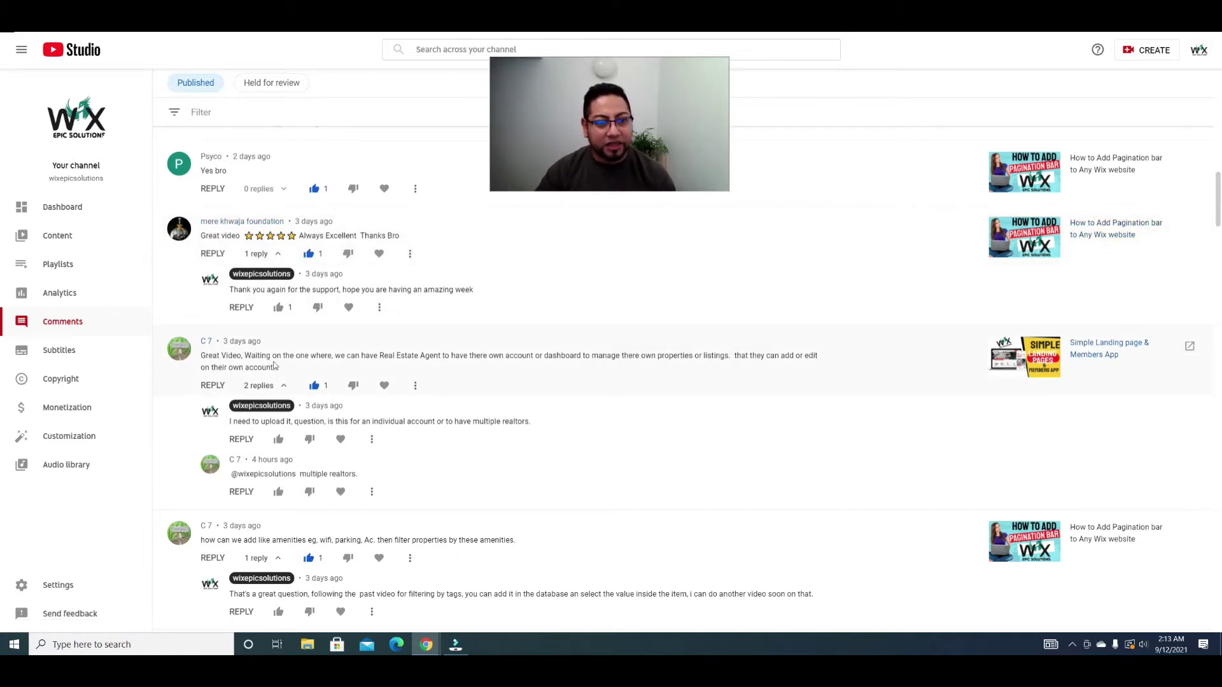
Step: Highlight the viewer's comment asking for agents to manage their own listings
{"action": "left_click_drag", "start_coordinate": [259, 354], "coordinate": [459, 357]}
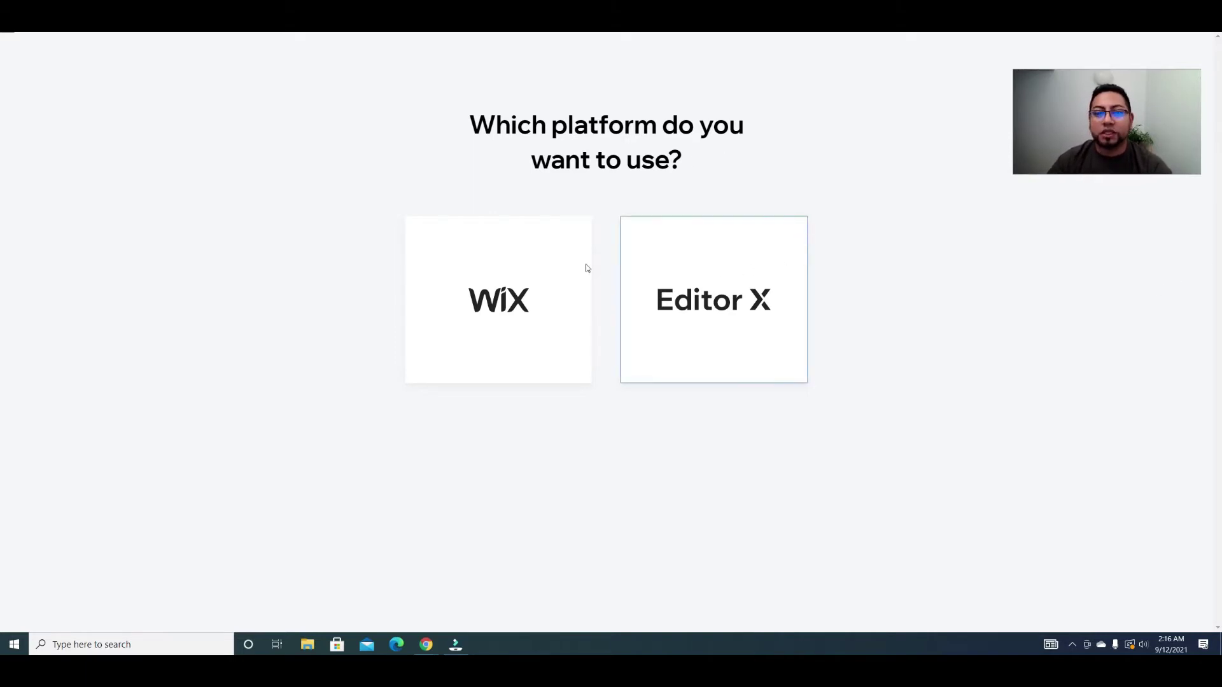
Step: Choose classic Wix, set the website type to Real Estate Agent, and start from a template
{"action": "left_click", "coordinate": [503, 282]}
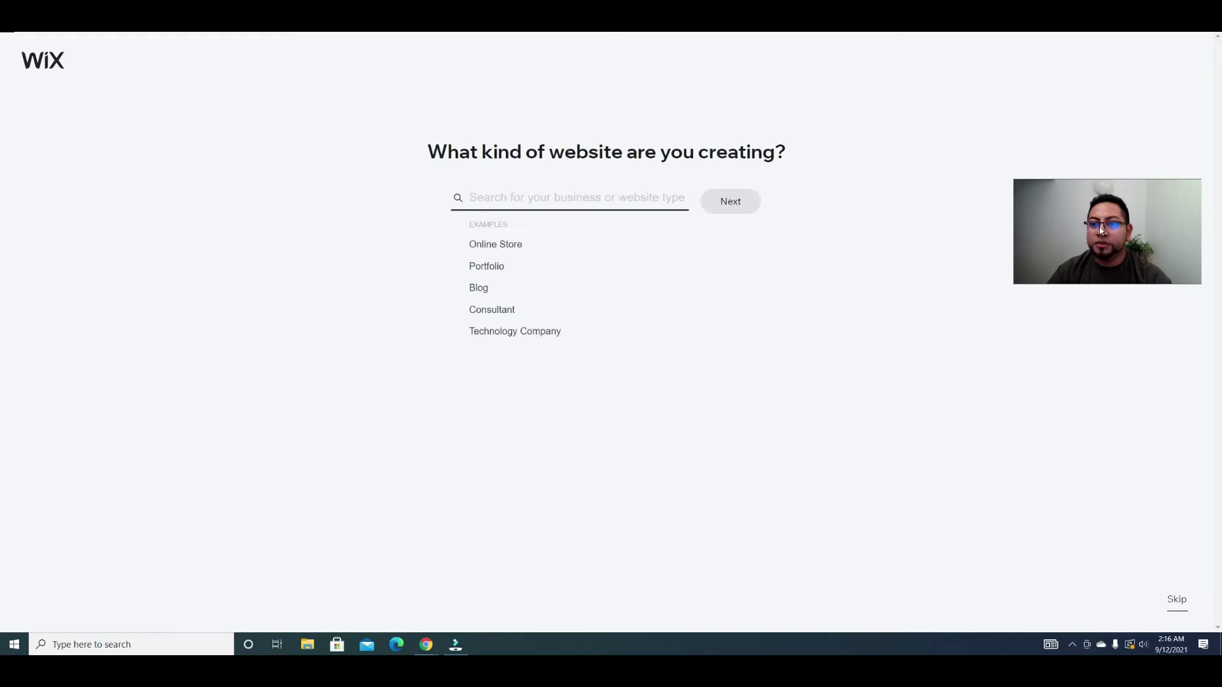
{"action": "left_click", "coordinate": [499, 198]}
{"action": "type", "text": "real"}
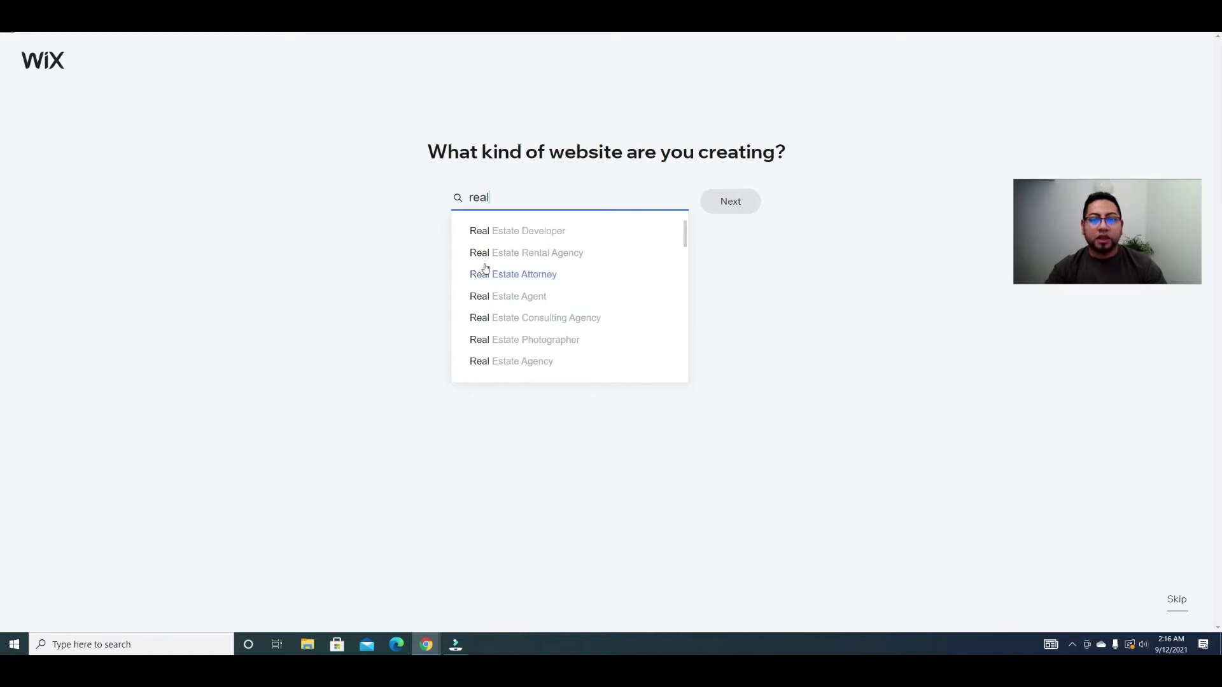
{"action": "left_click", "coordinate": [511, 297]}
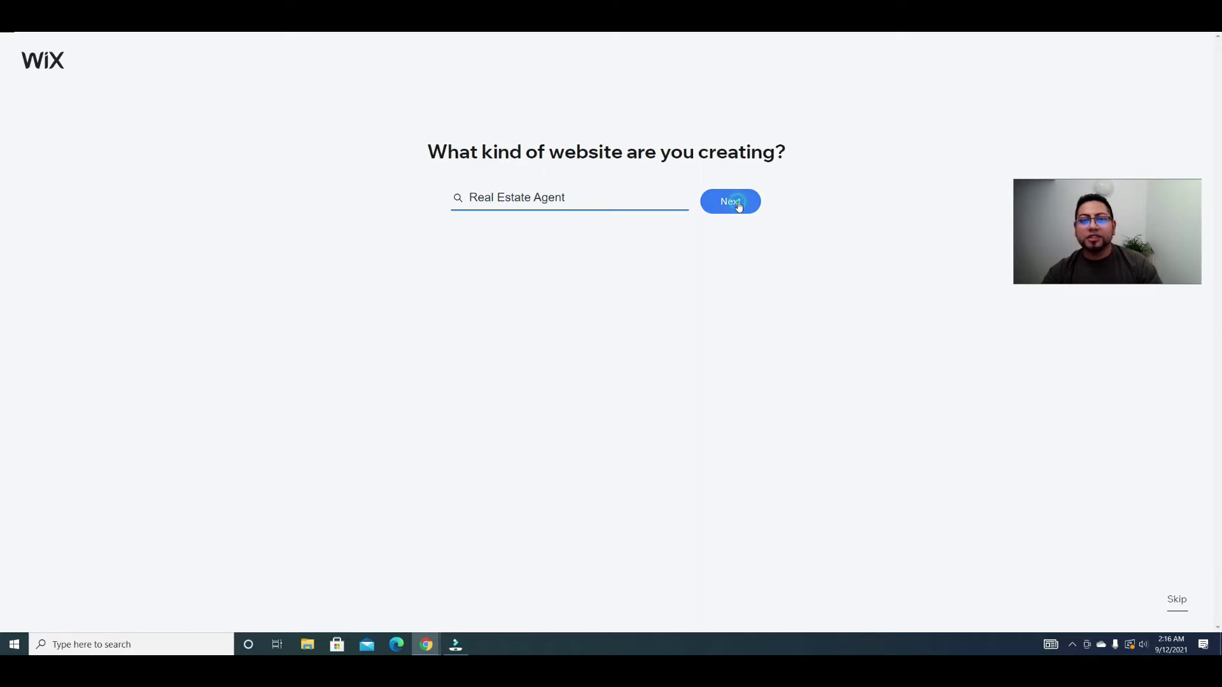
{"action": "key", "text": "Return"}
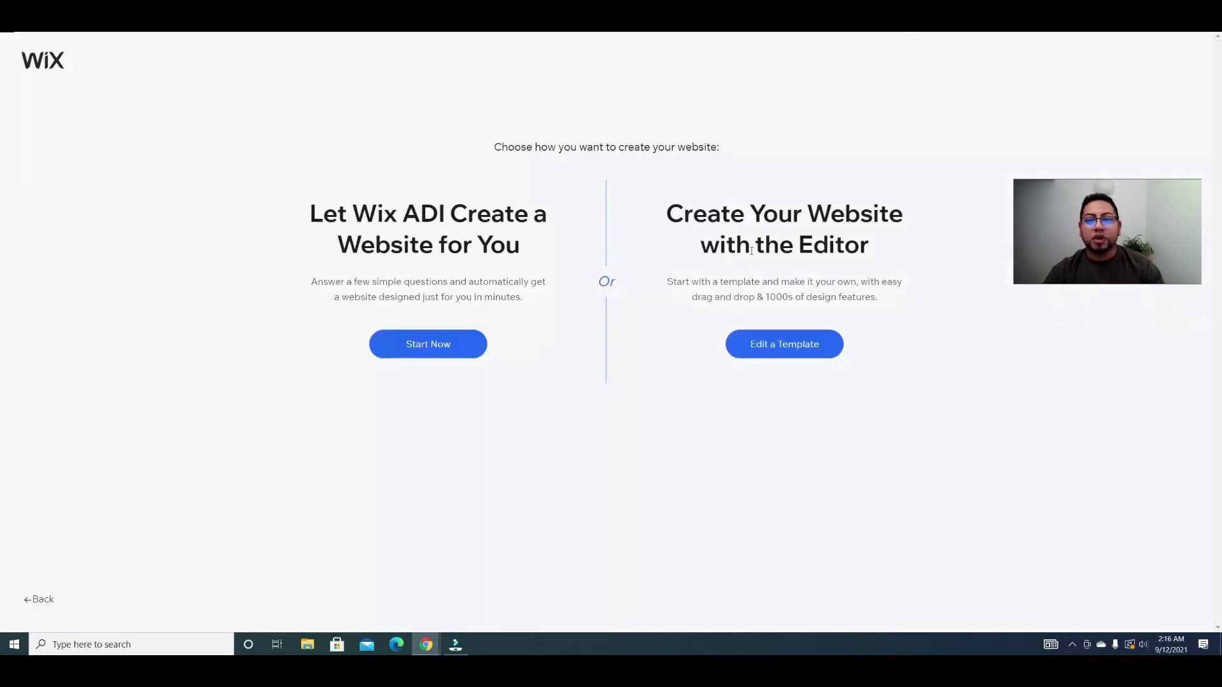
{"action": "left_click", "coordinate": [772, 343]}
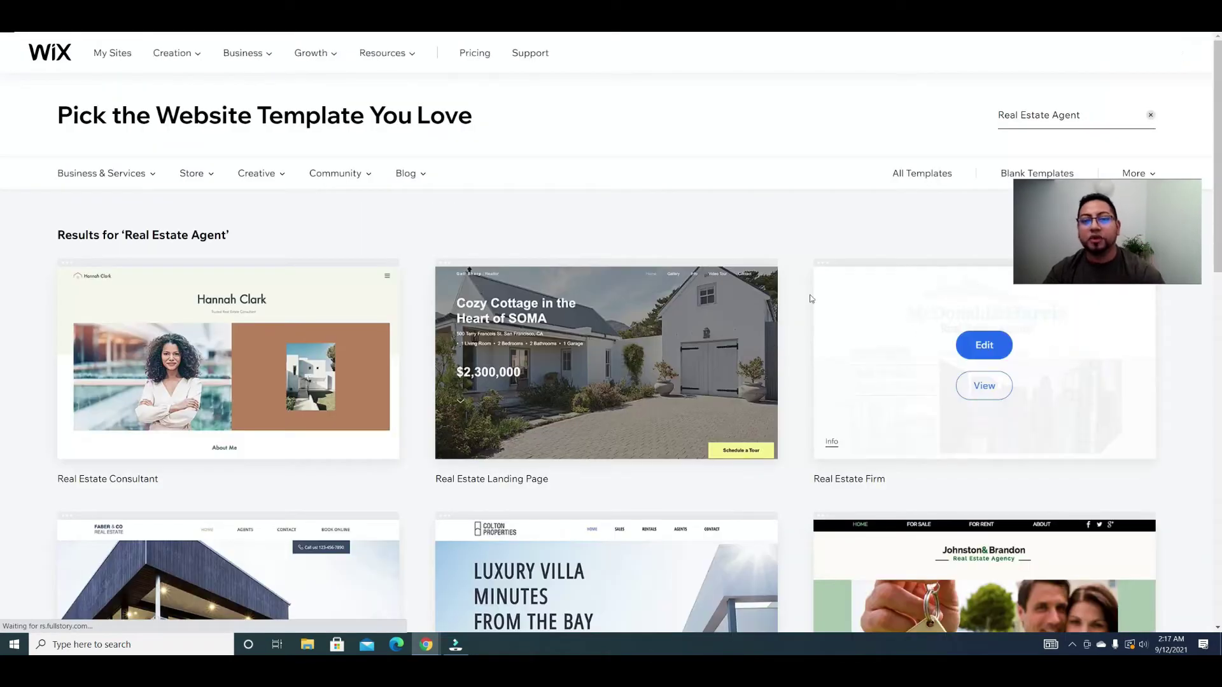
Step: Open the 'Luxury Villa Minutes From The Bay' real estate template for editing
{"action": "scroll", "coordinate": [876, 299], "scroll_direction": "down", "scroll_amount": 5}
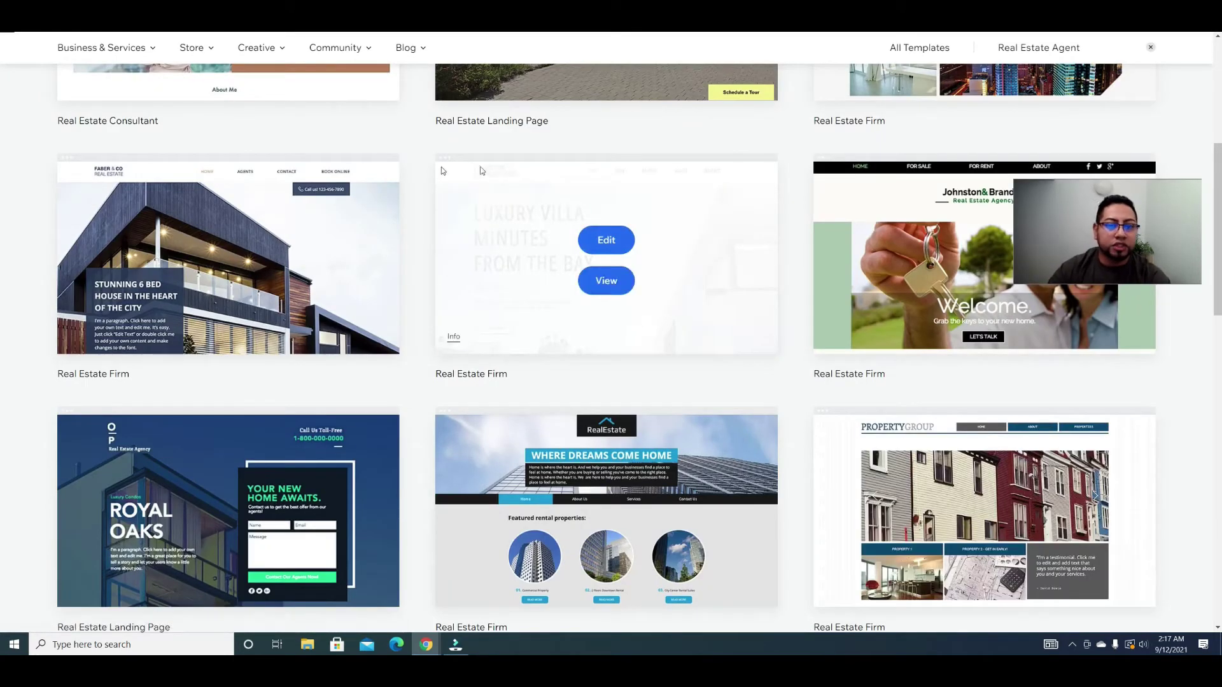
{"action": "mouse_move", "coordinate": [540, 343]}
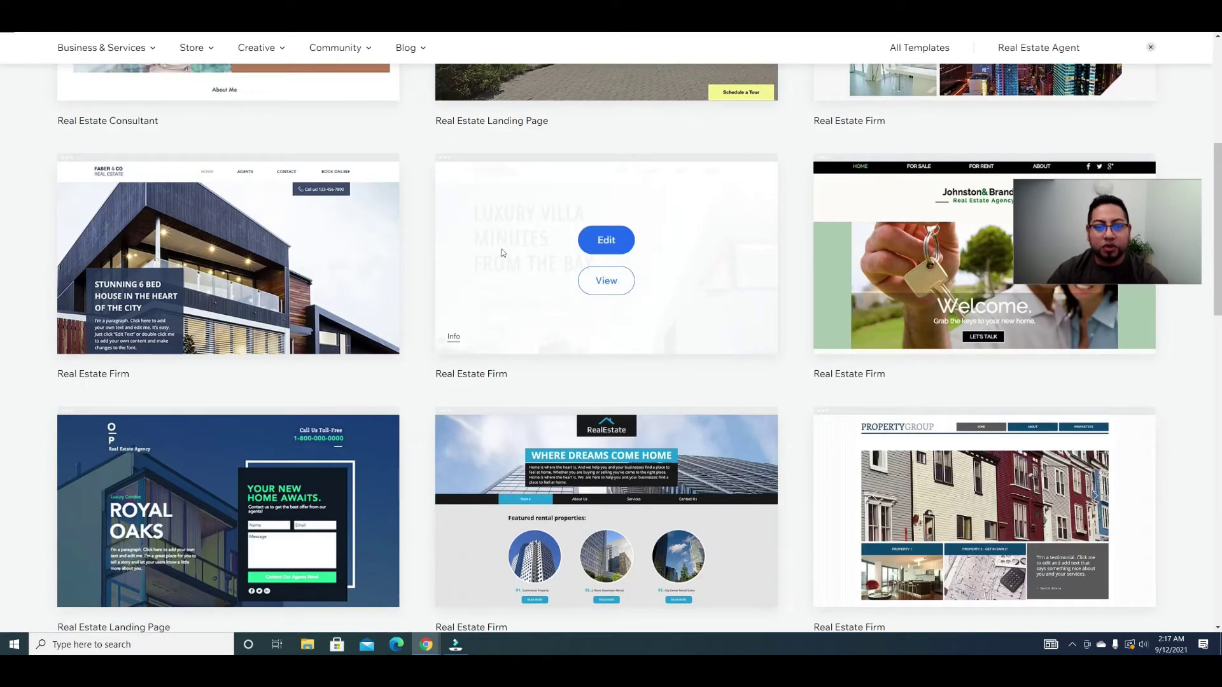
{"action": "left_click", "coordinate": [607, 242]}
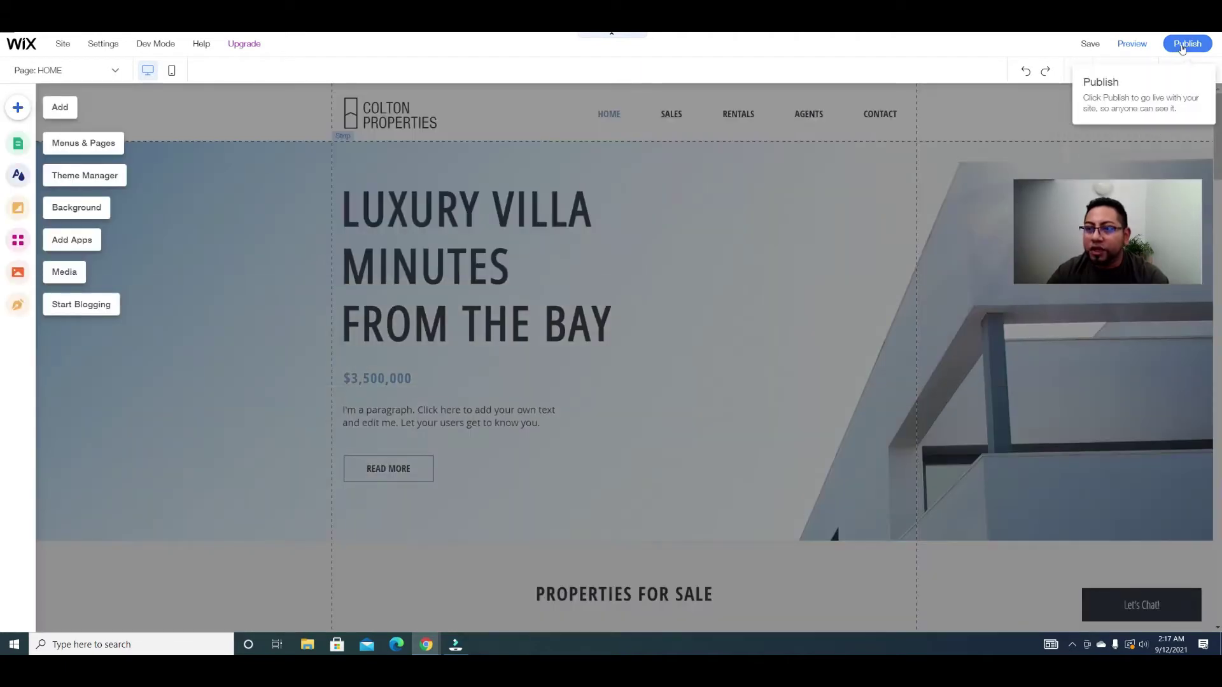
Step: Save the site with the free domain name 'multiplelistings' and dismiss the saved confirmation
{"action": "left_click", "coordinate": [1184, 45]}
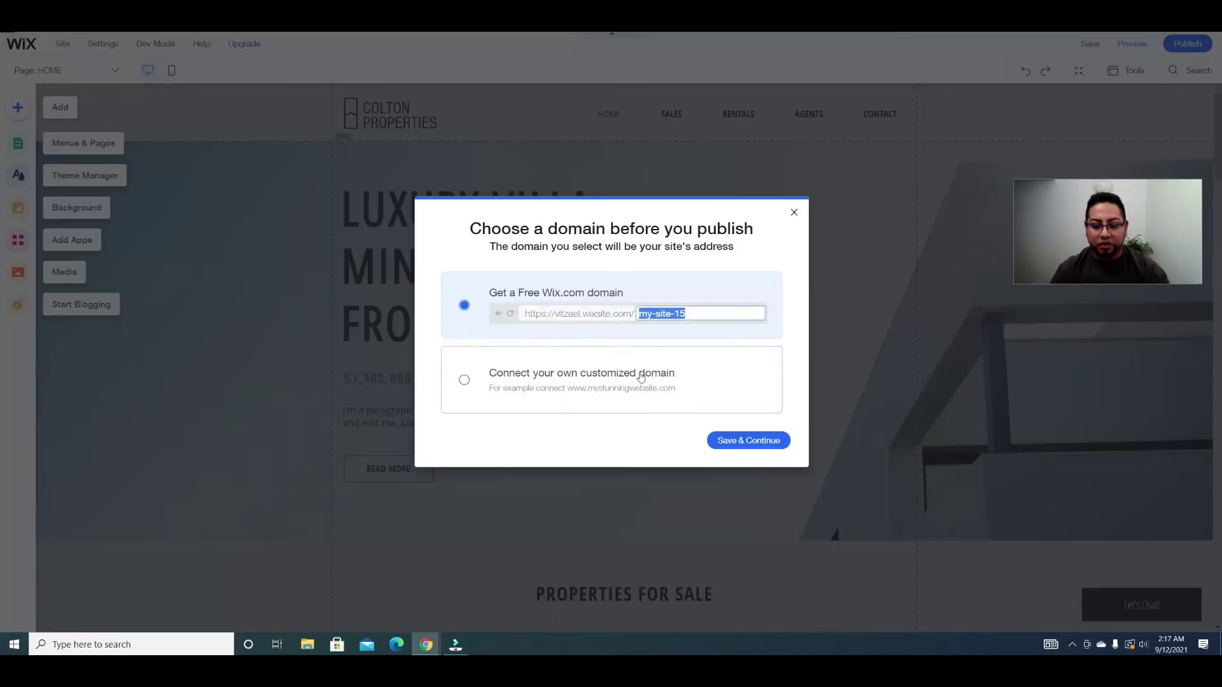
{"action": "key", "text": "BackSpace"}
{"action": "type", "text": "real"}
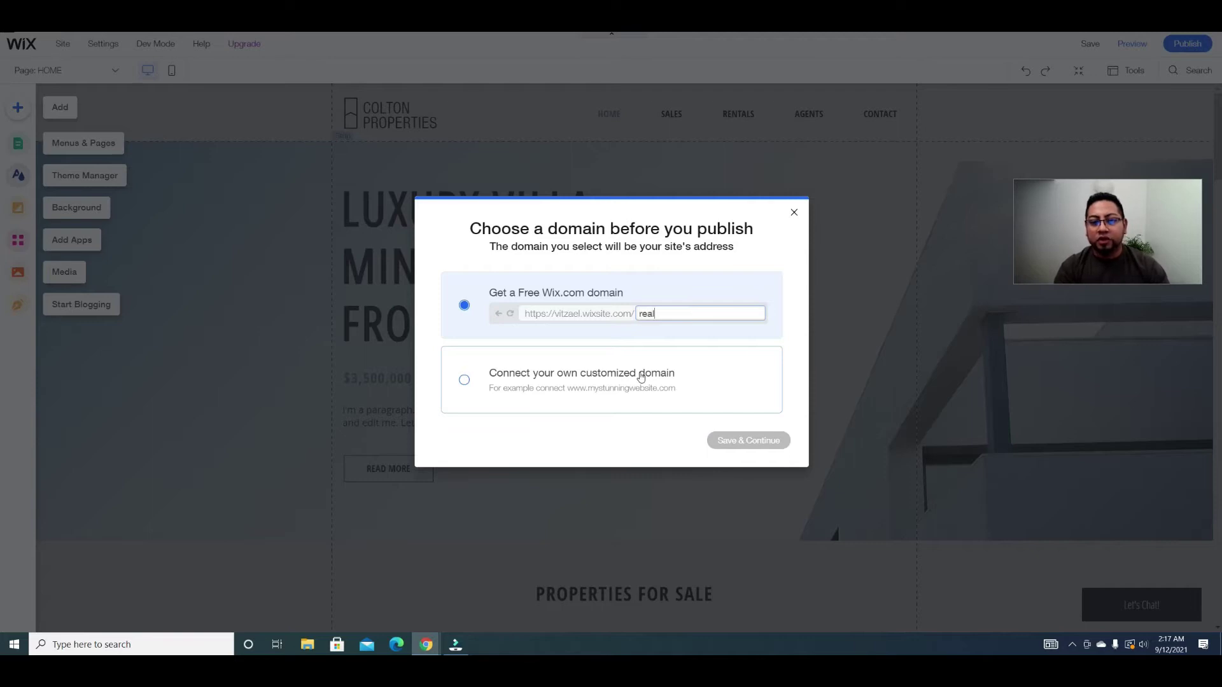
{"action": "type", "text": "to"}
{"action": "key", "text": "BackSpace"}
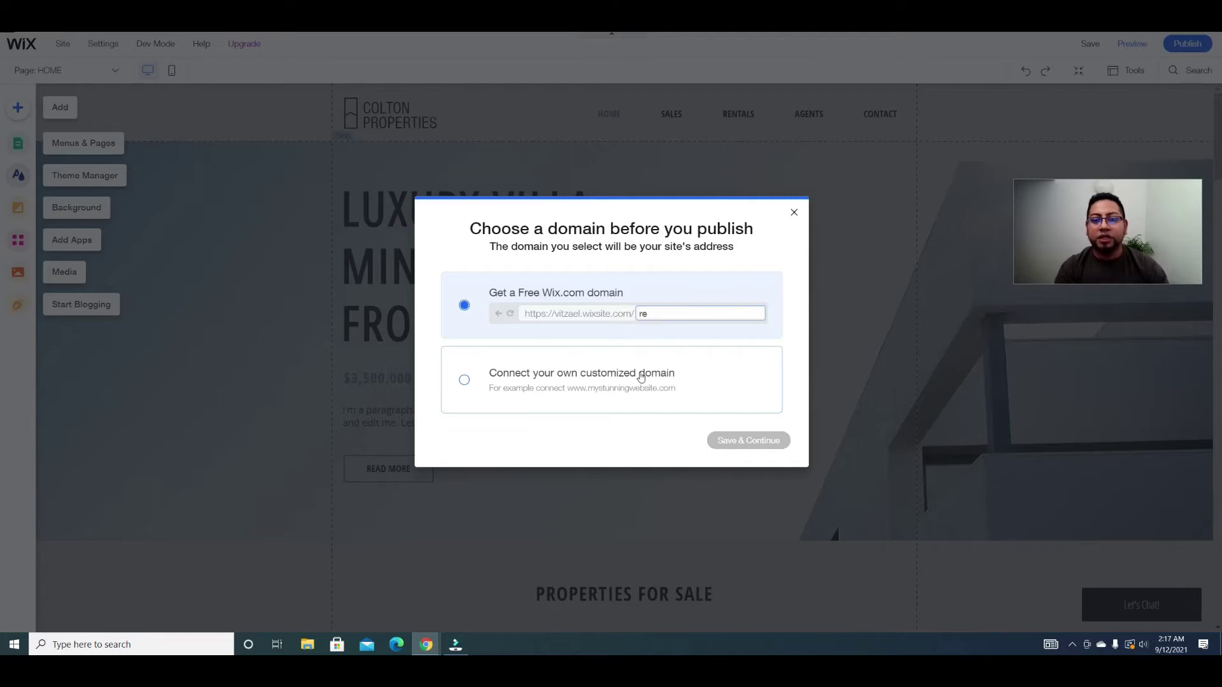
{"action": "type", "text": "multiplelistings"}
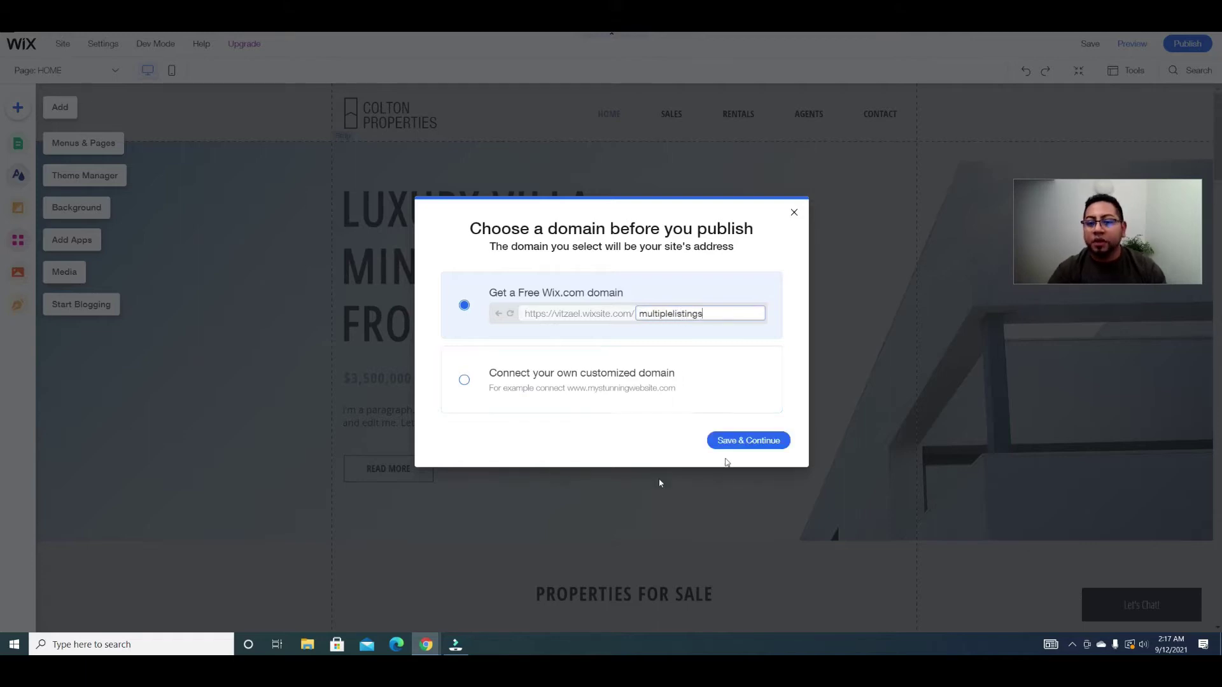
{"action": "left_click", "coordinate": [753, 442]}
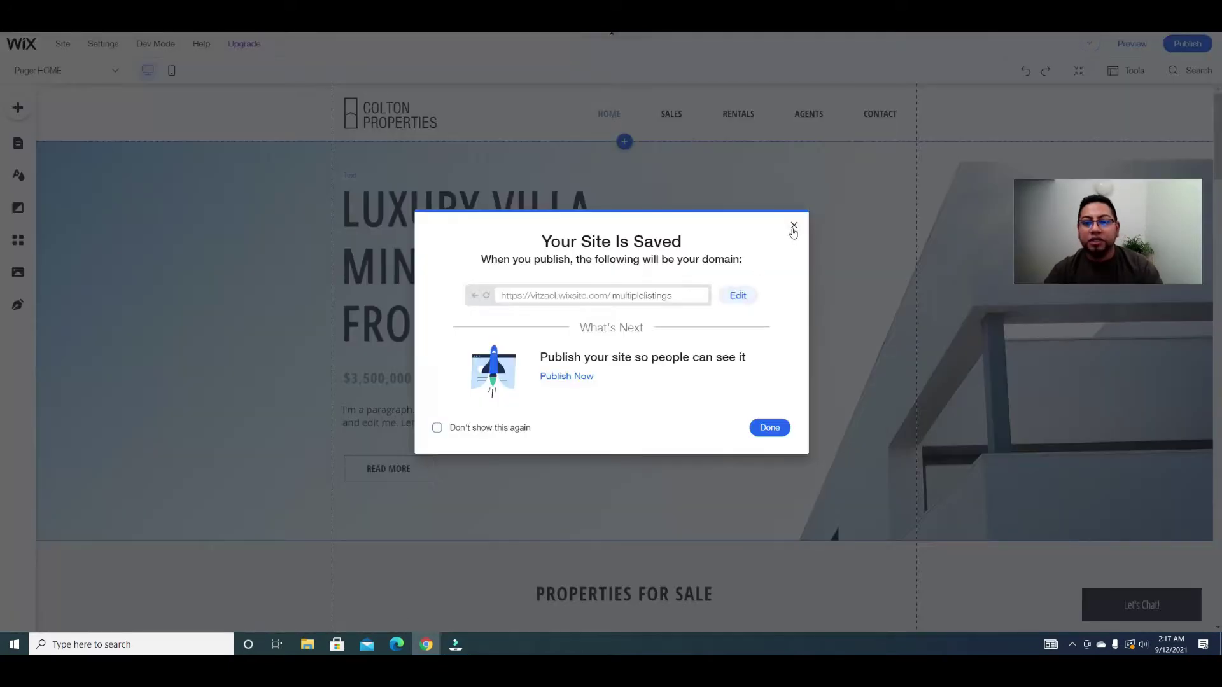
{"action": "key", "text": "Escape"}
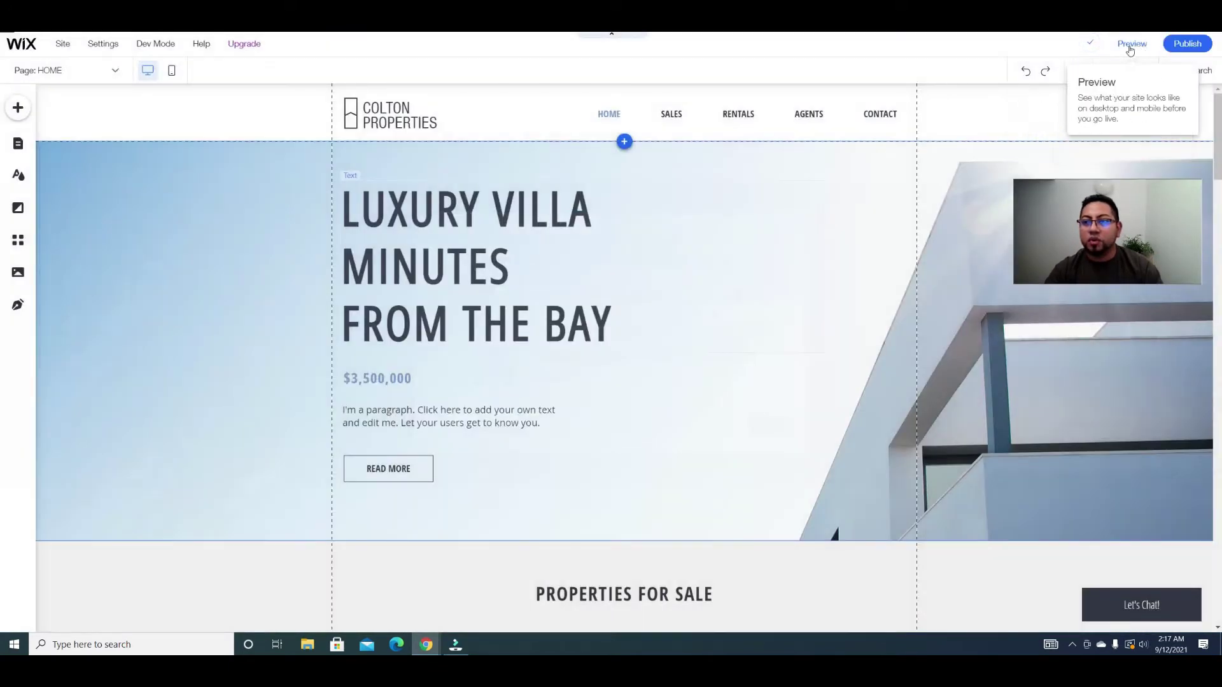
{"action": "scroll", "coordinate": [730, 341], "scroll_direction": "down", "scroll_amount": 12}
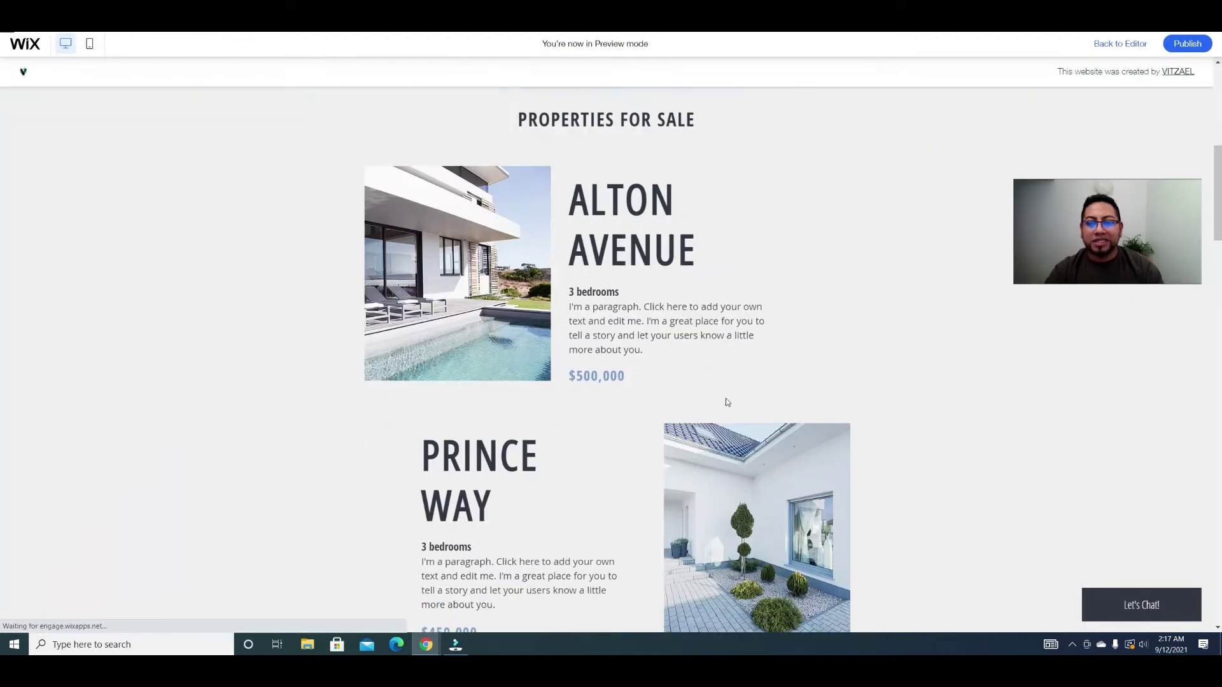
{"action": "scroll", "coordinate": [759, 411], "scroll_direction": "down", "scroll_amount": 10}
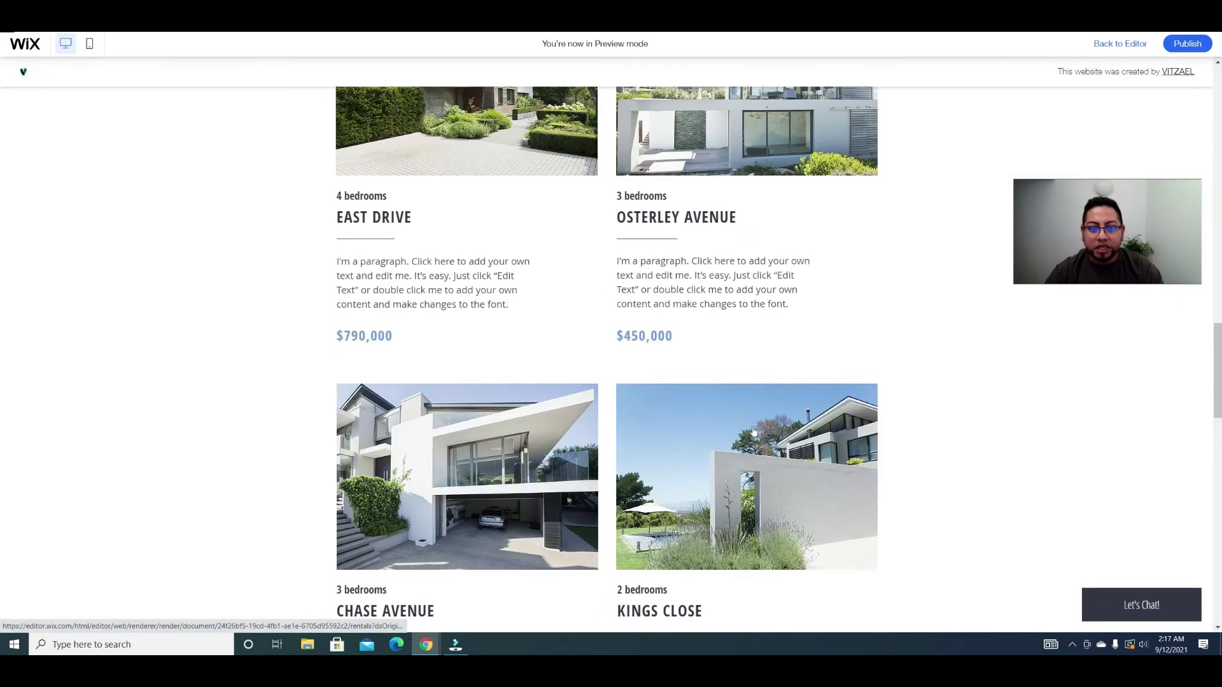
{"action": "scroll", "coordinate": [745, 465], "scroll_direction": "up", "scroll_amount": 5}
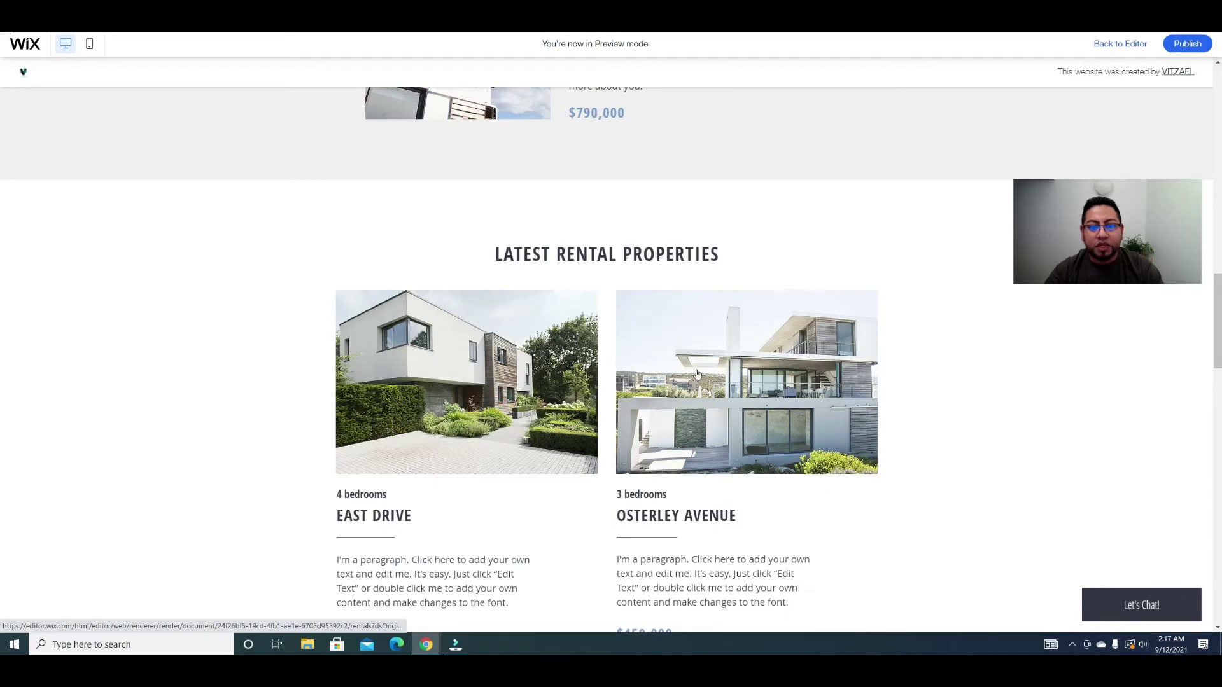
{"action": "scroll", "coordinate": [697, 375], "scroll_direction": "down", "scroll_amount": 15}
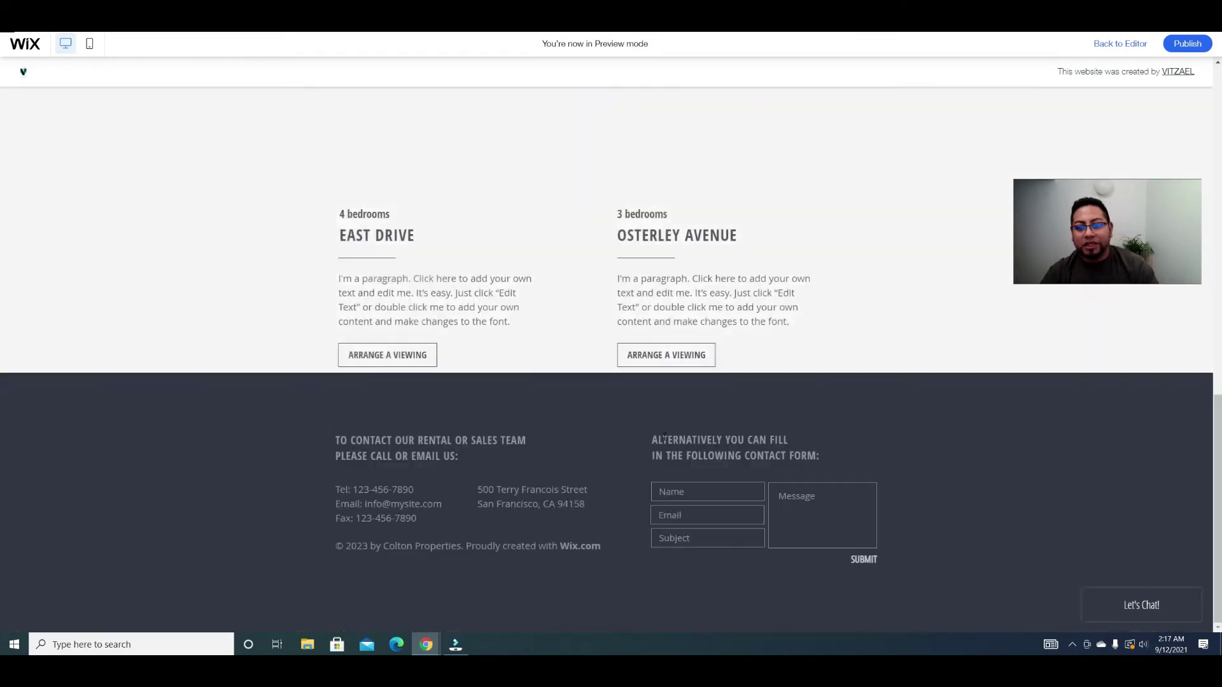
{"action": "scroll", "coordinate": [665, 435], "scroll_direction": "up", "scroll_amount": 15}
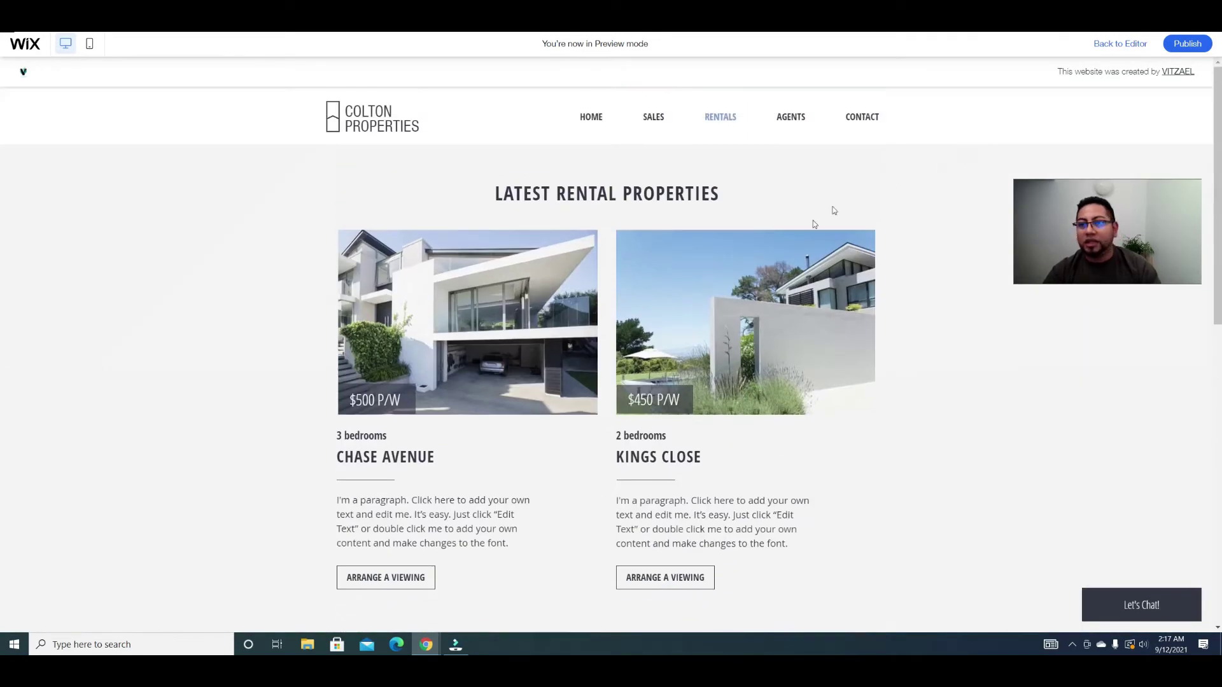
{"action": "left_click", "coordinate": [591, 118]}
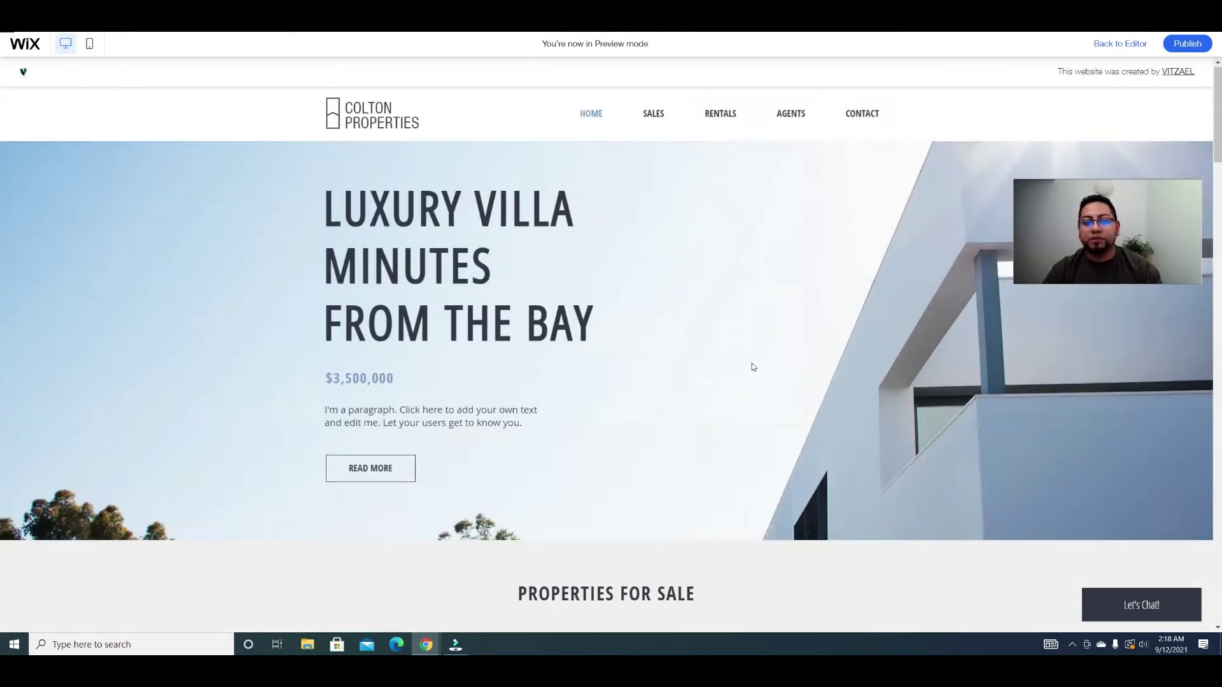
{"action": "scroll", "coordinate": [752, 367], "scroll_direction": "down", "scroll_amount": 12}
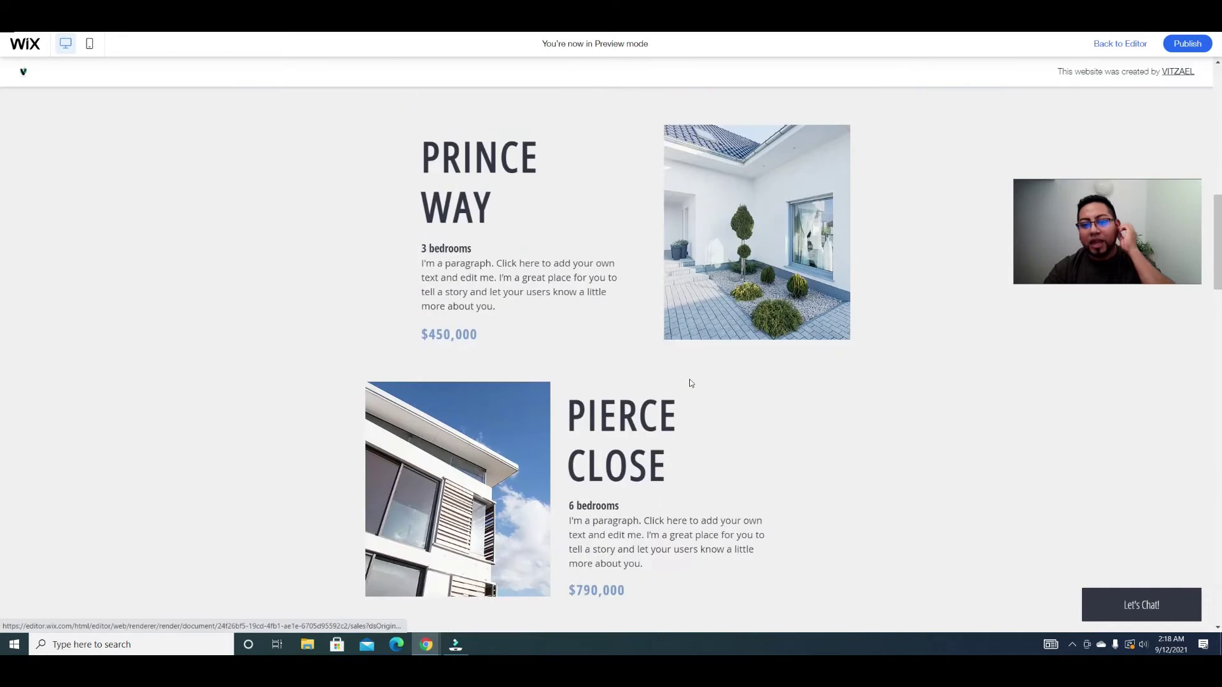
{"action": "scroll", "coordinate": [691, 383], "scroll_direction": "down", "scroll_amount": 8}
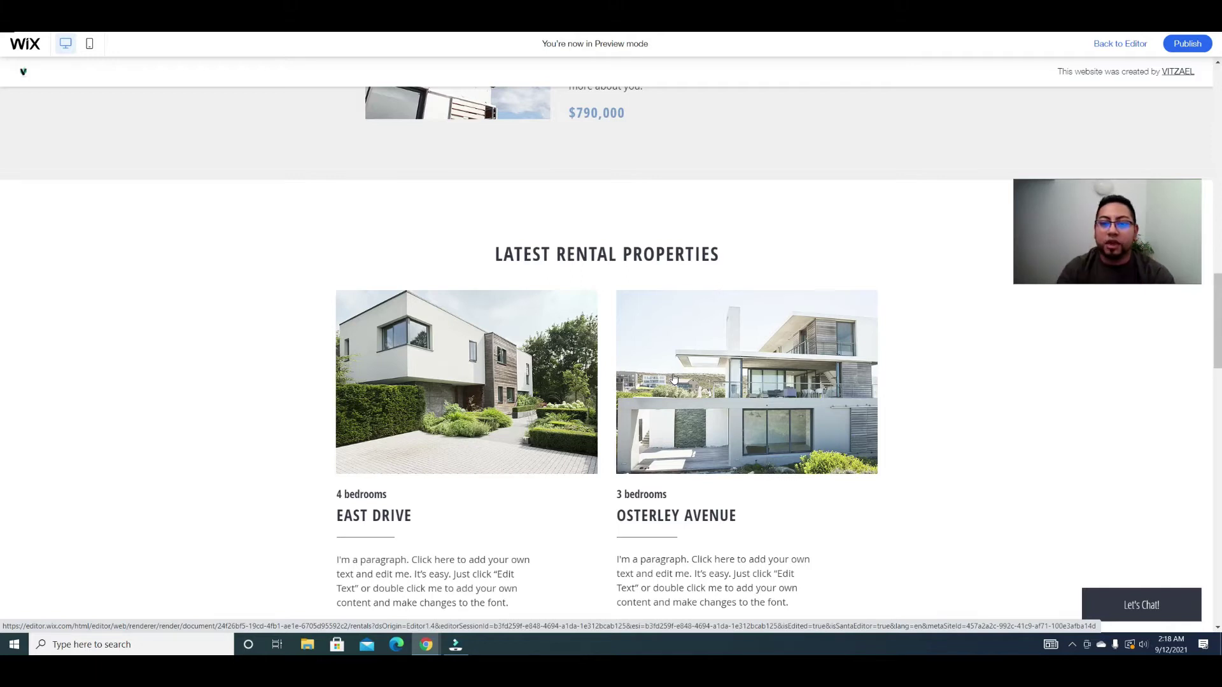
{"action": "scroll", "coordinate": [673, 378], "scroll_direction": "down", "scroll_amount": 5}
{"action": "scroll", "coordinate": [764, 330], "scroll_direction": "up", "scroll_amount": 15}
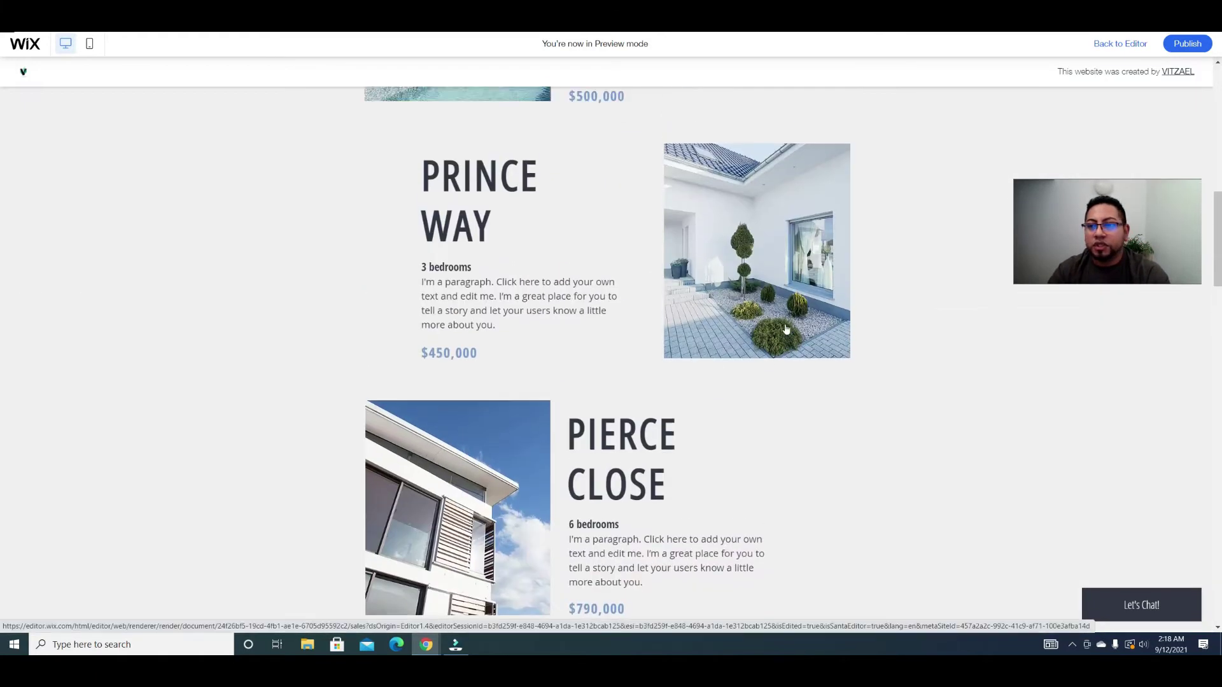
{"action": "scroll", "coordinate": [949, 157], "scroll_direction": "up", "scroll_amount": 3}
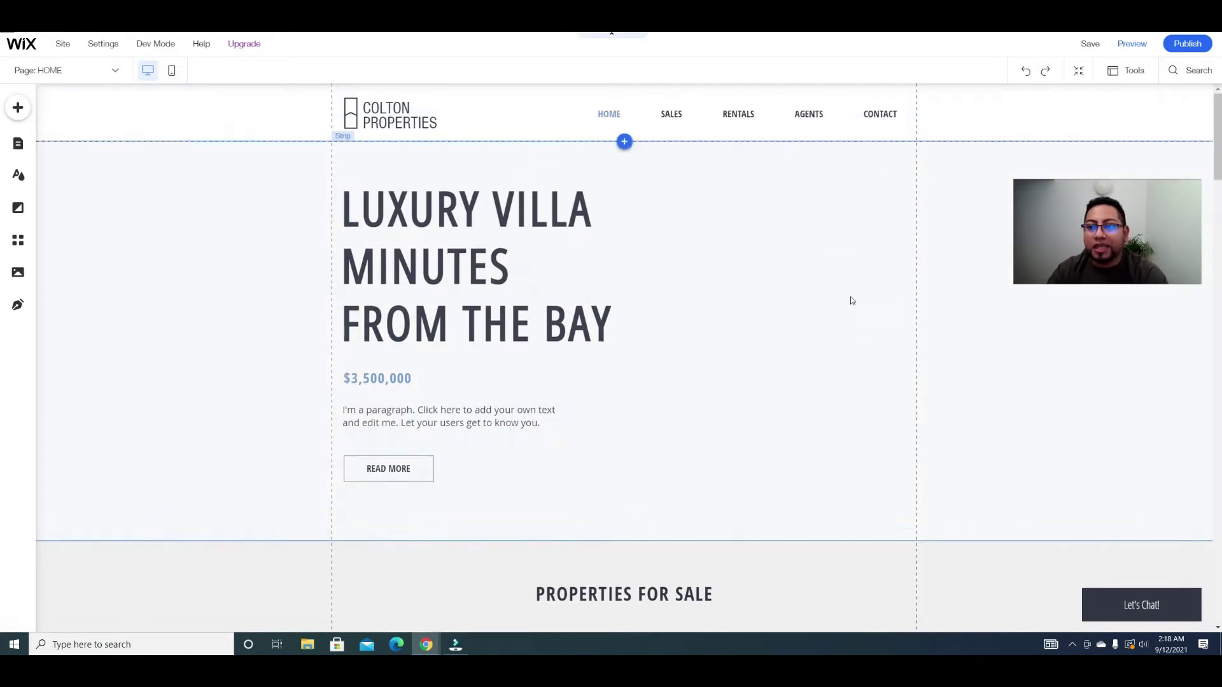
Step: Add a blank strip between the Luxury Villa hero and the PROPERTIES FOR SALE section
{"action": "scroll", "coordinate": [827, 324], "scroll_direction": "down", "scroll_amount": 4}
{"action": "scroll", "coordinate": [802, 344], "scroll_direction": "up", "scroll_amount": 4}
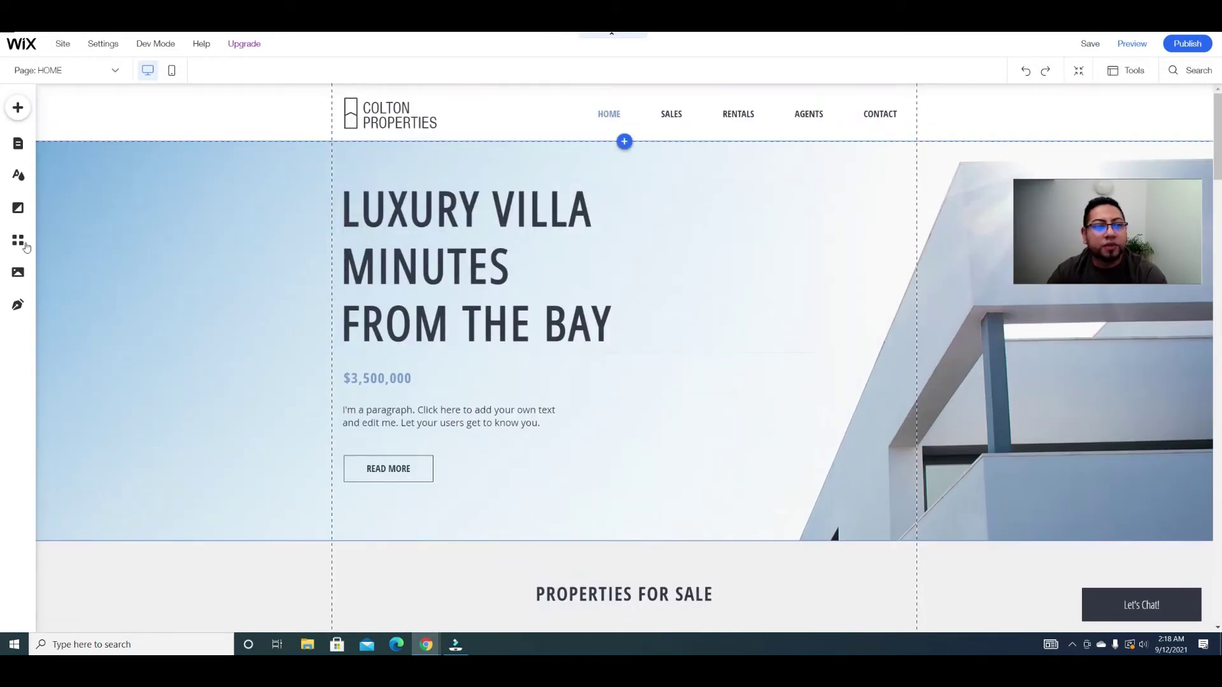
{"action": "scroll", "coordinate": [19, 242], "scroll_direction": "down", "scroll_amount": 3}
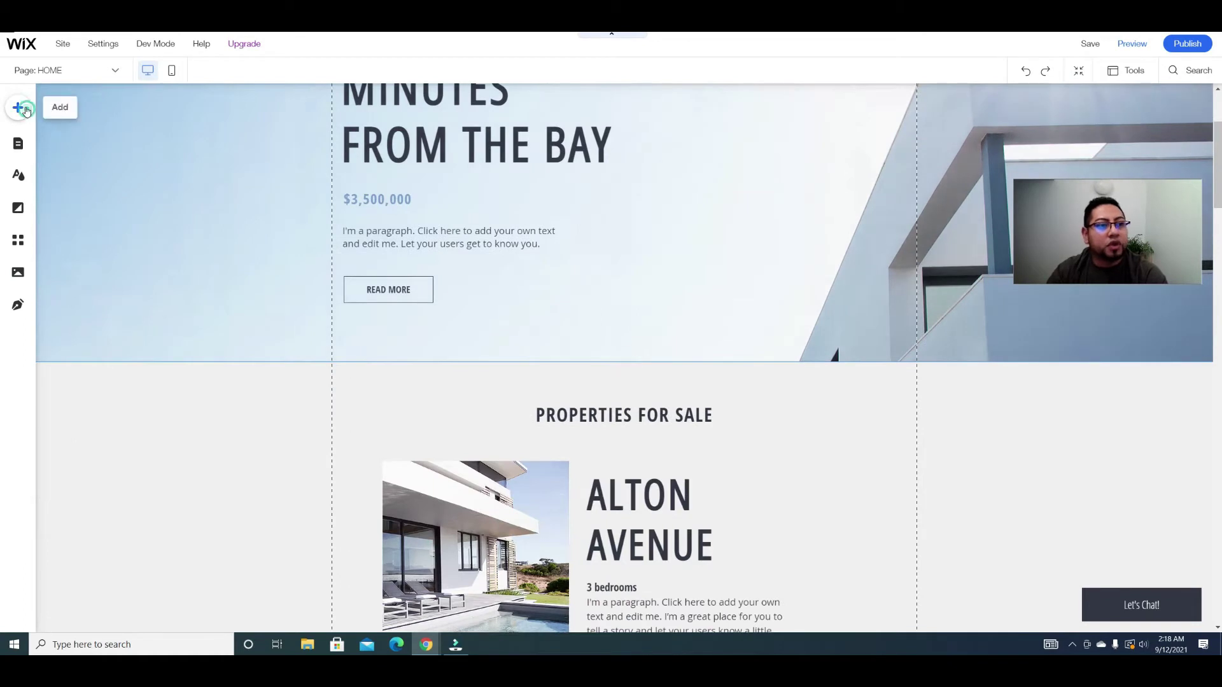
{"action": "left_click", "coordinate": [19, 108]}
{"action": "left_click_drag", "start_coordinate": [272, 253], "coordinate": [669, 443]}
{"action": "scroll", "coordinate": [671, 439], "scroll_direction": "down", "scroll_amount": 4}
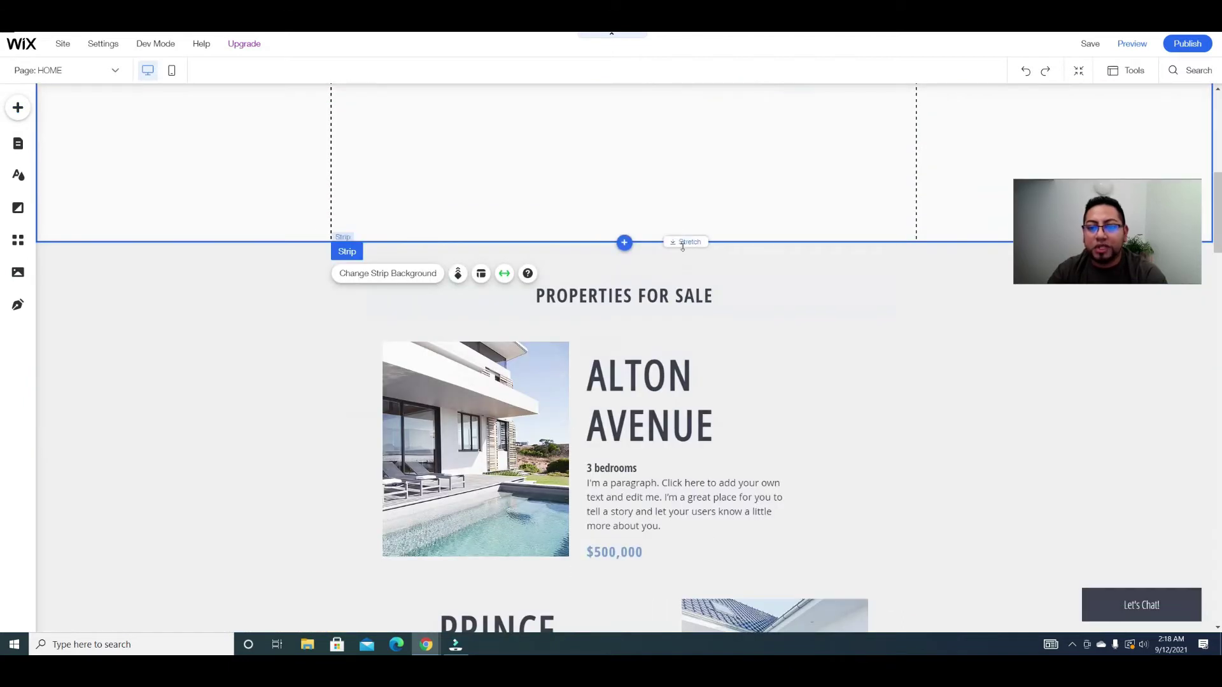
{"action": "scroll", "coordinate": [668, 292], "scroll_direction": "up", "scroll_amount": 5}
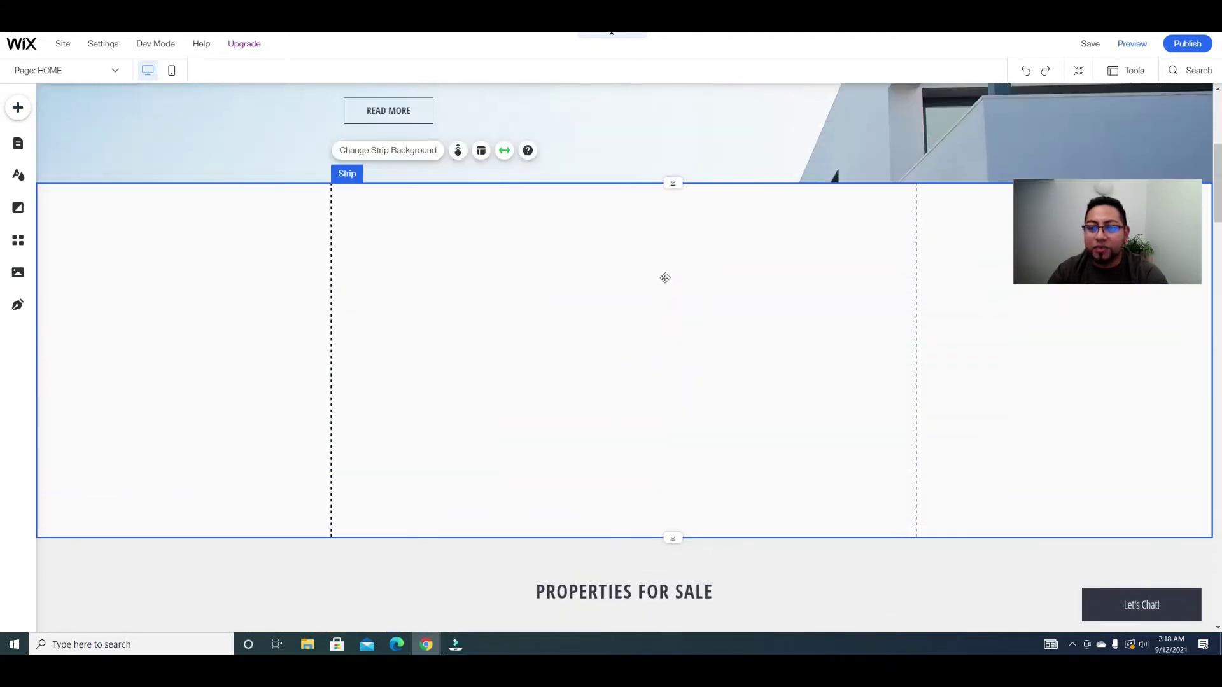
{"action": "scroll", "coordinate": [677, 271], "scroll_direction": "up", "scroll_amount": 5}
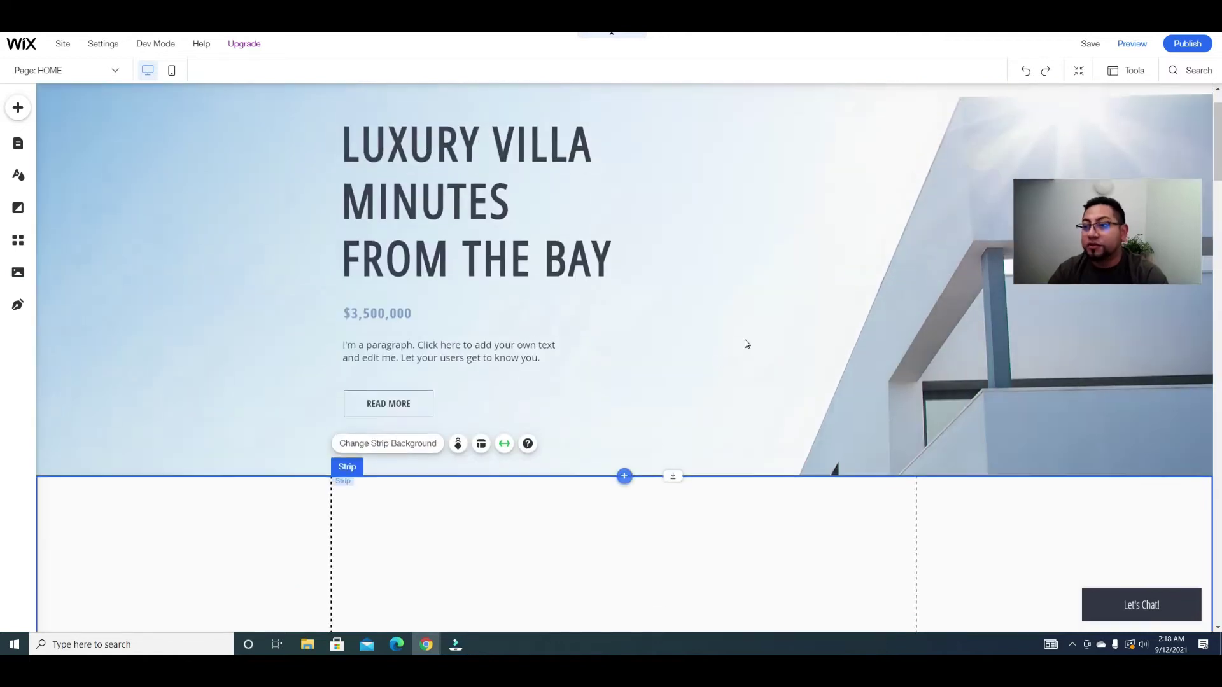
{"action": "scroll", "coordinate": [706, 369], "scroll_direction": "down", "scroll_amount": 2}
{"action": "scroll", "coordinate": [739, 286], "scroll_direction": "down", "scroll_amount": 3}
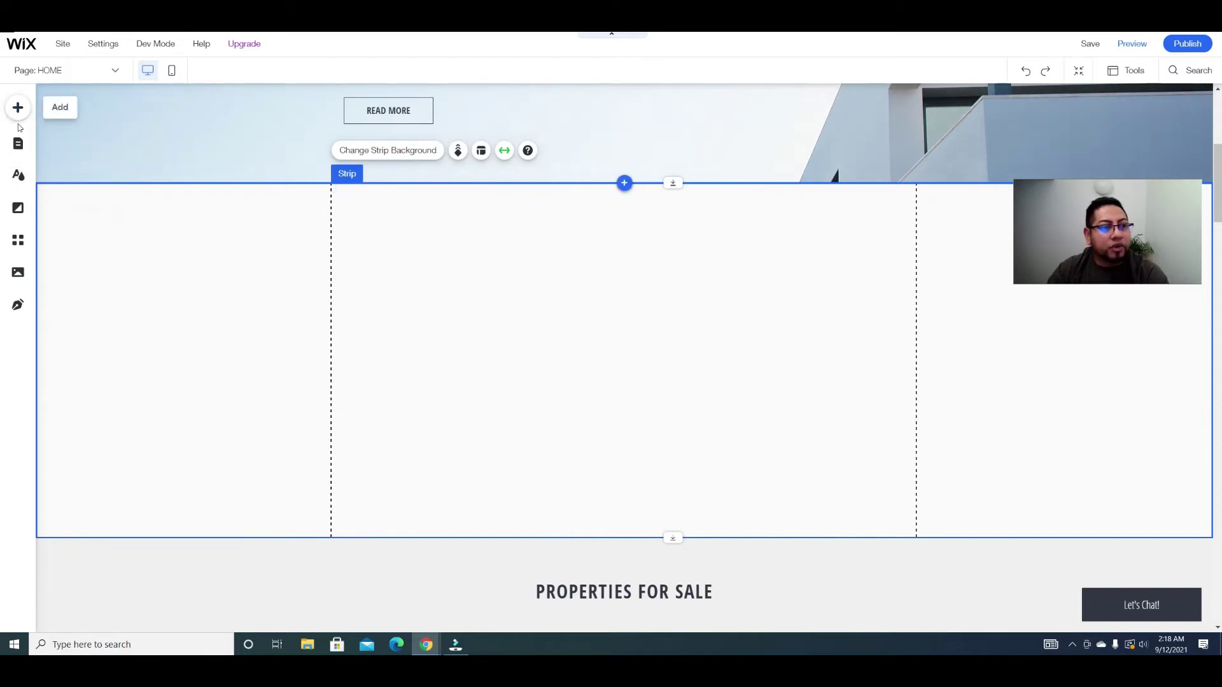
Step: Drag the three-person team repeater from Lists & Grids onto the blank strip
{"action": "left_click", "coordinate": [18, 108]}
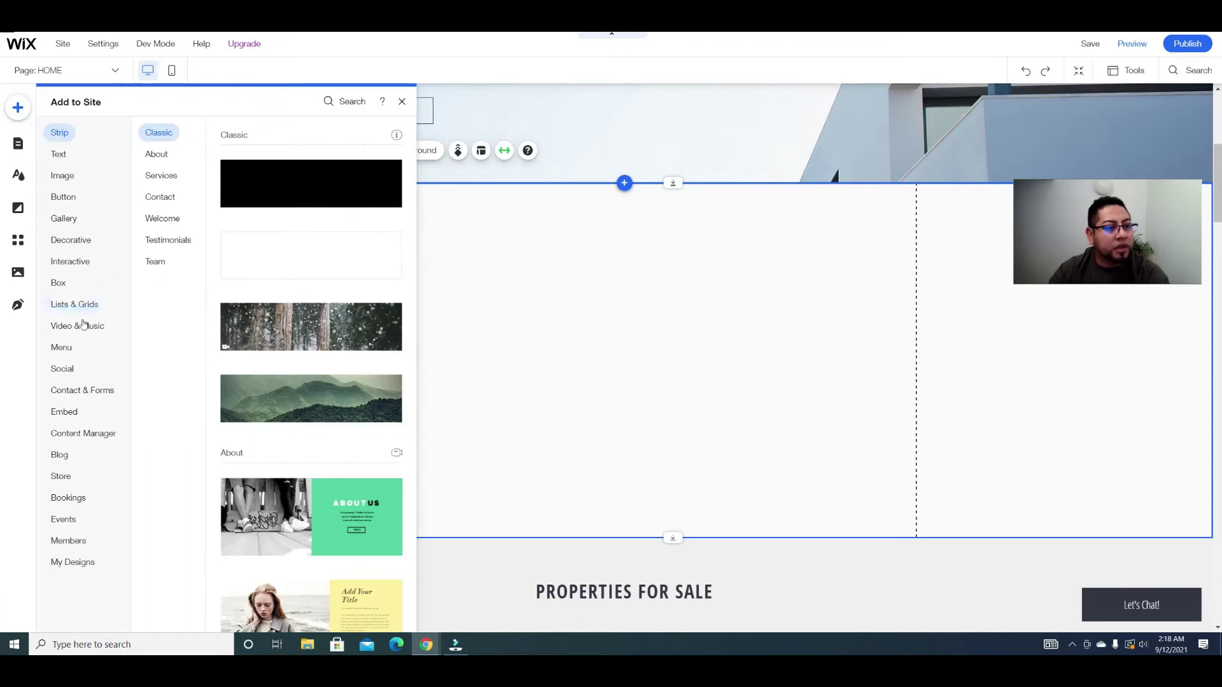
{"action": "mouse_move", "coordinate": [76, 268]}
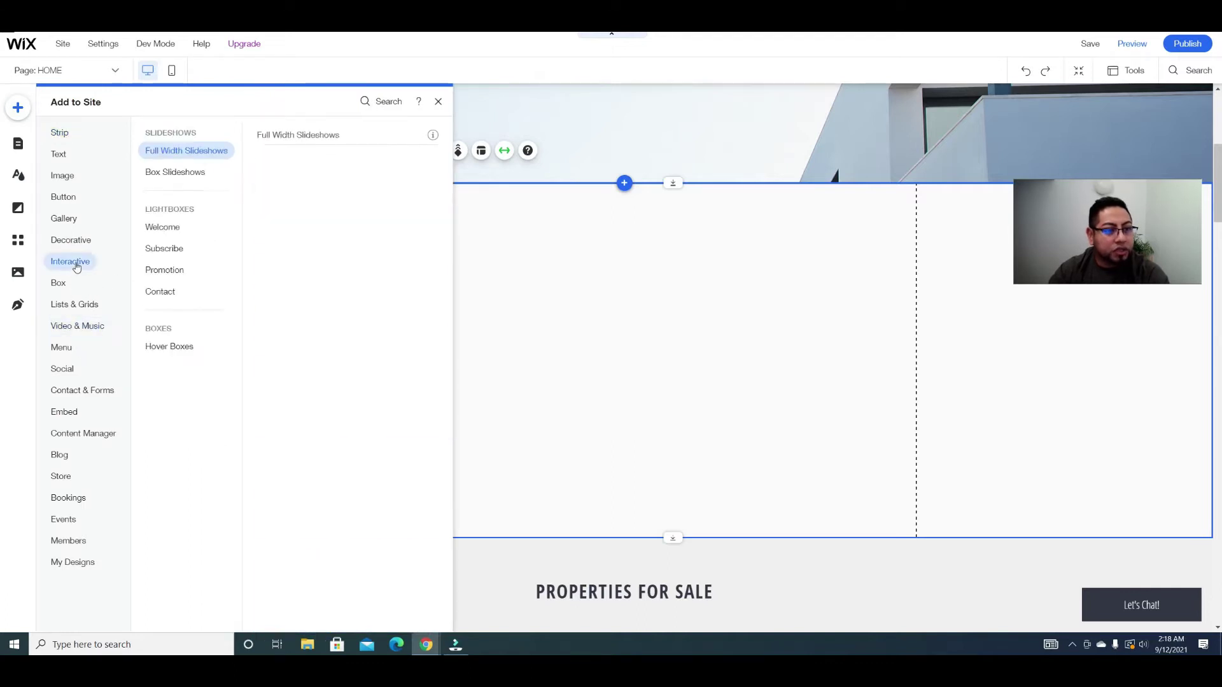
{"action": "mouse_move", "coordinate": [81, 305]}
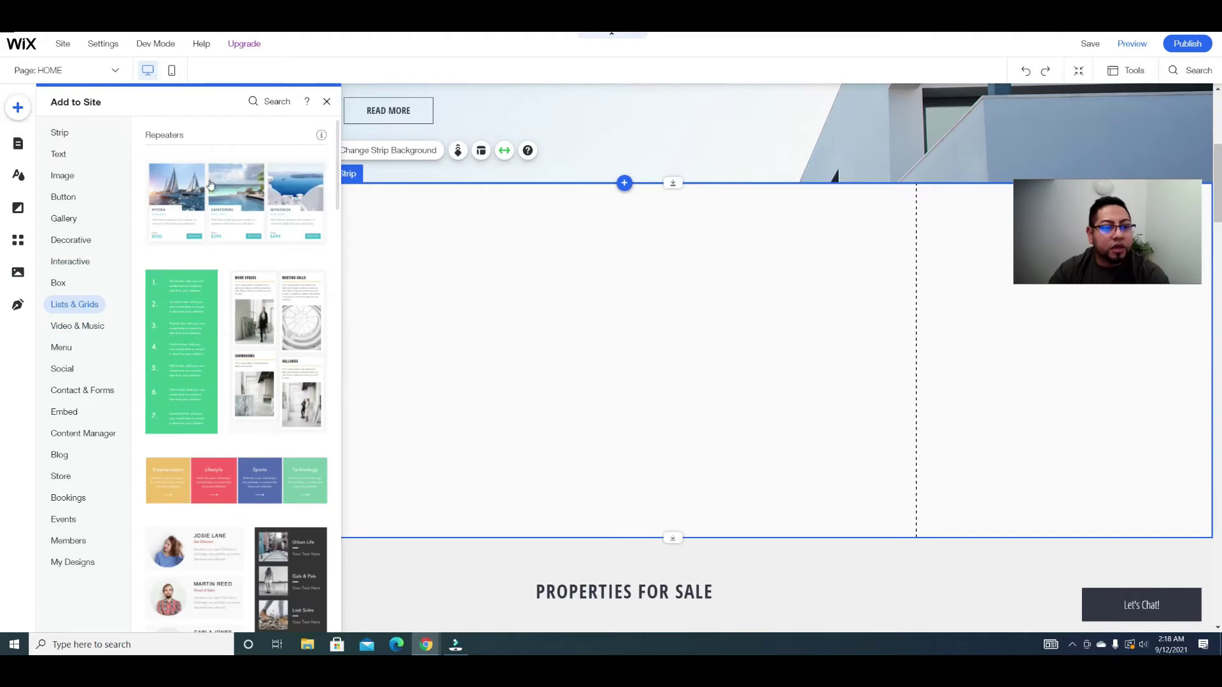
{"action": "scroll", "coordinate": [191, 503], "scroll_direction": "down", "scroll_amount": 3}
{"action": "left_click_drag", "start_coordinate": [203, 363], "coordinate": [567, 376]}
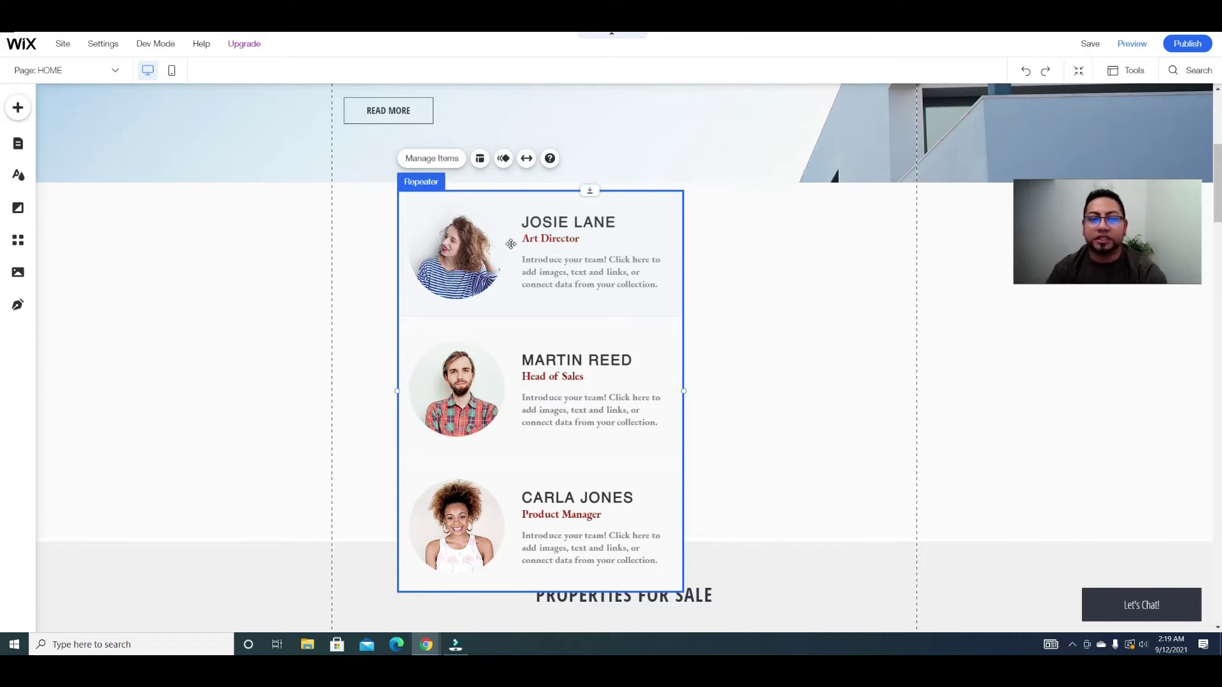
{"action": "left_click", "coordinate": [441, 159]}
{"action": "left_click", "coordinate": [850, 295]}
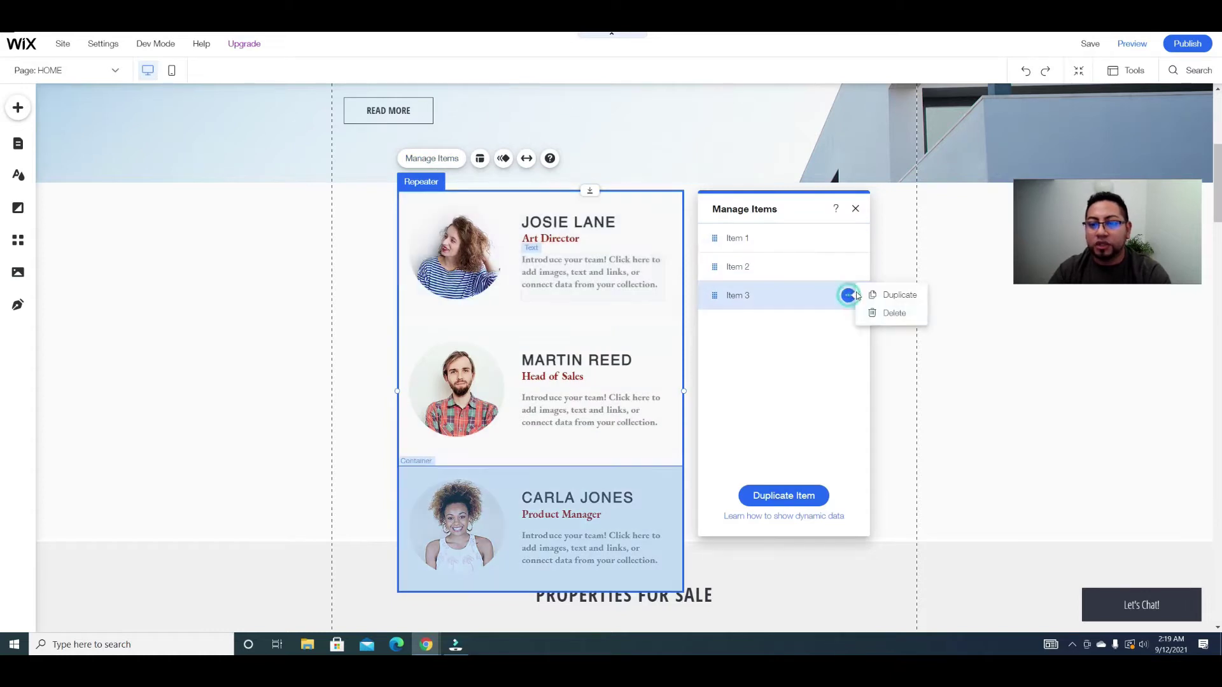
{"action": "left_click", "coordinate": [884, 313]}
{"action": "left_click", "coordinate": [849, 266]}
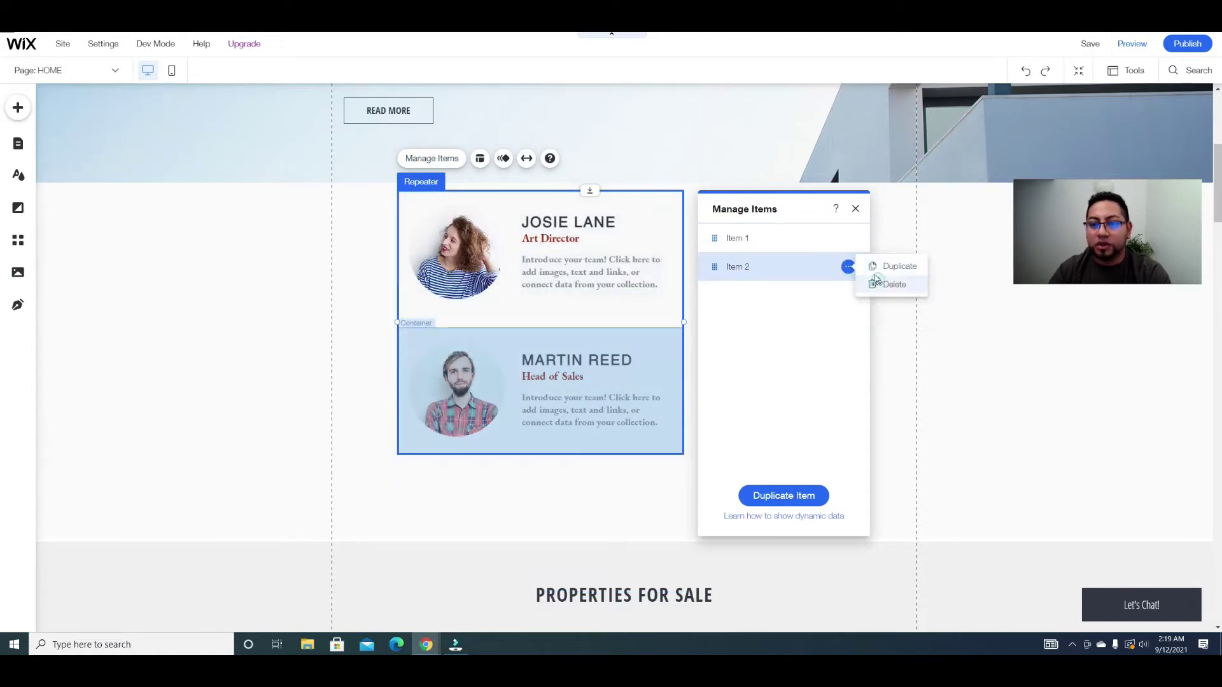
{"action": "left_click", "coordinate": [884, 284]}
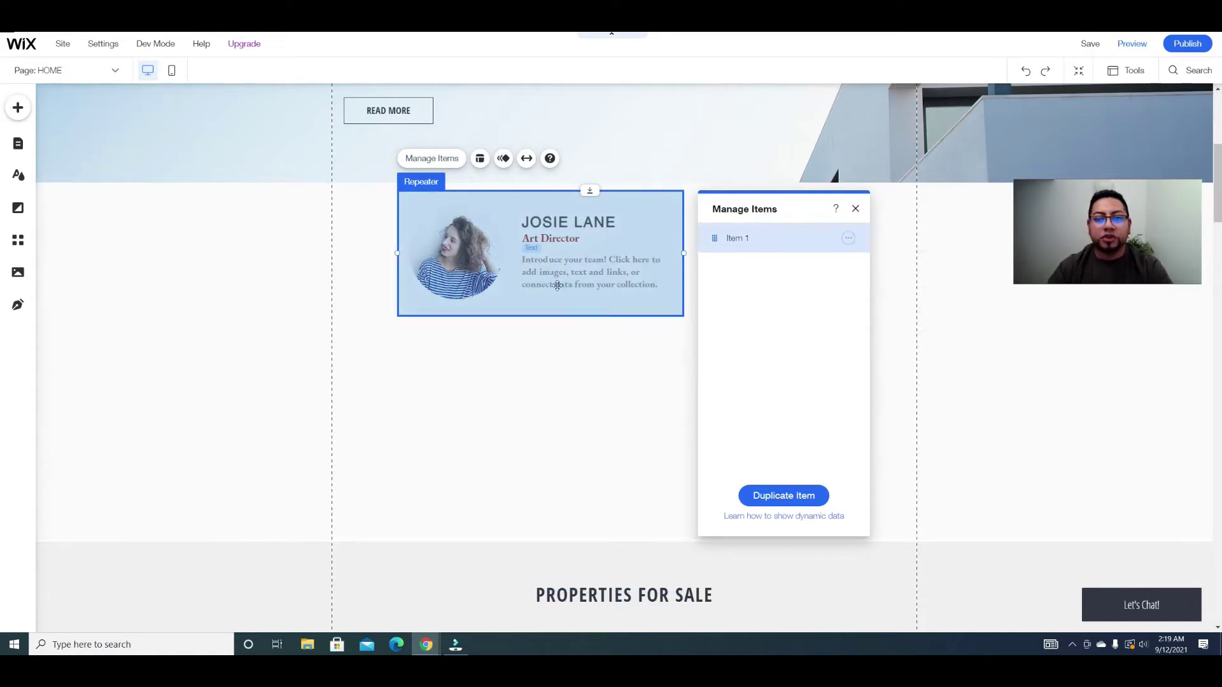
{"action": "left_click", "coordinate": [855, 208]}
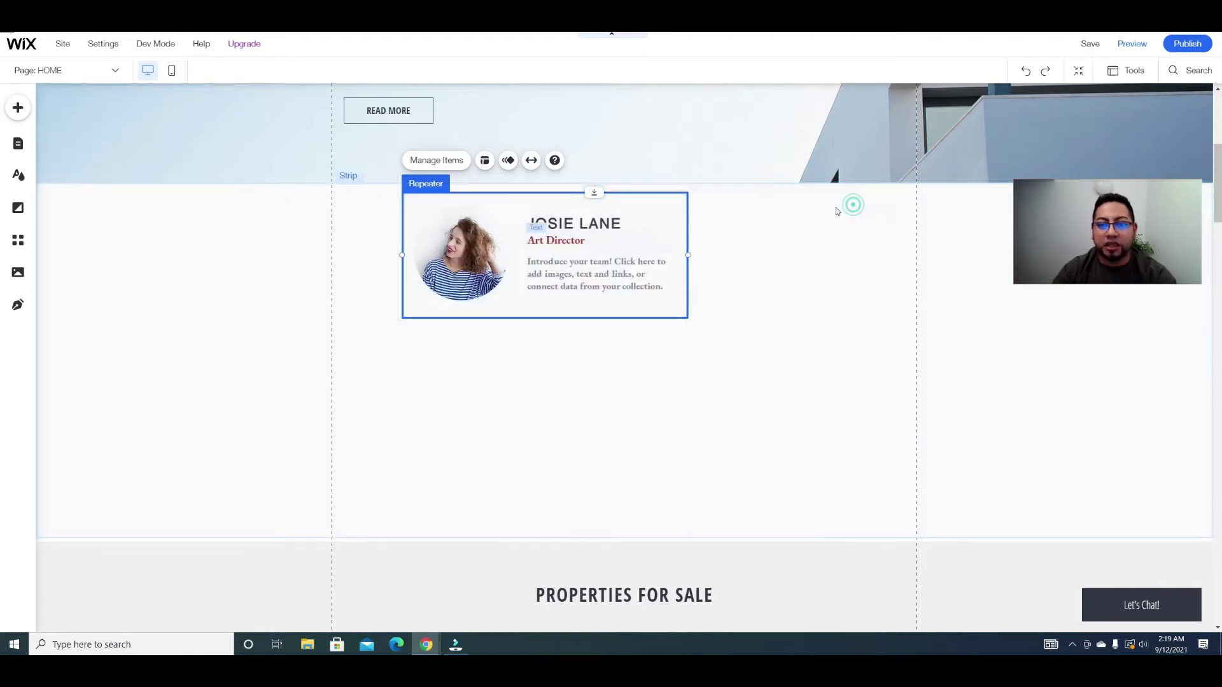
Step: Stretch the remaining repeater item taller
{"action": "left_click", "coordinate": [538, 318]}
{"action": "left_click", "coordinate": [530, 310]}
{"action": "left_click", "coordinate": [546, 316]}
{"action": "left_click_drag", "start_coordinate": [546, 316], "coordinate": [549, 395]}
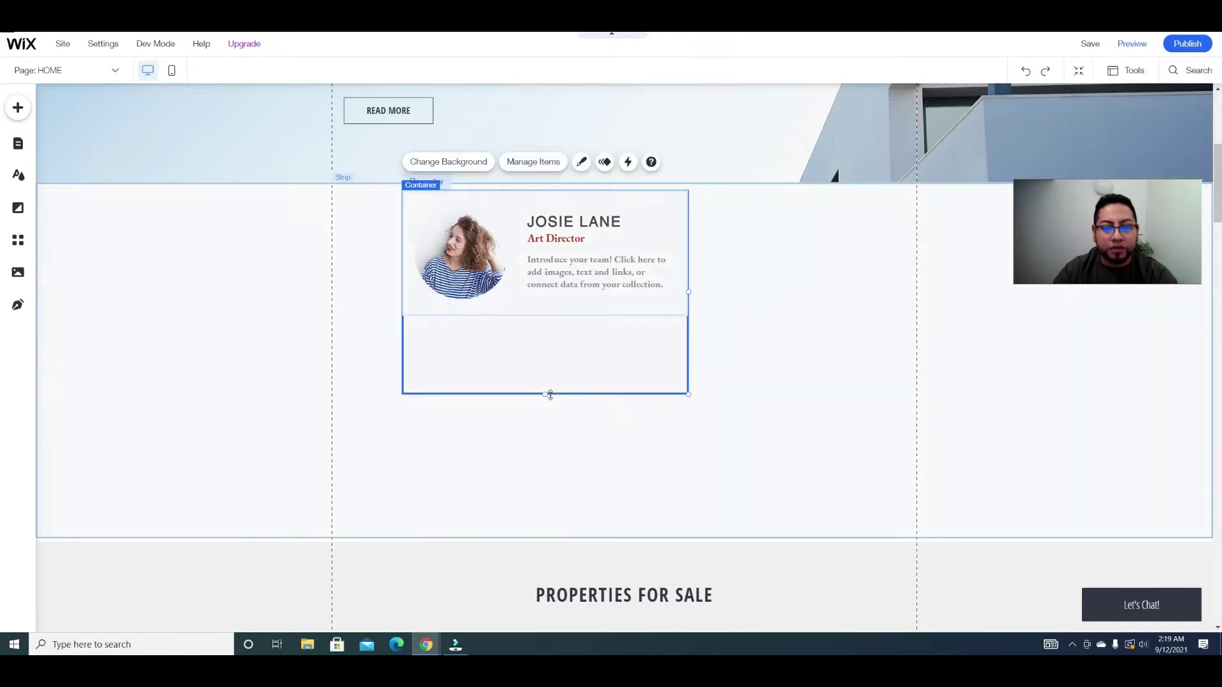
Step: Delete the description text and move the repeater slightly lower in the strip
{"action": "left_click", "coordinate": [621, 271]}
{"action": "left_click_drag", "start_coordinate": [622, 270], "coordinate": [495, 349]}
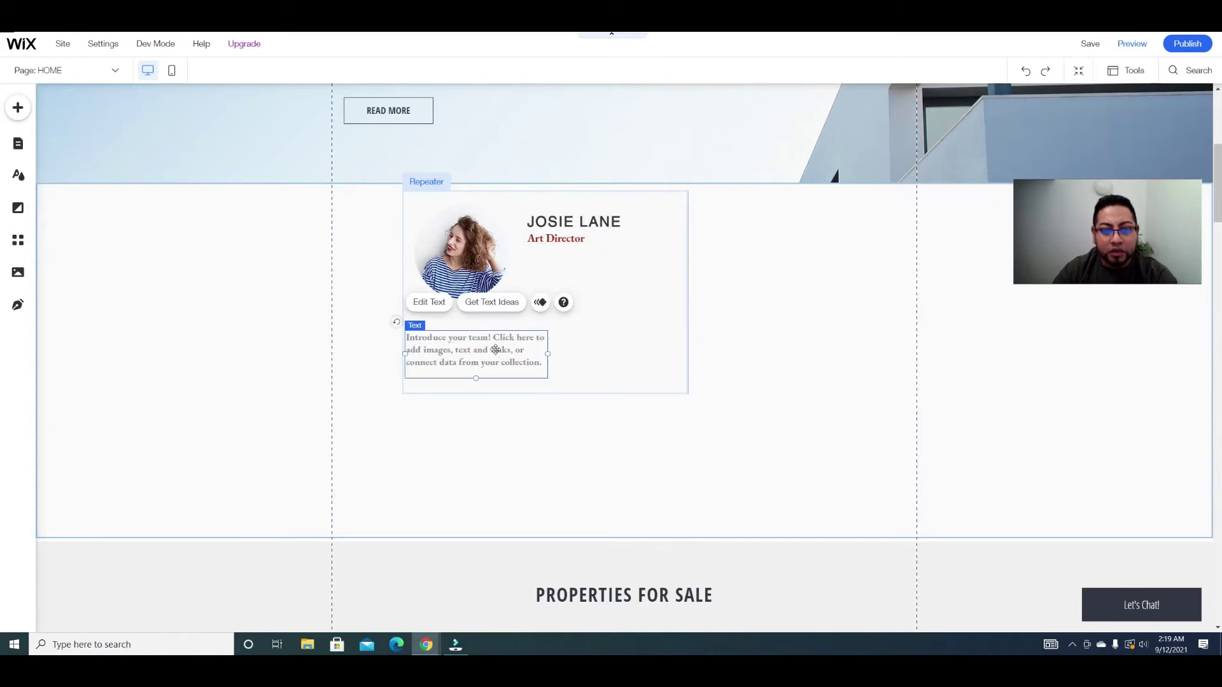
{"action": "key", "text": "Delete"}
{"action": "left_click_drag", "start_coordinate": [581, 221], "coordinate": [464, 369]}
{"action": "left_click", "coordinate": [579, 272]}
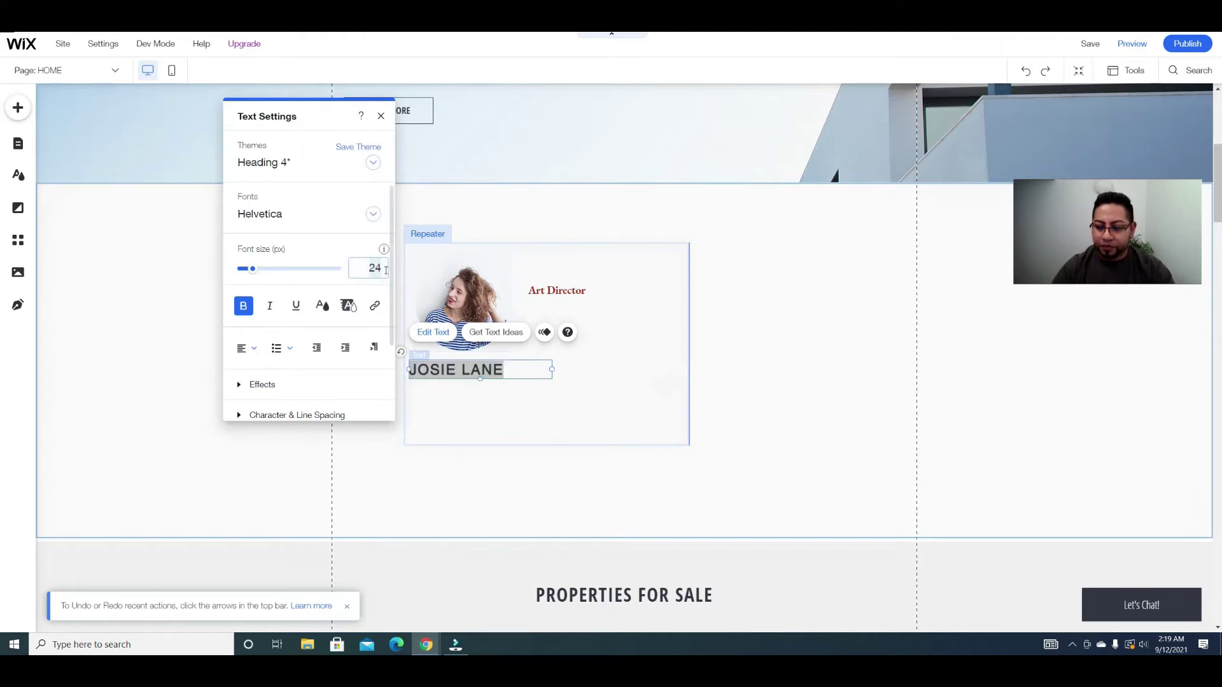
{"action": "left_click", "coordinate": [386, 270]}
{"action": "type", "text": "18"}
{"action": "key", "text": "Return"}
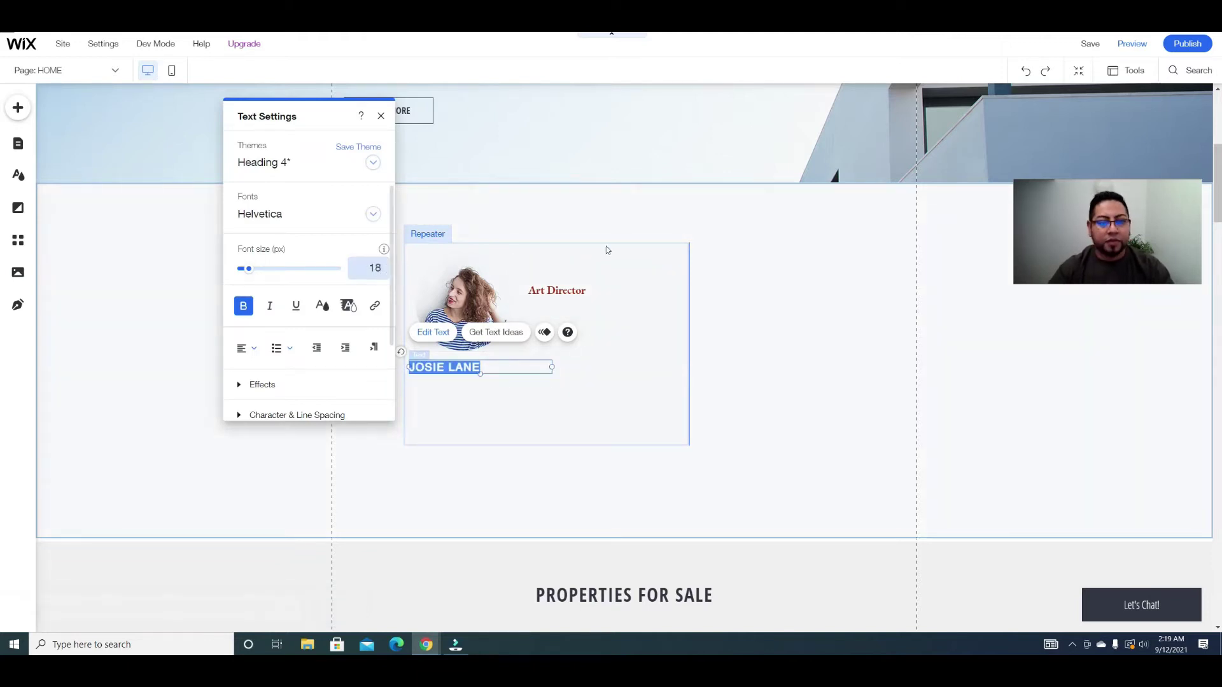
{"action": "left_click", "coordinate": [246, 348]}
{"action": "left_click", "coordinate": [250, 377]}
{"action": "left_click_drag", "start_coordinate": [554, 367], "coordinate": [463, 365]}
{"action": "left_click", "coordinate": [468, 367]}
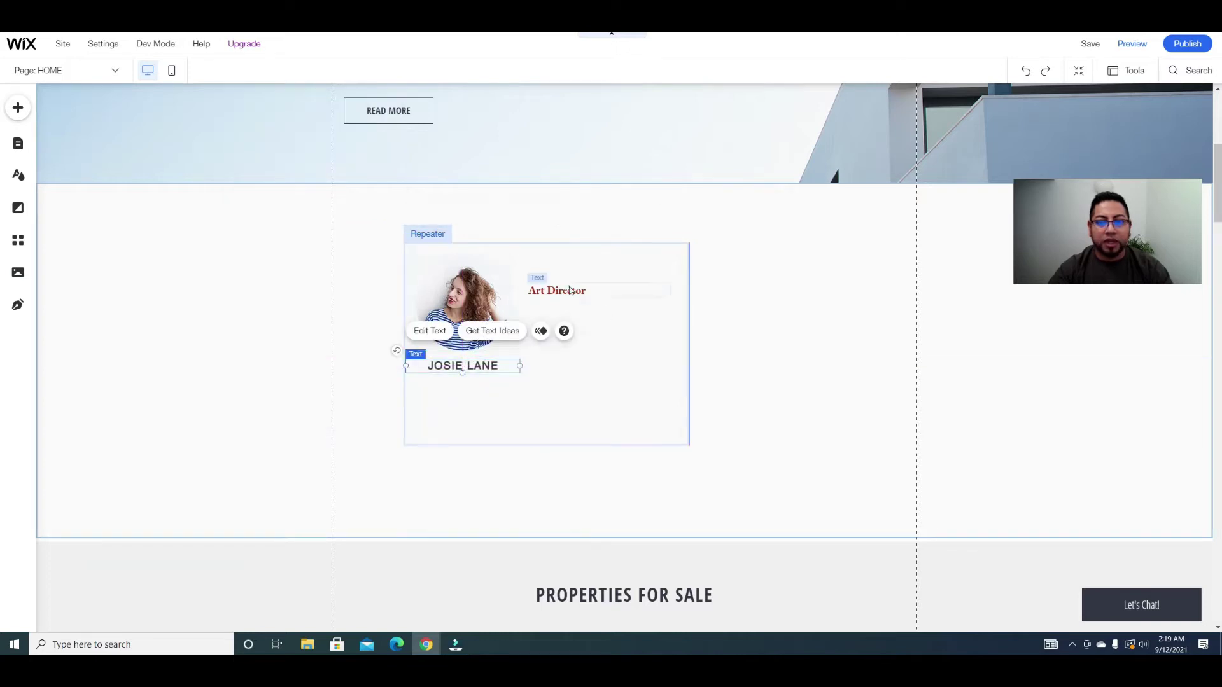
Step: Move Art Director below the name, change it to 'Email', and centre it
{"action": "left_click", "coordinate": [570, 289]}
{"action": "left_click_drag", "start_coordinate": [571, 285], "coordinate": [525, 384]}
{"action": "left_click", "coordinate": [437, 349]}
{"action": "key", "text": "BackSpace"}
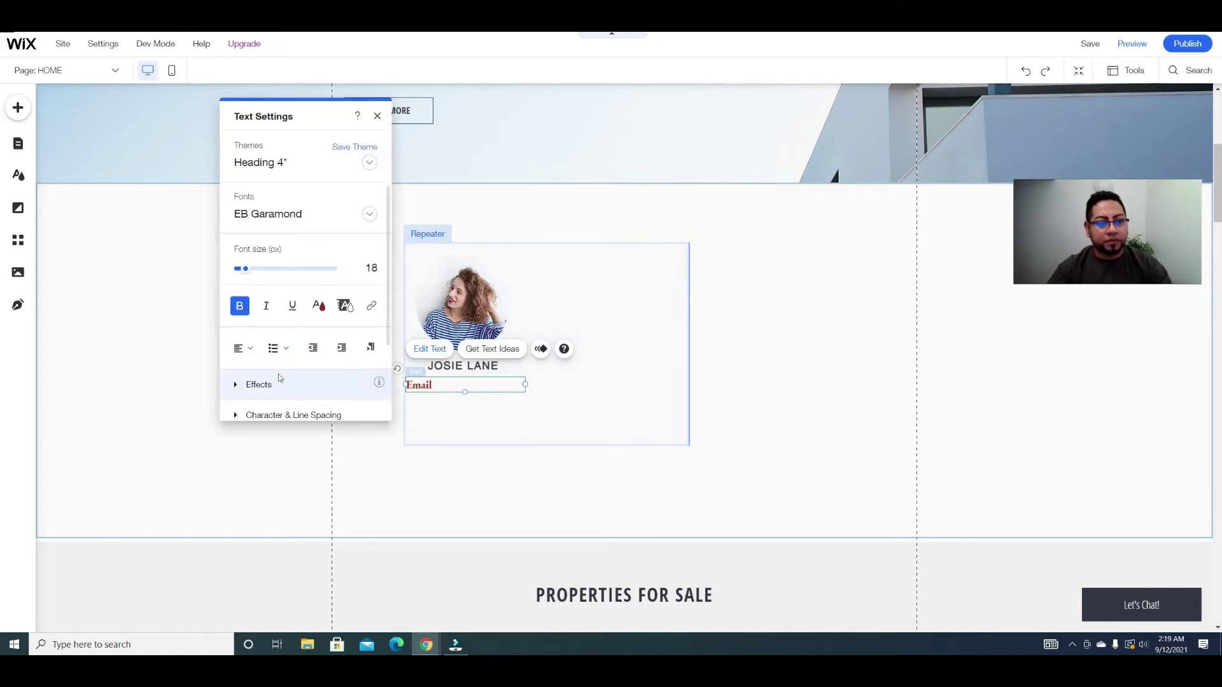
{"action": "left_click", "coordinate": [488, 409]}
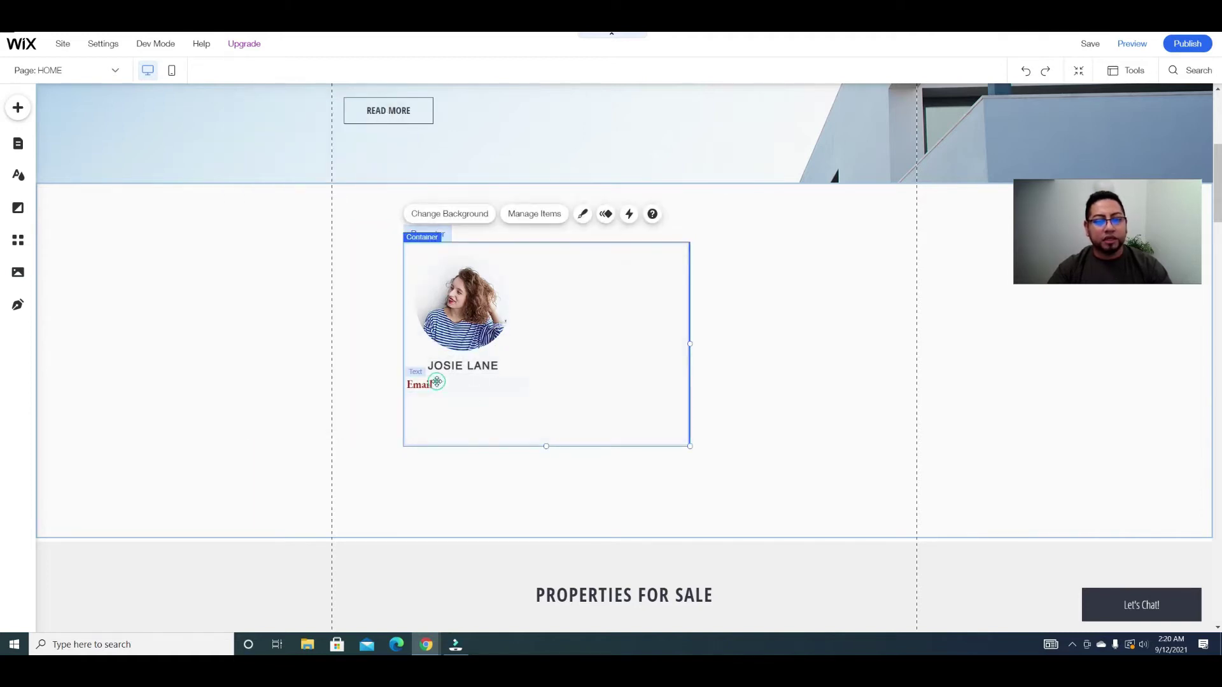
{"action": "left_click", "coordinate": [437, 382]}
{"action": "left_click", "coordinate": [437, 350]}
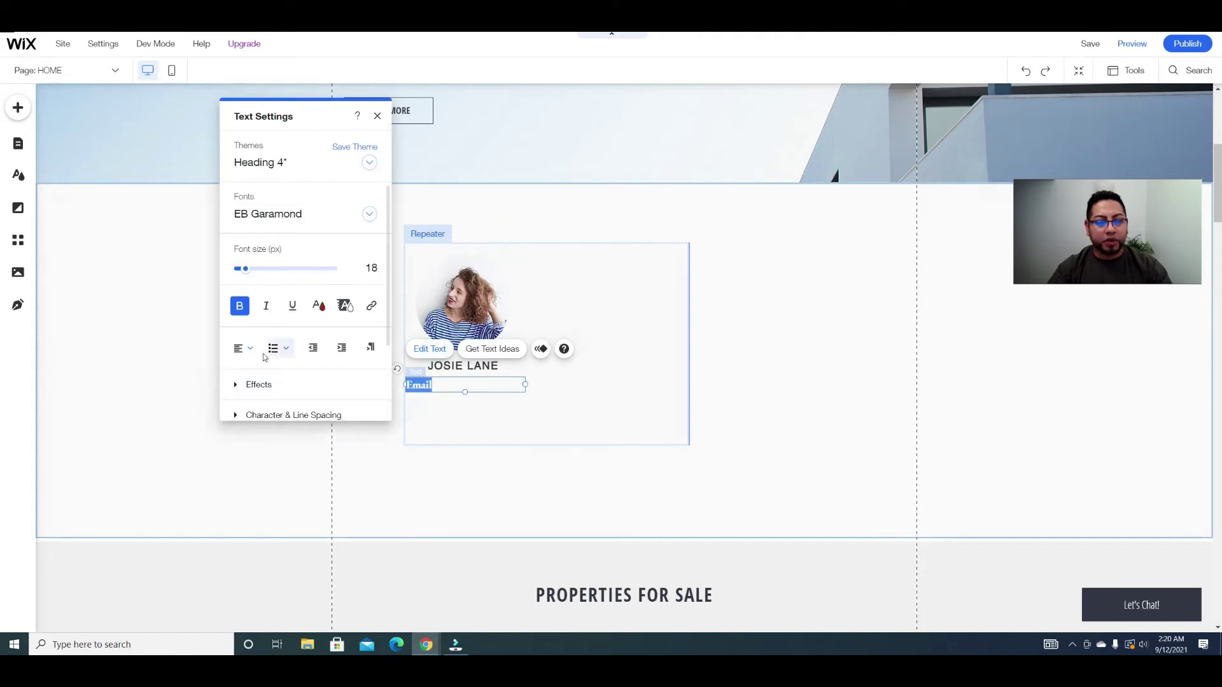
{"action": "left_click", "coordinate": [244, 348]}
{"action": "left_click", "coordinate": [248, 384]}
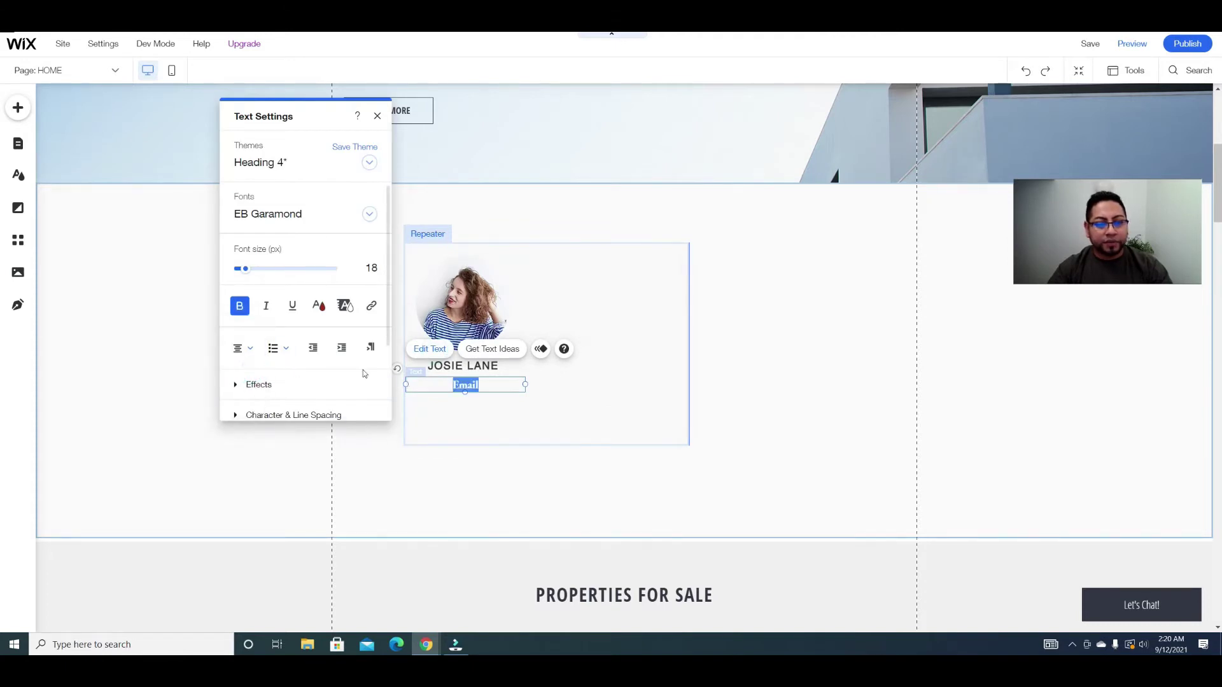
{"action": "left_click", "coordinate": [584, 405]}
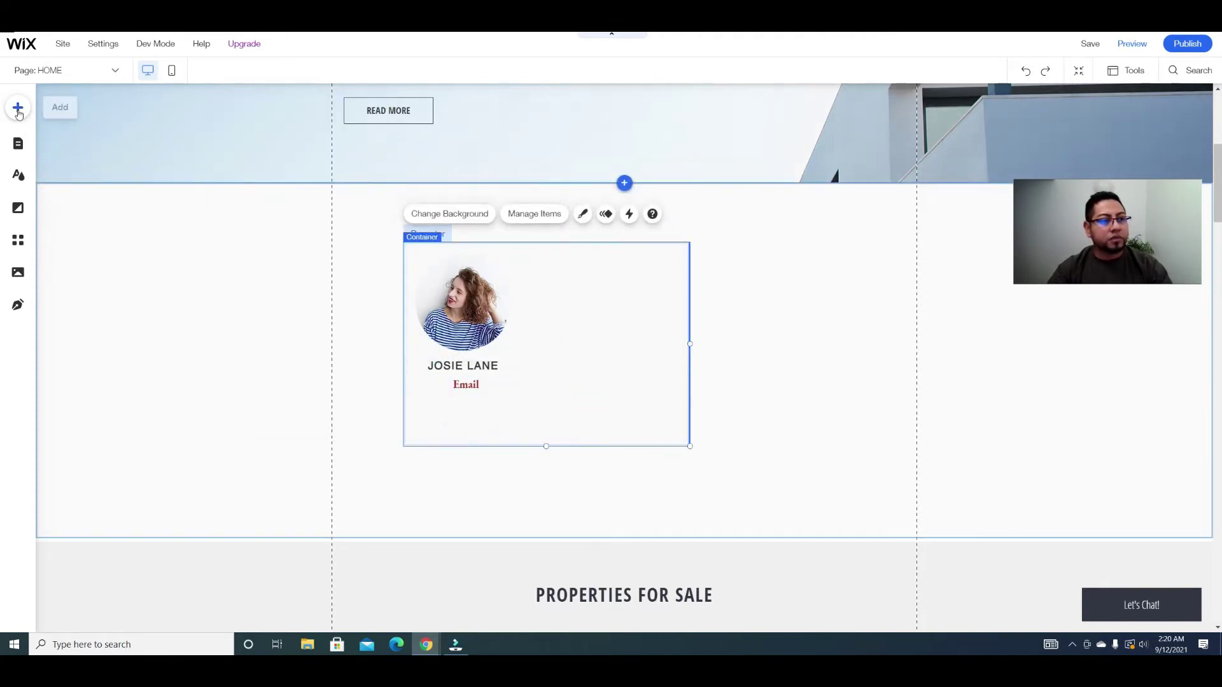
Step: Add a 'View Listings' button under the Email label, then narrow the repeater item
{"action": "left_click", "coordinate": [18, 108]}
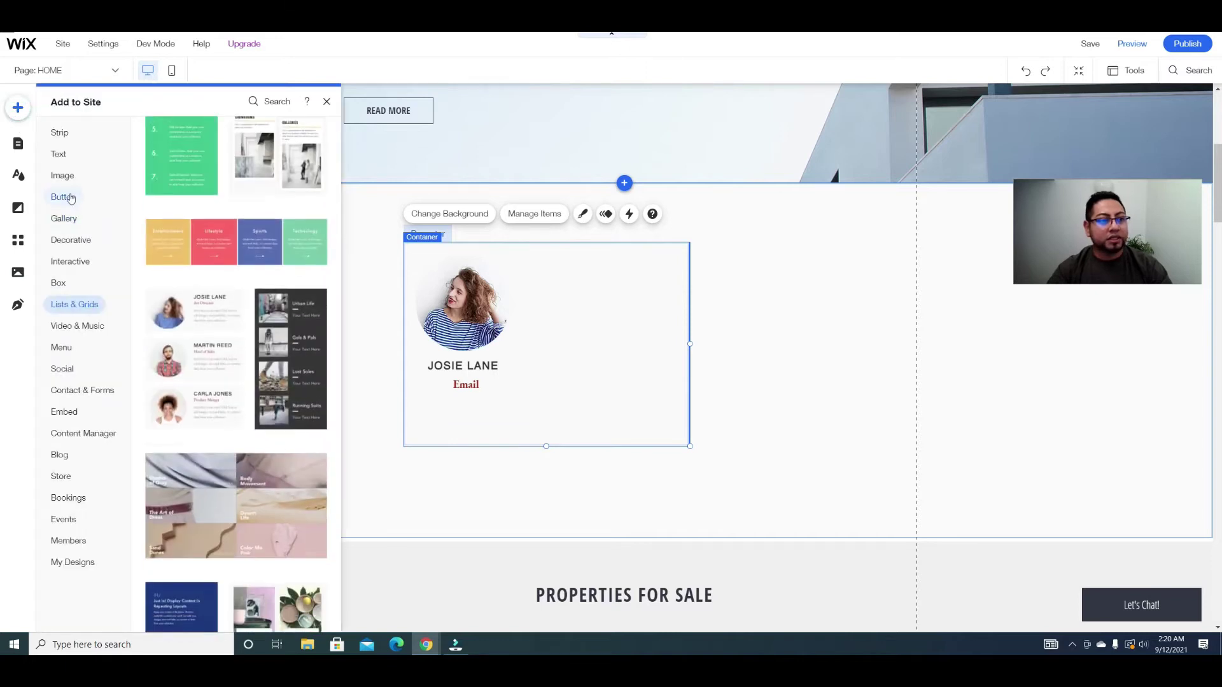
{"action": "left_click", "coordinate": [71, 197]}
{"action": "left_click_drag", "start_coordinate": [289, 171], "coordinate": [455, 402]}
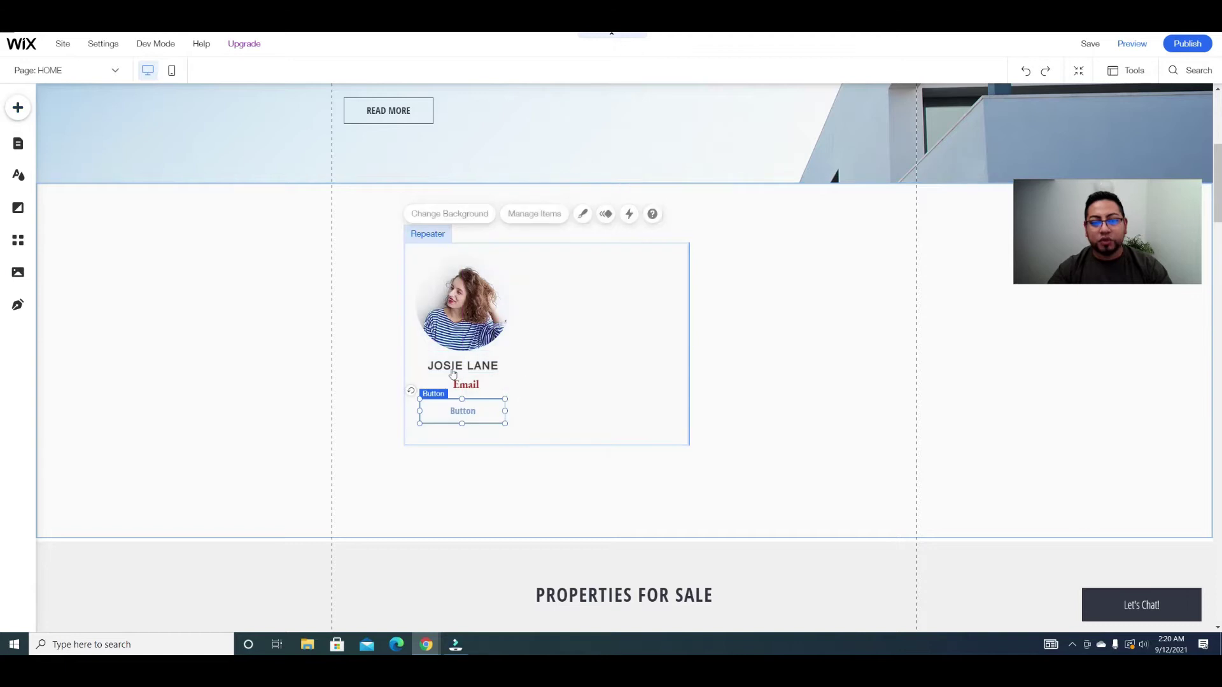
{"action": "left_click", "coordinate": [454, 374]}
{"action": "type", "text": "View Li"}
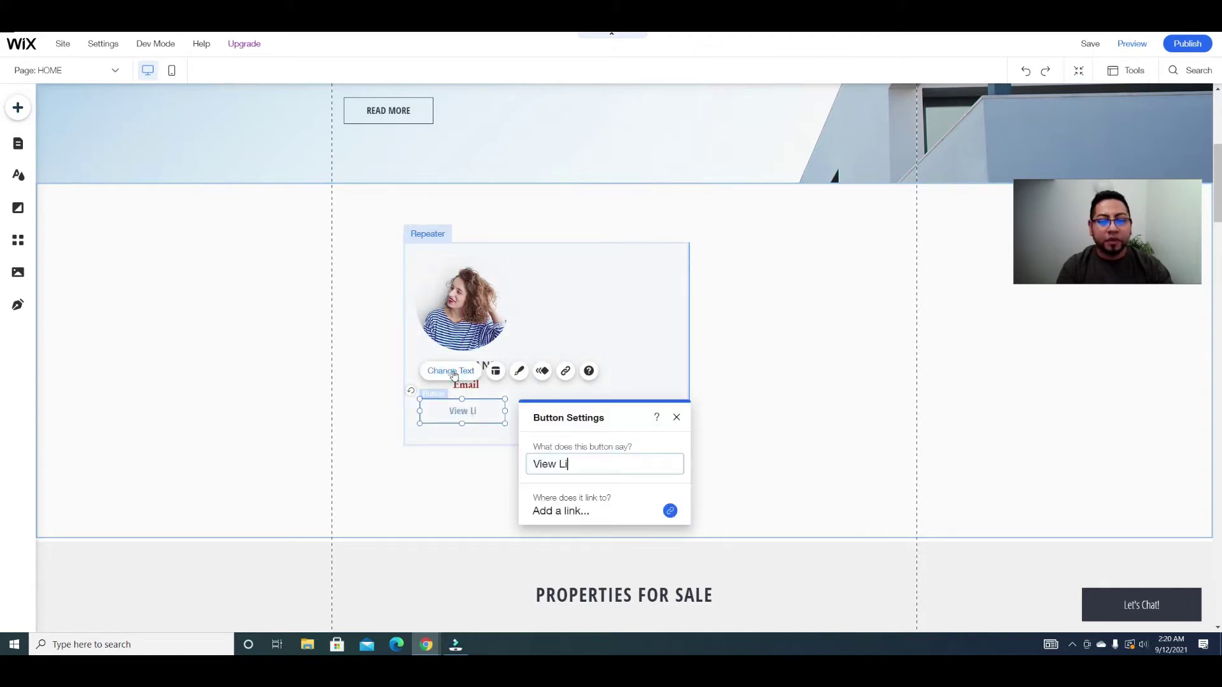
{"action": "type", "text": "stings"}
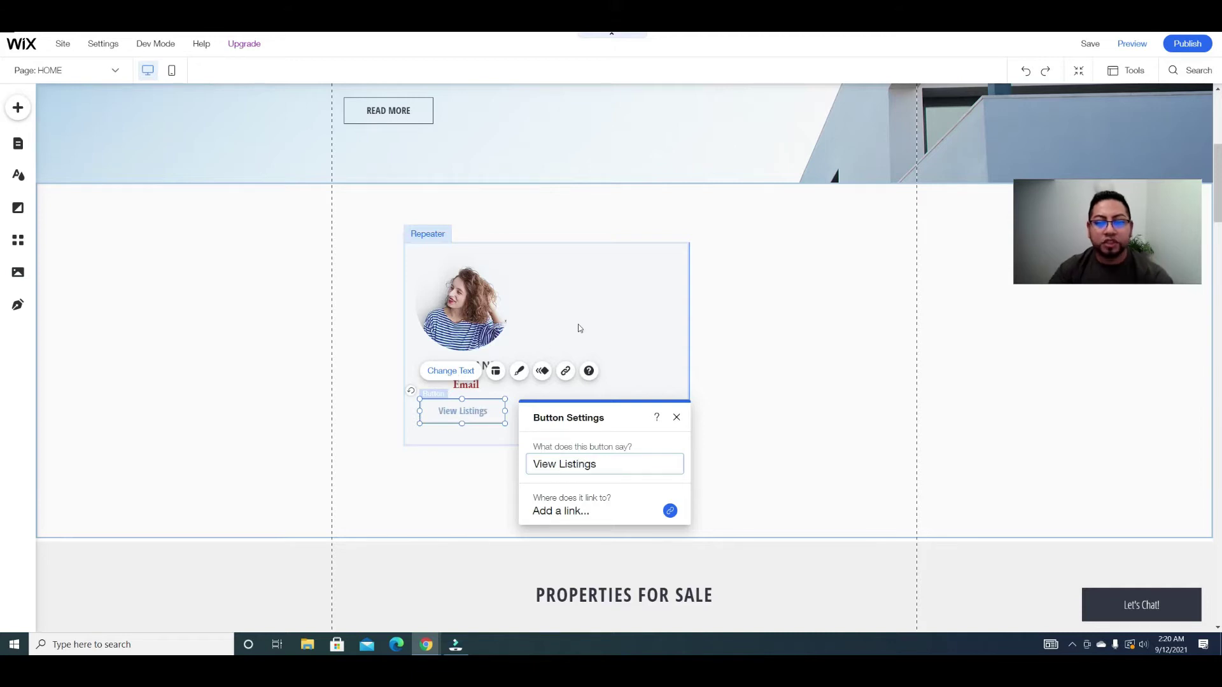
{"action": "left_click", "coordinate": [580, 323]}
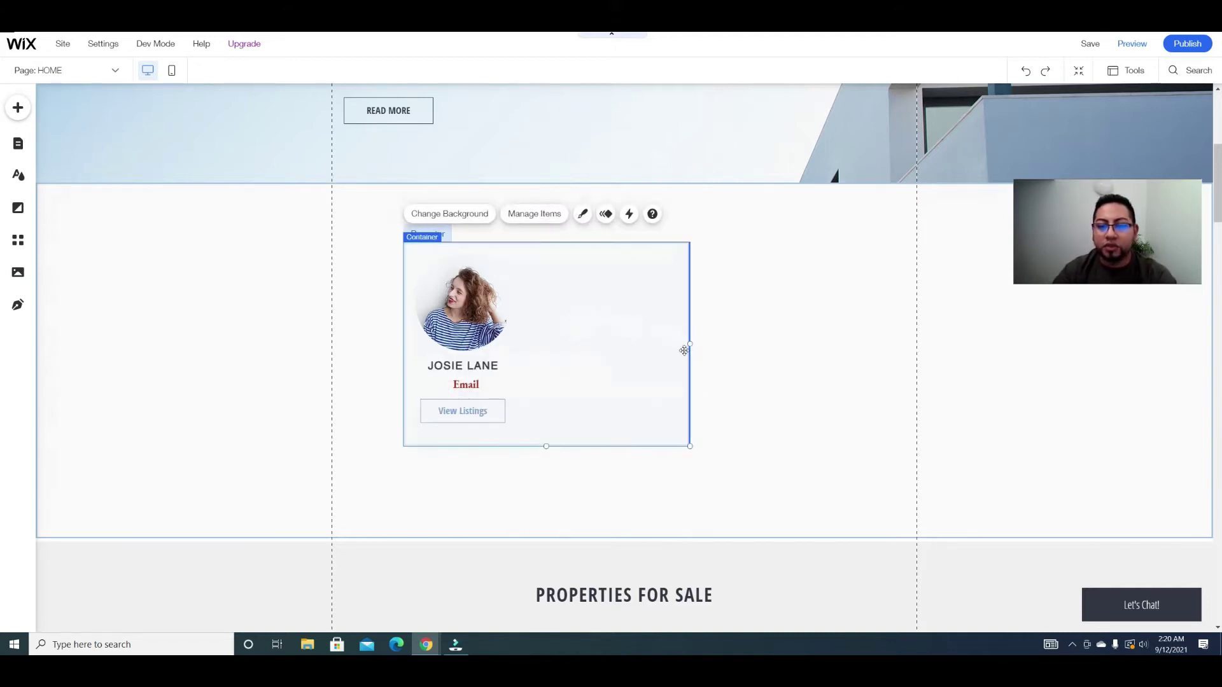
{"action": "left_click_drag", "start_coordinate": [690, 351], "coordinate": [532, 345]}
Step: Narrow the repeater to about 219 px, give its item a light grey background, and select PROPERTIES FOR SALE
{"action": "left_click", "coordinate": [578, 358]}
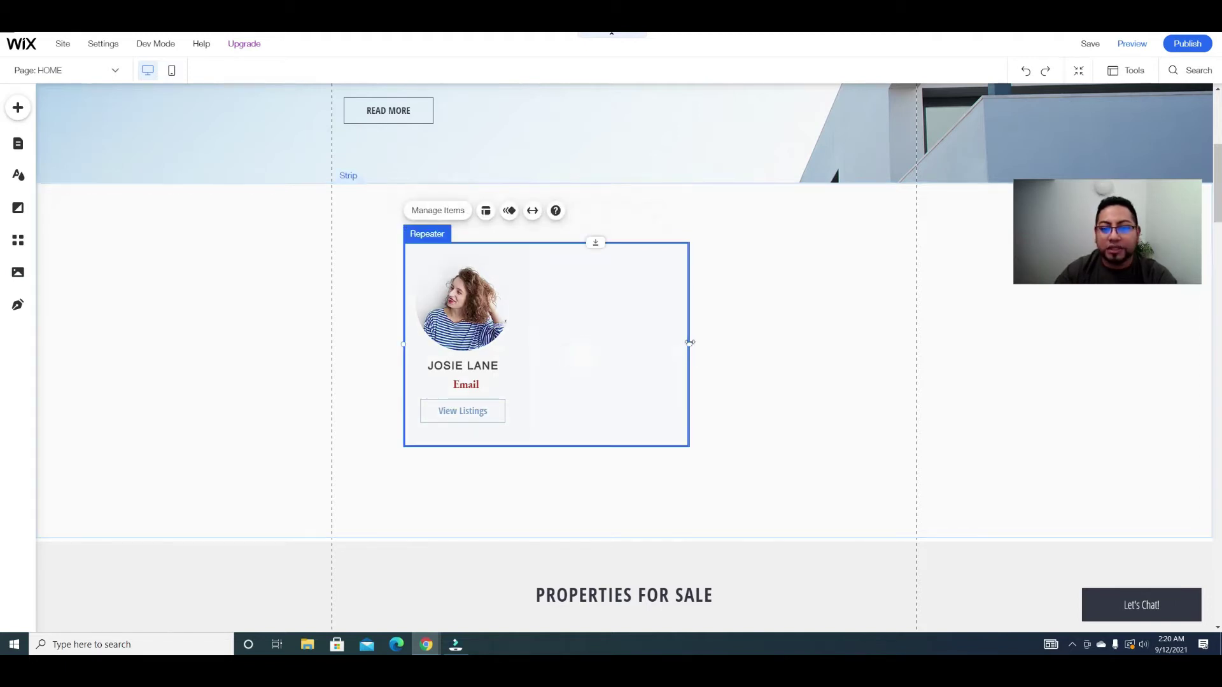
{"action": "left_click_drag", "start_coordinate": [690, 342], "coordinate": [536, 329]}
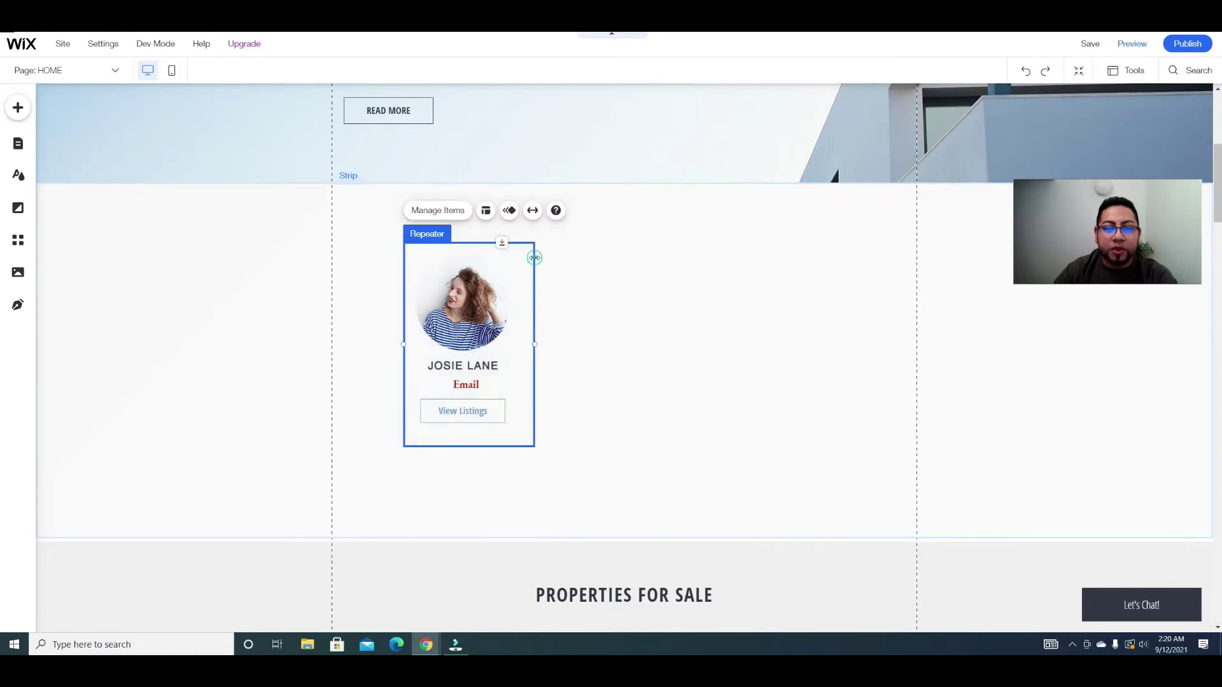
{"action": "left_click", "coordinate": [525, 252]}
{"action": "left_click", "coordinate": [467, 216]}
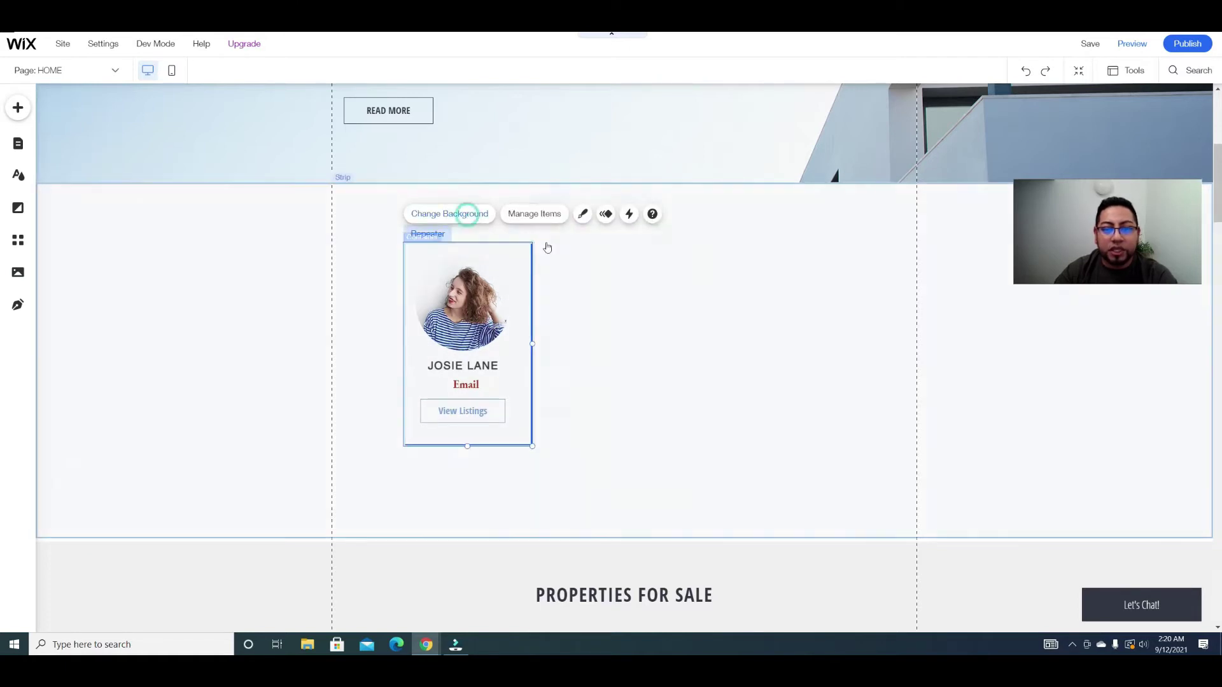
{"action": "left_click", "coordinate": [610, 367]}
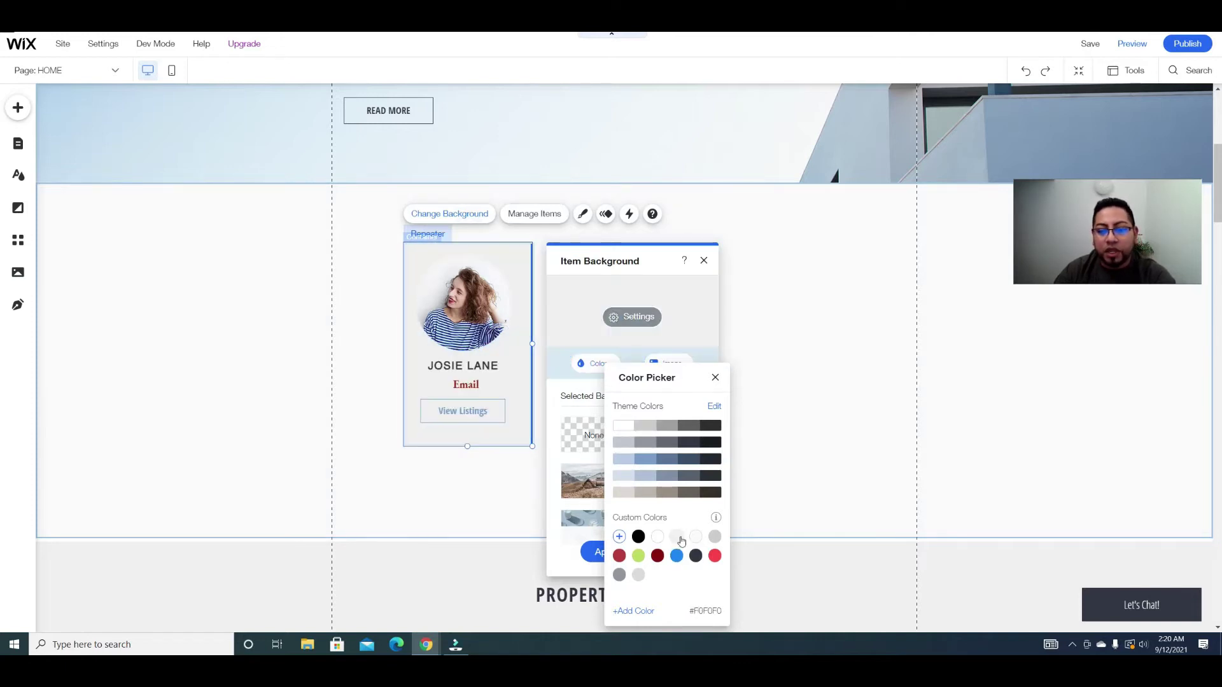
{"action": "left_click", "coordinate": [804, 431]}
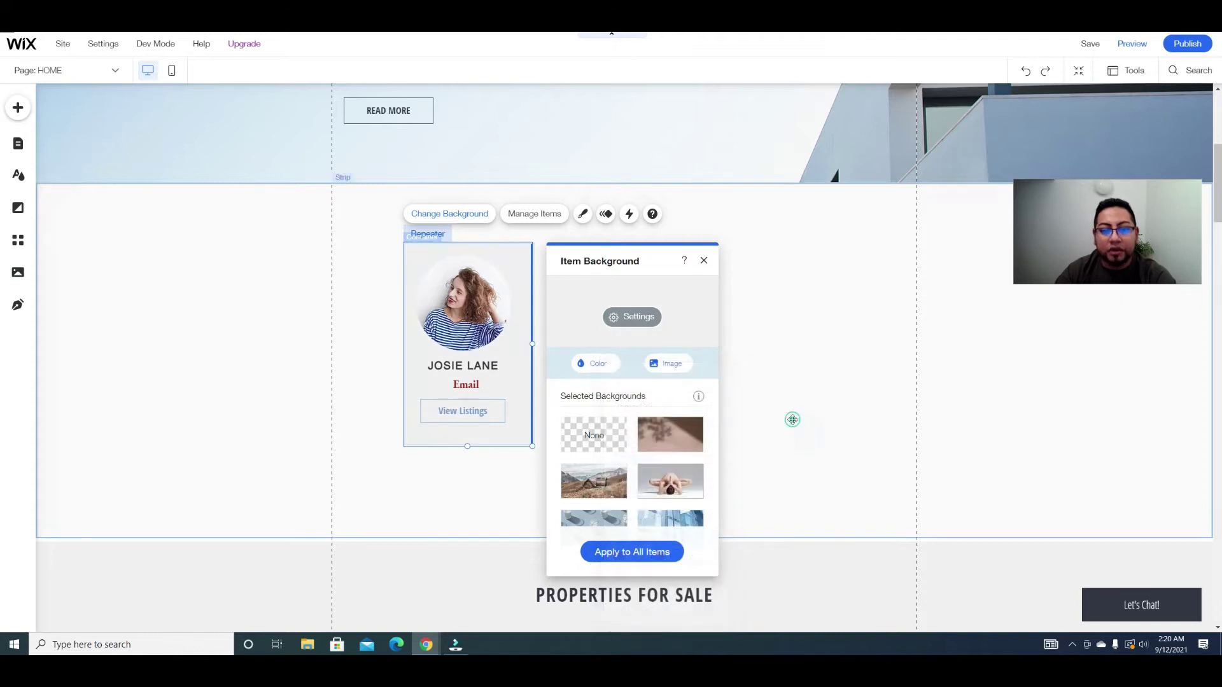
{"action": "left_click", "coordinate": [791, 418]}
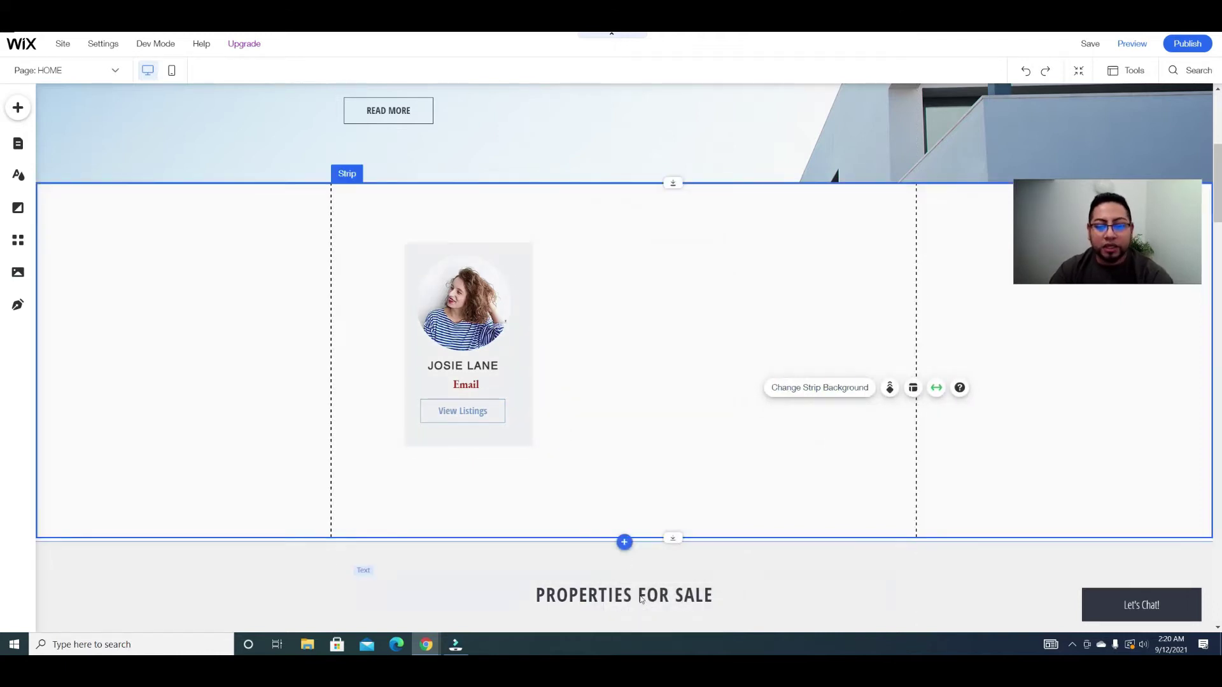
{"action": "left_click", "coordinate": [639, 595]}
Step: Copy the PROPERTIES FOR SALE heading above the member card and retitle it 'View Listings by Realtors'
{"action": "left_click_drag", "start_coordinate": [639, 595], "coordinate": [650, 607]}
{"action": "left_click_drag", "start_coordinate": [629, 254], "coordinate": [641, 213]}
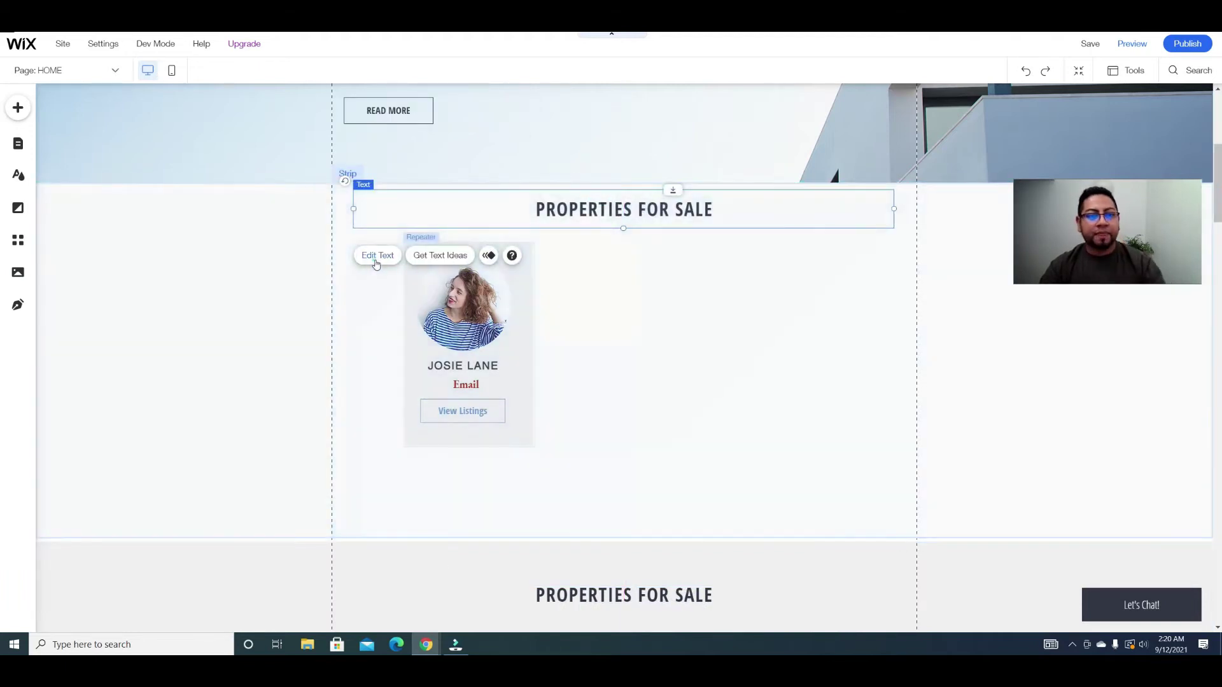
{"action": "left_click", "coordinate": [377, 257]}
{"action": "type", "text": "View Listings by Realtors"}
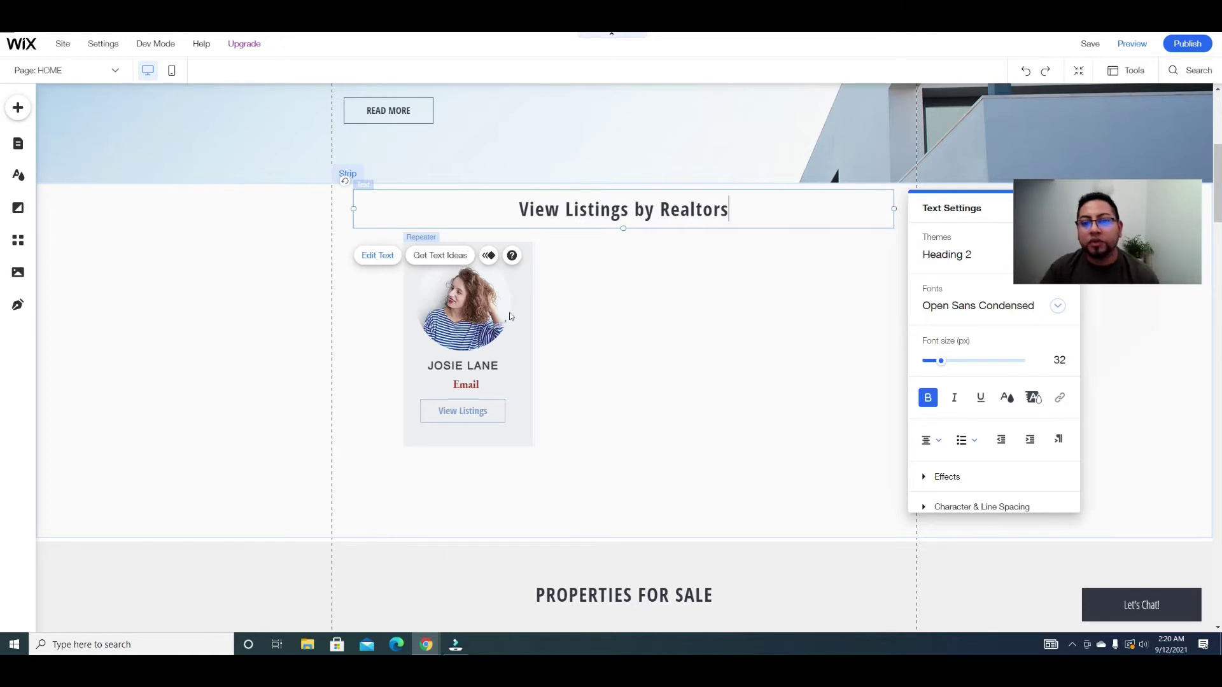
{"action": "left_click", "coordinate": [284, 299]}
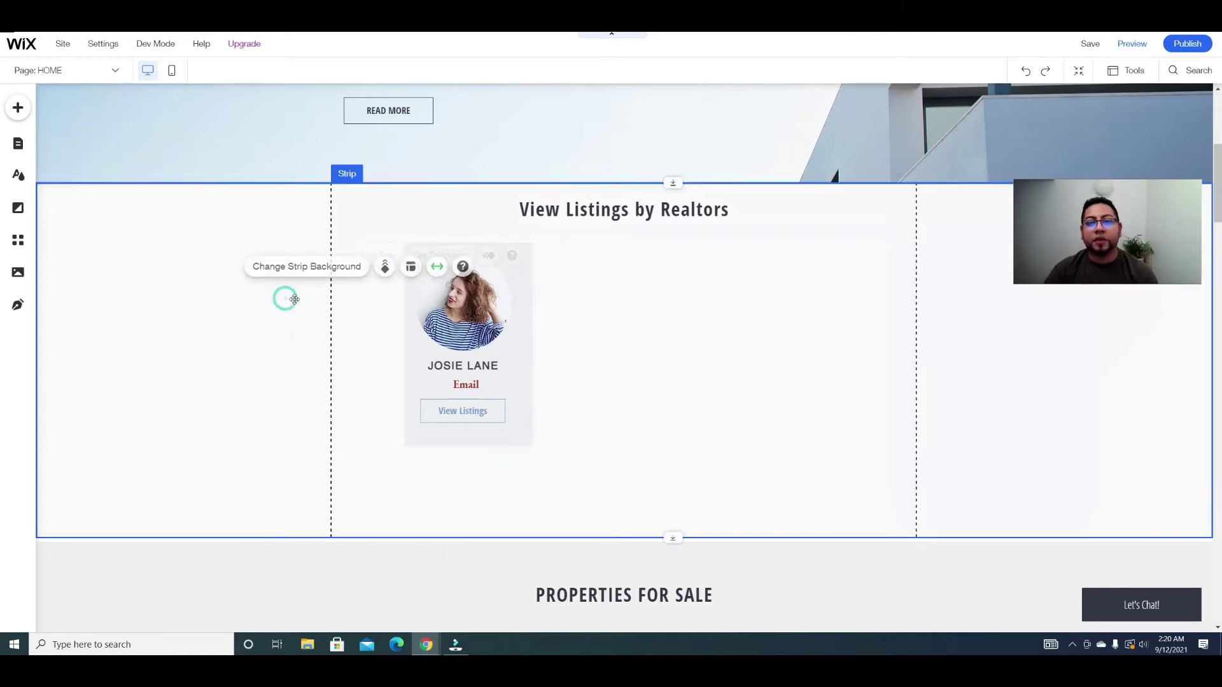
{"action": "left_click", "coordinate": [480, 257]}
Step: Widen the member repeater across the strip and centre its cards with tighter spacing
{"action": "left_click_drag", "start_coordinate": [537, 343], "coordinate": [848, 338]}
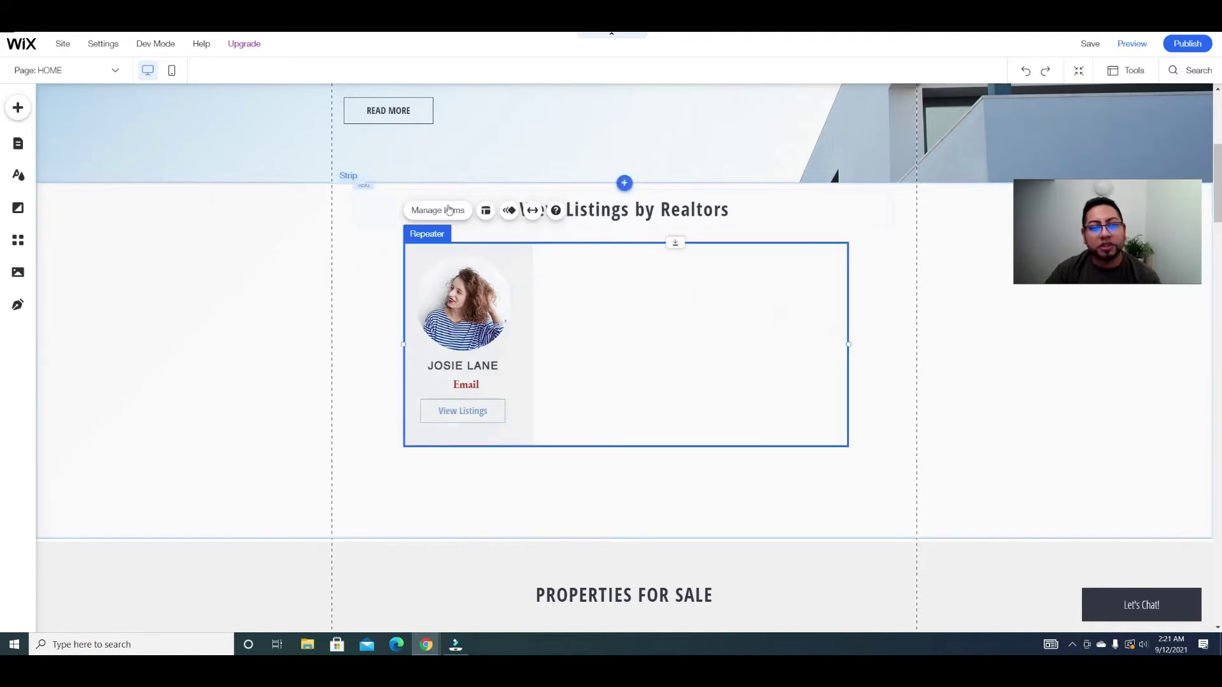
{"action": "left_click", "coordinate": [448, 210]}
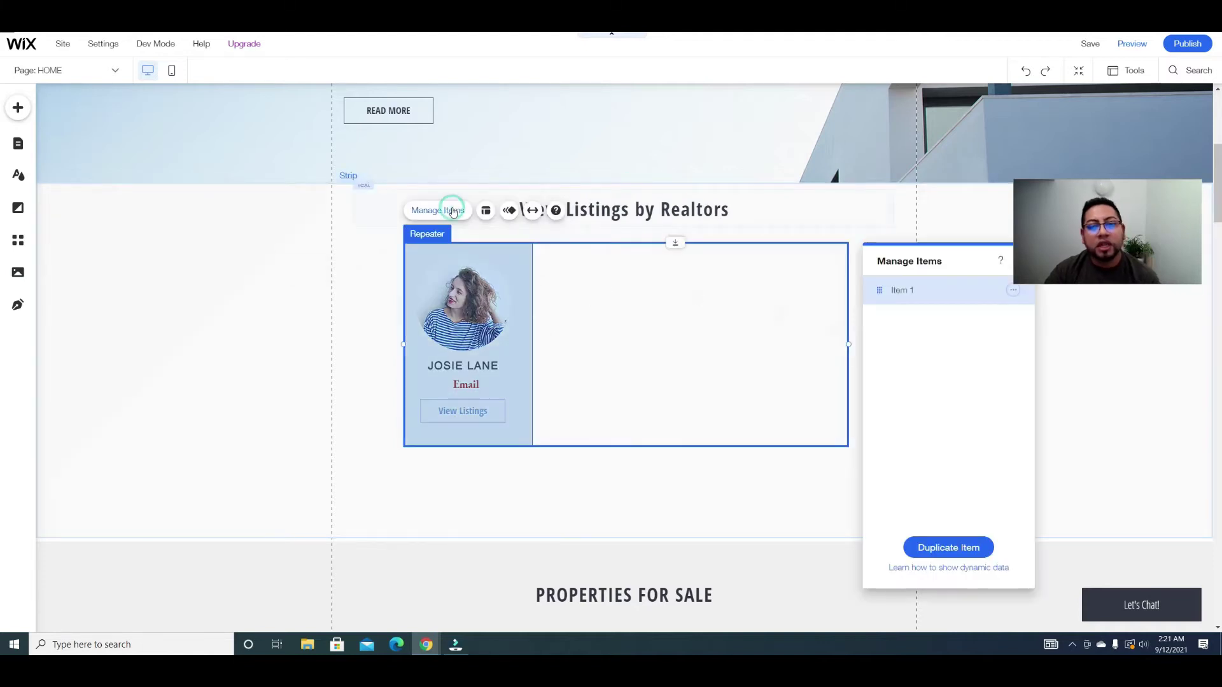
{"action": "left_click", "coordinate": [485, 210]}
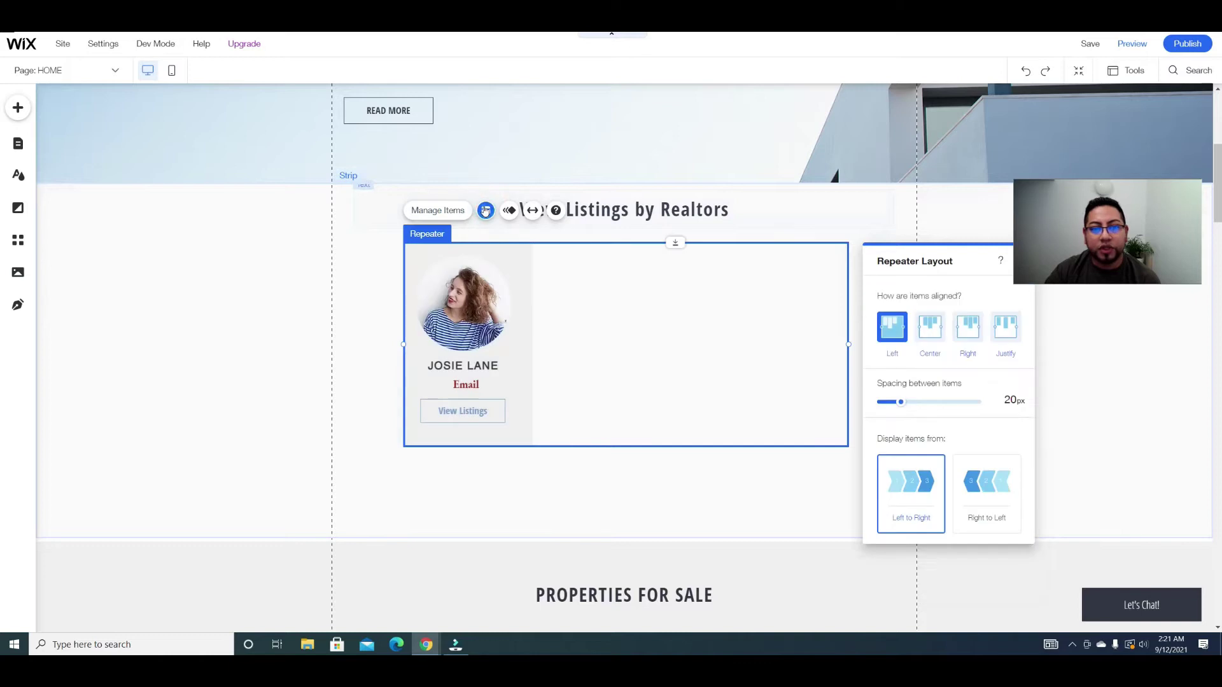
{"action": "left_click", "coordinate": [927, 323]}
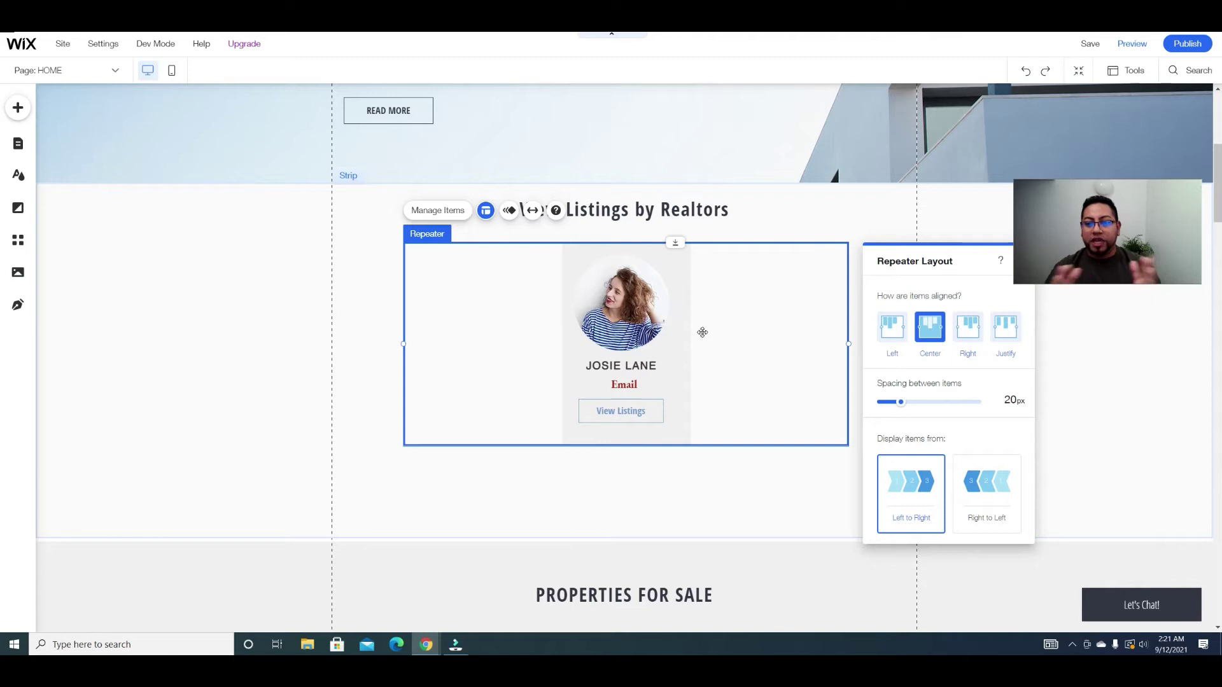
{"action": "left_click_drag", "start_coordinate": [902, 402], "coordinate": [885, 400]}
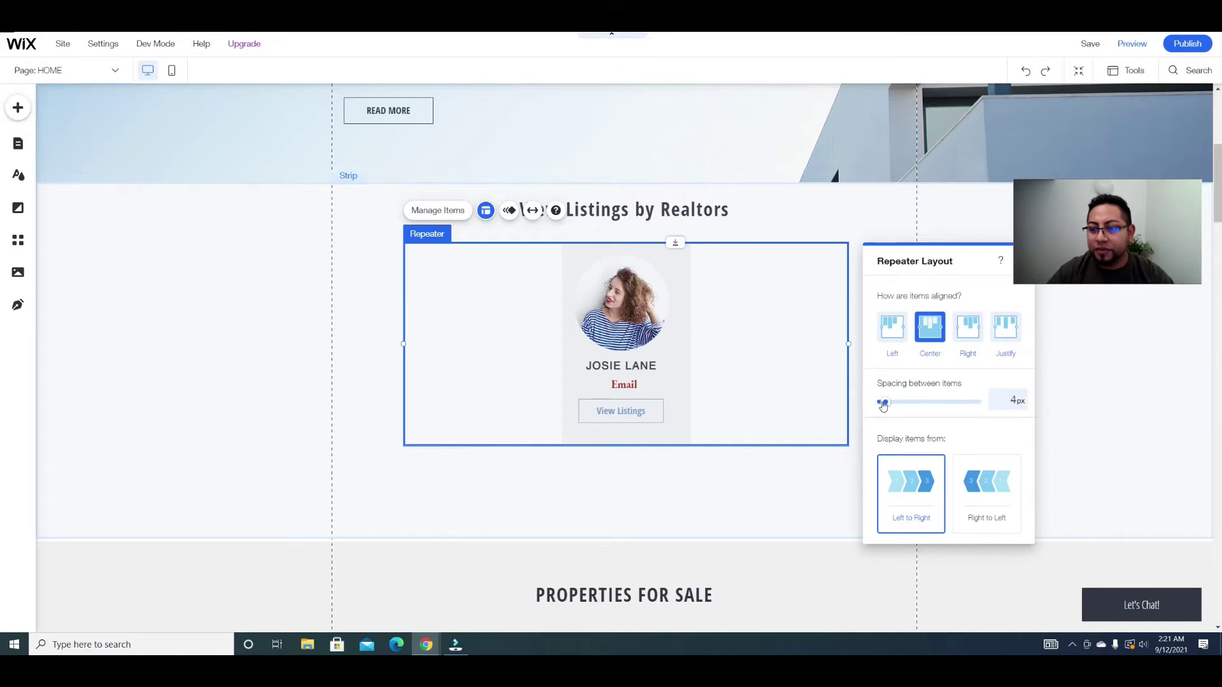
Step: Duplicate Item 1 into a second member card and set the card spacing to 9px
{"action": "left_click", "coordinate": [438, 210]}
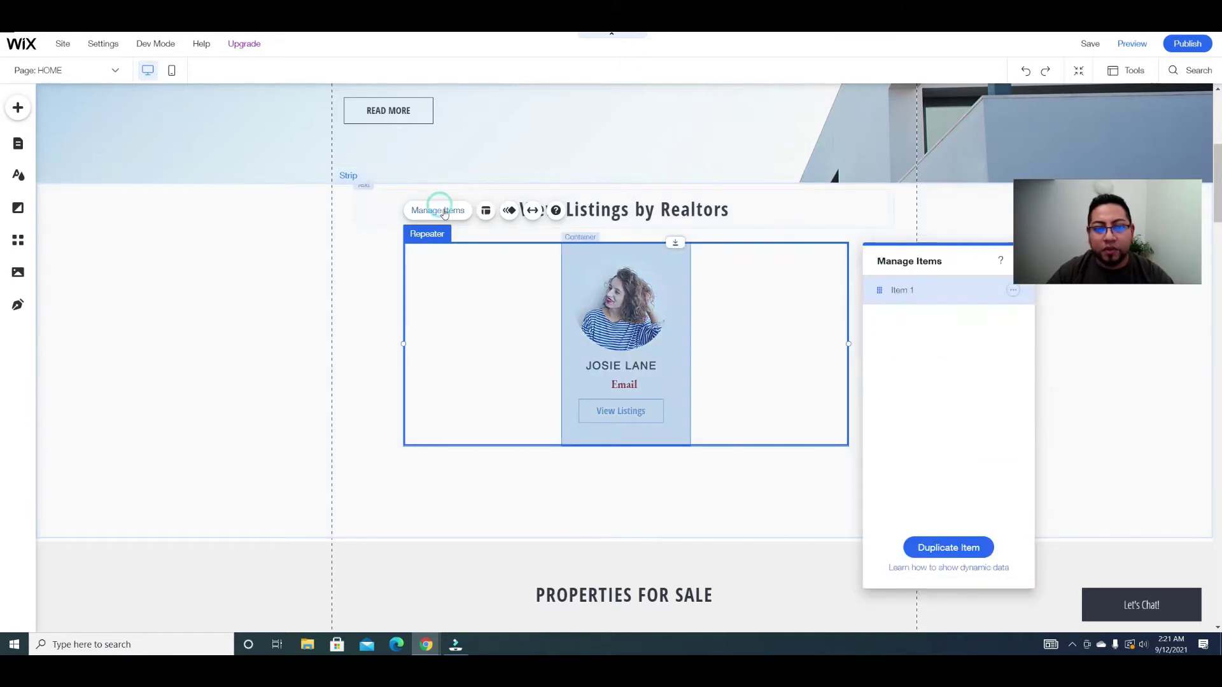
{"action": "left_click", "coordinate": [1011, 291]}
{"action": "left_click", "coordinate": [1050, 294]}
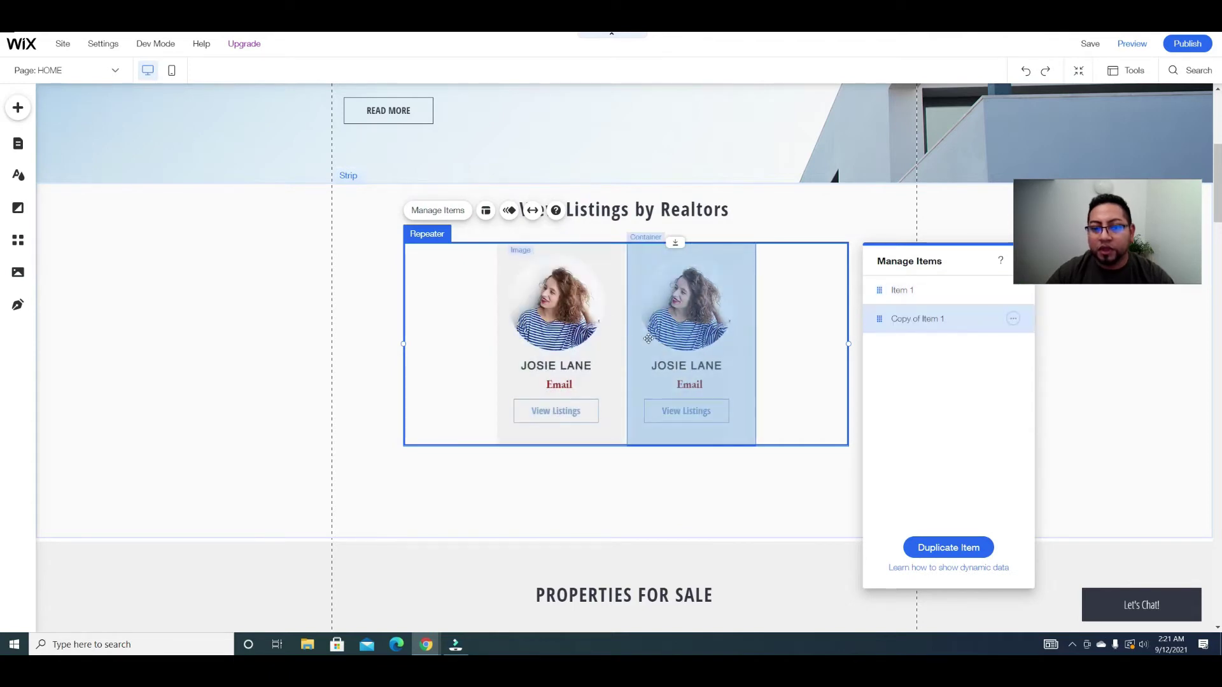
{"action": "left_click", "coordinate": [486, 214]}
{"action": "left_click_drag", "start_coordinate": [878, 403], "coordinate": [888, 410]}
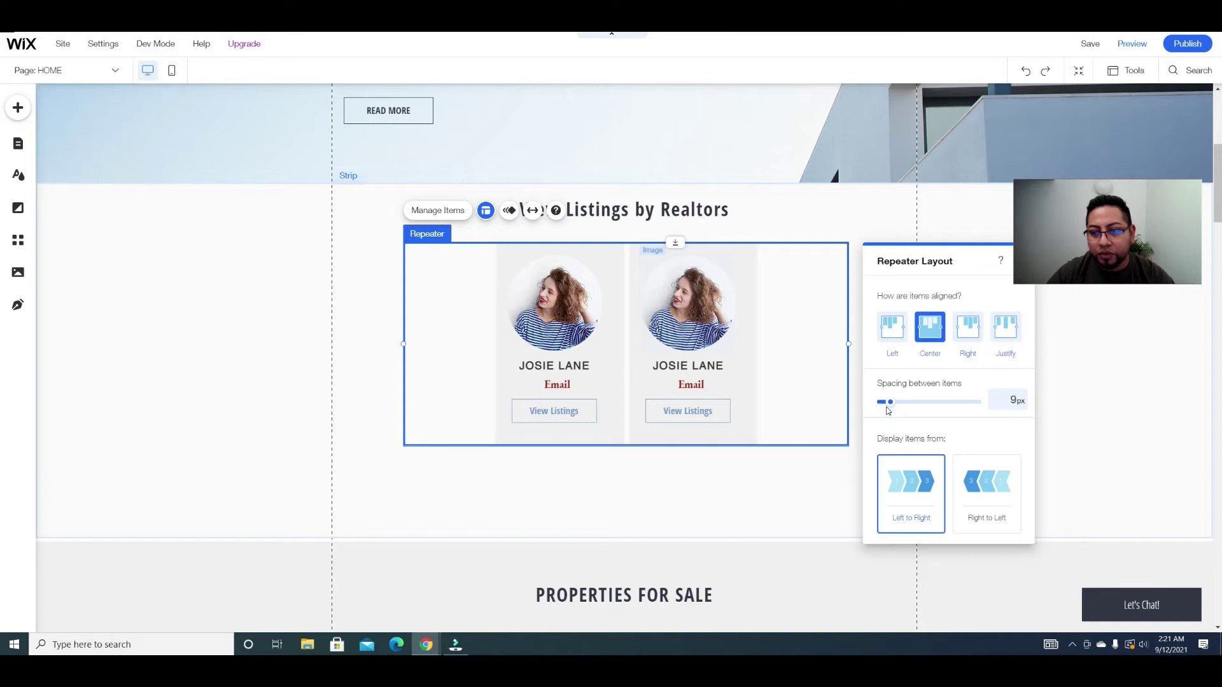
{"action": "left_click", "coordinate": [724, 484]}
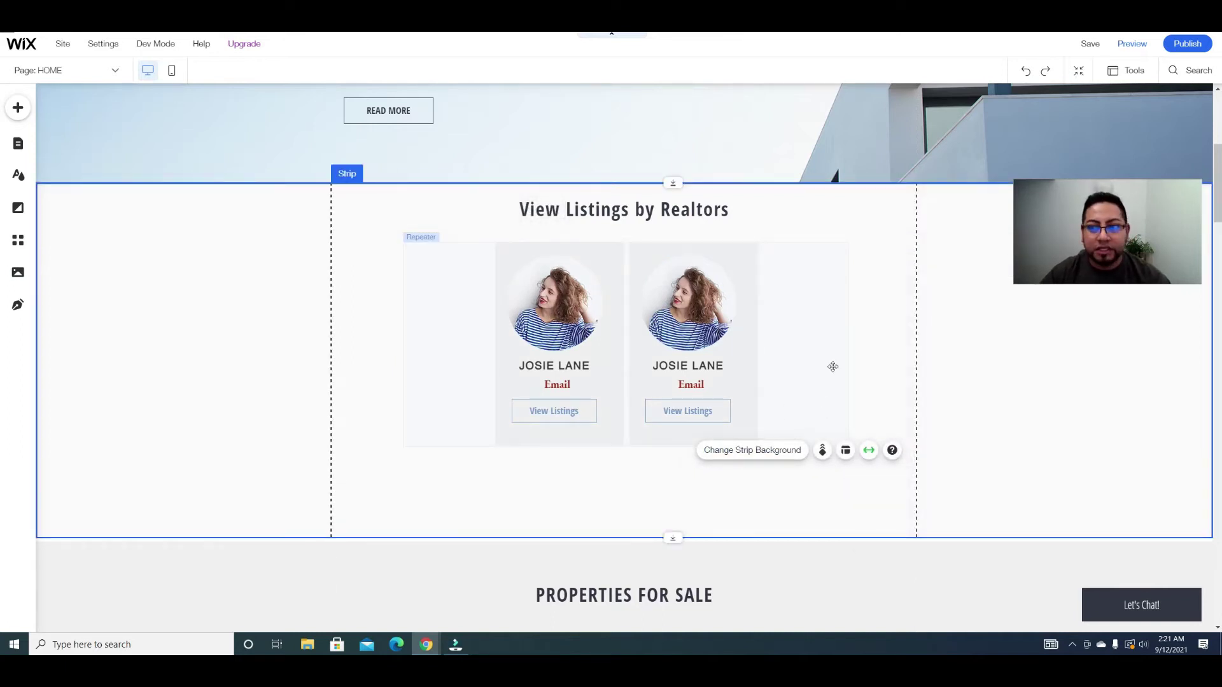
Step: Turn on Dev Mode from the top menu and collapse the Page Code sidebar
{"action": "scroll", "coordinate": [827, 357], "scroll_direction": "up", "scroll_amount": 6}
{"action": "scroll", "coordinate": [795, 426], "scroll_direction": "down", "scroll_amount": 5}
{"action": "scroll", "coordinate": [175, 185], "scroll_direction": "up", "scroll_amount": 1}
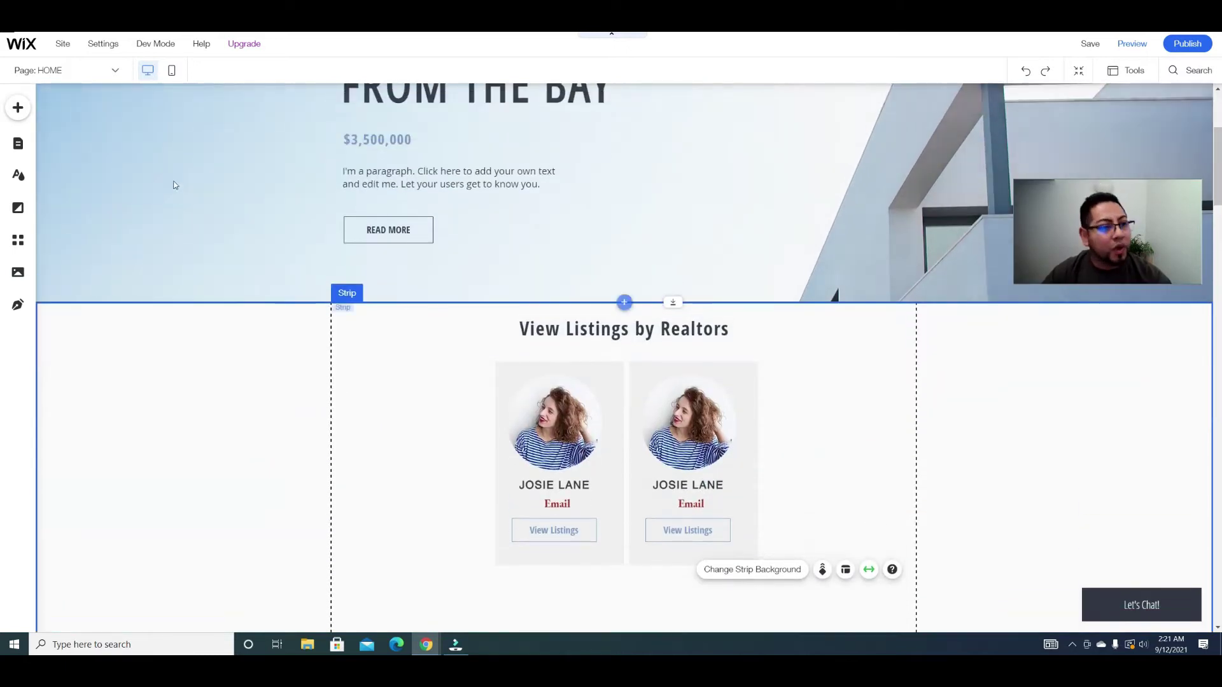
{"action": "scroll", "coordinate": [447, 256], "scroll_direction": "down", "scroll_amount": 2}
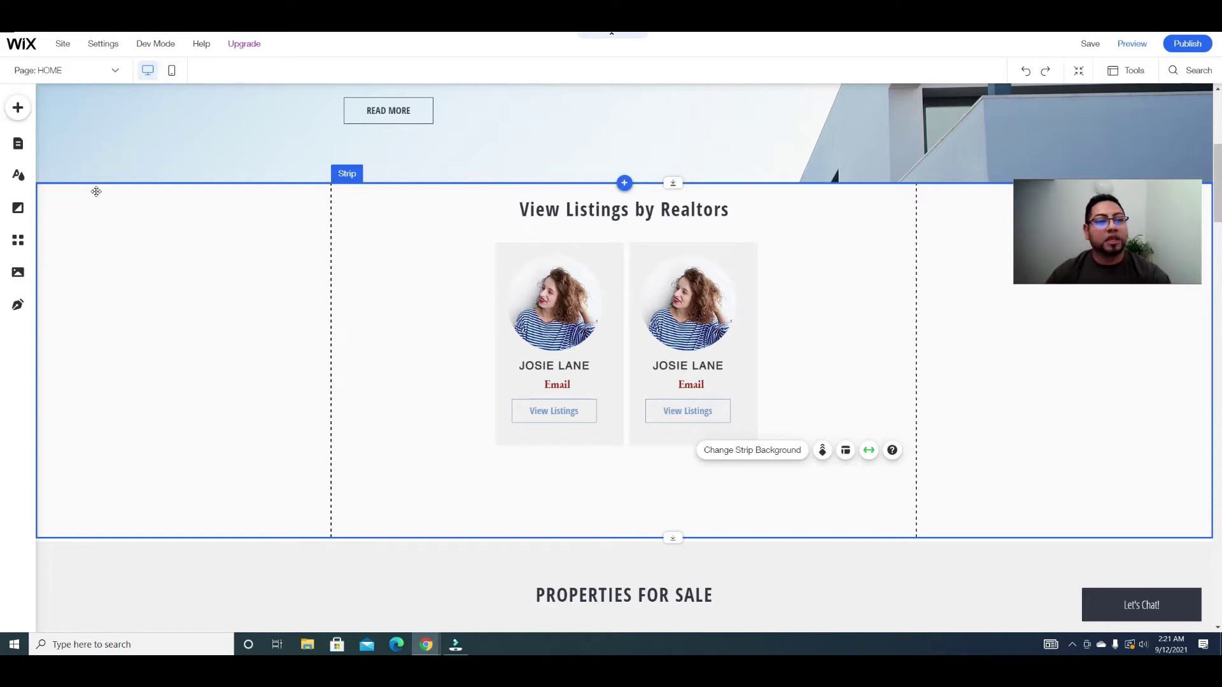
{"action": "mouse_move", "coordinate": [147, 52]}
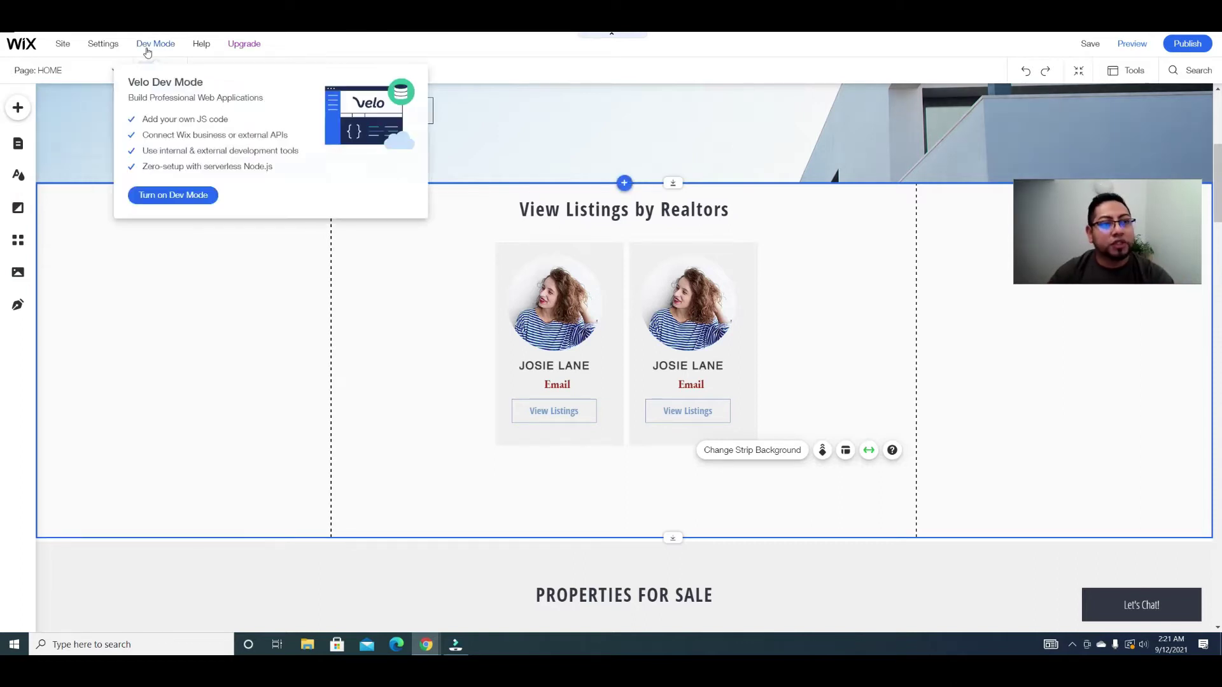
{"action": "left_click", "coordinate": [172, 195]}
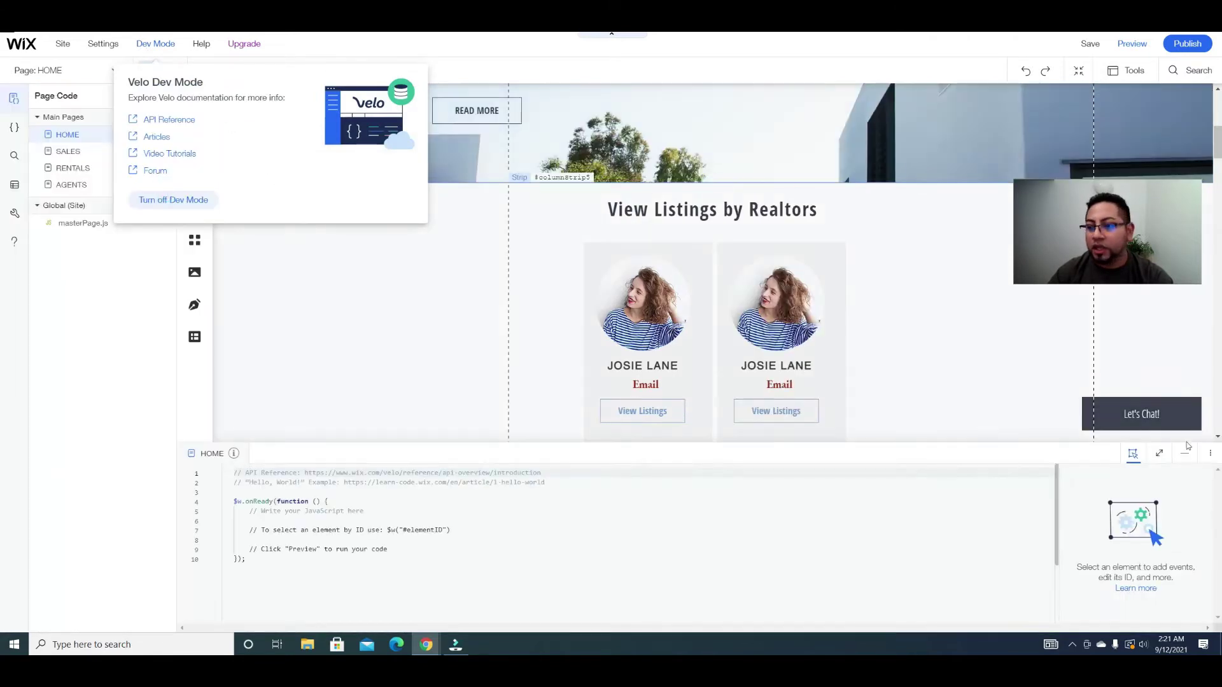
{"action": "left_click", "coordinate": [14, 99]}
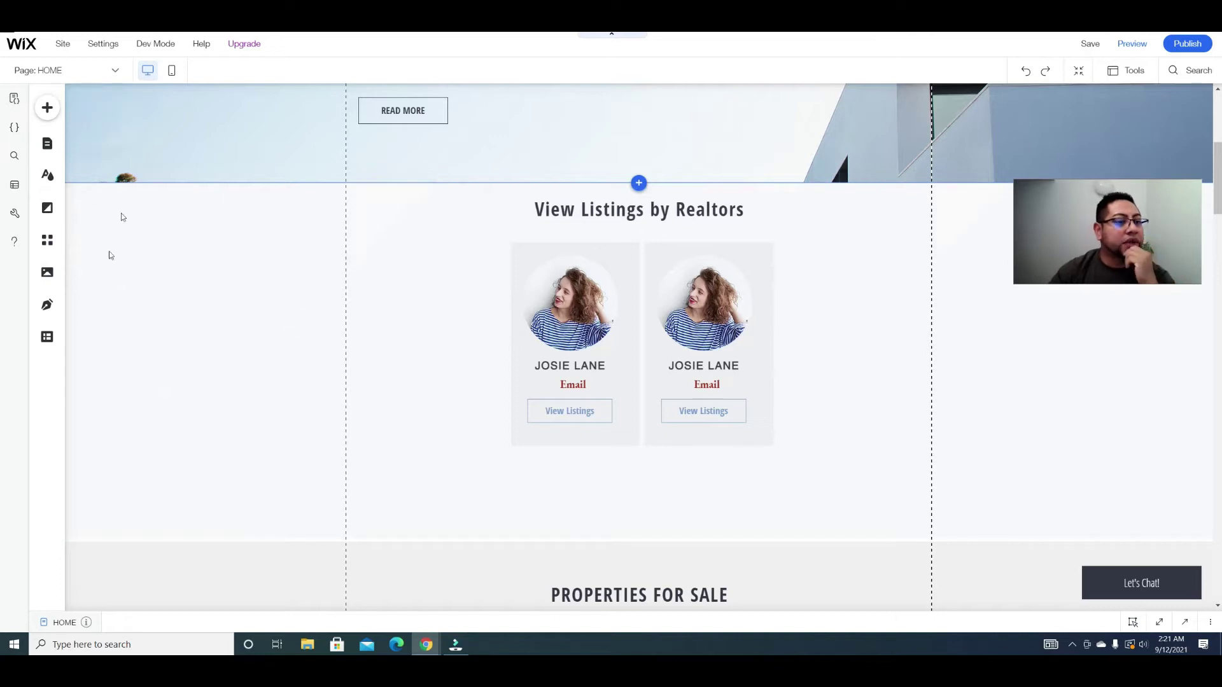
Step: In the Content Manager, browse the Add a Preset gallery under Add Content Elements
{"action": "left_click", "coordinate": [46, 339]}
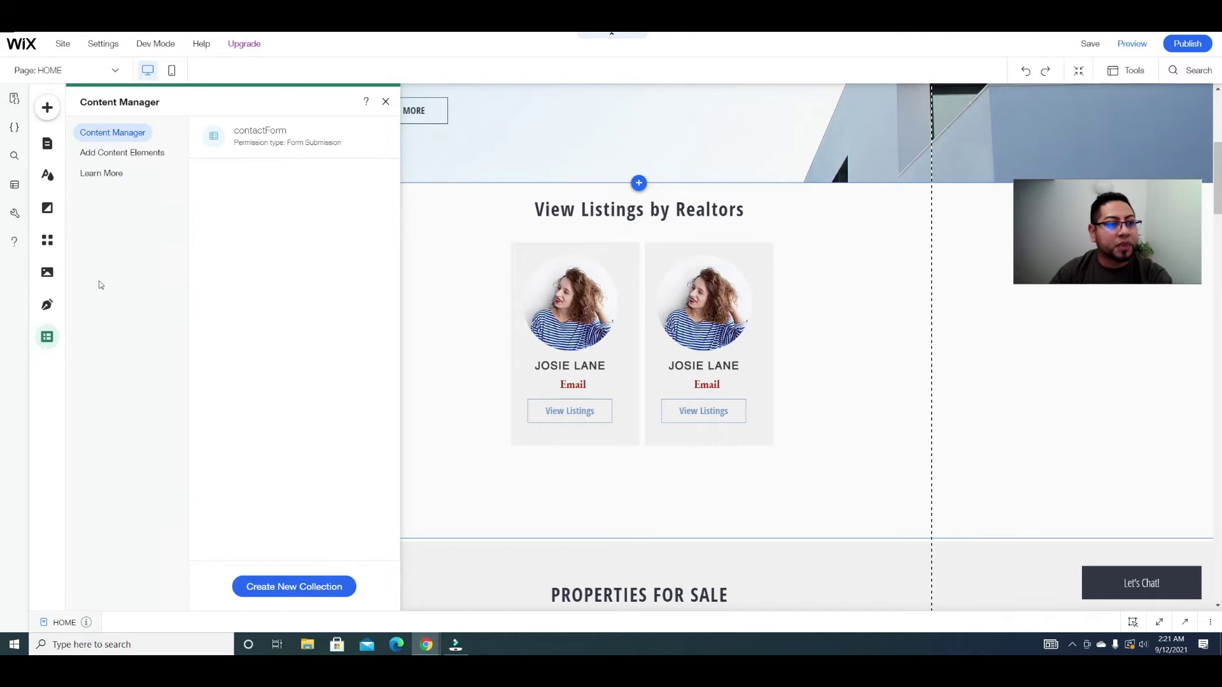
{"action": "left_click", "coordinate": [130, 154]}
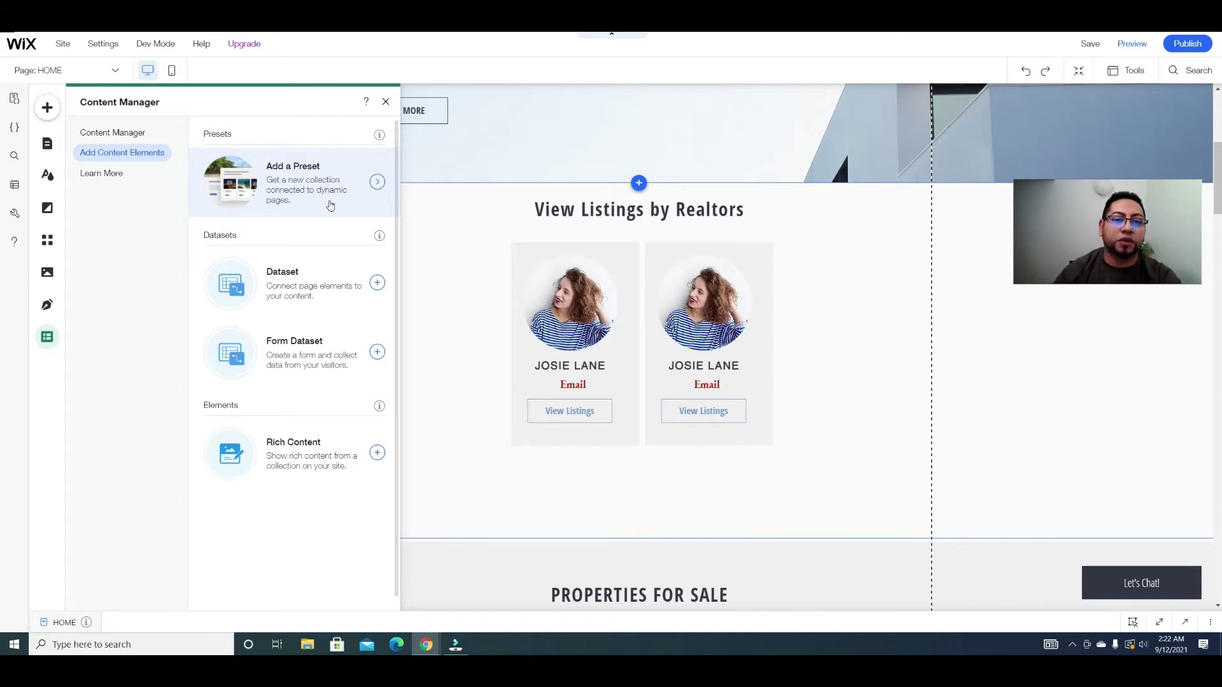
{"action": "left_click", "coordinate": [330, 205]}
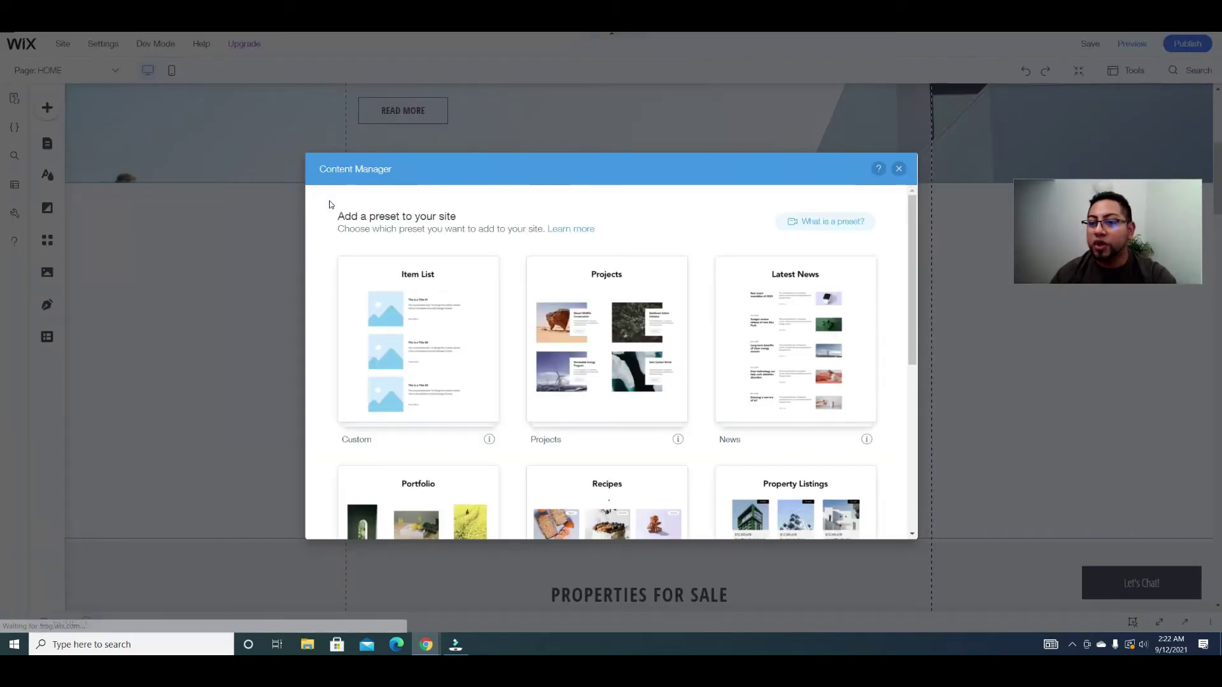
{"action": "scroll", "coordinate": [722, 314], "scroll_direction": "down", "scroll_amount": 2}
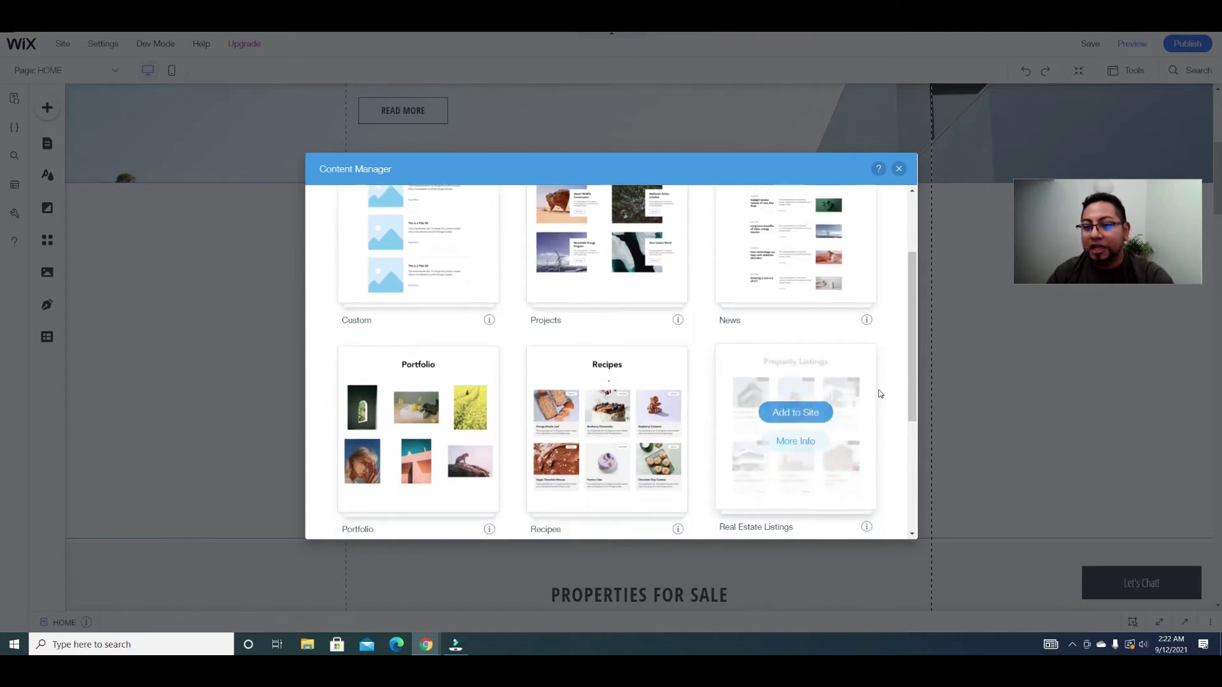
Step: Add the Real Estate Listings preset to the site
{"action": "left_click", "coordinate": [795, 412]}
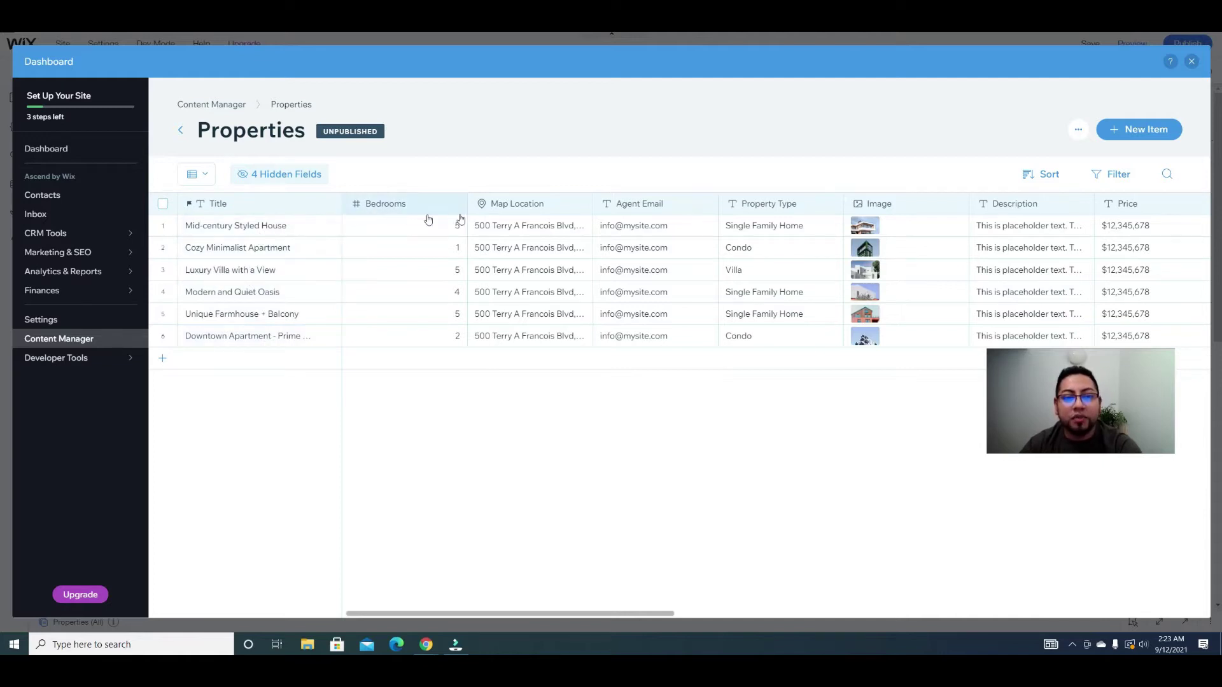
Step: Add an image field named 'Profile Pic' at the end of the Properties collection's columns
{"action": "left_click_drag", "start_coordinate": [429, 611], "coordinate": [501, 612]}
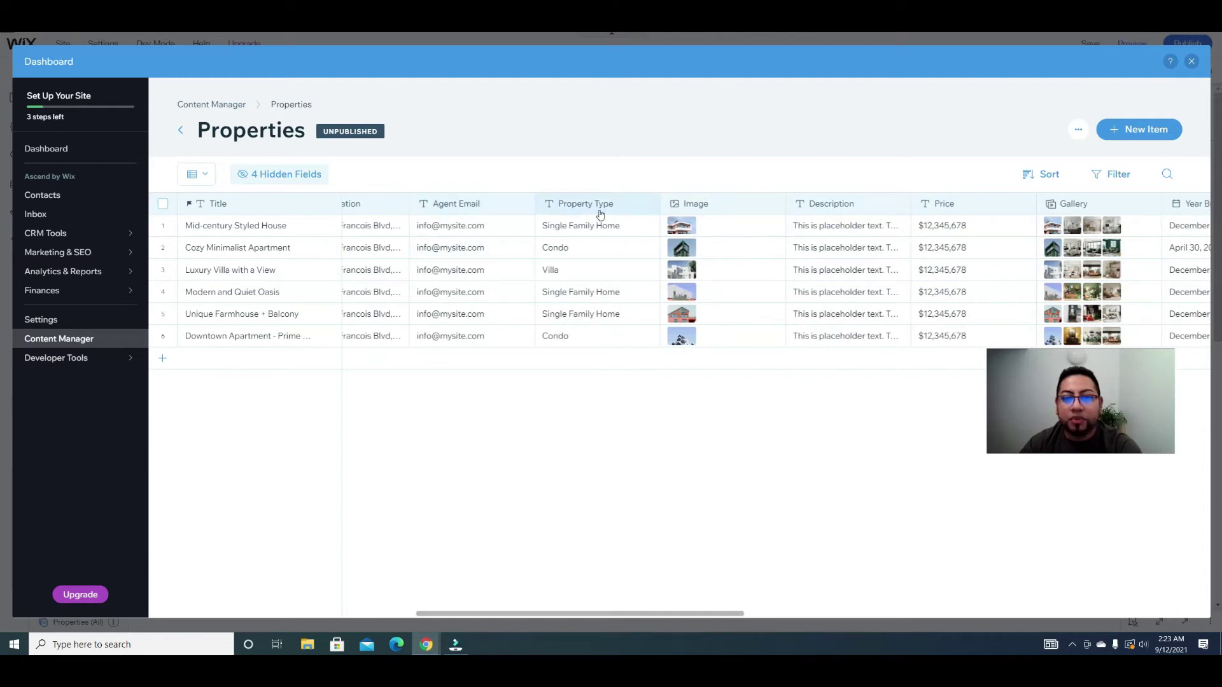
{"action": "left_click_drag", "start_coordinate": [519, 614], "coordinate": [1049, 612]}
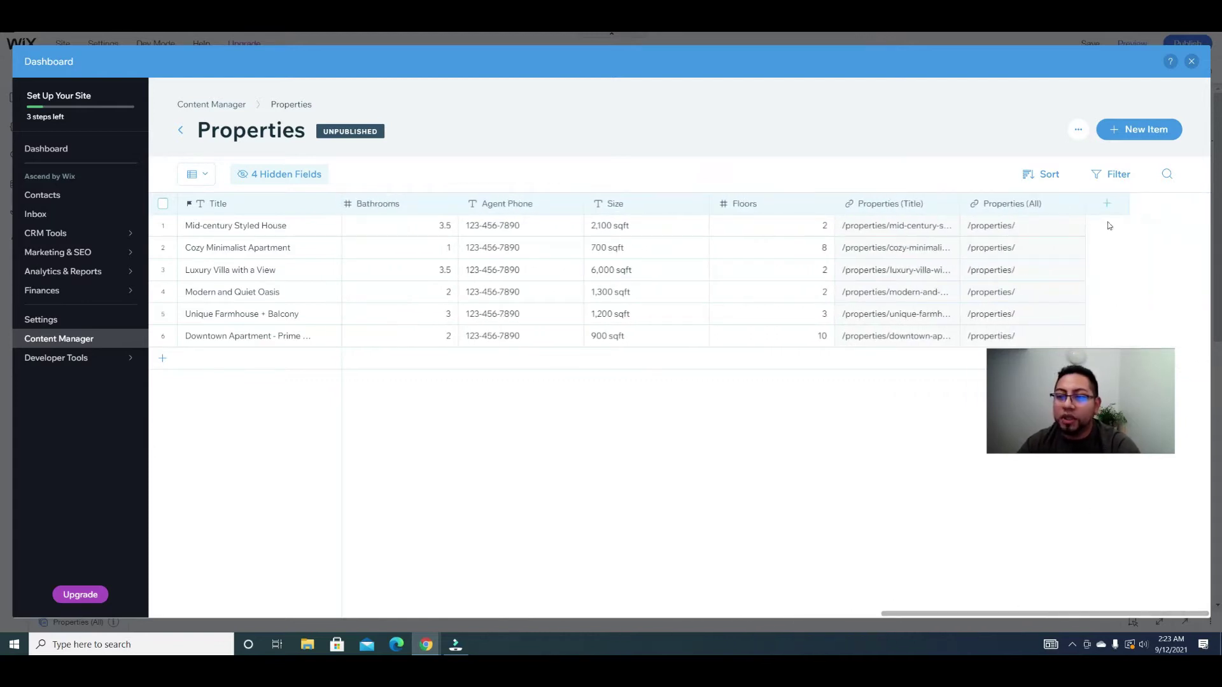
{"action": "left_click", "coordinate": [1106, 205]}
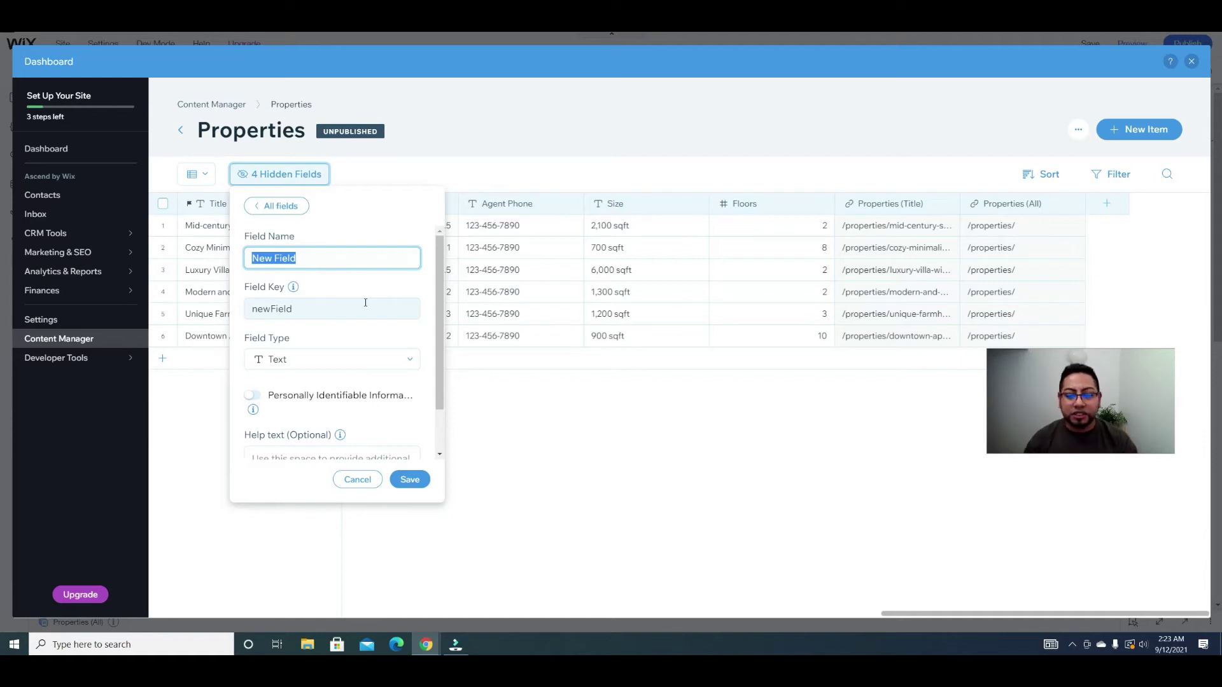
{"action": "type", "text": "Profile "}
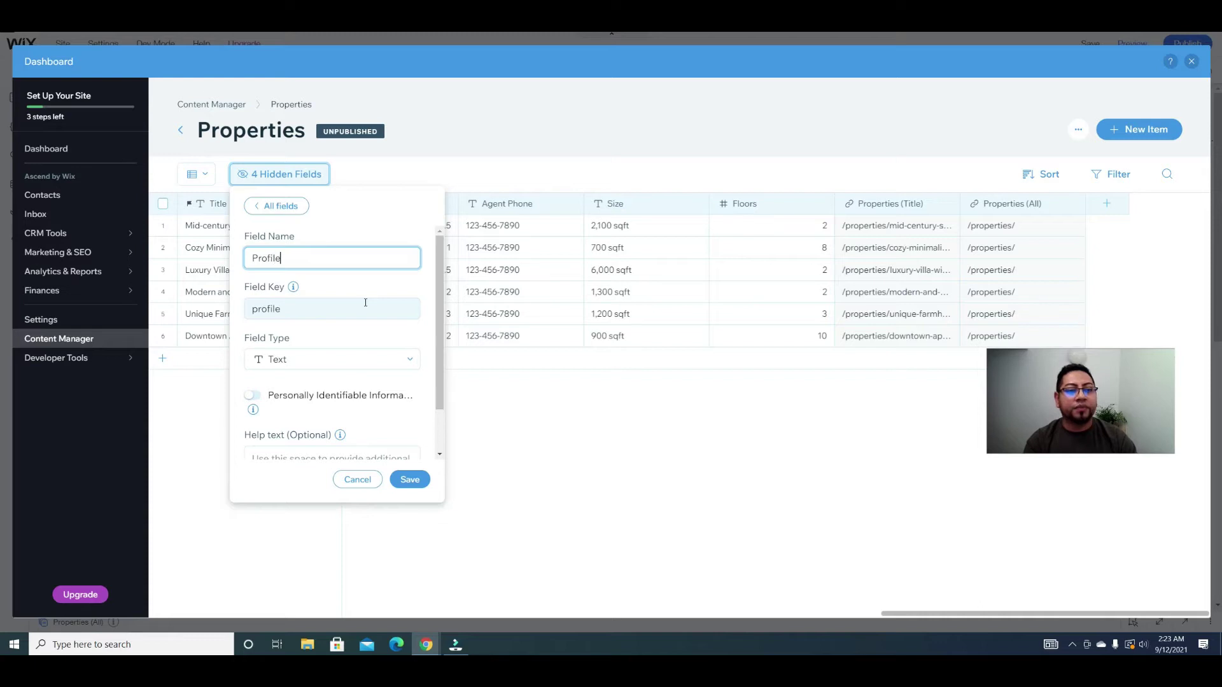
{"action": "type", "text": "Picture"}
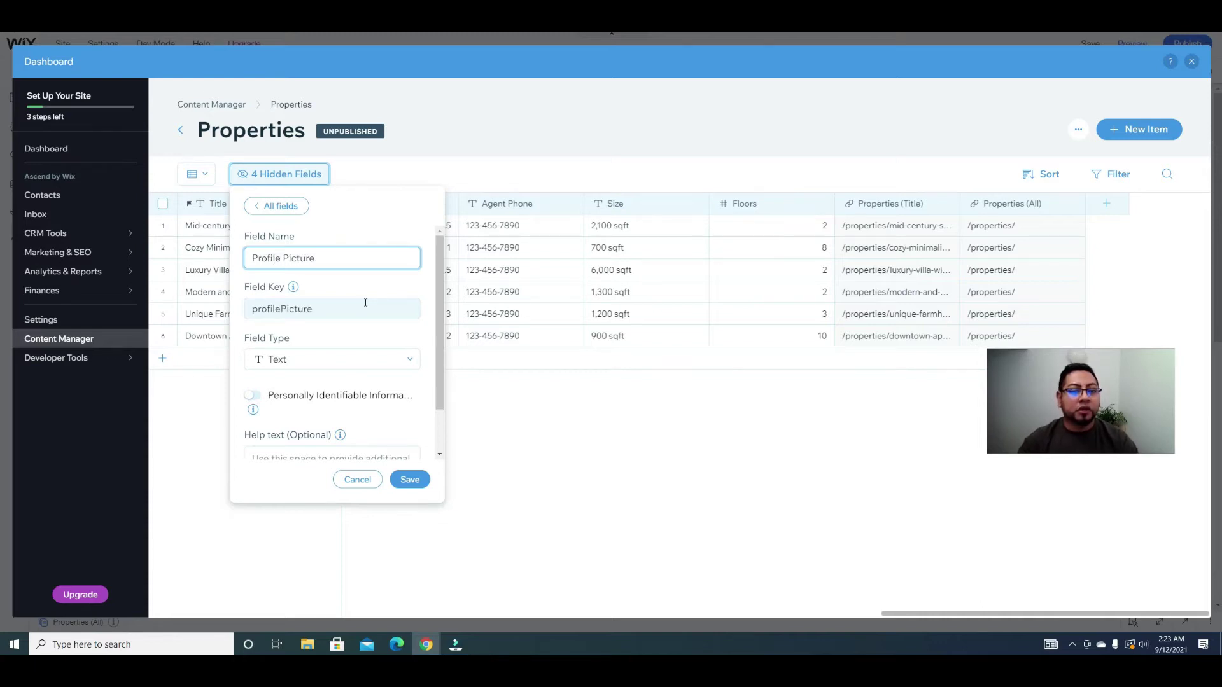
{"action": "left_click", "coordinate": [357, 358]}
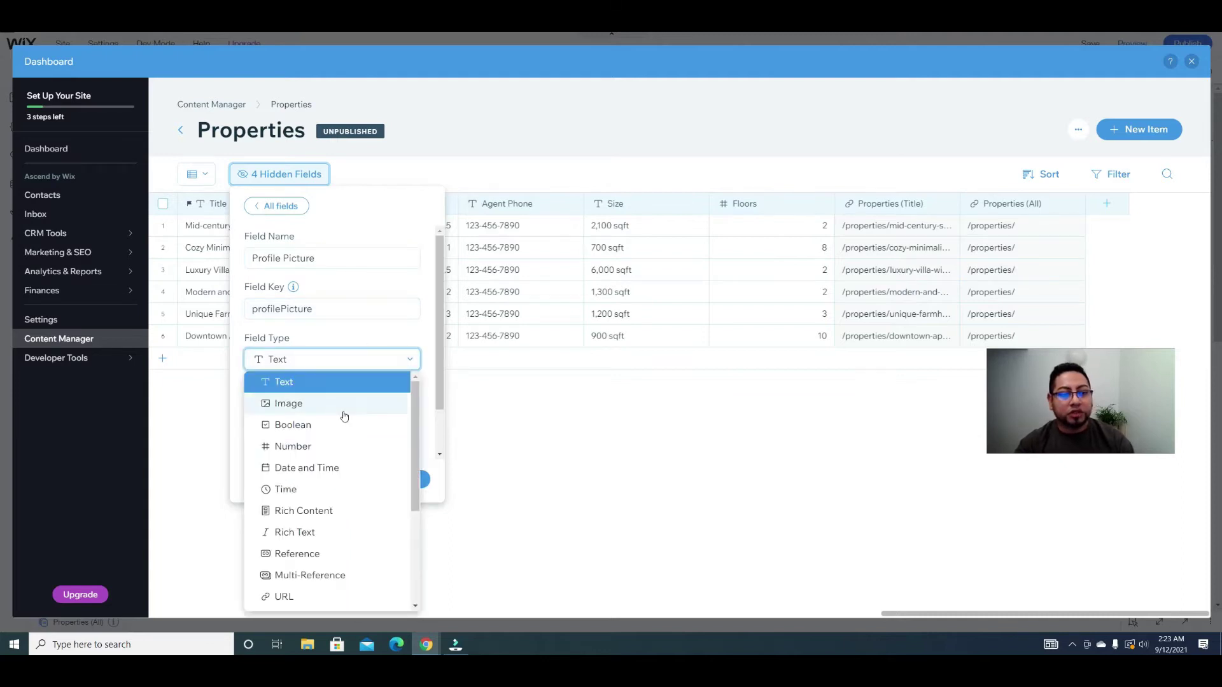
{"action": "left_click", "coordinate": [343, 410]}
{"action": "left_click", "coordinate": [422, 487]}
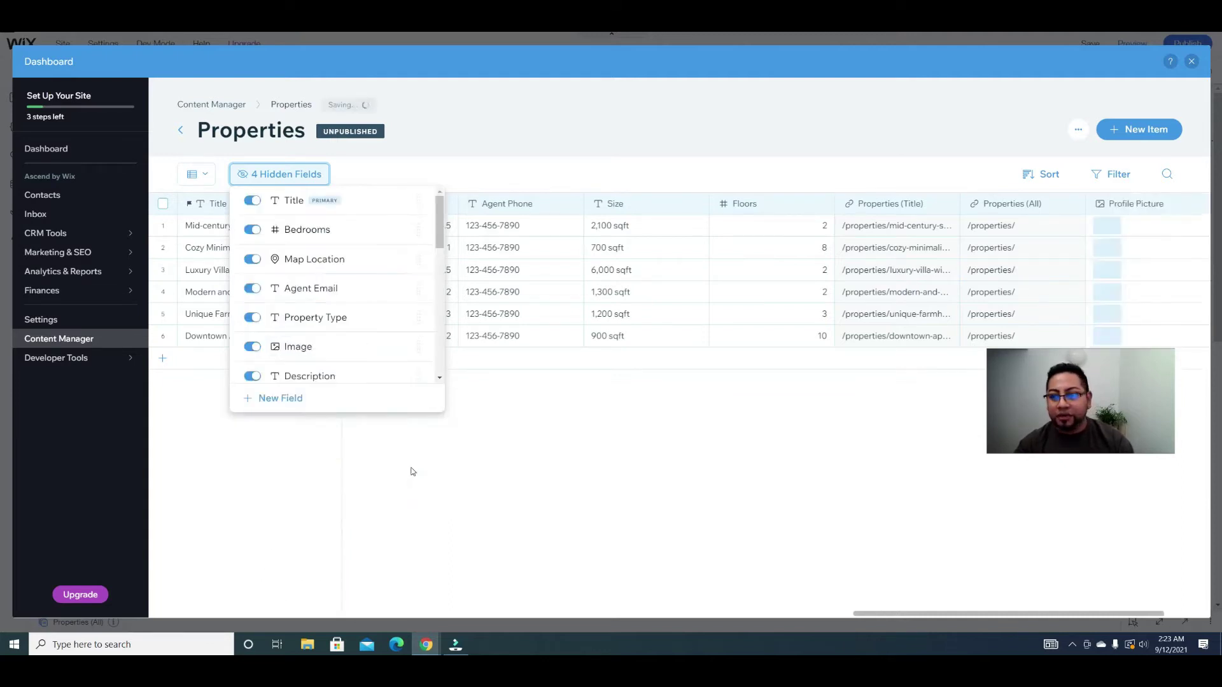
{"action": "left_click_drag", "start_coordinate": [899, 616], "coordinate": [363, 601]}
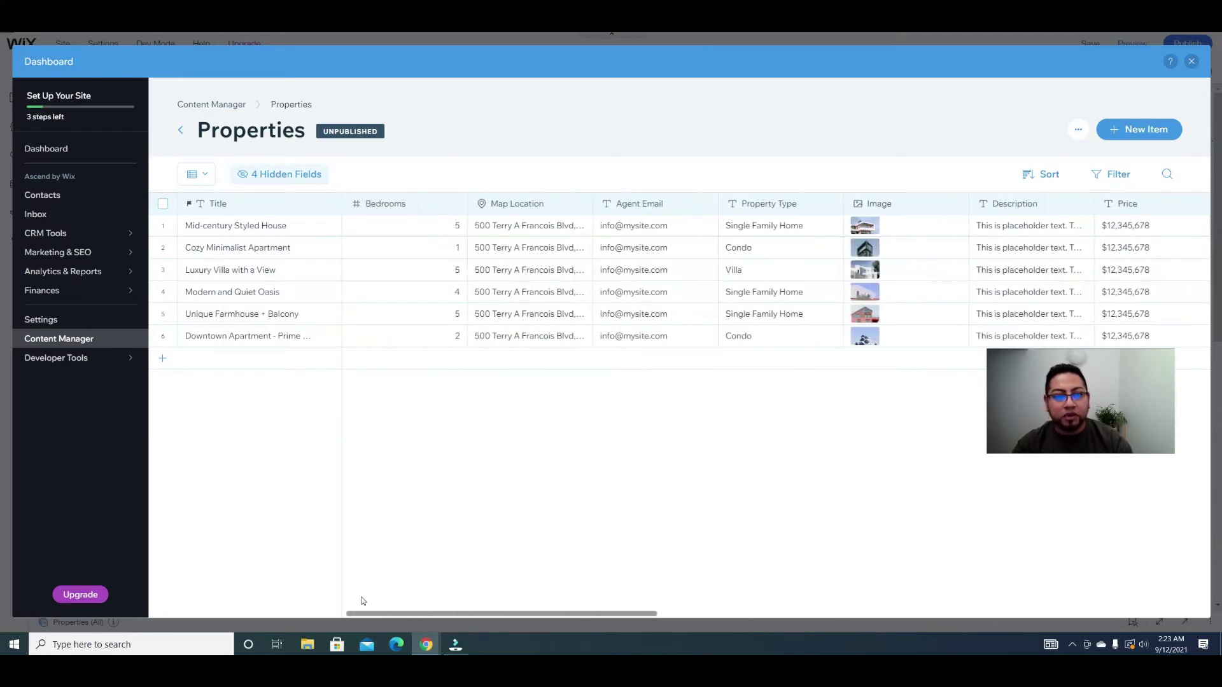
{"action": "left_click_drag", "start_coordinate": [362, 609], "coordinate": [959, 584]}
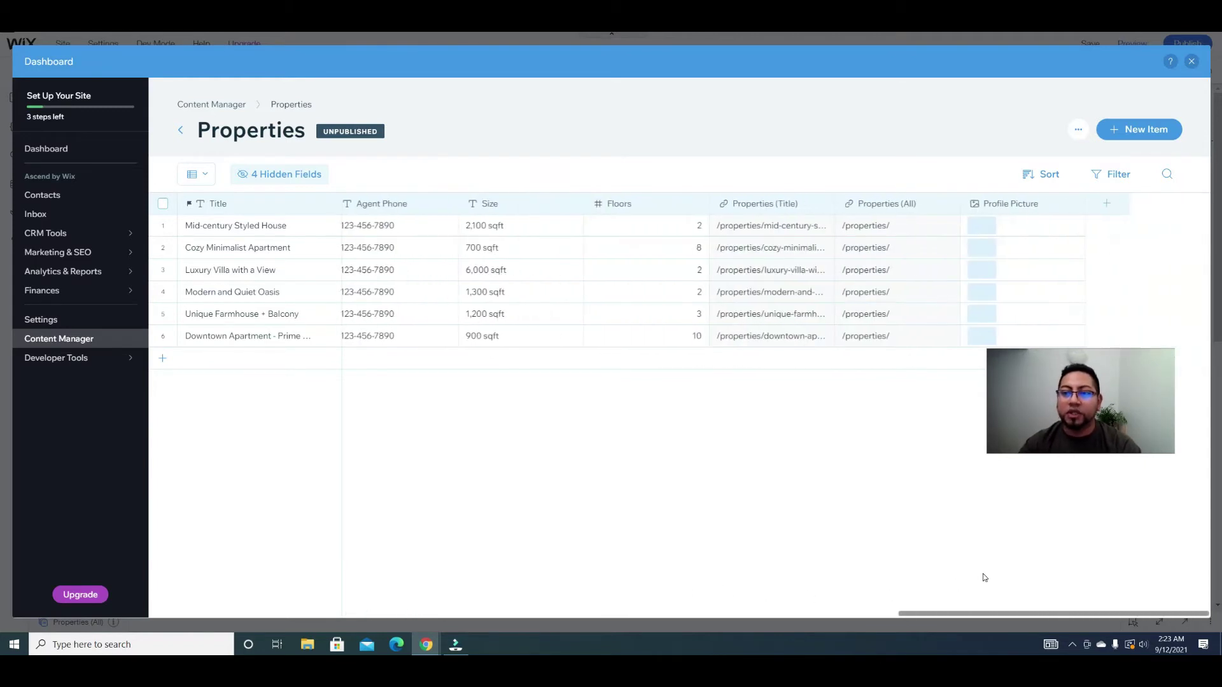
Step: Create a text field named Agent Name in Properties and close the Hidden Fields list
{"action": "left_click", "coordinate": [1107, 203]}
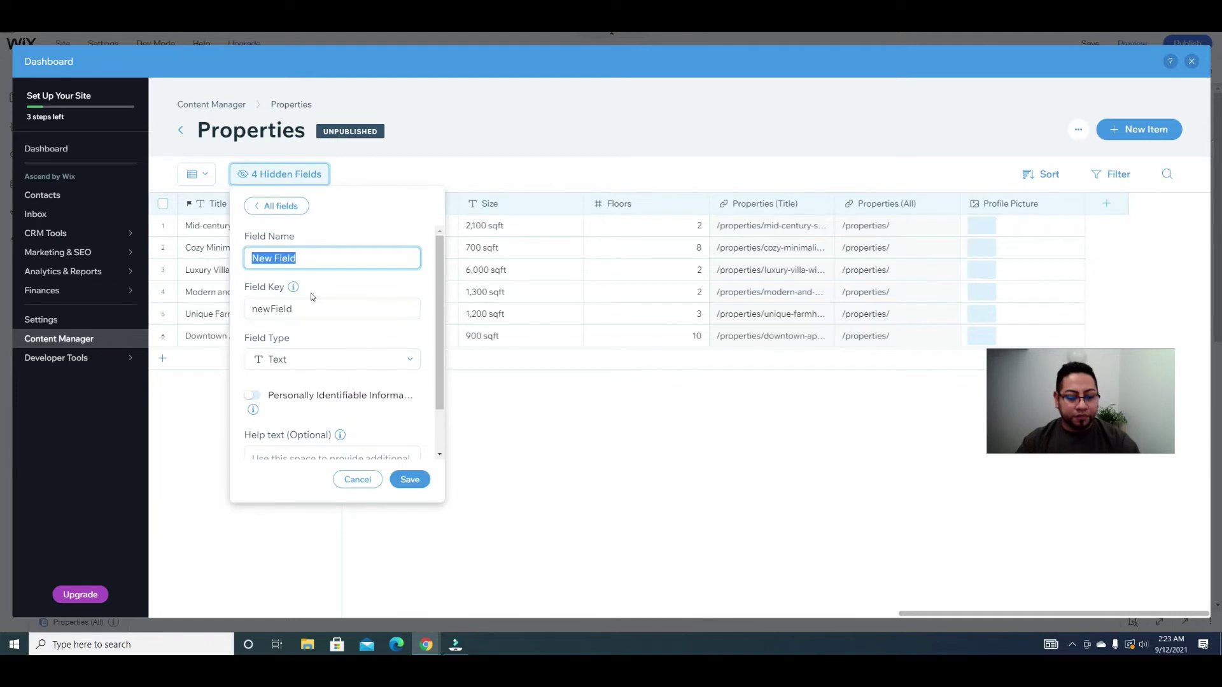
{"action": "type", "text": "Agent Name"}
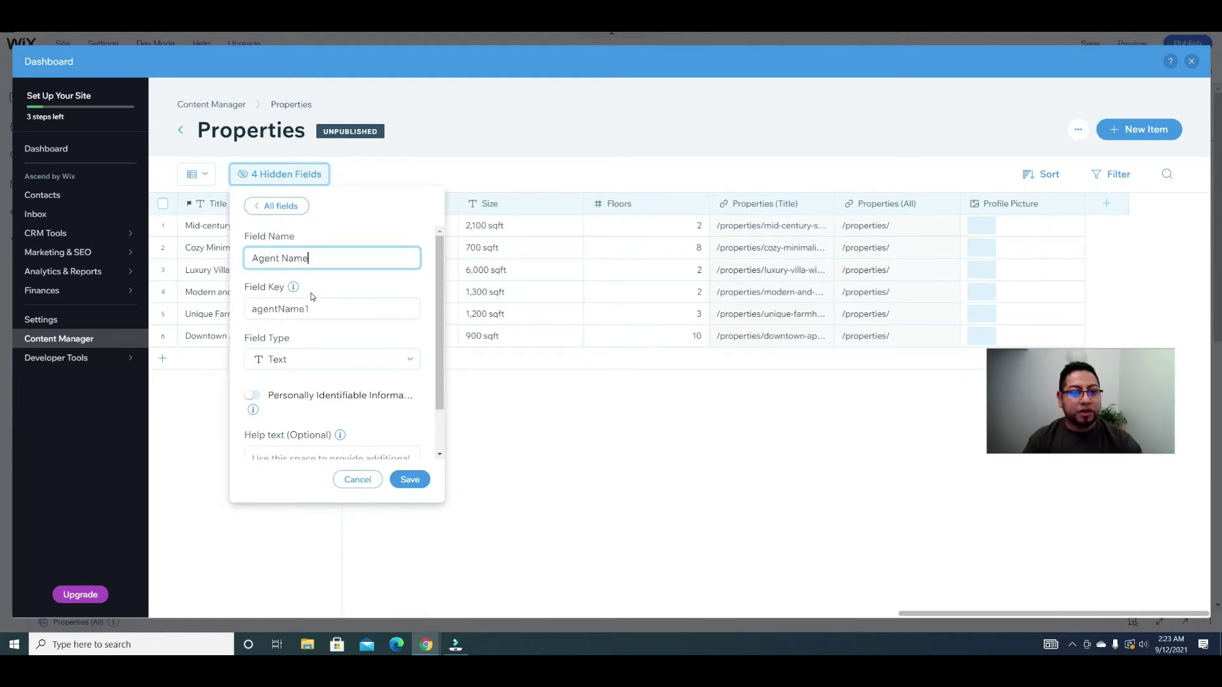
{"action": "left_click", "coordinate": [410, 479]}
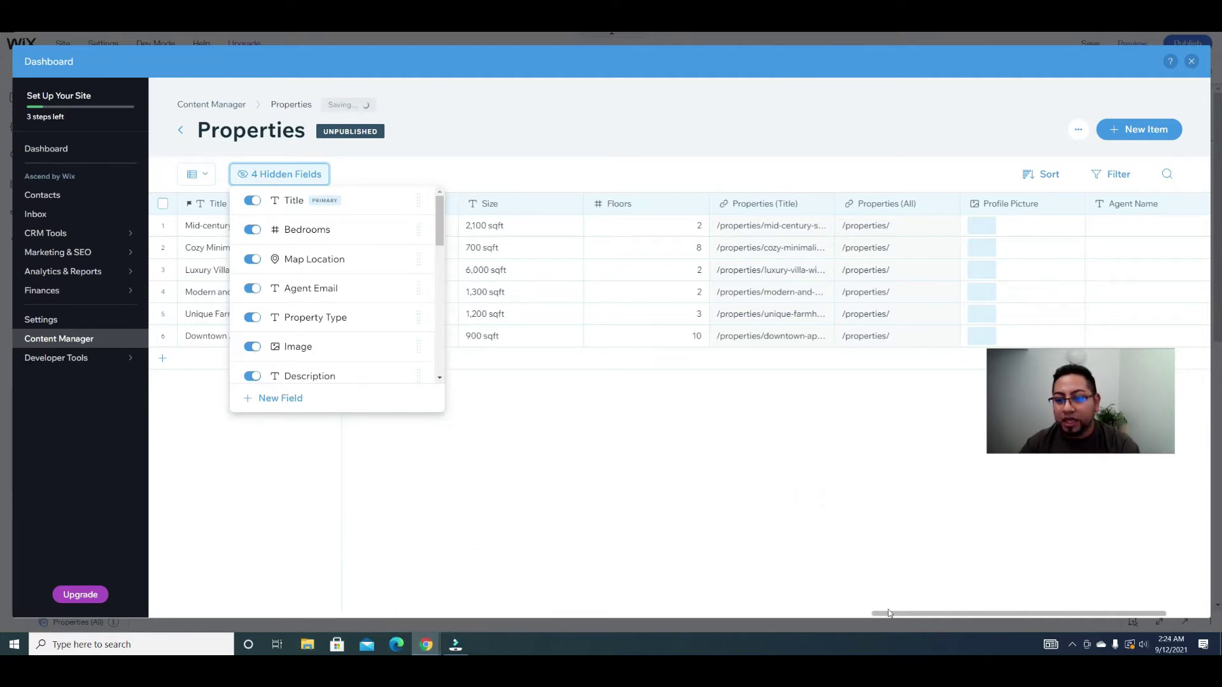
{"action": "left_click", "coordinate": [837, 556]}
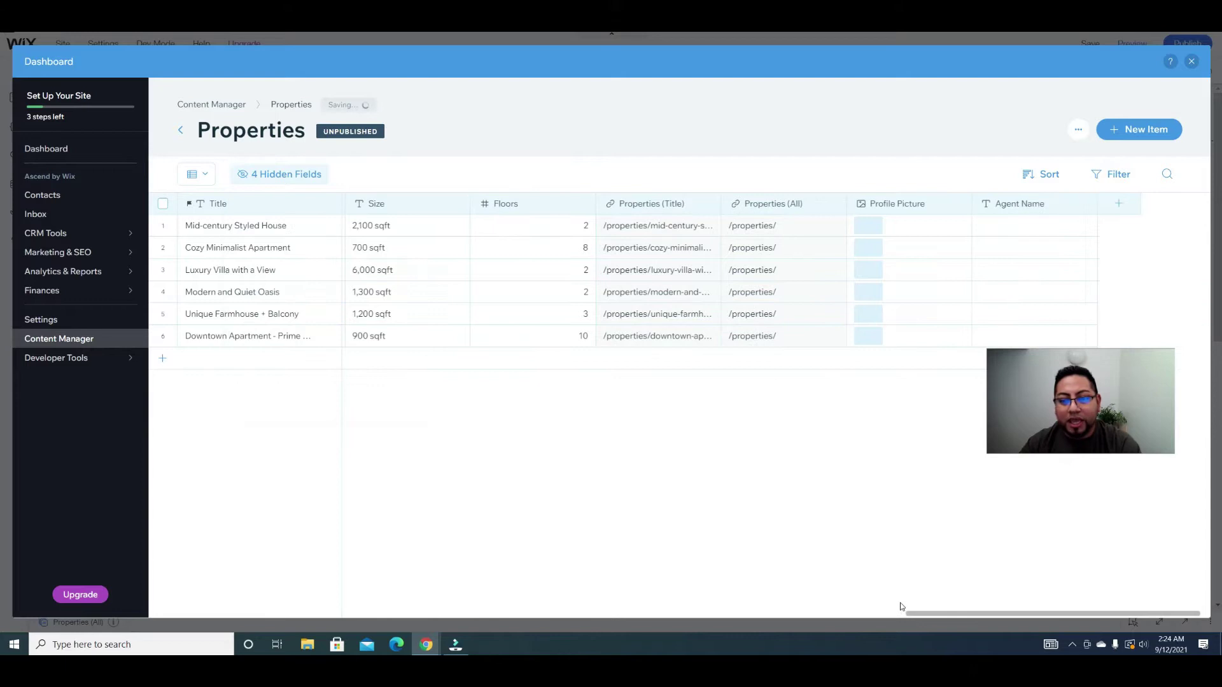
{"action": "left_click_drag", "start_coordinate": [922, 619], "coordinate": [934, 622]}
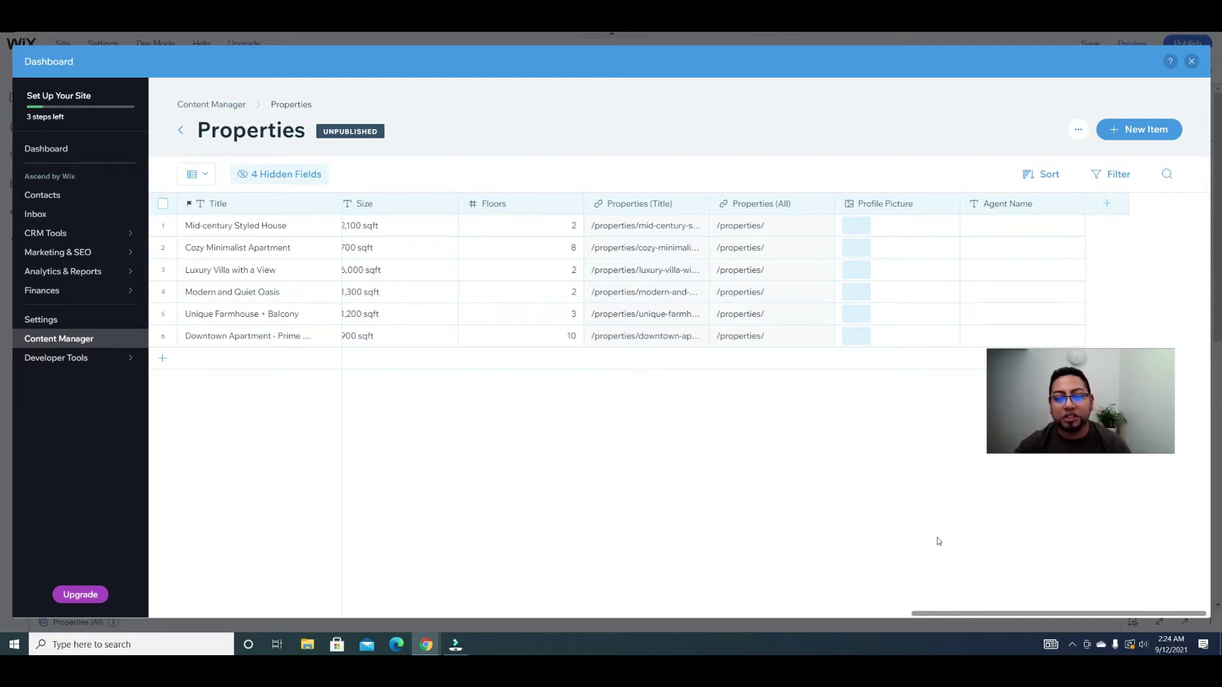
Step: Scroll the Properties table back left to the Map Location and Agent Email columns
{"action": "left_click_drag", "start_coordinate": [958, 615], "coordinate": [819, 609]}
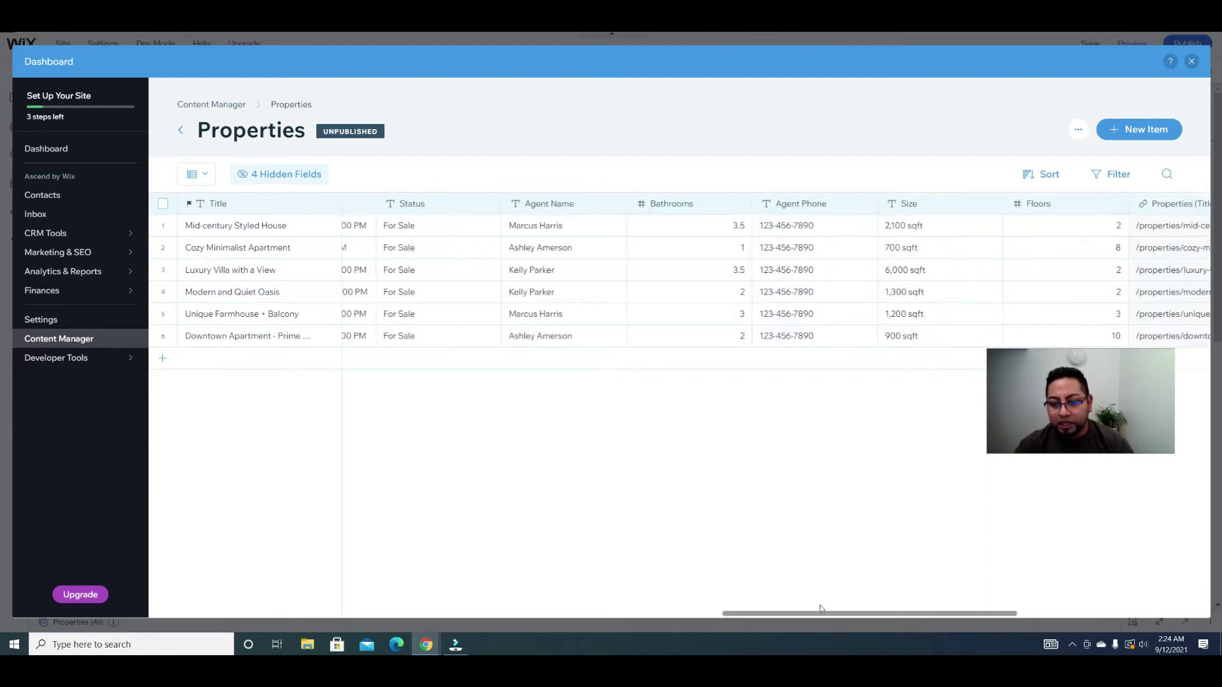
{"action": "scroll", "coordinate": [312, 597], "scroll_direction": "right", "scroll_amount": 1}
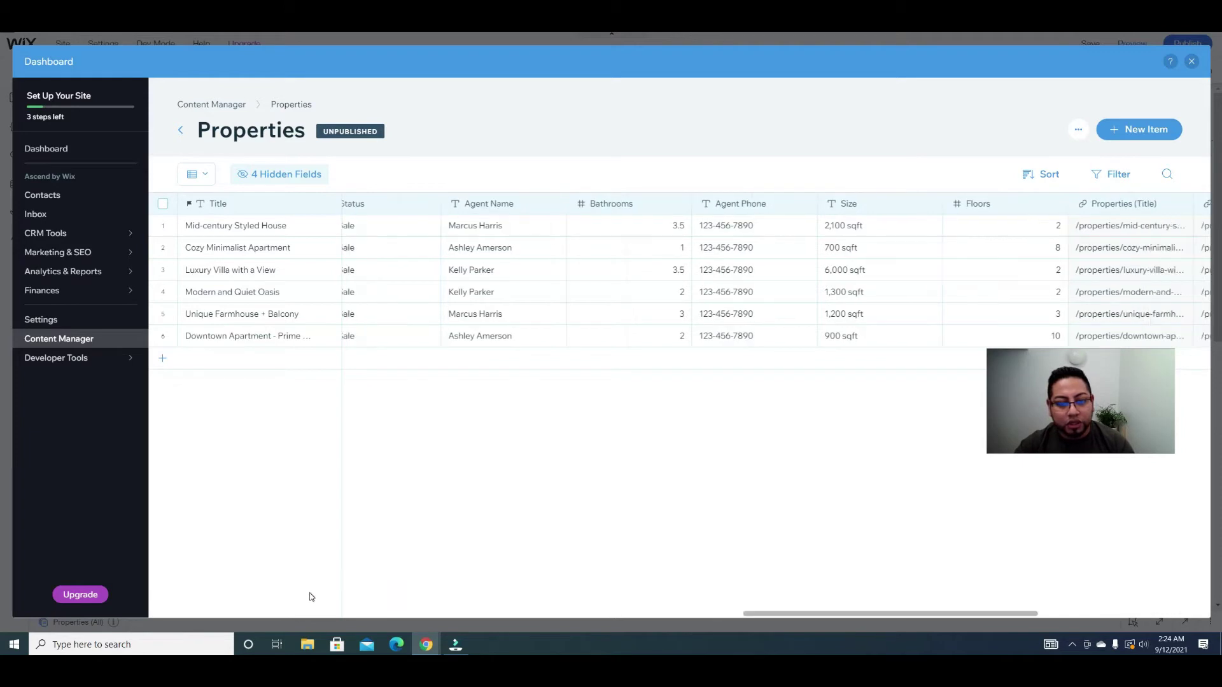
{"action": "left_click_drag", "start_coordinate": [751, 614], "coordinate": [481, 597]}
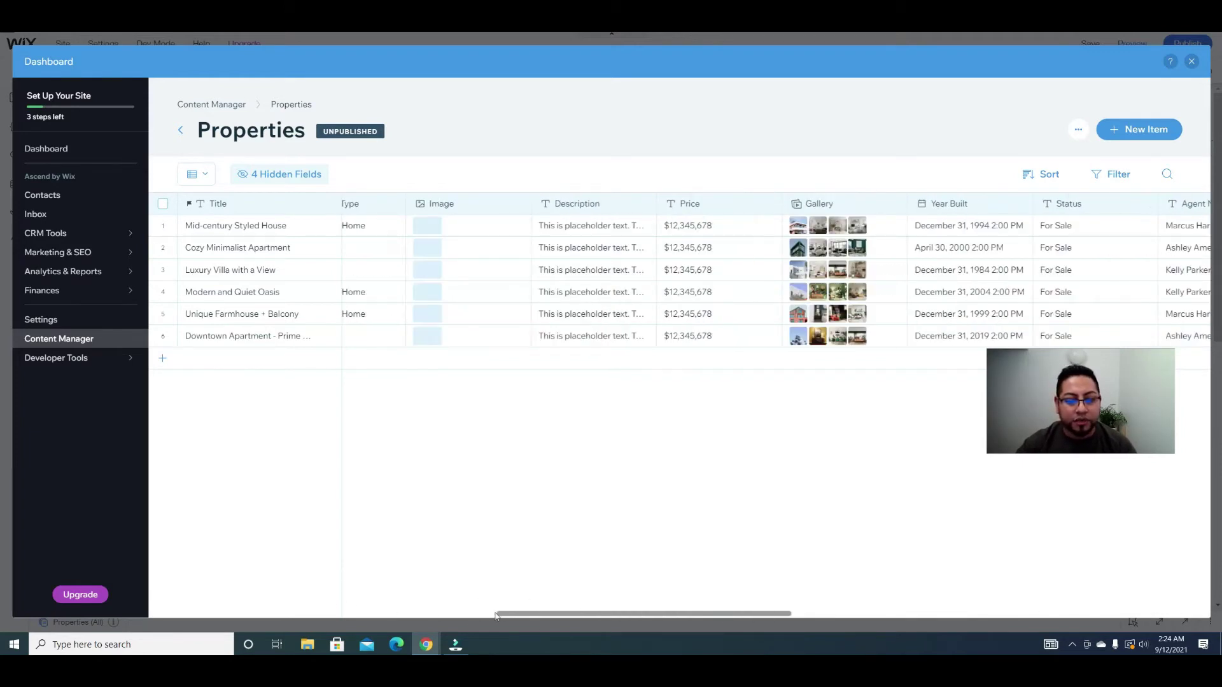
{"action": "scroll", "coordinate": [351, 614], "scroll_direction": "left", "scroll_amount": 6}
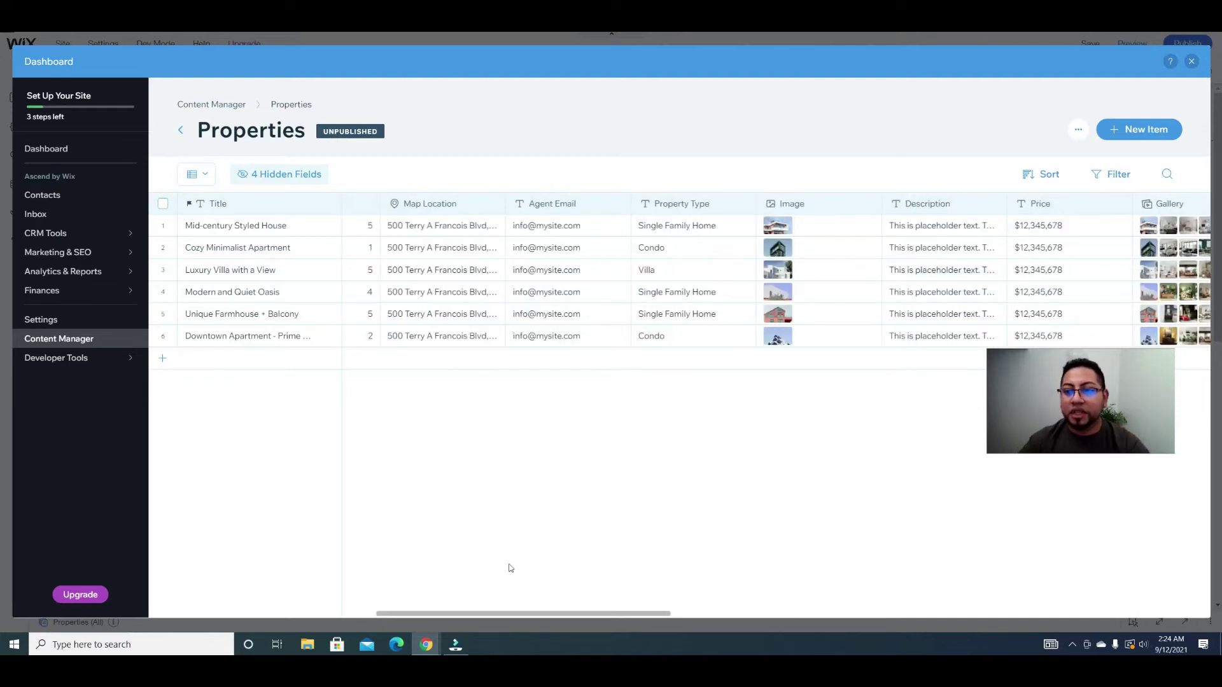
Step: Tick the six sample listings, return to the editor, and open the published live site
{"action": "left_click", "coordinate": [164, 204]}
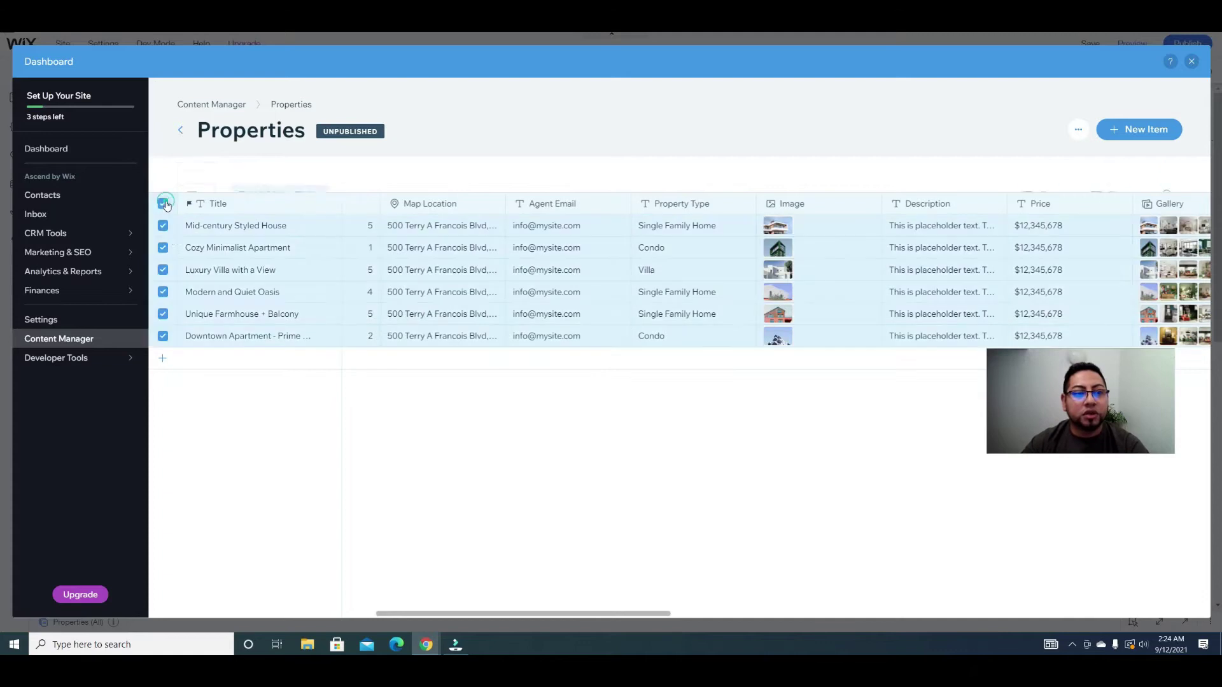
{"action": "left_click", "coordinate": [163, 225]}
{"action": "left_click", "coordinate": [165, 205]}
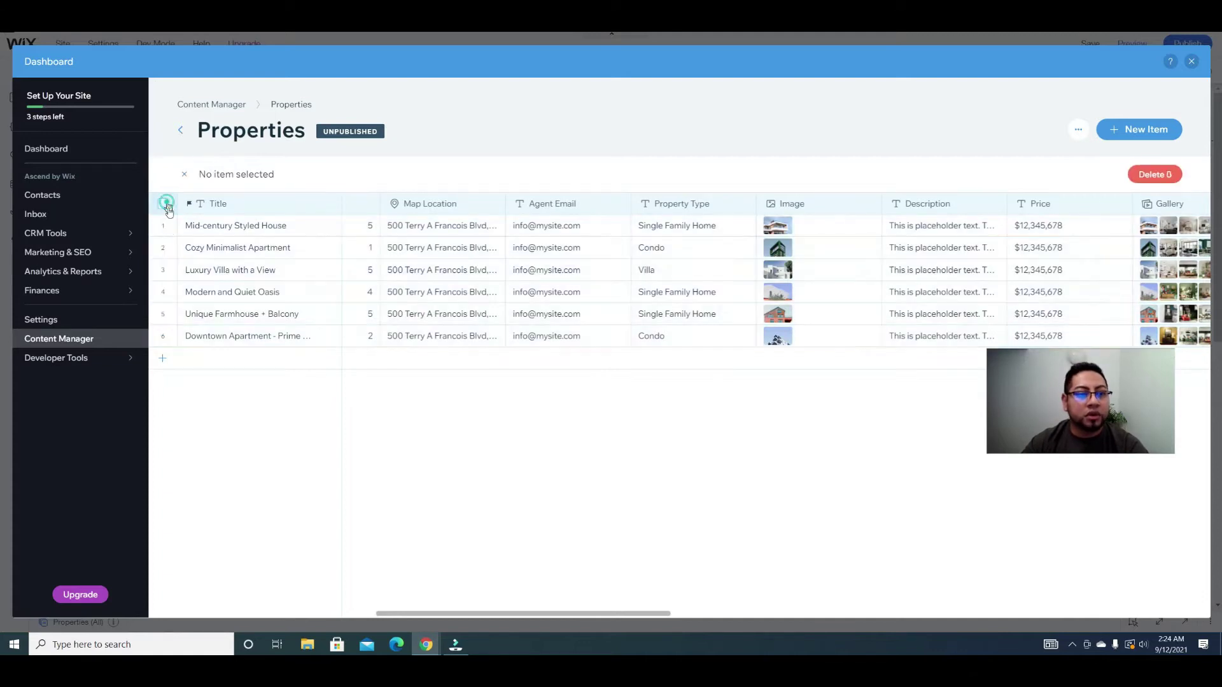
{"action": "left_click", "coordinate": [163, 225]}
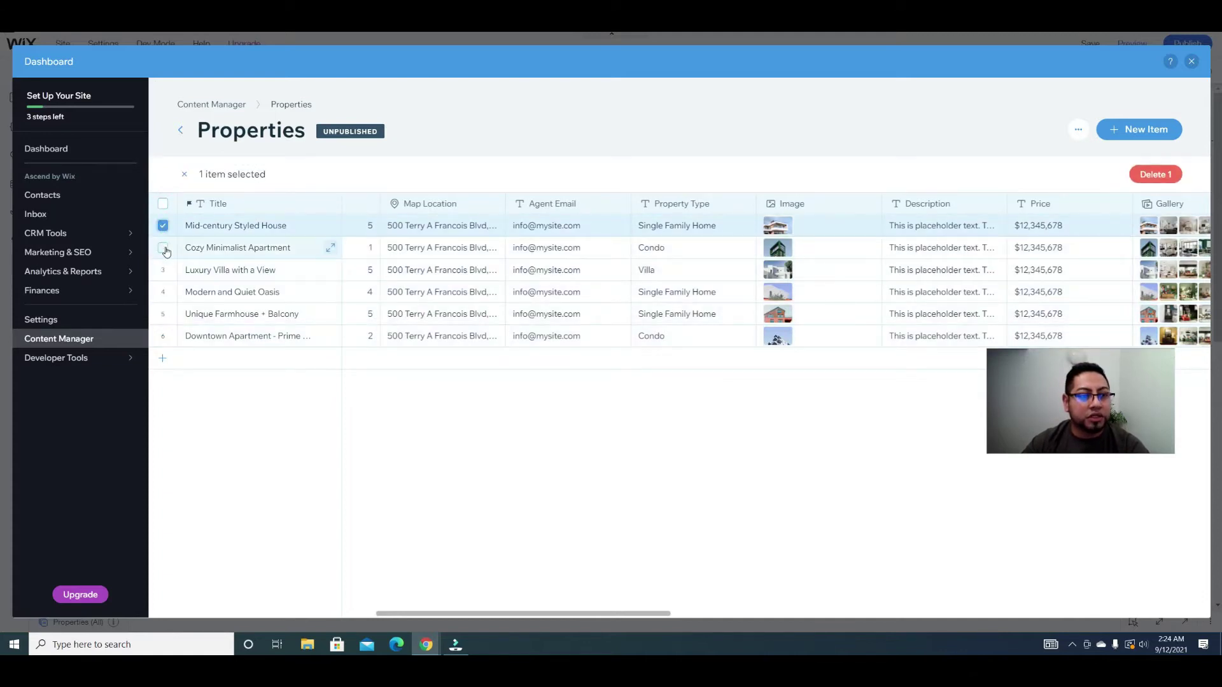
{"action": "left_click", "coordinate": [163, 247]}
{"action": "left_click", "coordinate": [163, 270]}
{"action": "left_click", "coordinate": [163, 291]}
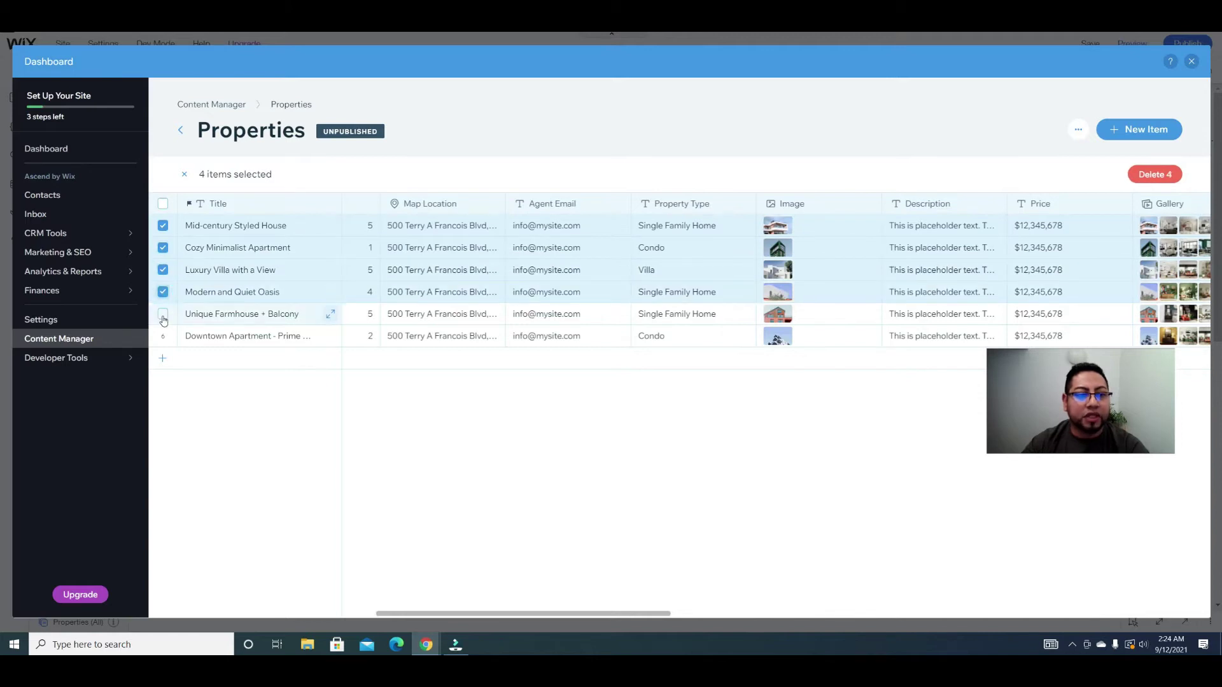
{"action": "left_click", "coordinate": [163, 314]}
{"action": "left_click", "coordinate": [163, 336]}
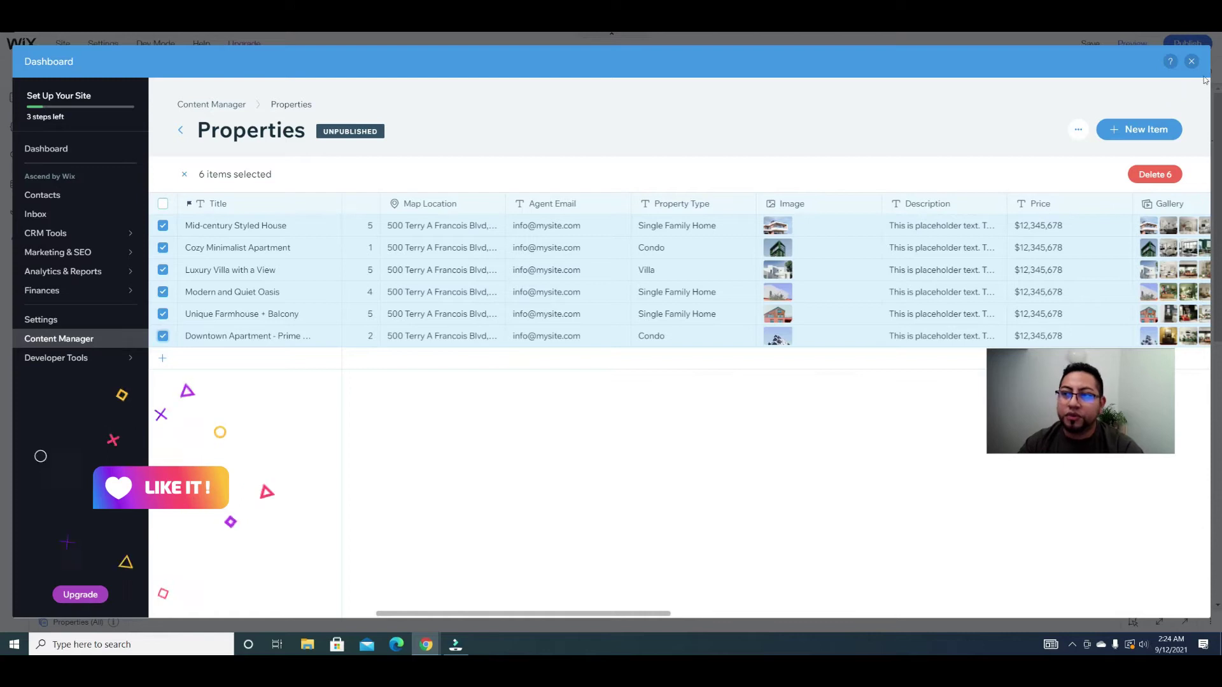
{"action": "left_click", "coordinate": [1190, 61]}
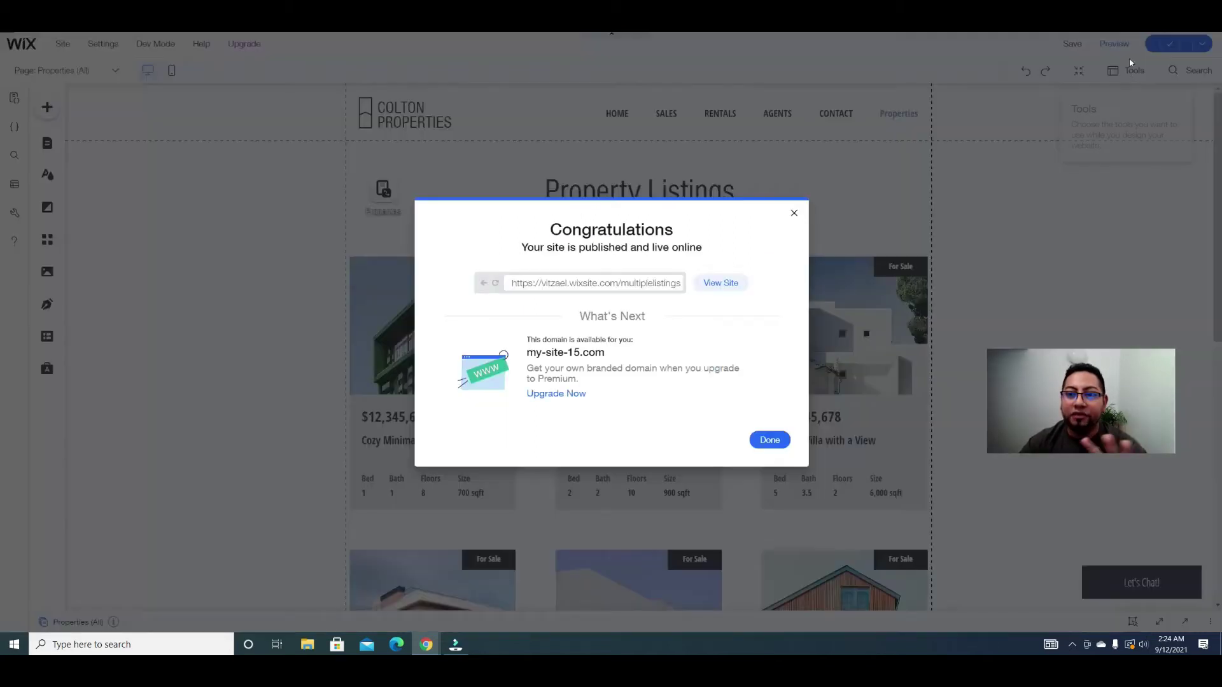
{"action": "left_click", "coordinate": [725, 281]}
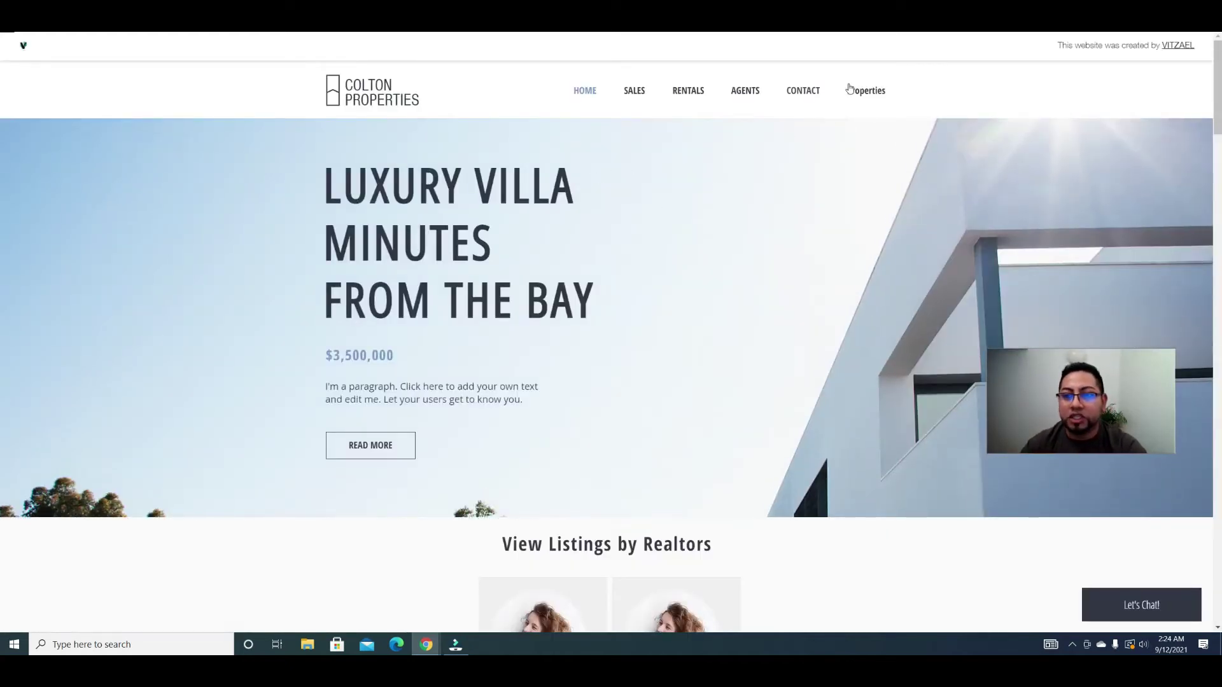
Step: Browse the live Cozy Minimalist Apartment listing from Properties, then return to the editor
{"action": "left_click", "coordinate": [868, 89]}
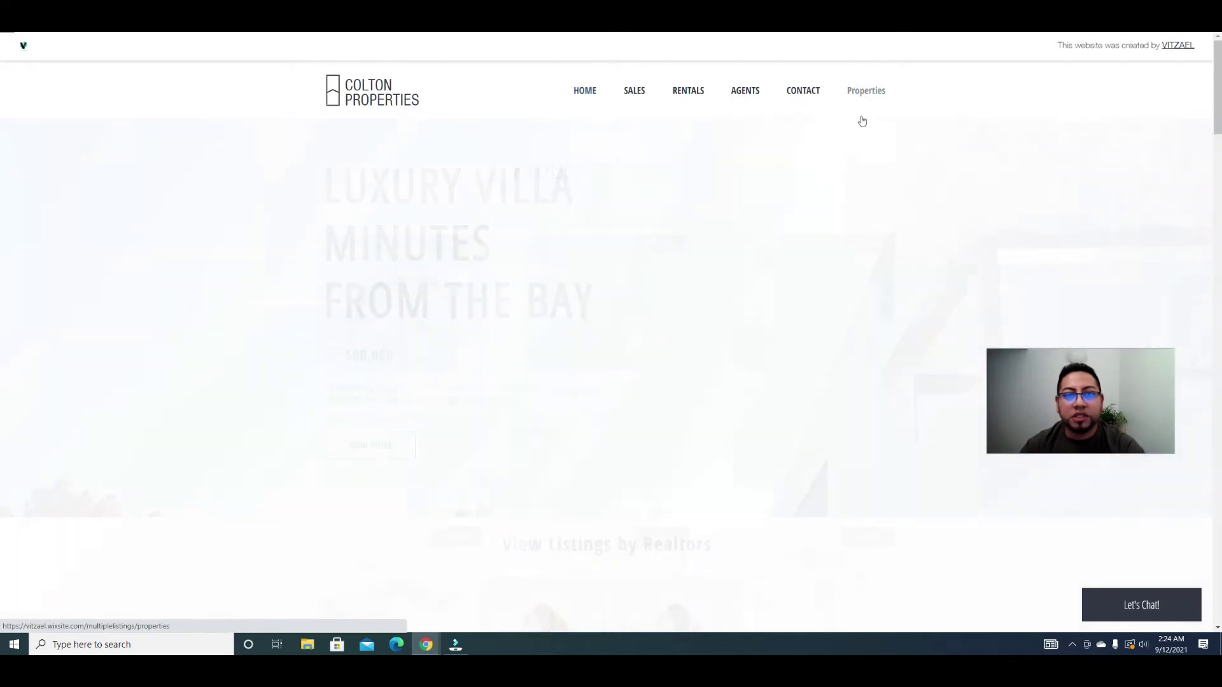
{"action": "scroll", "coordinate": [742, 226], "scroll_direction": "down", "scroll_amount": 6}
{"action": "scroll", "coordinate": [694, 347], "scroll_direction": "up", "scroll_amount": 7}
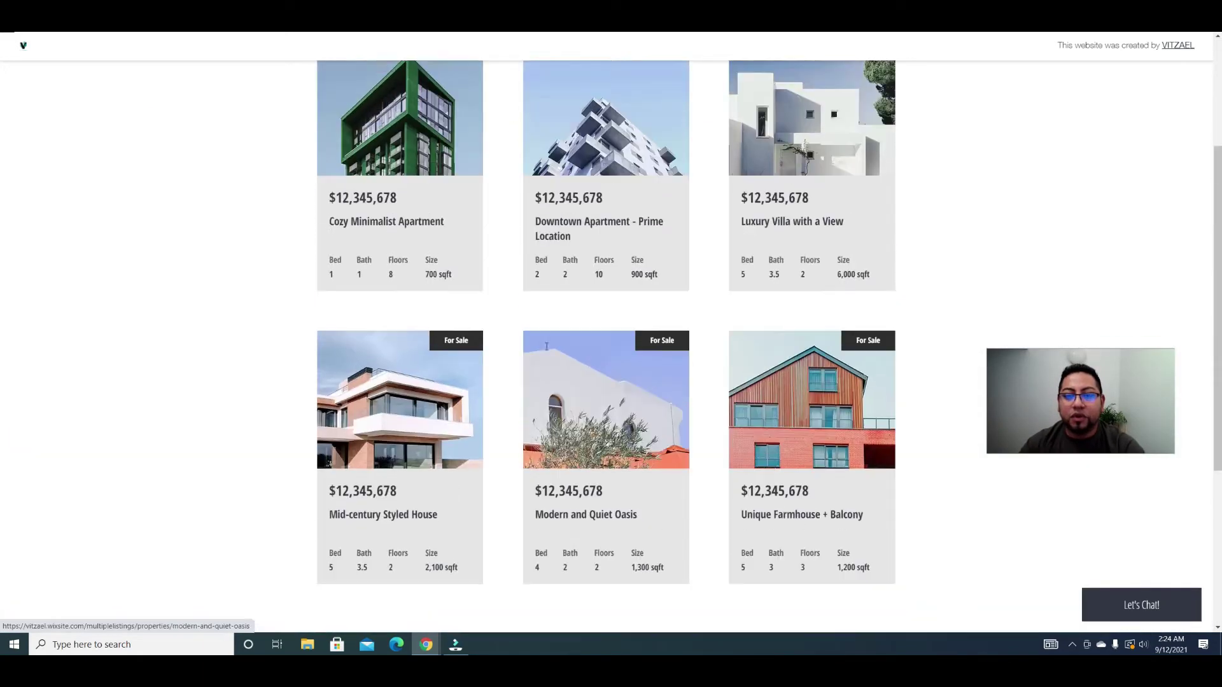
{"action": "left_click", "coordinate": [441, 281]}
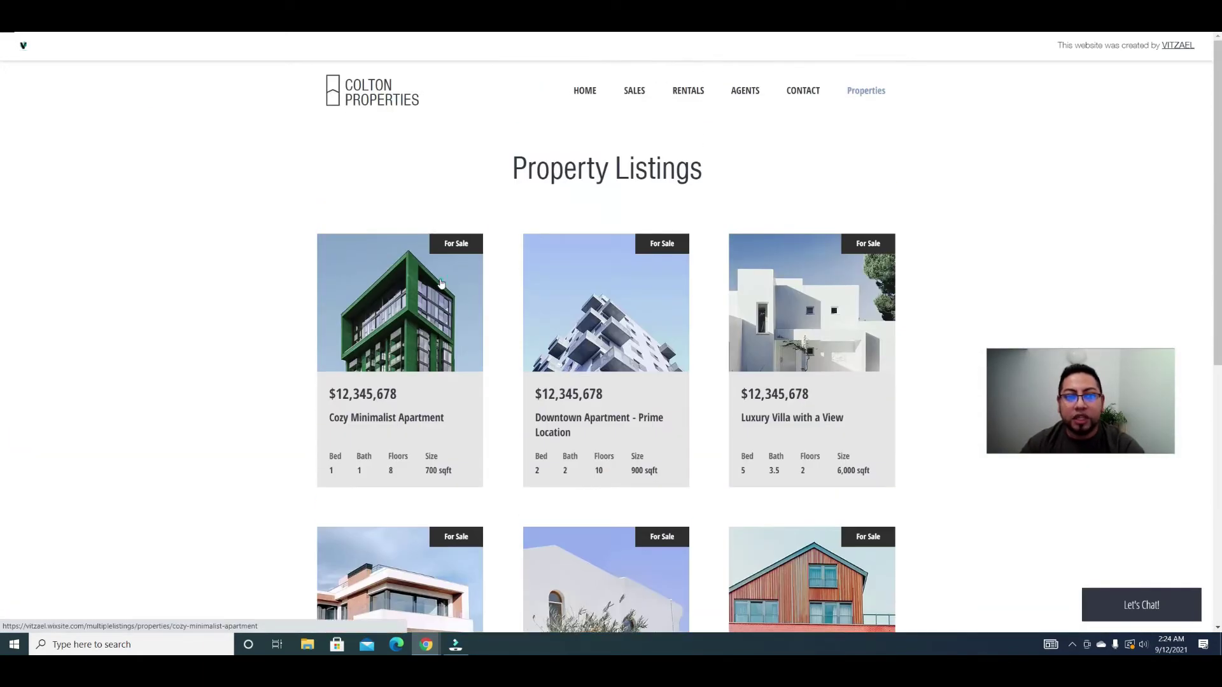
{"action": "scroll", "coordinate": [605, 354], "scroll_direction": "down", "scroll_amount": 5}
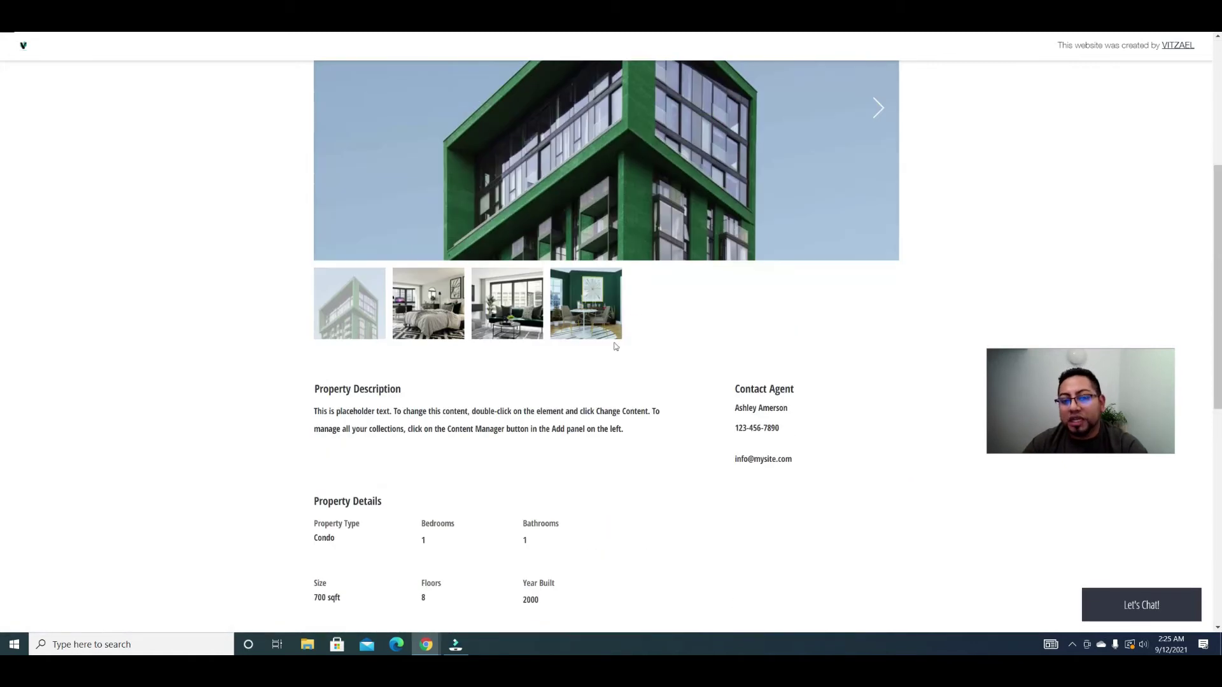
{"action": "scroll", "coordinate": [615, 350], "scroll_direction": "down", "scroll_amount": 8}
{"action": "scroll", "coordinate": [620, 357], "scroll_direction": "up", "scroll_amount": 11}
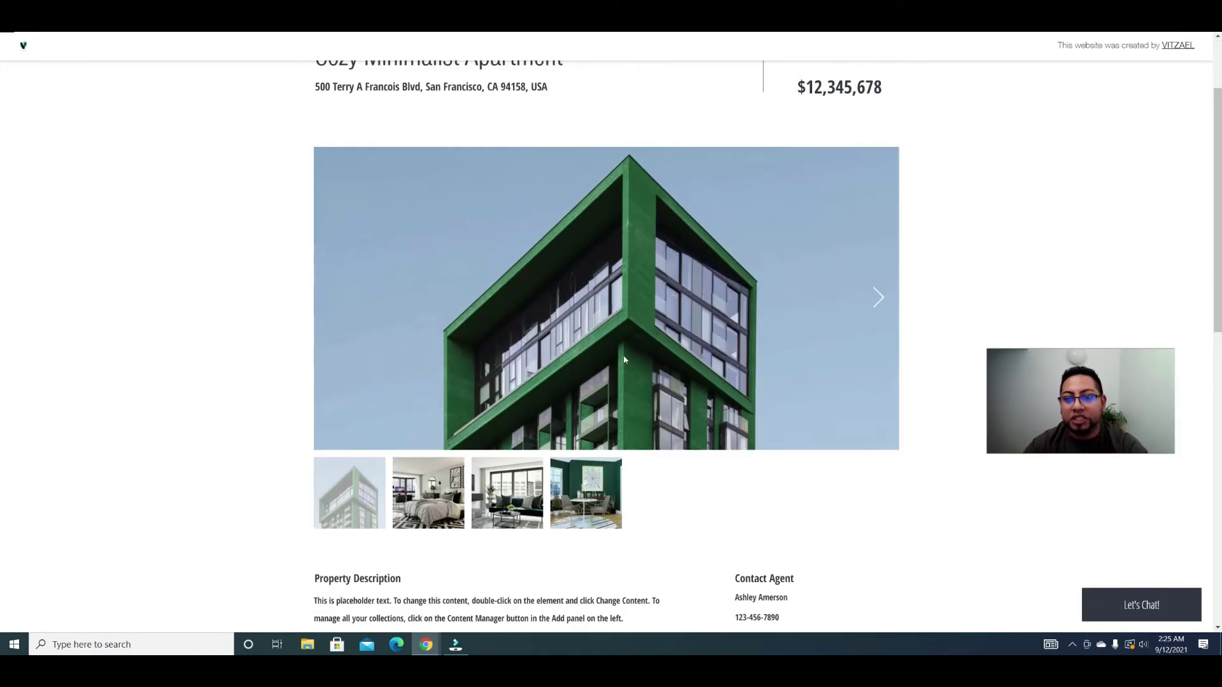
{"action": "scroll", "coordinate": [610, 318], "scroll_direction": "down", "scroll_amount": 5}
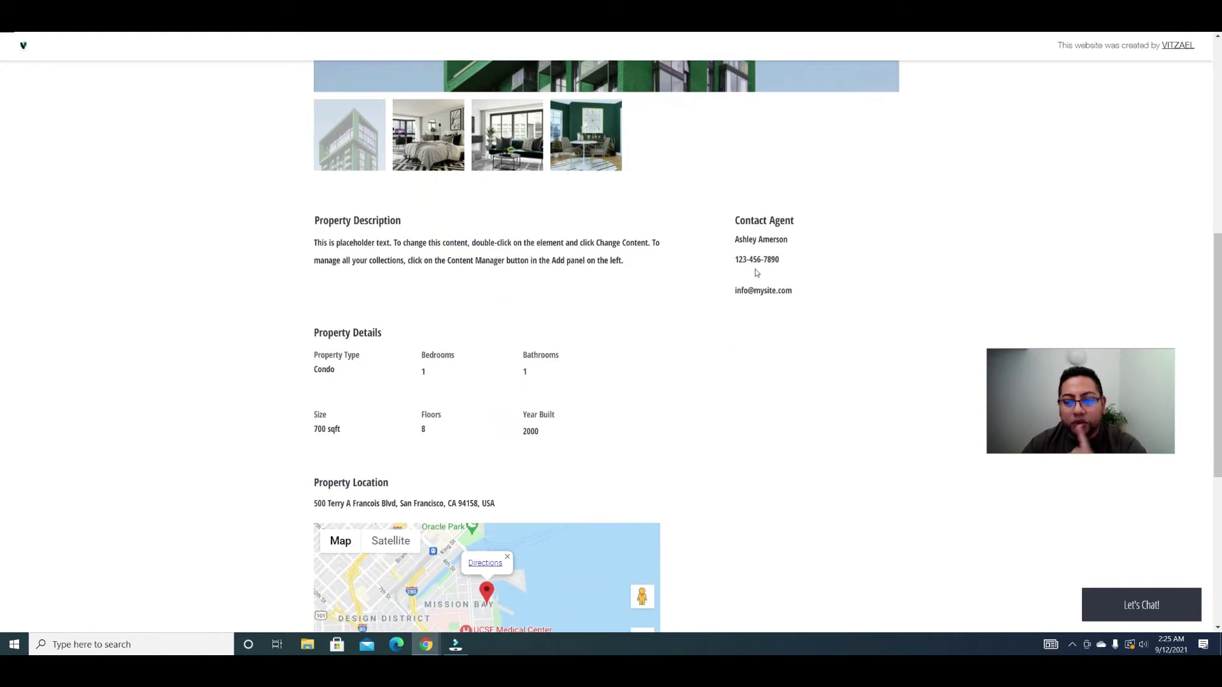
{"action": "scroll", "coordinate": [755, 278], "scroll_direction": "up", "scroll_amount": 8}
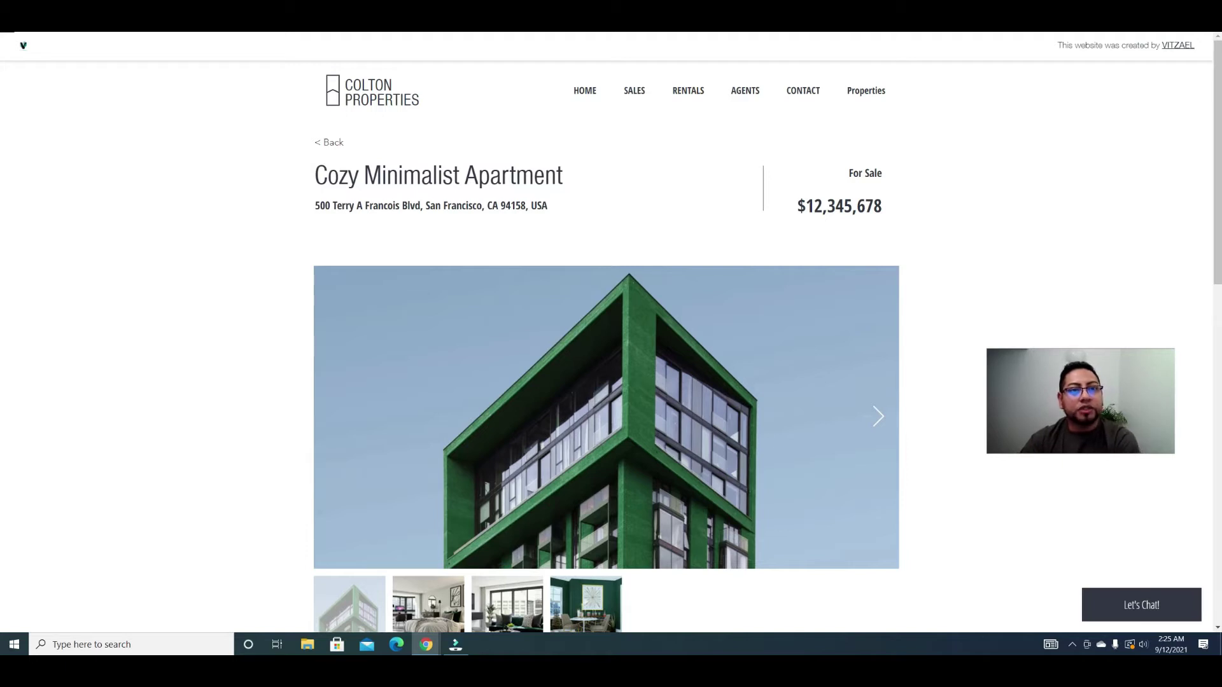
{"action": "key", "text": "ctrl+w"}
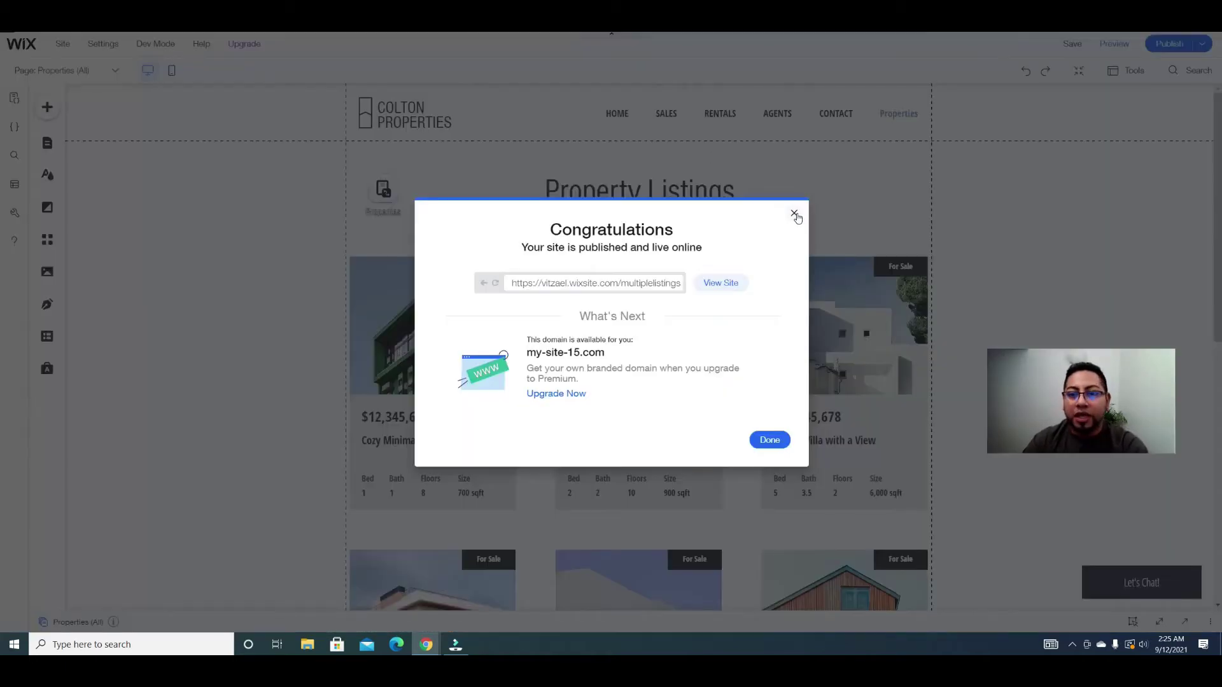
Step: Close the Congratulations and Edit for Mobile pop-ups, then open the Properties collection in Content Manager
{"action": "left_click", "coordinate": [794, 214]}
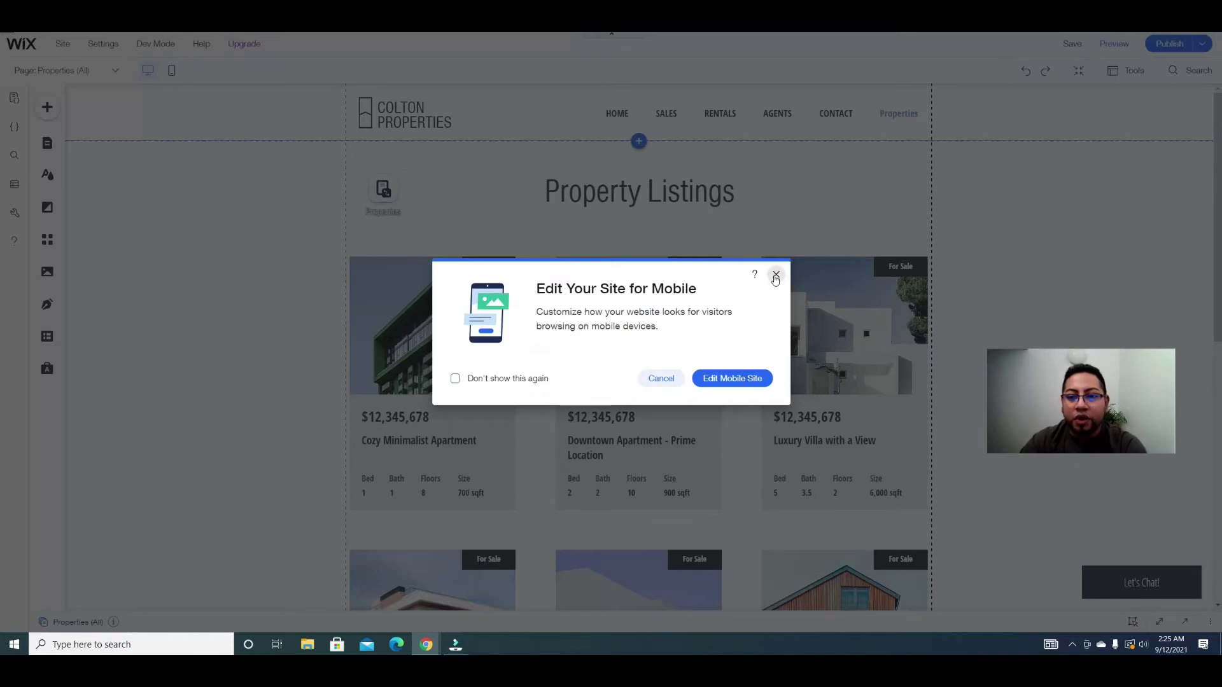
{"action": "left_click", "coordinate": [775, 276]}
{"action": "left_click", "coordinate": [48, 336]}
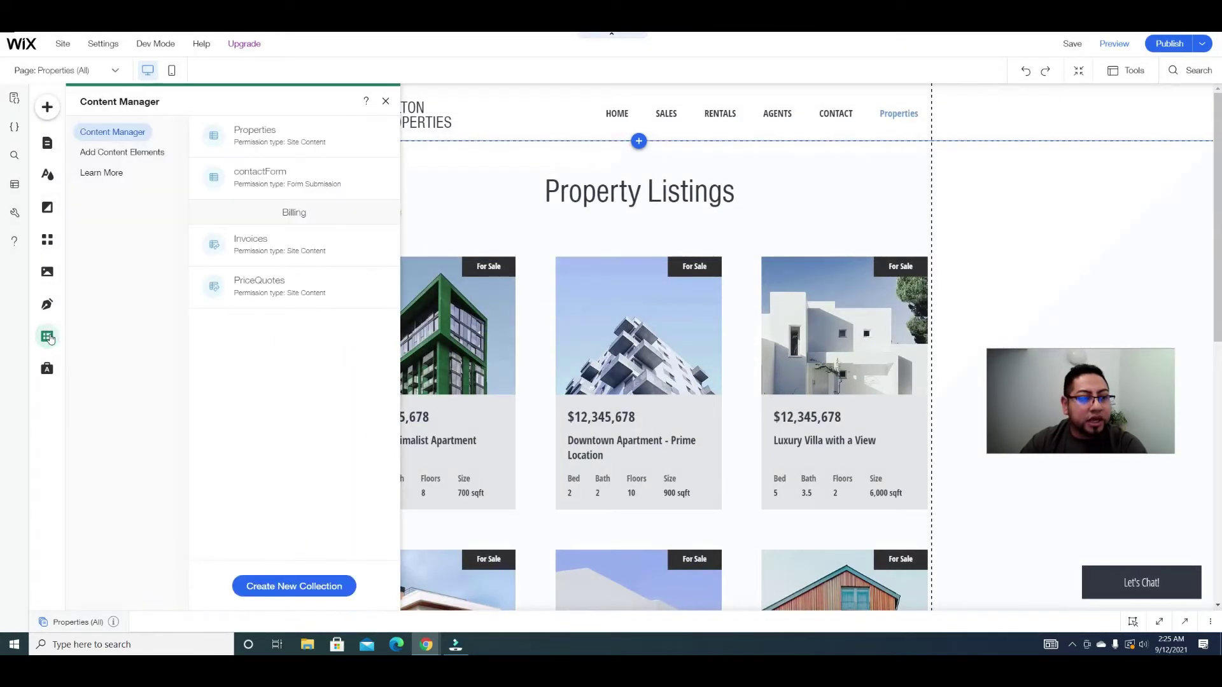
{"action": "left_click", "coordinate": [304, 132]}
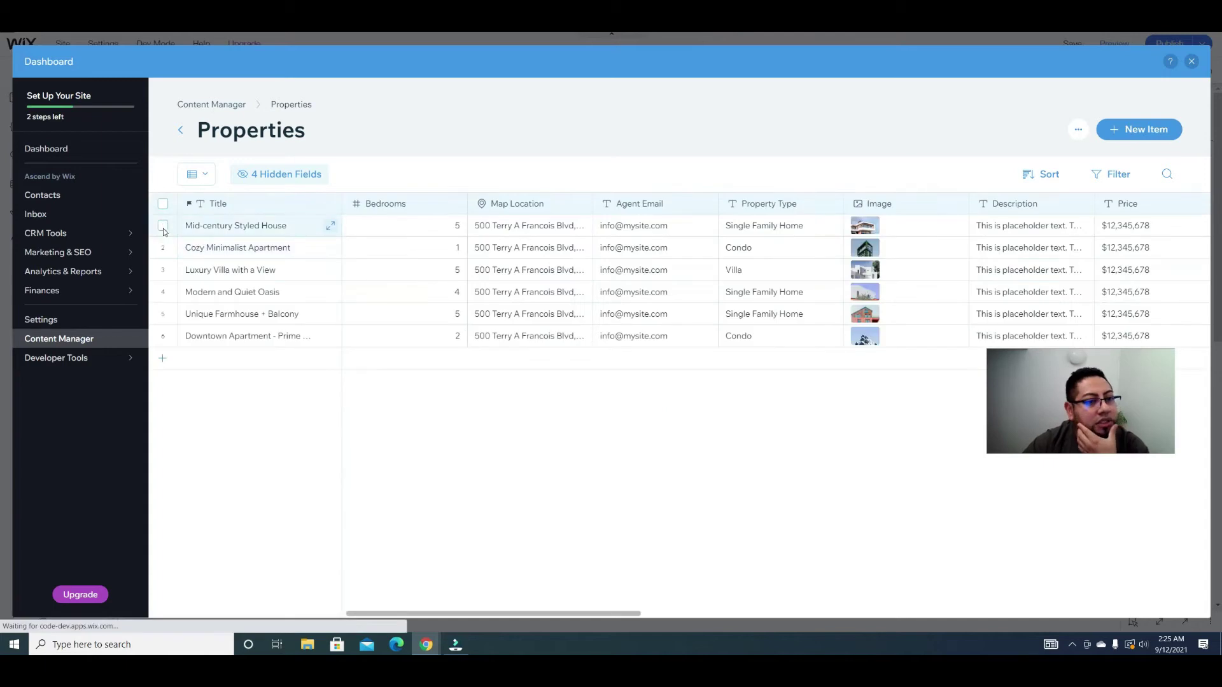
Step: Select all six sample listings, including Mid-century Styled House and Luxury Villa, delete them, and close the Dashboard
{"action": "left_click", "coordinate": [163, 226]}
{"action": "left_click", "coordinate": [162, 249]}
{"action": "left_click", "coordinate": [163, 271]}
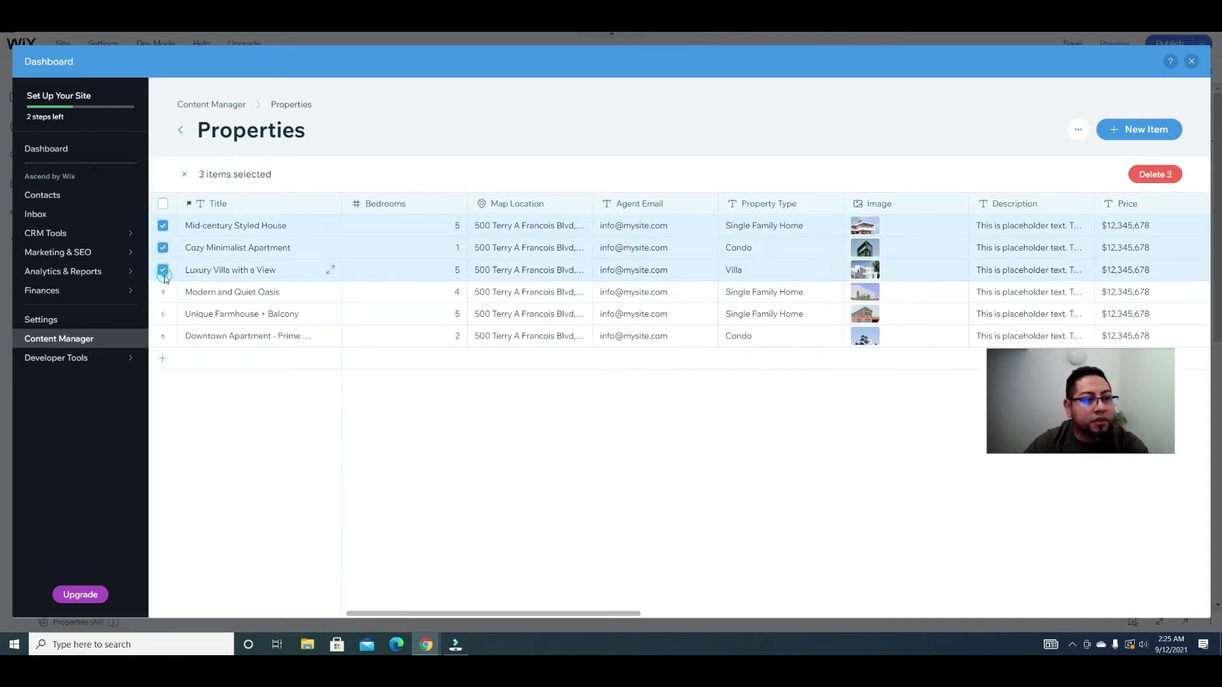
{"action": "left_click", "coordinate": [163, 292]}
{"action": "left_click", "coordinate": [162, 315]}
{"action": "left_click", "coordinate": [163, 336]}
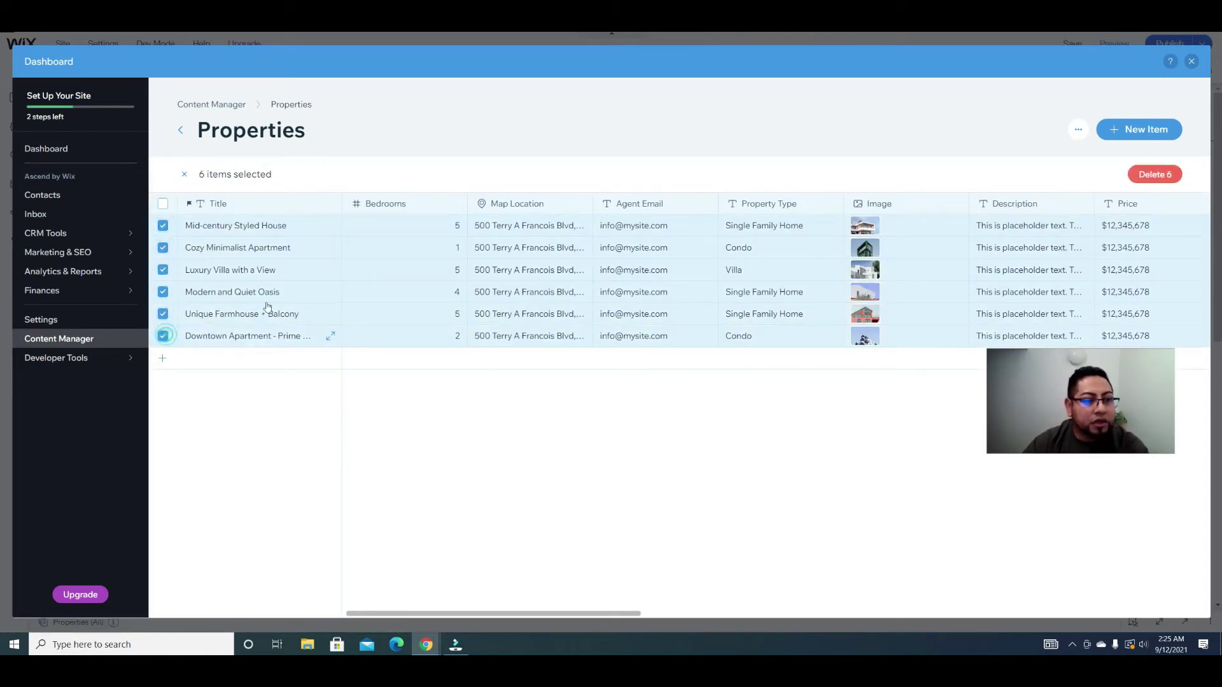
{"action": "left_click", "coordinate": [1155, 175]}
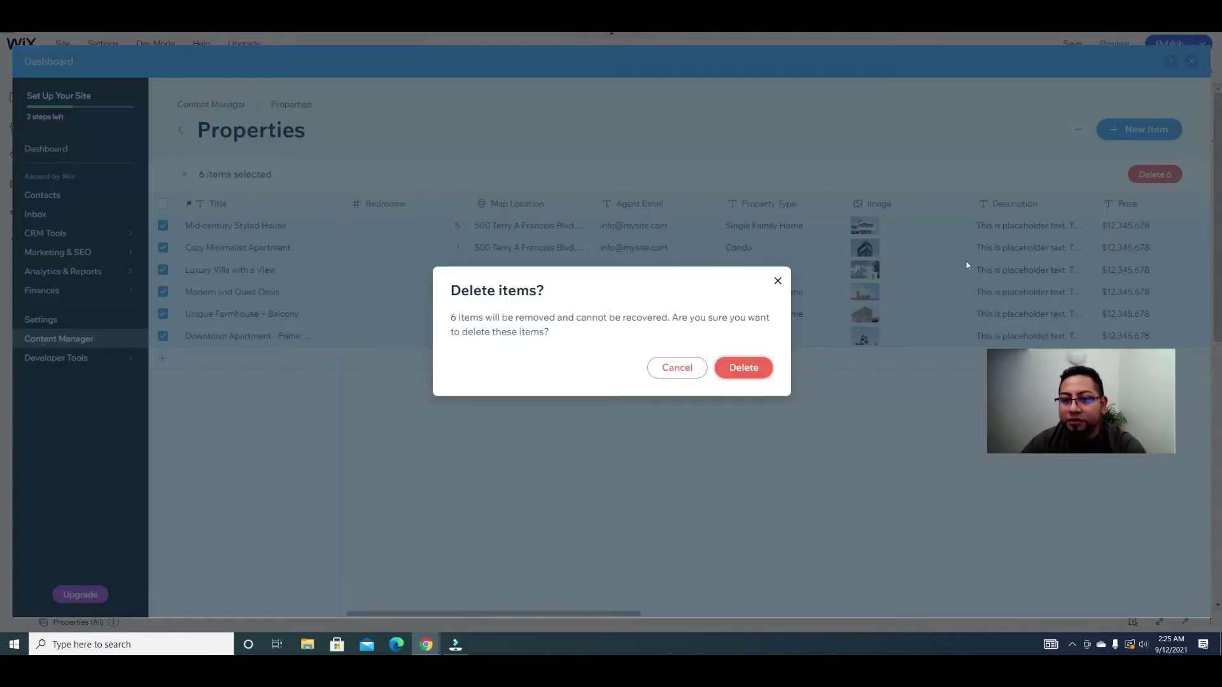
{"action": "left_click", "coordinate": [756, 379]}
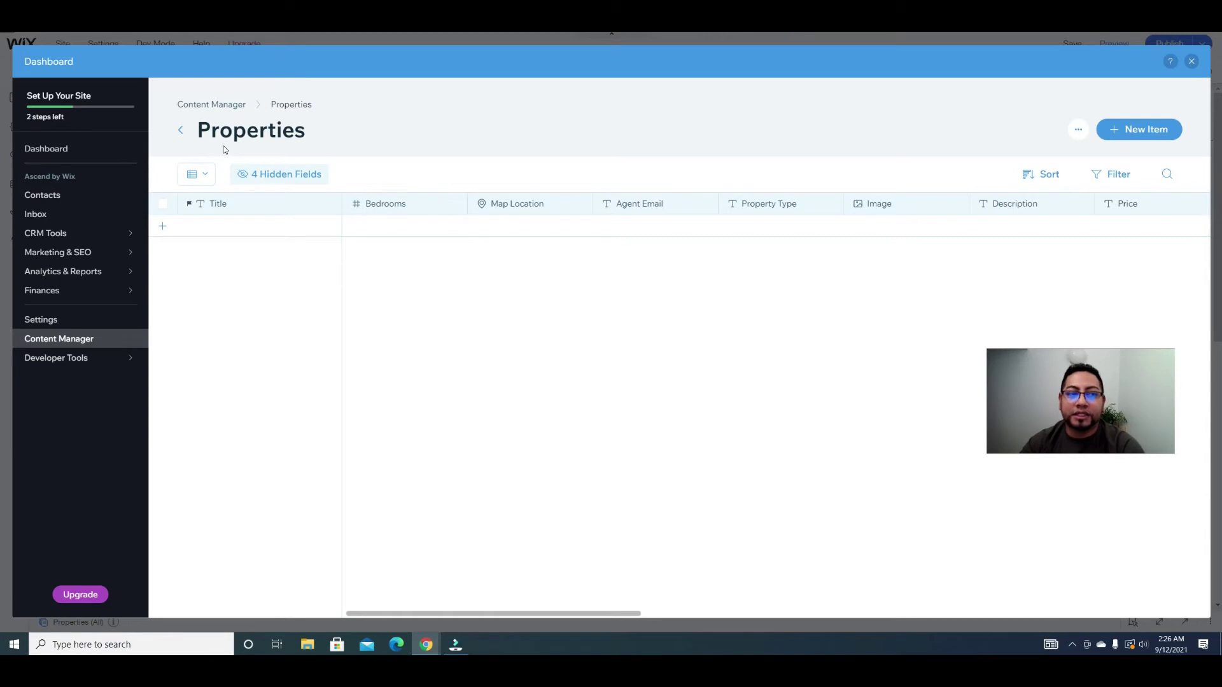
{"action": "left_click", "coordinate": [1192, 62]}
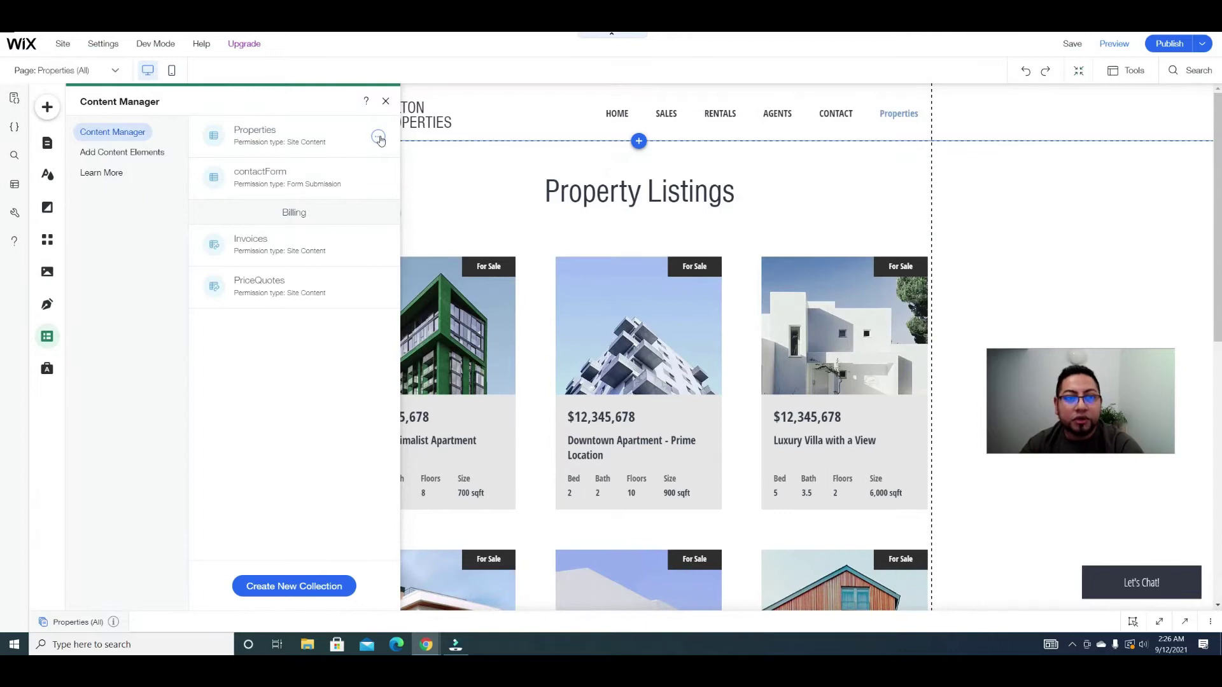
Step: Change the Properties collection's purpose to Custom Use in its settings and go to Set Custom Permissions
{"action": "left_click", "coordinate": [379, 137]}
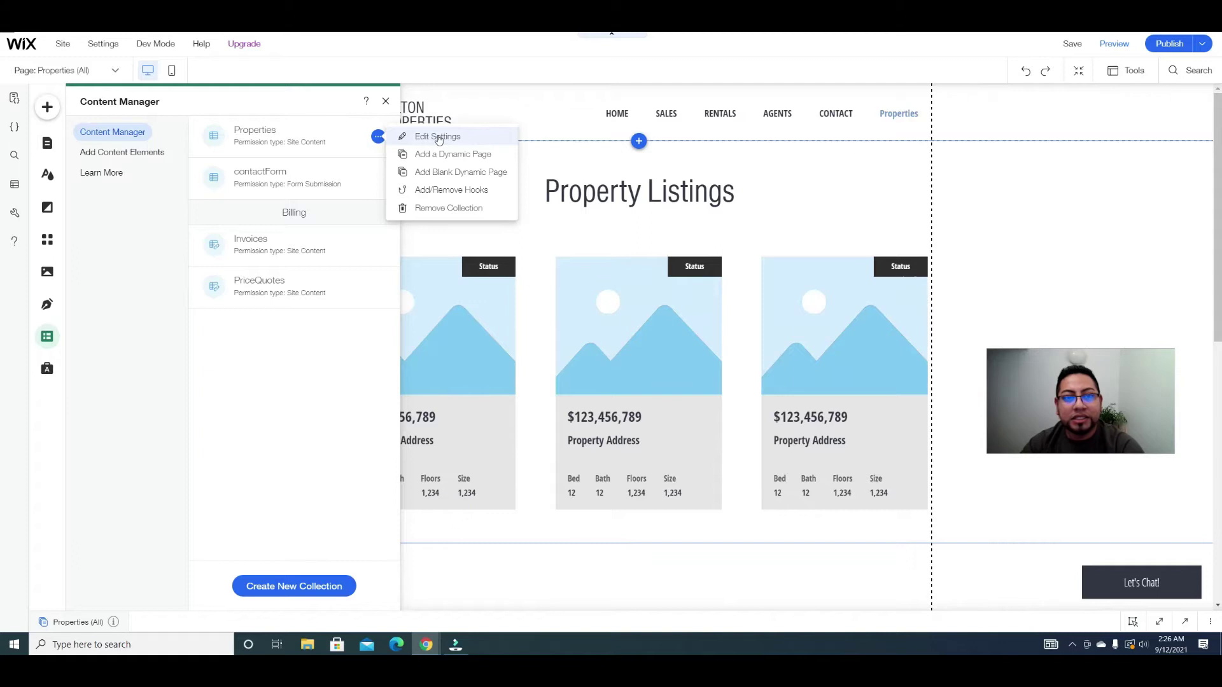
{"action": "left_click", "coordinate": [438, 136]}
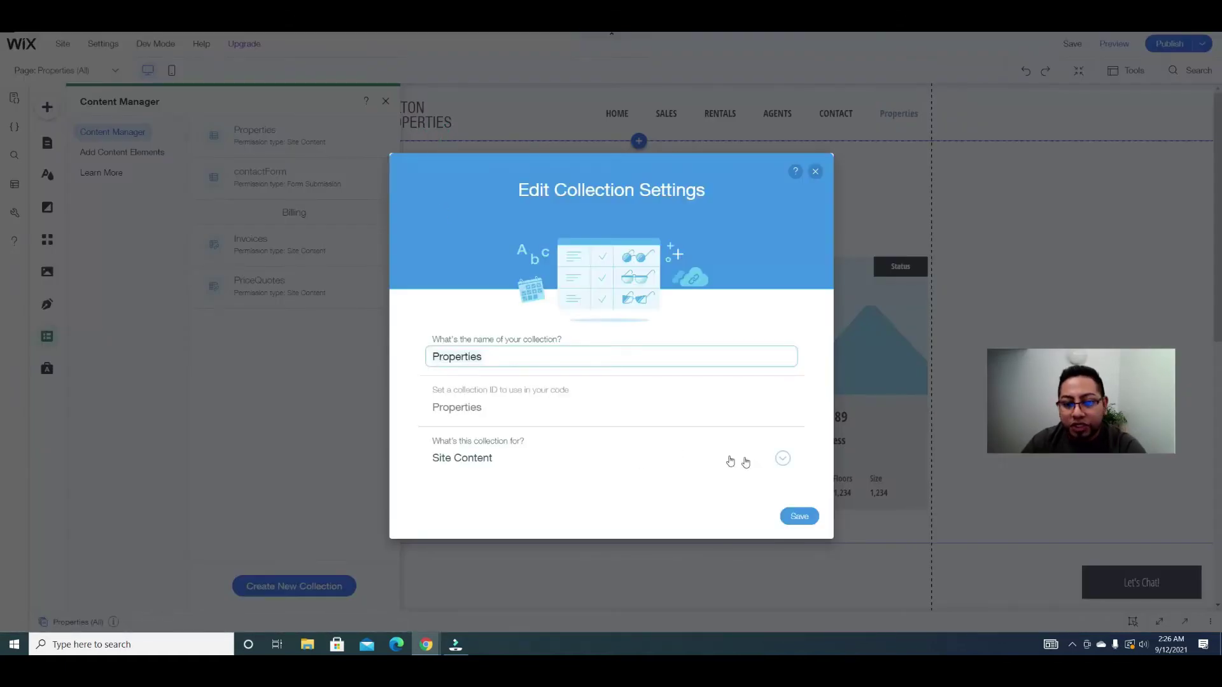
{"action": "left_click", "coordinate": [780, 458]}
{"action": "scroll", "coordinate": [601, 363], "scroll_direction": "down", "scroll_amount": 2}
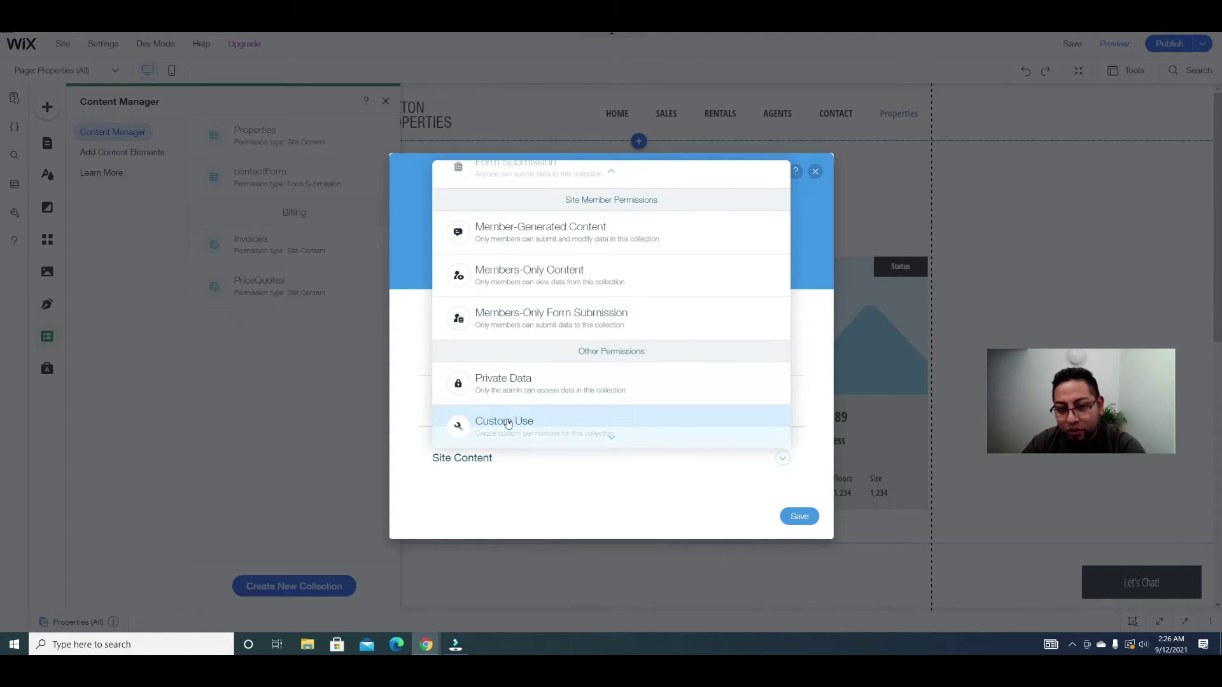
{"action": "left_click", "coordinate": [508, 423]}
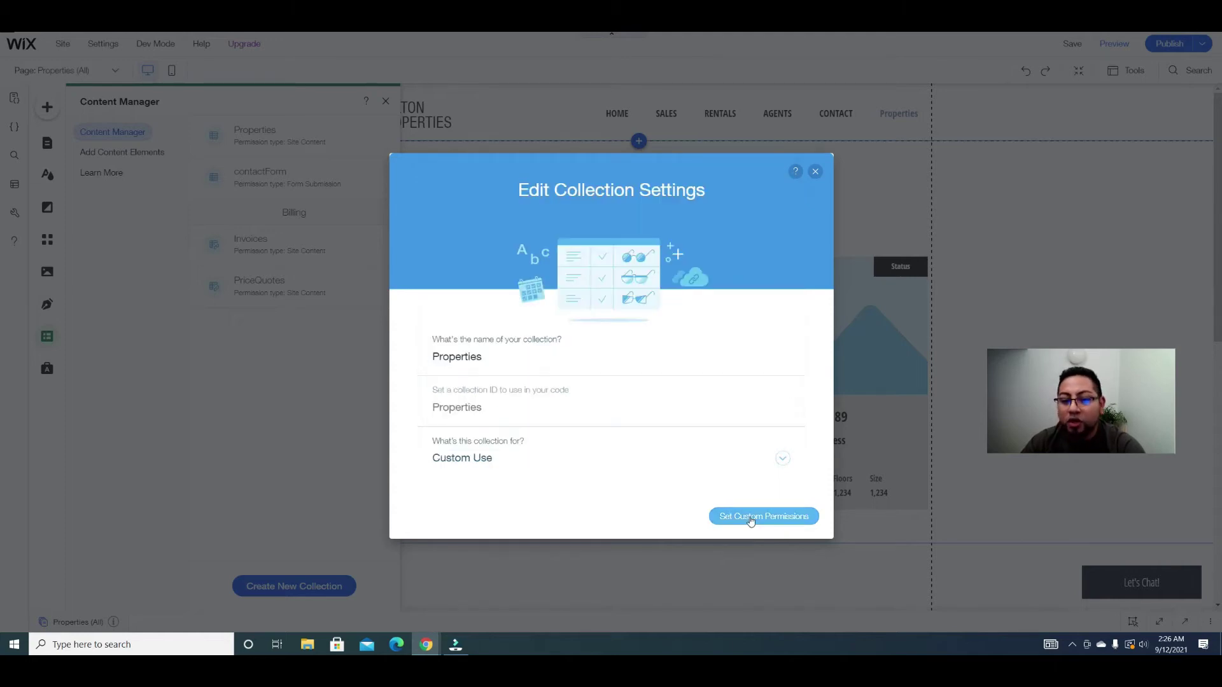
{"action": "left_click", "coordinate": [751, 517]}
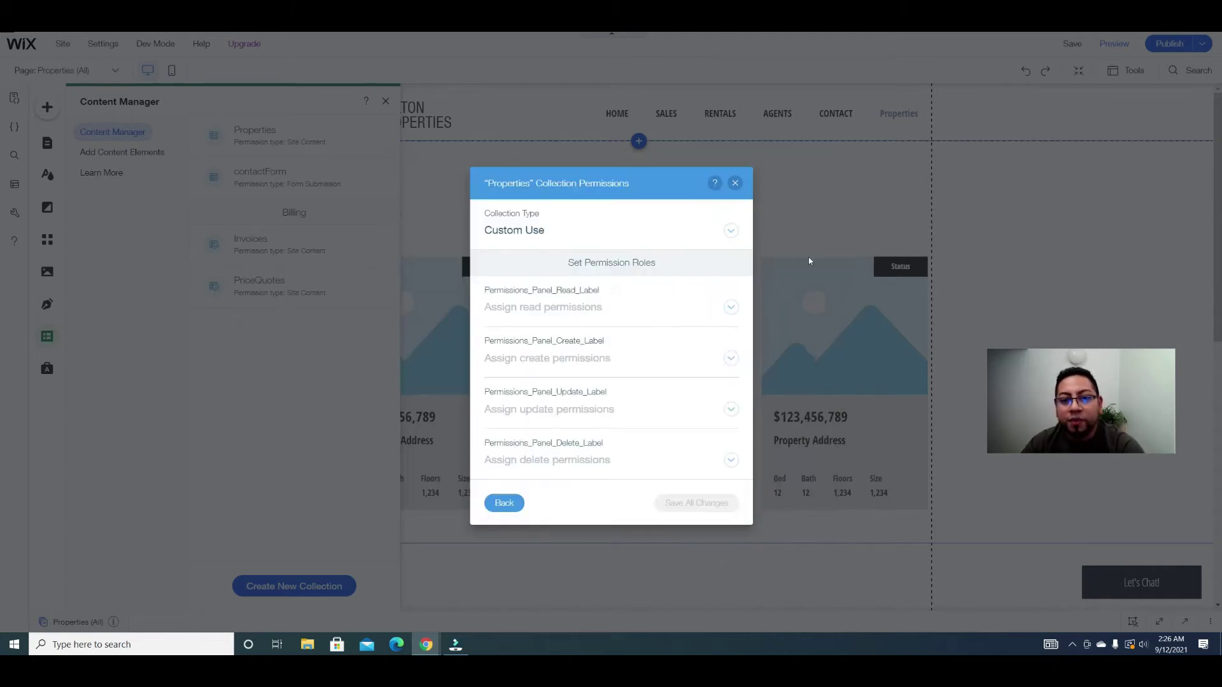
Step: Set Read to Anyone, Create to Site member, Update to Site member author, Delete to Admin, and save
{"action": "left_click", "coordinate": [731, 310]}
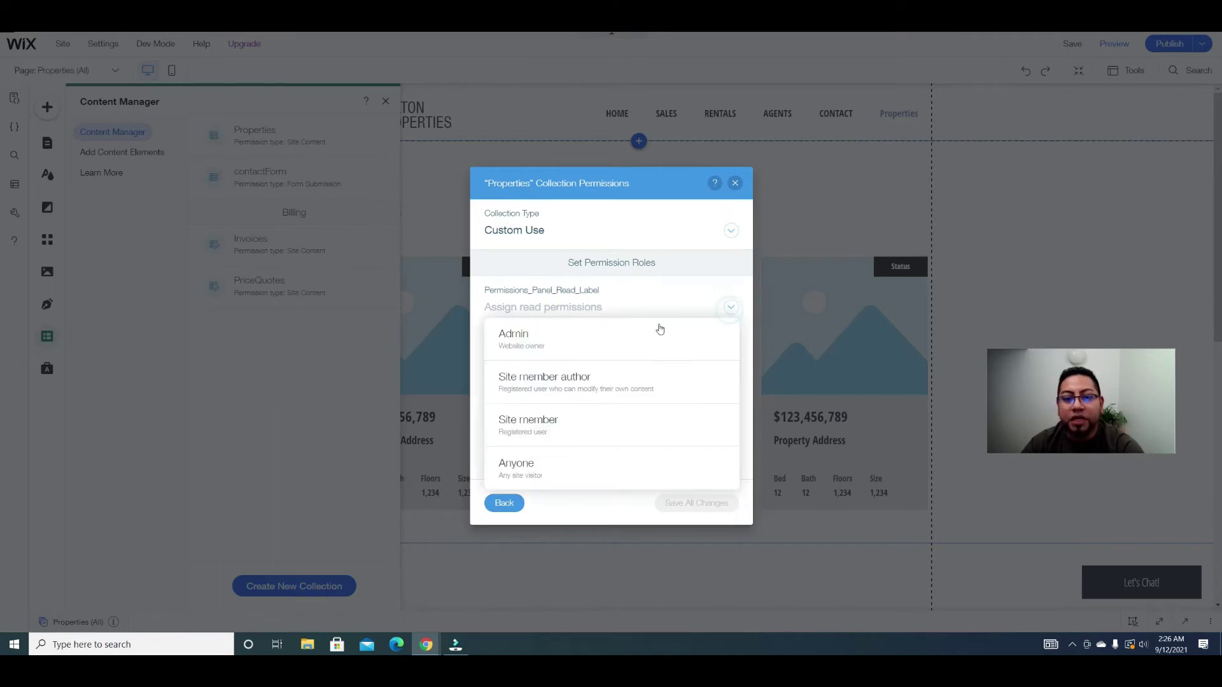
{"action": "left_click", "coordinate": [563, 480]}
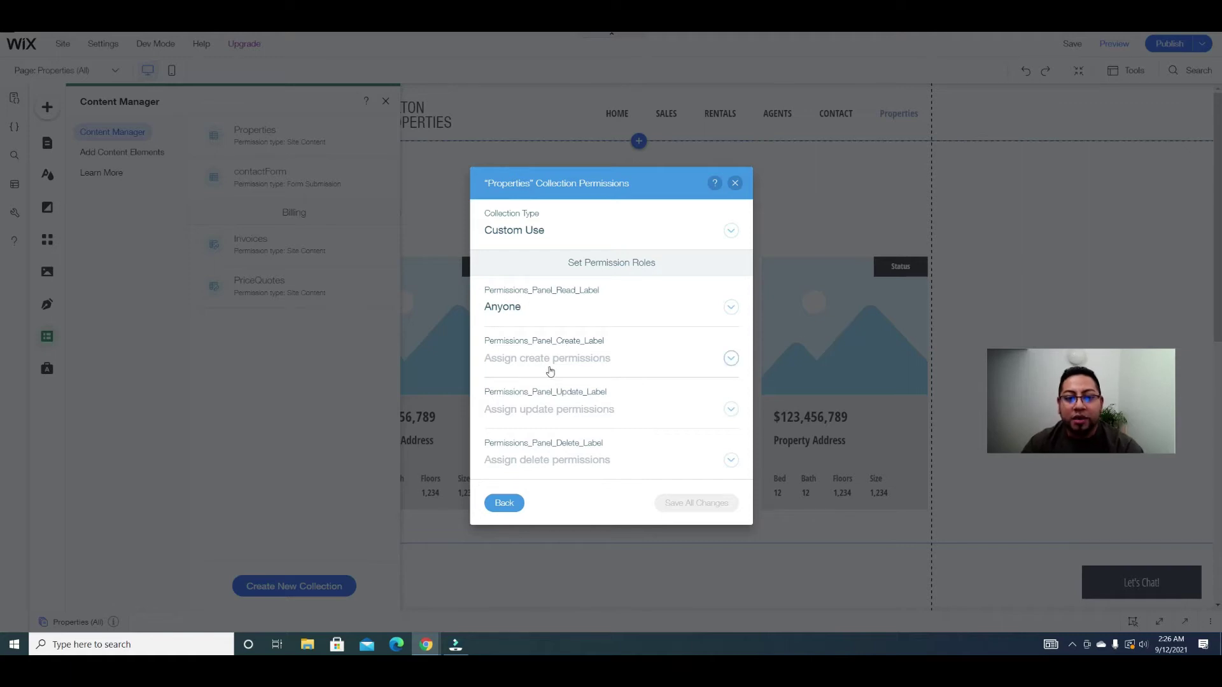
{"action": "left_click", "coordinate": [550, 372]}
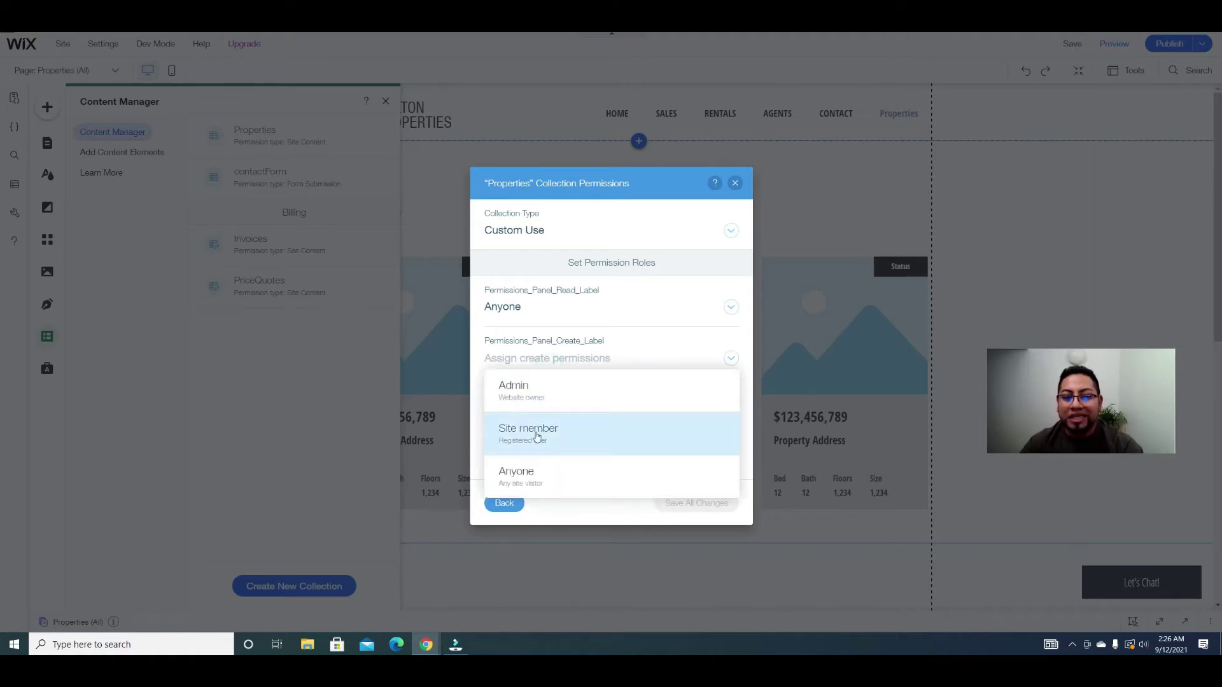
{"action": "double_click", "coordinate": [559, 353]}
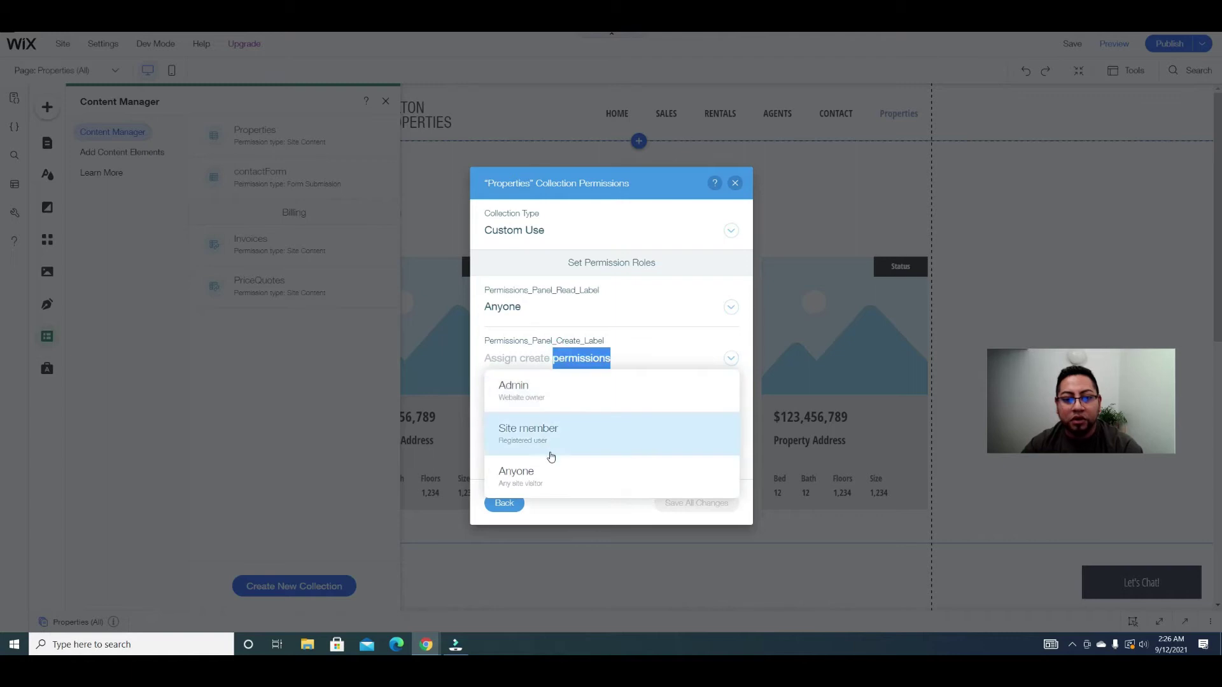
{"action": "left_click", "coordinate": [550, 451]}
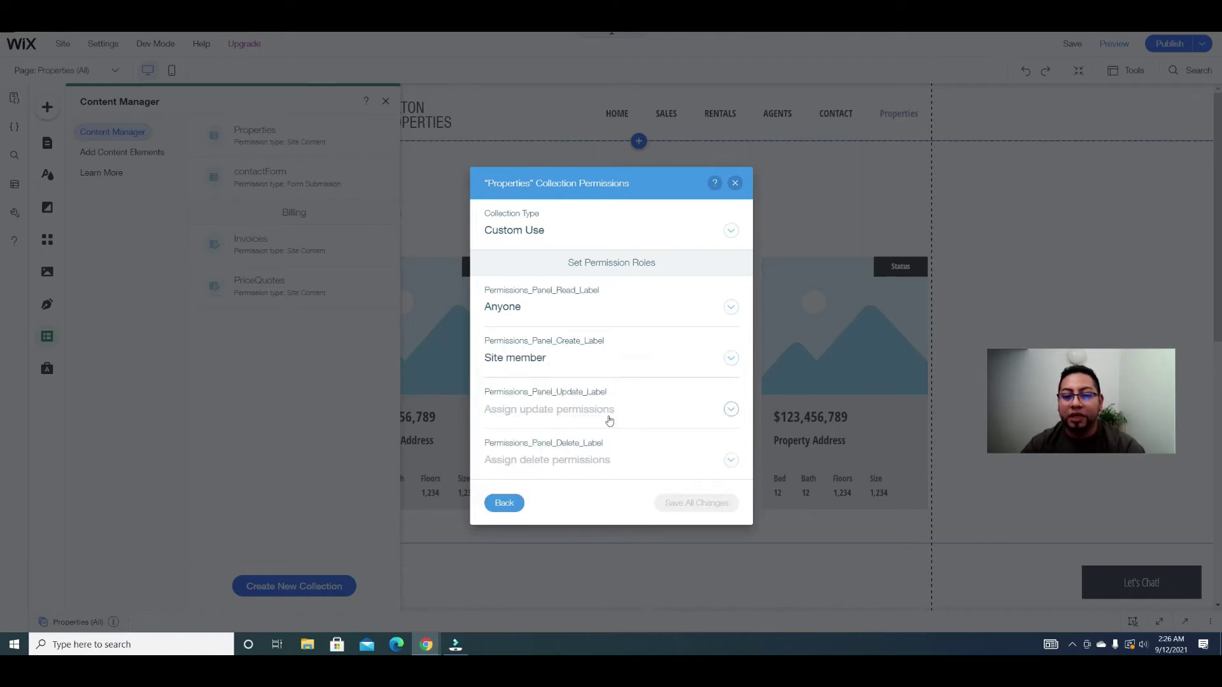
{"action": "left_click", "coordinate": [589, 409]}
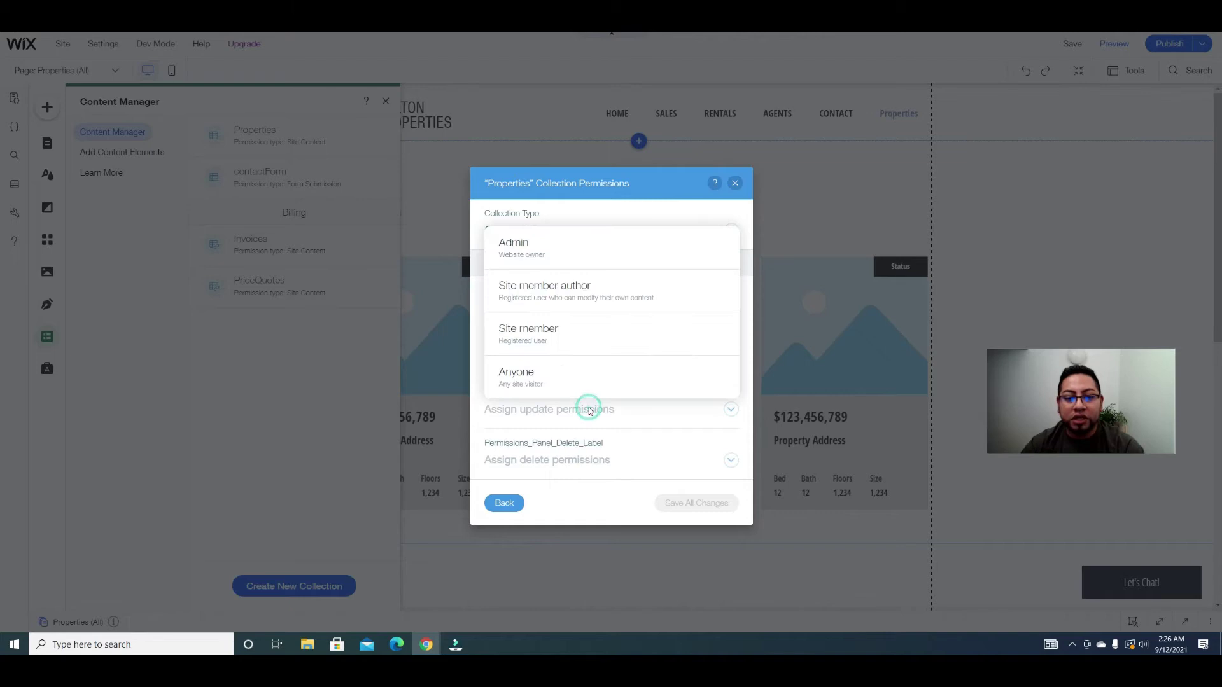
{"action": "left_click", "coordinate": [552, 291]}
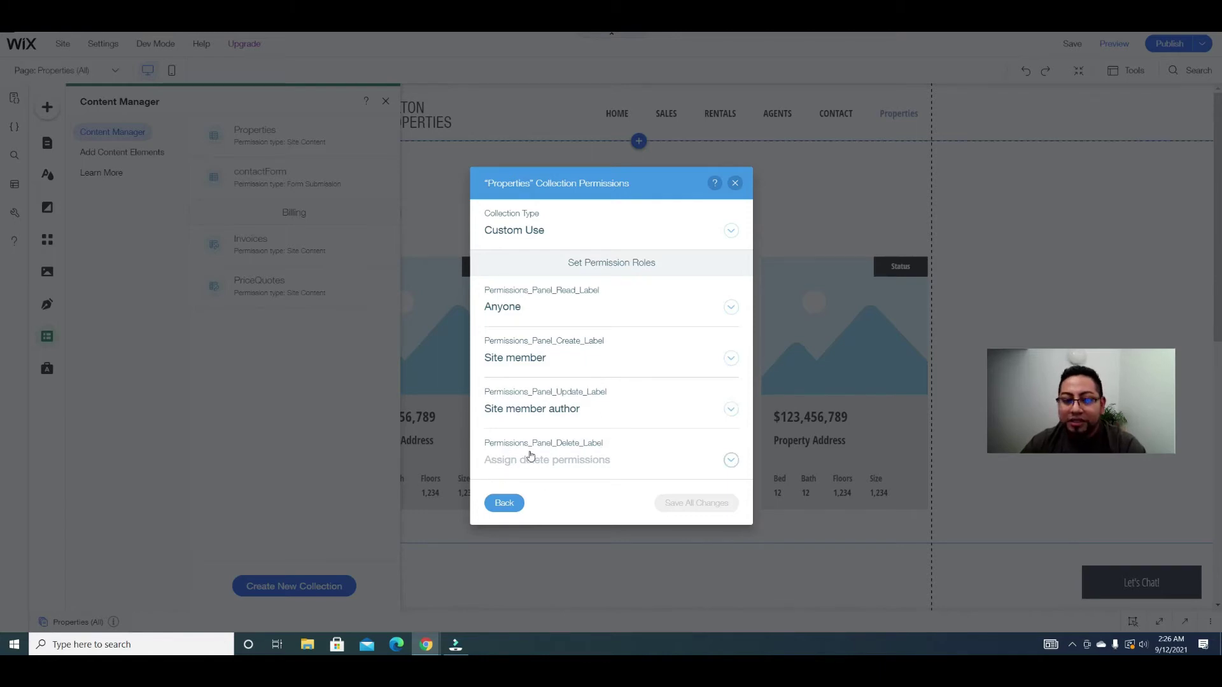
{"action": "left_click", "coordinate": [530, 456]}
{"action": "left_click", "coordinate": [568, 293]}
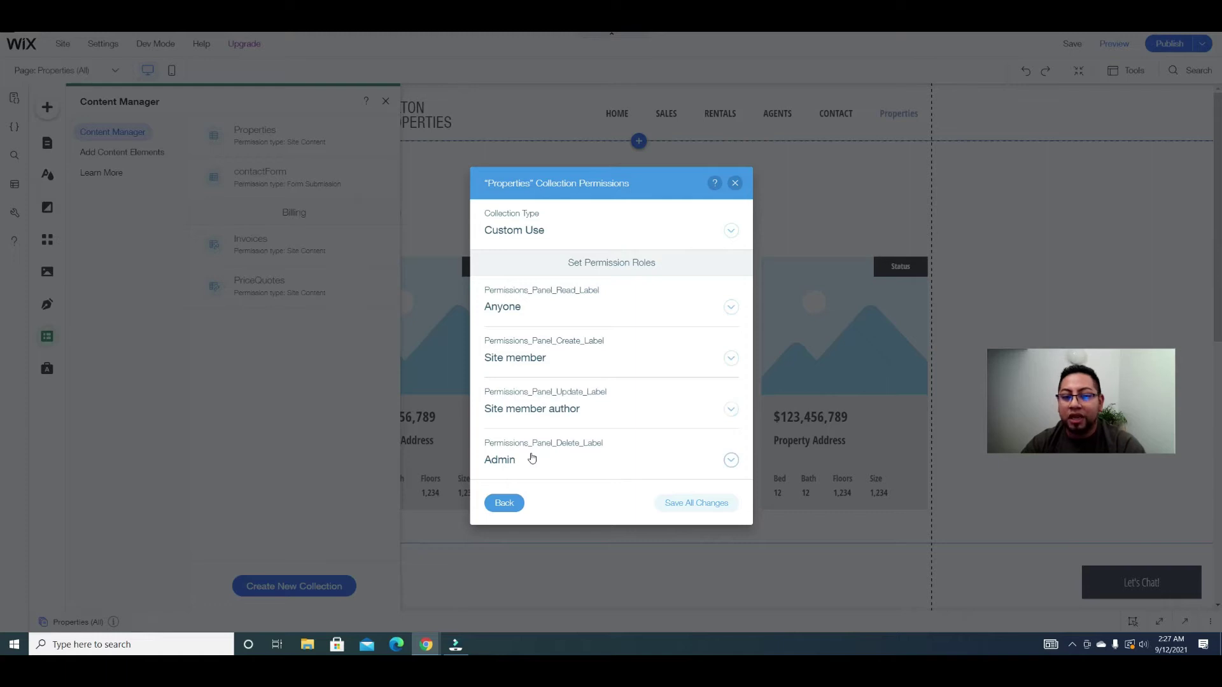
{"action": "left_click", "coordinate": [721, 510]}
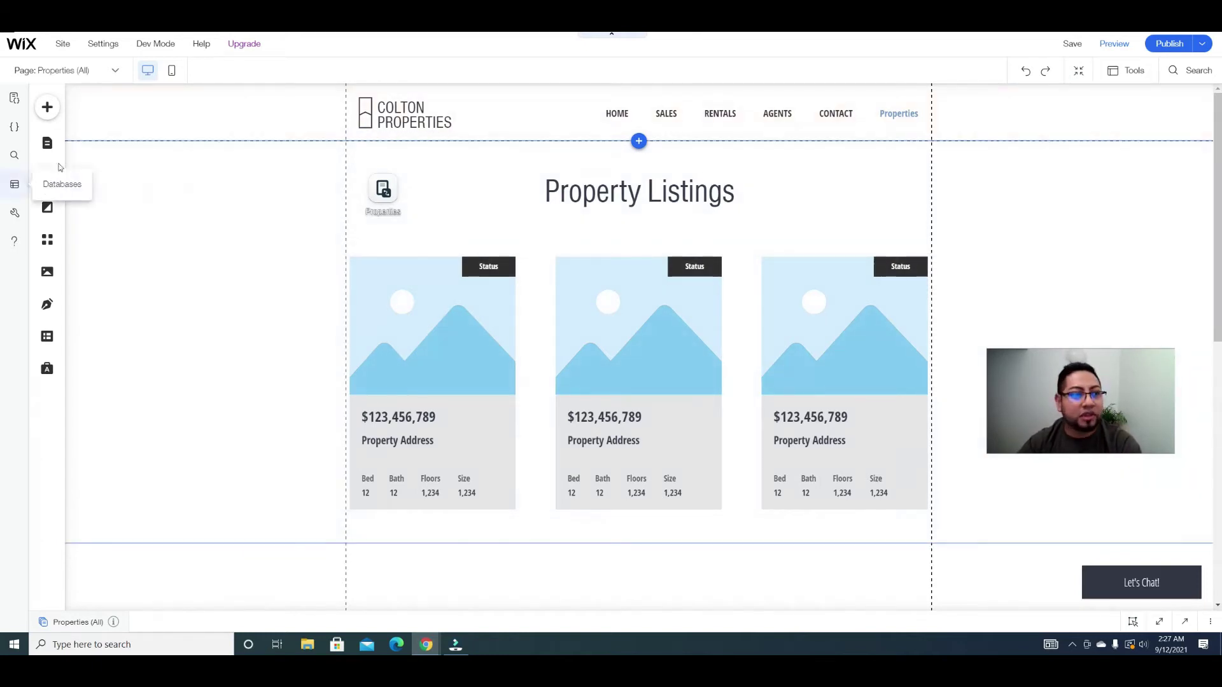
Step: Open the Site Menu pages list and delete the RENTALS page
{"action": "left_click", "coordinate": [47, 143]}
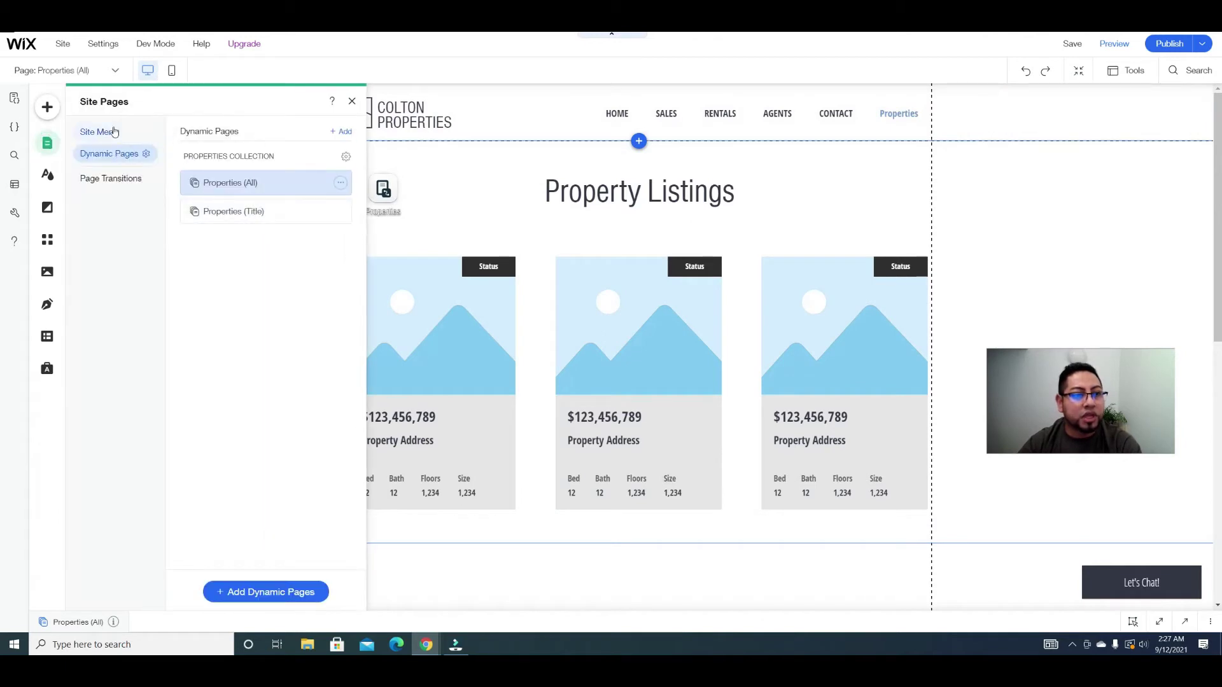
{"action": "left_click", "coordinate": [100, 132]}
{"action": "left_click", "coordinate": [341, 280]}
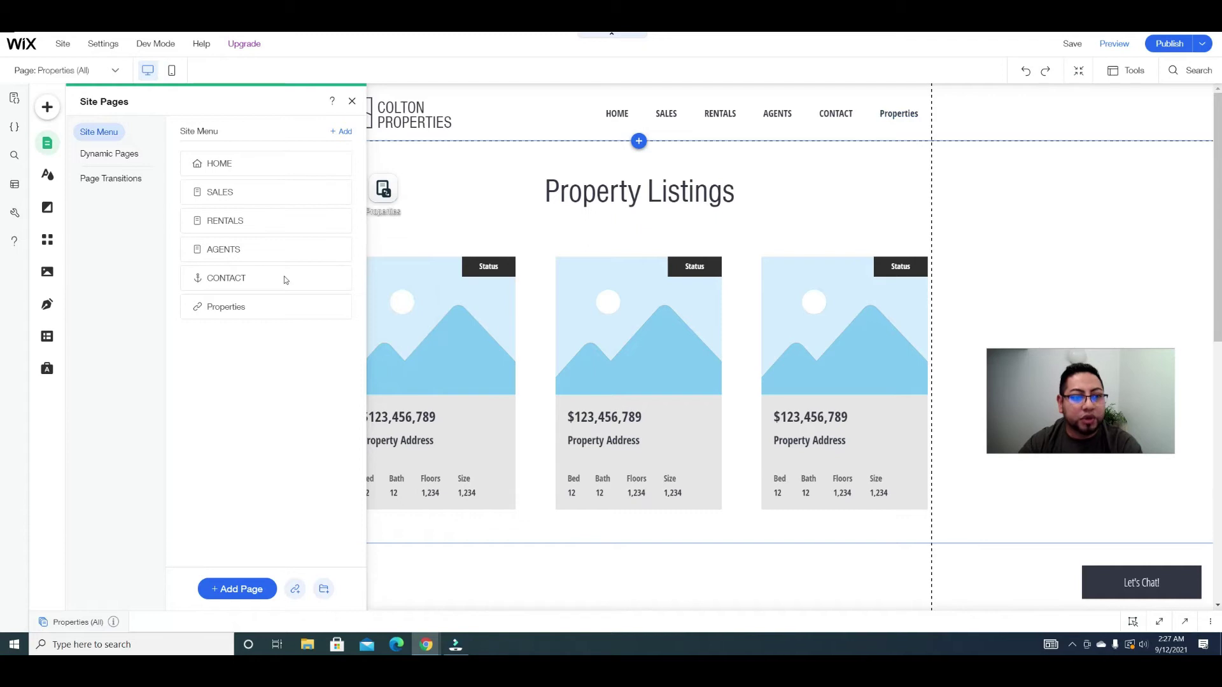
{"action": "left_click", "coordinate": [341, 220]}
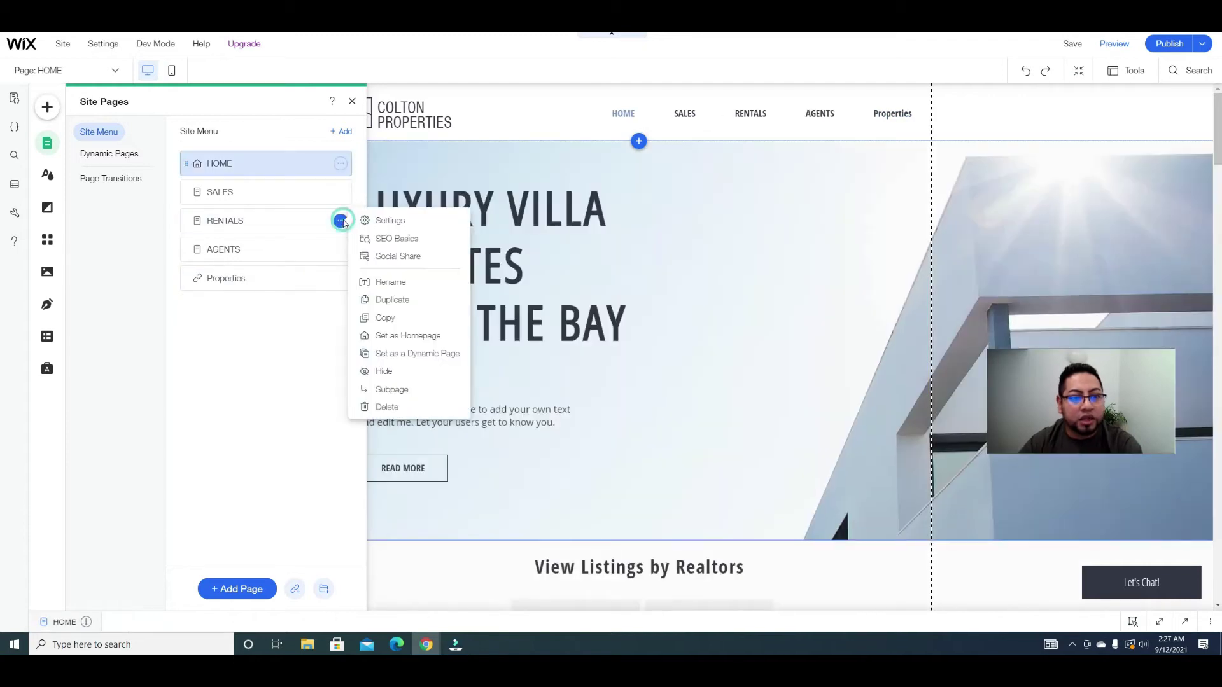
{"action": "left_click", "coordinate": [393, 407]}
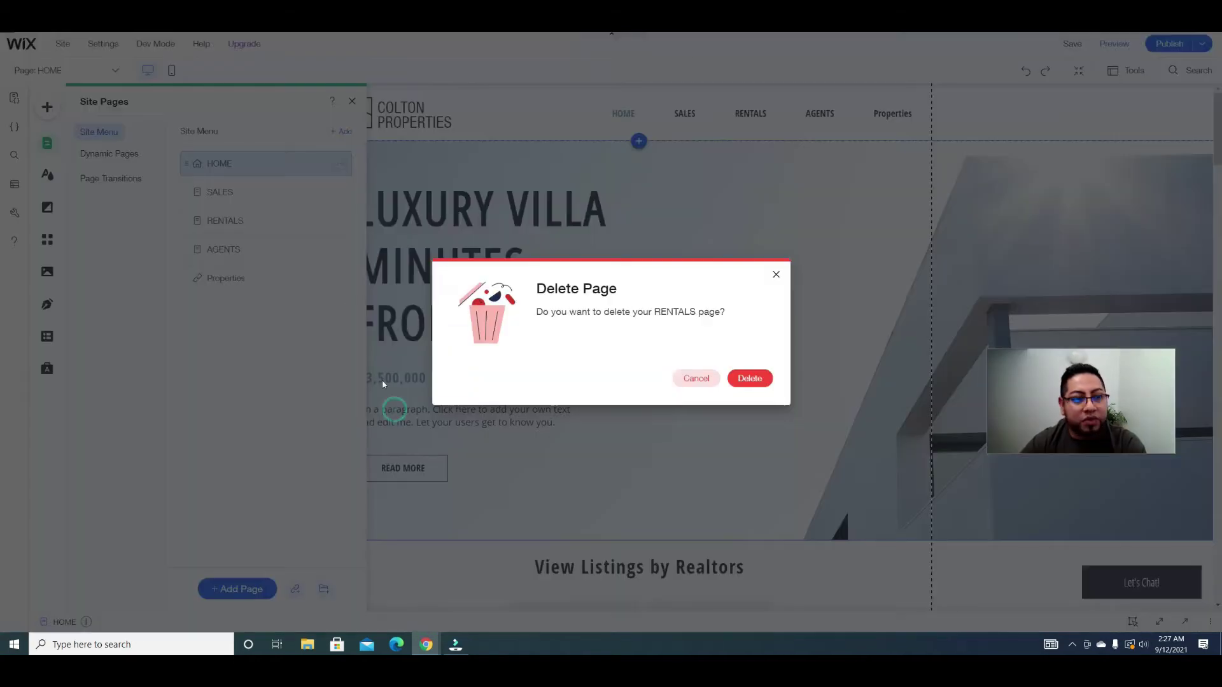
{"action": "left_click", "coordinate": [749, 378]}
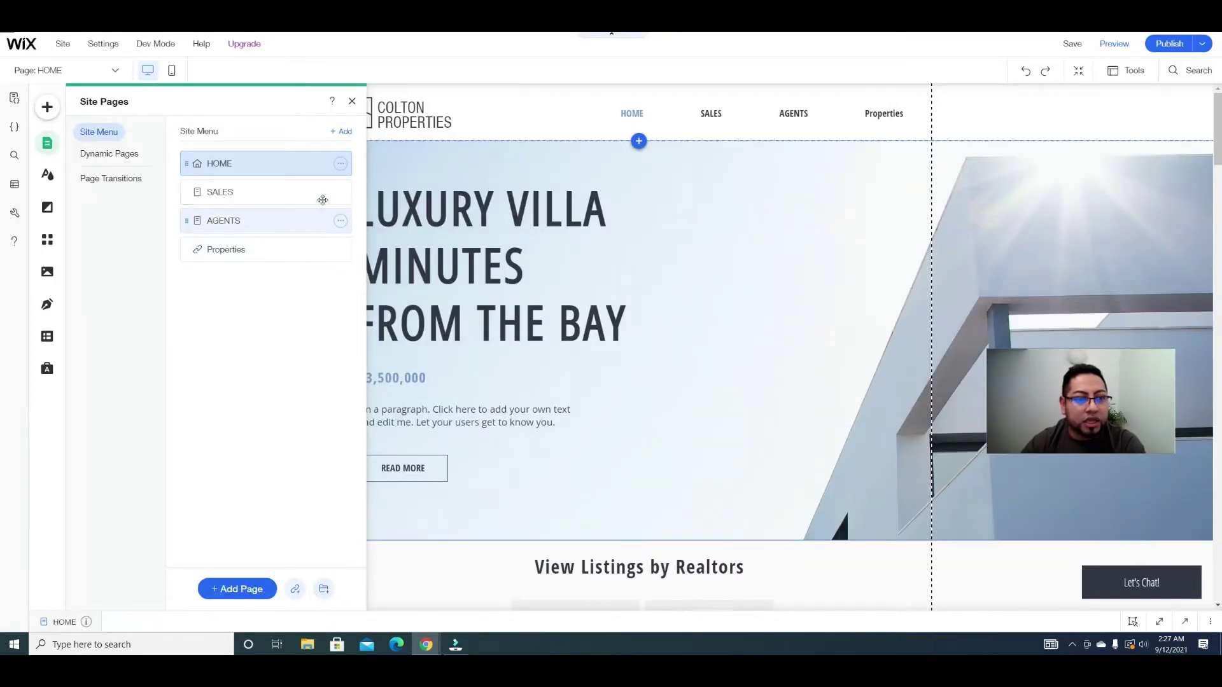
Step: Delete the SALES page and close the pages panel
{"action": "left_click", "coordinate": [341, 191]}
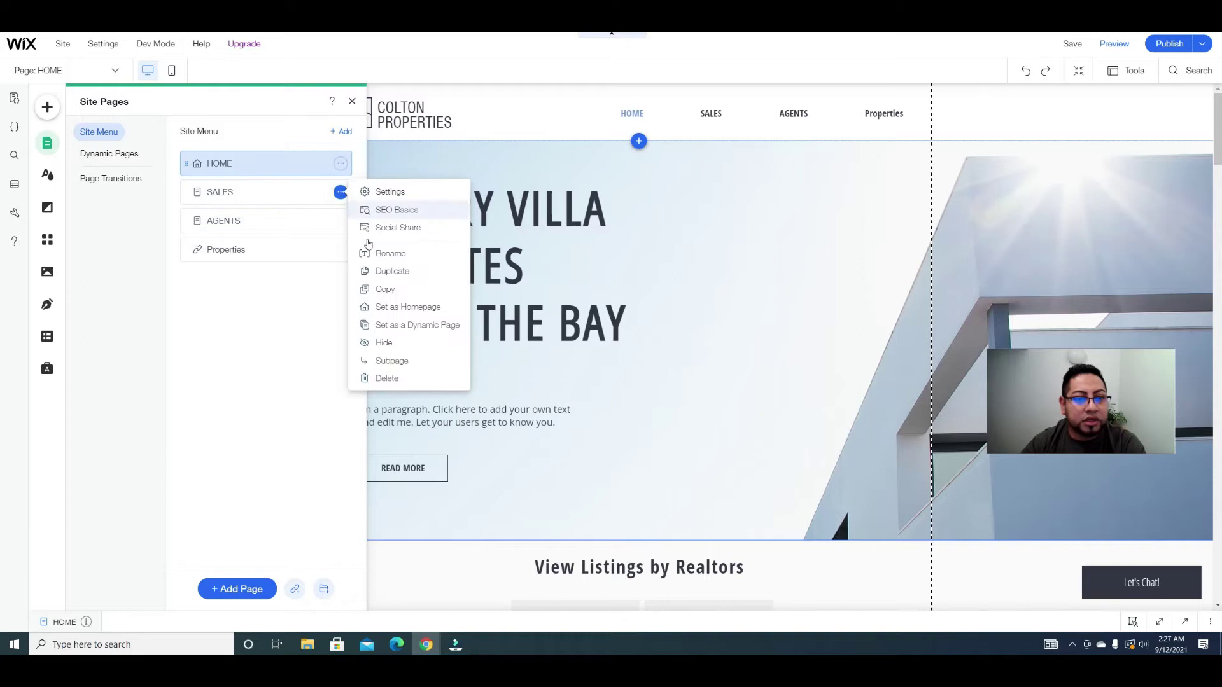
{"action": "left_click", "coordinate": [393, 379]}
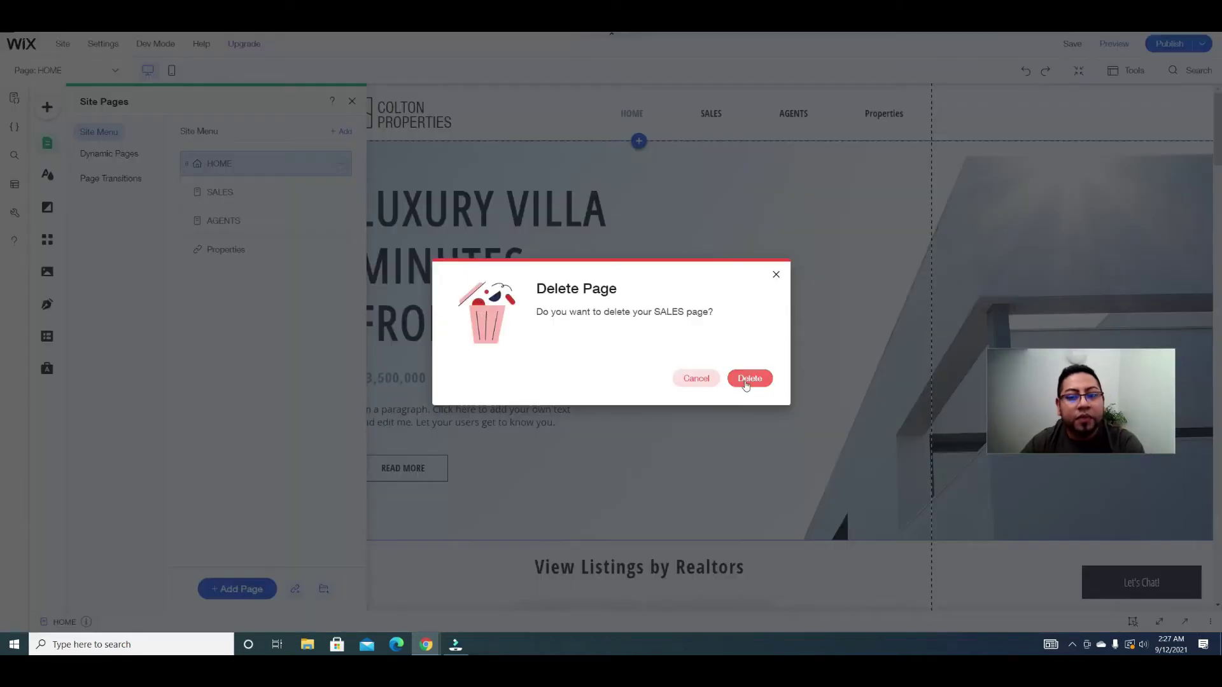
{"action": "left_click", "coordinate": [748, 378]}
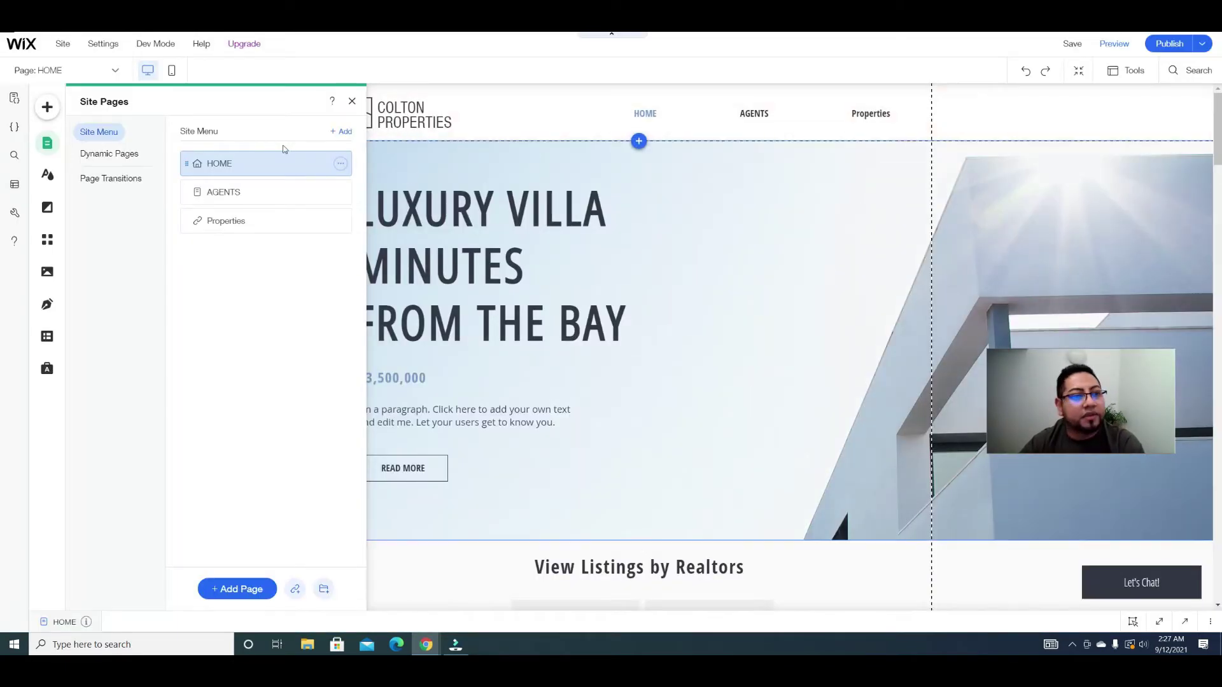
{"action": "left_click", "coordinate": [352, 102]}
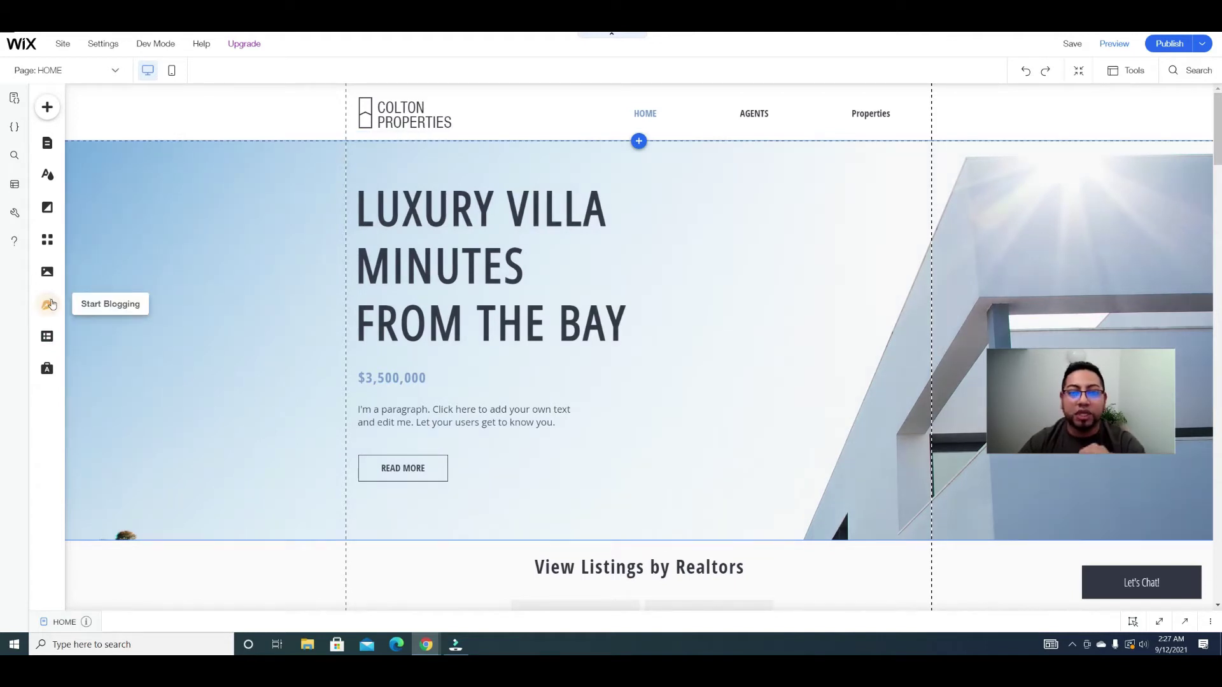
Step: Search the App Market for 'memb' and add Wix Members Area to the site
{"action": "left_click", "coordinate": [48, 240]}
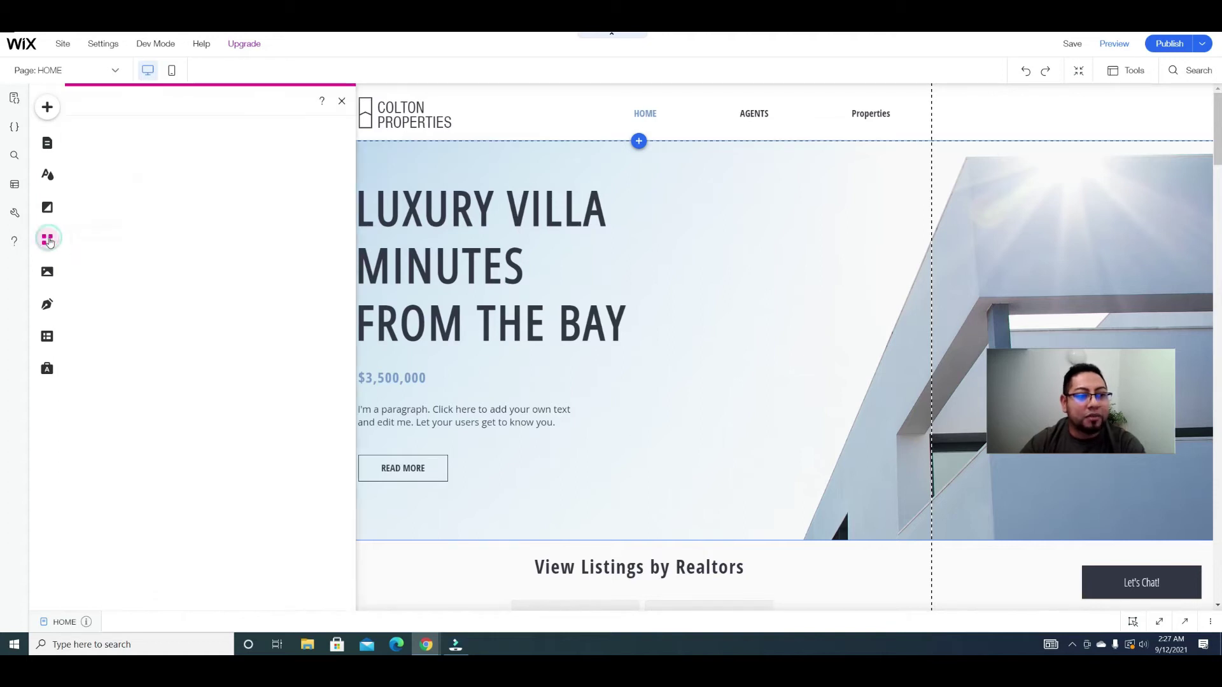
{"action": "left_click", "coordinate": [139, 135]}
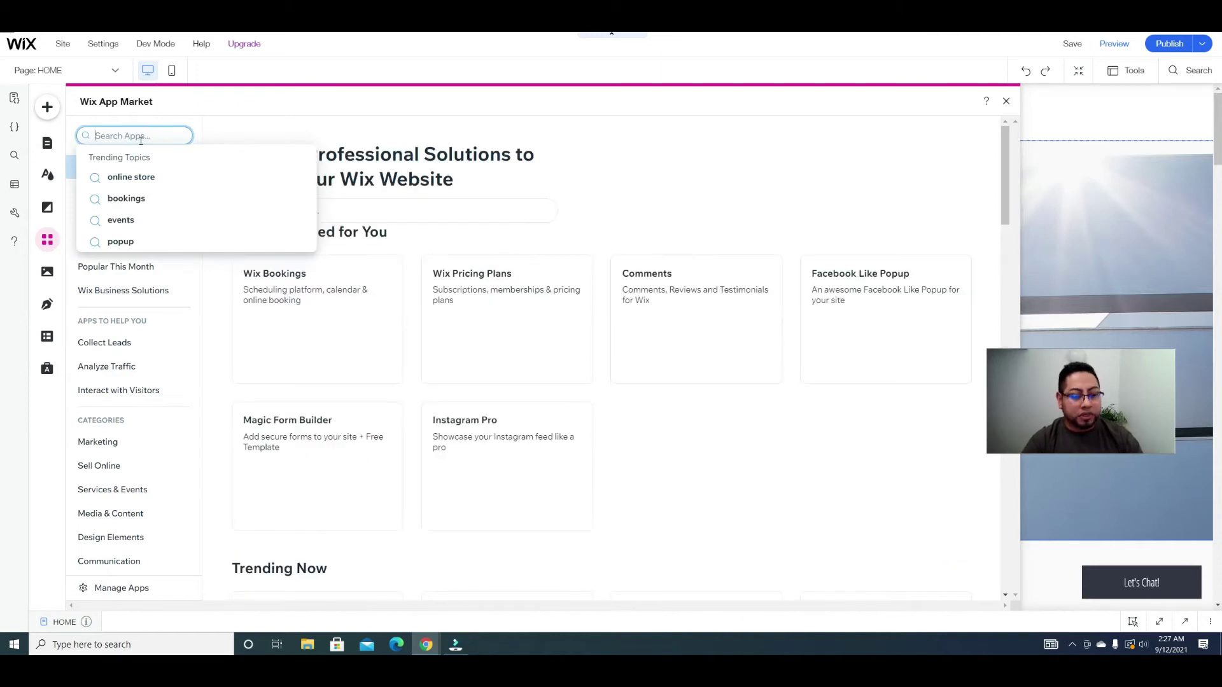
{"action": "type", "text": "memb"}
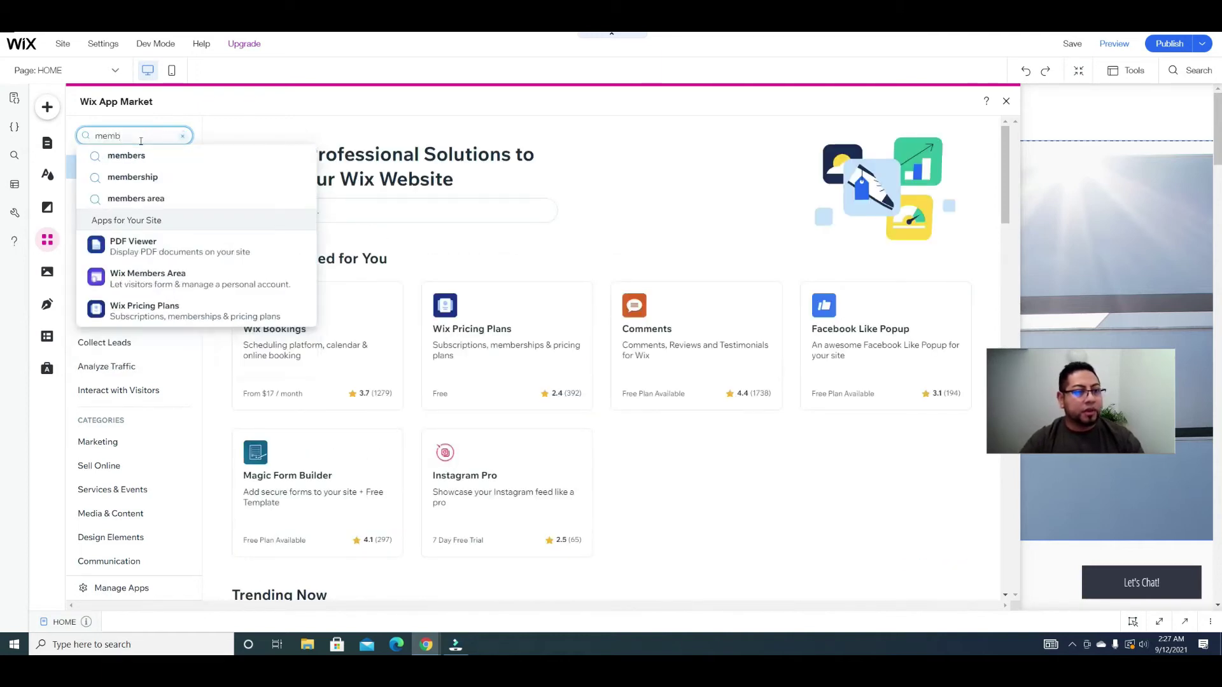
{"action": "left_click", "coordinate": [160, 276]}
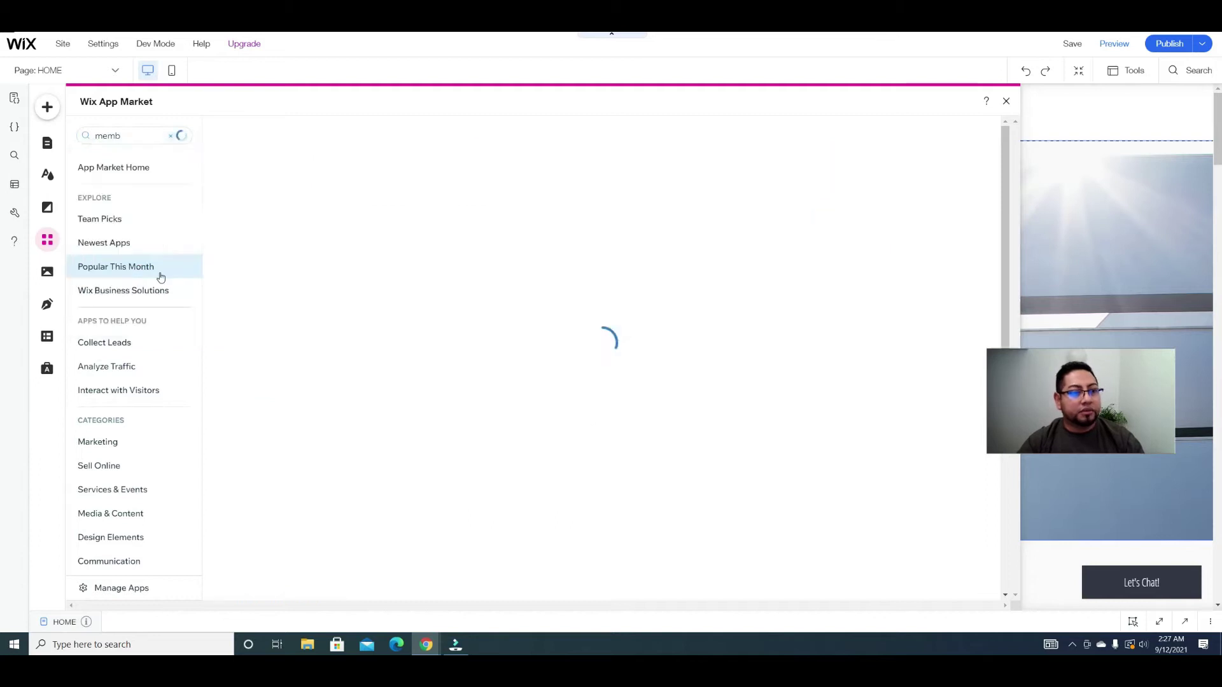
{"action": "left_click", "coordinate": [328, 331]}
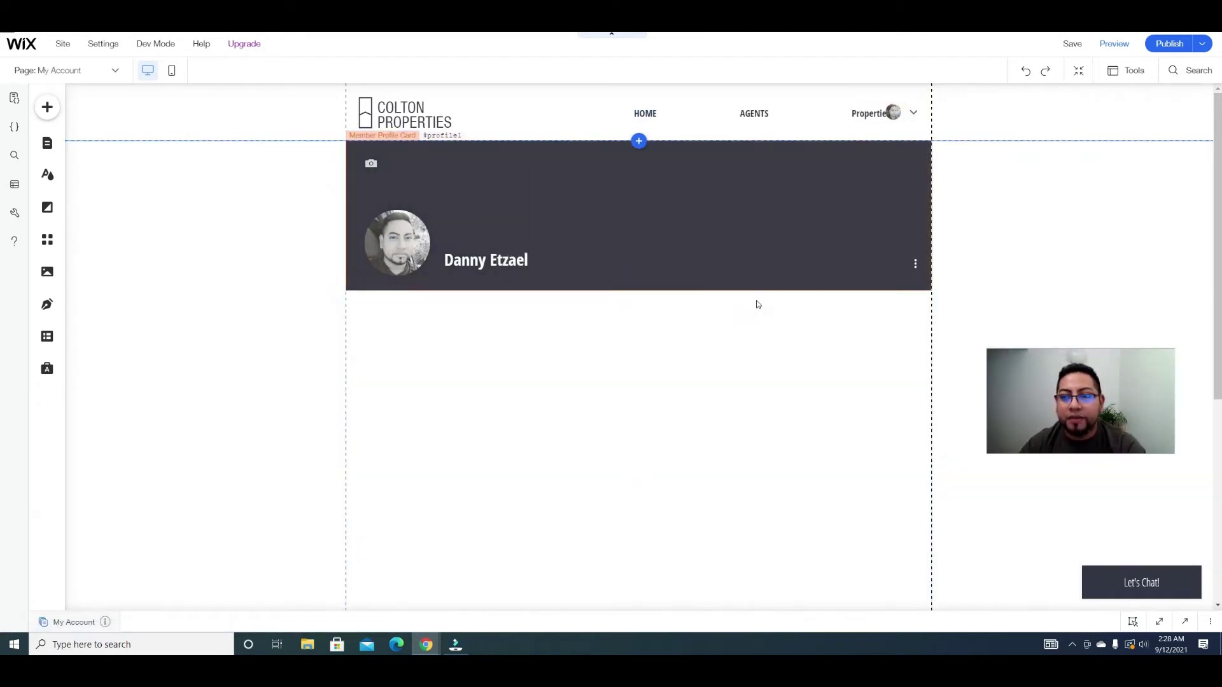
Step: Make the site header taller by dragging its bottom edge down
{"action": "left_click", "coordinate": [901, 114]}
{"action": "left_click", "coordinate": [827, 131]}
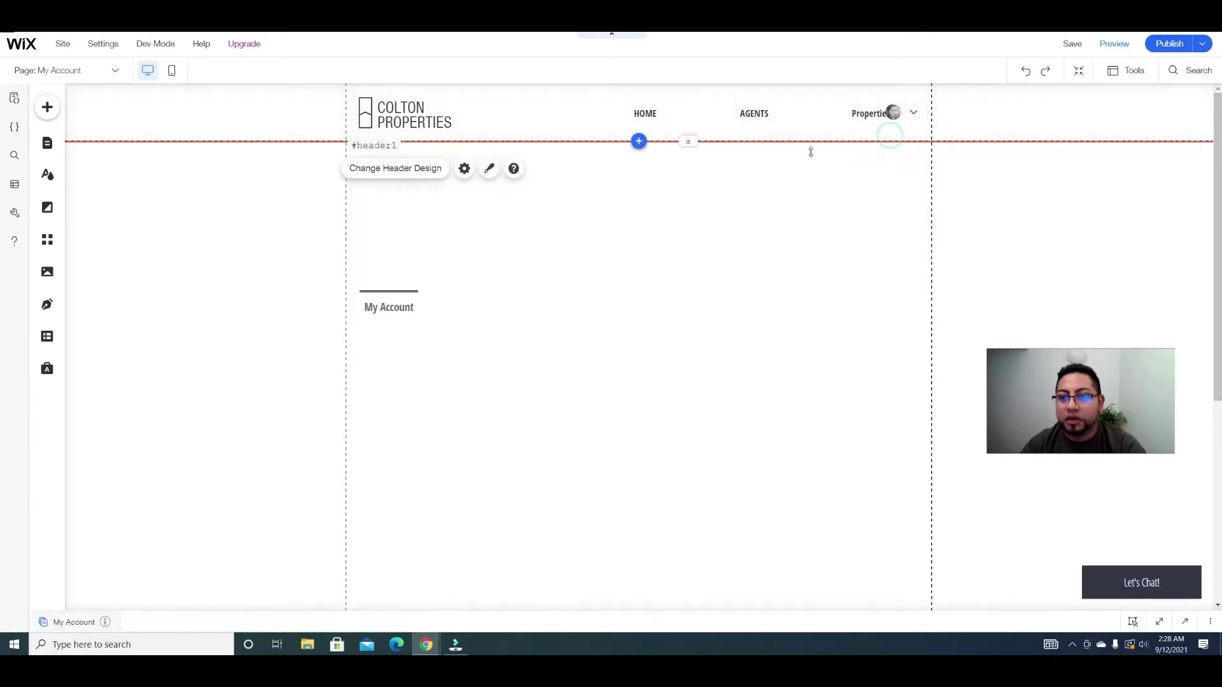
{"action": "left_click_drag", "start_coordinate": [688, 141], "coordinate": [688, 165]}
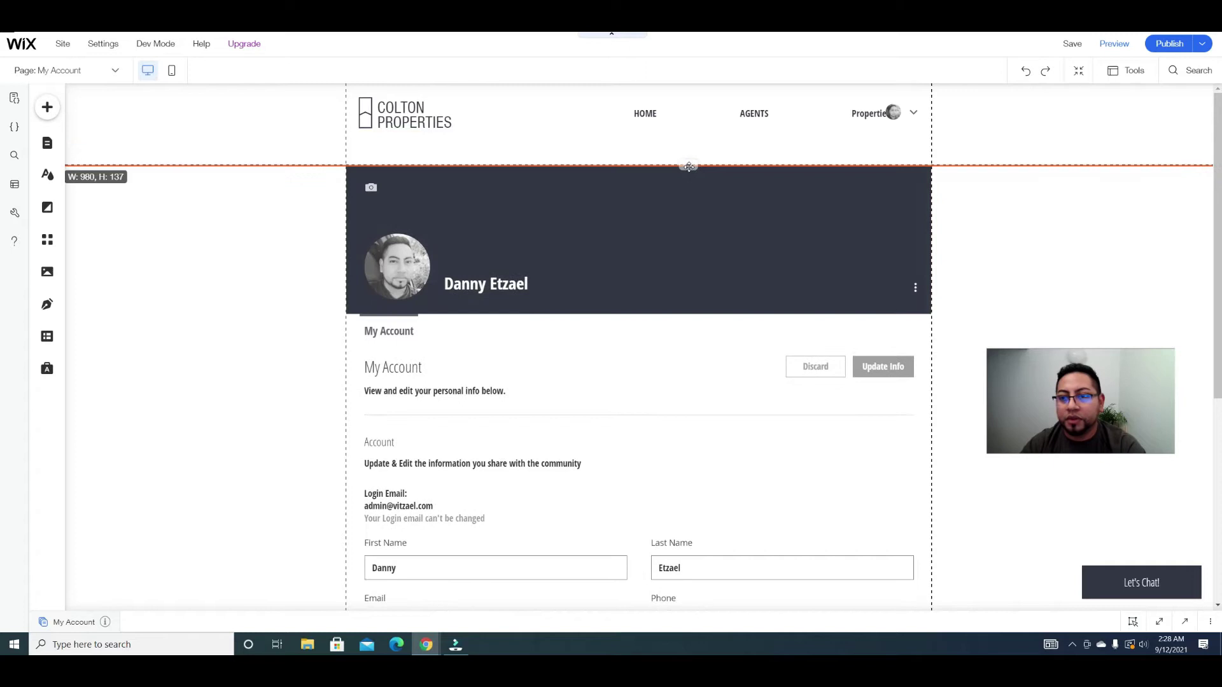
Step: Move the Login Bar below the navigation links and check its new position
{"action": "left_click", "coordinate": [894, 113]}
{"action": "left_click_drag", "start_coordinate": [897, 113], "coordinate": [915, 145]}
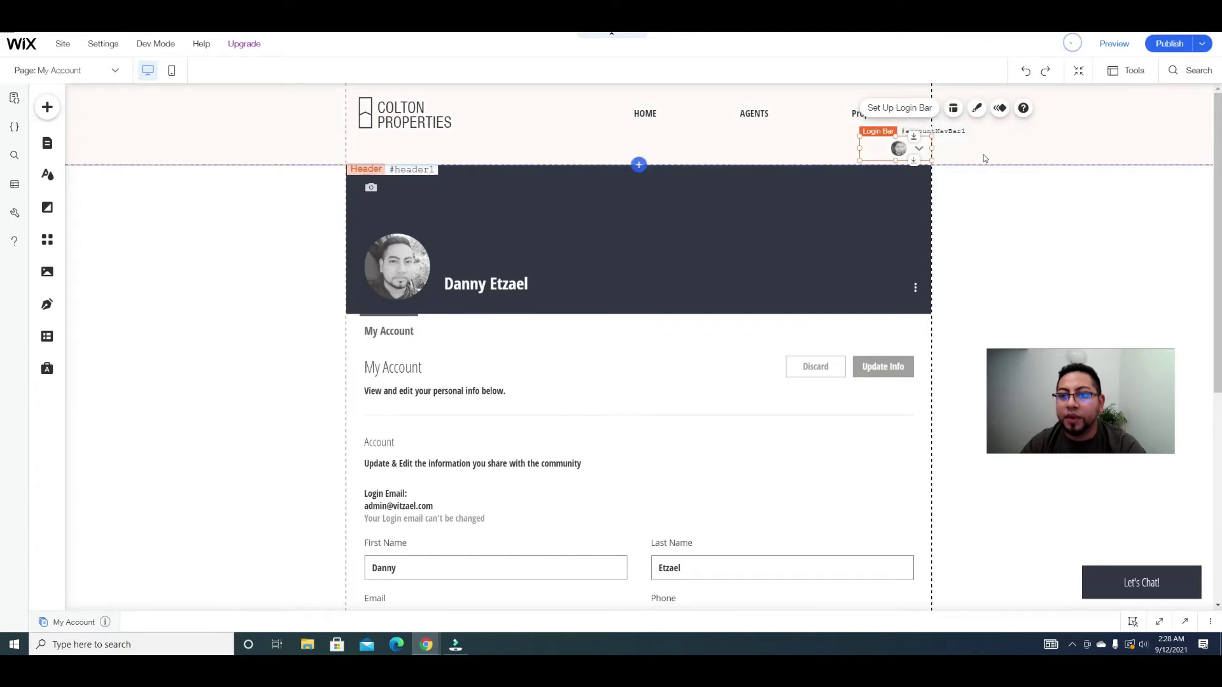
{"action": "left_click", "coordinate": [967, 155]}
{"action": "left_click", "coordinate": [913, 136]}
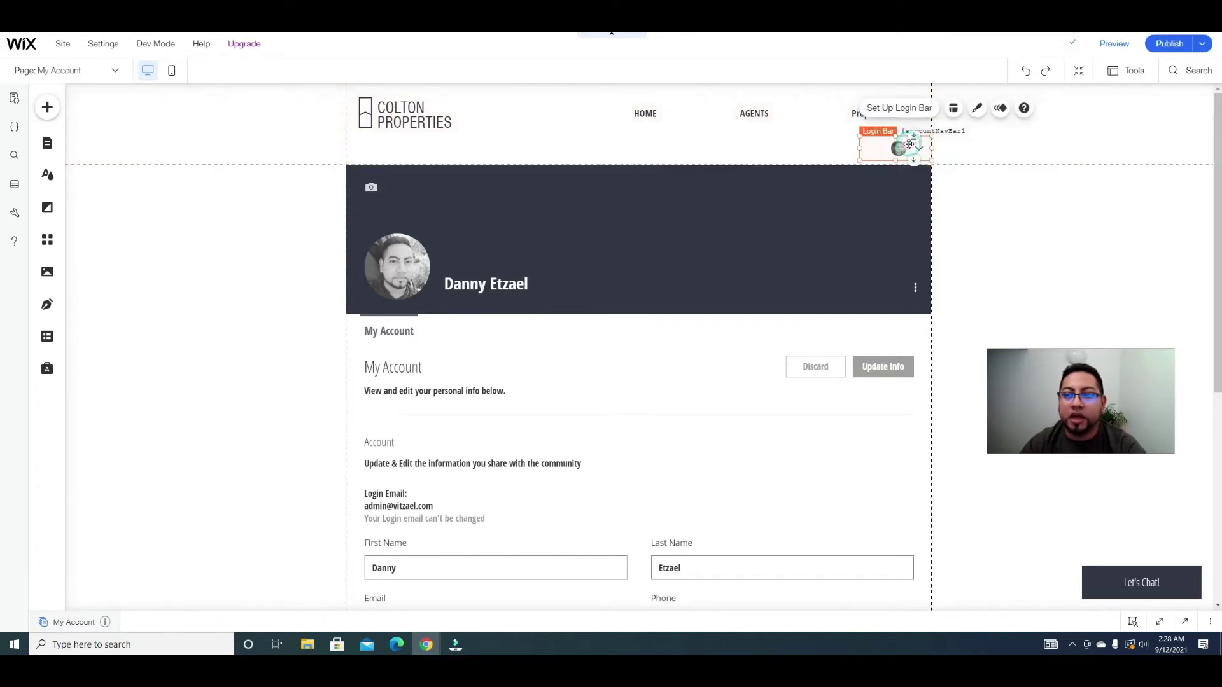
{"action": "scroll", "coordinate": [782, 237], "scroll_direction": "down", "scroll_amount": 3}
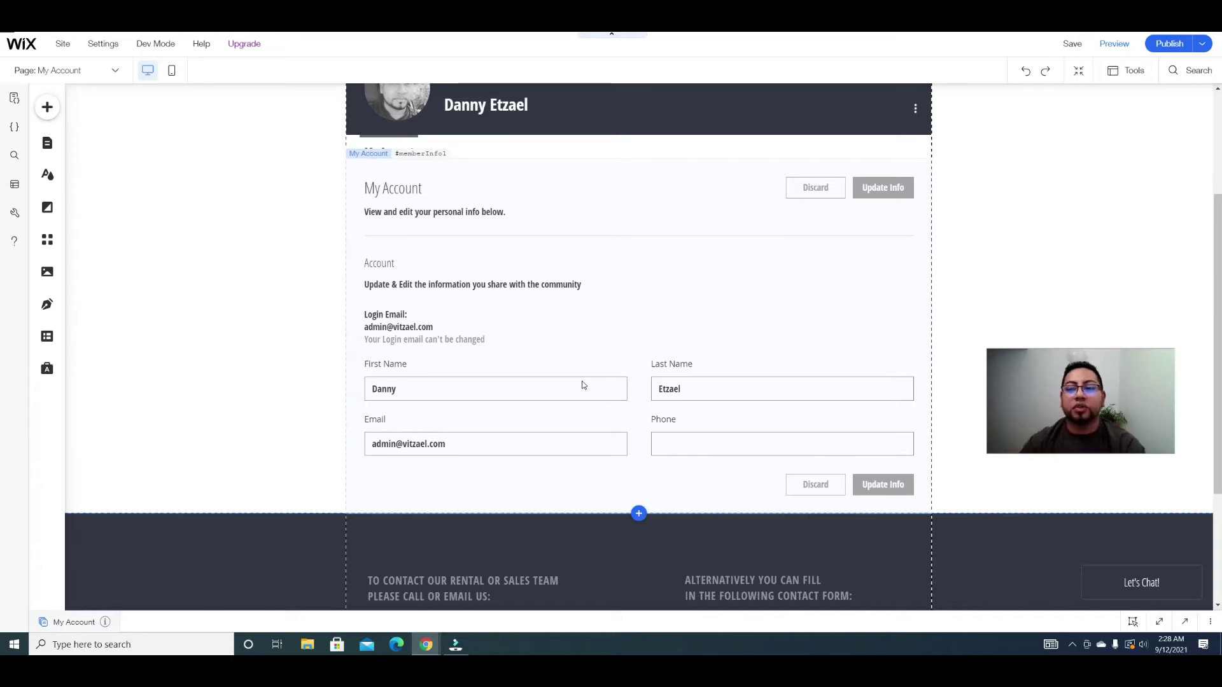
{"action": "scroll", "coordinate": [1038, 245], "scroll_direction": "up", "scroll_amount": 3}
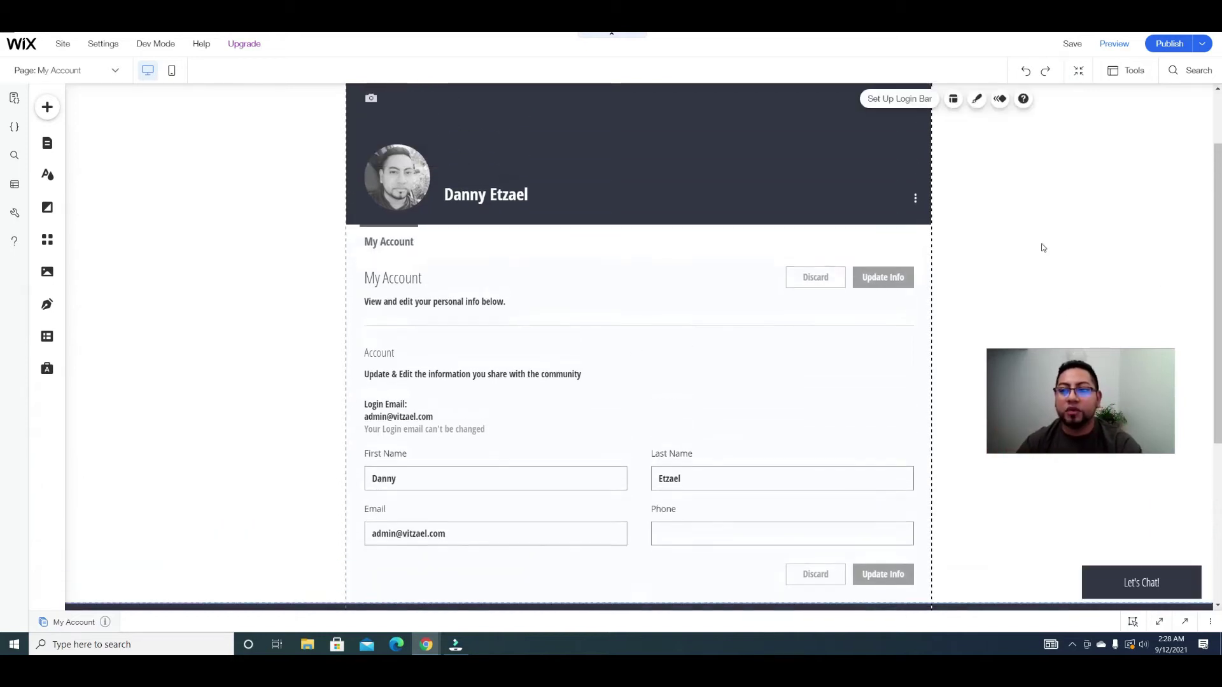
{"action": "left_click", "coordinate": [1015, 260]}
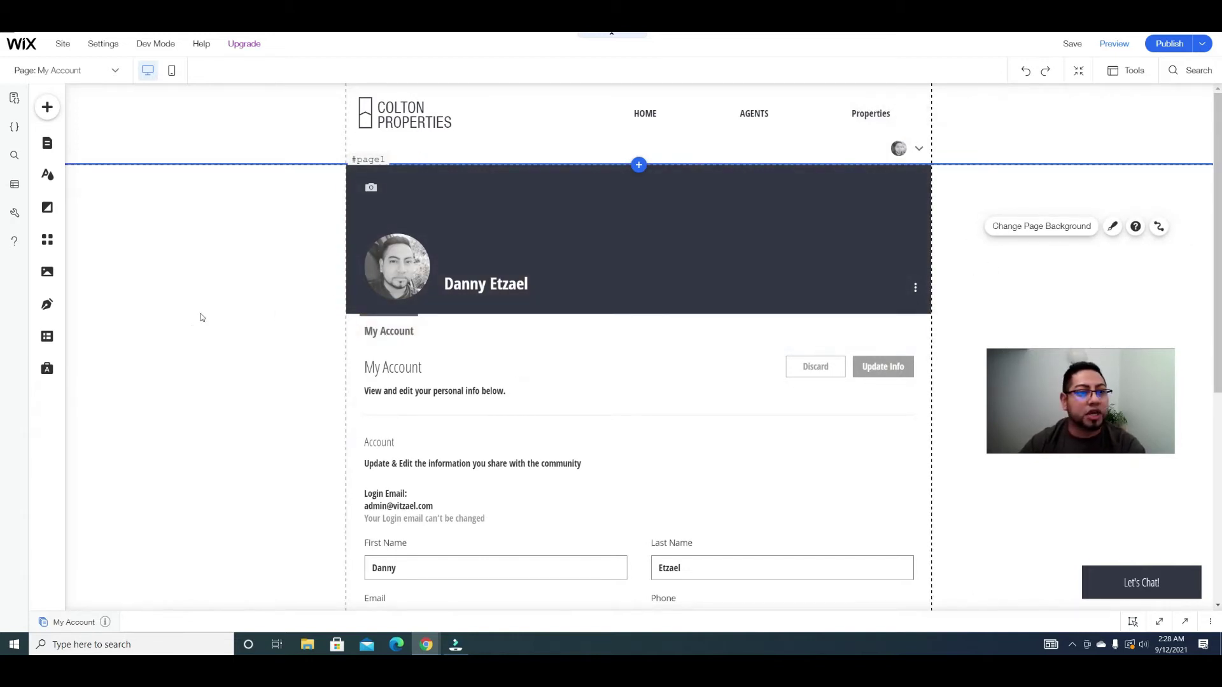
{"action": "mouse_move", "coordinate": [1169, 43]}
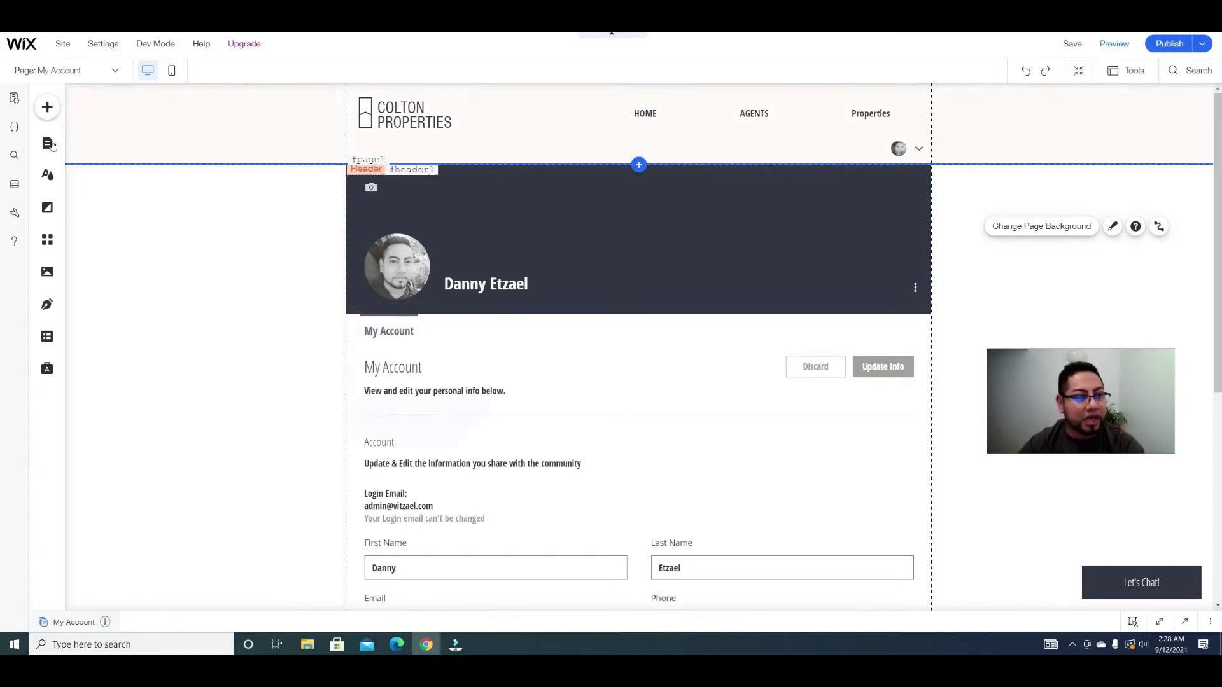
Step: Add a new private member page from the Custom Pages options under Member Pages
{"action": "left_click", "coordinate": [49, 145]}
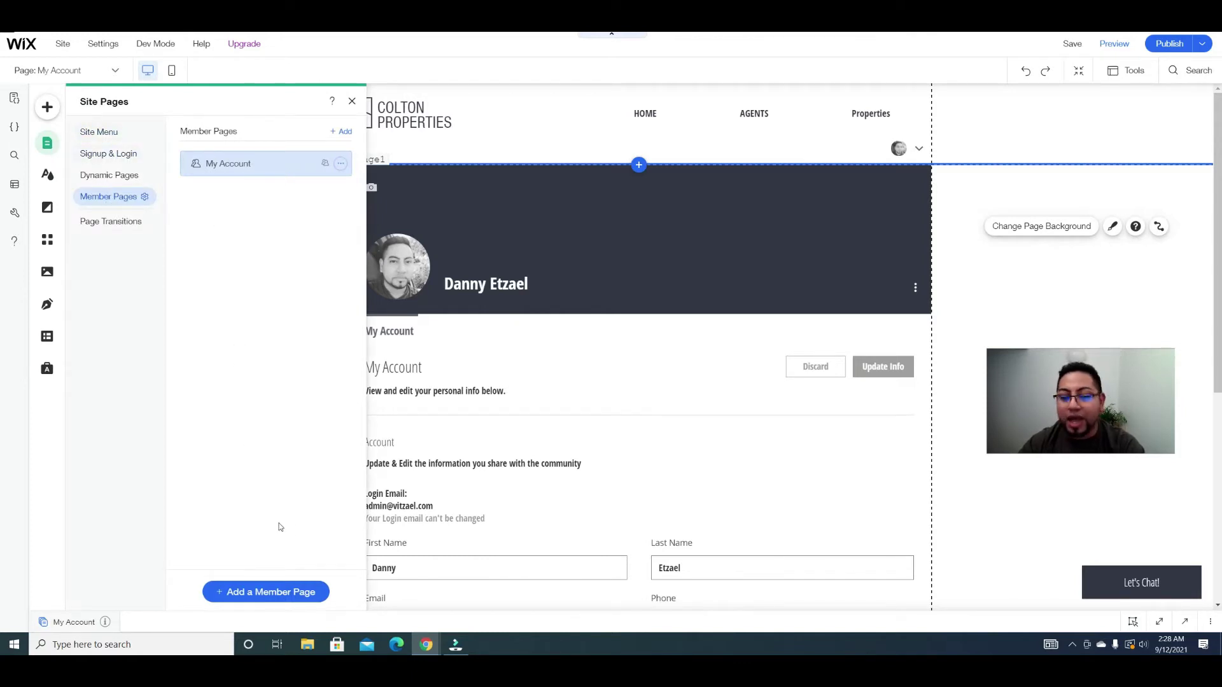
{"action": "left_click", "coordinate": [260, 593]}
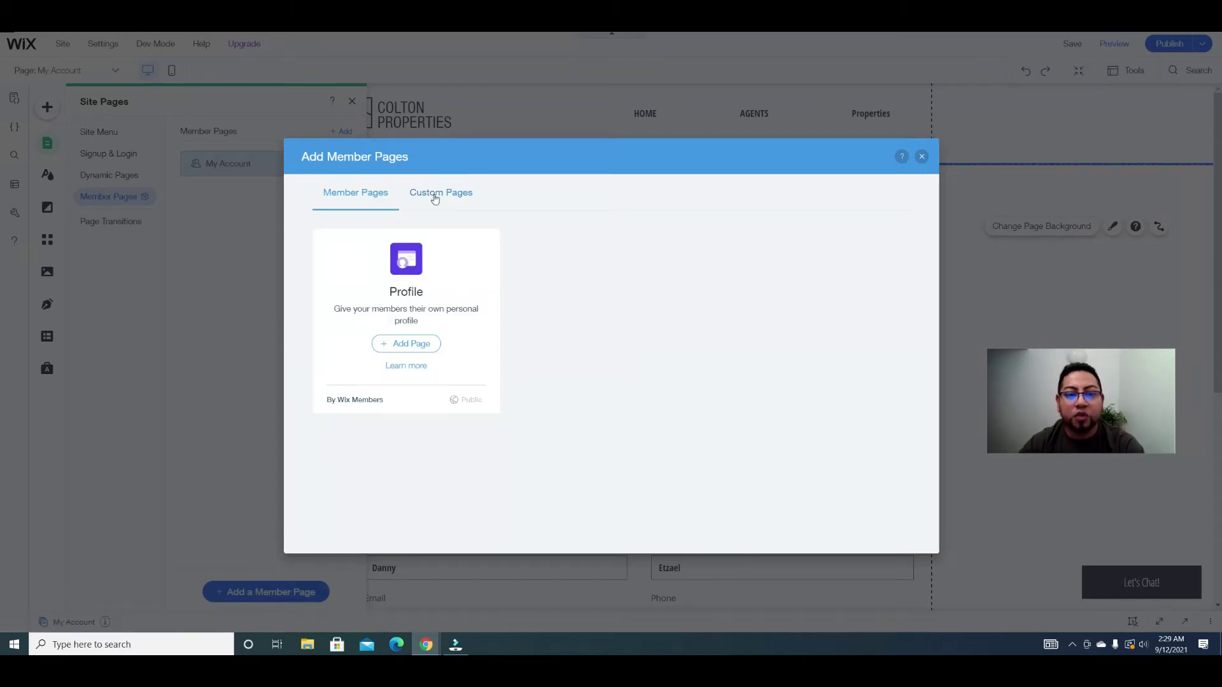
{"action": "left_click", "coordinate": [435, 199]}
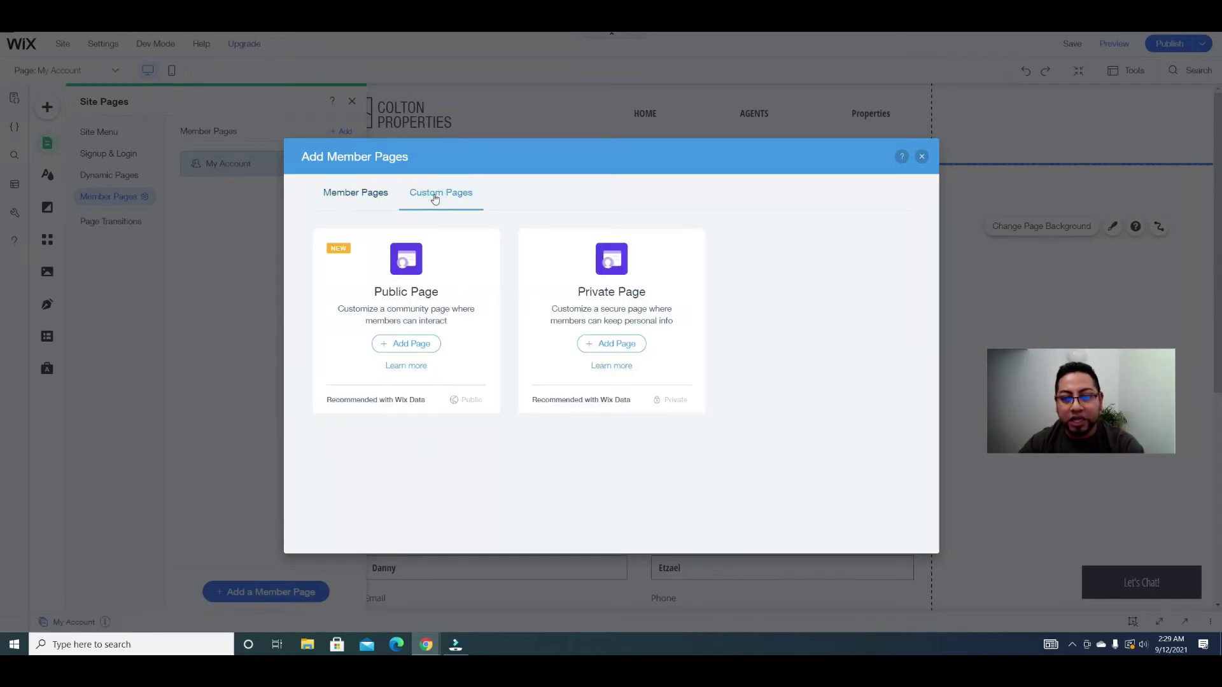
{"action": "left_click", "coordinate": [625, 344]}
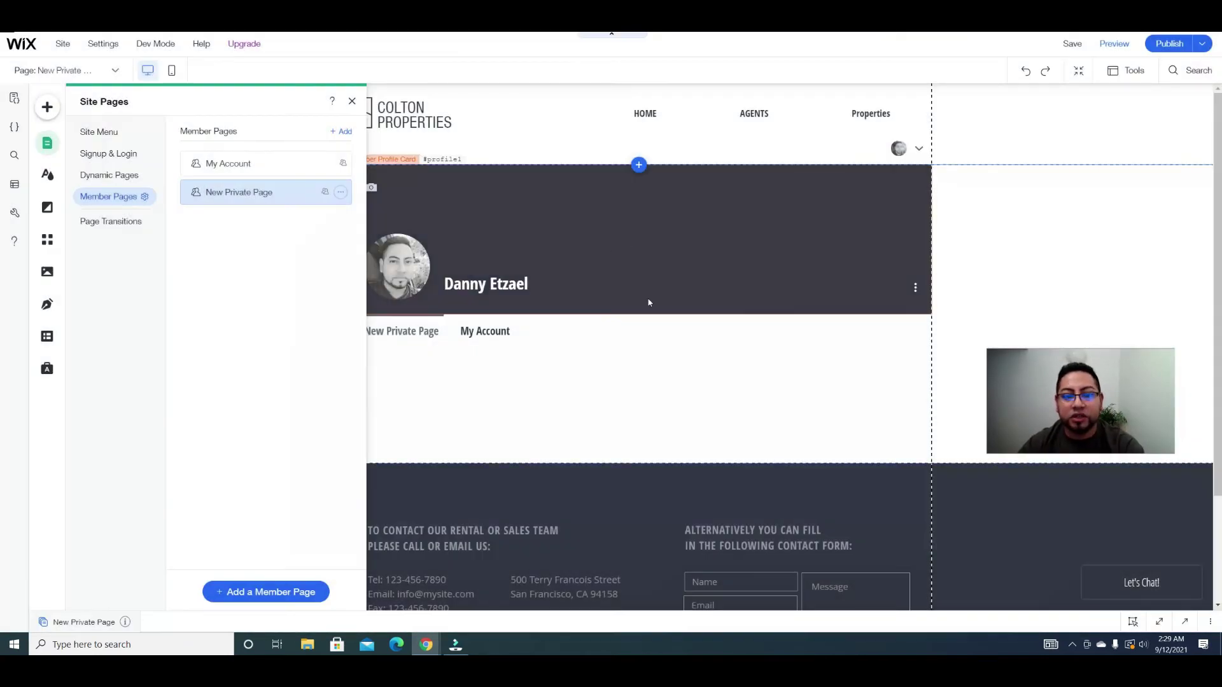
Step: Rename the new private page to 'Add Listing' in its settings and close the pages panels
{"action": "left_click", "coordinate": [341, 192]}
{"action": "left_click", "coordinate": [390, 192]}
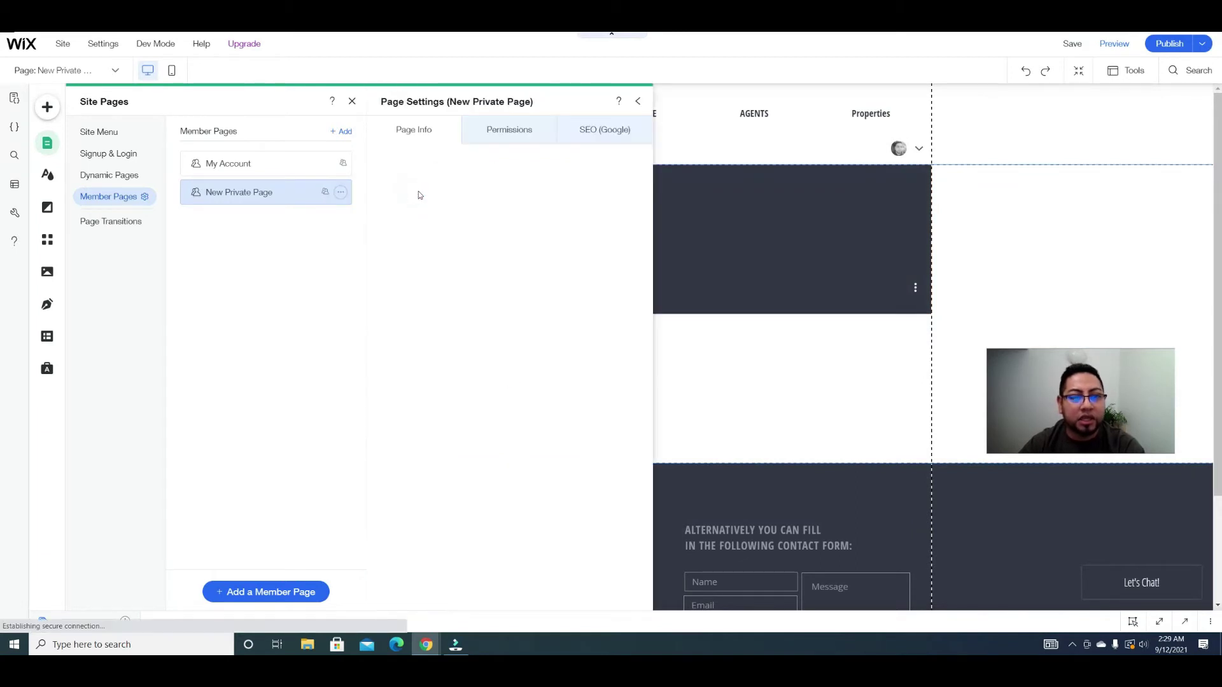
{"action": "type", "text": "Add Lis"}
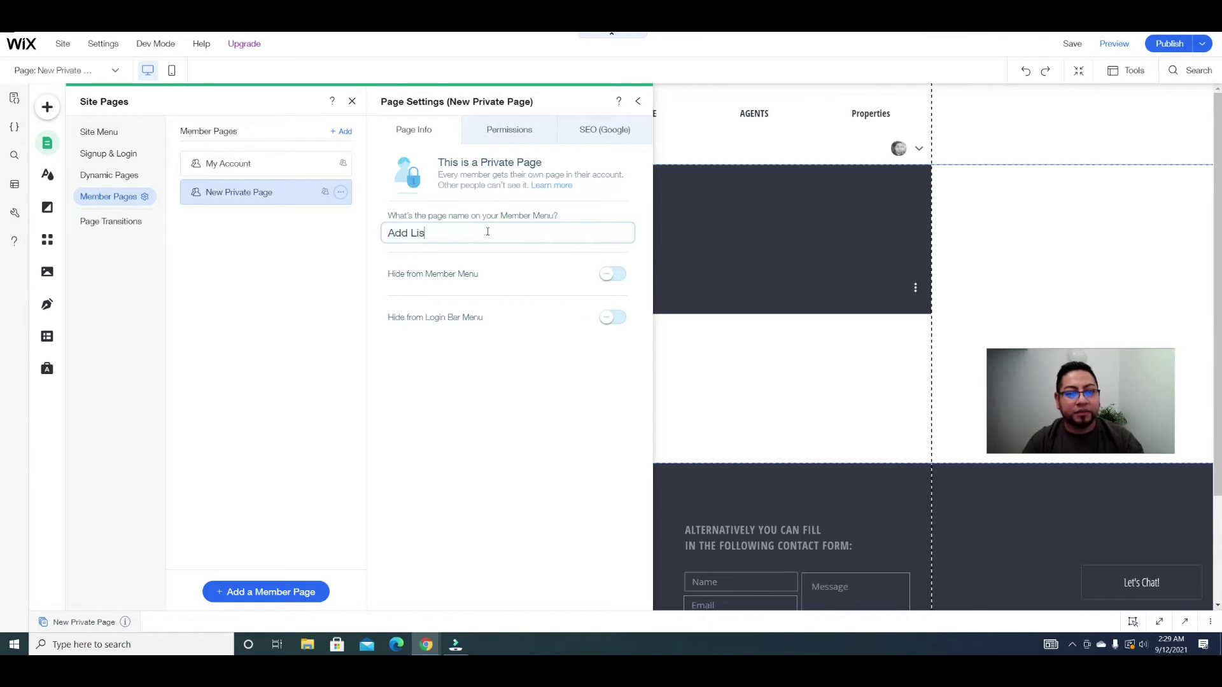
{"action": "type", "text": "ting"}
{"action": "left_click", "coordinate": [474, 417]}
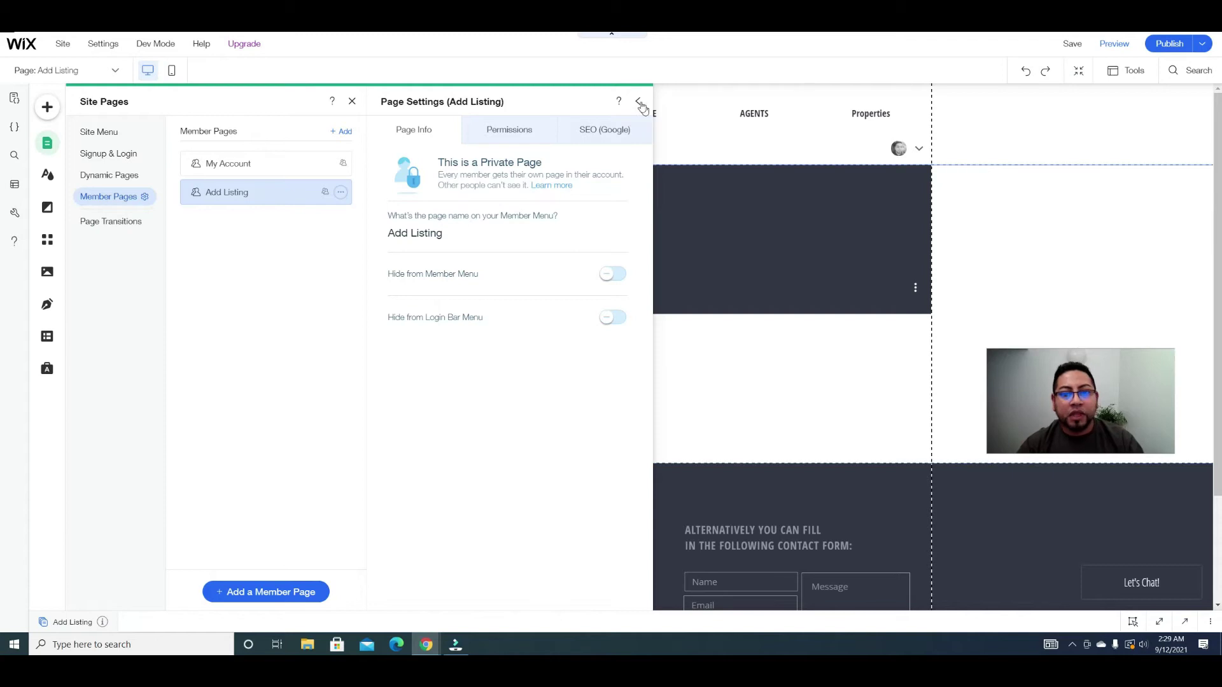
{"action": "left_click", "coordinate": [637, 102]}
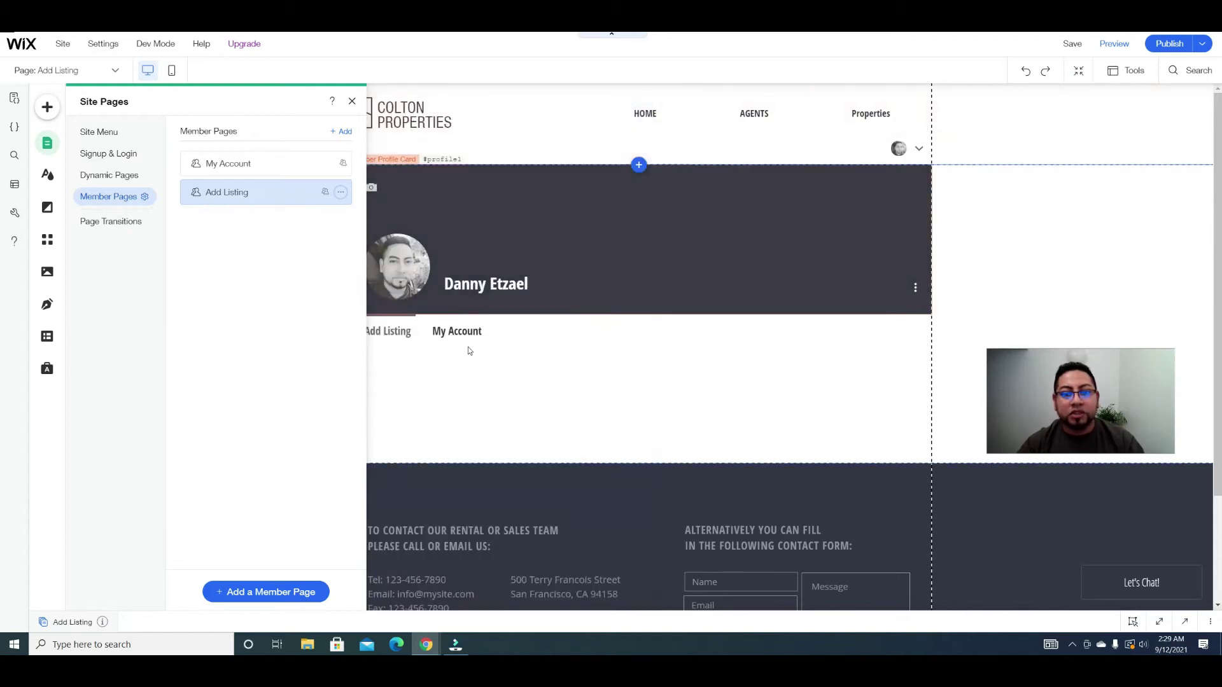
{"action": "left_click", "coordinate": [639, 360]}
Step: Make the Add Listing page taller and drag a title text element onto it
{"action": "scroll", "coordinate": [675, 369], "scroll_direction": "down", "scroll_amount": 2}
{"action": "left_click_drag", "start_coordinate": [682, 325], "coordinate": [684, 594]}
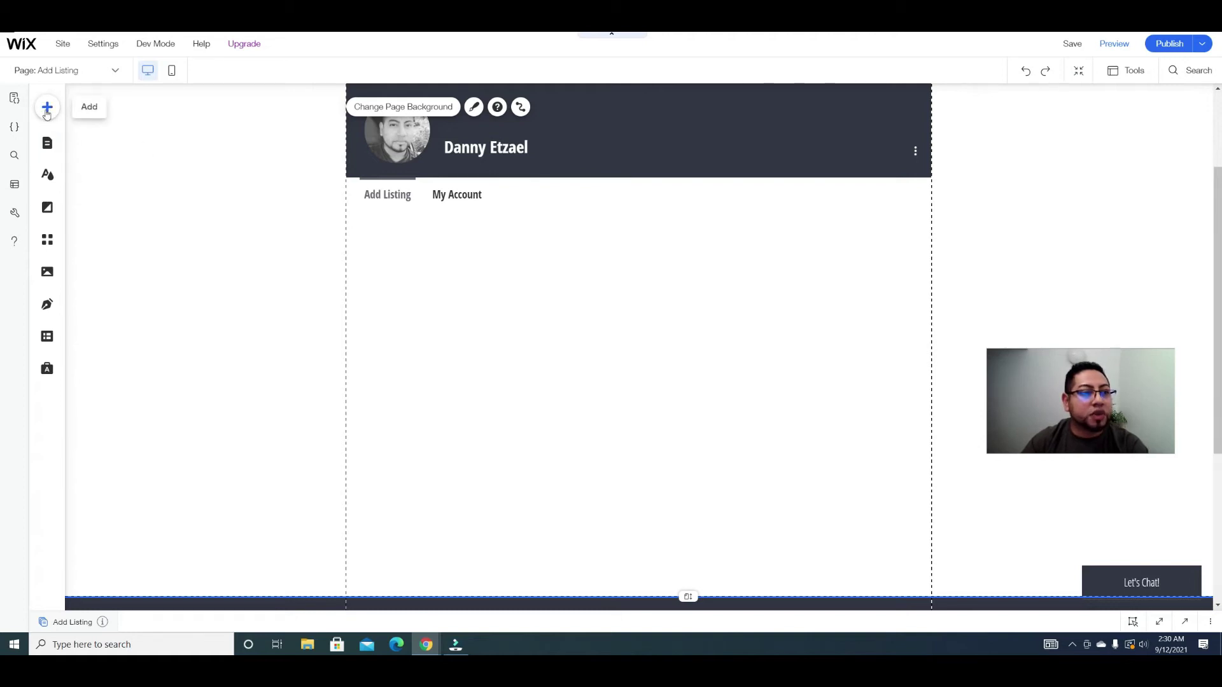
{"action": "left_click", "coordinate": [47, 108]}
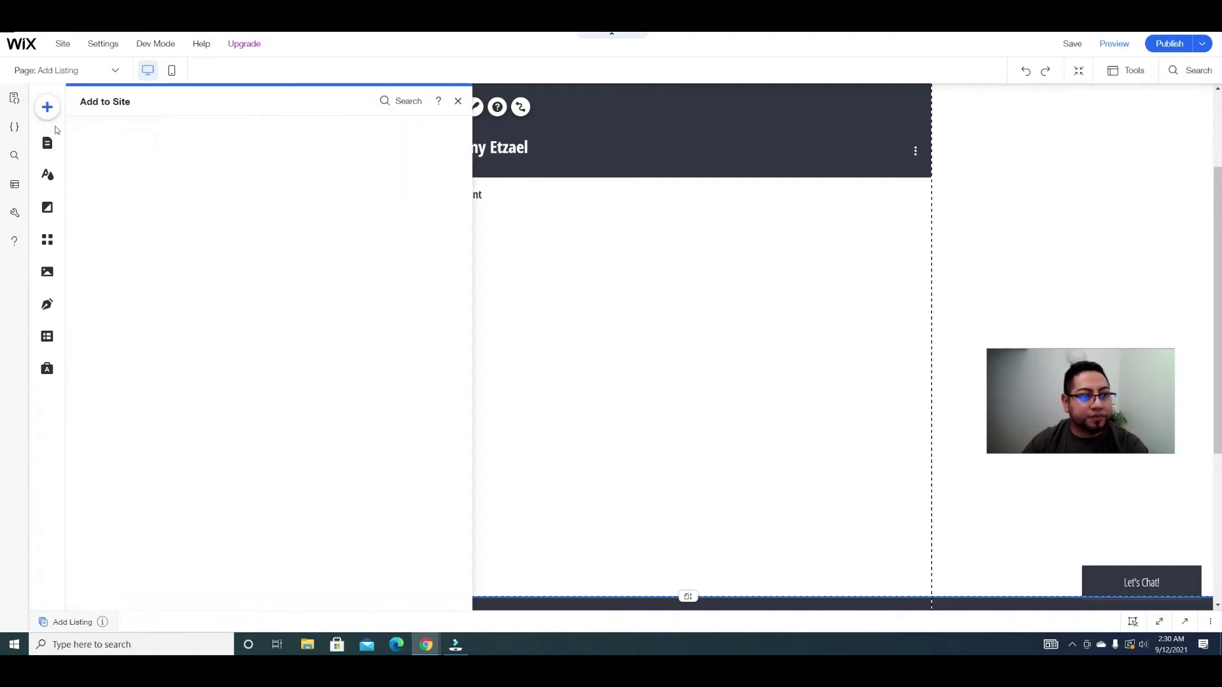
{"action": "left_click", "coordinate": [89, 176]}
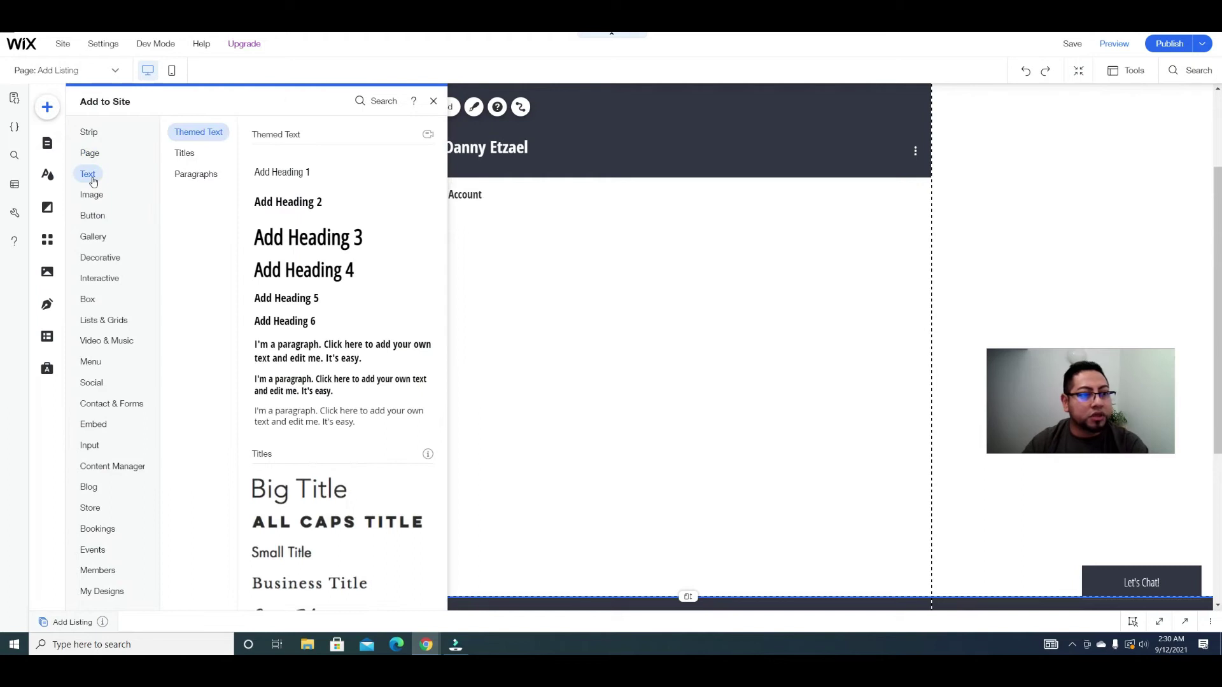
{"action": "scroll", "coordinate": [318, 408], "scroll_direction": "down", "scroll_amount": 4}
{"action": "scroll", "coordinate": [319, 408], "scroll_direction": "down", "scroll_amount": 6}
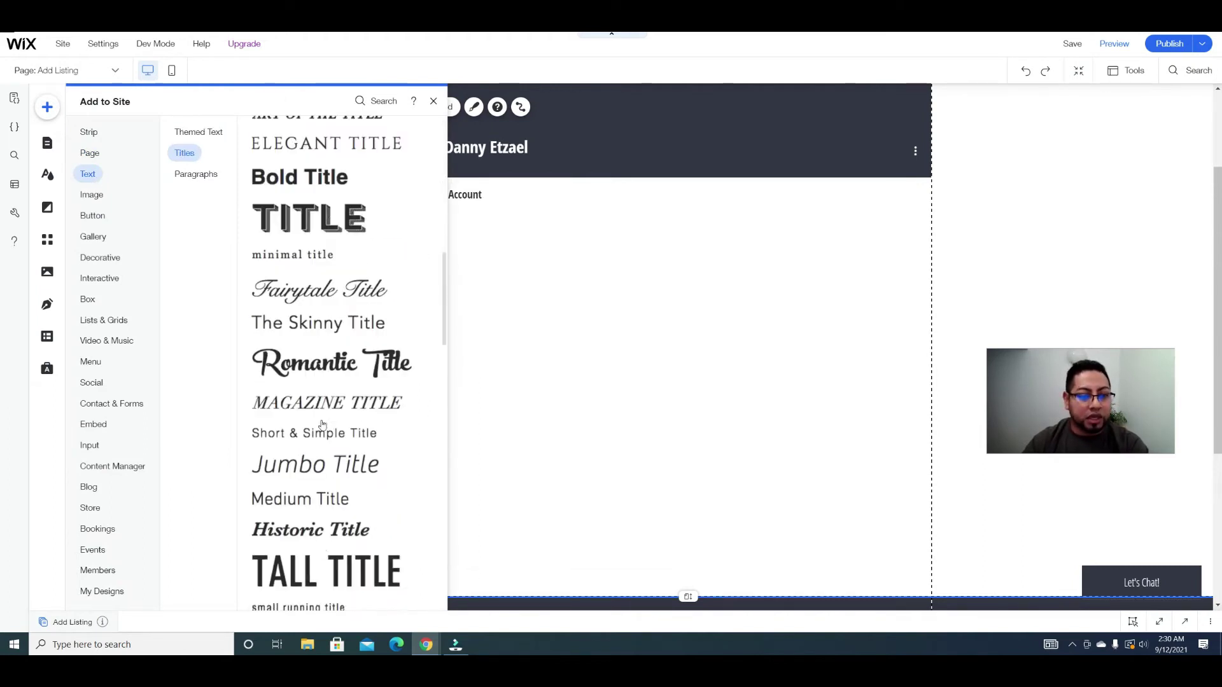
{"action": "scroll", "coordinate": [321, 424], "scroll_direction": "down", "scroll_amount": 2}
{"action": "left_click_drag", "start_coordinate": [321, 376], "coordinate": [411, 251]}
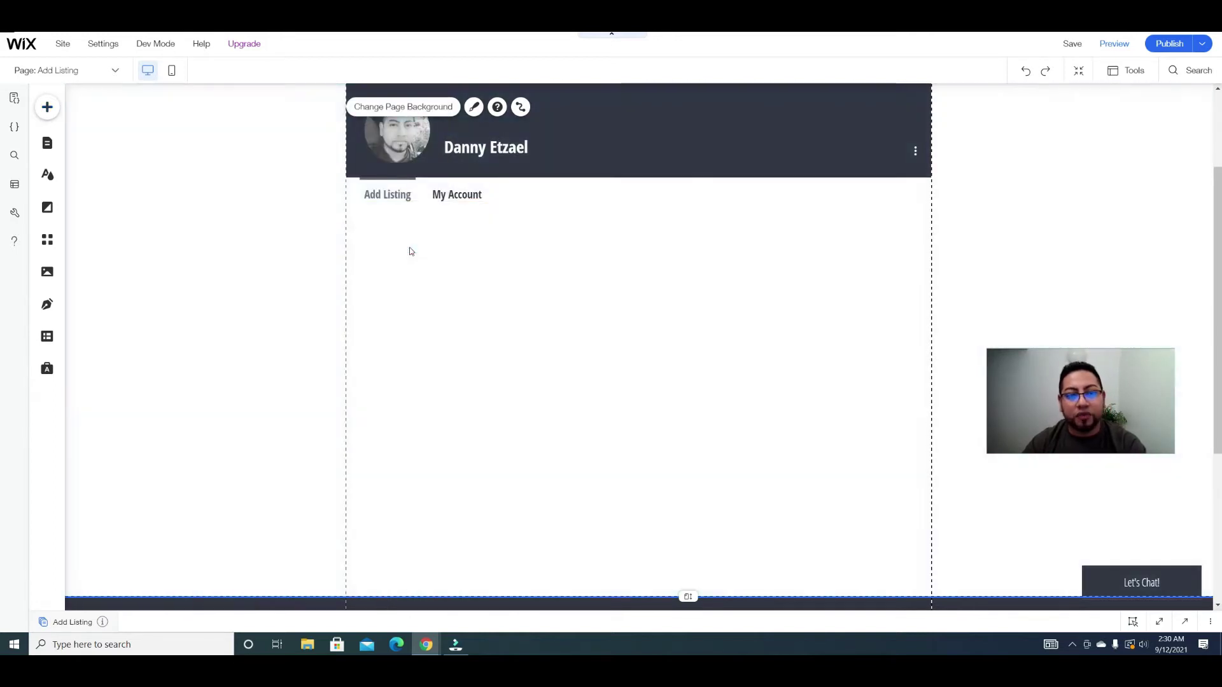
Step: Change the new title's text to 'Contact Information', widening its text box
{"action": "left_click", "coordinate": [378, 202]}
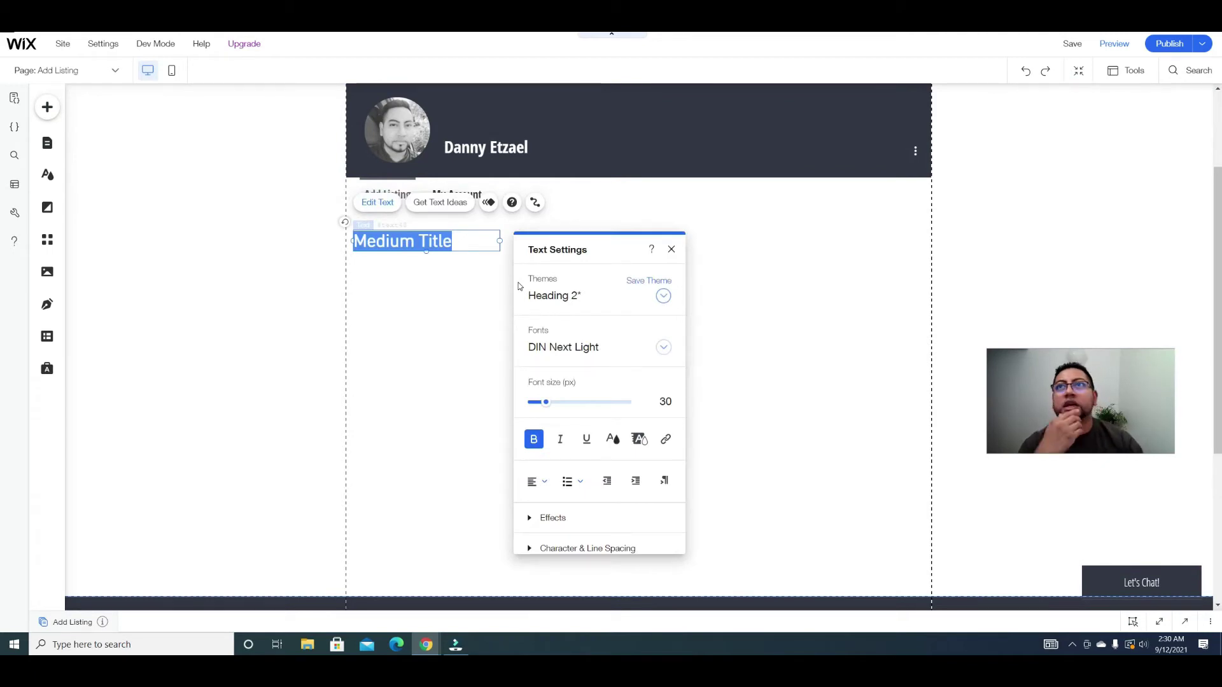
{"action": "type", "text": "Realtor"}
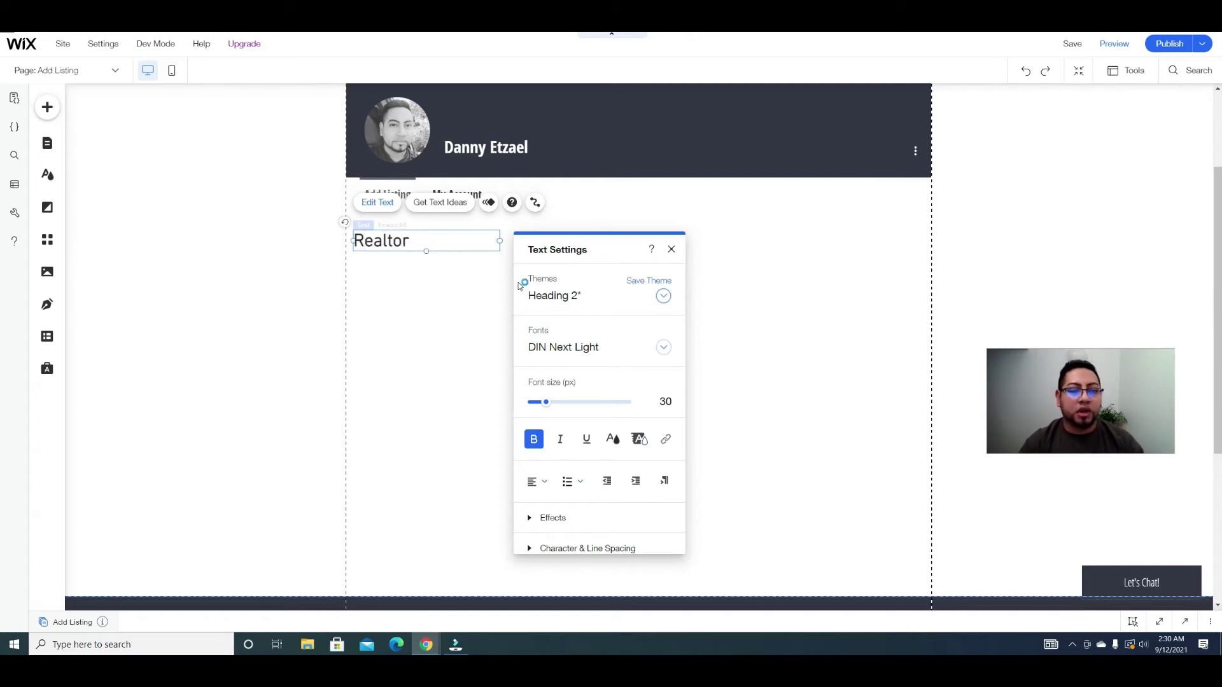
{"action": "type", "text": " Contact"}
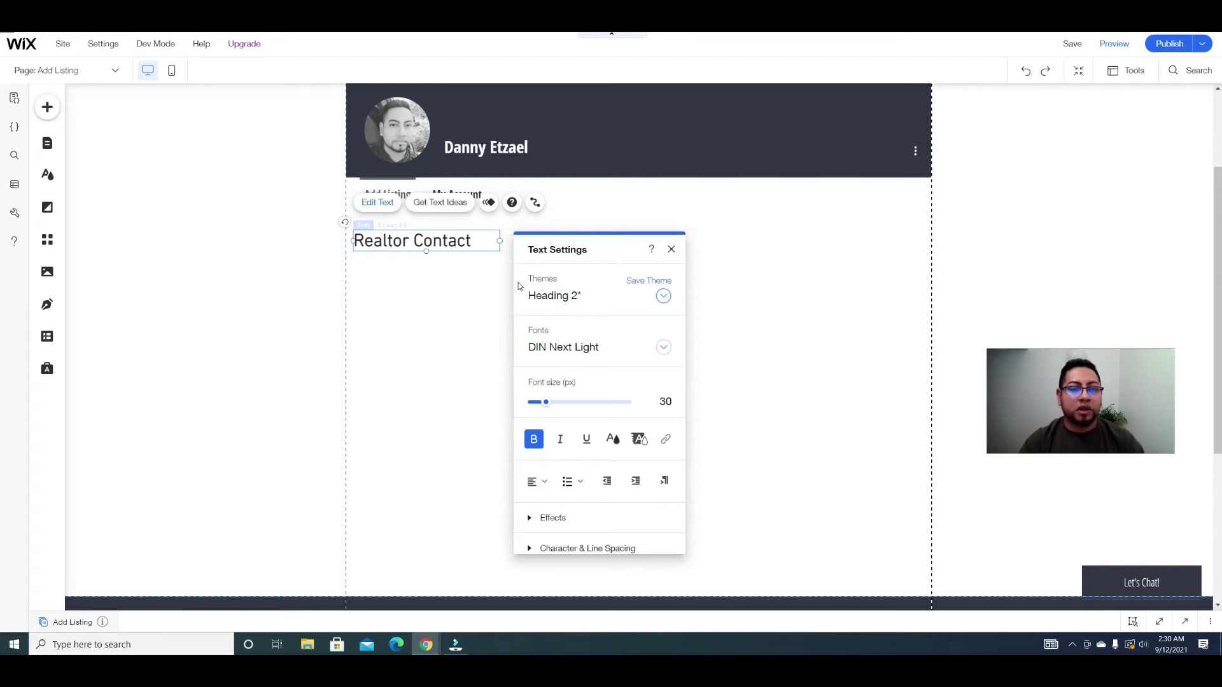
{"action": "key", "text": "BackSpace"}
{"action": "key", "text": "BackSpace"}
{"action": "key", "text": "BackSpace"}
{"action": "key", "text": "BackSpace"}
{"action": "key", "text": "BackSpace"}
{"action": "key", "text": "BackSpace"}
{"action": "key", "text": "BackSpace"}
{"action": "key", "text": "BackSpace"}
{"action": "key", "text": "BackSpace"}
{"action": "key", "text": "BackSpace"}
{"action": "key", "text": "BackSpace"}
{"action": "key", "text": "BackSpace"}
{"action": "key", "text": "BackSpace"}
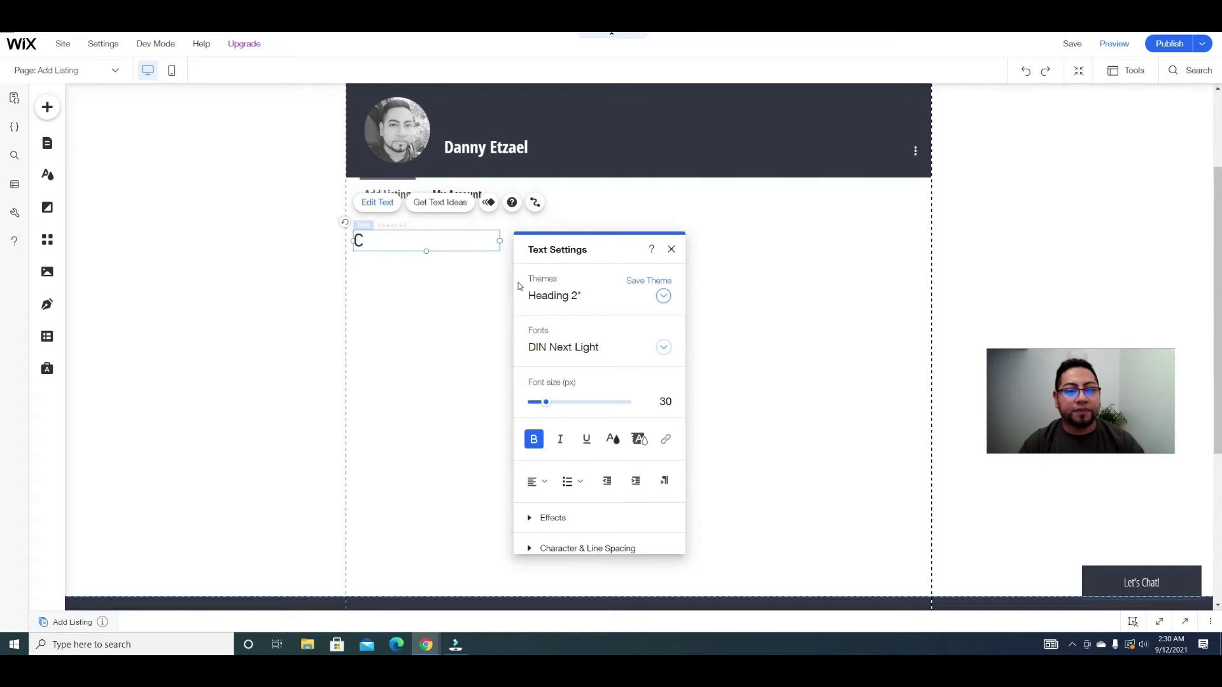
{"action": "type", "text": "Contact"}
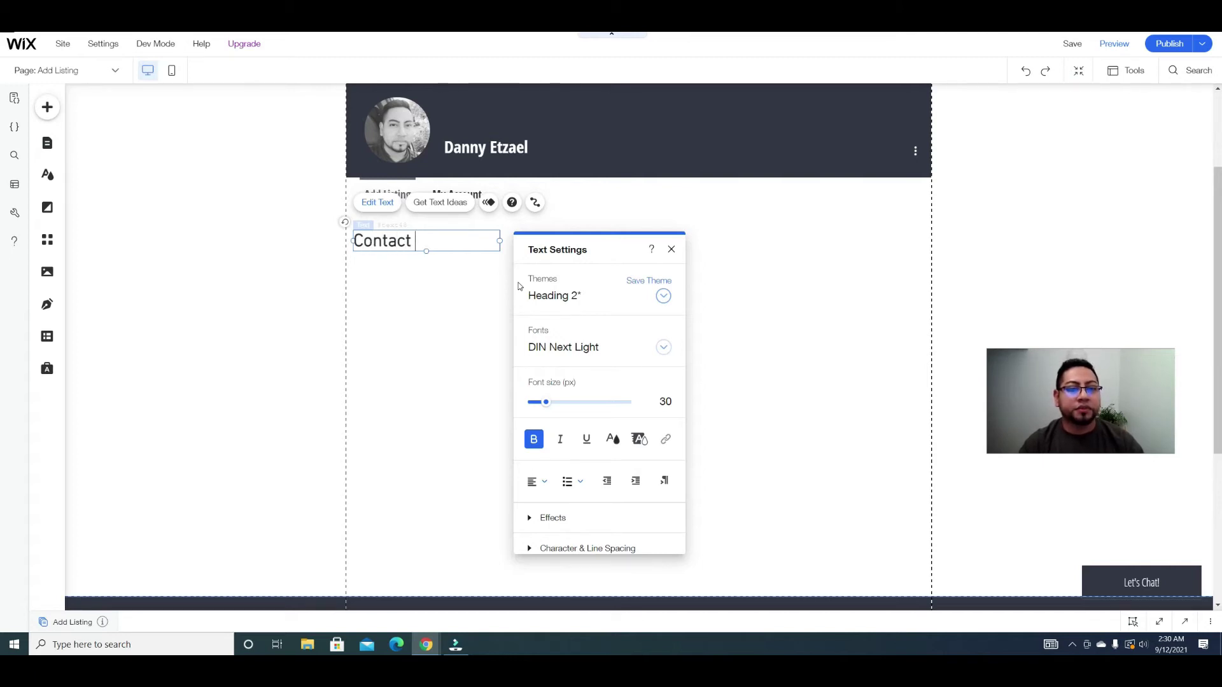
{"action": "type", "text": " Informati"}
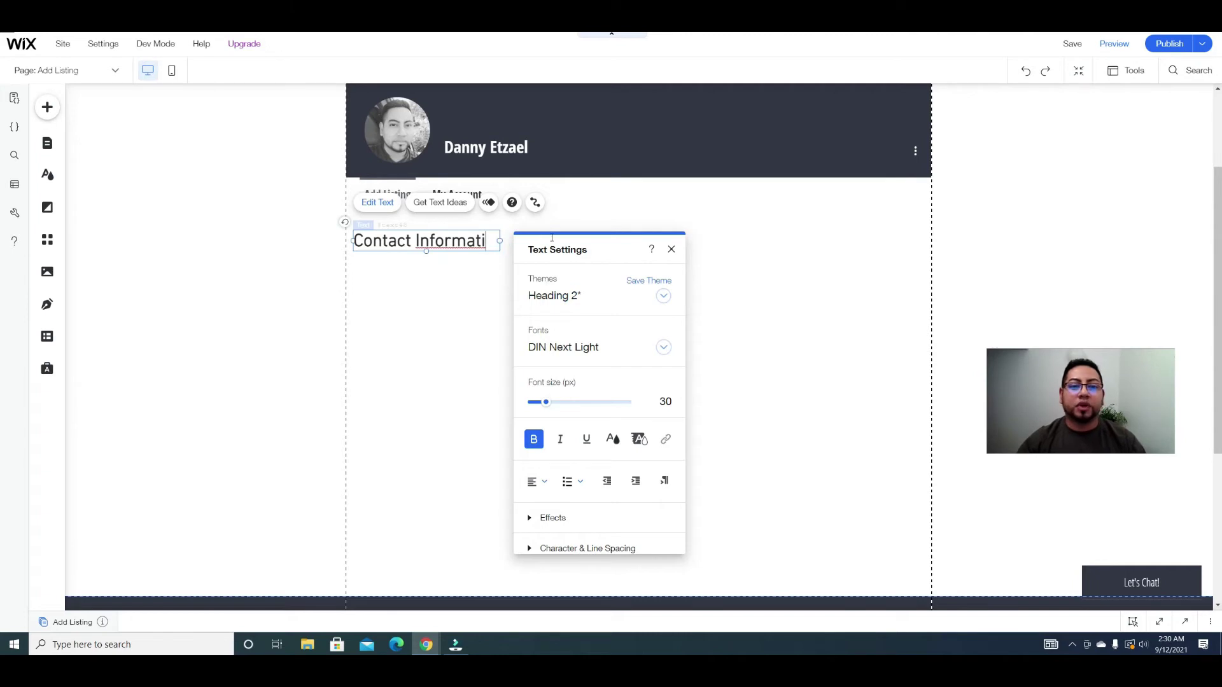
{"action": "left_click_drag", "start_coordinate": [500, 241], "coordinate": [541, 244]}
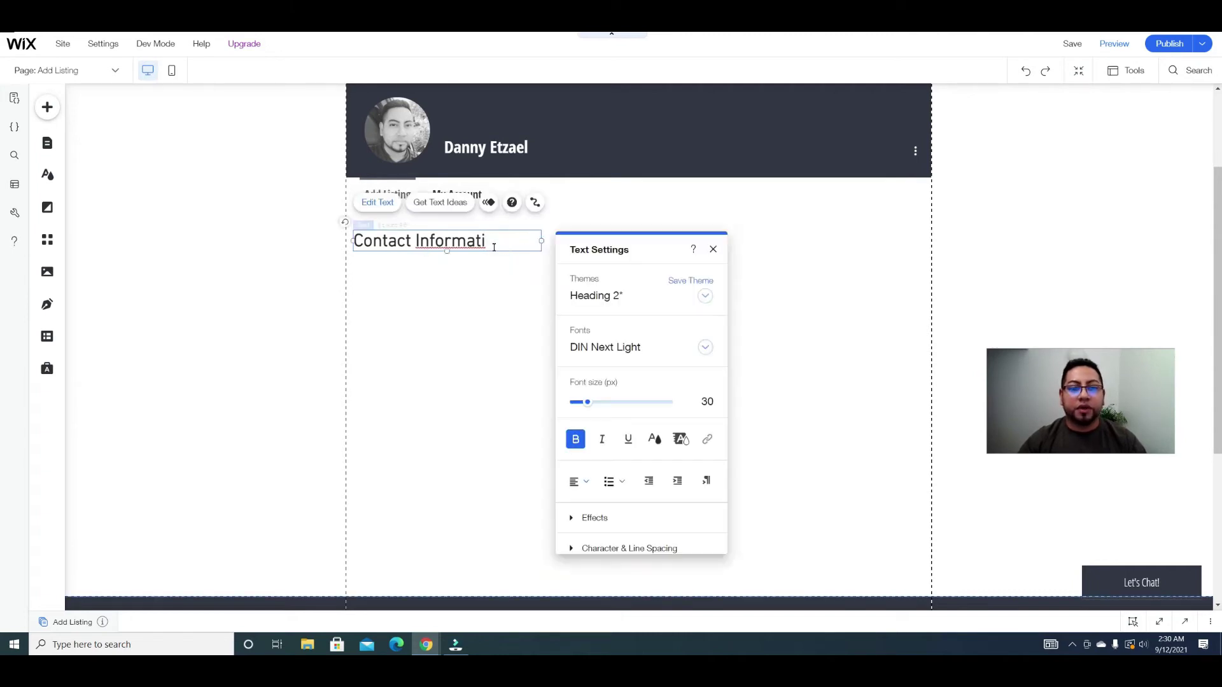
{"action": "type", "text": "on"}
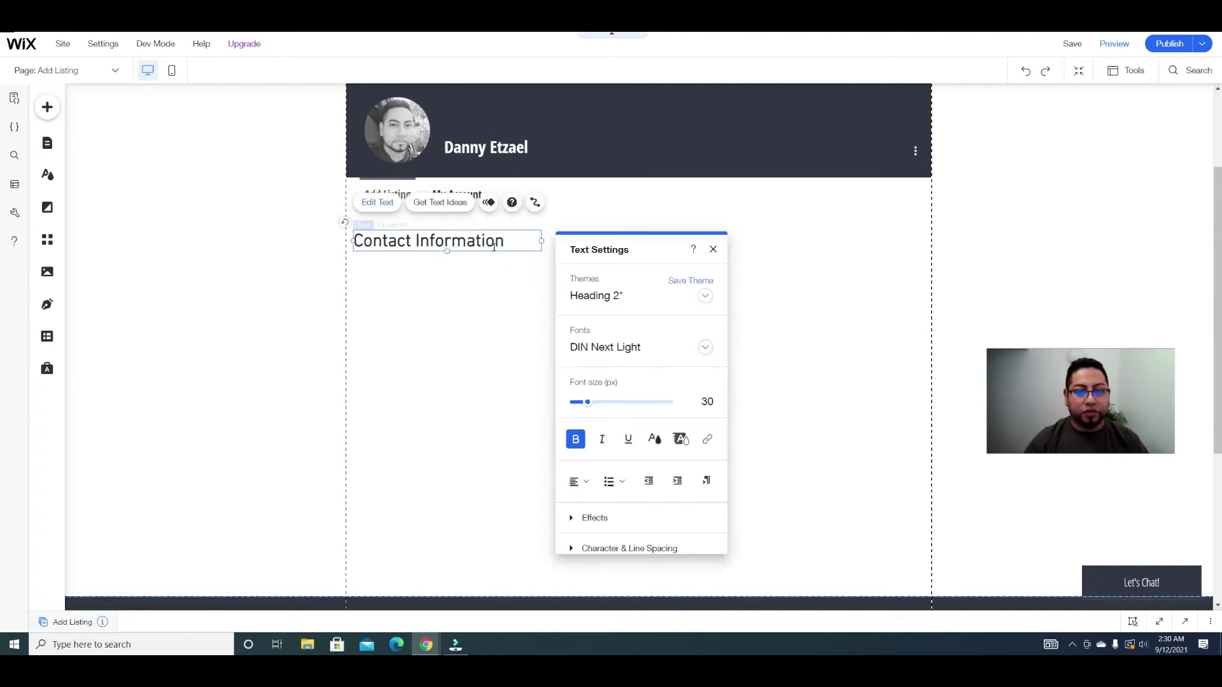
{"action": "left_click", "coordinate": [498, 297]}
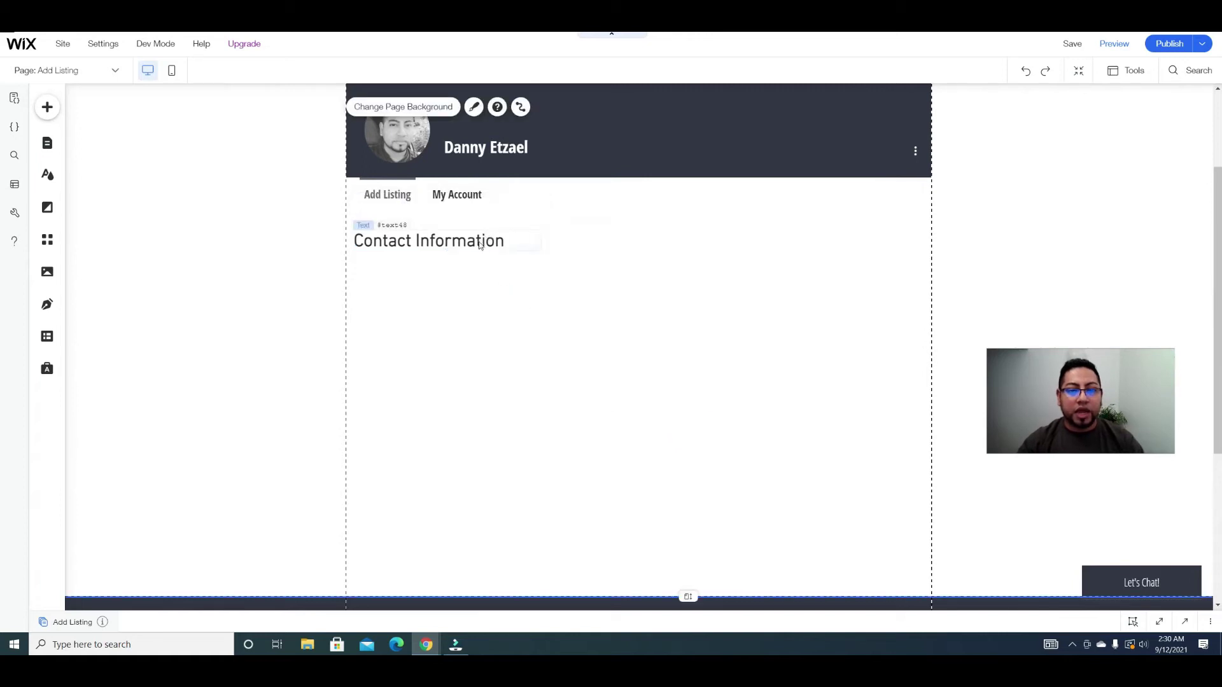
{"action": "left_click", "coordinate": [480, 246]}
Step: Duplicate the Contact Information heading, move the copy lower, and change its text to 'Listings'
{"action": "key", "text": "ctrl+d"}
{"action": "left_click_drag", "start_coordinate": [481, 255], "coordinate": [467, 418]}
{"action": "left_click", "coordinate": [390, 376]}
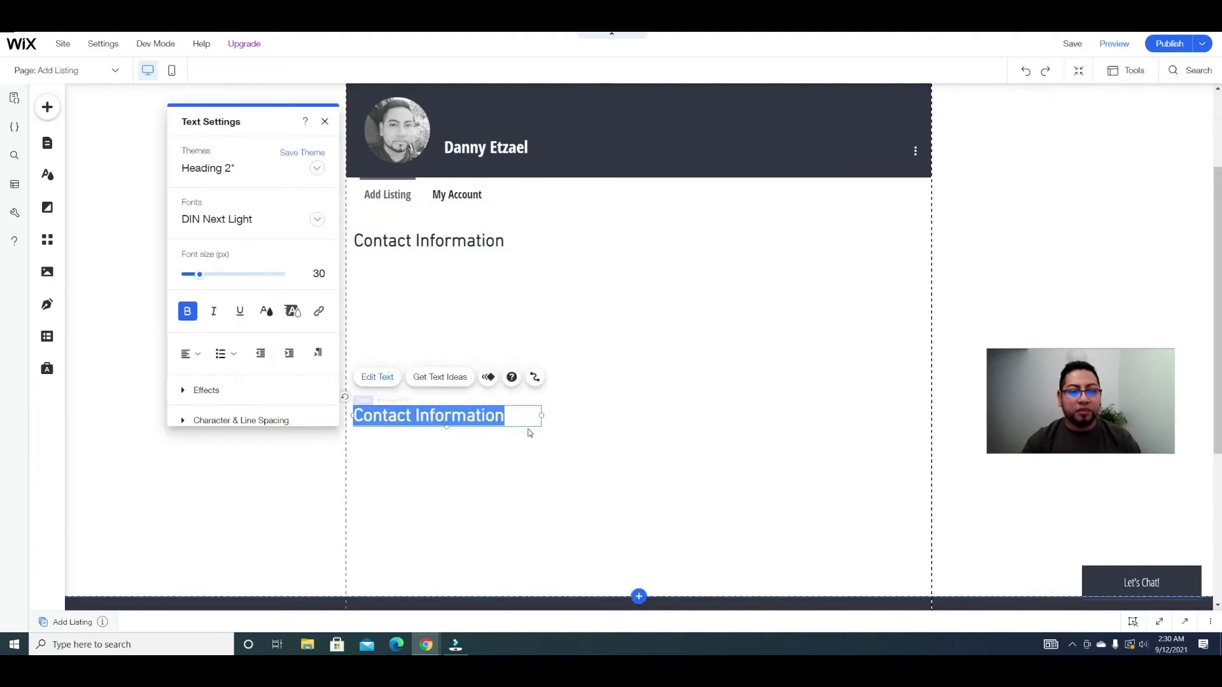
{"action": "type", "text": "Edit"}
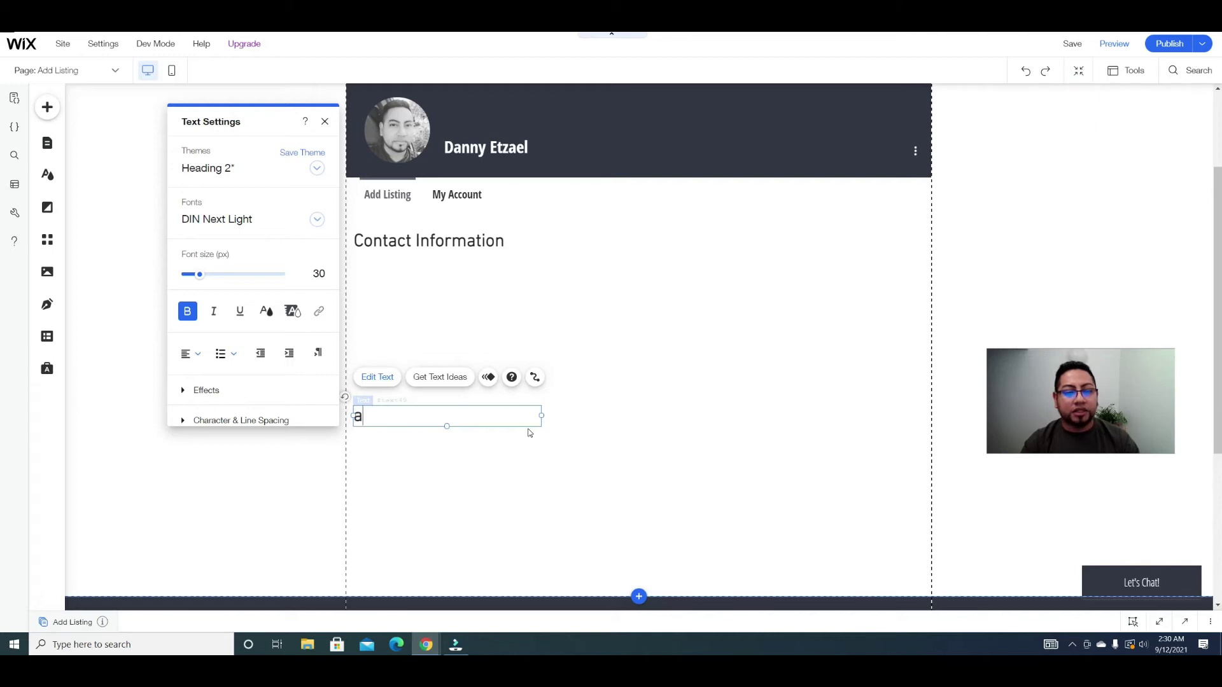
{"action": "type", "text": "Listings"}
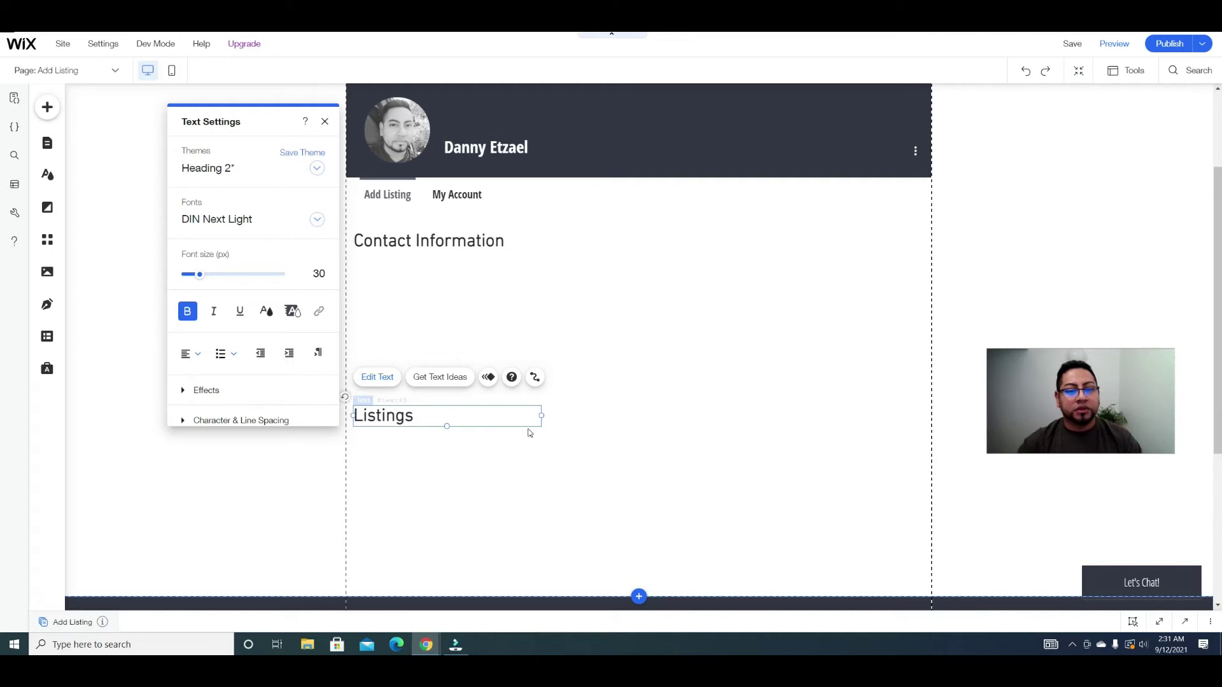
{"action": "left_click", "coordinate": [696, 415]}
Step: Extend the page height to push the footer further down, then bring up the Add elements panel
{"action": "scroll", "coordinate": [696, 414], "scroll_direction": "down", "scroll_amount": 3}
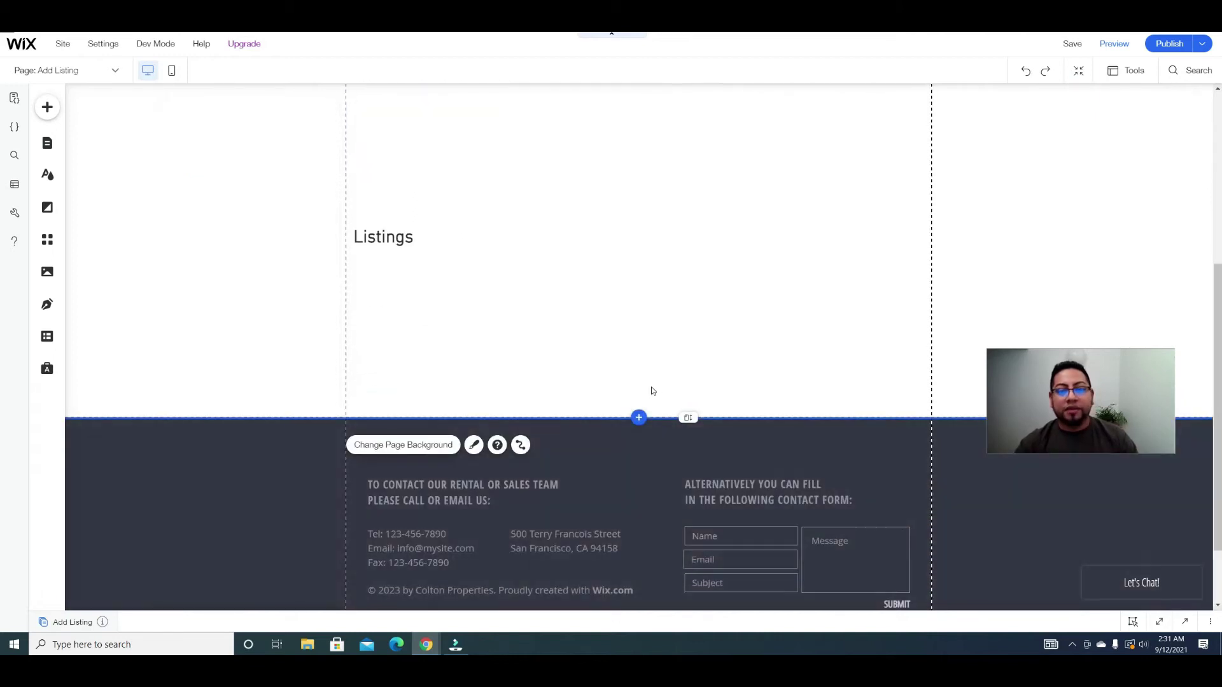
{"action": "left_click_drag", "start_coordinate": [690, 415], "coordinate": [700, 600]}
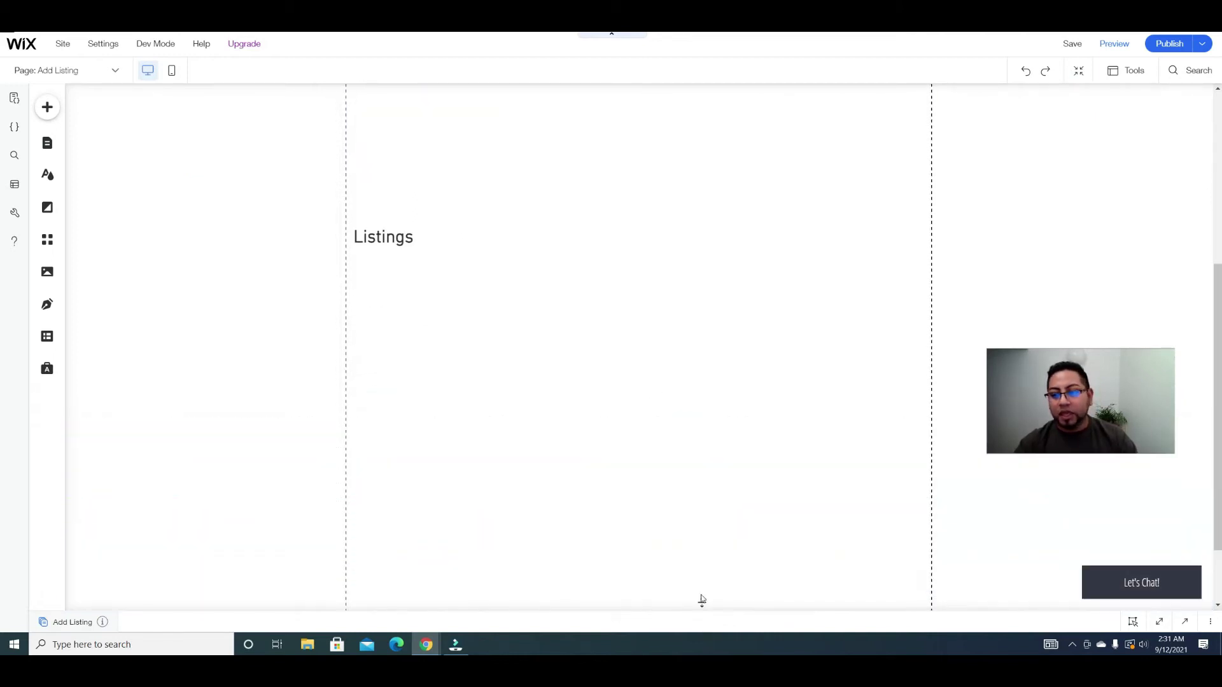
{"action": "scroll", "coordinate": [686, 500], "scroll_direction": "up", "scroll_amount": 1}
{"action": "scroll", "coordinate": [686, 501], "scroll_direction": "up", "scroll_amount": 3}
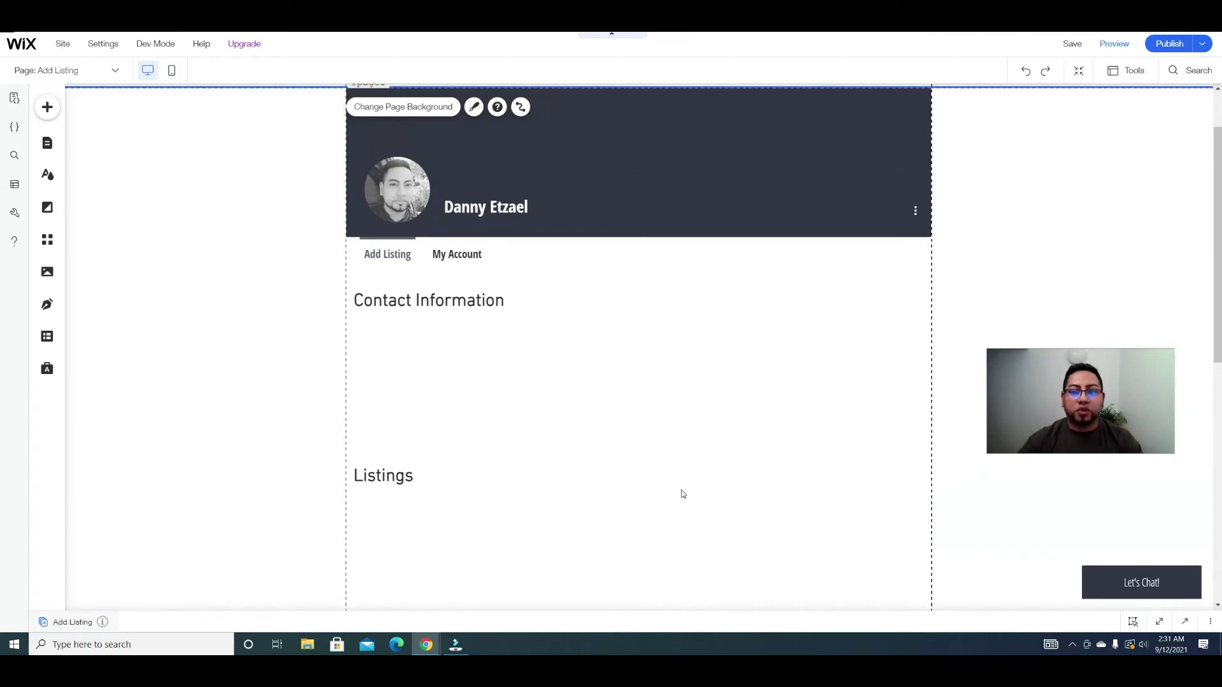
{"action": "scroll", "coordinate": [676, 502], "scroll_direction": "down", "scroll_amount": 3}
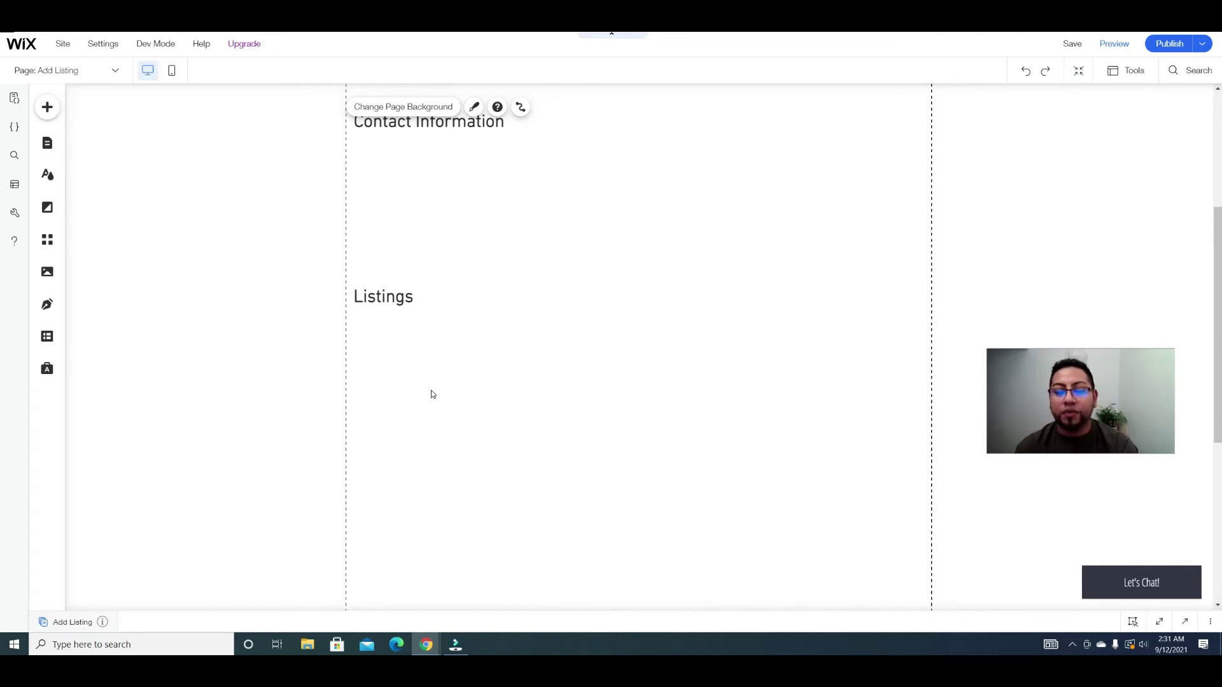
{"action": "scroll", "coordinate": [431, 395], "scroll_direction": "up", "scroll_amount": 4}
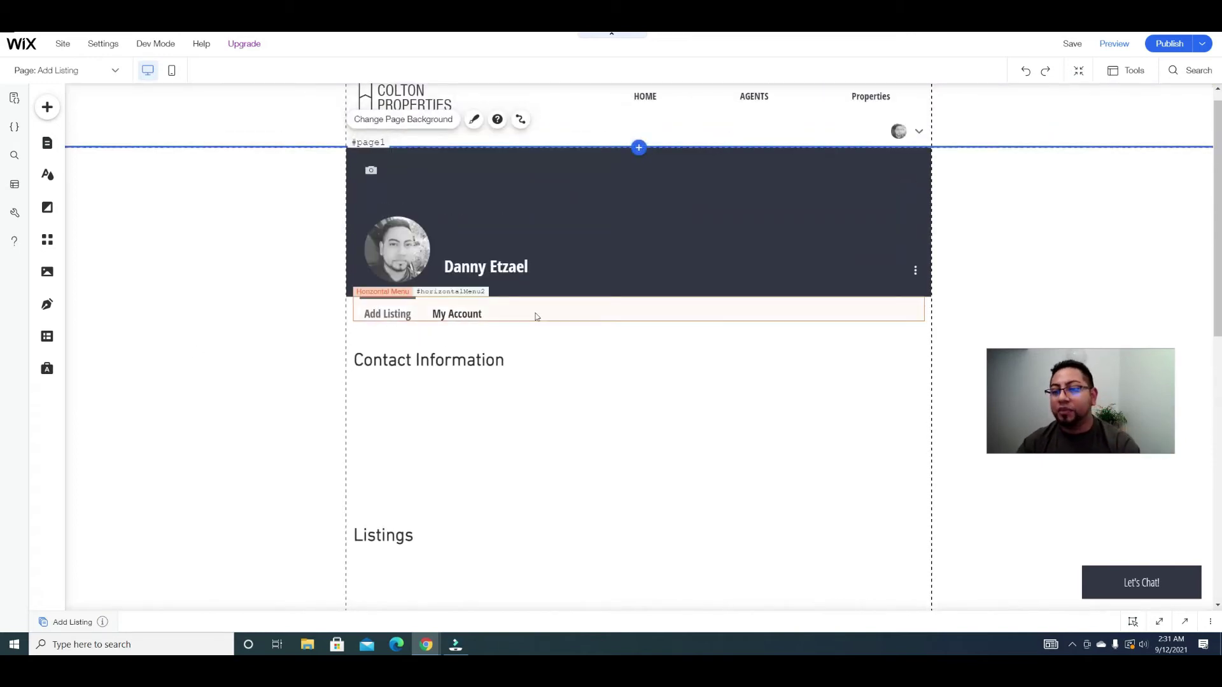
{"action": "scroll", "coordinate": [536, 315], "scroll_direction": "down", "scroll_amount": 4}
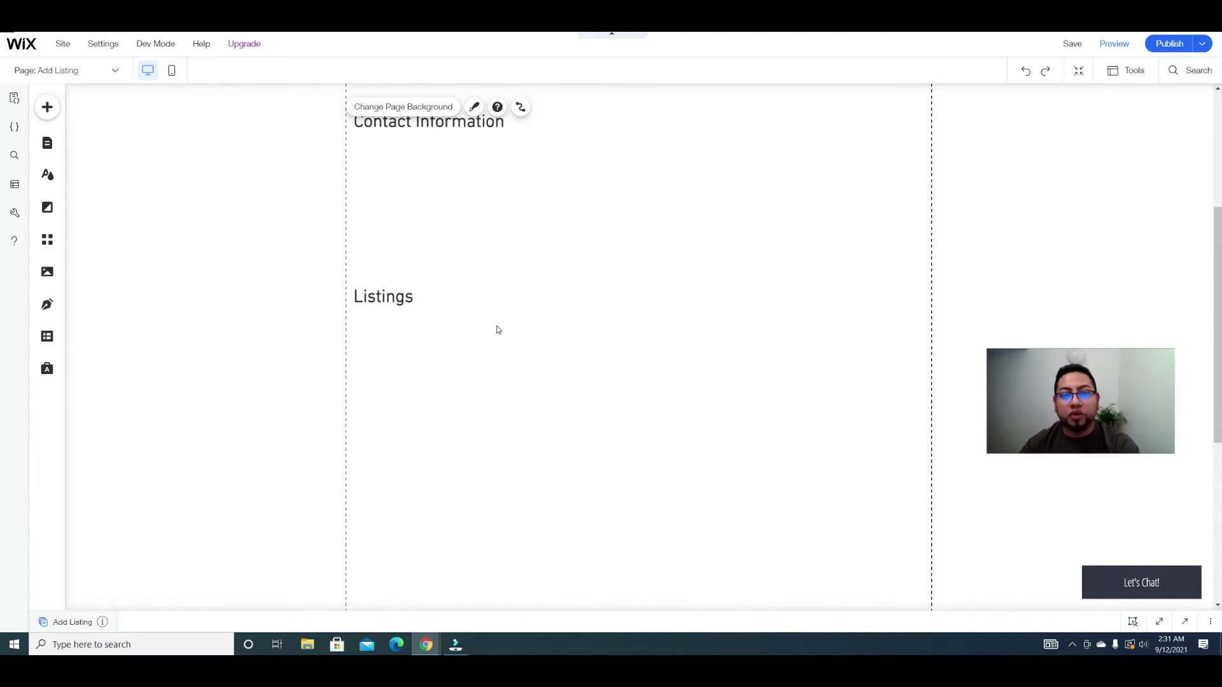
{"action": "scroll", "coordinate": [509, 378], "scroll_direction": "up", "scroll_amount": 1}
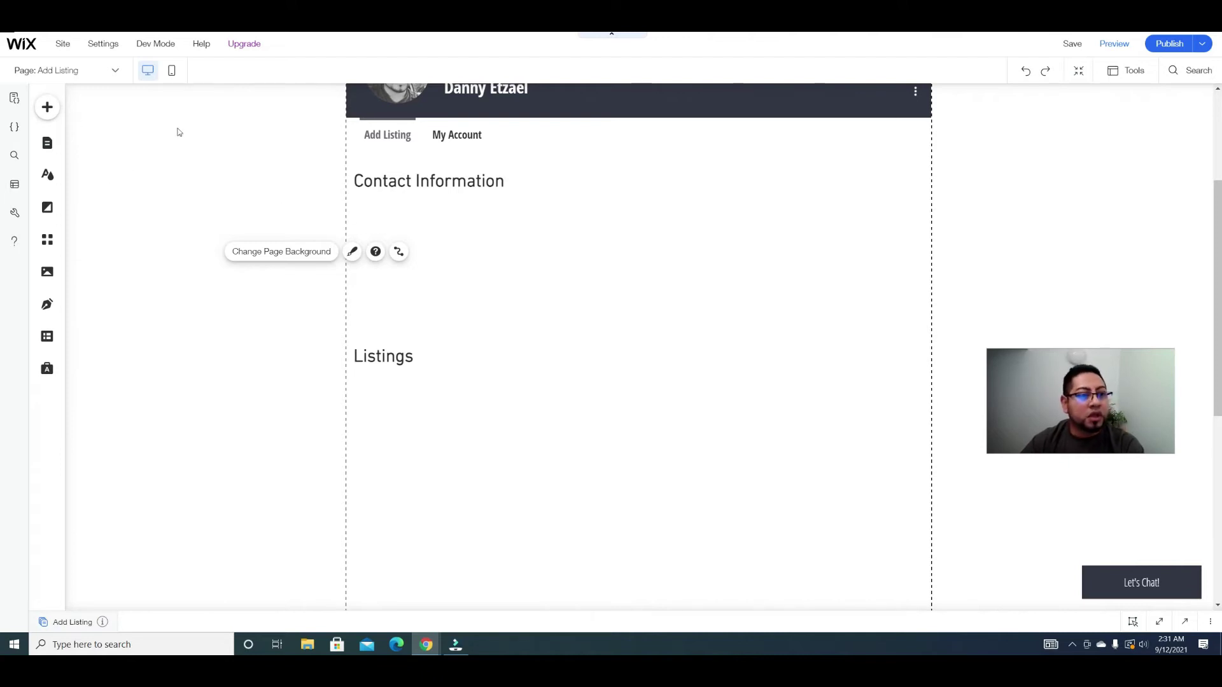
{"action": "left_click", "coordinate": [48, 109]}
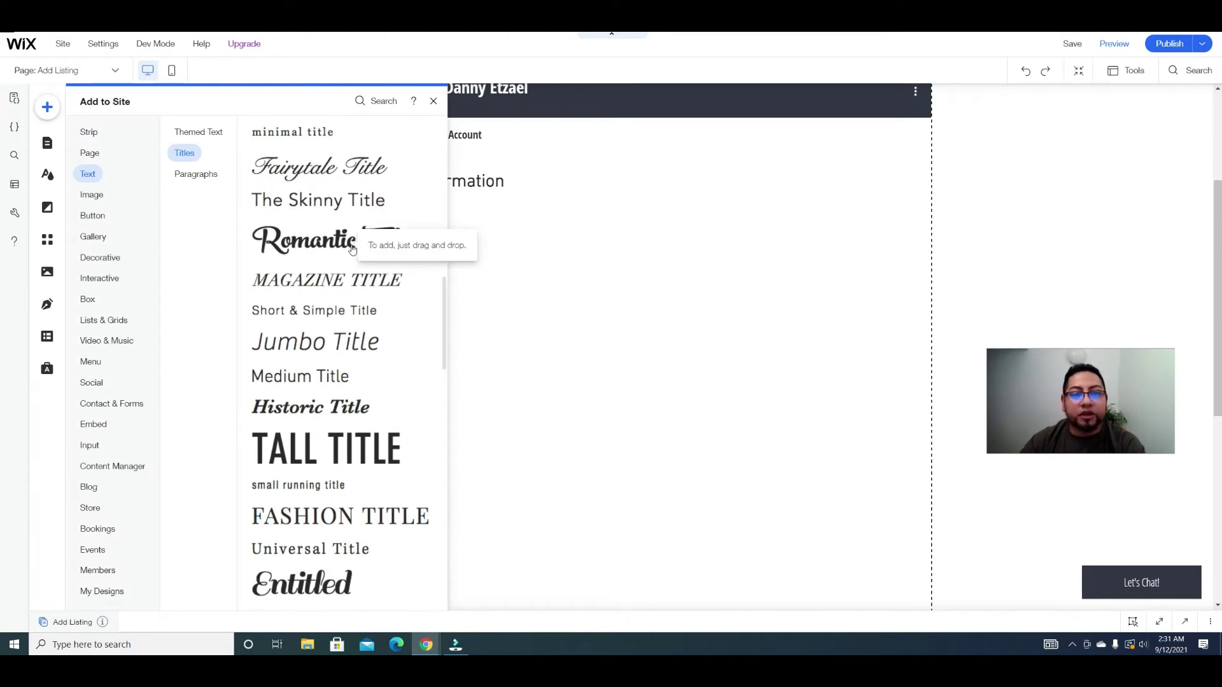
Step: Place a plain text input under Contact Information and give it the field title 'Full Name'
{"action": "left_click", "coordinate": [102, 465]}
{"action": "left_click", "coordinate": [90, 447]}
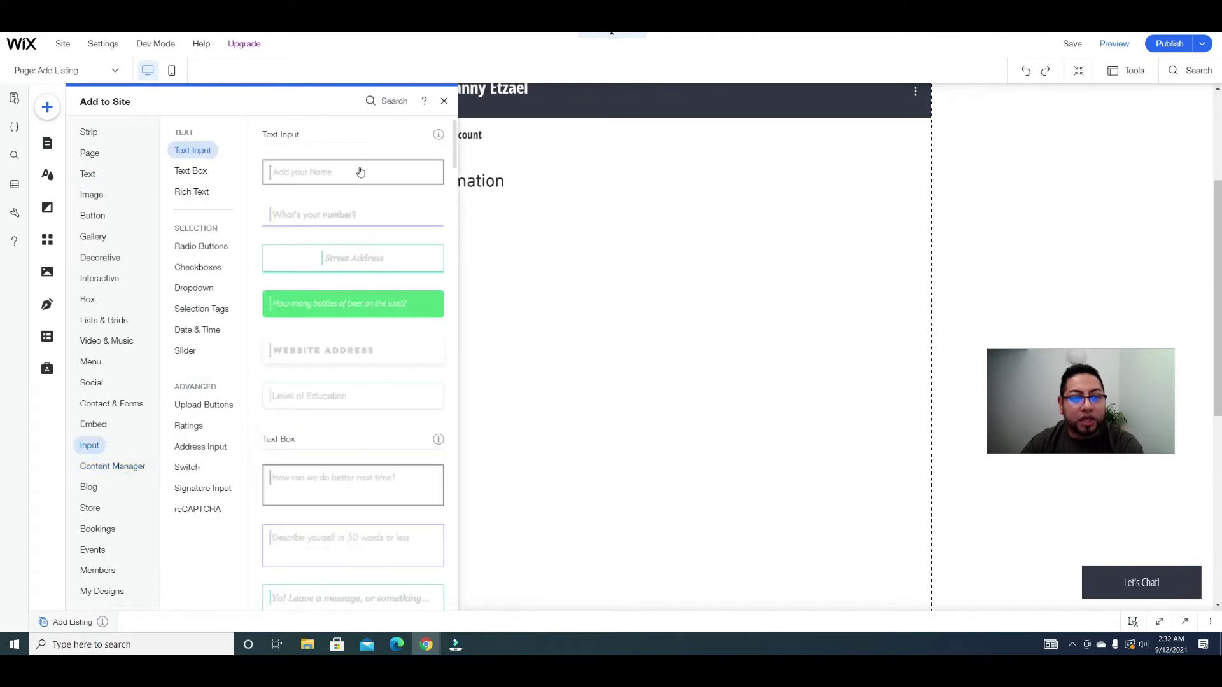
{"action": "left_click_drag", "start_coordinate": [358, 171], "coordinate": [453, 223]}
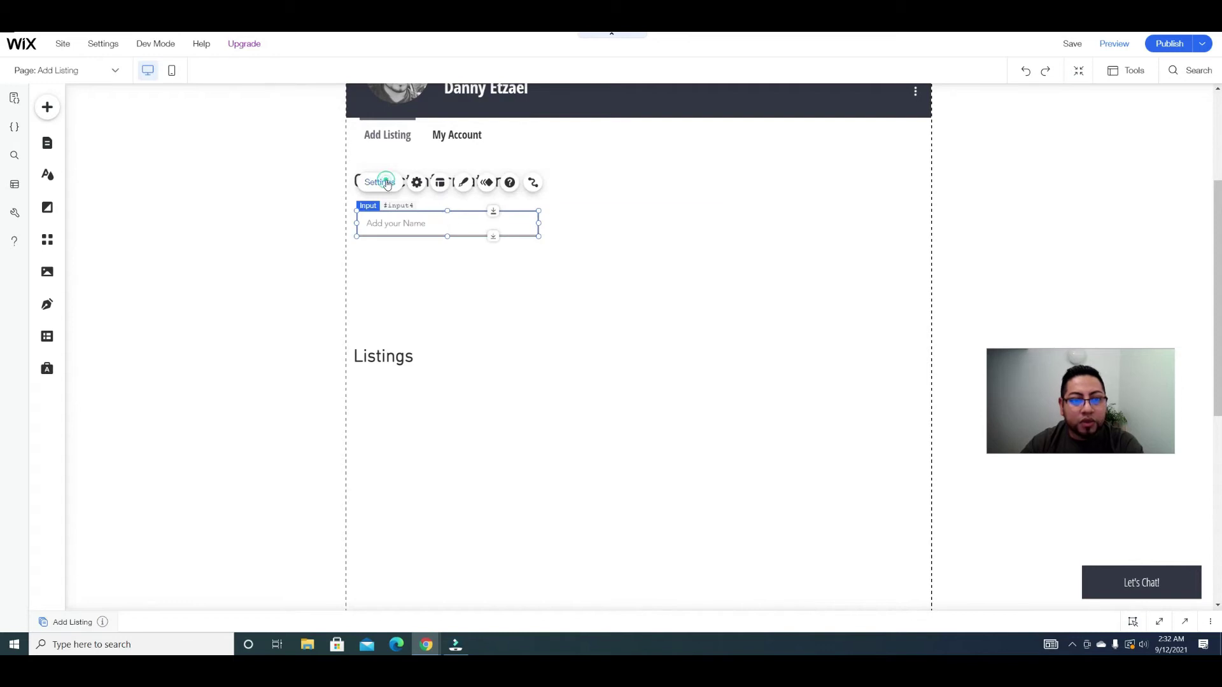
{"action": "left_click", "coordinate": [385, 181]}
{"action": "left_click", "coordinate": [611, 280]}
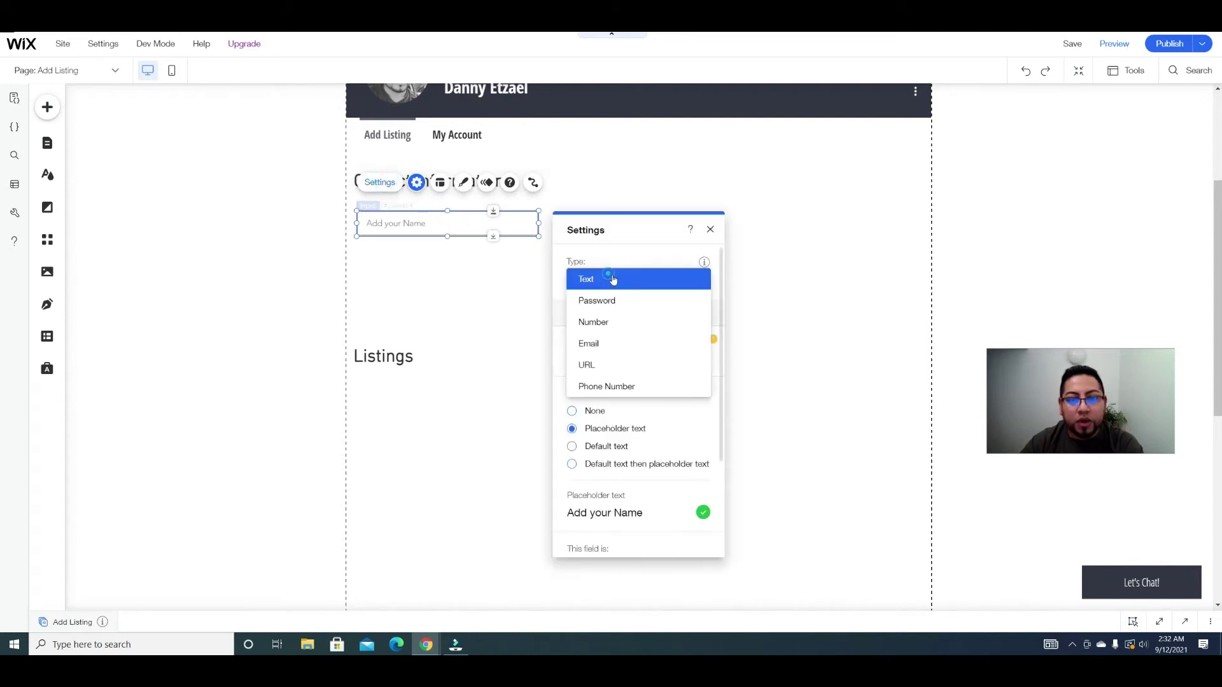
{"action": "left_click", "coordinate": [727, 302]}
{"action": "left_click", "coordinate": [663, 356]}
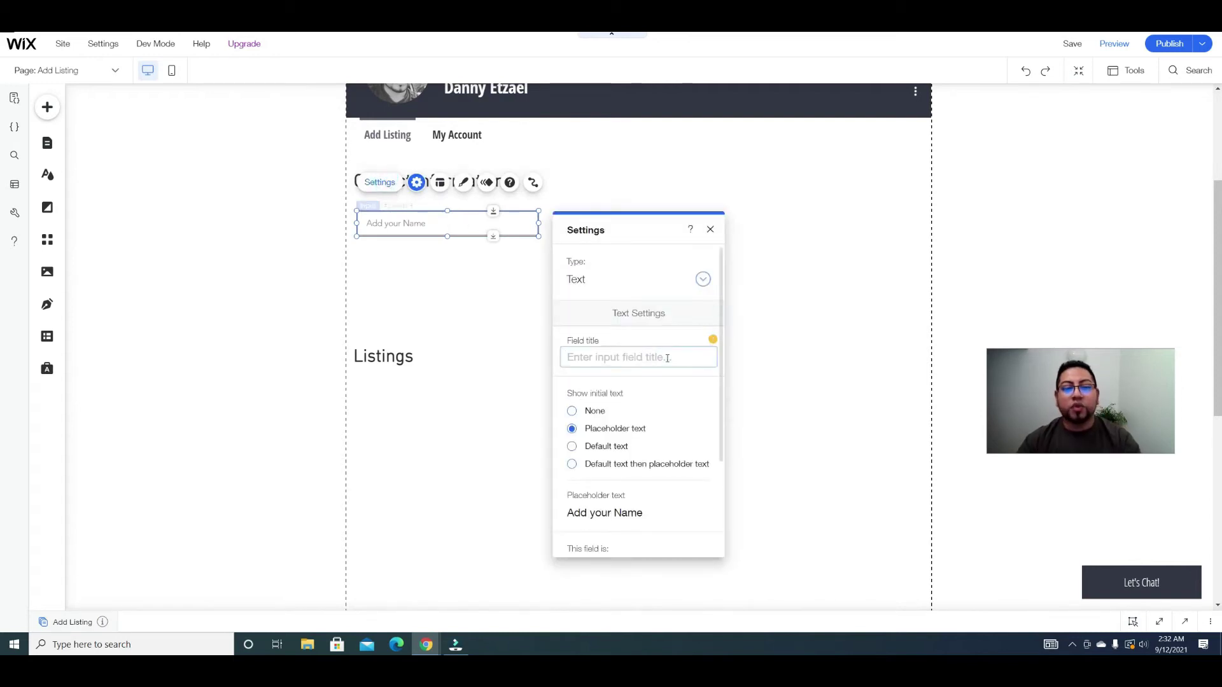
{"action": "type", "text": "F"}
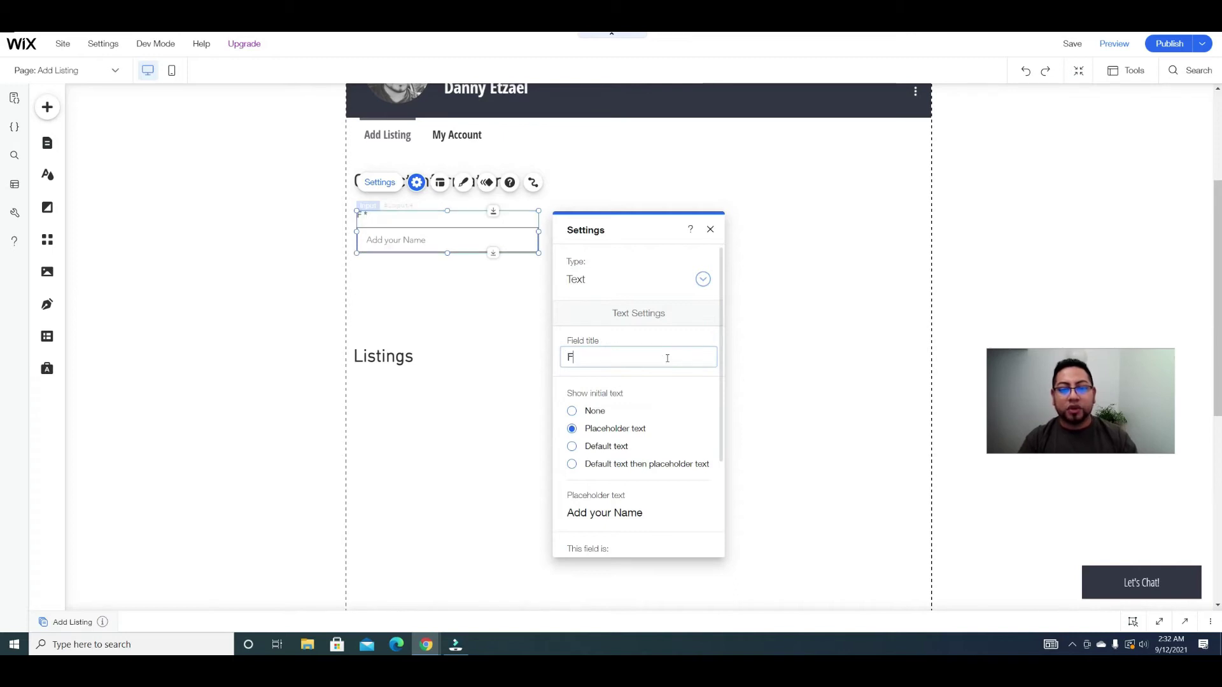
{"action": "type", "text": "ull Name"}
{"action": "left_click", "coordinate": [485, 335]}
Step: Duplicate the Full Name input, putting one copy to its right and one below
{"action": "left_click", "coordinate": [459, 244]}
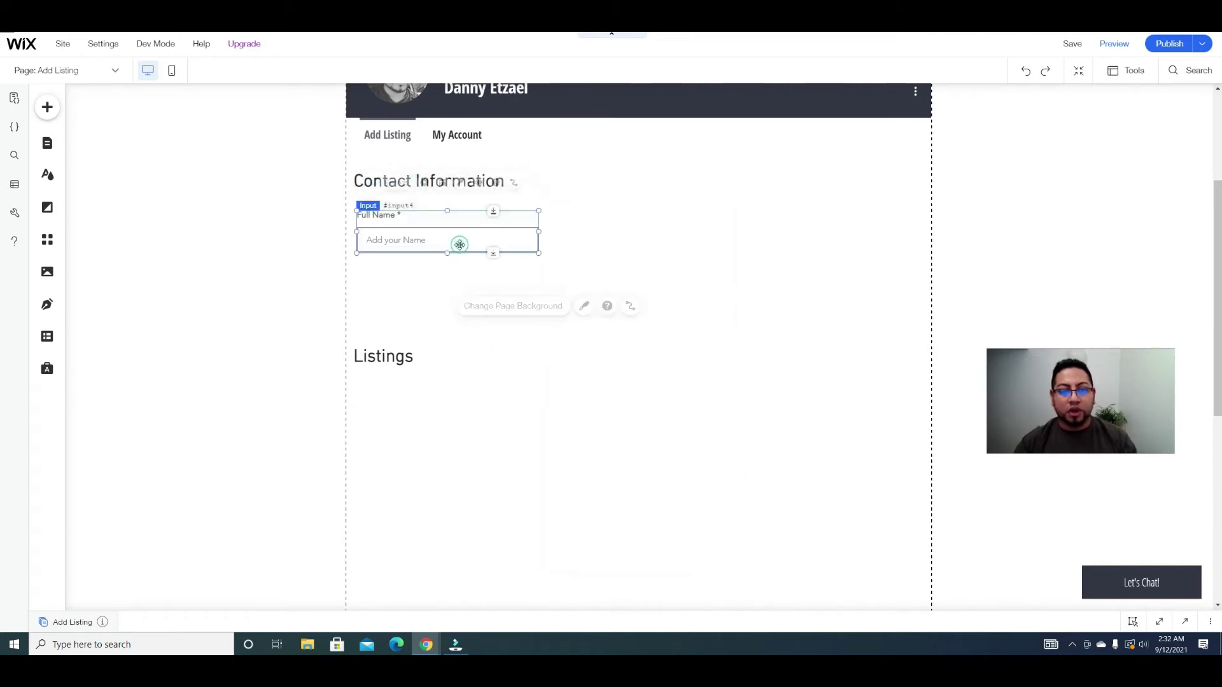
{"action": "key", "text": "ctrl+d"}
{"action": "left_click_drag", "start_coordinate": [466, 257], "coordinate": [744, 254]}
{"action": "left_click_drag", "start_coordinate": [531, 253], "coordinate": [513, 292]}
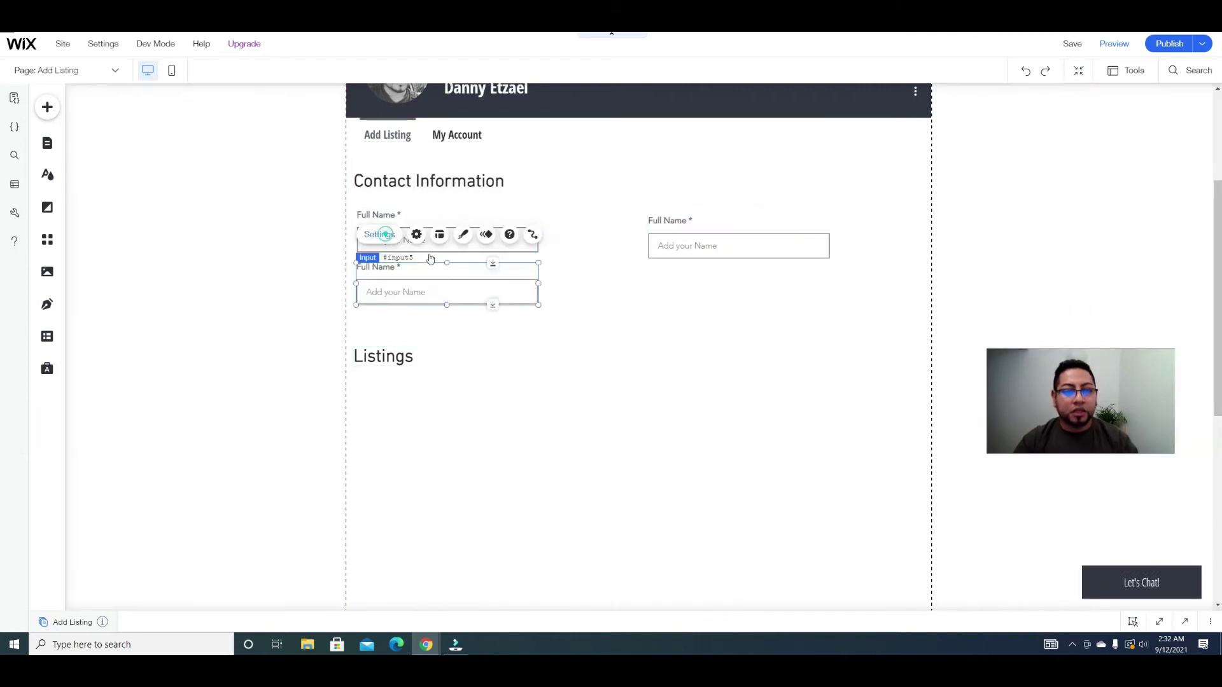
Step: Retitle the lower copy 'Email' and clear its old placeholder text
{"action": "triple_click", "coordinate": [243, 238]}
{"action": "type", "text": "E"}
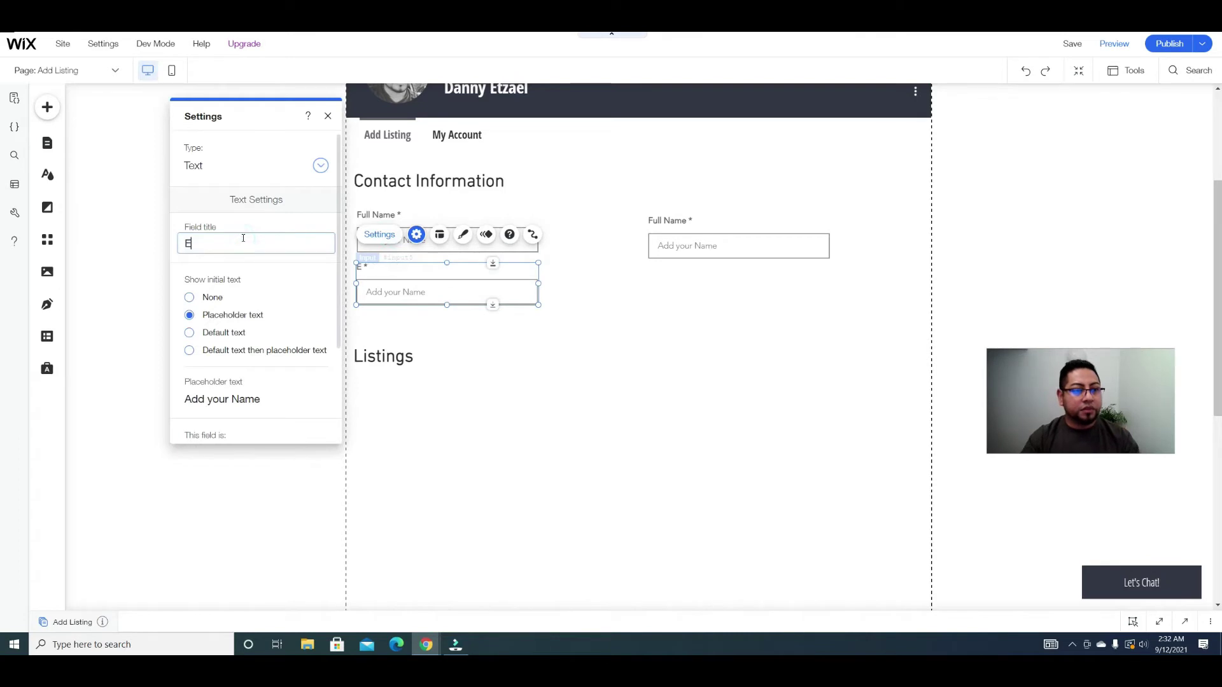
{"action": "type", "text": "mail"}
{"action": "left_click", "coordinate": [264, 401]}
{"action": "key", "text": "ctrl+a"}
{"action": "key", "text": "BackSpace"}
{"action": "type", "text": "Email"}
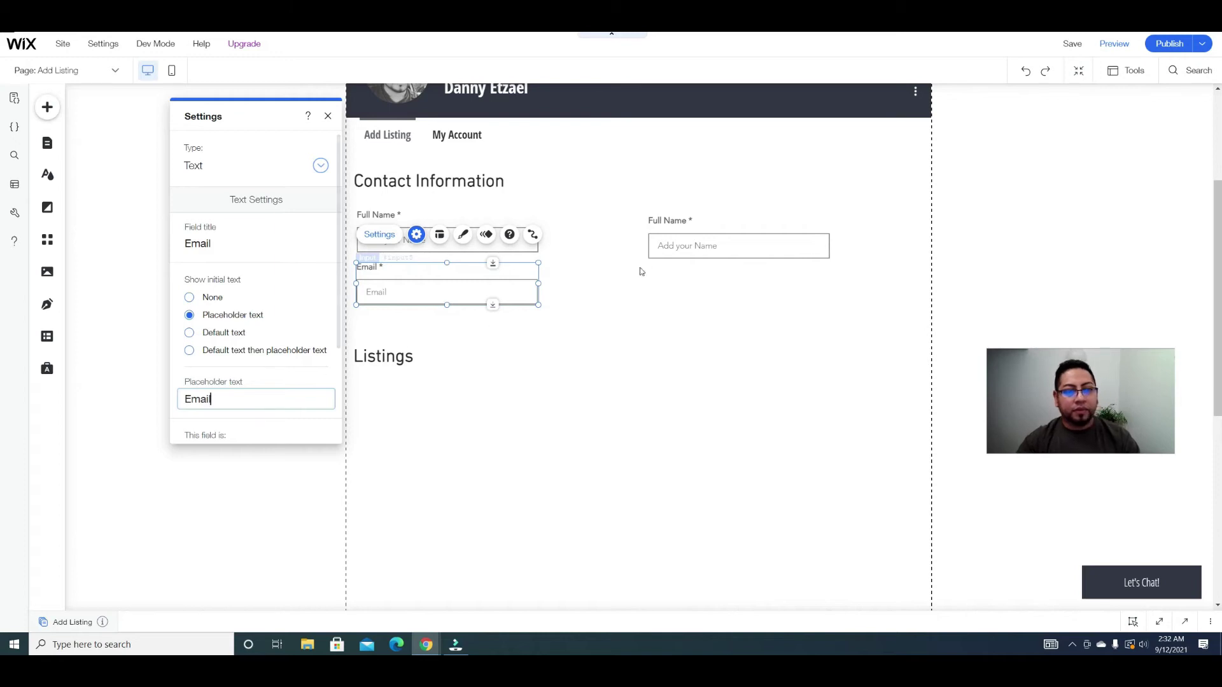
{"action": "left_click", "coordinate": [639, 267]}
Step: Clear the placeholder text of the Full Name input
{"action": "left_click", "coordinate": [477, 235]}
{"action": "left_click", "coordinate": [380, 183]}
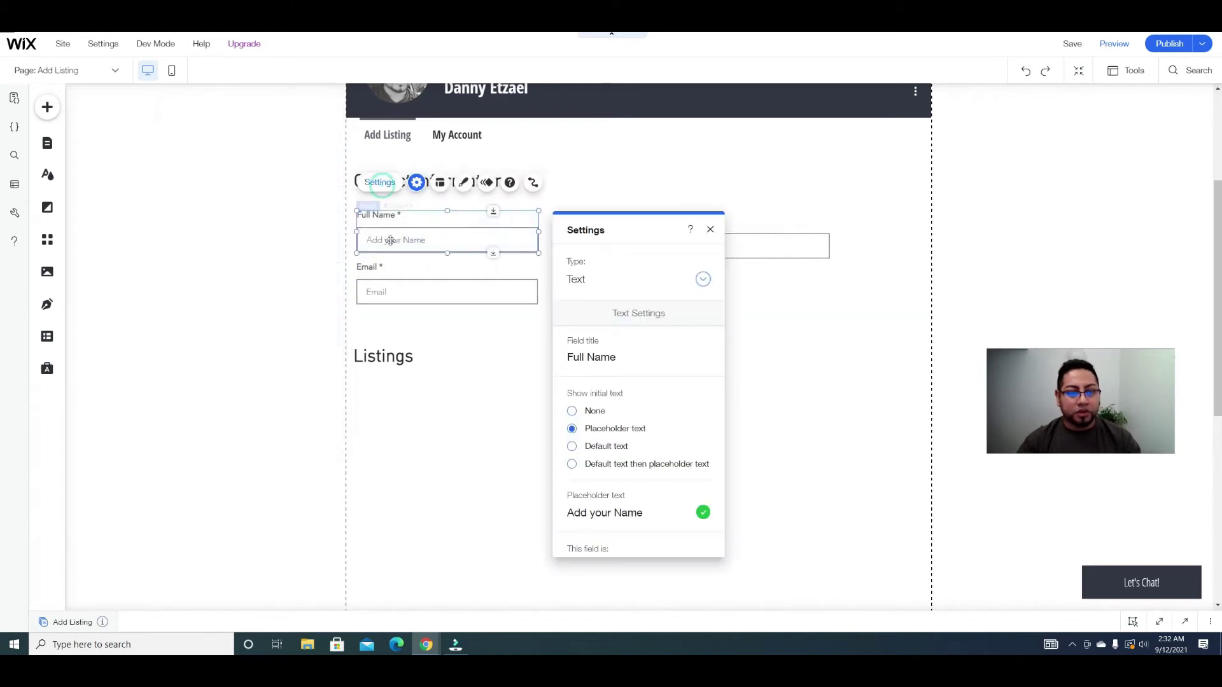
{"action": "triple_click", "coordinate": [630, 511]}
{"action": "type", "text": "f"}
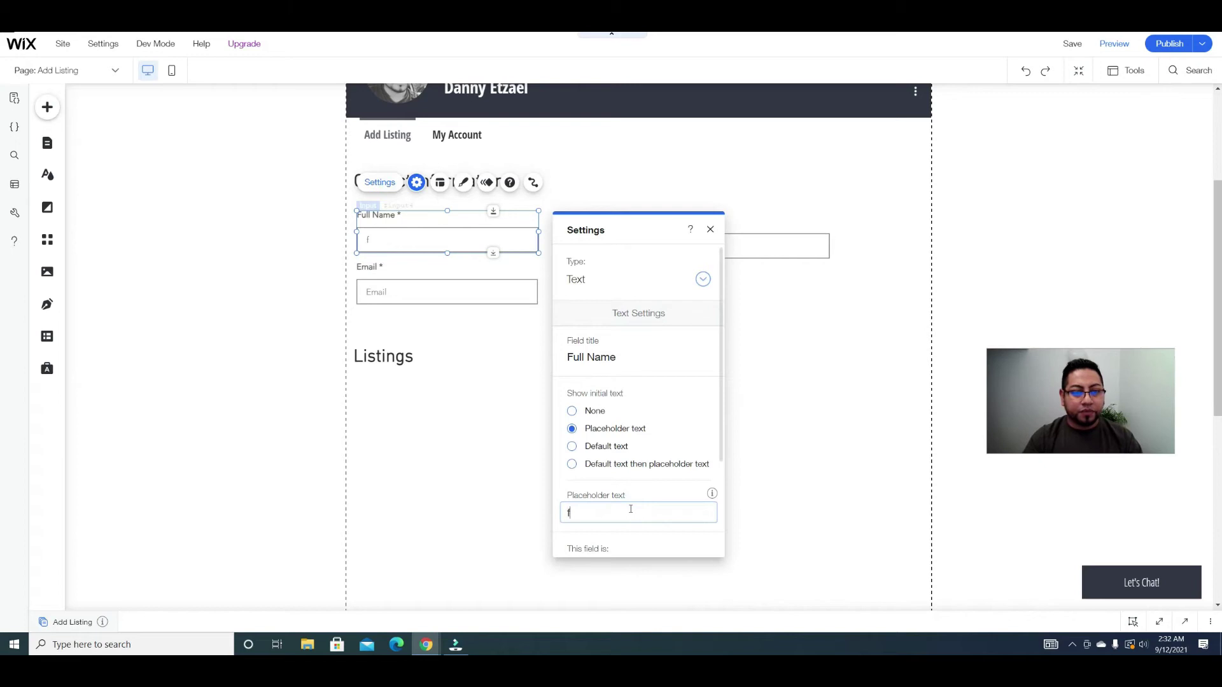
{"action": "key", "text": "BackSpace"}
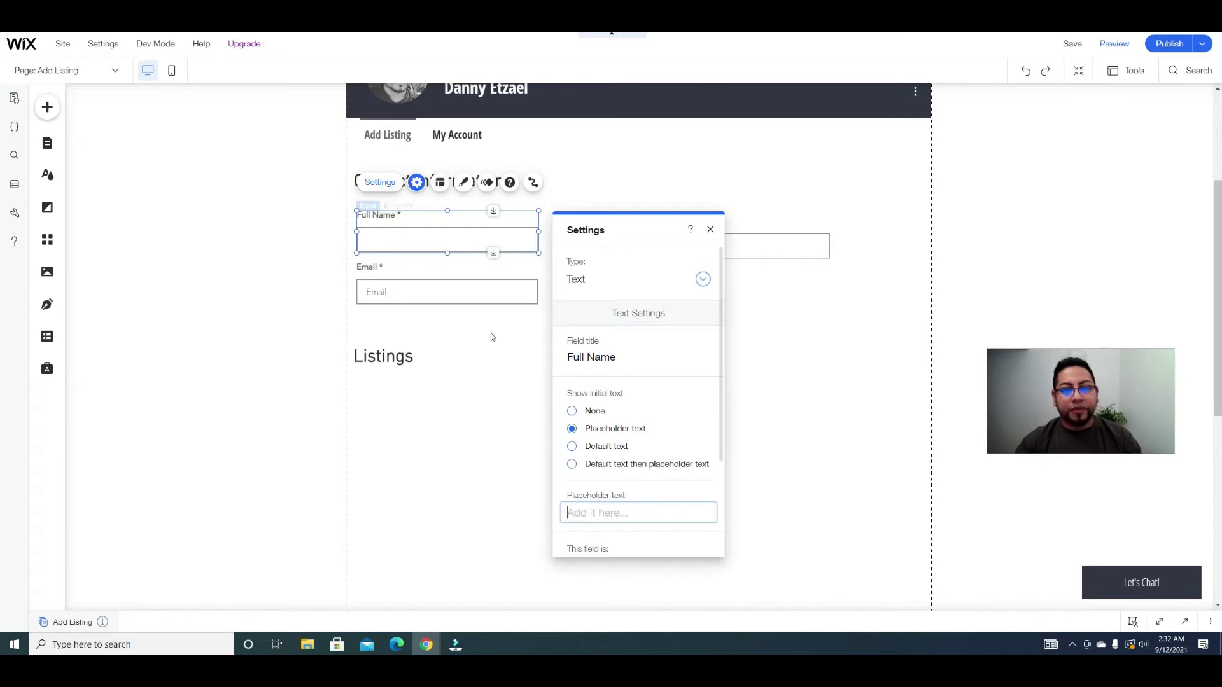
Step: Nudge the right-hand Full Name copy into place and open its settings
{"action": "left_click", "coordinate": [829, 306]}
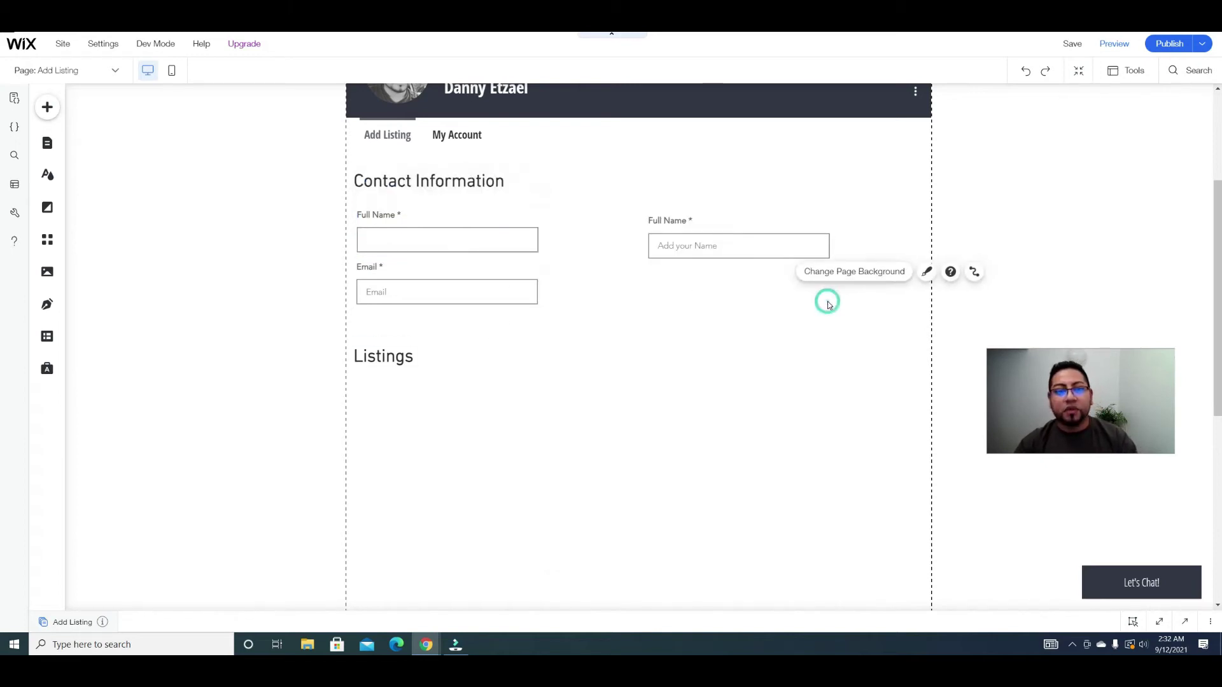
{"action": "left_click_drag", "start_coordinate": [687, 248], "coordinate": [673, 237]}
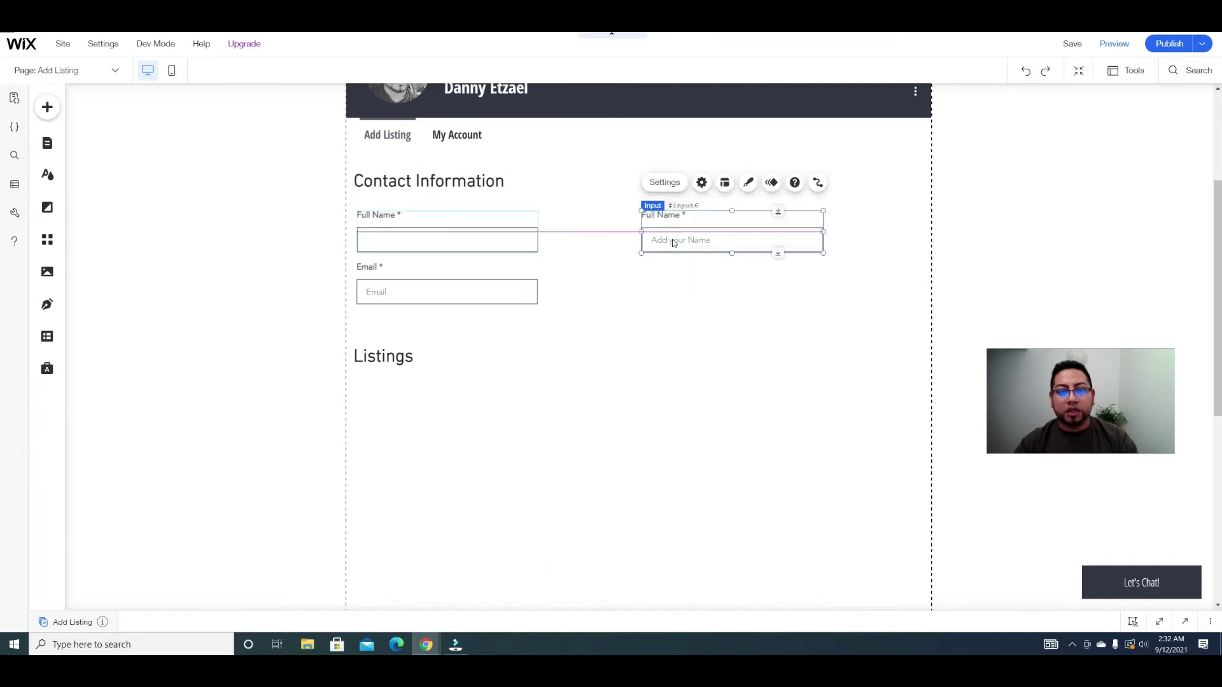
{"action": "left_click", "coordinate": [662, 191]}
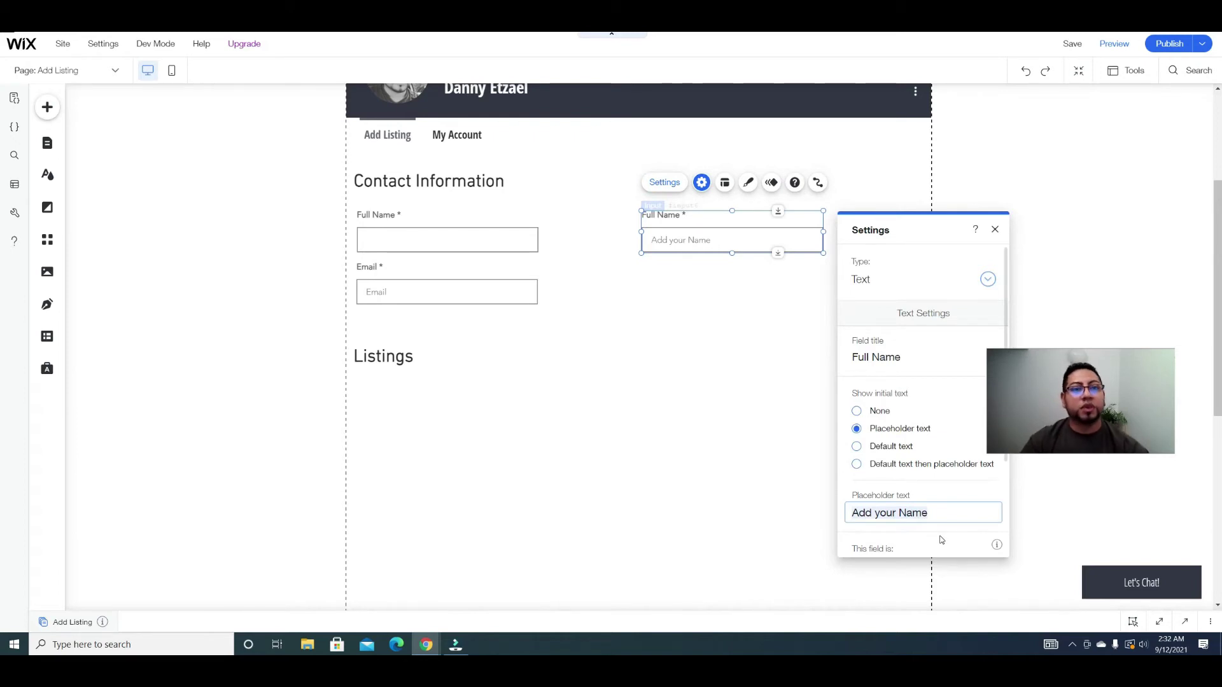
Step: View the Properties collection in the dashboard, then delete the extra right-hand Full Name input
{"action": "left_click", "coordinate": [48, 143]}
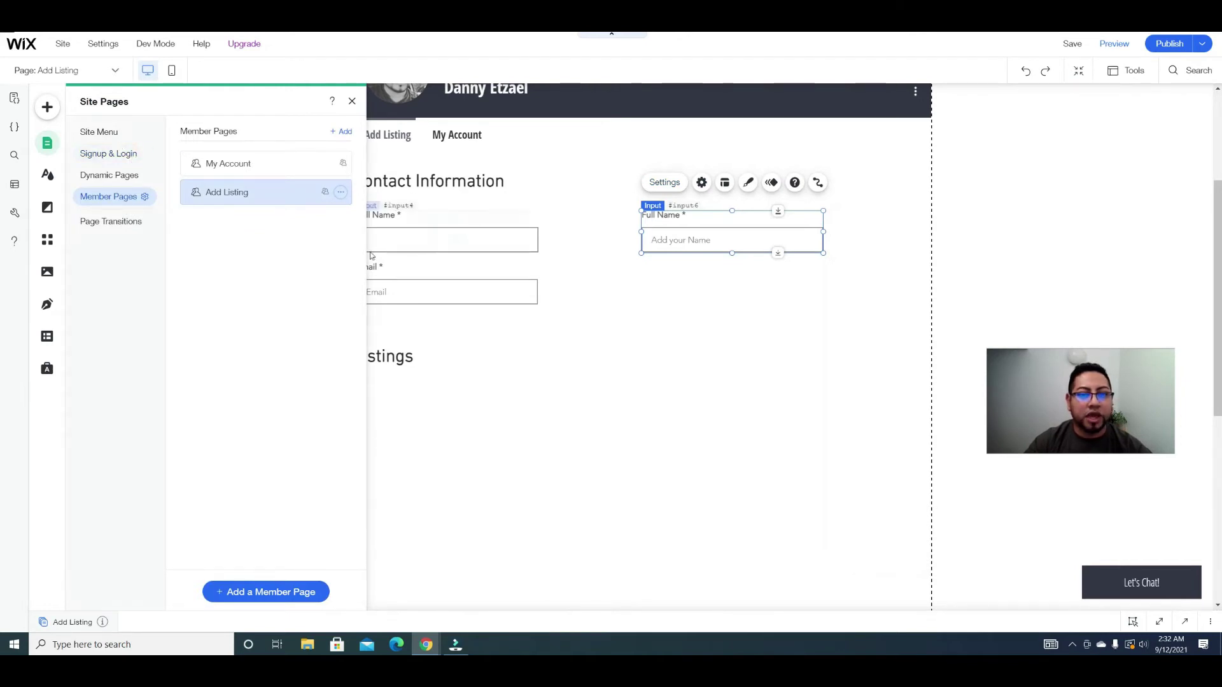
{"action": "left_click", "coordinate": [48, 337]}
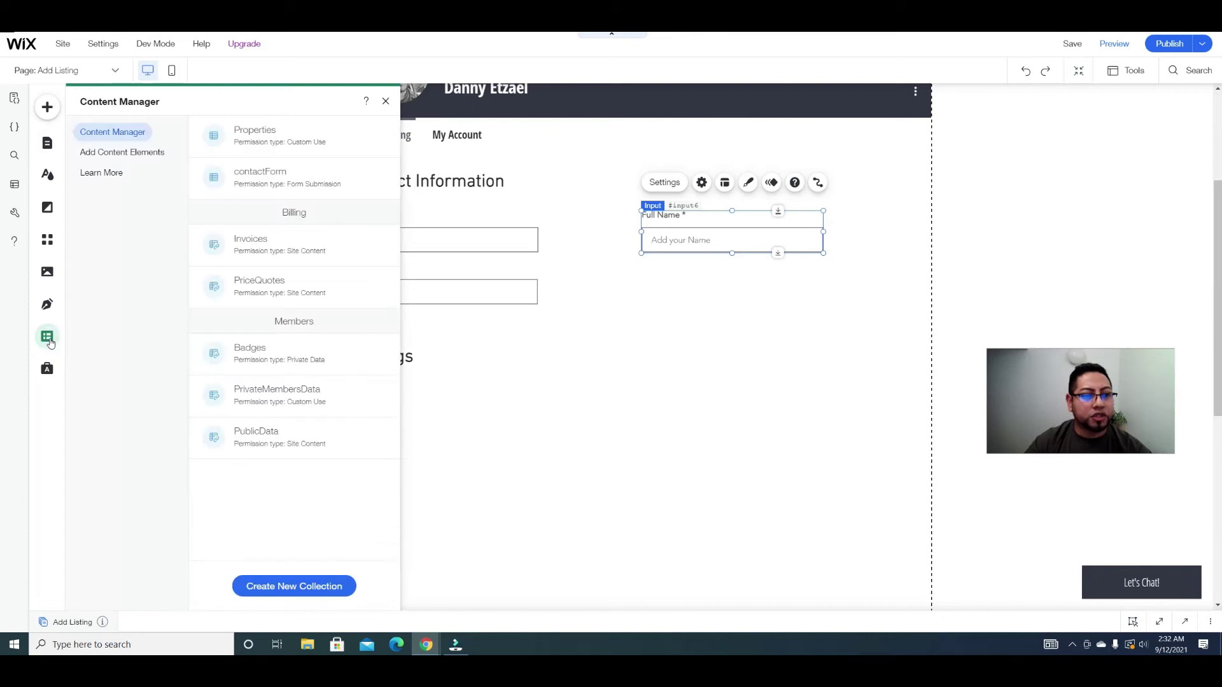
{"action": "left_click", "coordinate": [270, 132]}
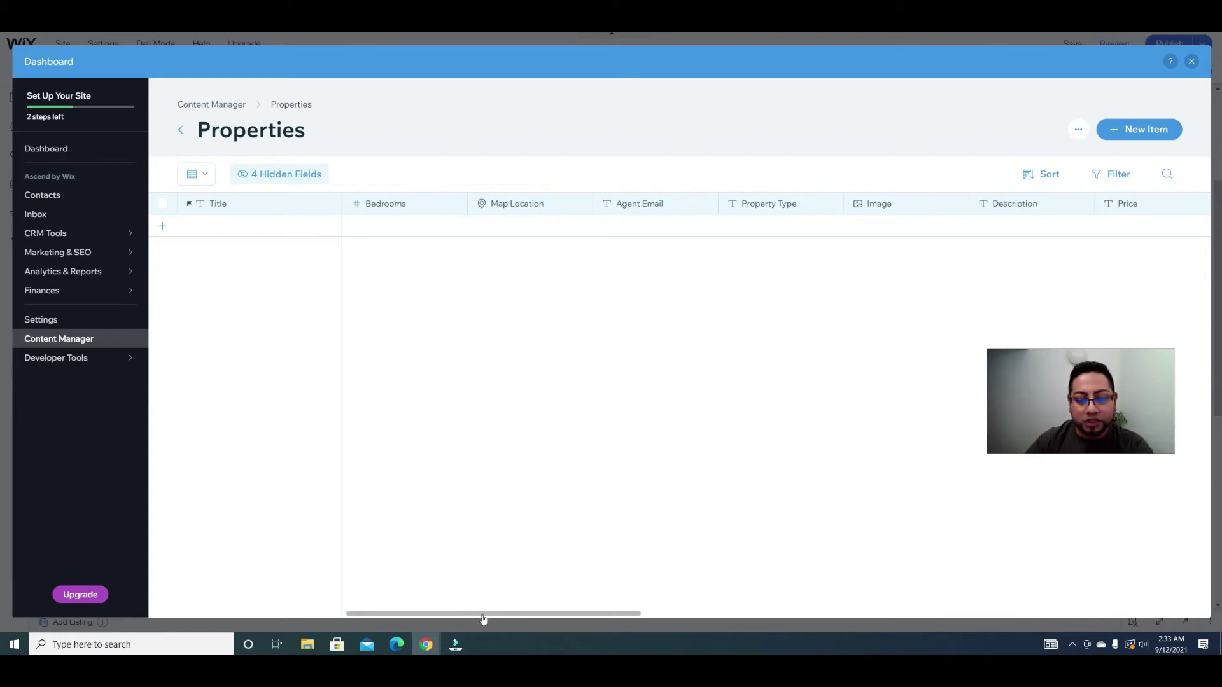
{"action": "left_click_drag", "start_coordinate": [483, 619], "coordinate": [1098, 536]}
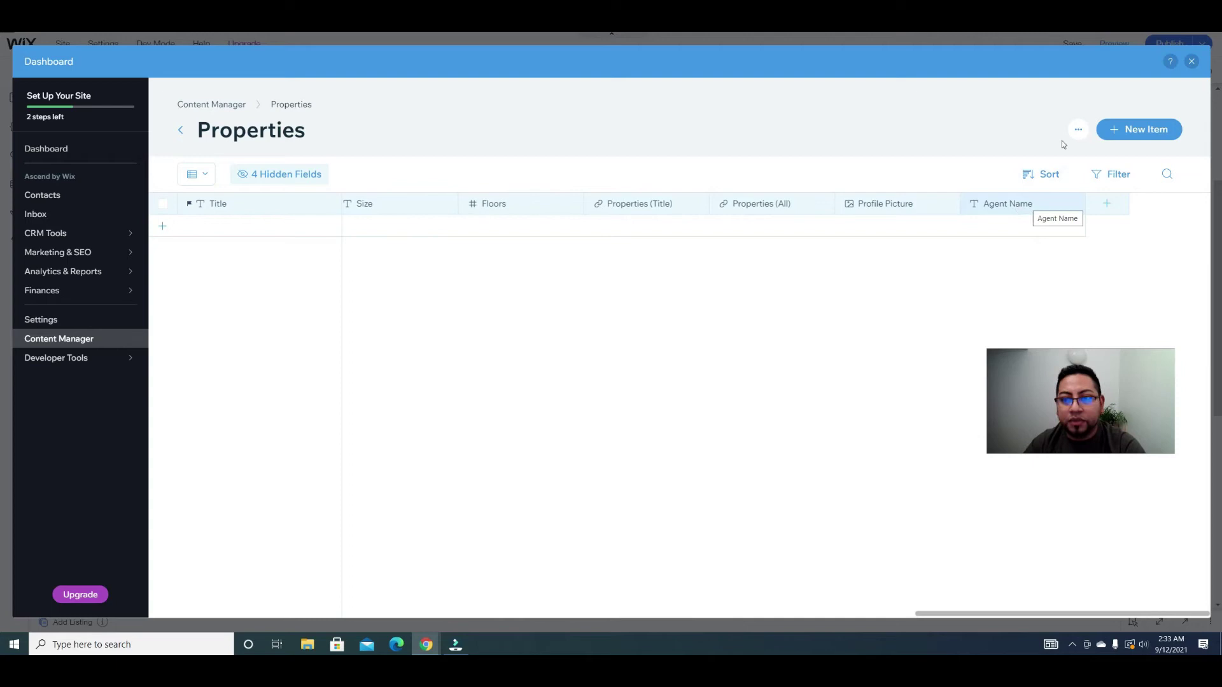
{"action": "left_click", "coordinate": [1191, 61]}
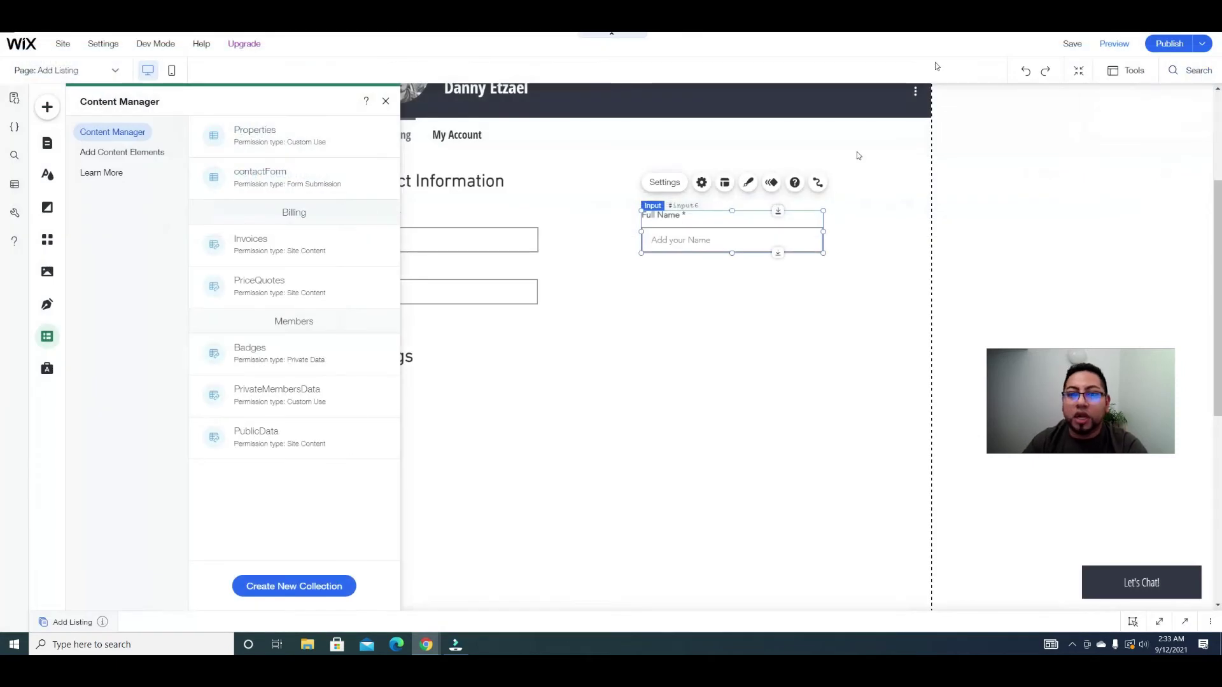
{"action": "left_click", "coordinate": [613, 299]}
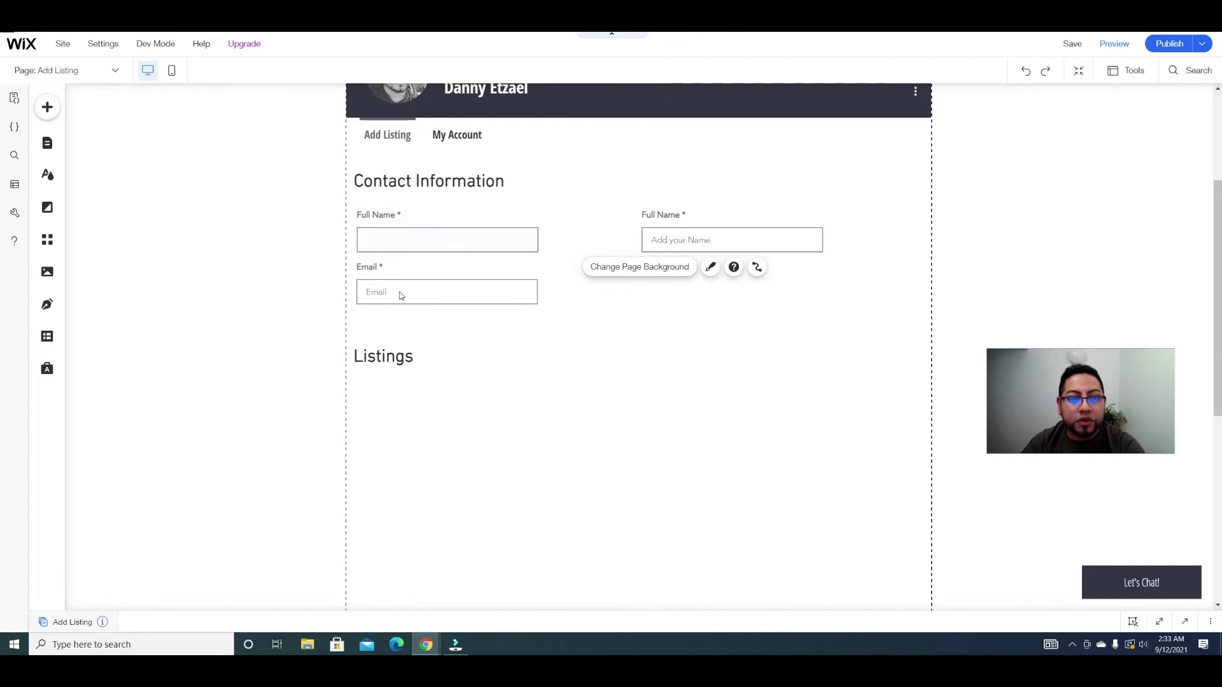
{"action": "left_click", "coordinate": [730, 240]}
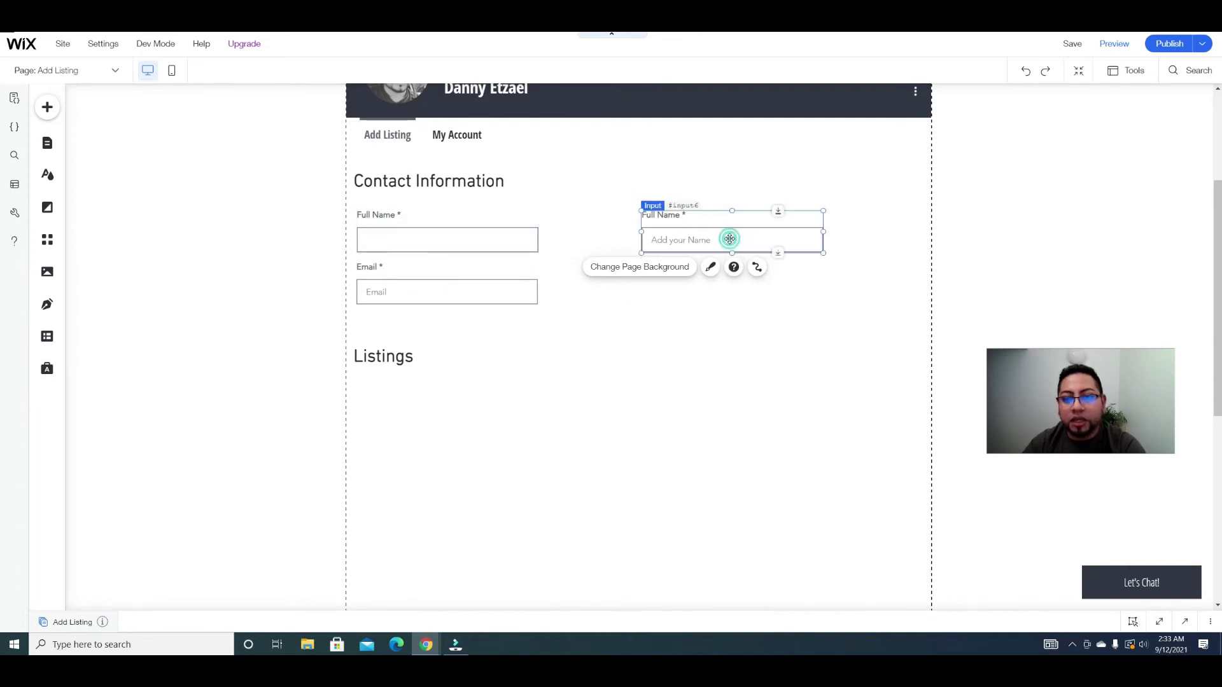
{"action": "key", "text": "Delete"}
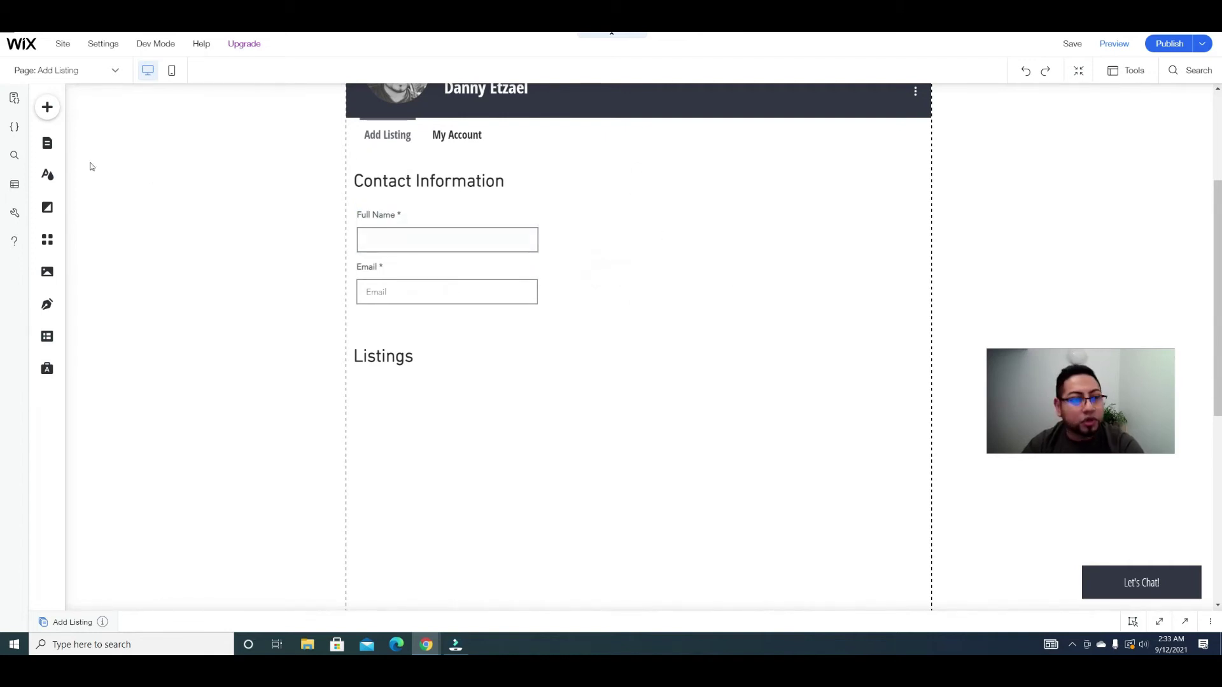
Step: Place an upload button beside the contact fields and change its text to 'Profile Picture'
{"action": "left_click", "coordinate": [47, 107]}
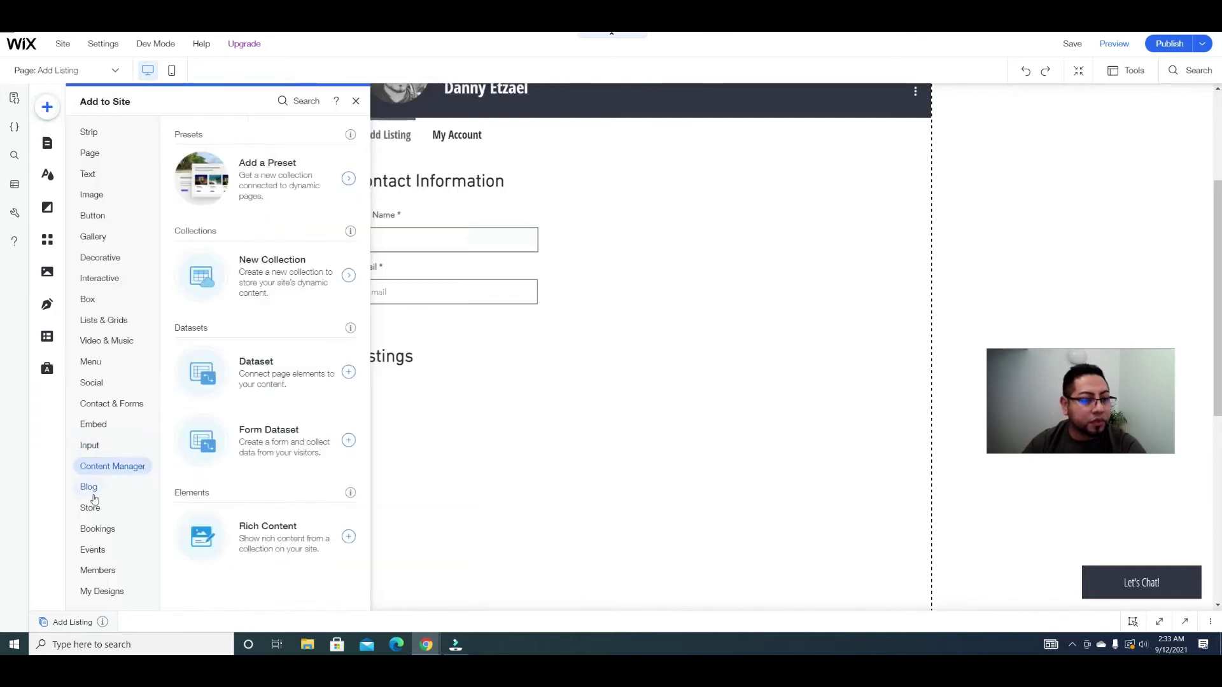
{"action": "mouse_move", "coordinate": [100, 452]}
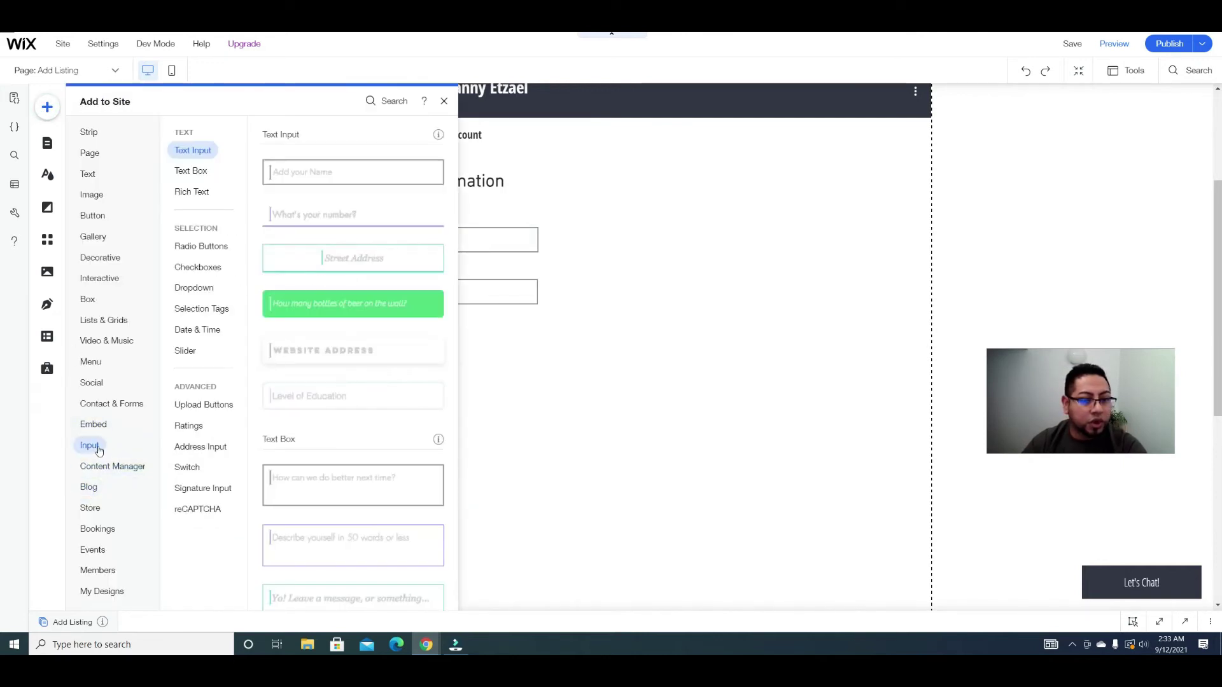
{"action": "left_click", "coordinate": [214, 411]}
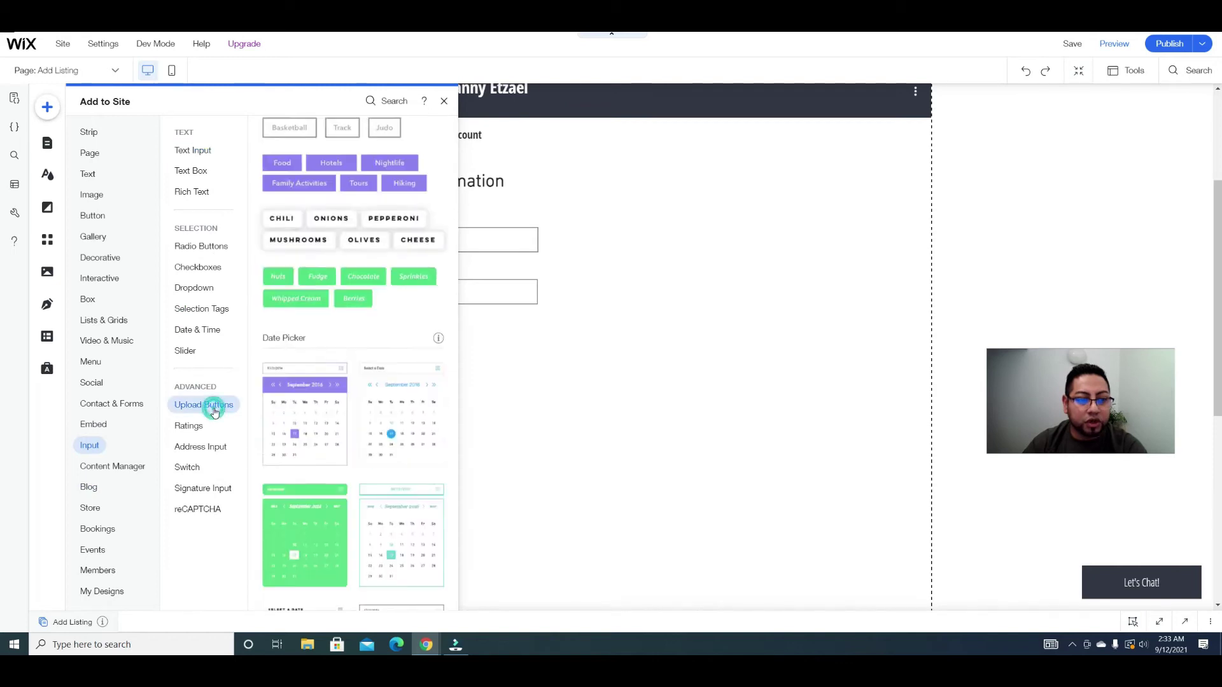
{"action": "left_click_drag", "start_coordinate": [384, 169], "coordinate": [782, 227]}
{"action": "left_click", "coordinate": [617, 178]}
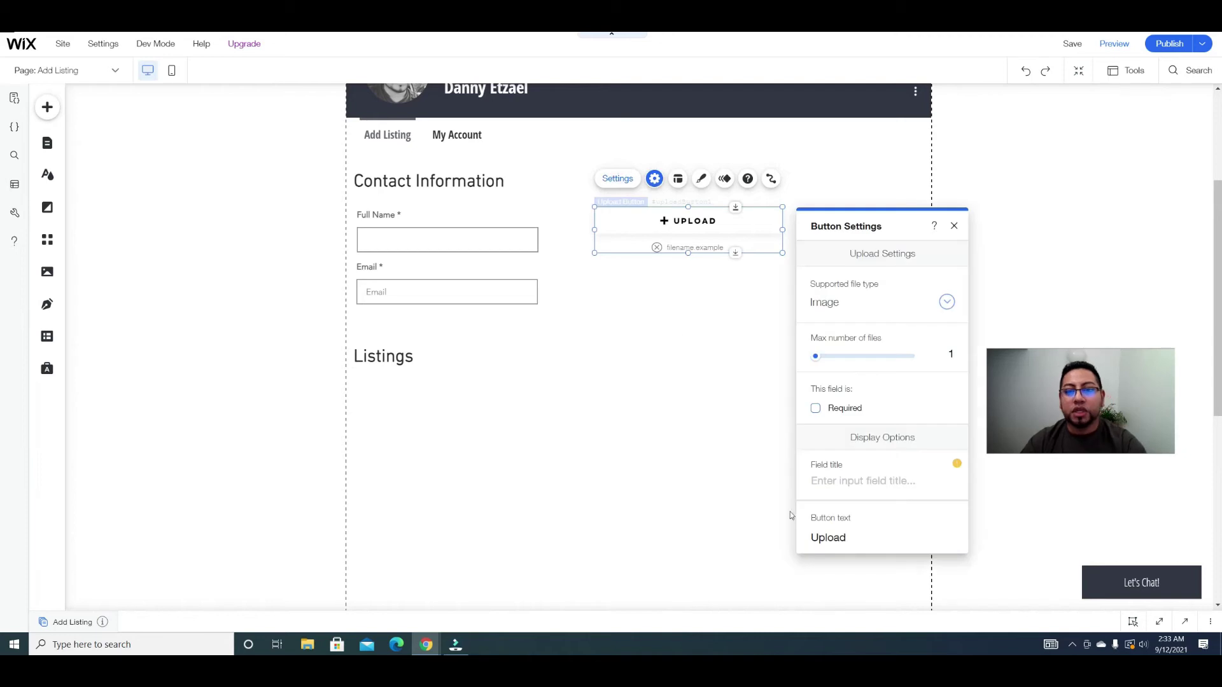
{"action": "key", "text": "BackSpace"}
{"action": "key", "text": "BackSpace"}
{"action": "key", "text": "BackSpace"}
{"action": "key", "text": "BackSpace"}
{"action": "key", "text": "BackSpace"}
{"action": "key", "text": "BackSpace"}
{"action": "type", "text": "Profile Picture"}
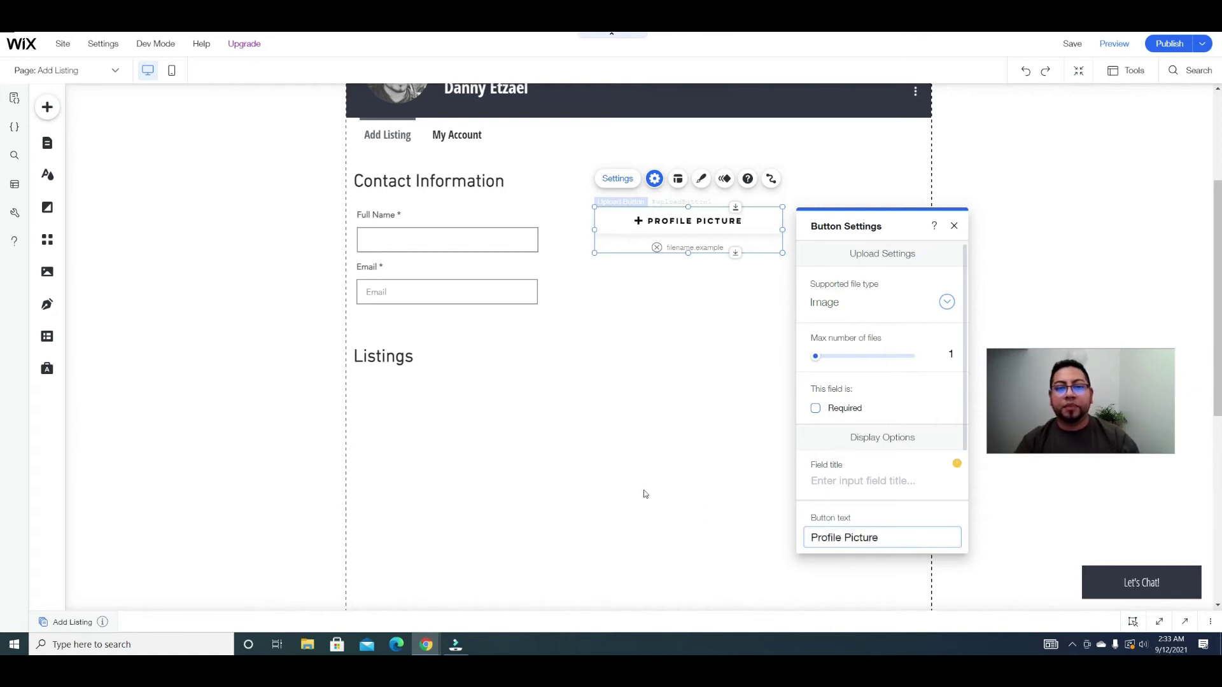
{"action": "left_click", "coordinate": [638, 489]}
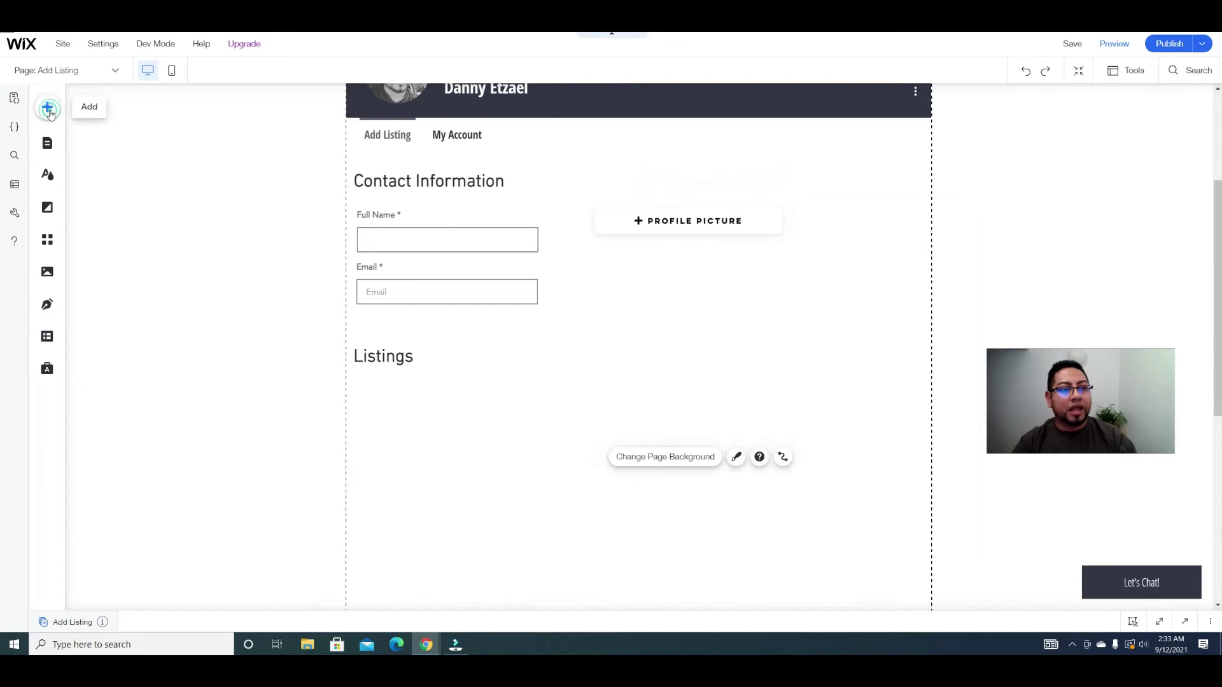
Step: Place a button below the Profile Picture upload and label it 'Update'
{"action": "left_click", "coordinate": [47, 107]}
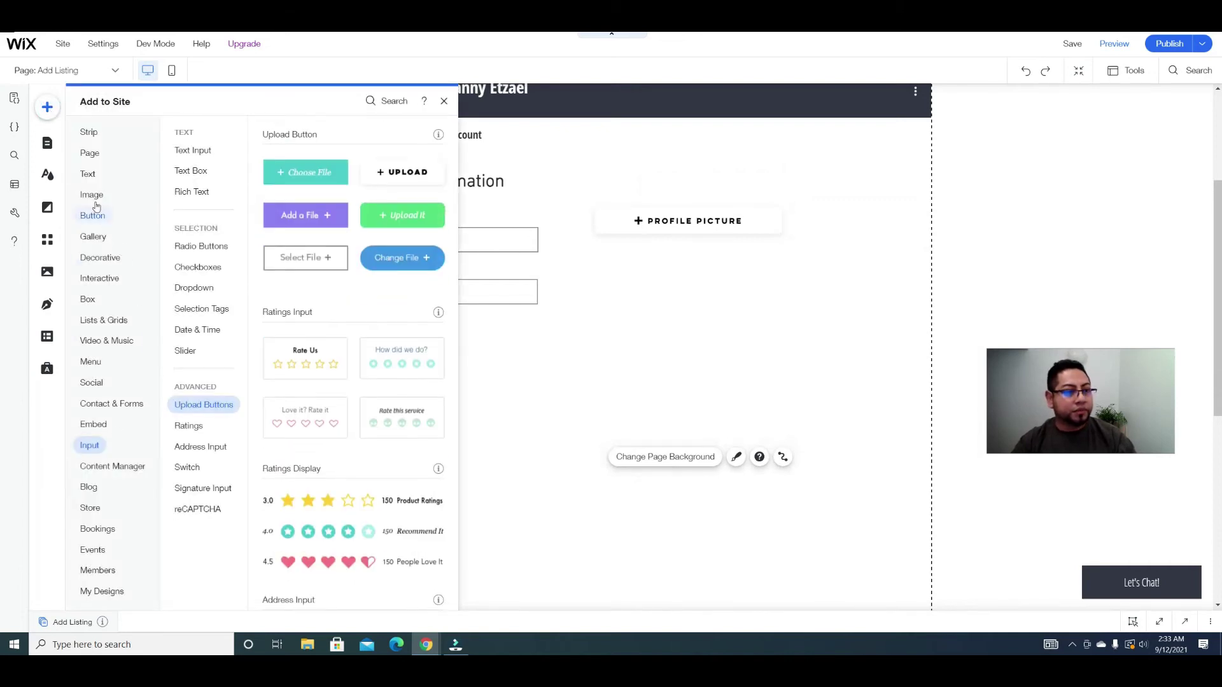
{"action": "left_click", "coordinate": [92, 217]}
{"action": "left_click_drag", "start_coordinate": [307, 181], "coordinate": [728, 300]}
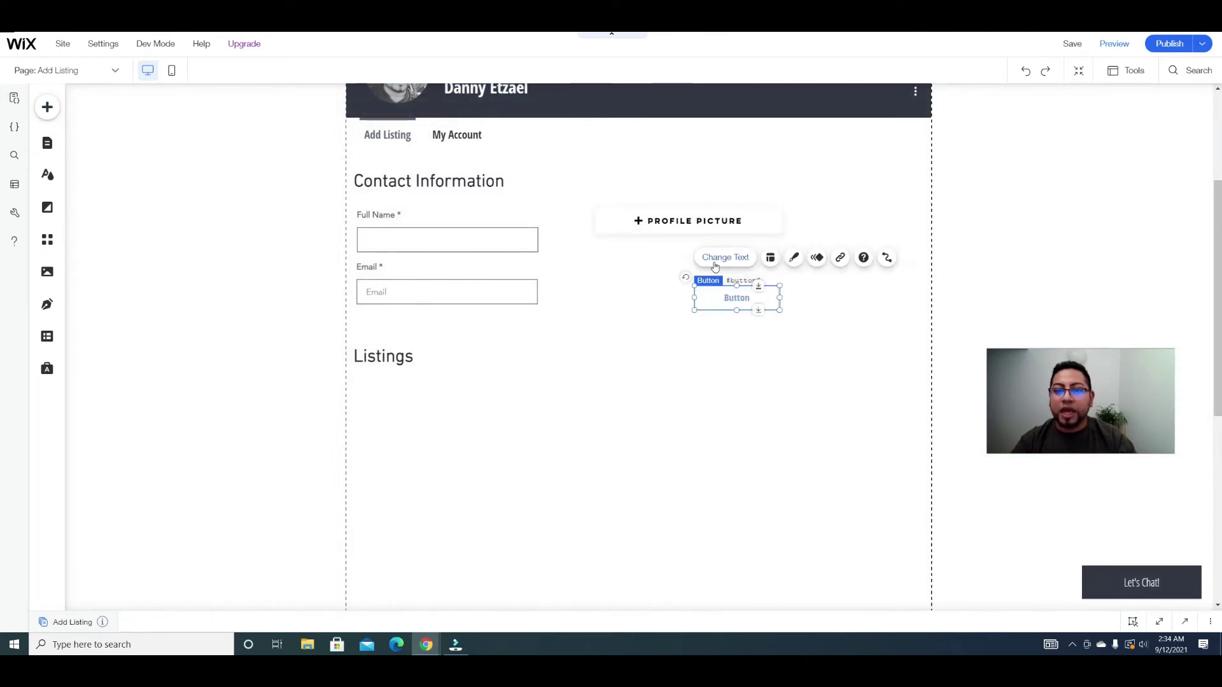
{"action": "left_click", "coordinate": [725, 257]}
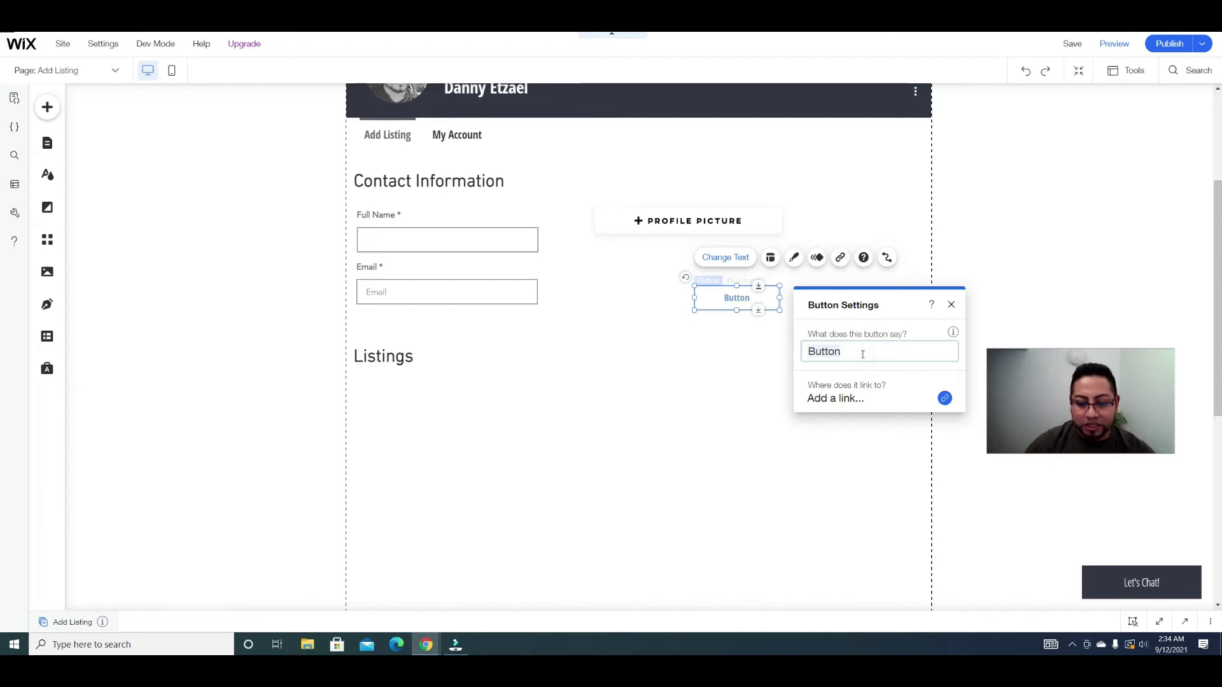
{"action": "type", "text": "U"}
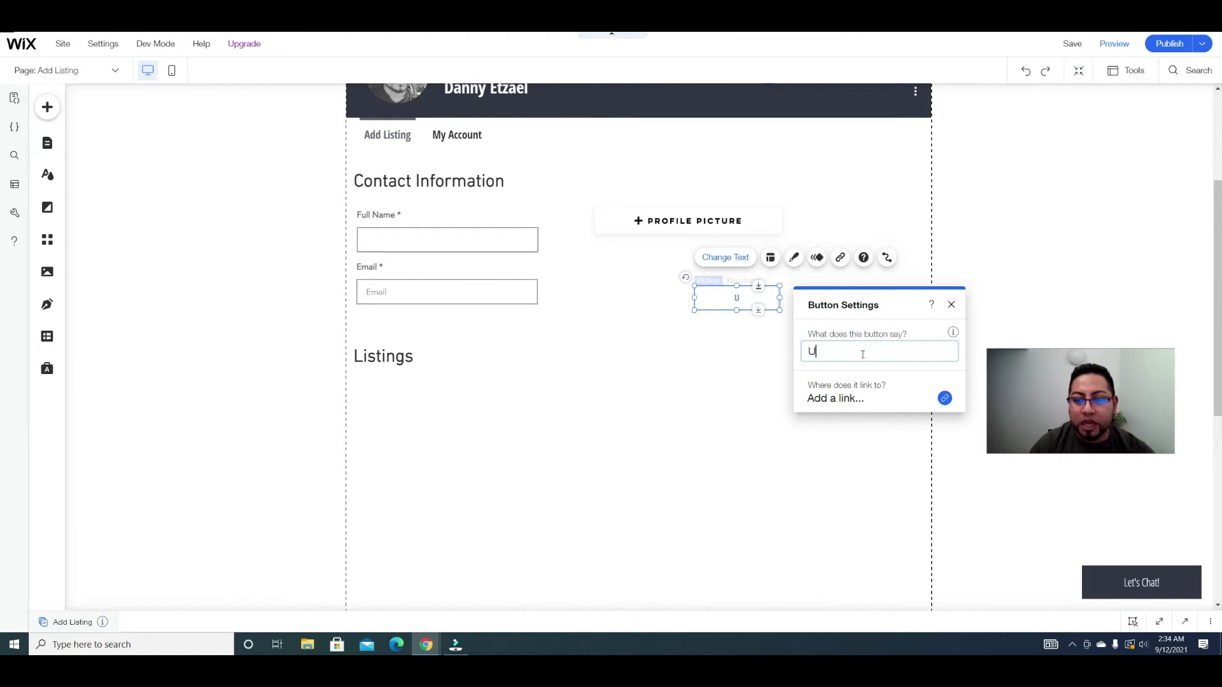
{"action": "type", "text": "P"}
{"action": "key", "text": "BackSpace"}
{"action": "key", "text": "BackSpace"}
{"action": "type", "text": "su"}
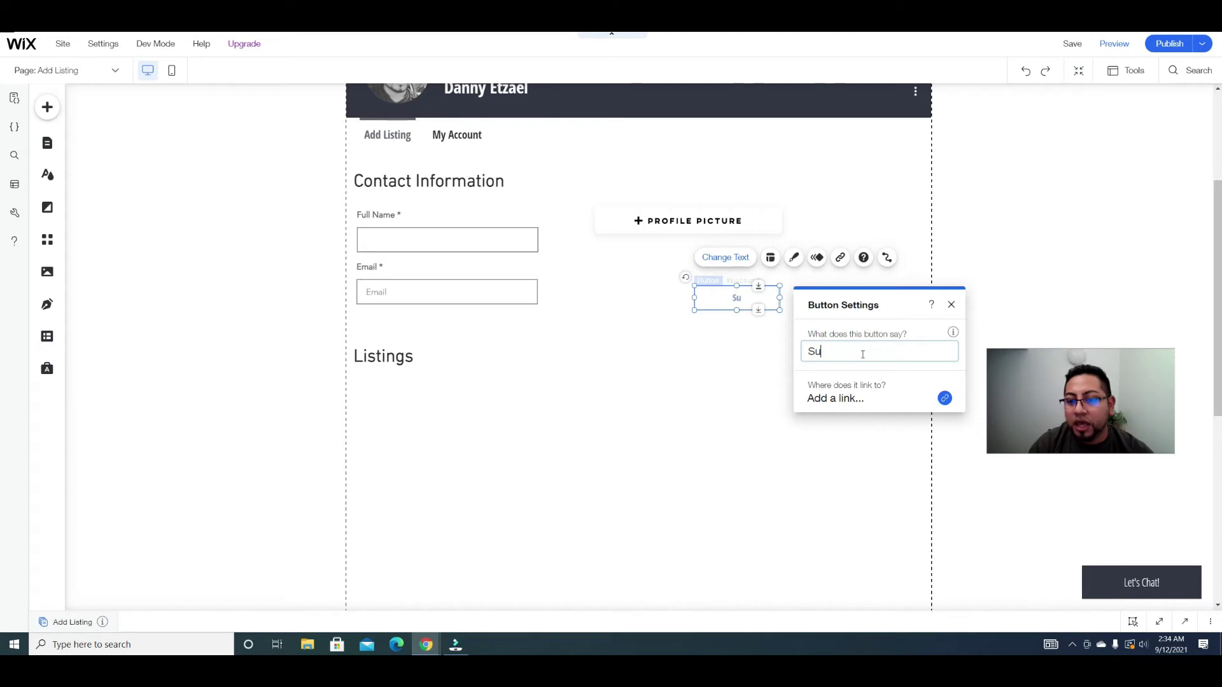
{"action": "type", "text": "bmit"}
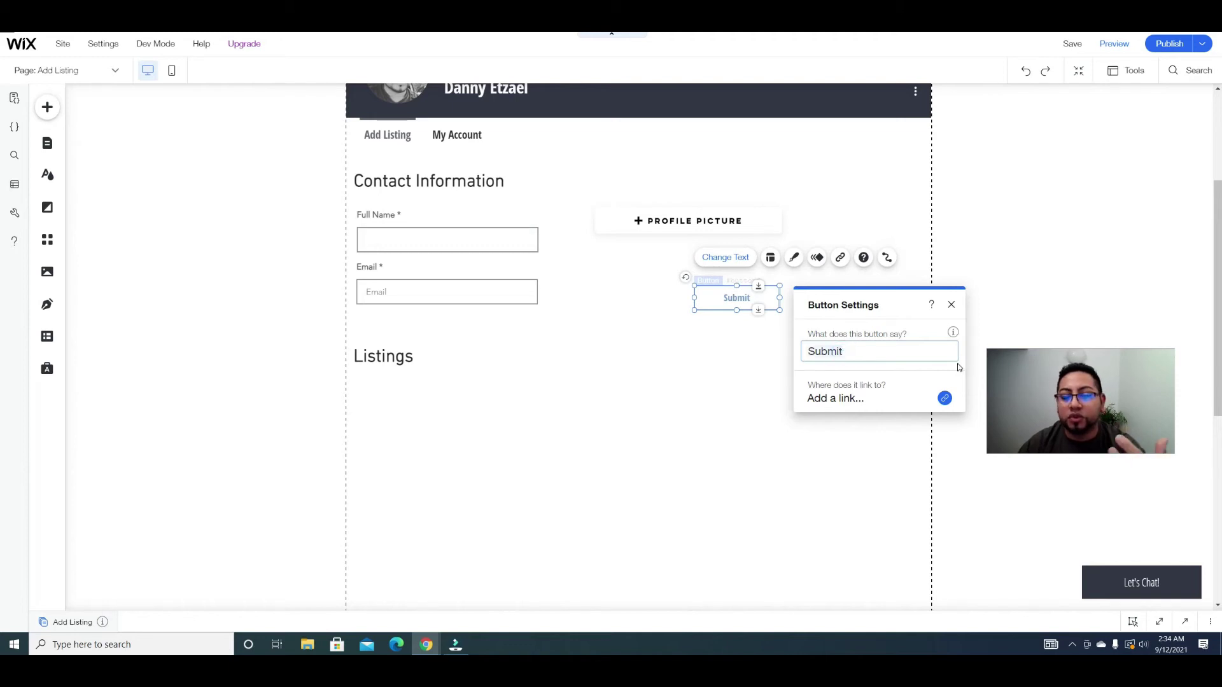
{"action": "type", "text": "Update"}
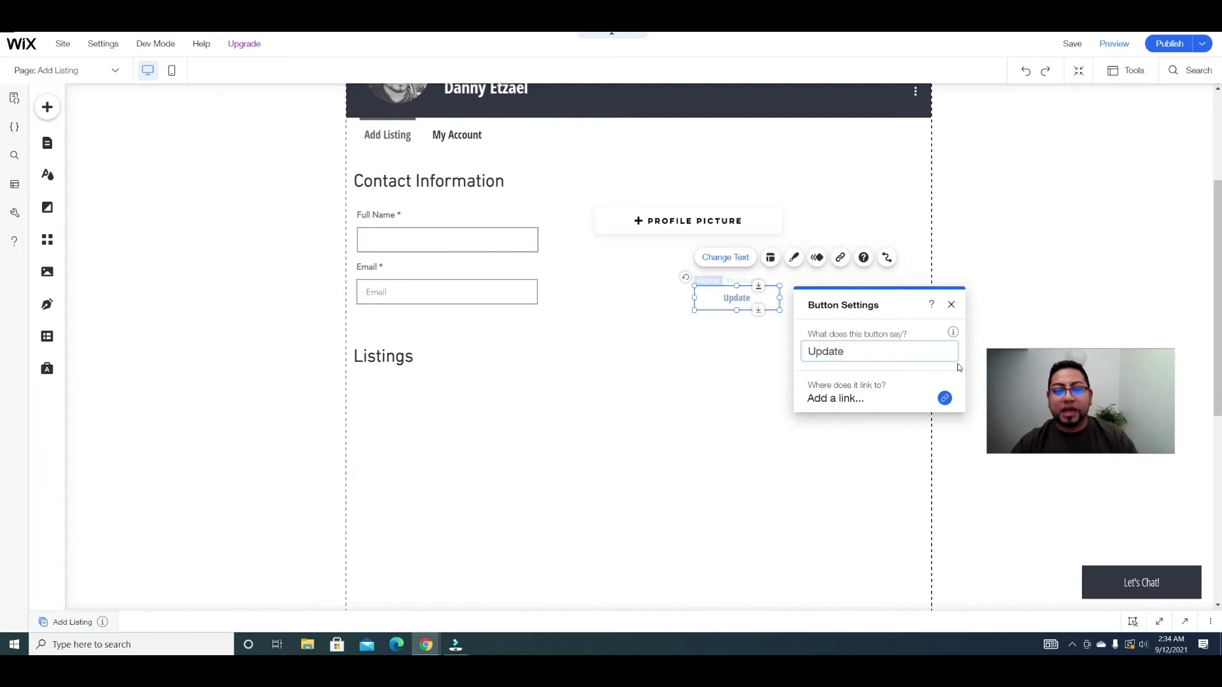
{"action": "left_click", "coordinate": [679, 490]}
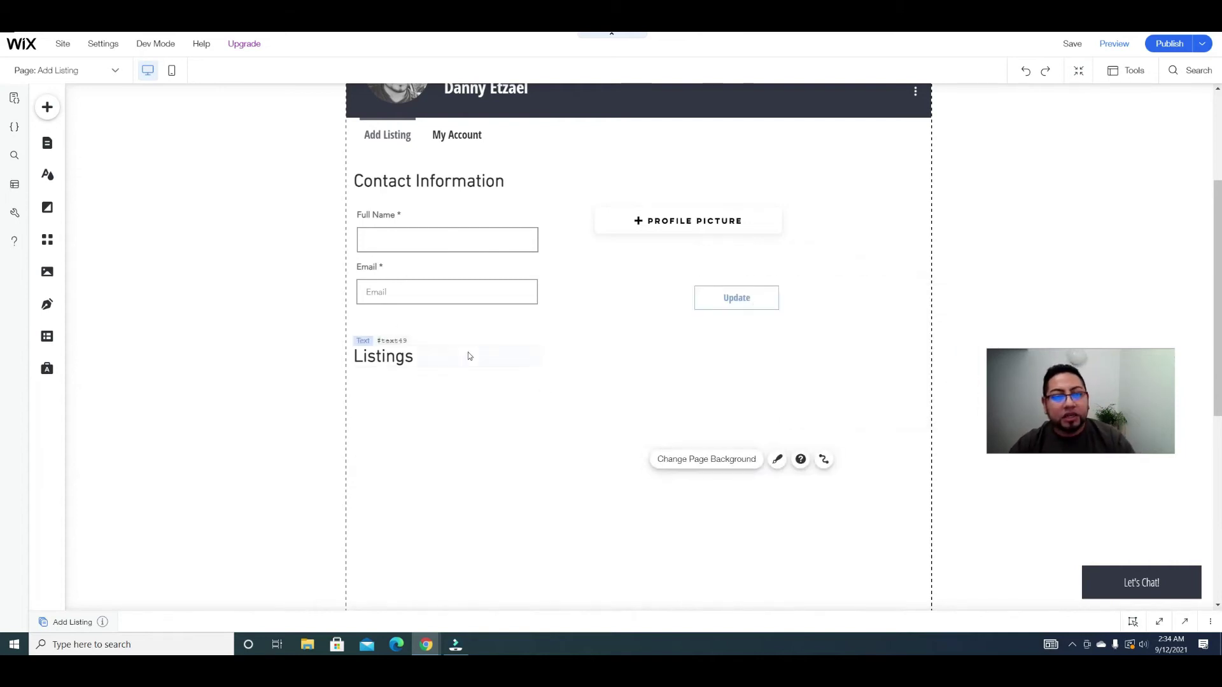
Step: Copy the Full Name input and move the pasted copy beneath the Listings heading
{"action": "scroll", "coordinate": [468, 356], "scroll_direction": "down", "scroll_amount": 2}
{"action": "left_click", "coordinate": [496, 115]}
{"action": "key", "text": "ctrl+c"}
{"action": "key", "text": "ctrl+v"}
{"action": "left_click_drag", "start_coordinate": [496, 124], "coordinate": [529, 304]}
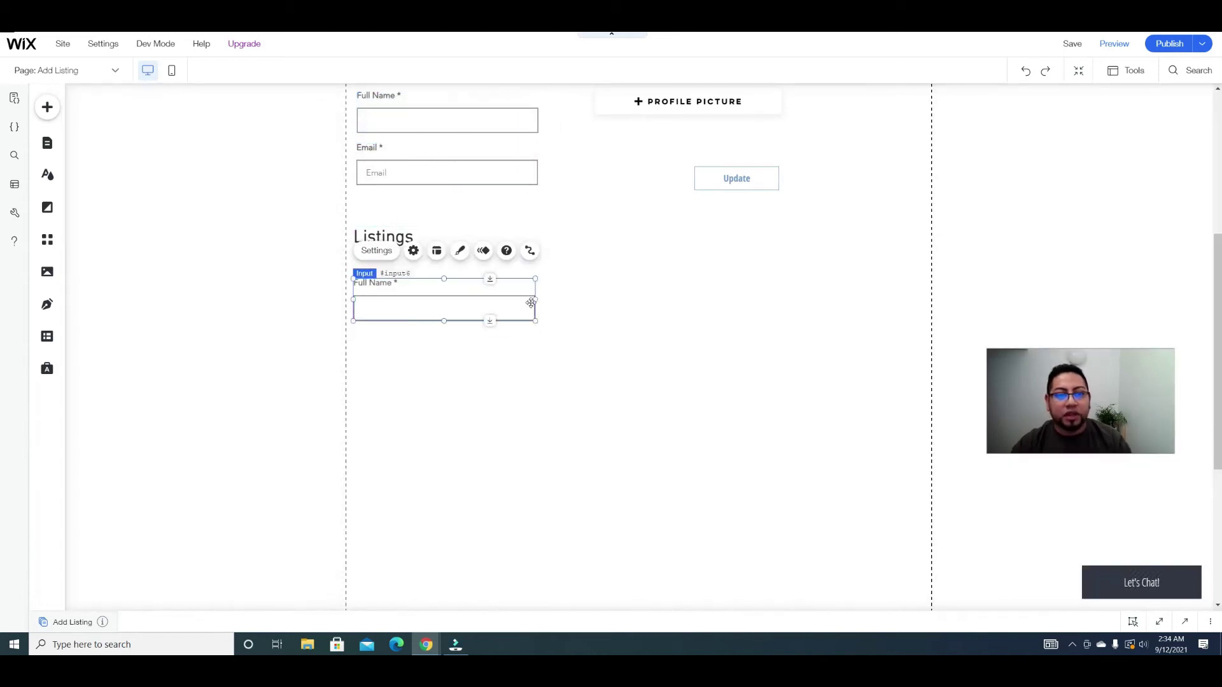
Step: Retitle the copied input 'Title' and place a second copy just below it
{"action": "left_click", "coordinate": [377, 250]}
{"action": "left_click", "coordinate": [255, 403]}
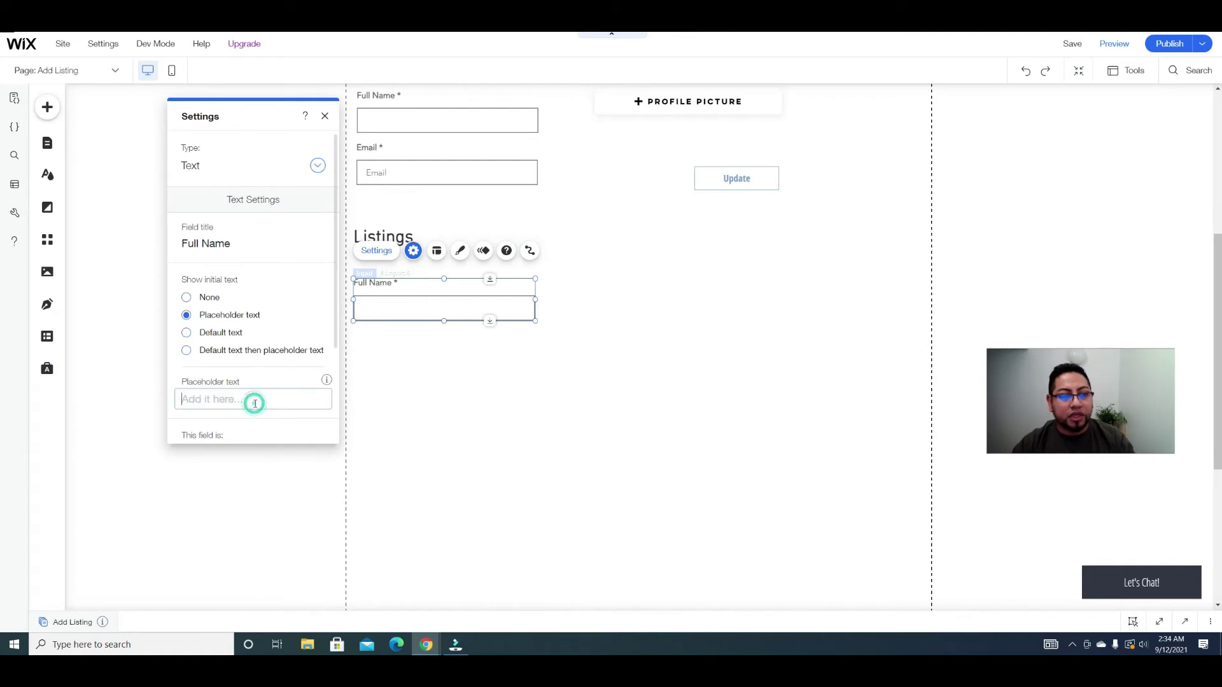
{"action": "triple_click", "coordinate": [241, 245]}
{"action": "type", "text": "Title"}
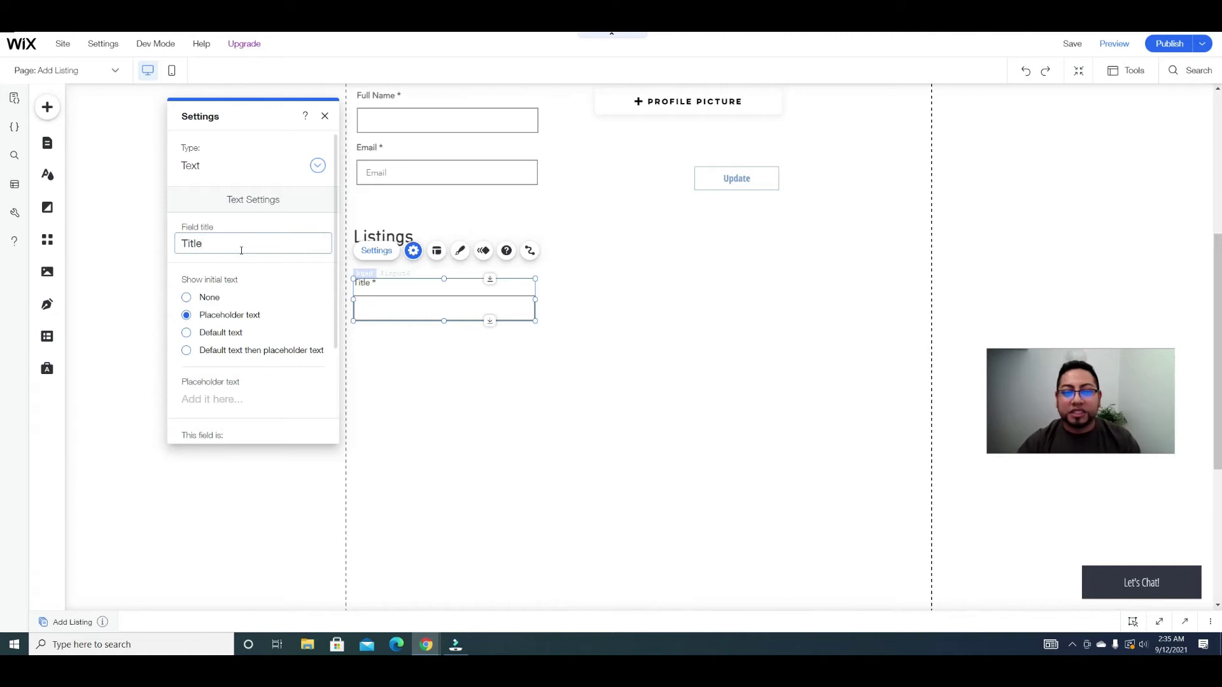
{"action": "left_click", "coordinate": [430, 378]}
{"action": "left_click", "coordinate": [426, 310]}
{"action": "left_click_drag", "start_coordinate": [427, 310], "coordinate": [443, 380]}
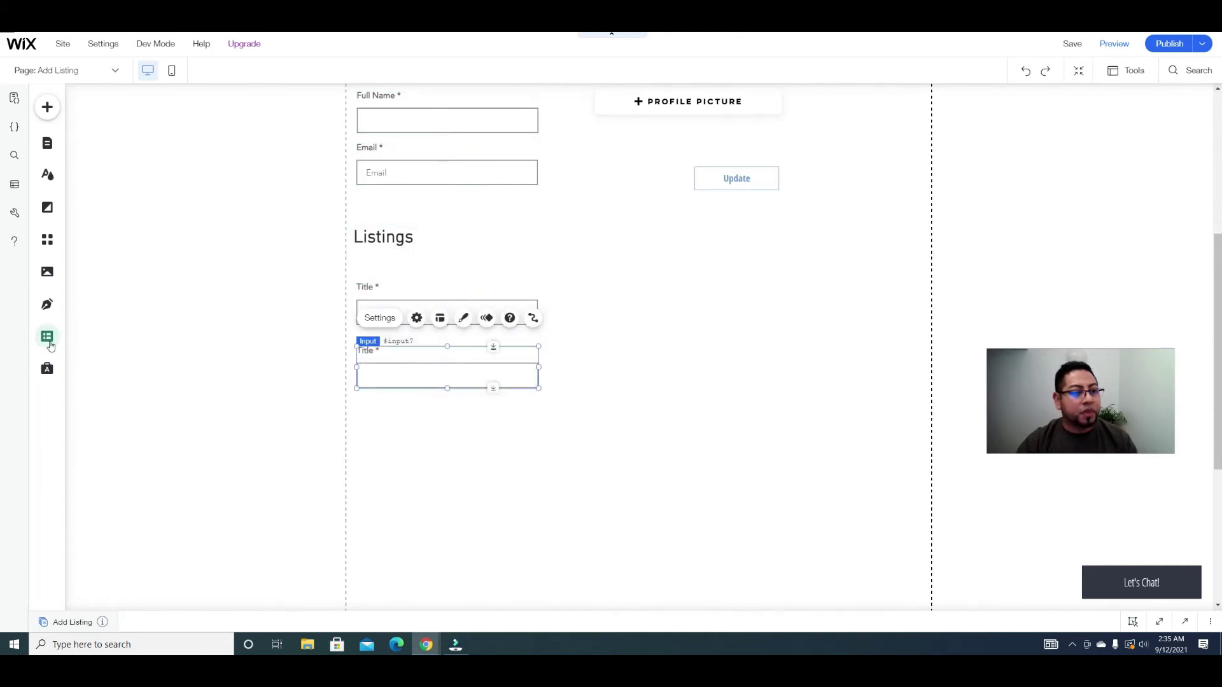
{"action": "left_click", "coordinate": [51, 339]}
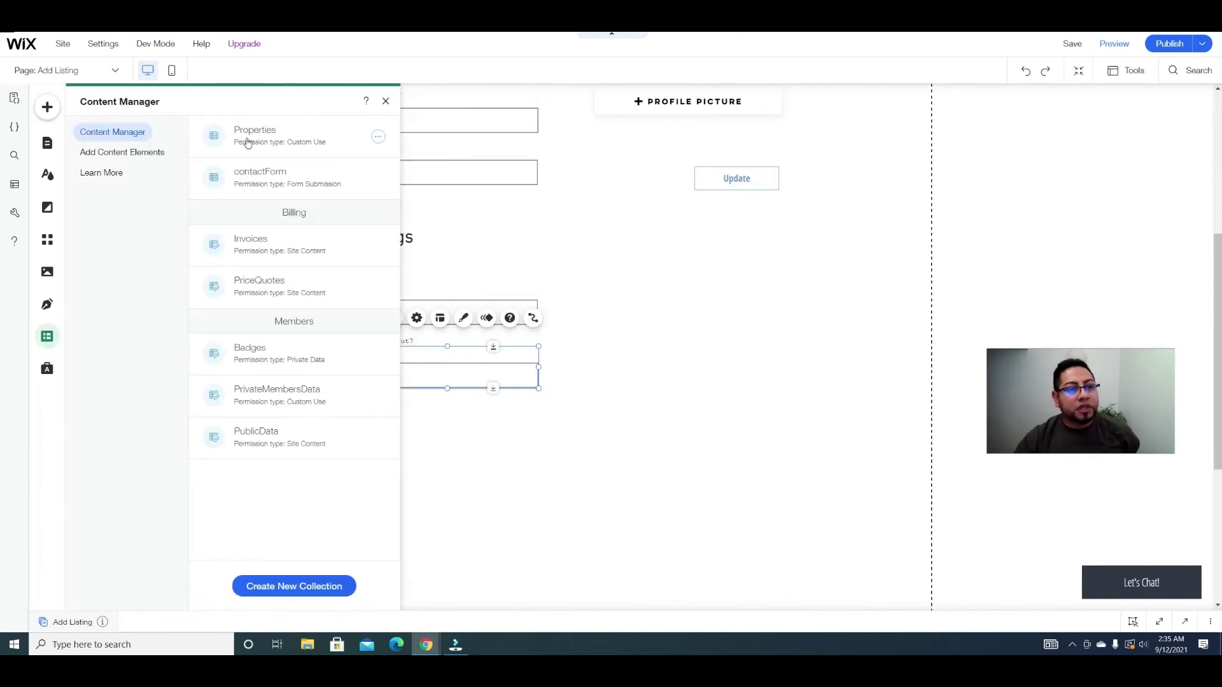
{"action": "left_click", "coordinate": [245, 136]}
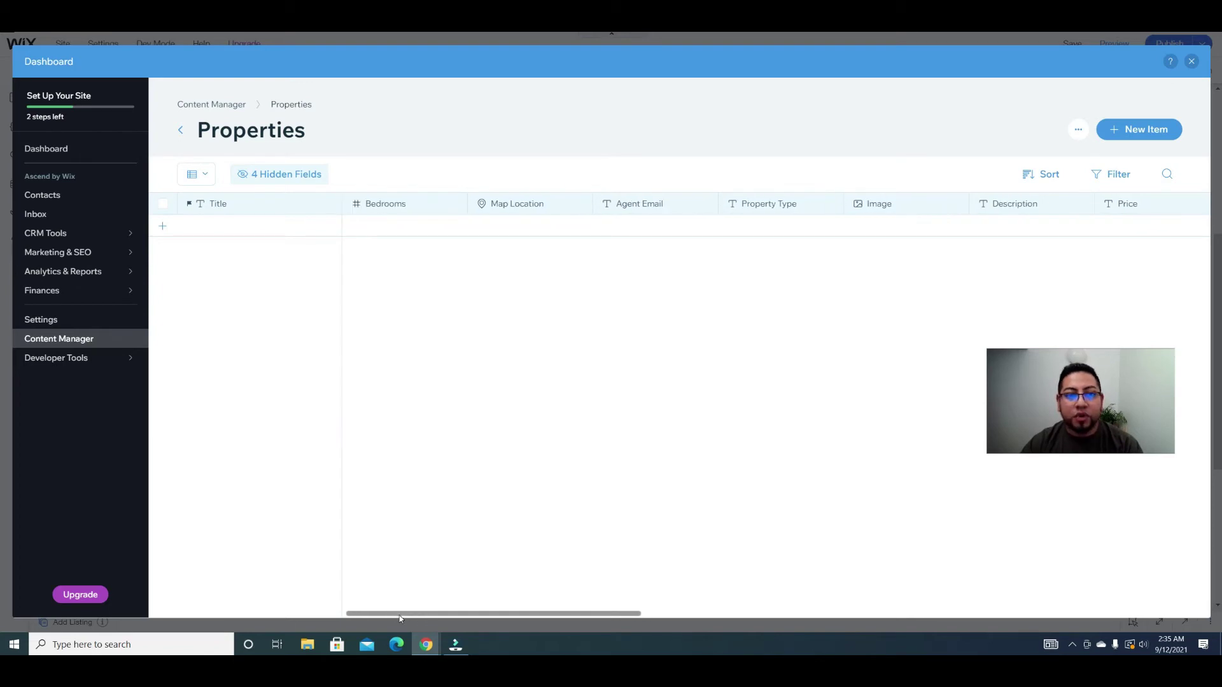
{"action": "left_click_drag", "start_coordinate": [414, 620], "coordinate": [611, 614]}
{"action": "left_click_drag", "start_coordinate": [712, 616], "coordinate": [433, 586]}
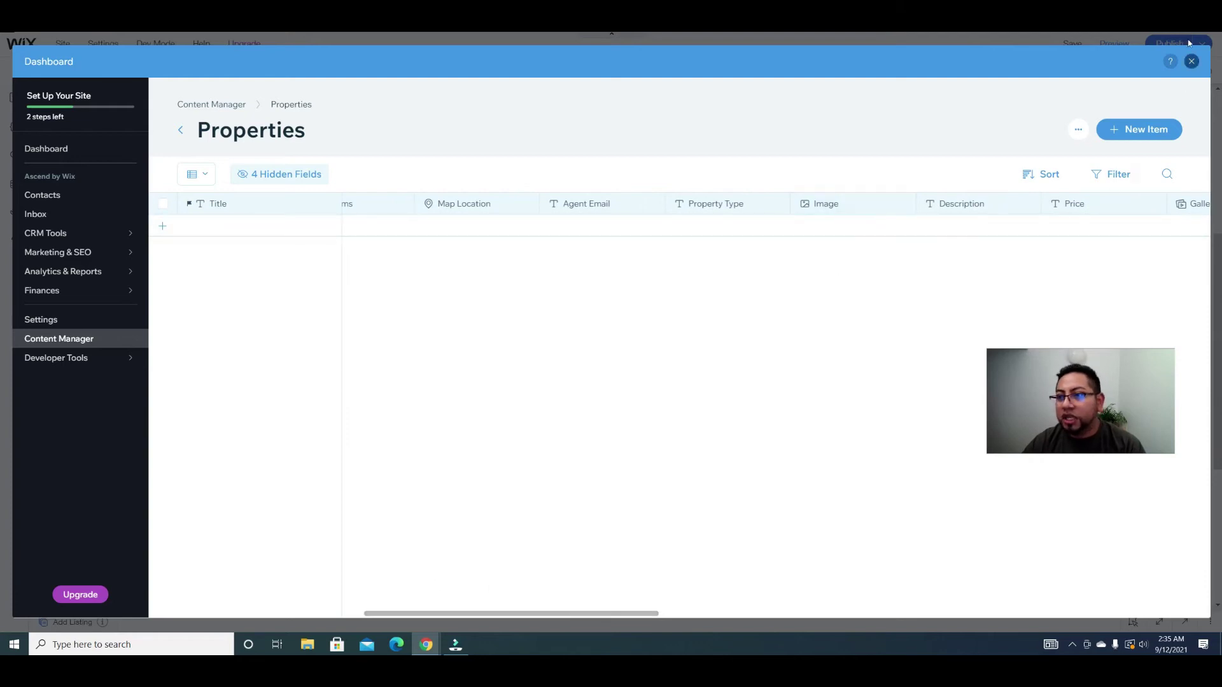
{"action": "left_click", "coordinate": [1191, 61]}
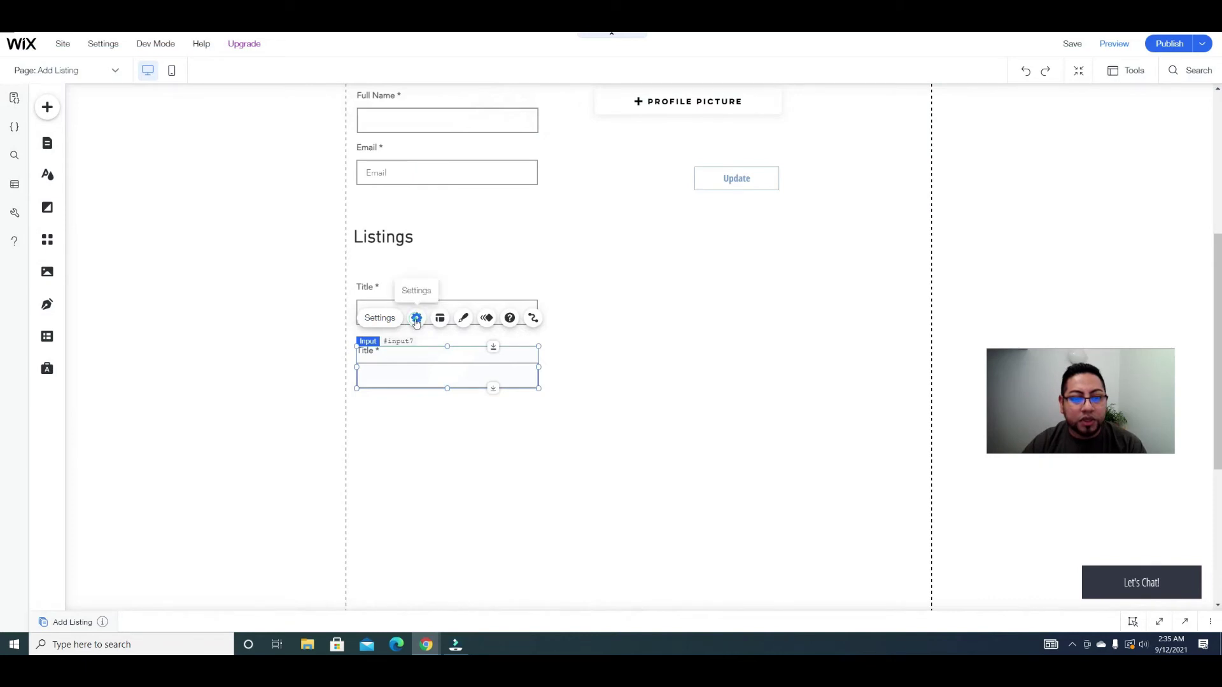
{"action": "left_click", "coordinate": [416, 318]}
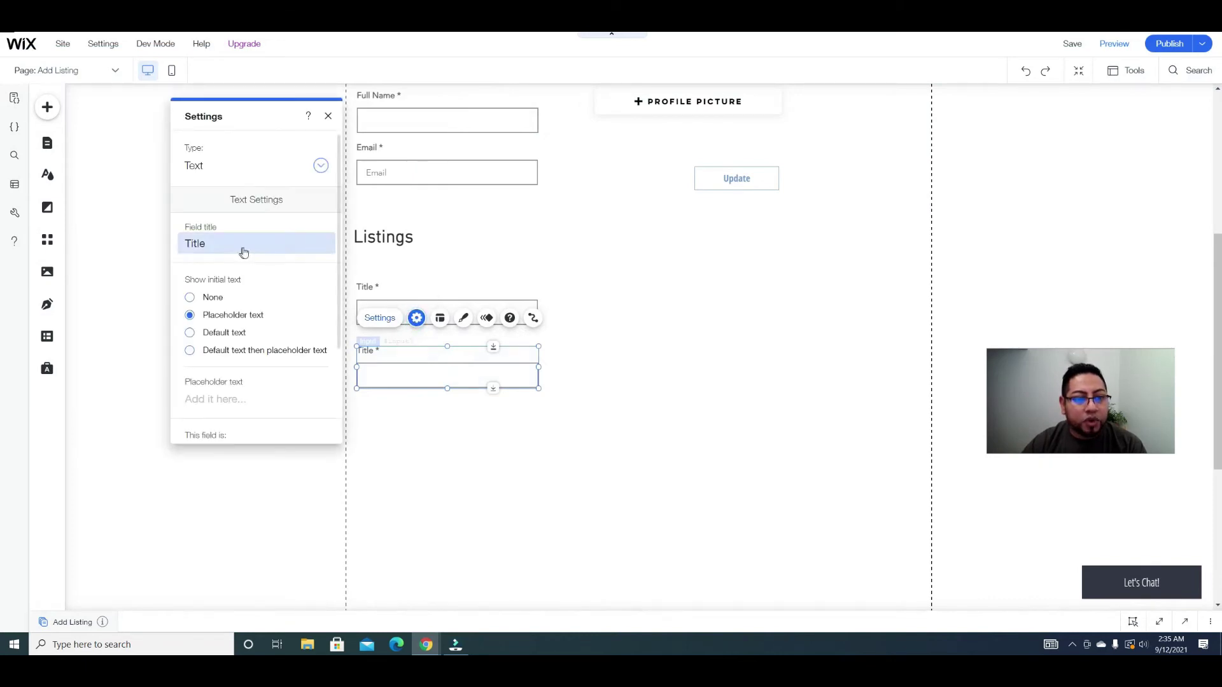
{"action": "left_click", "coordinate": [425, 431]}
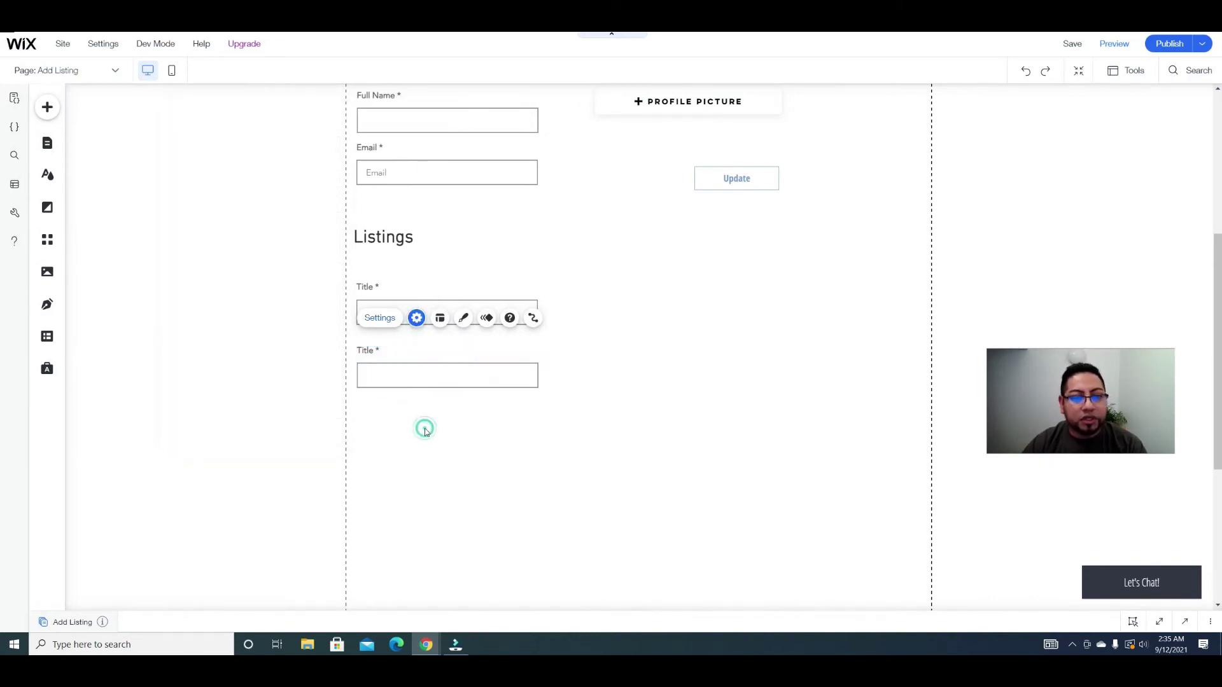
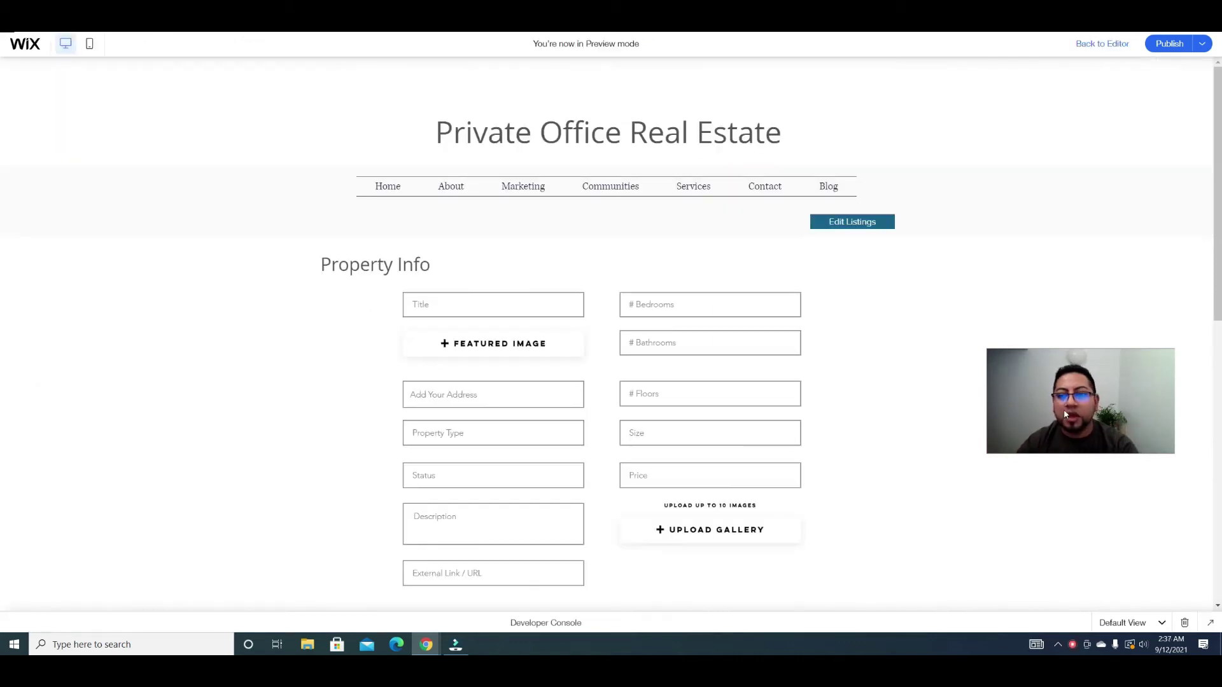
Step: In preview, scroll through the Property Info and Agent's Info form and test-submit it
{"action": "scroll", "coordinate": [920, 433], "scroll_direction": "down", "scroll_amount": 4}
{"action": "scroll", "coordinate": [920, 439], "scroll_direction": "up", "scroll_amount": 3}
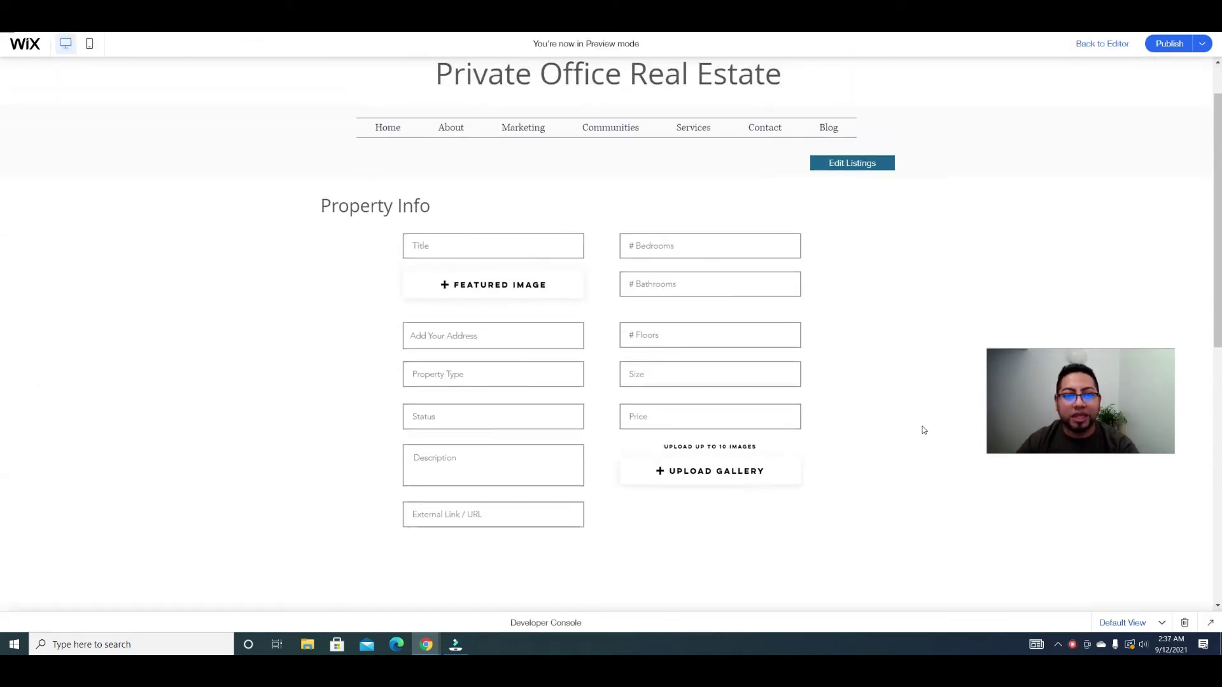
{"action": "scroll", "coordinate": [930, 439], "scroll_direction": "down", "scroll_amount": 2}
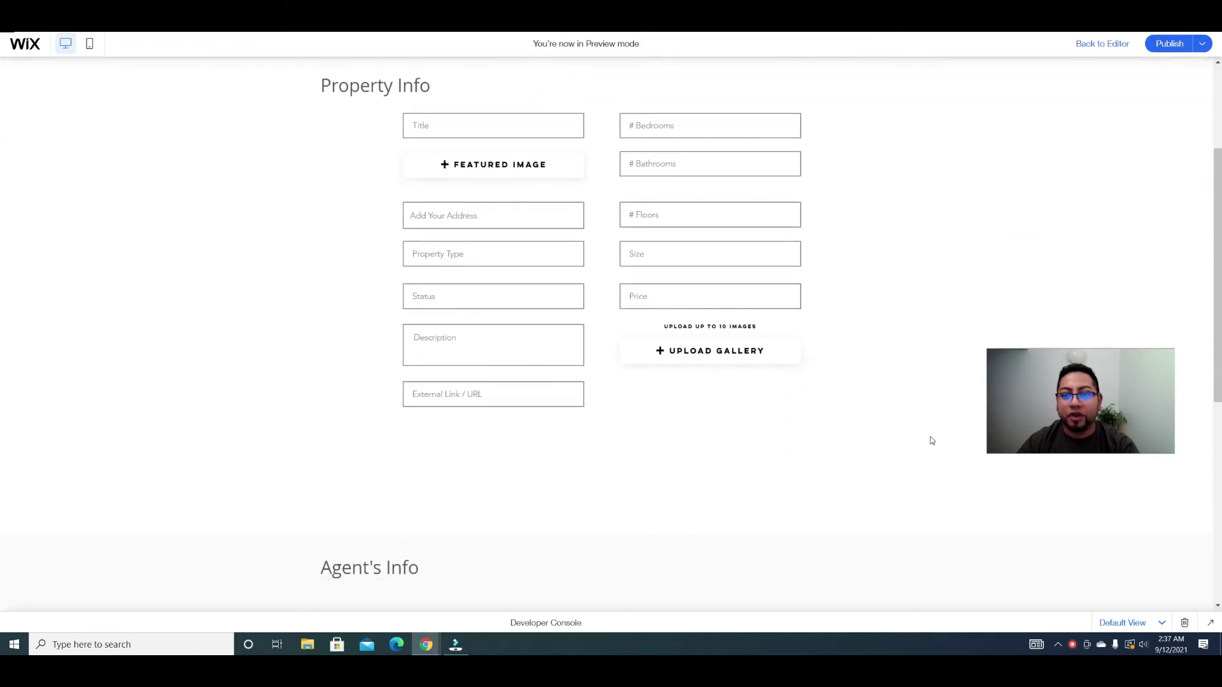
{"action": "scroll", "coordinate": [929, 439], "scroll_direction": "up", "scroll_amount": 1}
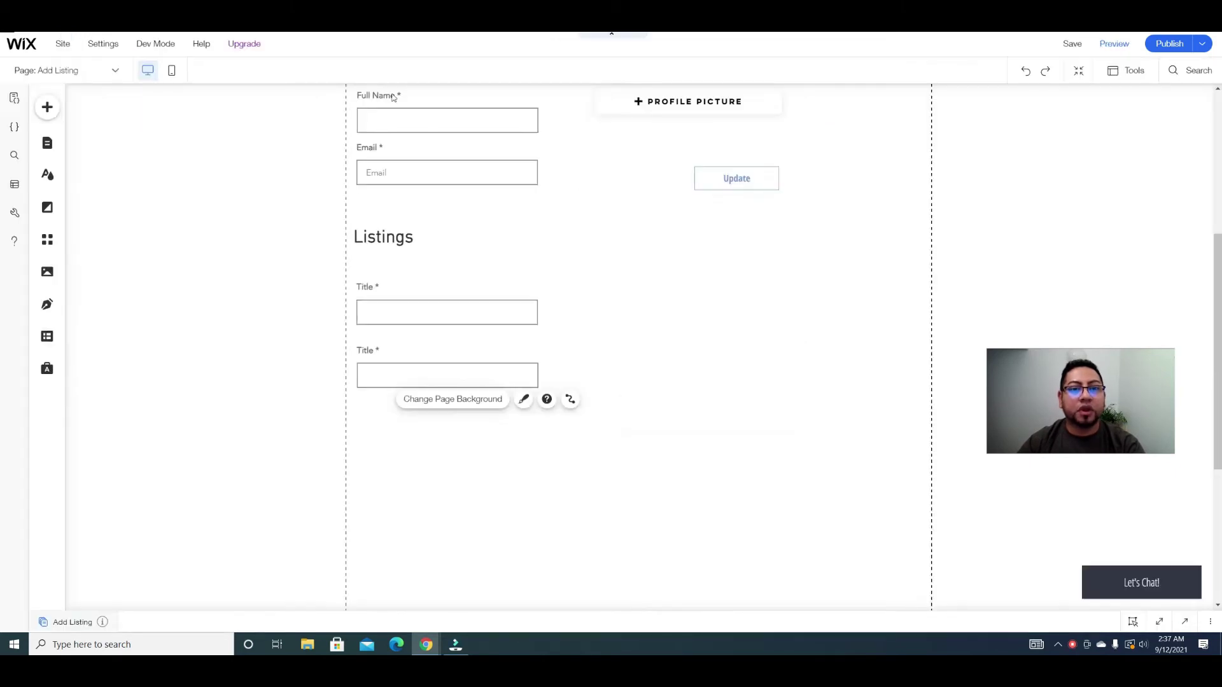
{"action": "scroll", "coordinate": [603, 237], "scroll_direction": "up", "scroll_amount": 5}
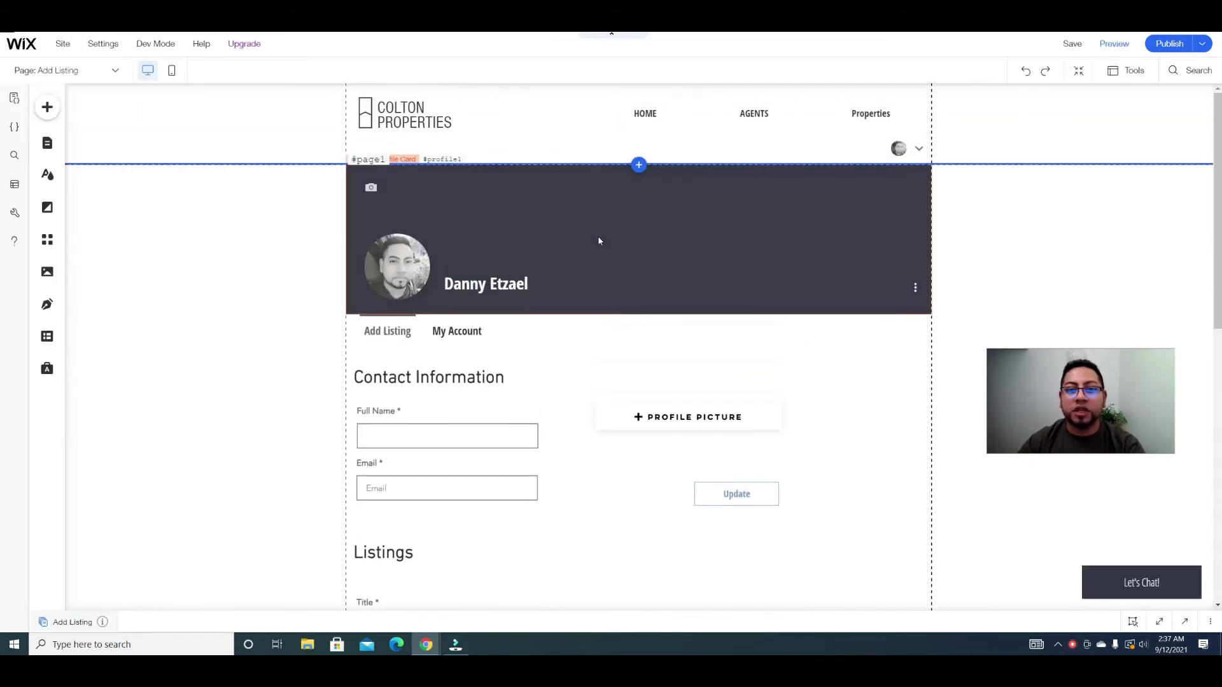
{"action": "scroll", "coordinate": [600, 240], "scroll_direction": "down", "scroll_amount": 3}
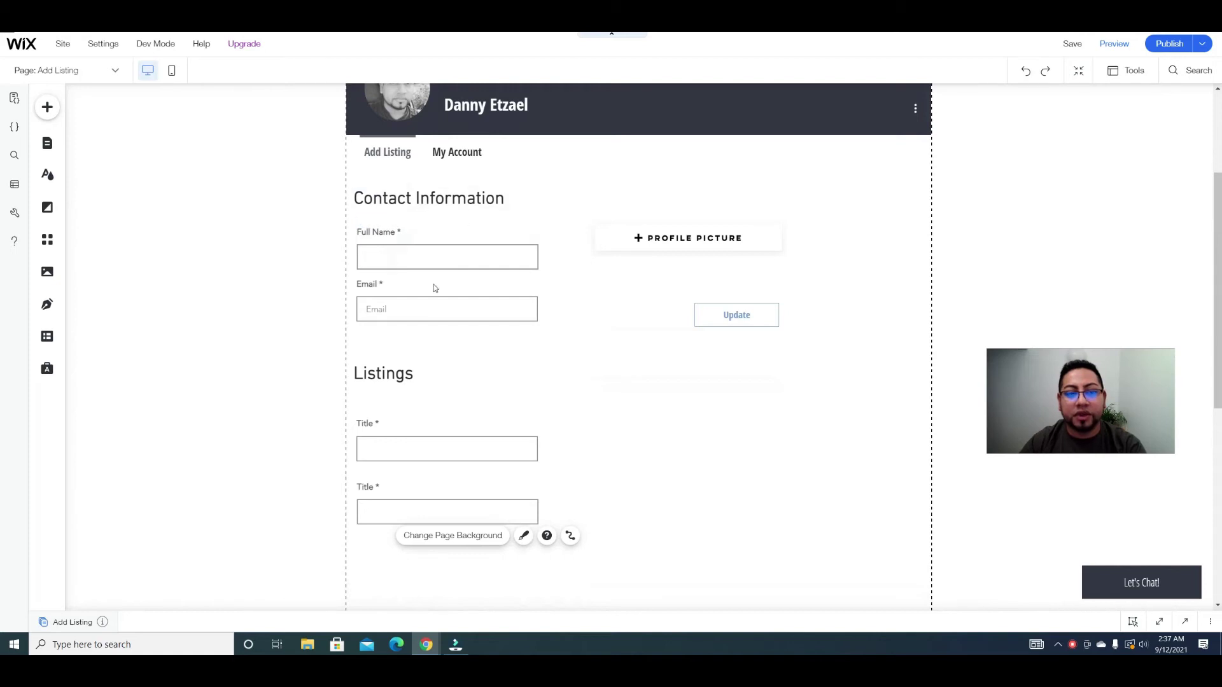
{"action": "scroll", "coordinate": [420, 299], "scroll_direction": "down", "scroll_amount": 3}
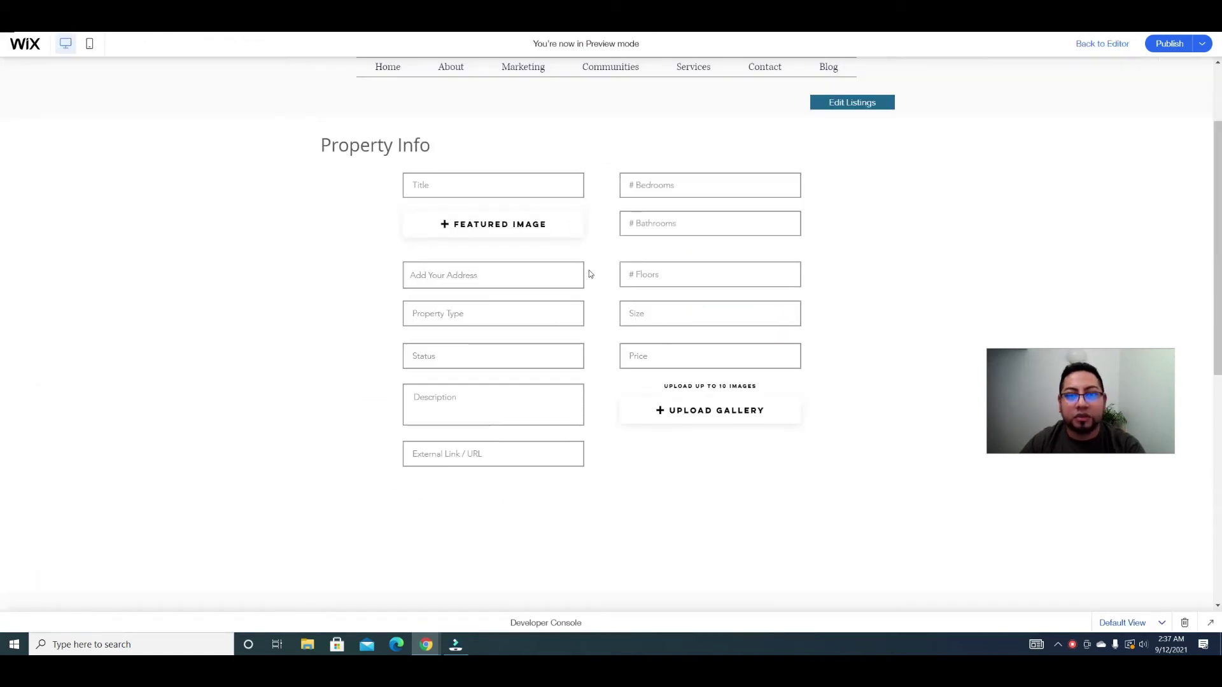
{"action": "scroll", "coordinate": [589, 270], "scroll_direction": "down", "scroll_amount": 1}
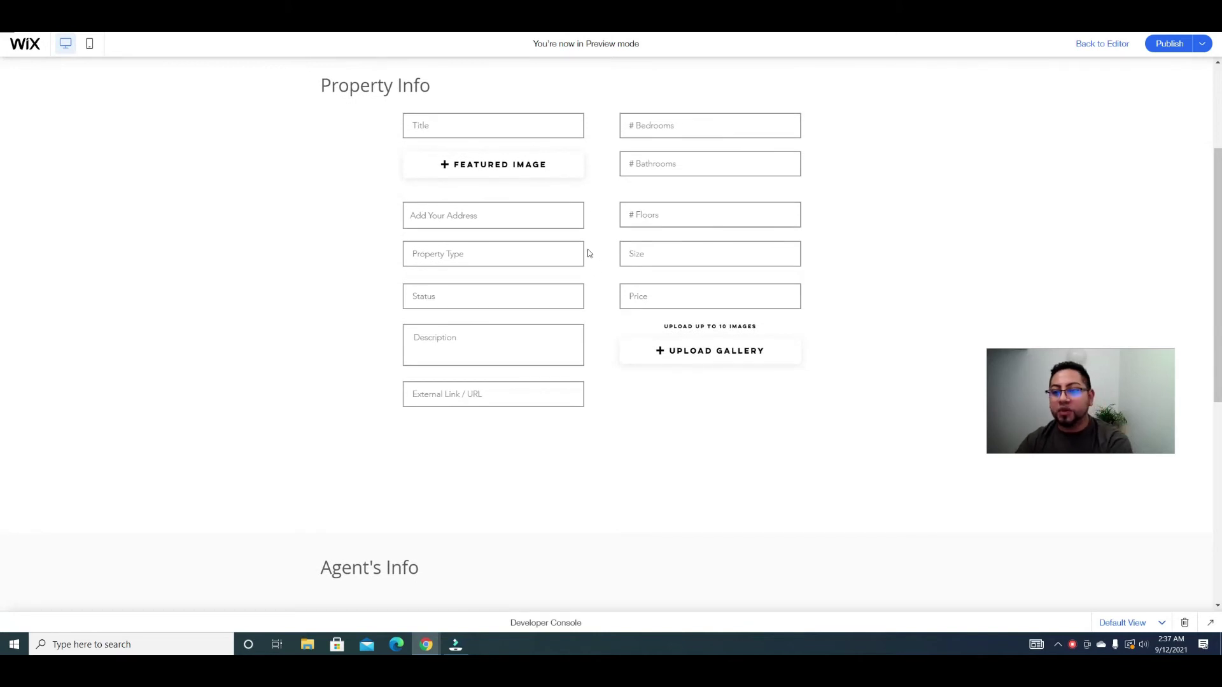
{"action": "scroll", "coordinate": [617, 271], "scroll_direction": "up", "scroll_amount": 1}
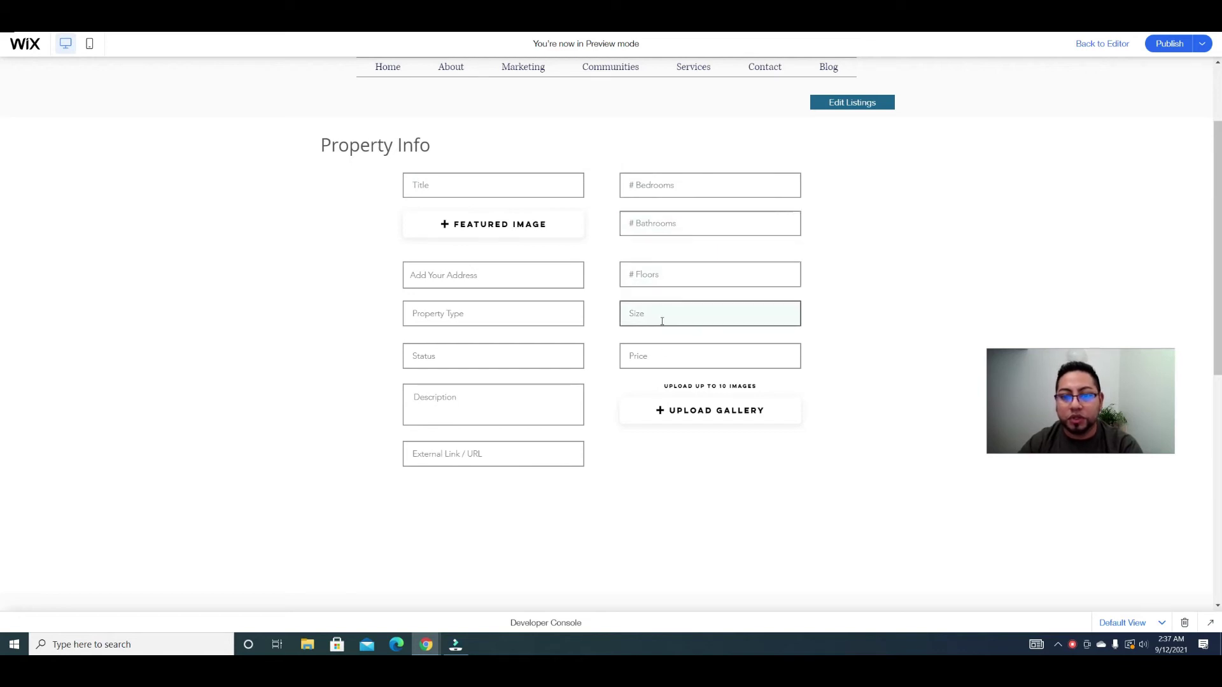
{"action": "scroll", "coordinate": [663, 357], "scroll_direction": "down", "scroll_amount": 2}
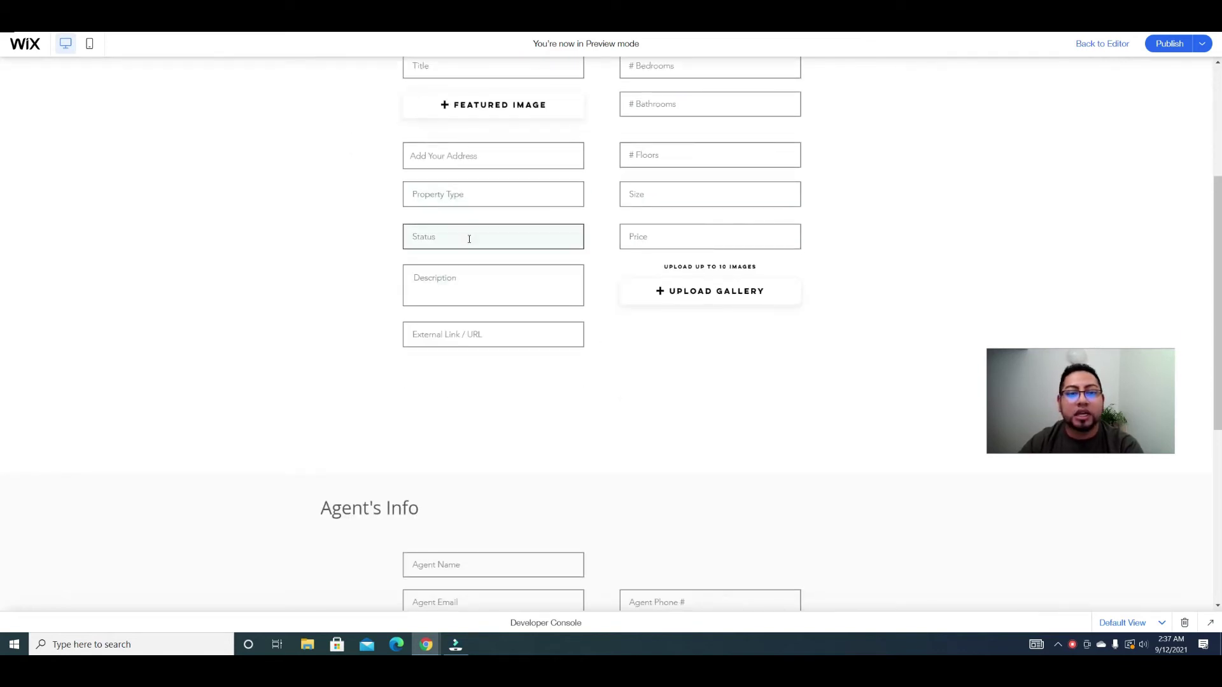
{"action": "scroll", "coordinate": [471, 248], "scroll_direction": "down", "scroll_amount": 1}
{"action": "scroll", "coordinate": [480, 306], "scroll_direction": "down", "scroll_amount": 3}
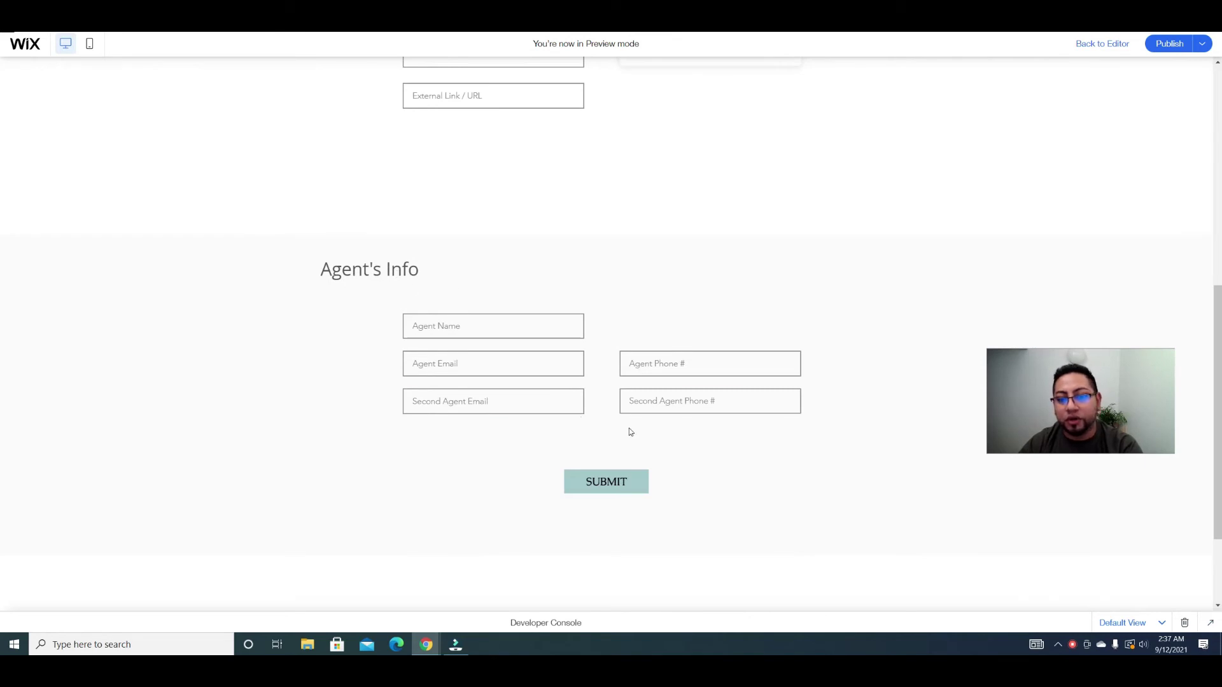
{"action": "scroll", "coordinate": [604, 472], "scroll_direction": "down", "scroll_amount": 2}
{"action": "left_click", "coordinate": [605, 369]}
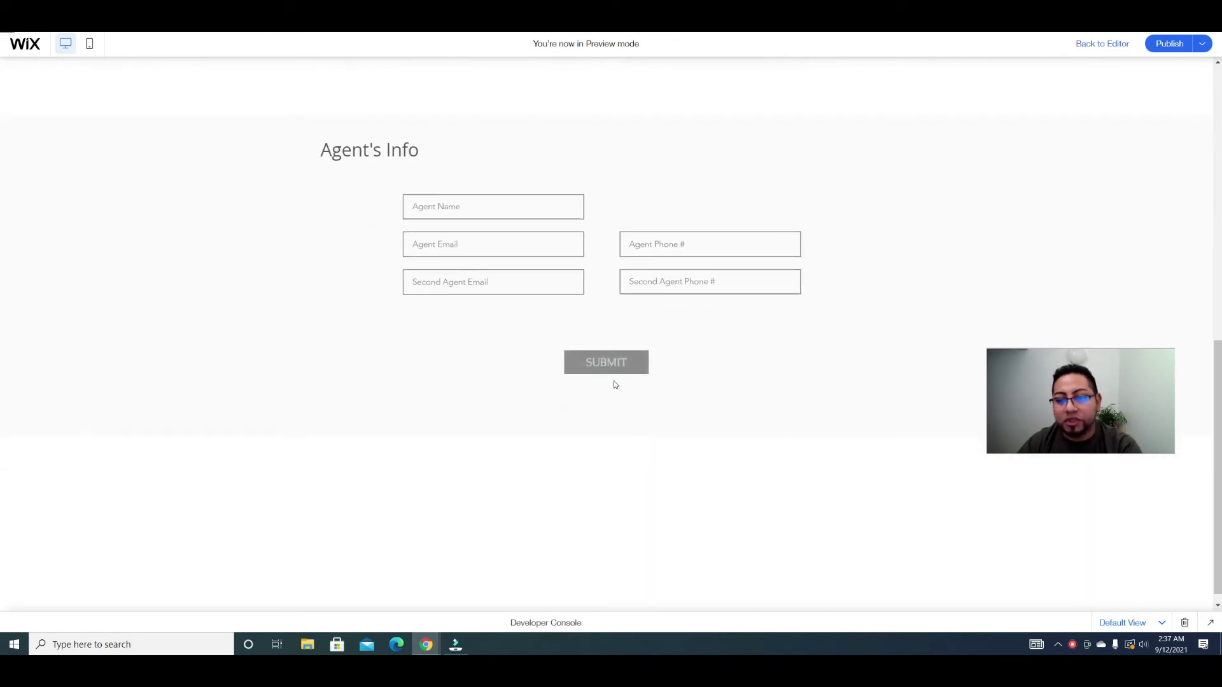
{"action": "scroll", "coordinate": [700, 395], "scroll_direction": "up", "scroll_amount": 3}
{"action": "scroll", "coordinate": [776, 400], "scroll_direction": "up", "scroll_amount": 6}
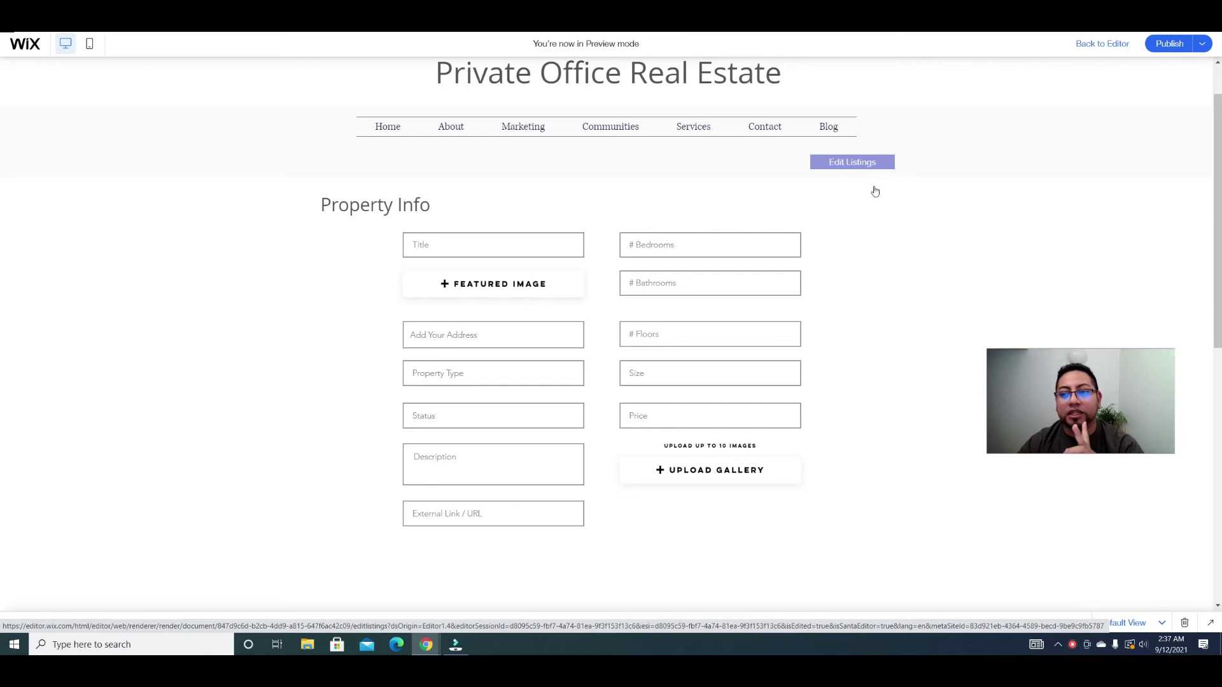
Step: Open the Edit Listings page in preview to review the existing property listings
{"action": "left_click", "coordinate": [846, 163]}
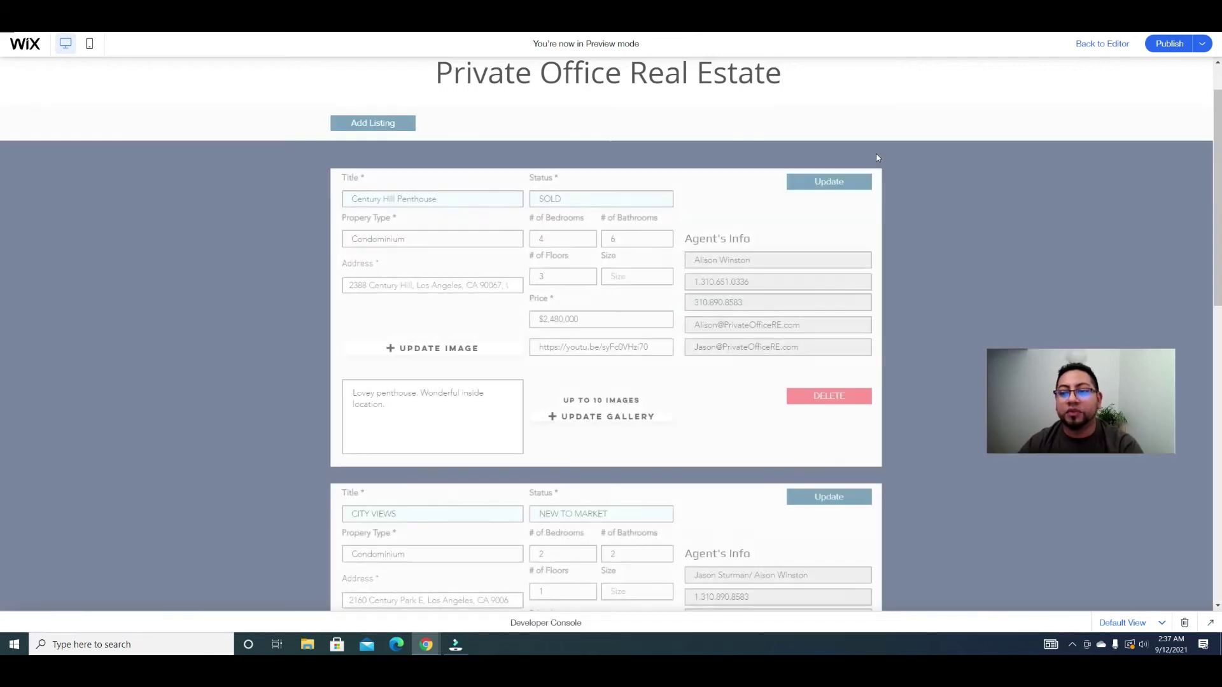
{"action": "scroll", "coordinate": [892, 218], "scroll_direction": "down", "scroll_amount": 2}
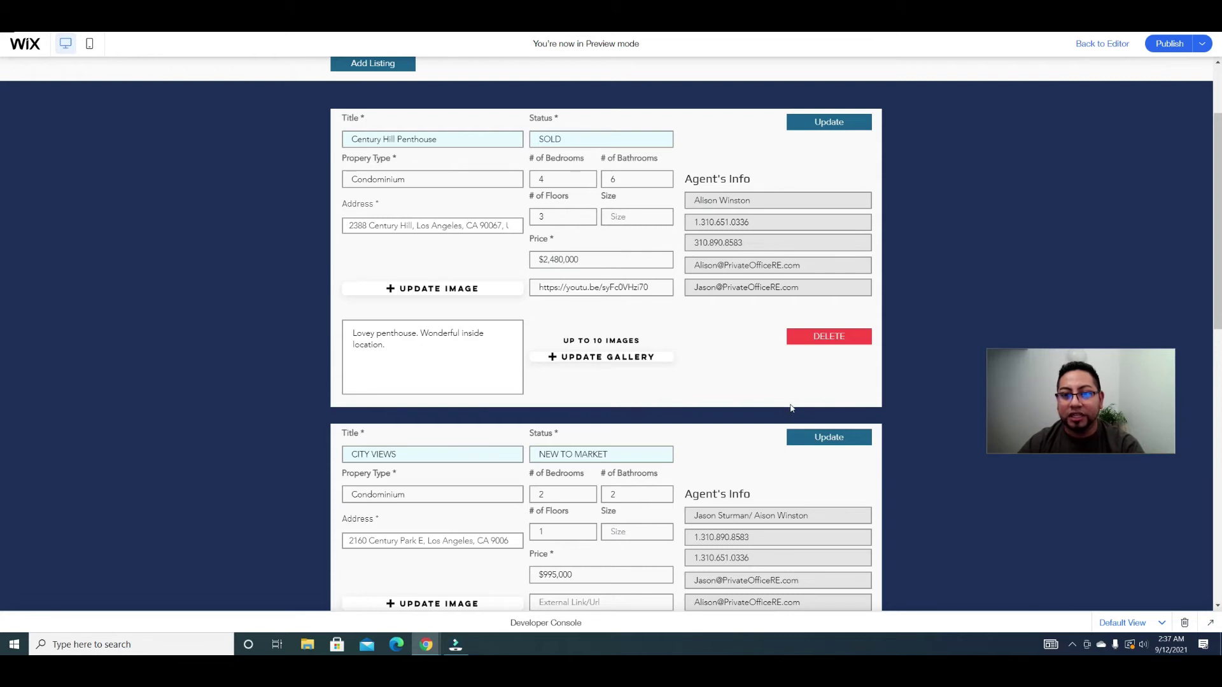
{"action": "scroll", "coordinate": [506, 261], "scroll_direction": "up", "scroll_amount": 1}
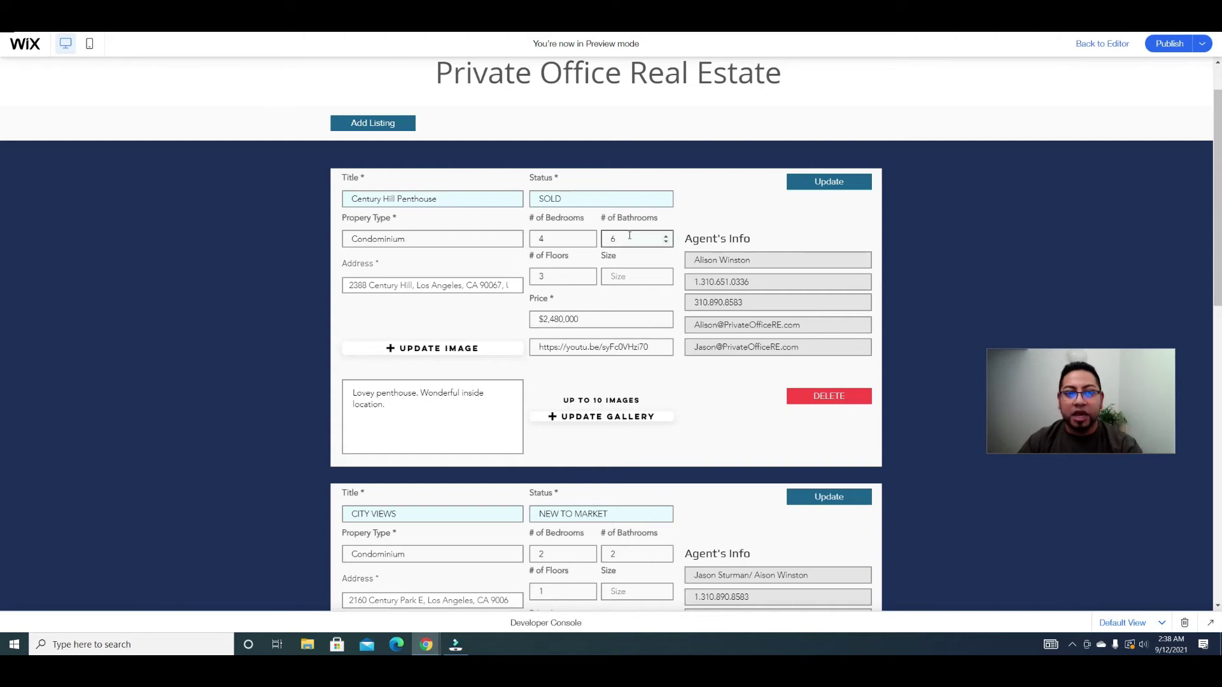
Step: Browse the Add Listing form in preview, then return to the editor
{"action": "left_click", "coordinate": [373, 122]}
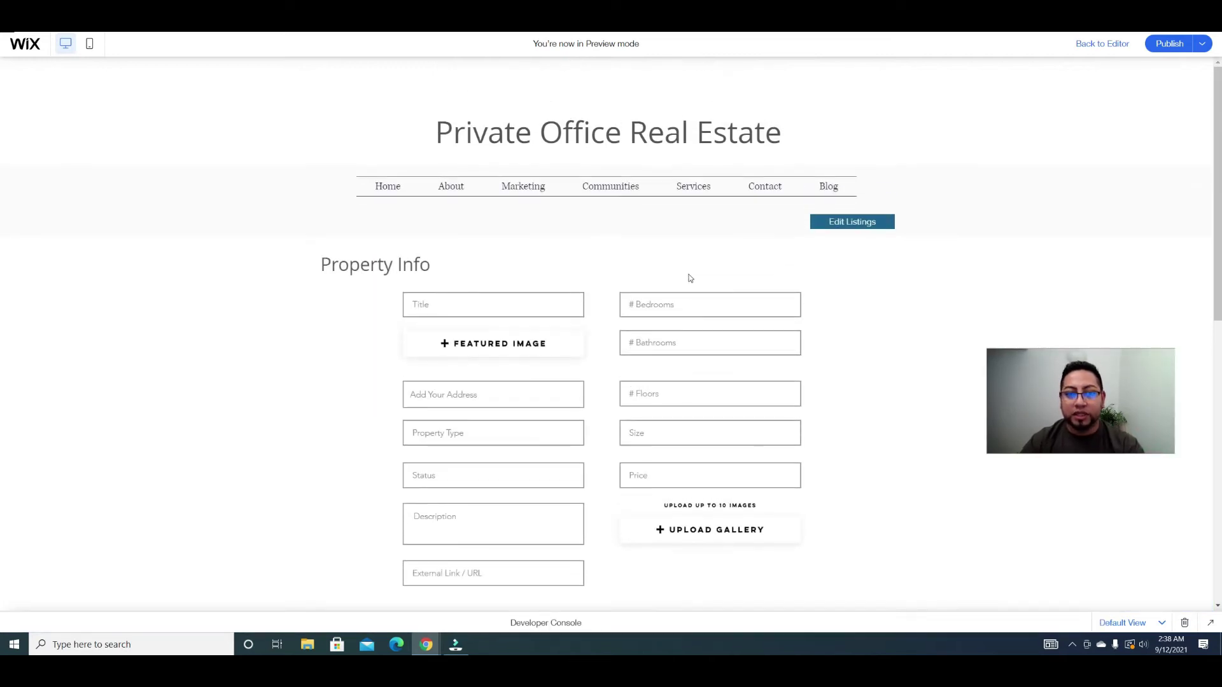
{"action": "scroll", "coordinate": [735, 276], "scroll_direction": "down", "scroll_amount": 3}
{"action": "scroll", "coordinate": [738, 280], "scroll_direction": "up", "scroll_amount": 2}
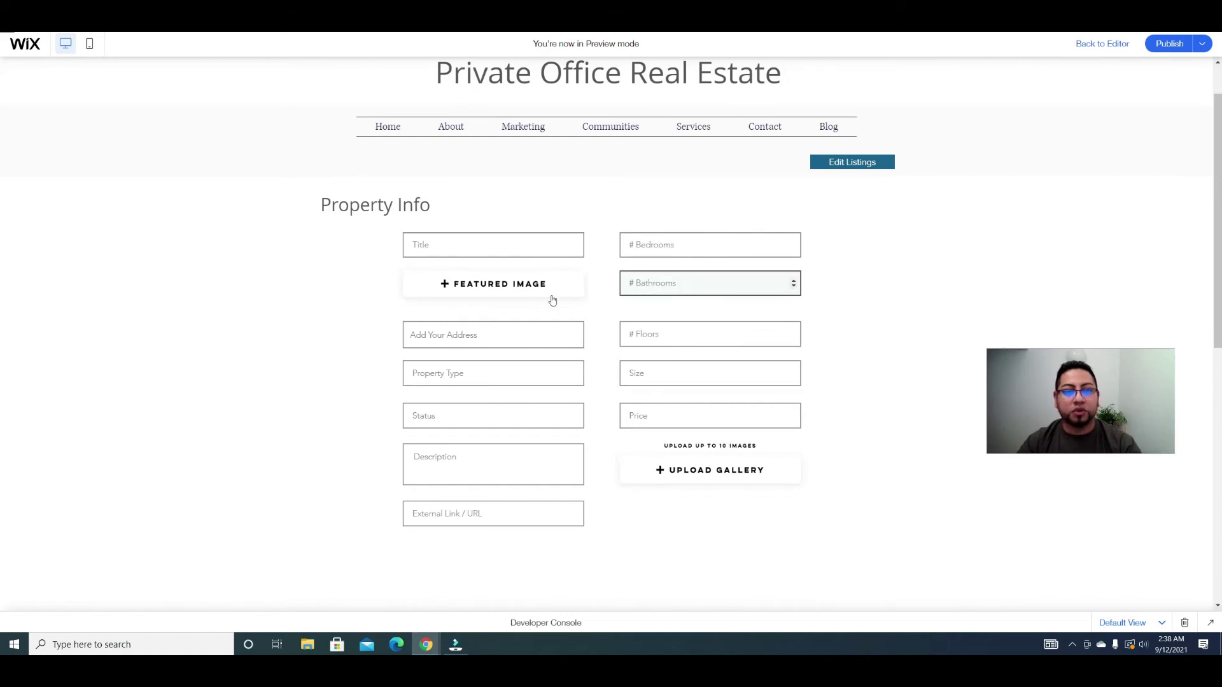
{"action": "scroll", "coordinate": [559, 318], "scroll_direction": "down", "scroll_amount": 6}
{"action": "scroll", "coordinate": [551, 337], "scroll_direction": "up", "scroll_amount": 6}
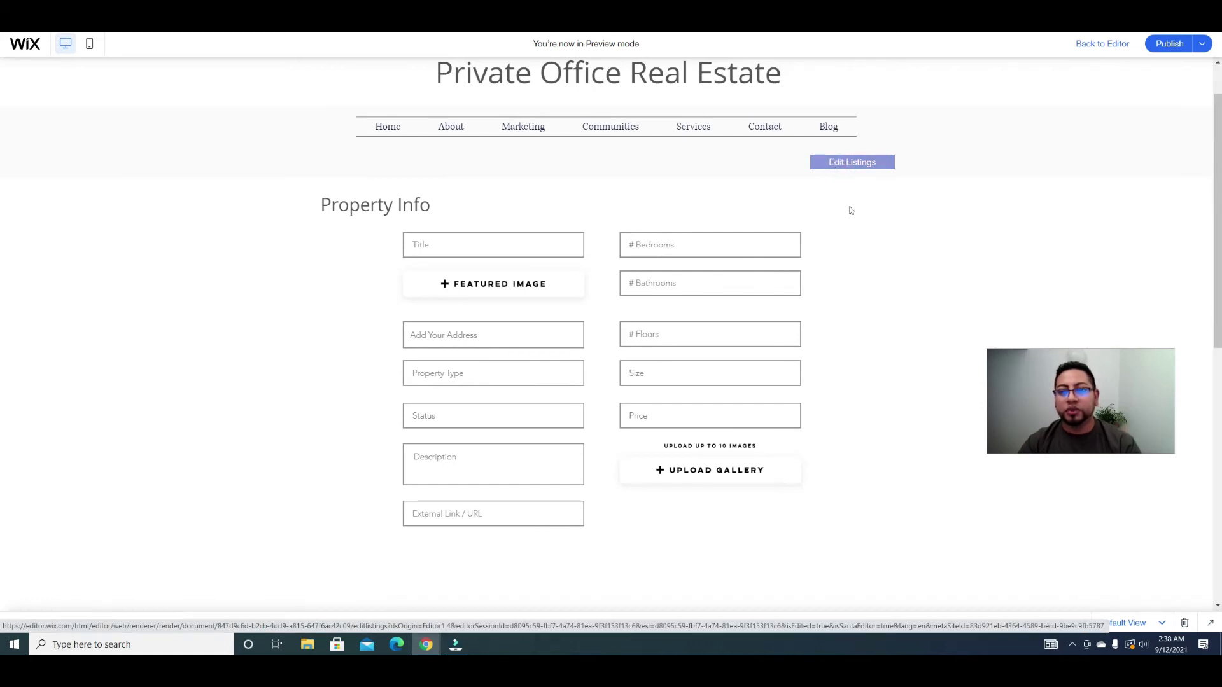
{"action": "scroll", "coordinate": [840, 294], "scroll_direction": "down", "scroll_amount": 2}
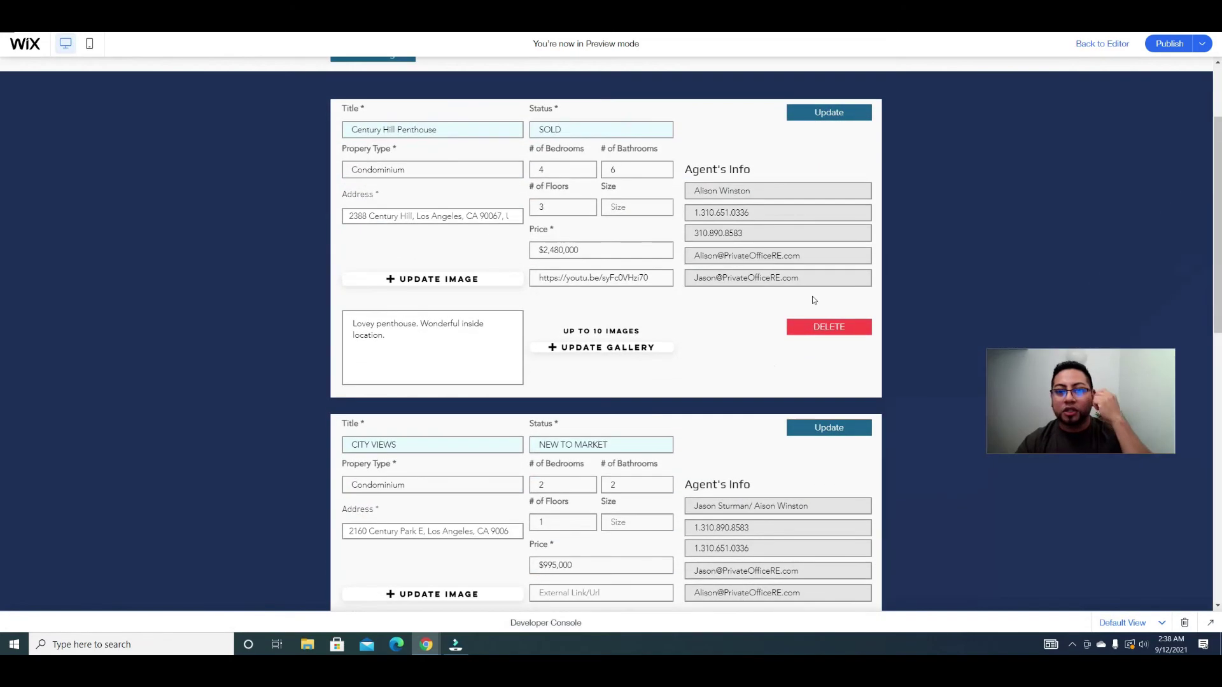
{"action": "scroll", "coordinate": [797, 383], "scroll_direction": "down", "scroll_amount": 3}
{"action": "scroll", "coordinate": [783, 390], "scroll_direction": "up", "scroll_amount": 5}
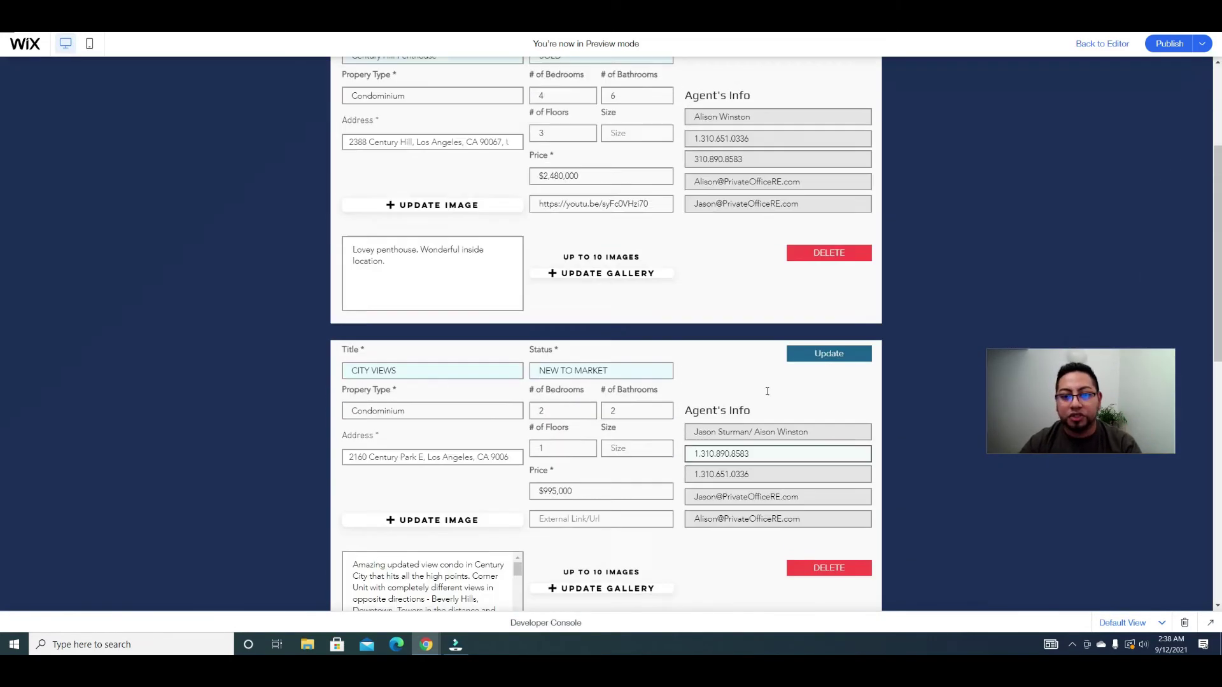
{"action": "scroll", "coordinate": [767, 394], "scroll_direction": "down", "scroll_amount": 2}
{"action": "scroll", "coordinate": [762, 420], "scroll_direction": "down", "scroll_amount": 4}
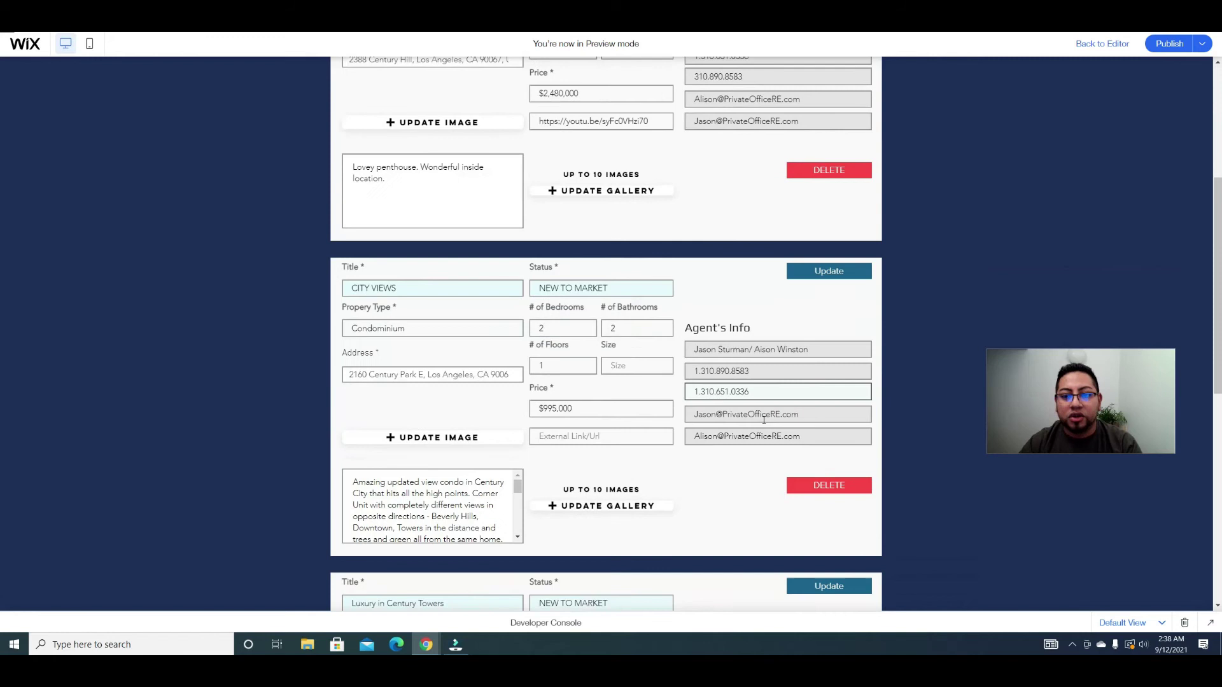
{"action": "scroll", "coordinate": [764, 422], "scroll_direction": "up", "scroll_amount": 3}
{"action": "scroll", "coordinate": [763, 423], "scroll_direction": "up", "scroll_amount": 3}
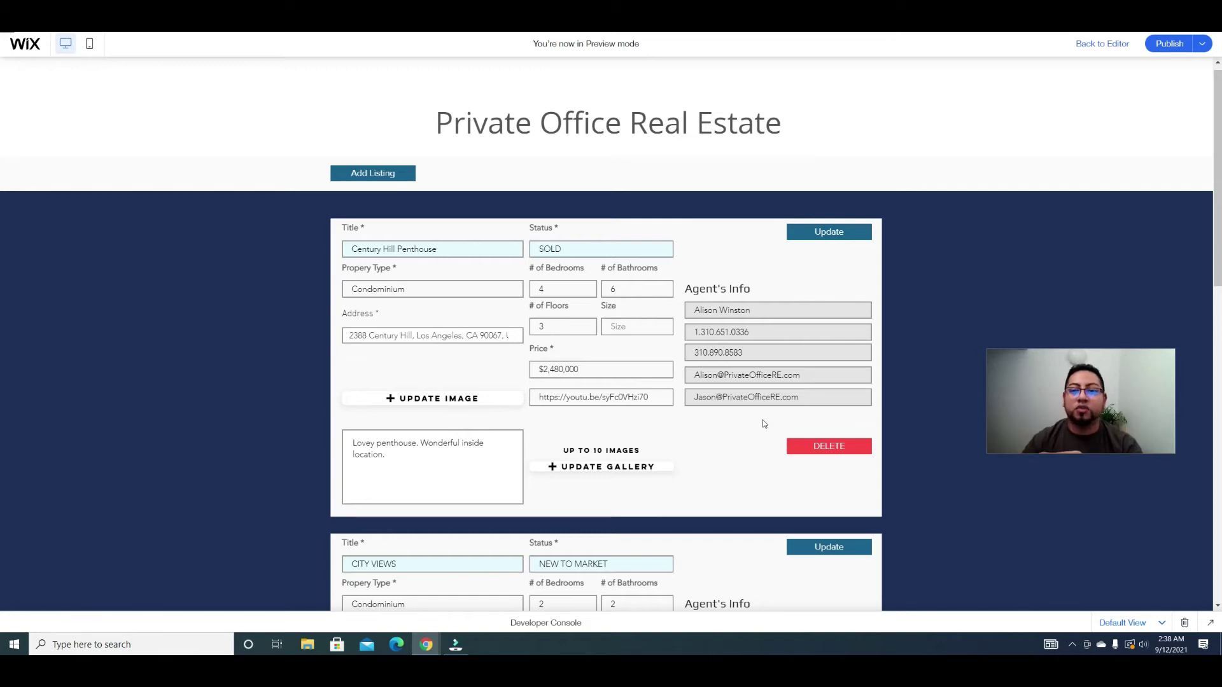
{"action": "scroll", "coordinate": [780, 453], "scroll_direction": "down", "scroll_amount": 2}
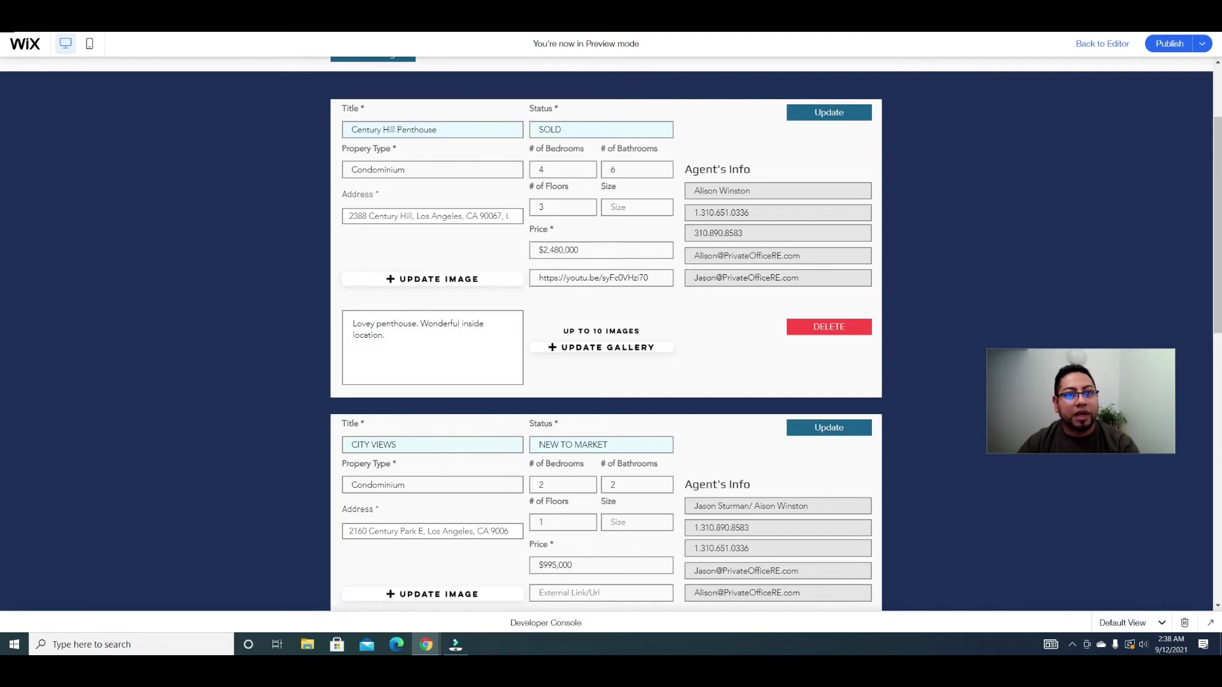
{"action": "key", "text": "ctrl+Tab"}
{"action": "scroll", "coordinate": [561, 298], "scroll_direction": "up", "scroll_amount": 4}
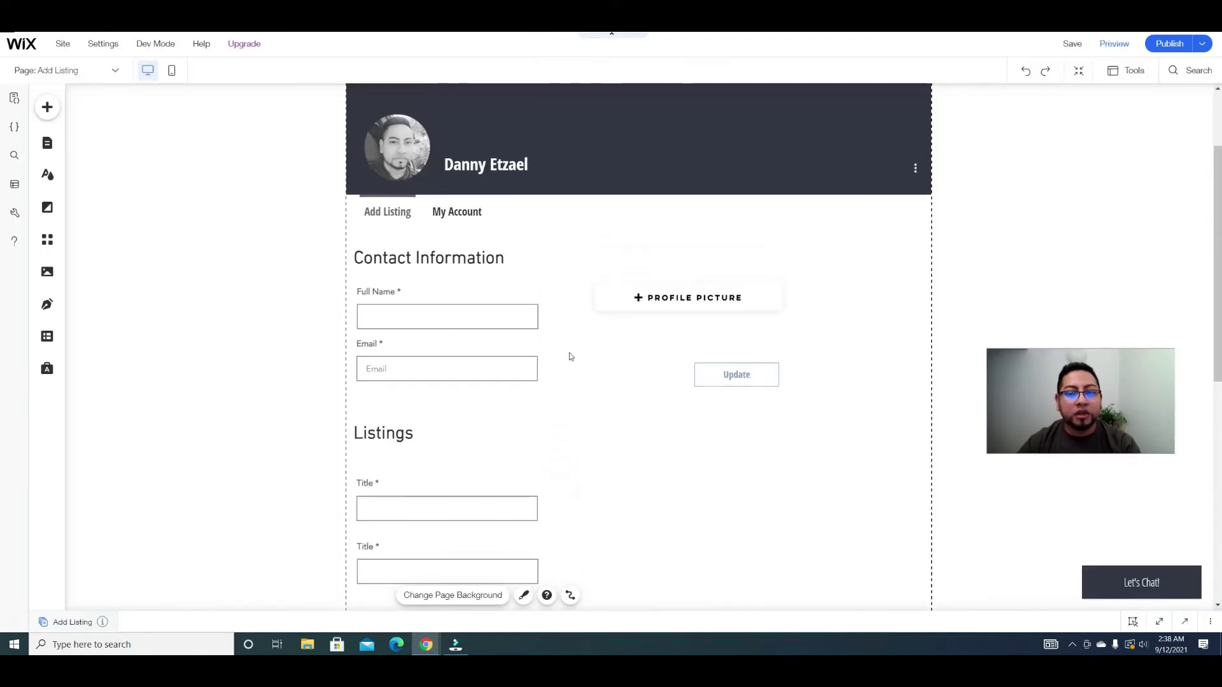
Step: Check the two Title inputs under Listings against the Properties collection's fields
{"action": "scroll", "coordinate": [570, 357], "scroll_direction": "down", "scroll_amount": 2}
{"action": "left_click", "coordinate": [453, 392]}
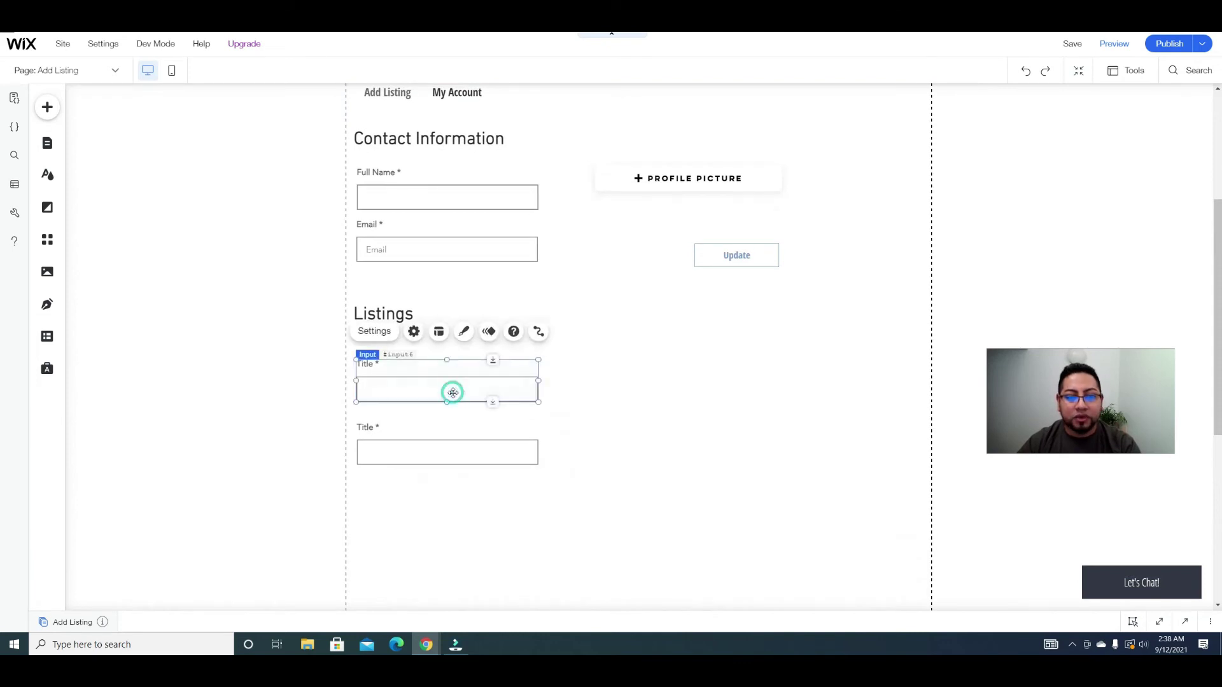
{"action": "left_click", "coordinate": [437, 429]}
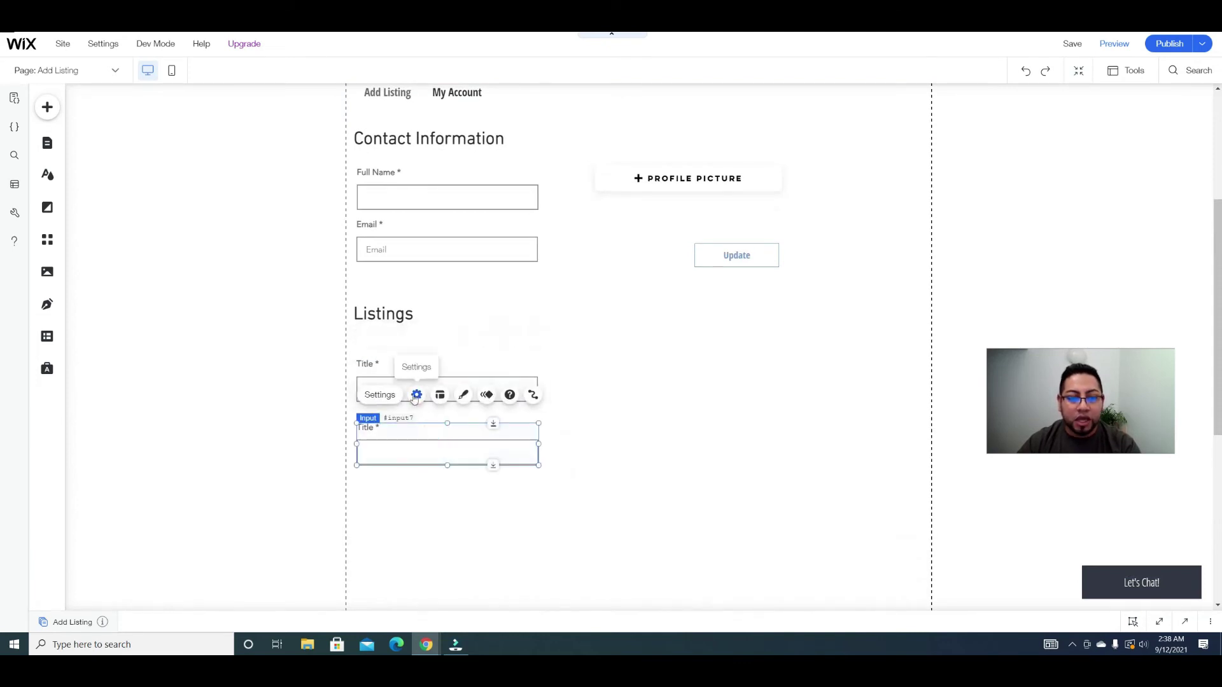
{"action": "left_click", "coordinate": [47, 338]}
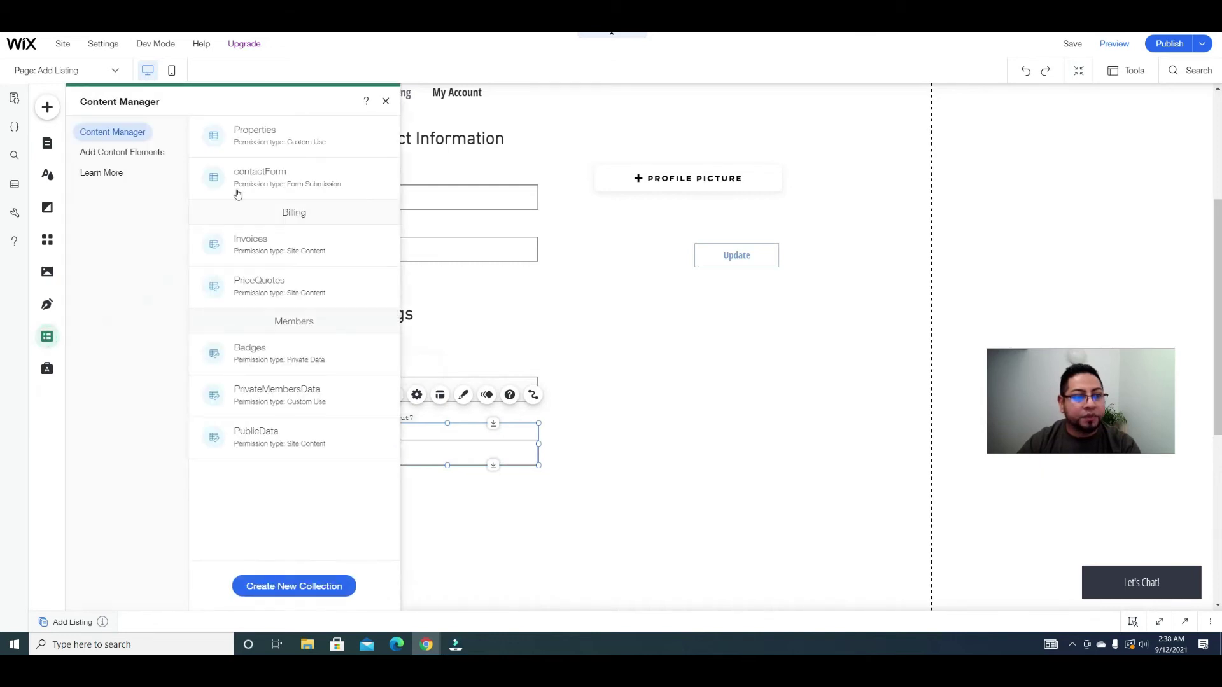
{"action": "left_click", "coordinate": [281, 141]}
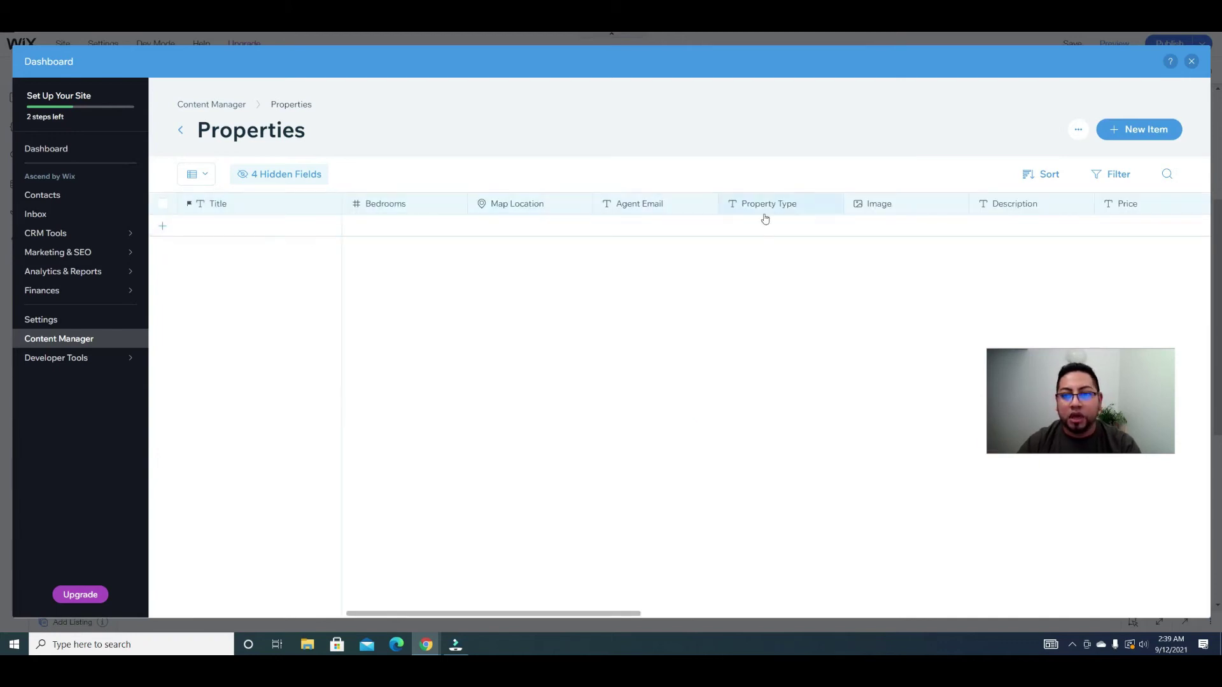
{"action": "left_click", "coordinate": [1192, 61]}
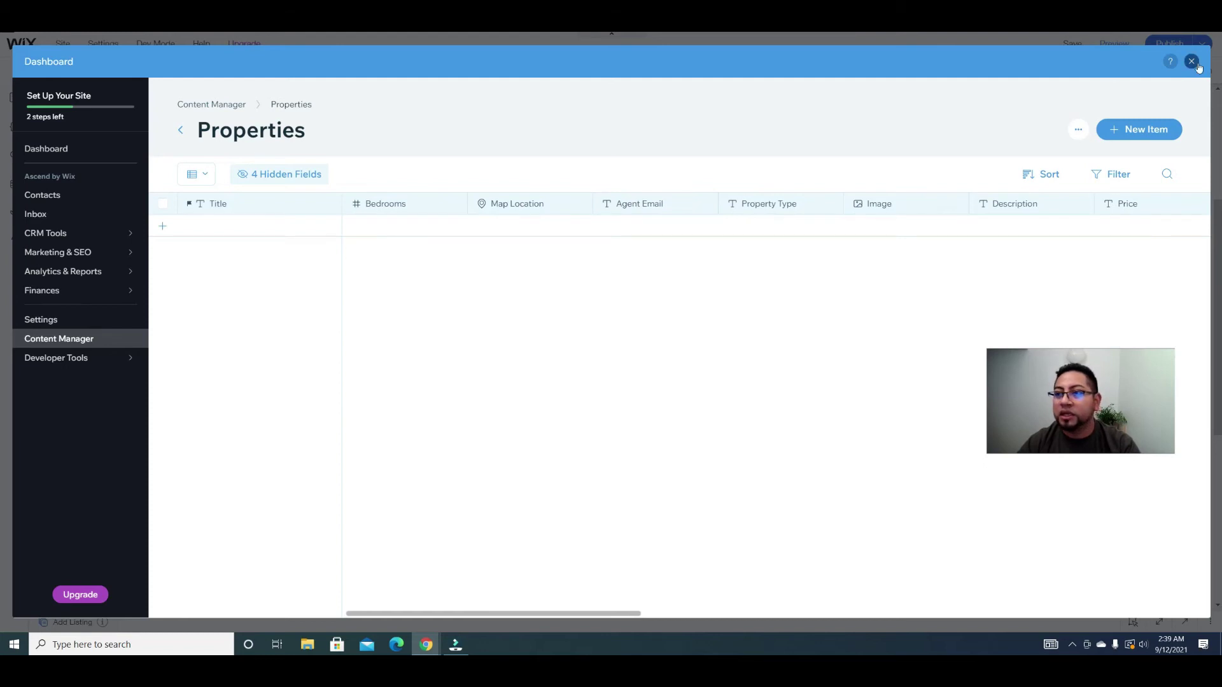
{"action": "left_click", "coordinate": [476, 458]}
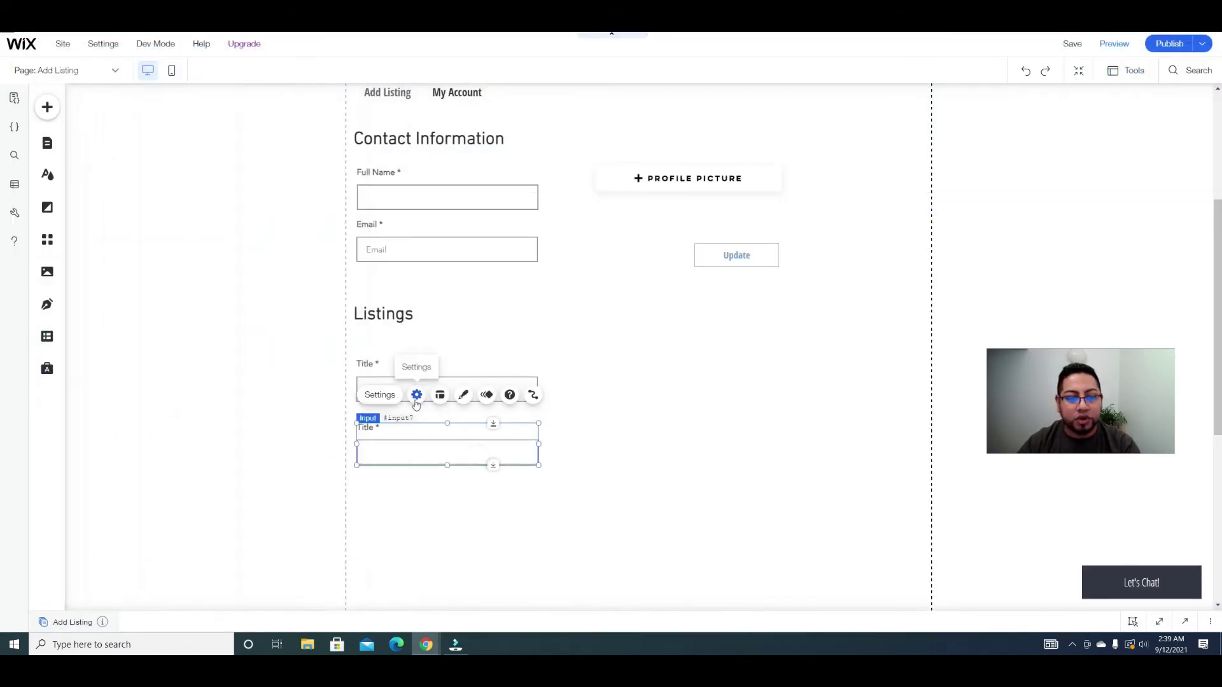
Step: Retitle the second Title input under Listings to 'Price'
{"action": "left_click", "coordinate": [416, 394]}
{"action": "left_click", "coordinate": [231, 257]}
{"action": "key", "text": "ctrl+a"}
{"action": "type", "text": "Pr"}
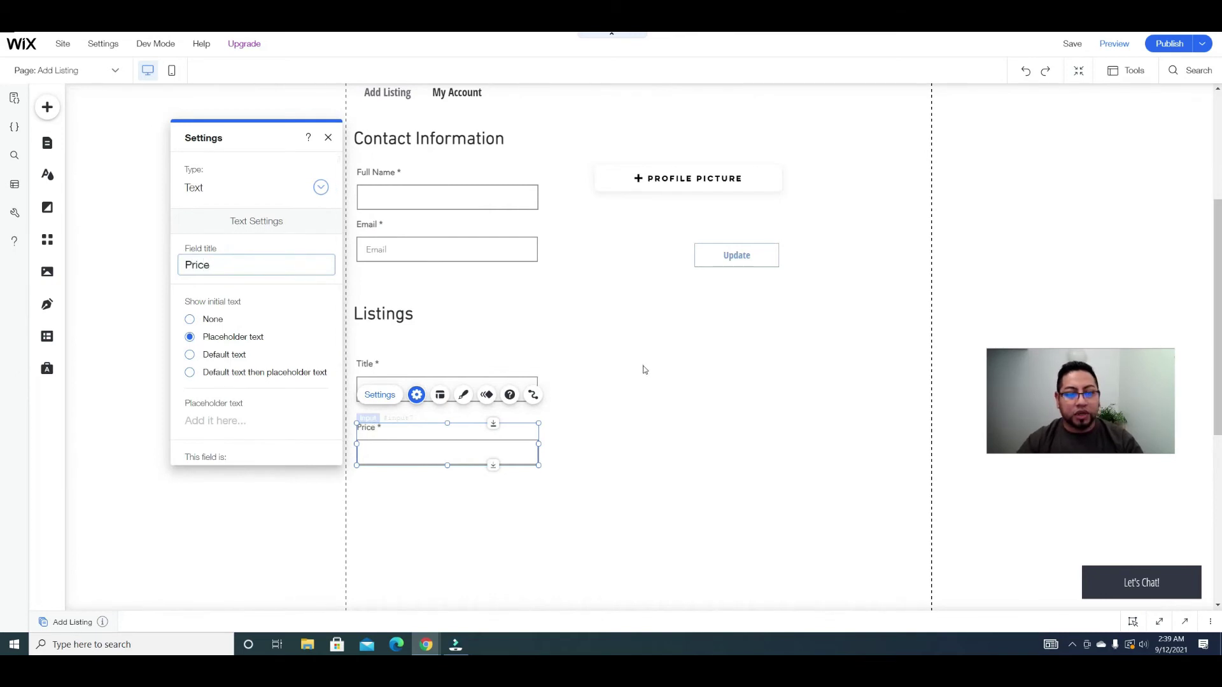
{"action": "left_click", "coordinate": [644, 368]}
{"action": "left_click", "coordinate": [47, 107]}
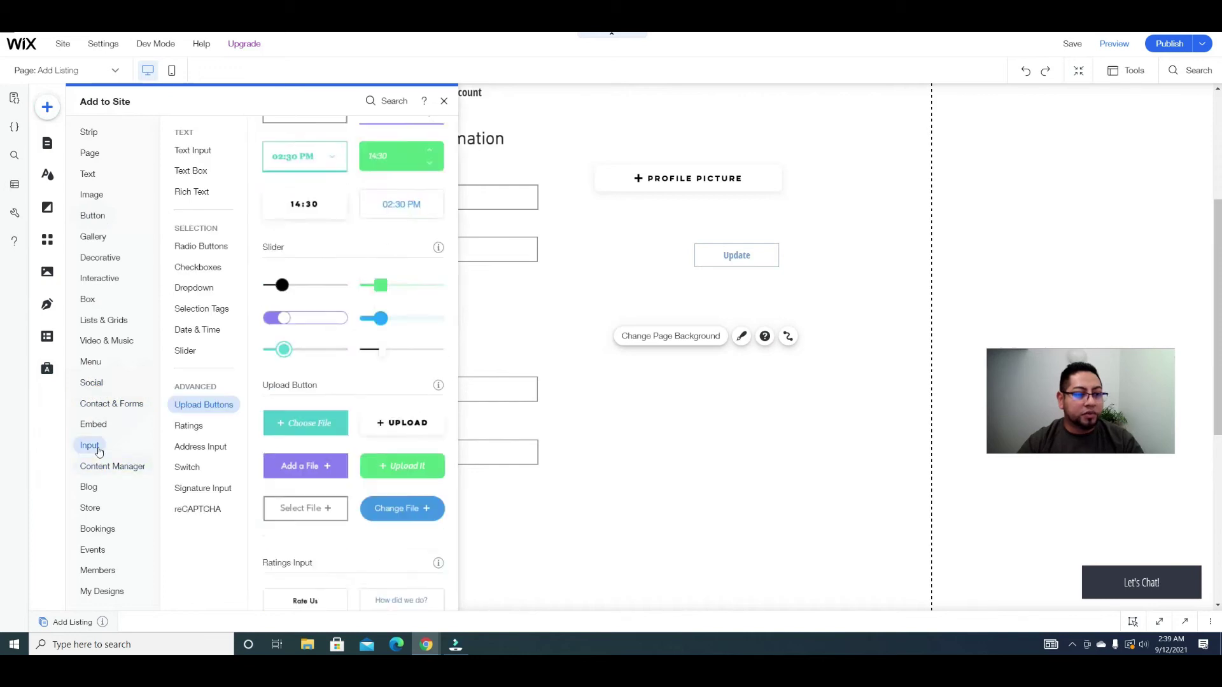
Step: Drag an Upload button from the Input elements onto the page beside the Title field
{"action": "left_click", "coordinate": [98, 449]}
{"action": "left_click_drag", "start_coordinate": [403, 171], "coordinate": [772, 400]}
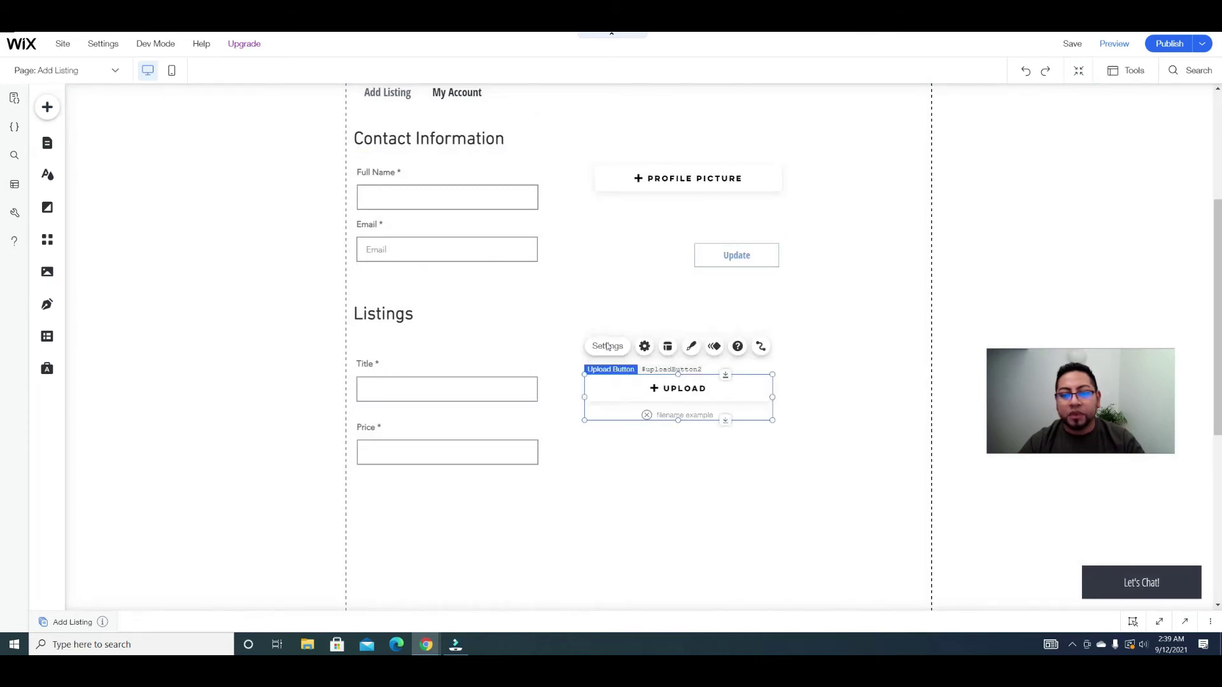
{"action": "left_click", "coordinate": [607, 345]}
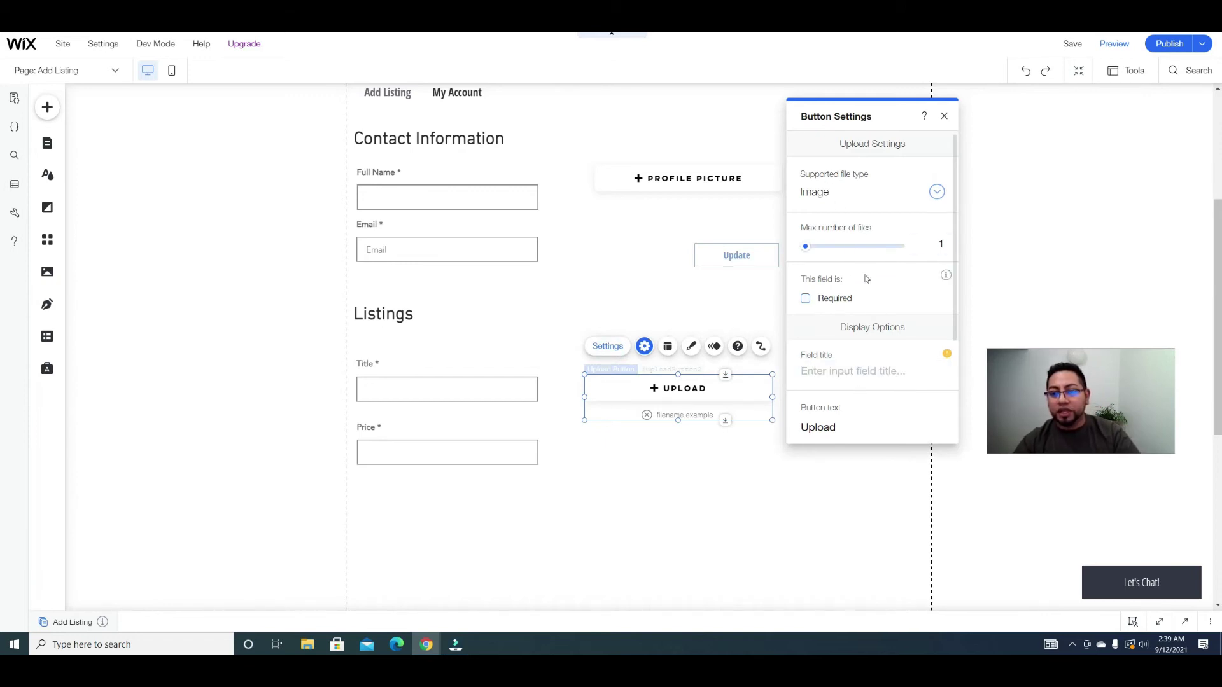
{"action": "scroll", "coordinate": [856, 261], "scroll_direction": "down", "scroll_amount": 2}
{"action": "scroll", "coordinate": [855, 266], "scroll_direction": "up", "scroll_amount": 1}
{"action": "scroll", "coordinate": [855, 280], "scroll_direction": "down", "scroll_amount": 1}
Step: Set the upload button's text to 'Feautured Image' and duplicate the button
{"action": "left_click", "coordinate": [856, 308]}
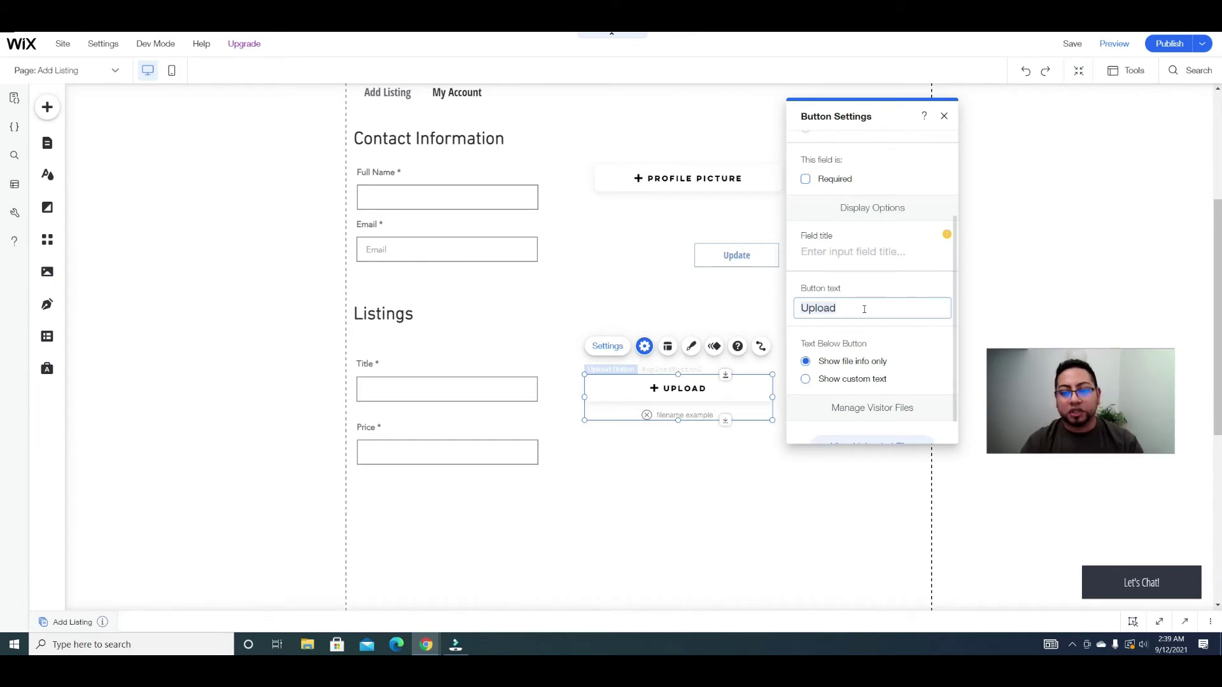
{"action": "type", "text": "feauterd"}
{"action": "key", "text": "BackSpace"}
{"action": "key", "text": "BackSpace"}
{"action": "key", "text": "BackSpace"}
{"action": "type", "text": "ure"}
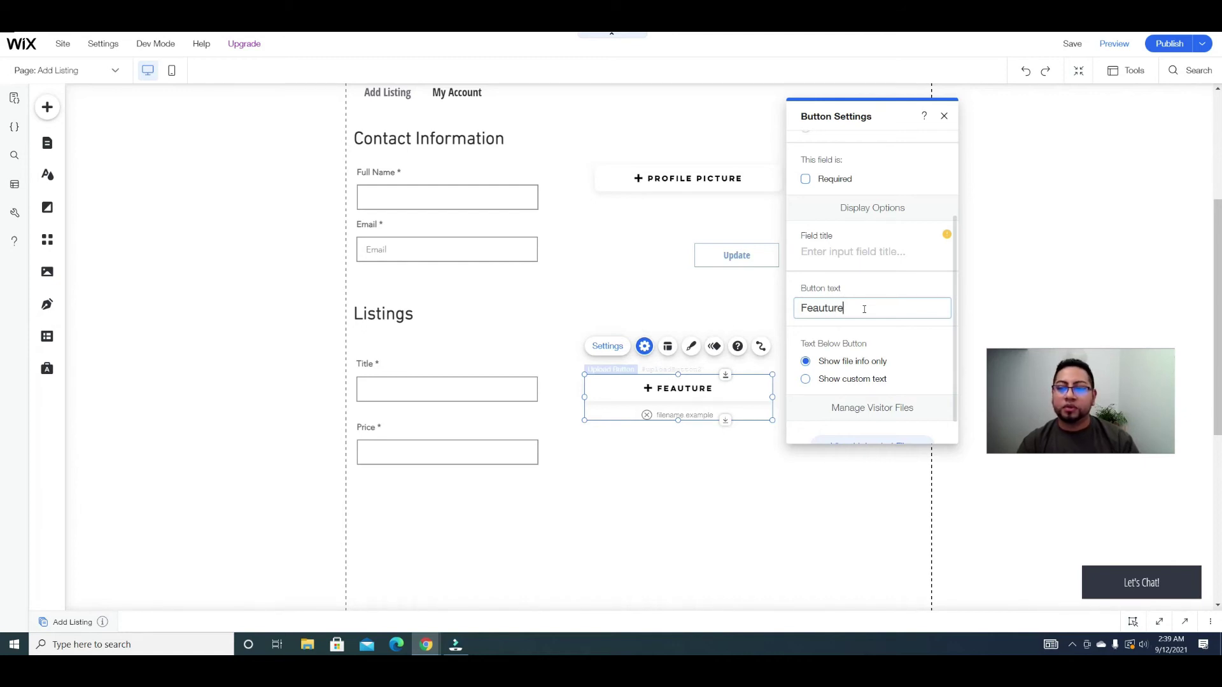
{"action": "type", "text": "d Image"}
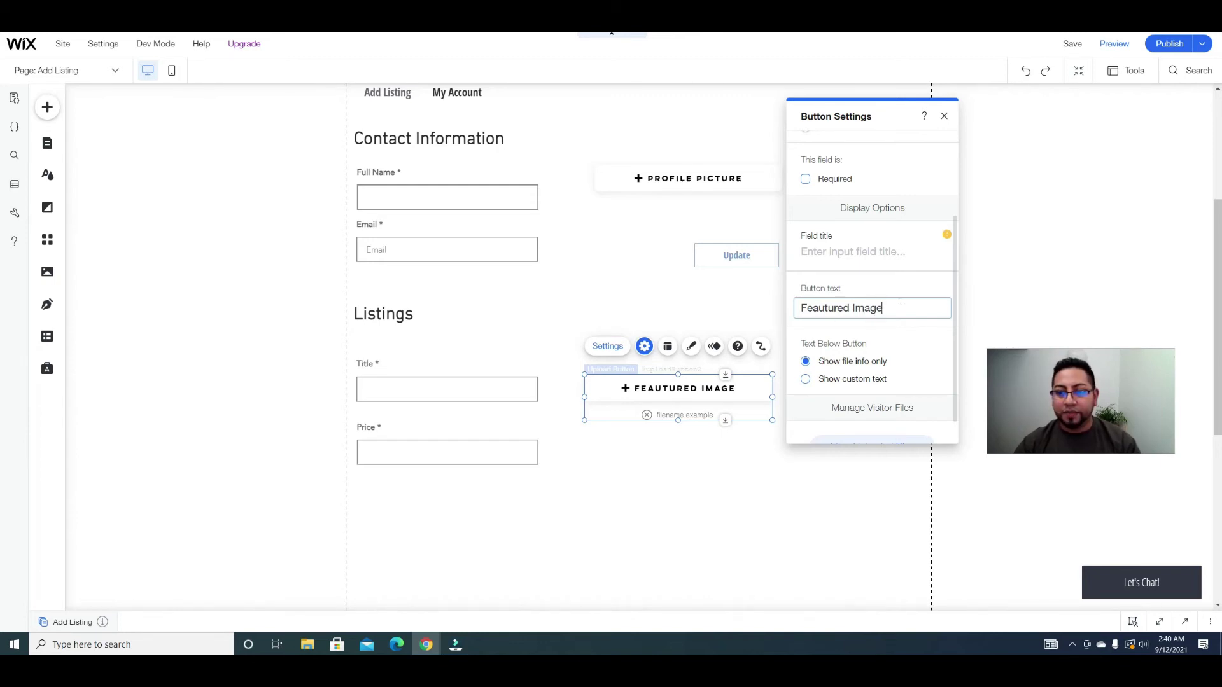
{"action": "left_click", "coordinate": [736, 466]}
{"action": "left_click", "coordinate": [630, 391]}
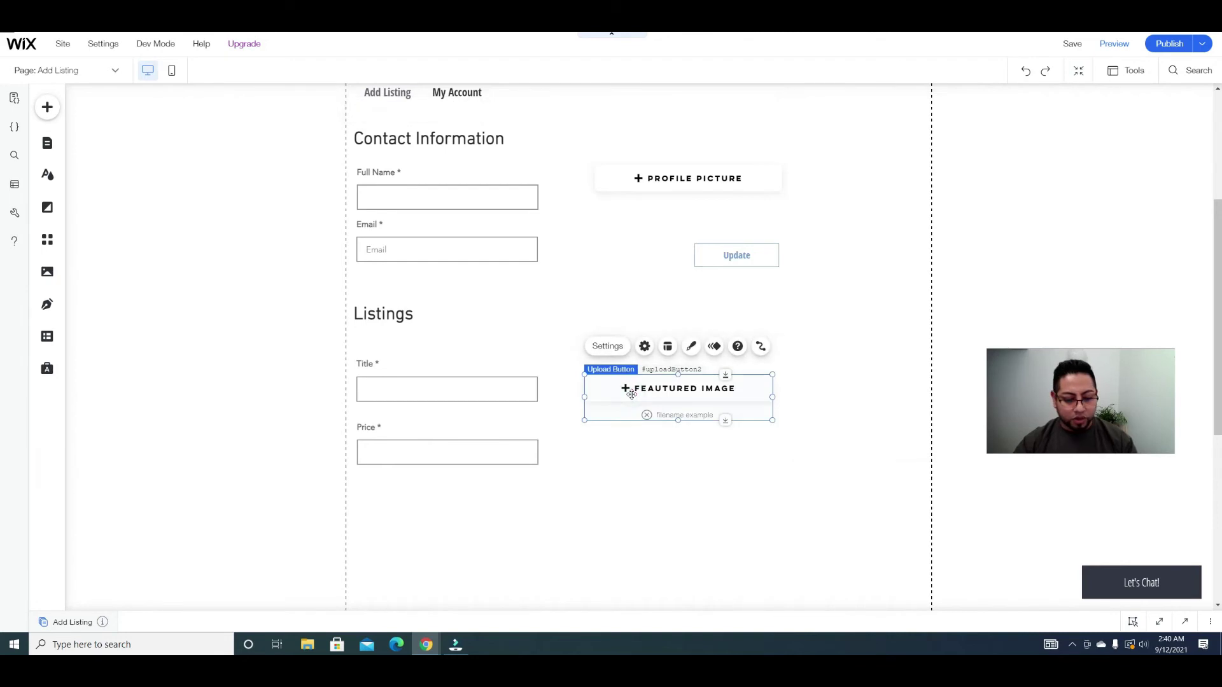
{"action": "key", "text": "ctrl+d"}
Step: Make the duplicated upload button accept up to 3 files and label it 'Gallery'
{"action": "left_click_drag", "start_coordinate": [684, 453], "coordinate": [680, 456]}
{"action": "left_click", "coordinate": [607, 407]}
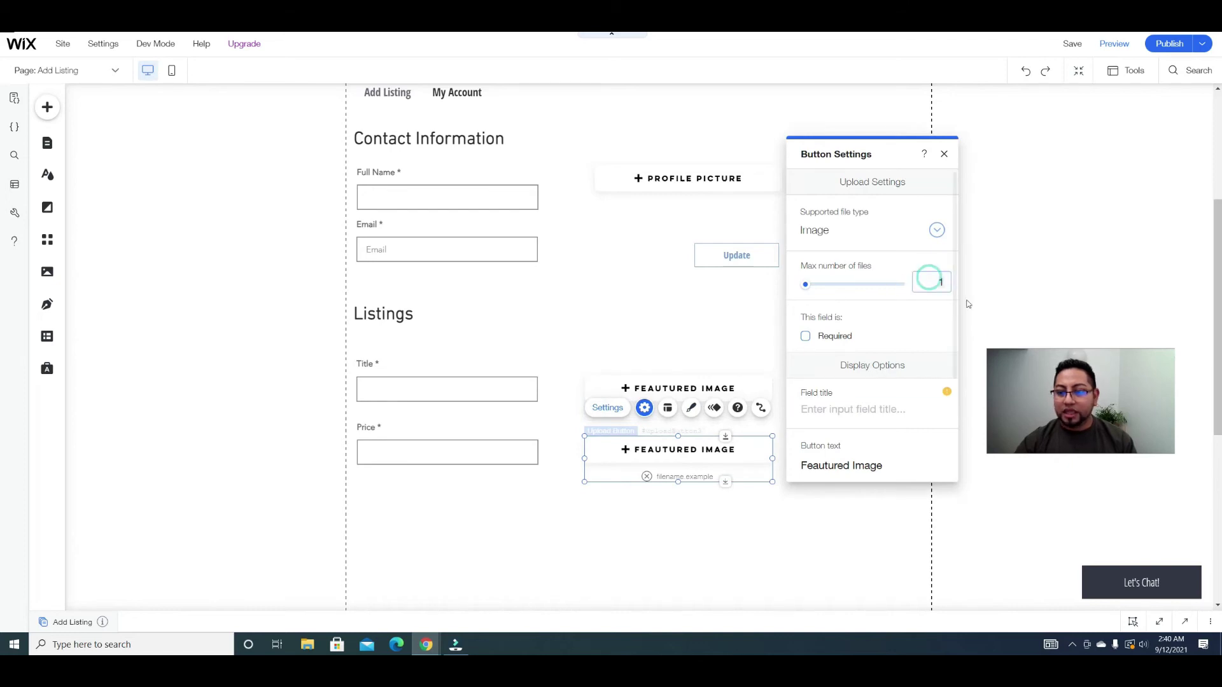
{"action": "type", "text": "3"}
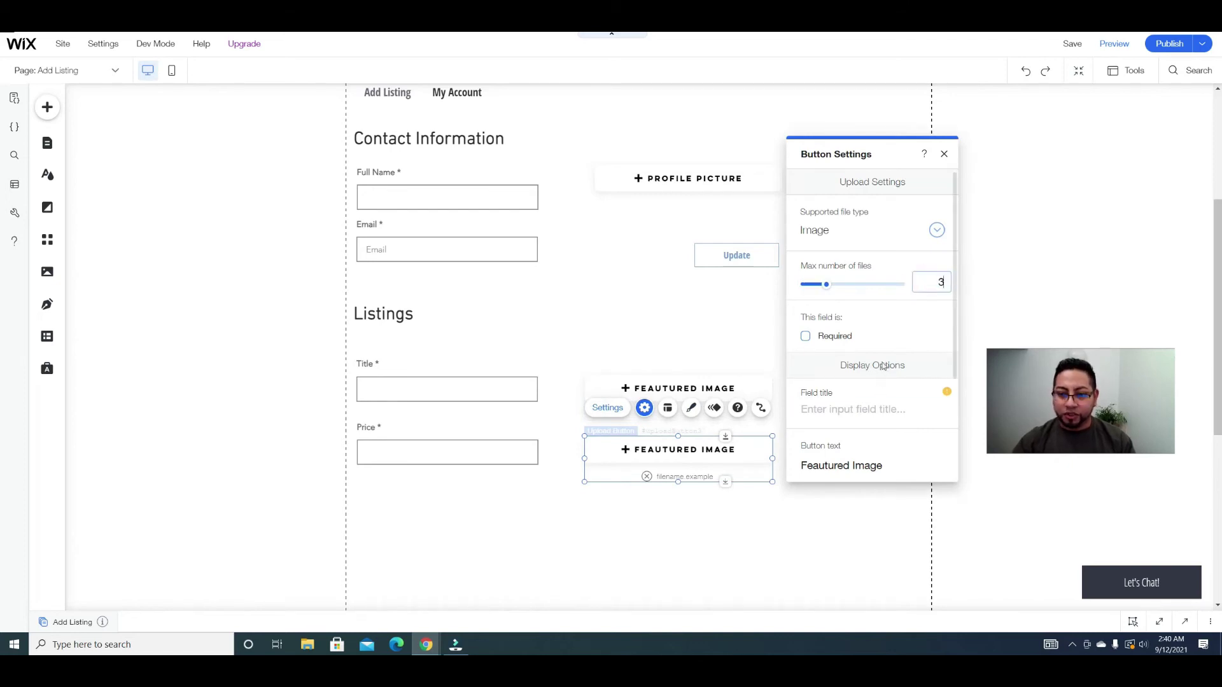
{"action": "scroll", "coordinate": [848, 435], "scroll_direction": "down", "scroll_amount": 2}
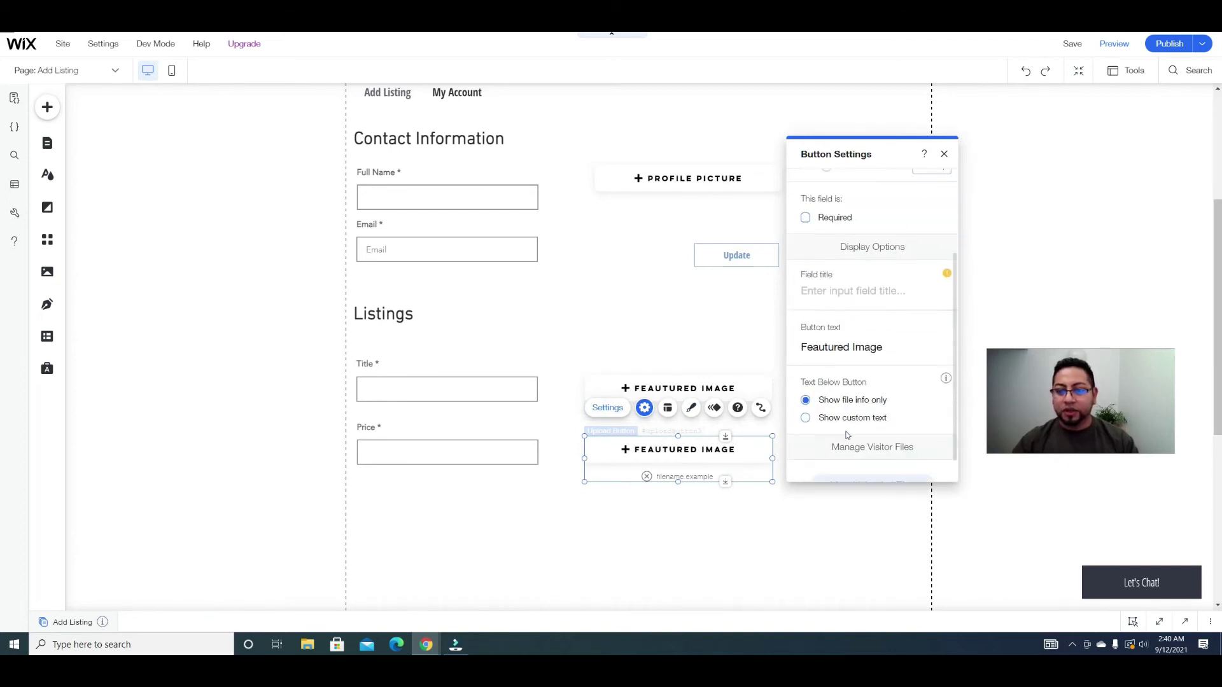
{"action": "left_click", "coordinate": [856, 355]}
{"action": "key", "text": "ctrl+a"}
{"action": "type", "text": "Gallery"}
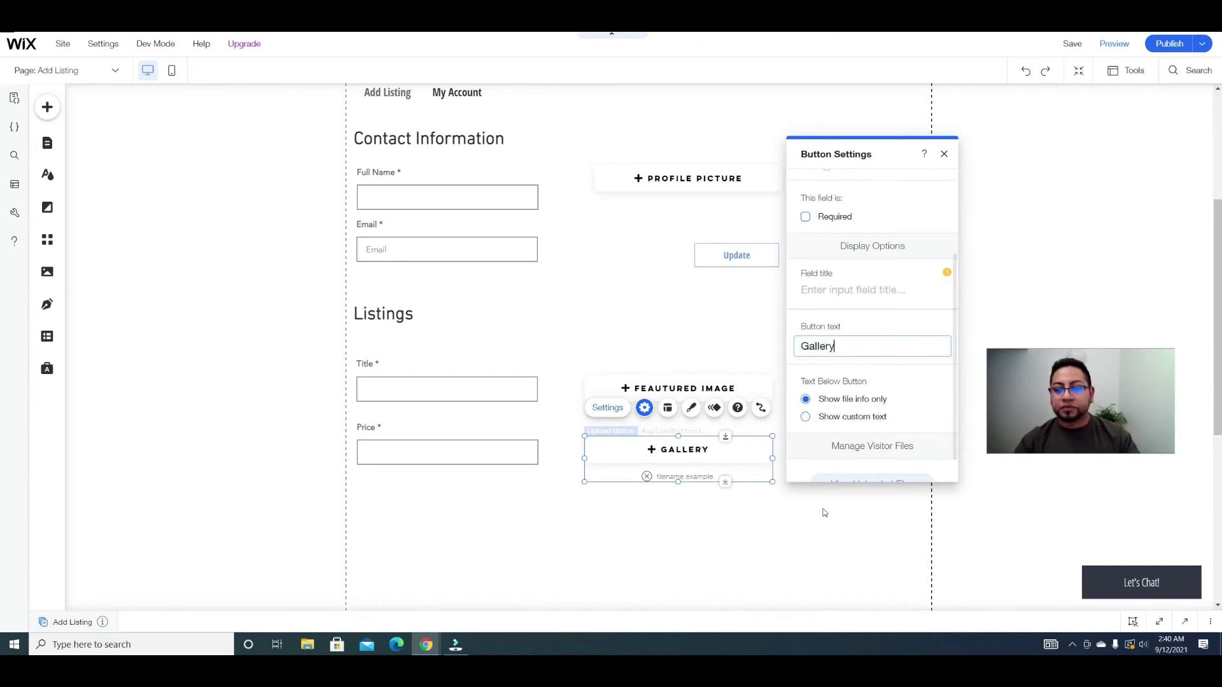
{"action": "scroll", "coordinate": [864, 398], "scroll_direction": "down", "scroll_amount": 1}
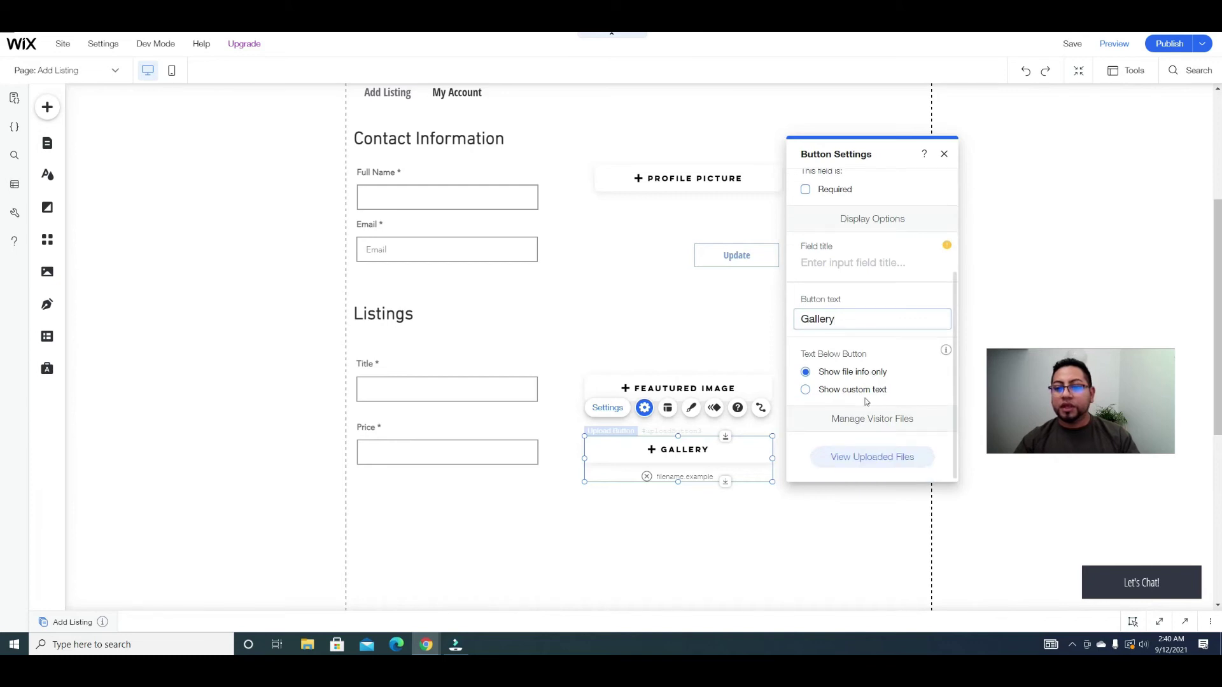
{"action": "left_click", "coordinate": [944, 154]}
{"action": "left_click", "coordinate": [834, 399]}
Step: Move the Update button beneath the Gallery upload button
{"action": "scroll", "coordinate": [802, 407], "scroll_direction": "down", "scroll_amount": 1}
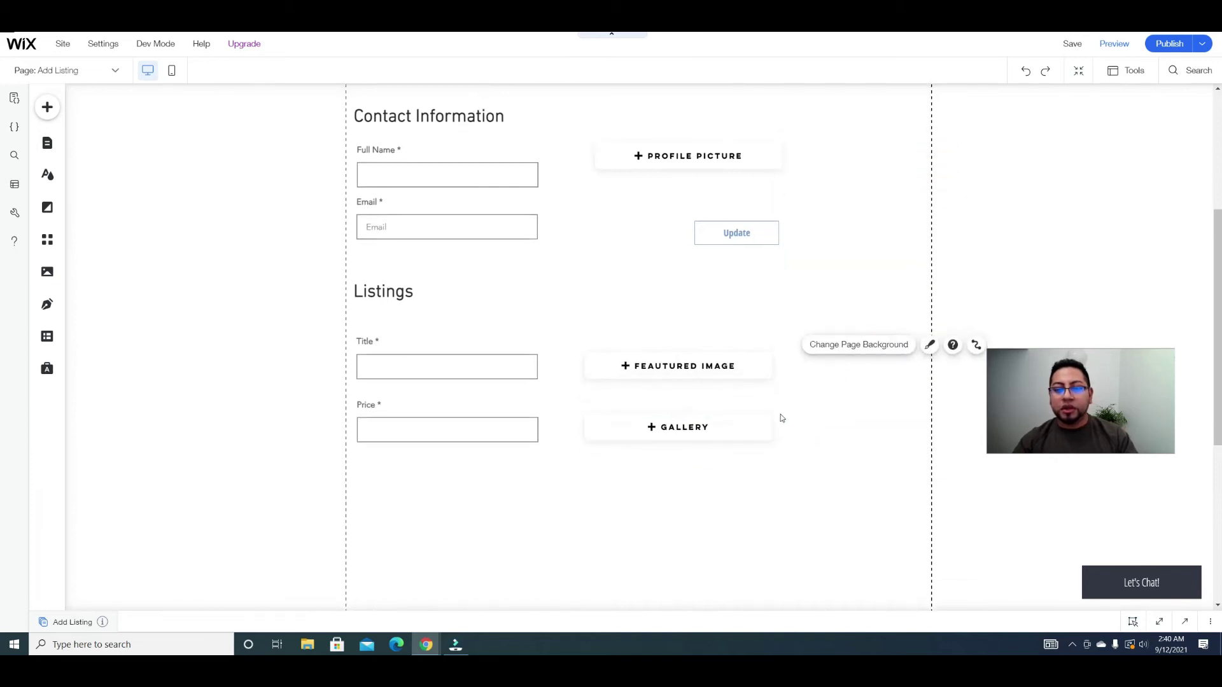
{"action": "left_click", "coordinate": [732, 194]}
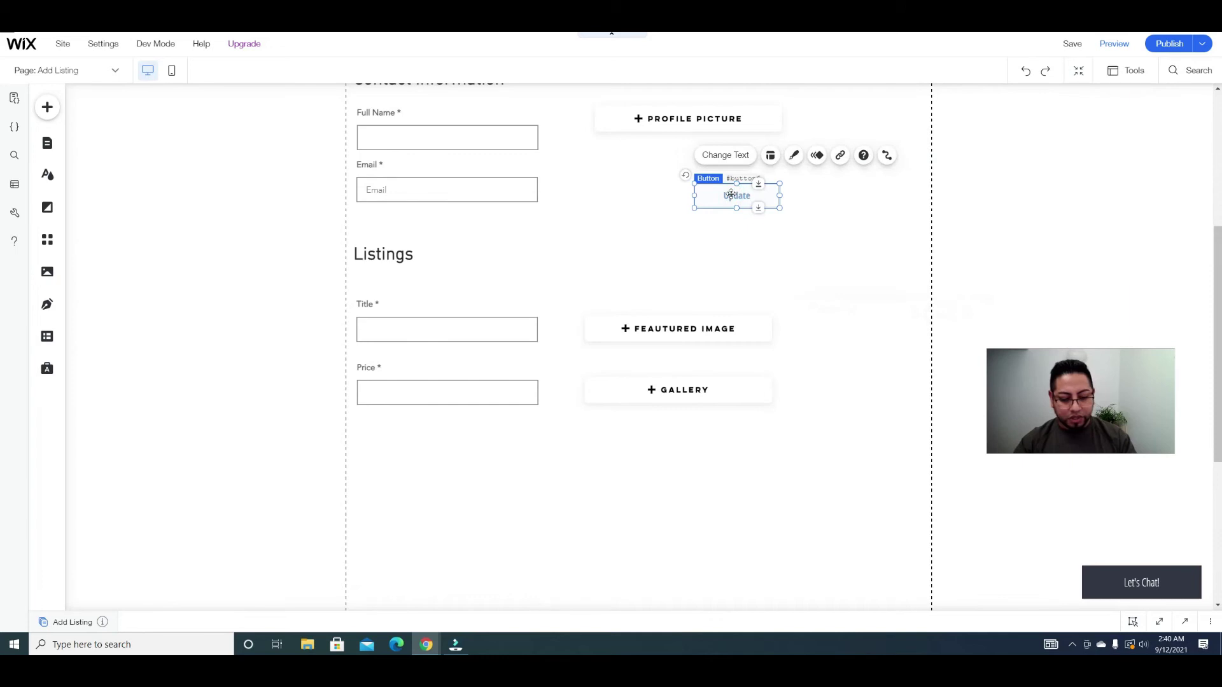
{"action": "left_click_drag", "start_coordinate": [730, 194], "coordinate": [748, 466]}
{"action": "left_click", "coordinate": [791, 499]}
{"action": "scroll", "coordinate": [791, 499], "scroll_direction": "up", "scroll_amount": 2}
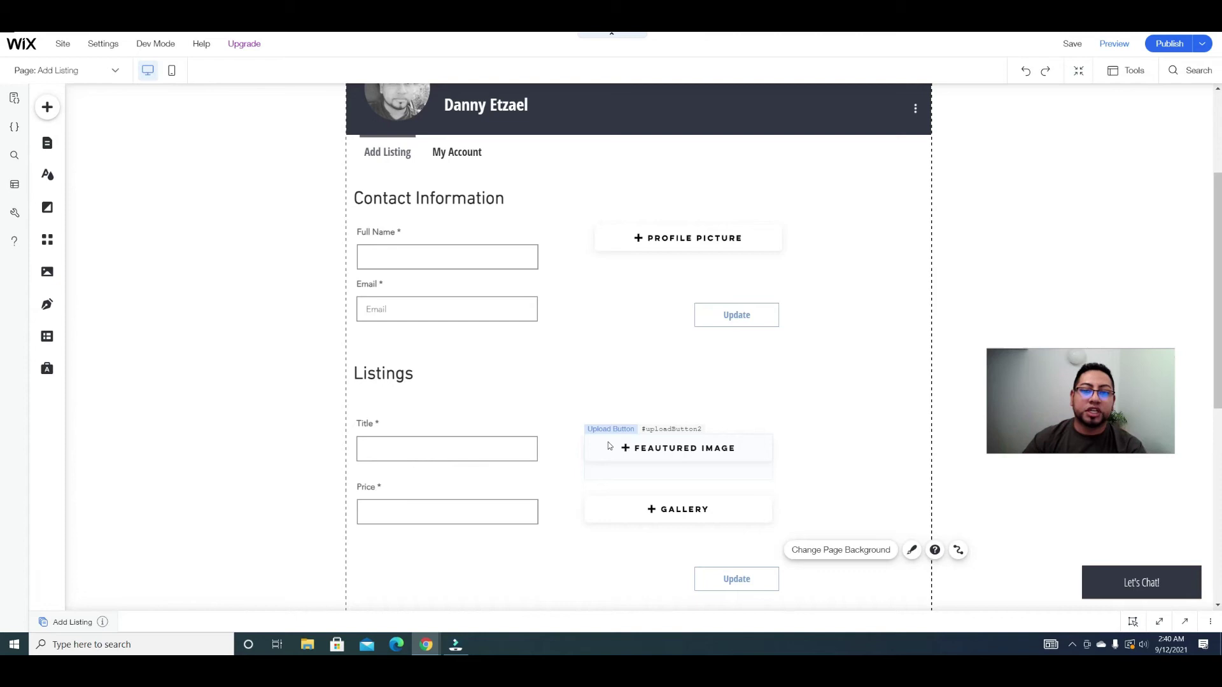
Step: Publish the site and dismiss the Congratulations confirmation
{"action": "scroll", "coordinate": [679, 421], "scroll_direction": "up", "scroll_amount": 3}
{"action": "scroll", "coordinate": [678, 421], "scroll_direction": "down", "scroll_amount": 2}
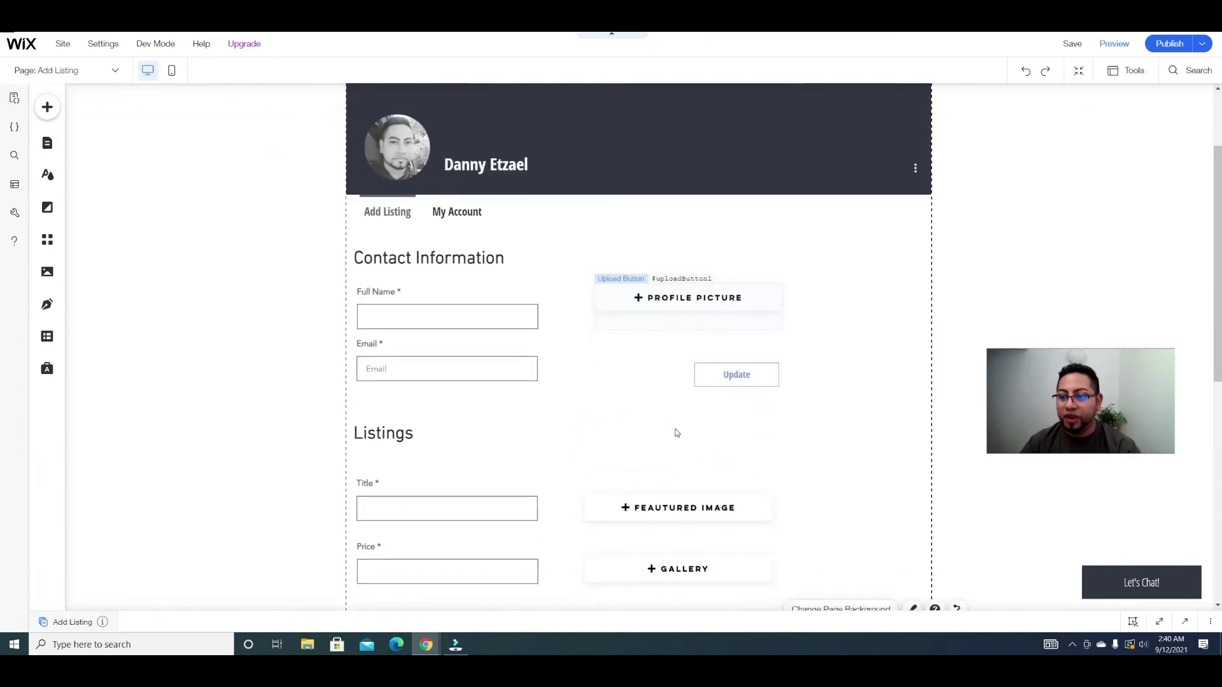
{"action": "scroll", "coordinate": [676, 433], "scroll_direction": "up", "scroll_amount": 2}
{"action": "scroll", "coordinate": [676, 433], "scroll_direction": "up", "scroll_amount": 1}
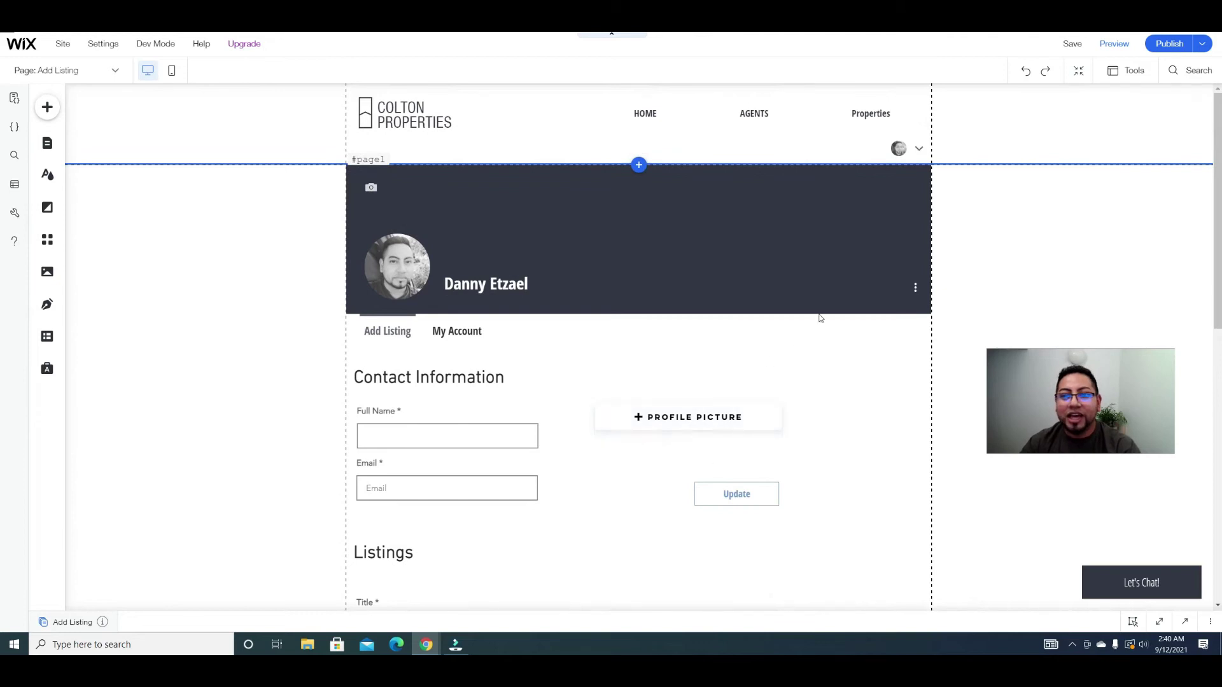
{"action": "scroll", "coordinate": [619, 360], "scroll_direction": "down", "scroll_amount": 2}
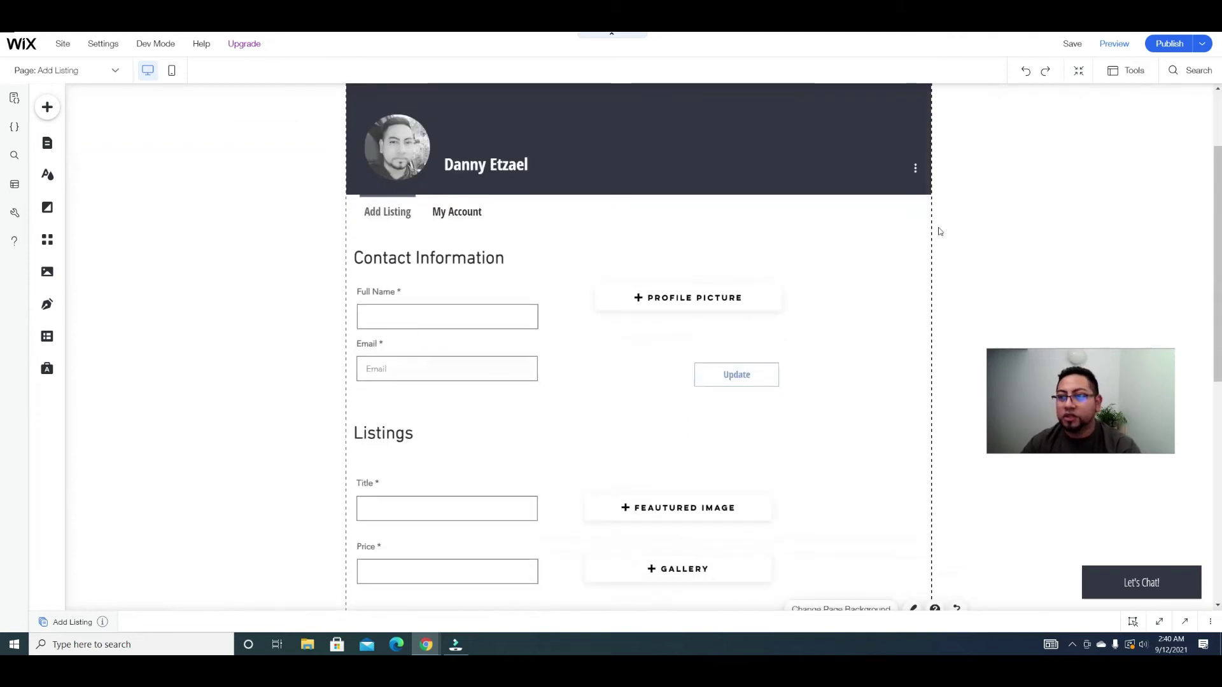
{"action": "left_click", "coordinate": [1173, 44]}
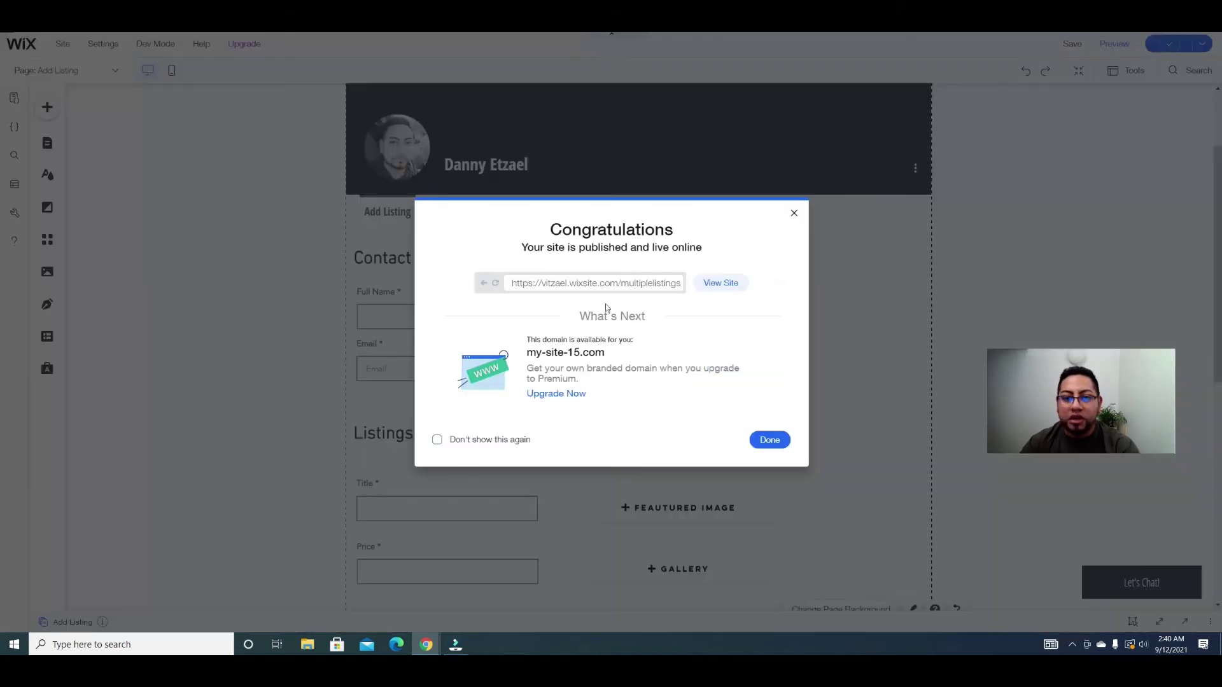
{"action": "left_click", "coordinate": [794, 217]}
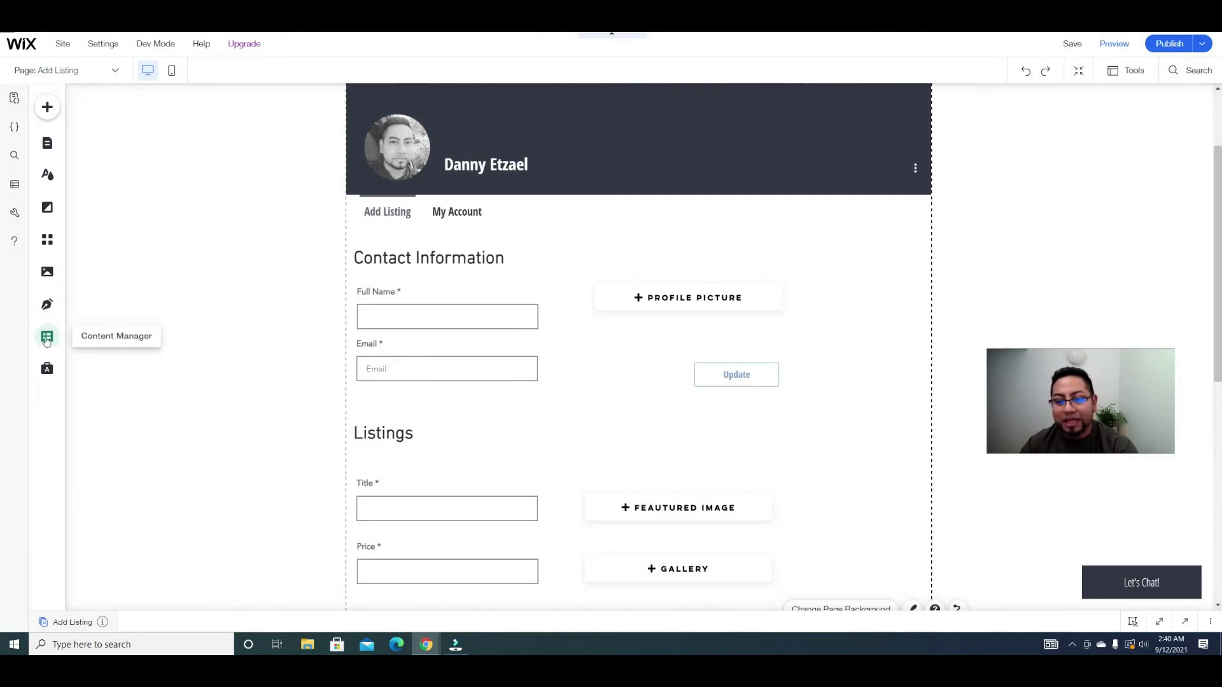
Step: Add a dataset from the Content Manager to the left side of the Add Listing page
{"action": "left_click", "coordinate": [46, 339]}
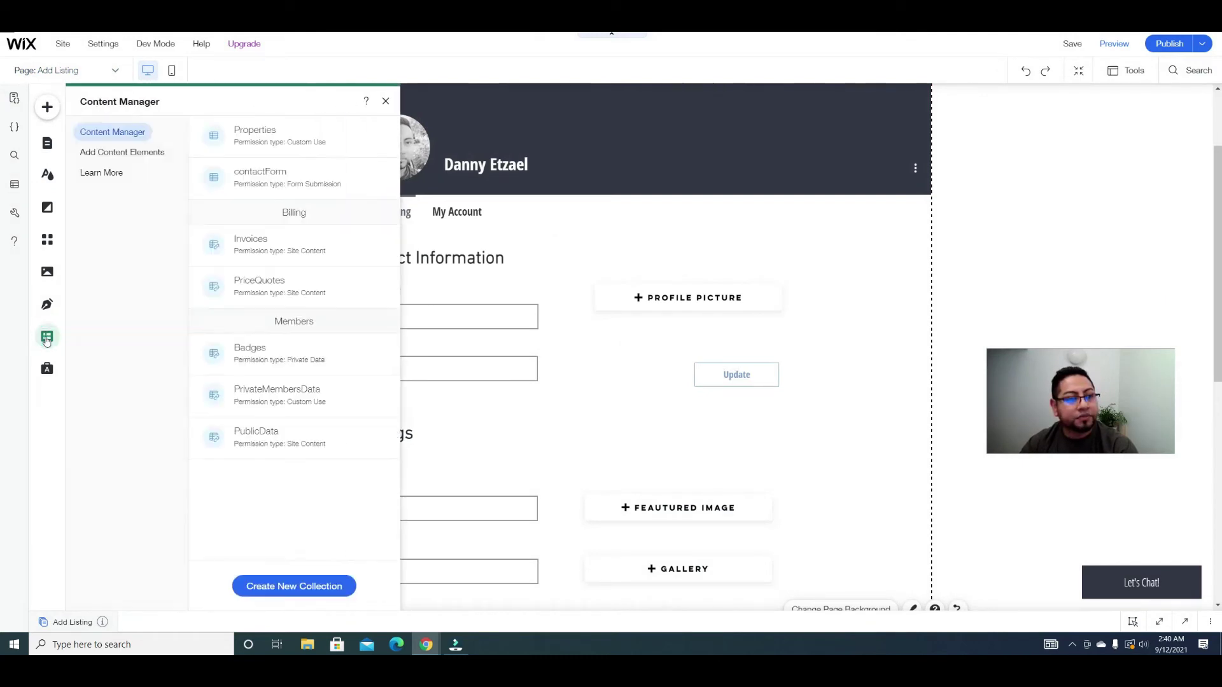
{"action": "left_click", "coordinate": [133, 155]}
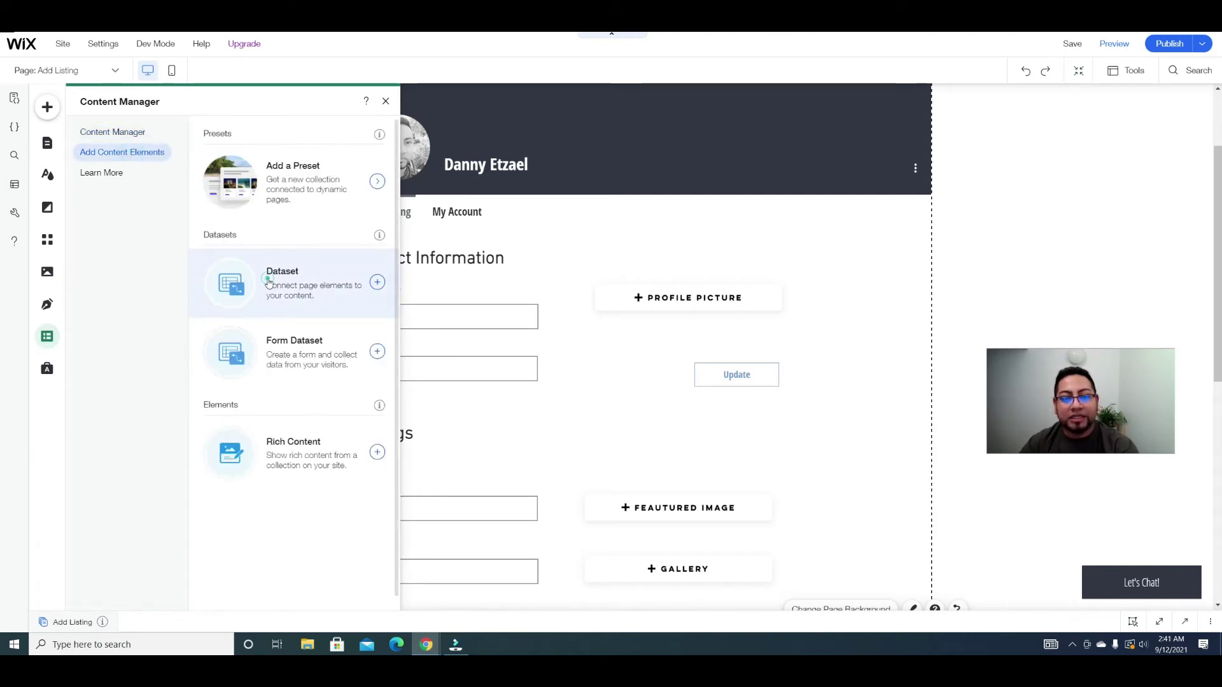
{"action": "left_click", "coordinate": [269, 282]}
{"action": "left_click_drag", "start_coordinate": [659, 362], "coordinate": [268, 218]}
{"action": "left_click", "coordinate": [260, 151]}
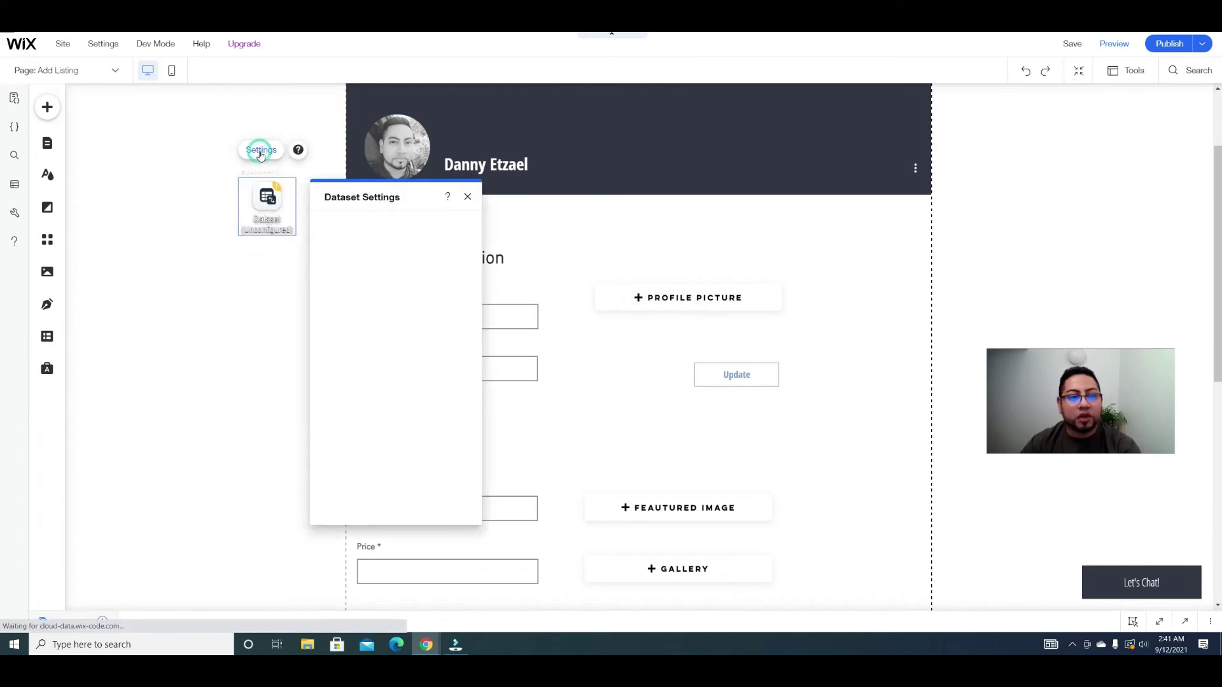
{"action": "left_click_drag", "start_coordinate": [407, 198], "coordinate": [245, 134]}
Step: Connect the dataset to the Properties collection in Read & Write mode
{"action": "left_click", "coordinate": [292, 180]}
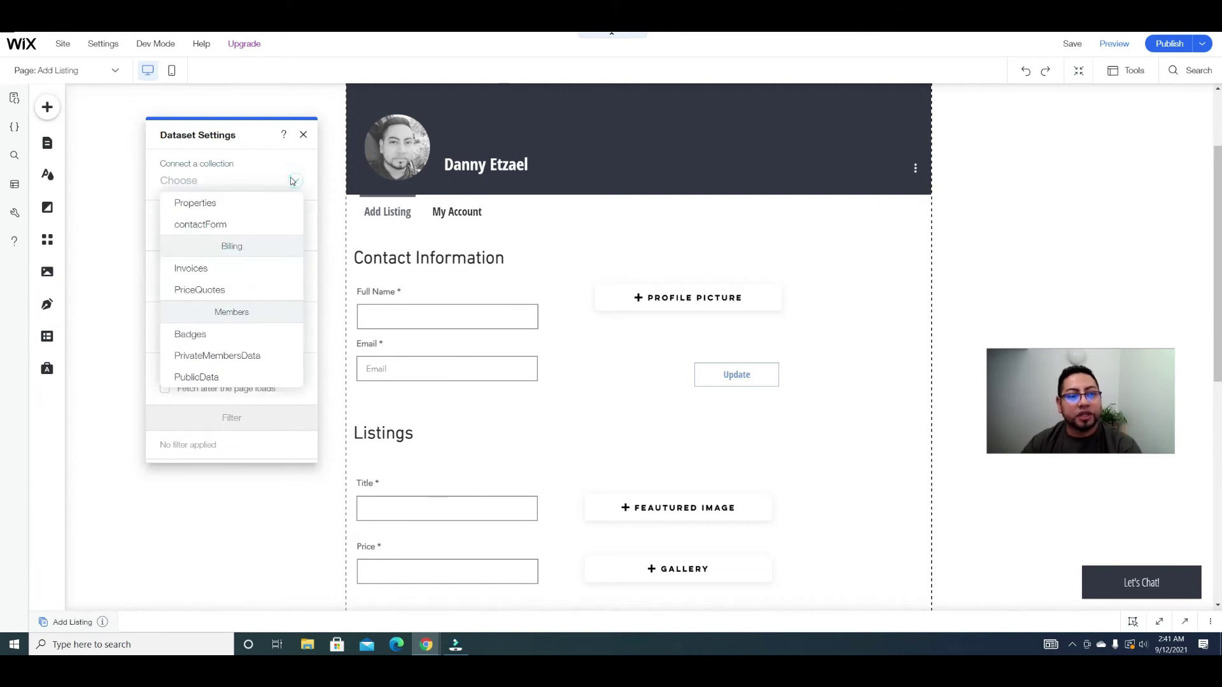
{"action": "left_click", "coordinate": [219, 203]}
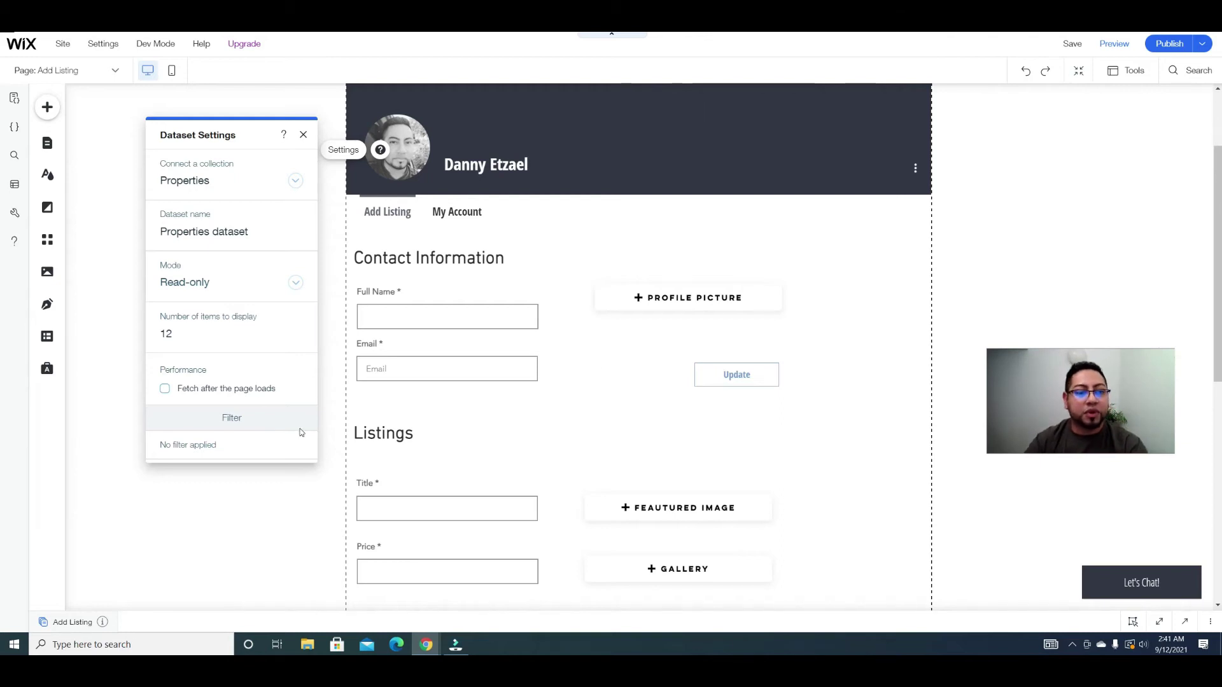
{"action": "left_click", "coordinate": [274, 276]}
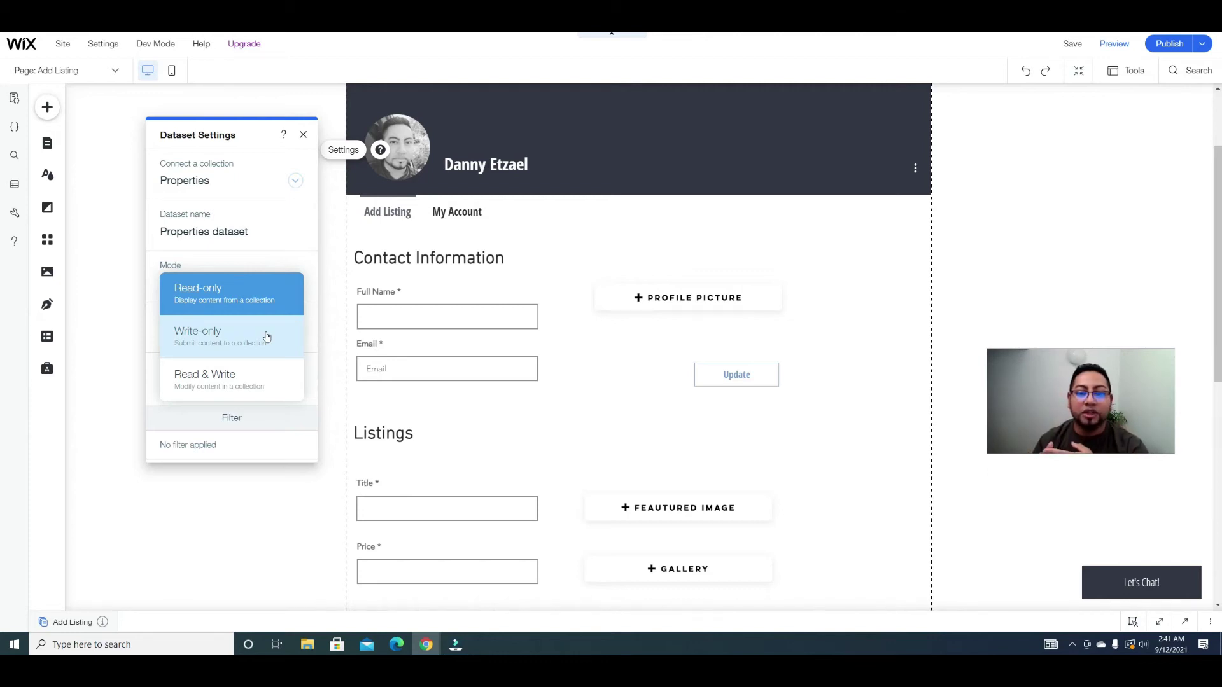
{"action": "left_click", "coordinate": [237, 399]}
{"action": "scroll", "coordinate": [270, 388], "scroll_direction": "down", "scroll_amount": 2}
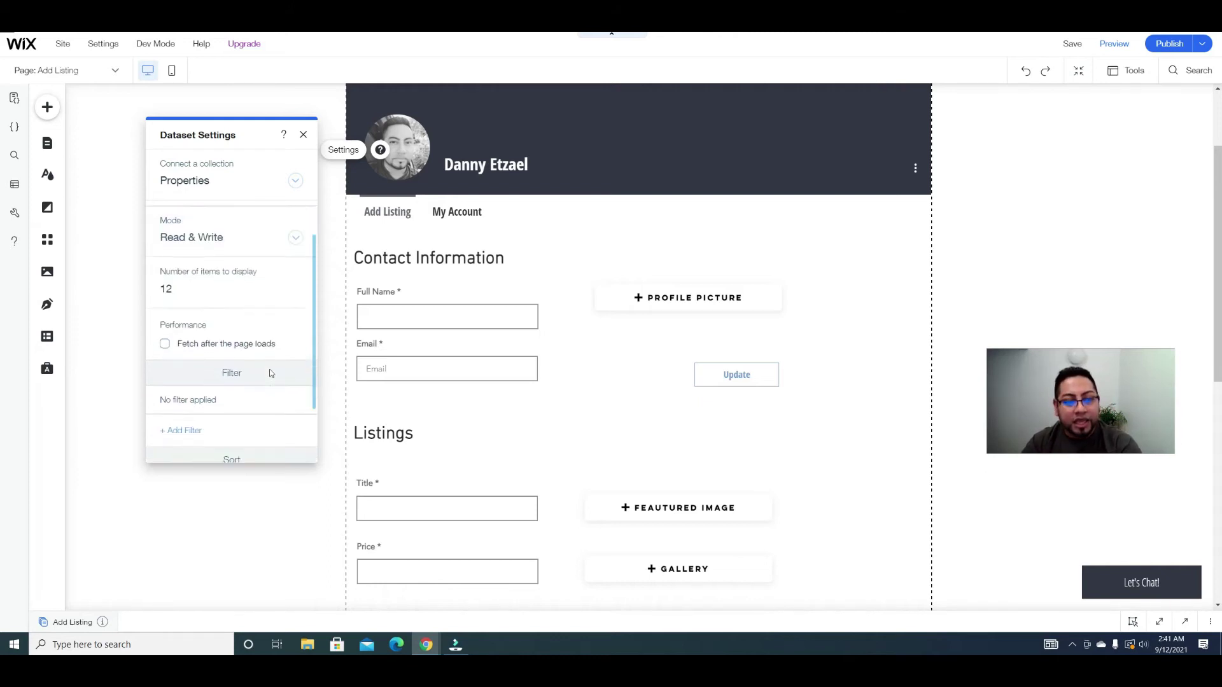
{"action": "scroll", "coordinate": [205, 406], "scroll_direction": "down", "scroll_amount": 1}
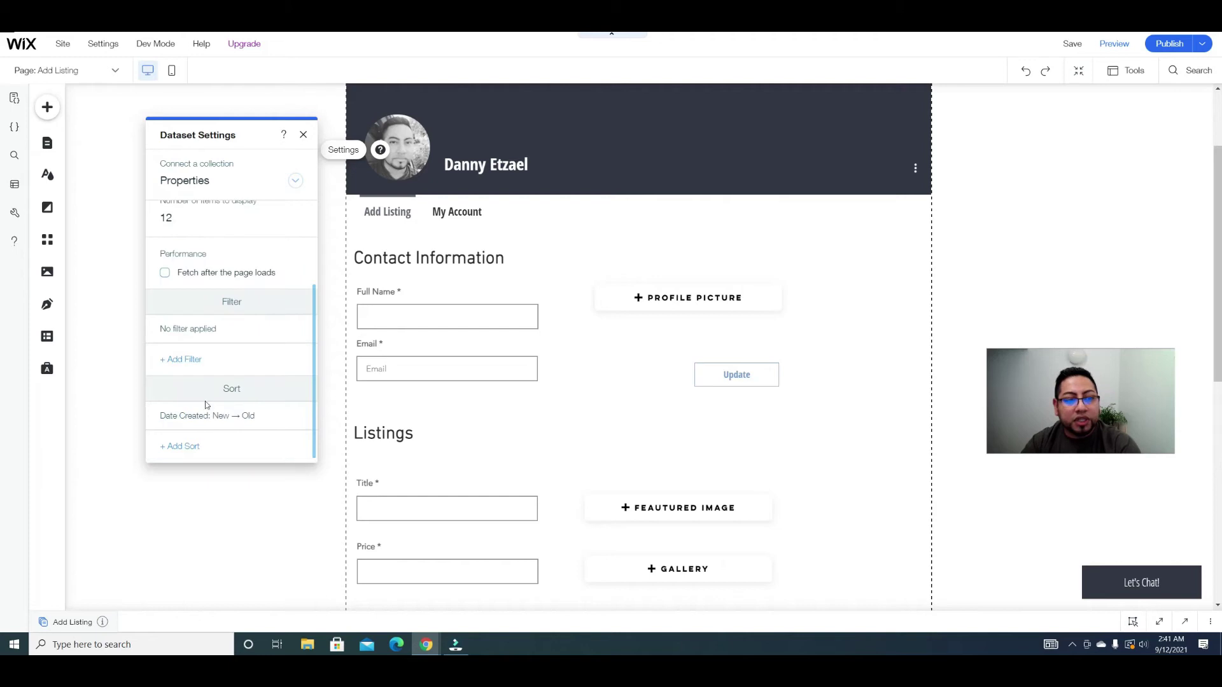
Step: Add a dataset filter: Owner is the logged-in user
{"action": "left_click", "coordinate": [185, 360]}
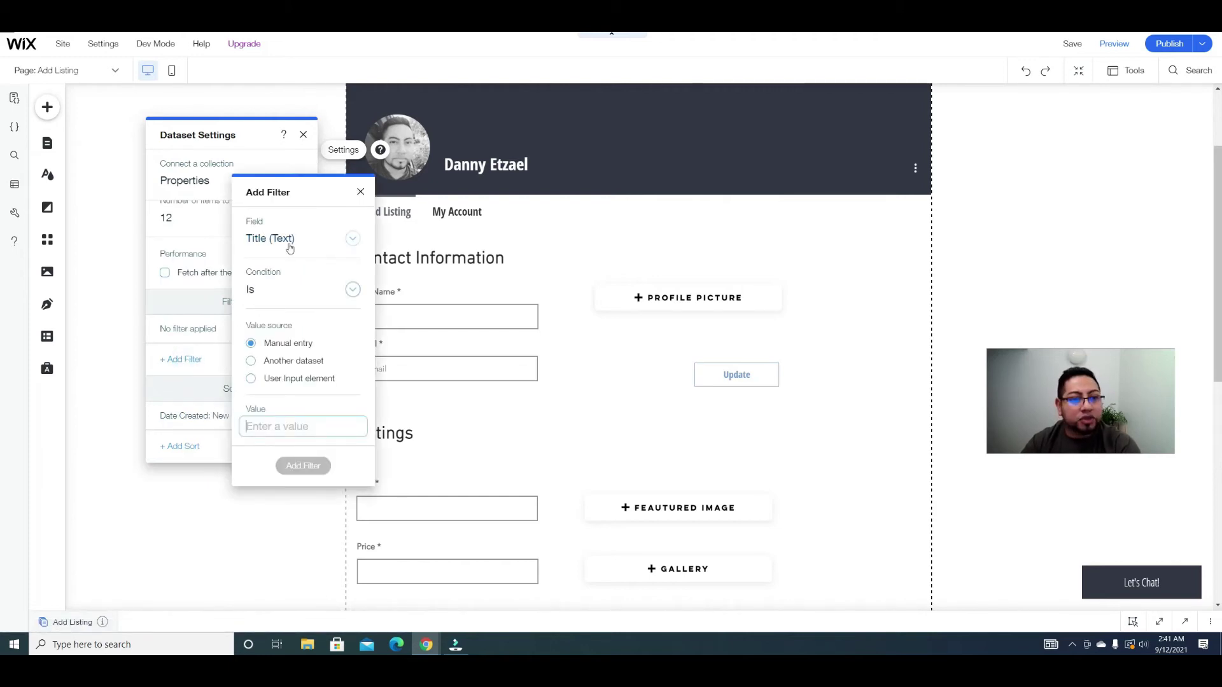
{"action": "left_click", "coordinate": [356, 238]}
{"action": "scroll", "coordinate": [327, 316], "scroll_direction": "down", "scroll_amount": 5}
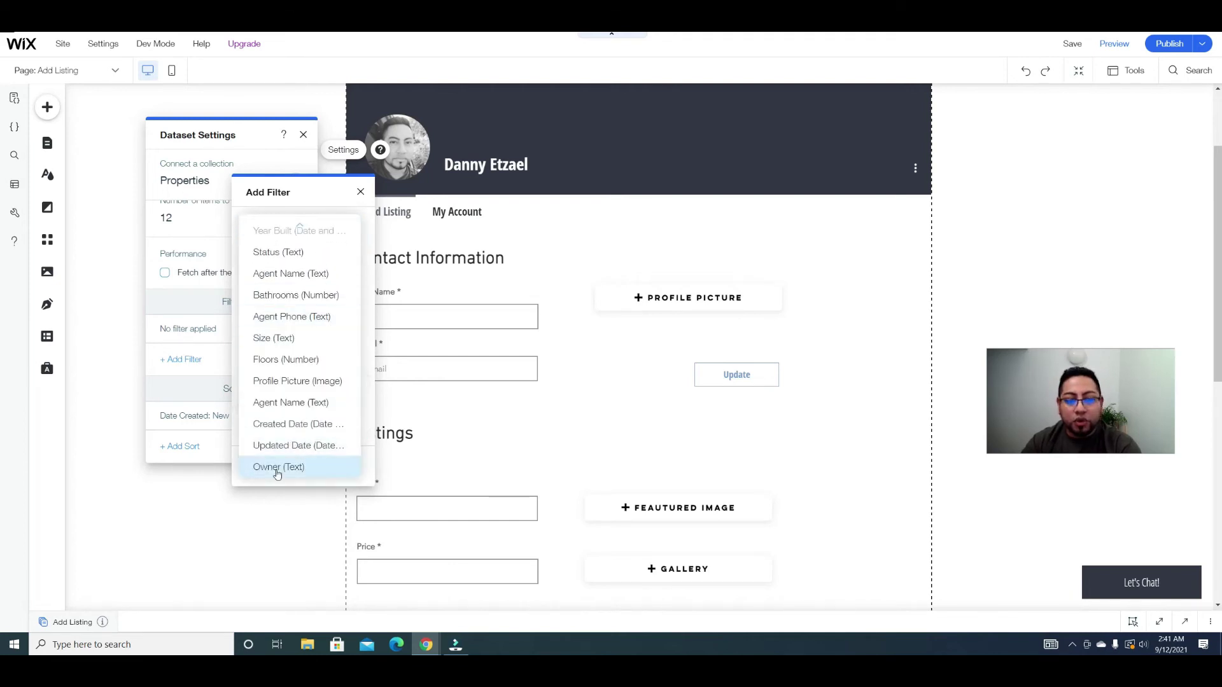
{"action": "left_click", "coordinate": [278, 468]}
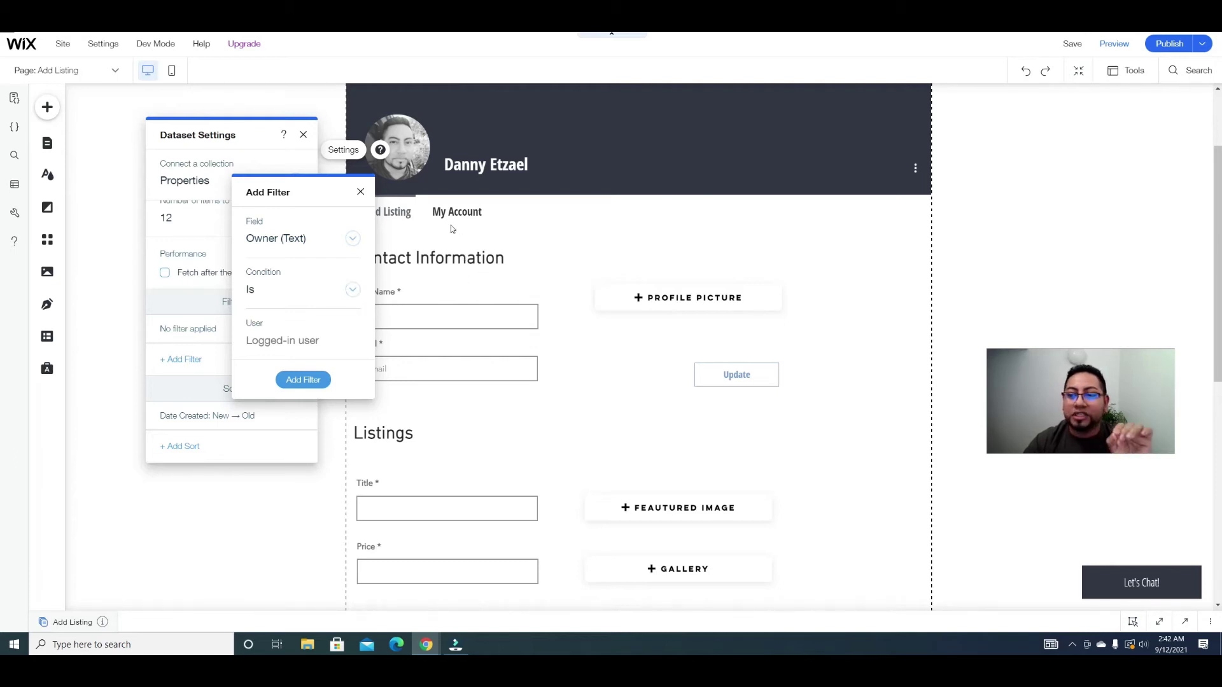
{"action": "left_click", "coordinate": [304, 380]}
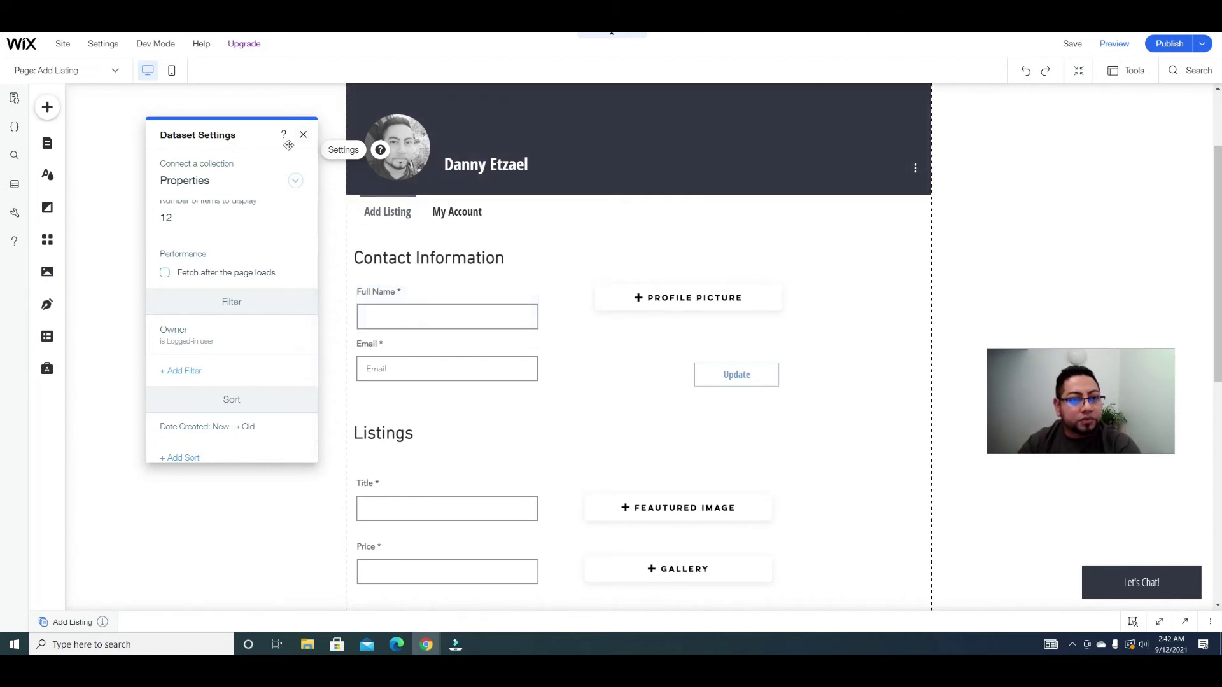
{"action": "scroll", "coordinate": [249, 334], "scroll_direction": "down", "scroll_amount": 1}
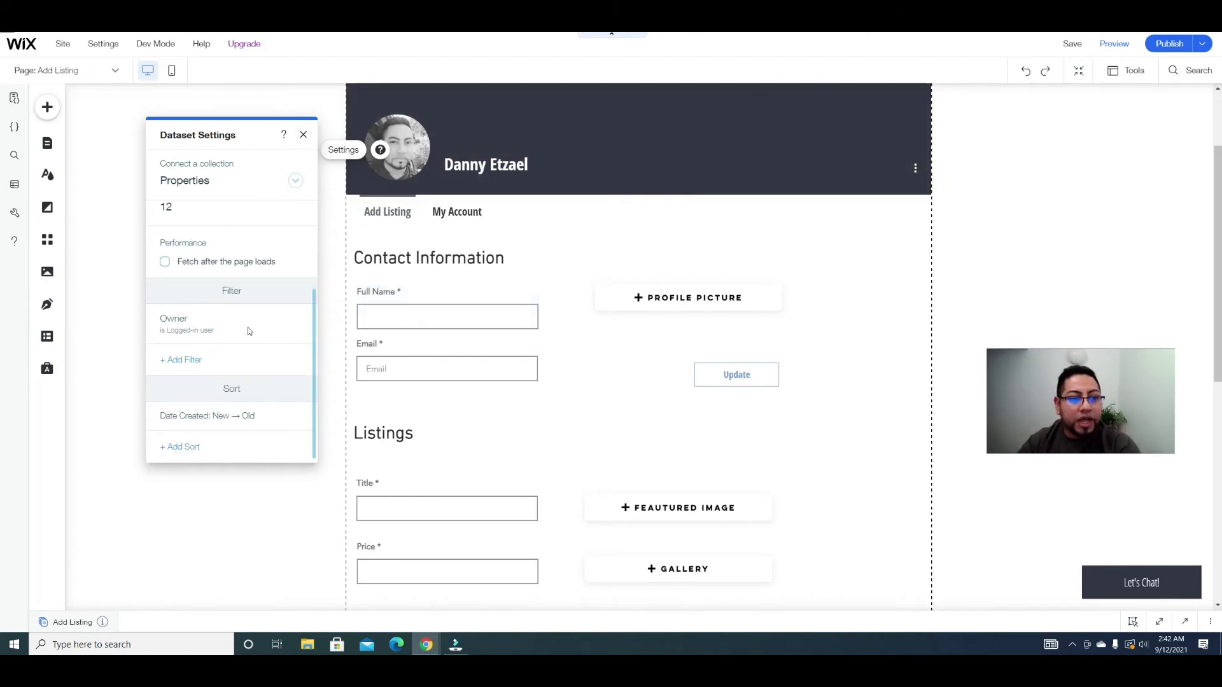
{"action": "left_click", "coordinate": [304, 135]}
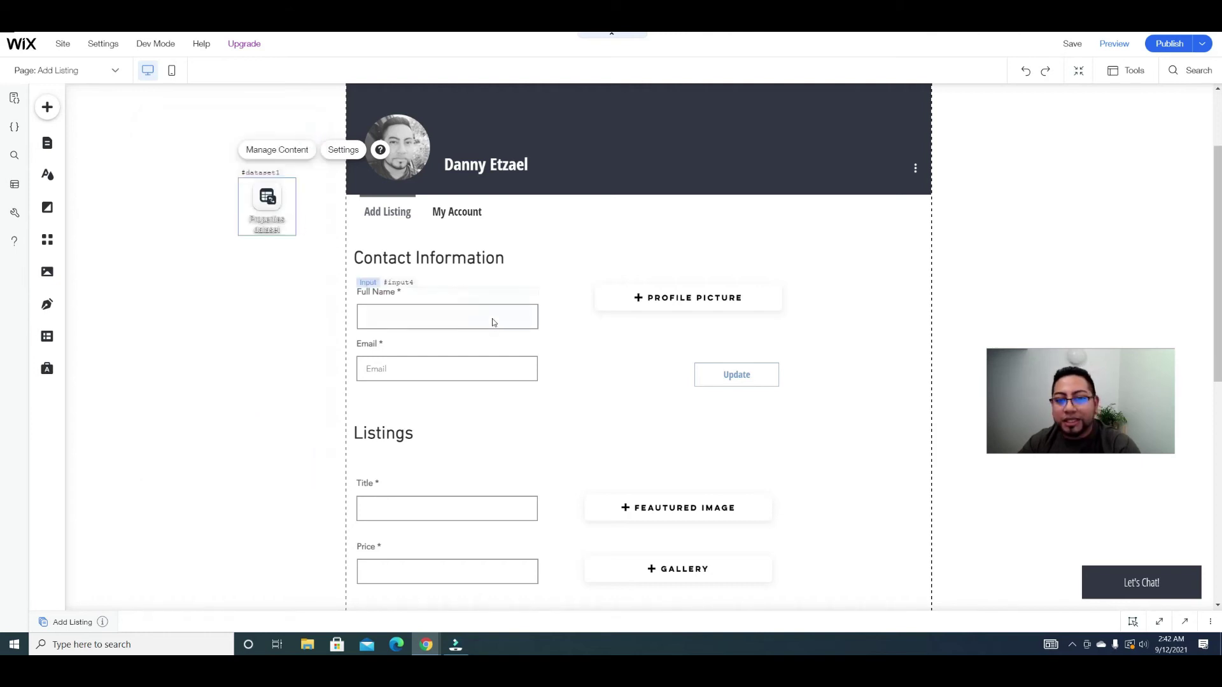
Step: Connect the Full Name input to the Properties dataset's Agent Name field
{"action": "left_click", "coordinate": [444, 319]}
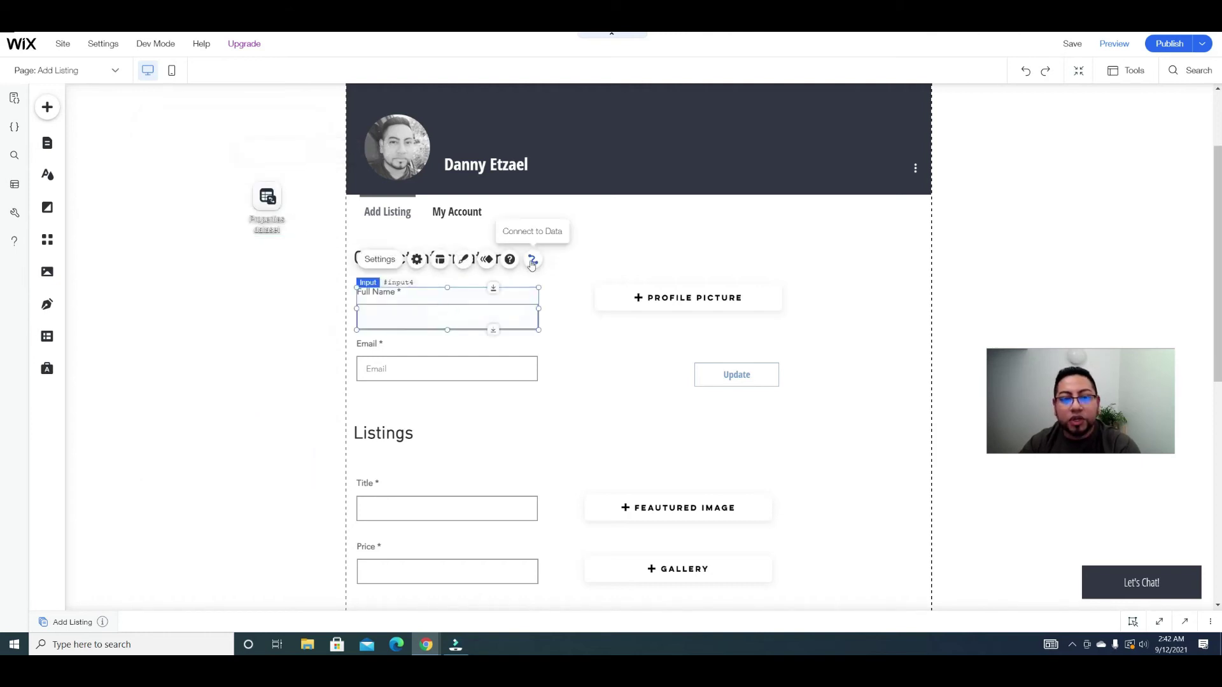
{"action": "left_click", "coordinate": [533, 259]}
{"action": "left_click", "coordinate": [702, 353]}
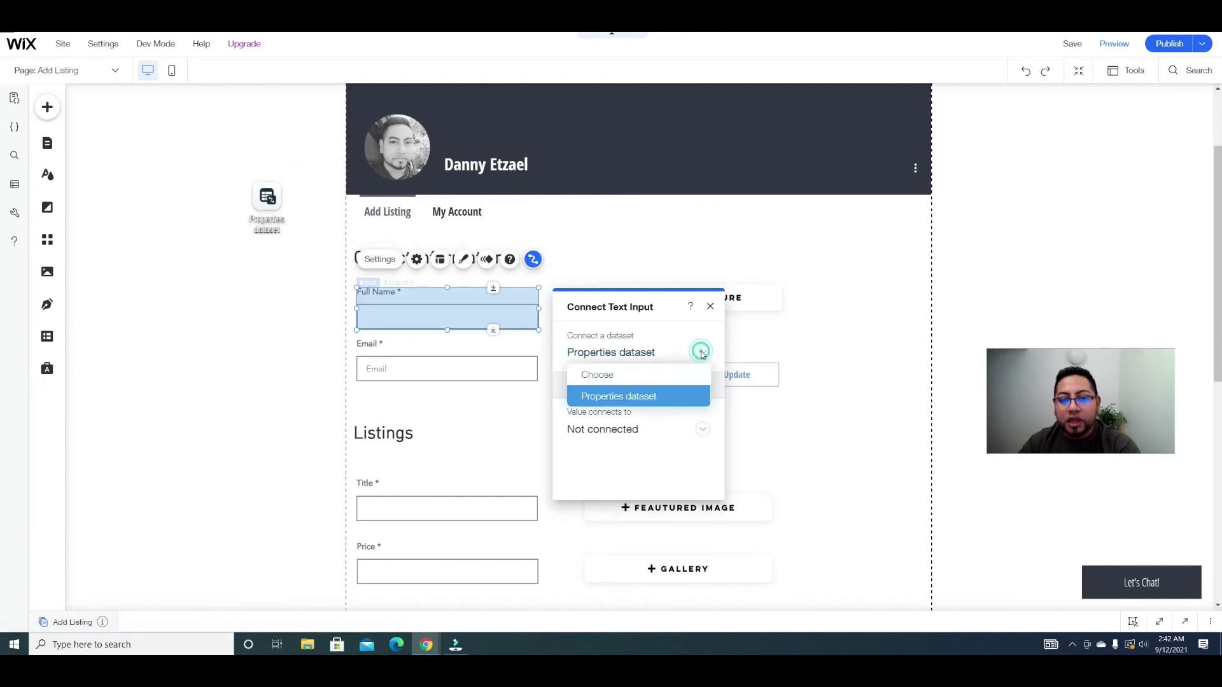
{"action": "left_click", "coordinate": [676, 392]}
{"action": "left_click", "coordinate": [700, 429]}
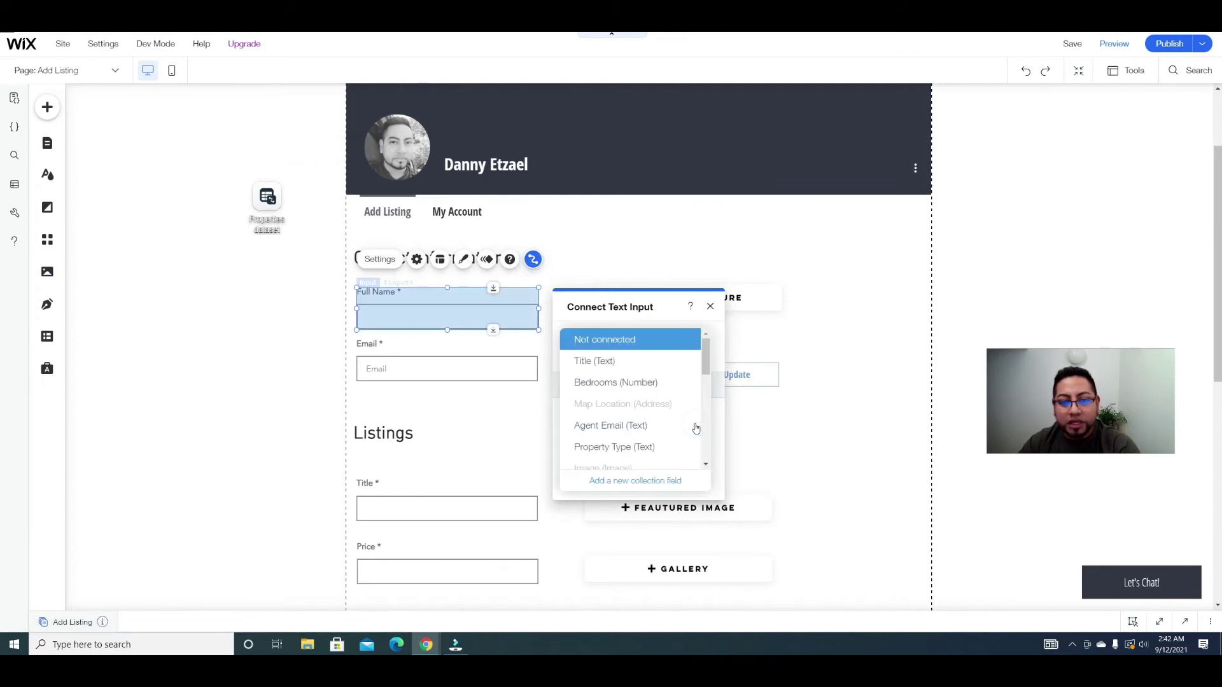
{"action": "scroll", "coordinate": [661, 407], "scroll_direction": "down", "scroll_amount": 2}
{"action": "scroll", "coordinate": [641, 406], "scroll_direction": "down", "scroll_amount": 3}
{"action": "left_click", "coordinate": [623, 358]}
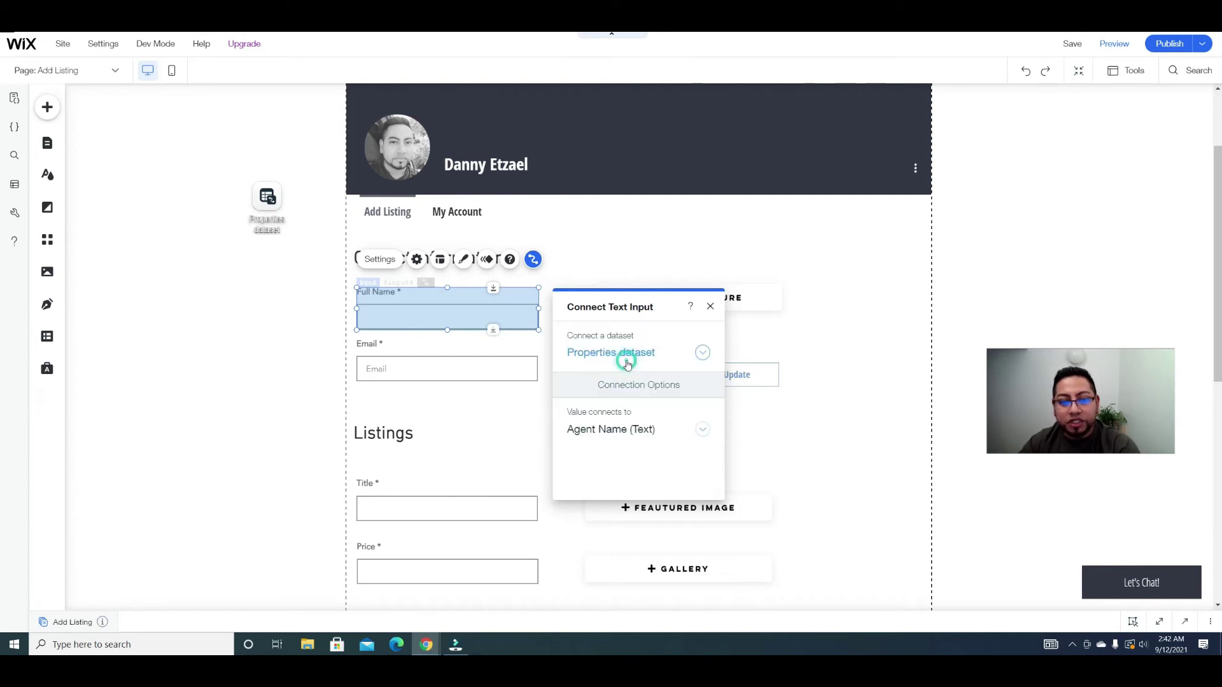
Step: Connect the Email input to the Agent Email field
{"action": "left_click", "coordinate": [491, 371]}
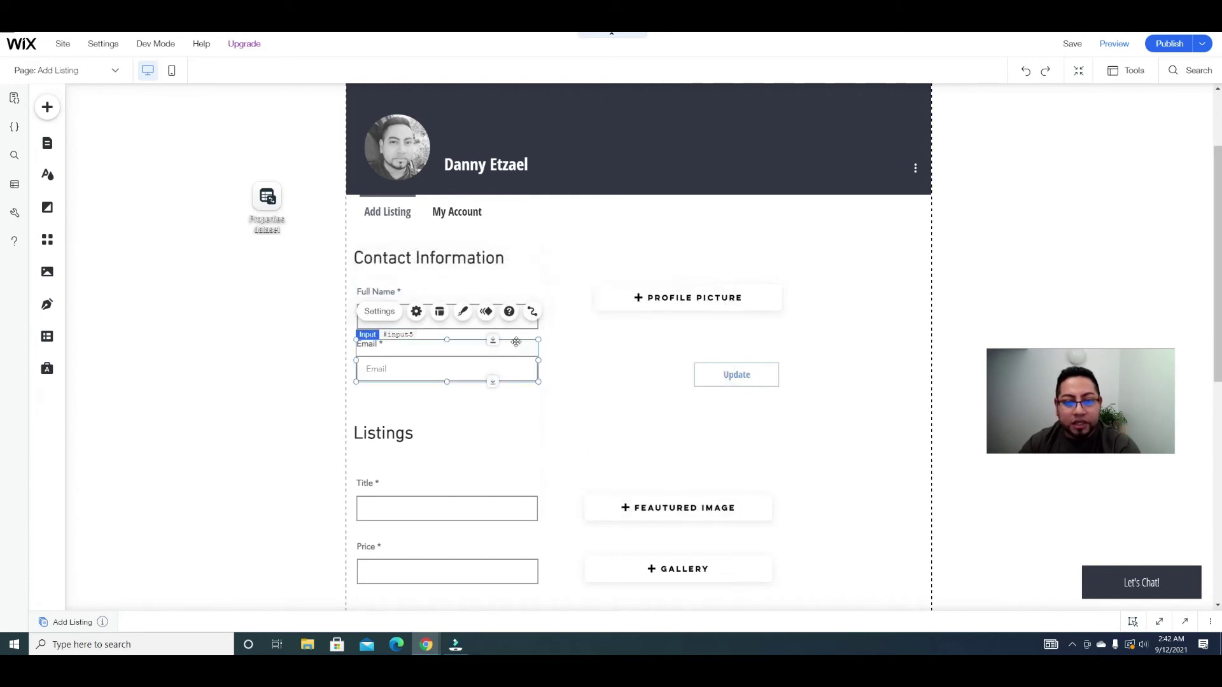
{"action": "left_click", "coordinate": [534, 315]}
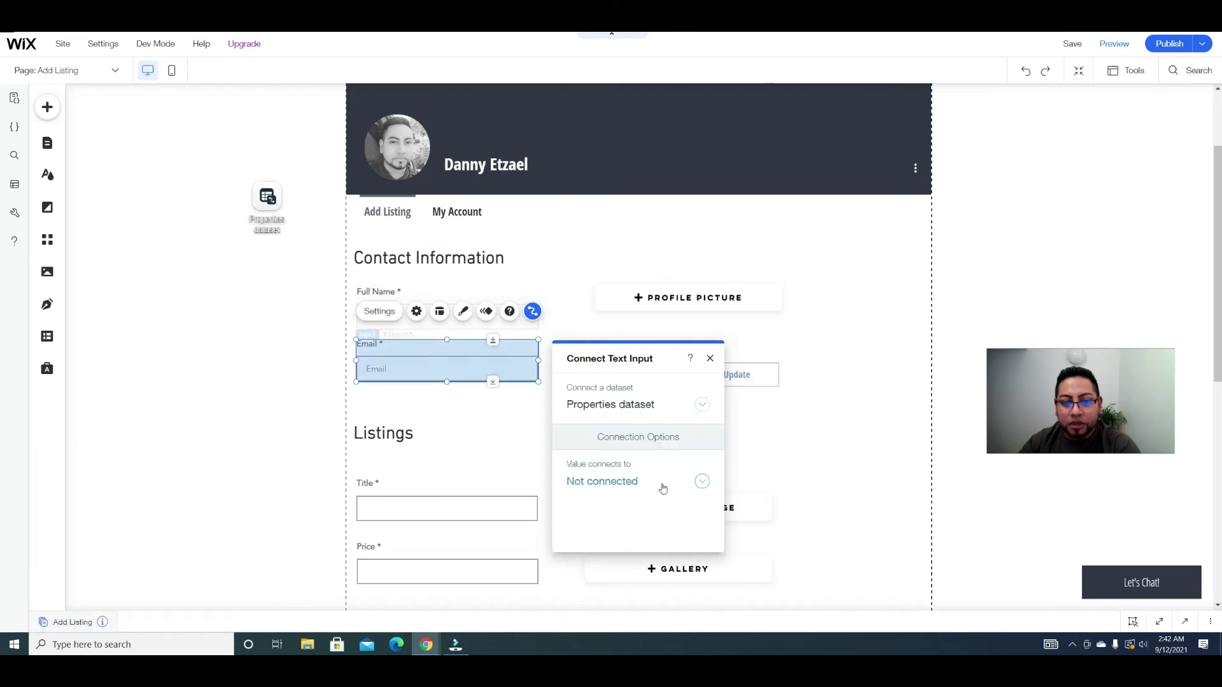
{"action": "left_click", "coordinate": [662, 485]}
{"action": "left_click", "coordinate": [625, 478]}
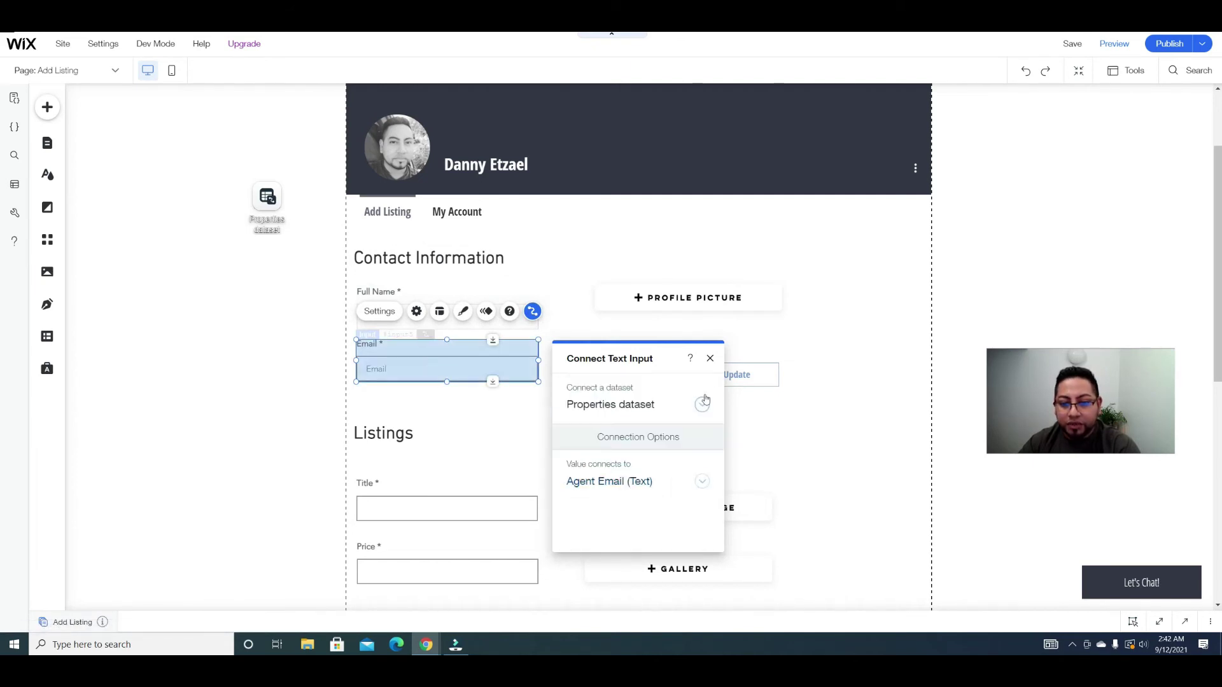
{"action": "left_click", "coordinate": [710, 358]}
Step: Connect the profile picture upload button to the Profile Picture (Image) field
{"action": "left_click", "coordinate": [748, 296]}
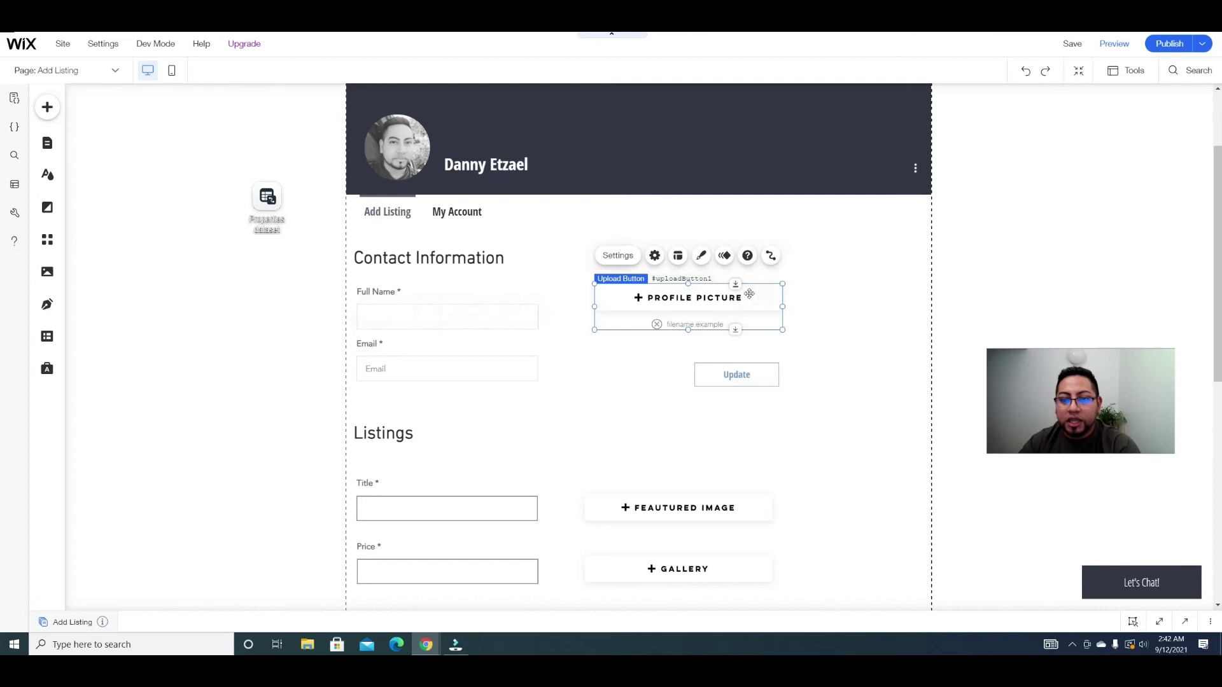
{"action": "left_click", "coordinate": [771, 255]}
{"action": "left_click", "coordinate": [865, 429]}
{"action": "scroll", "coordinate": [865, 427], "scroll_direction": "down", "scroll_amount": 5}
{"action": "scroll", "coordinate": [862, 414], "scroll_direction": "down", "scroll_amount": 3}
{"action": "left_click", "coordinate": [872, 403]}
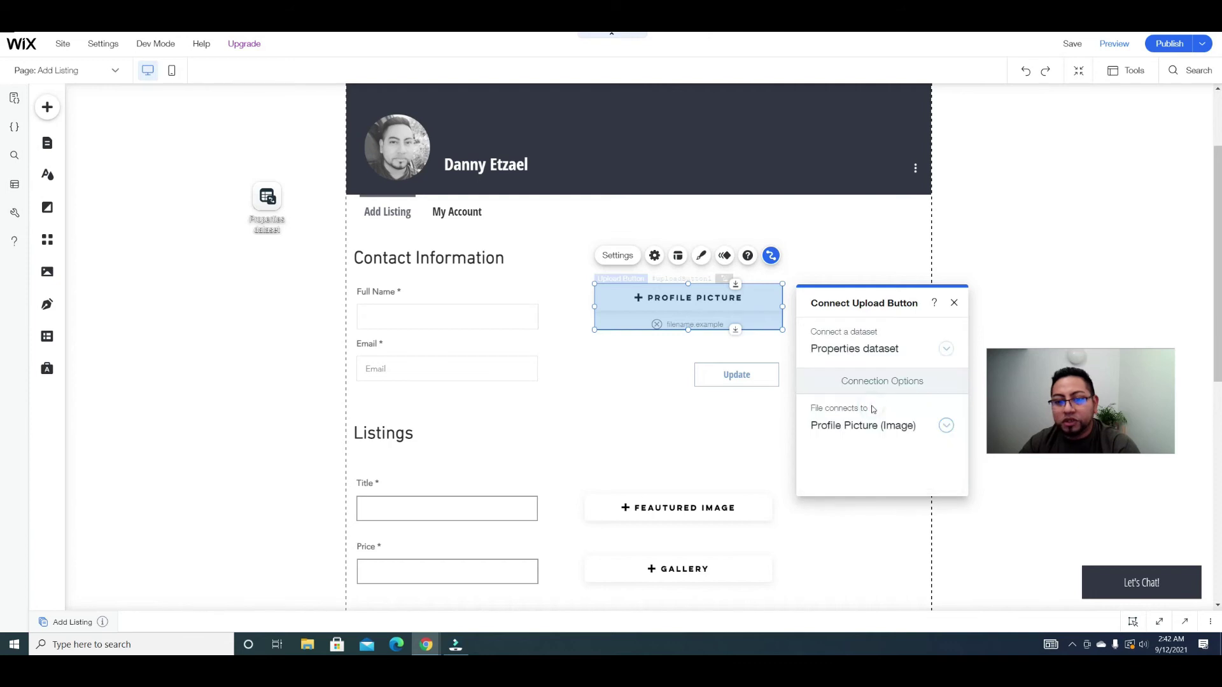
{"action": "left_click", "coordinate": [676, 418]}
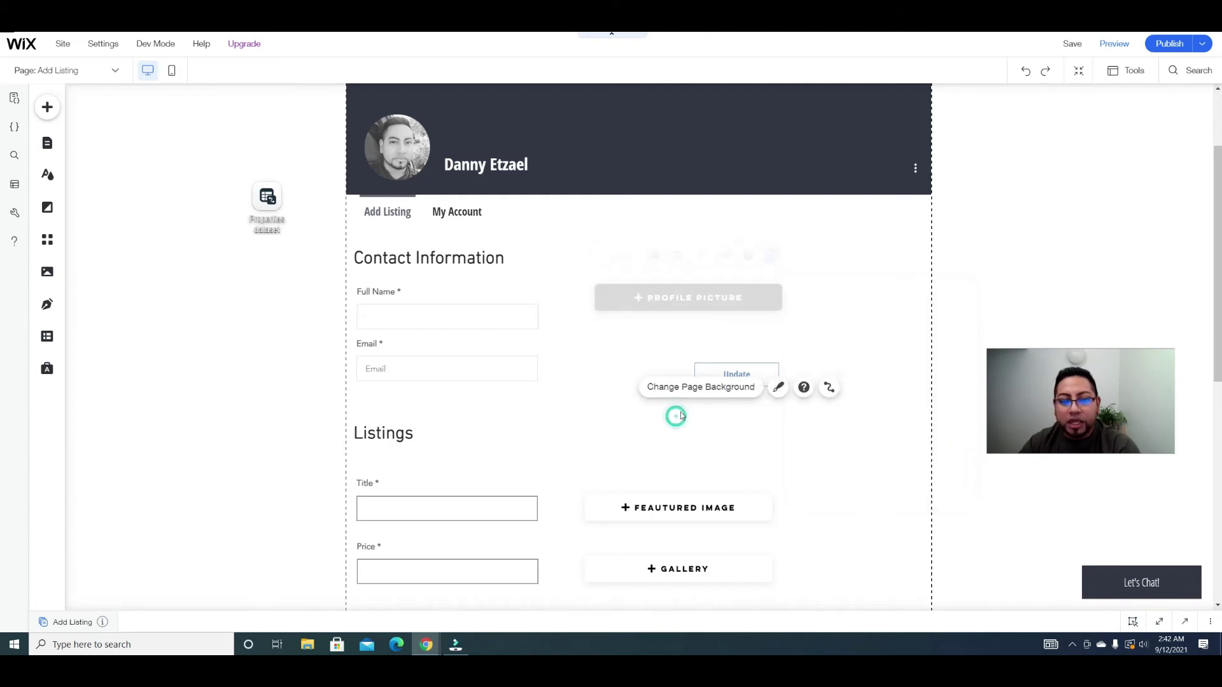
Step: Set the contact Update button's click action to Submit, with success and failure messages
{"action": "left_click", "coordinate": [748, 371]}
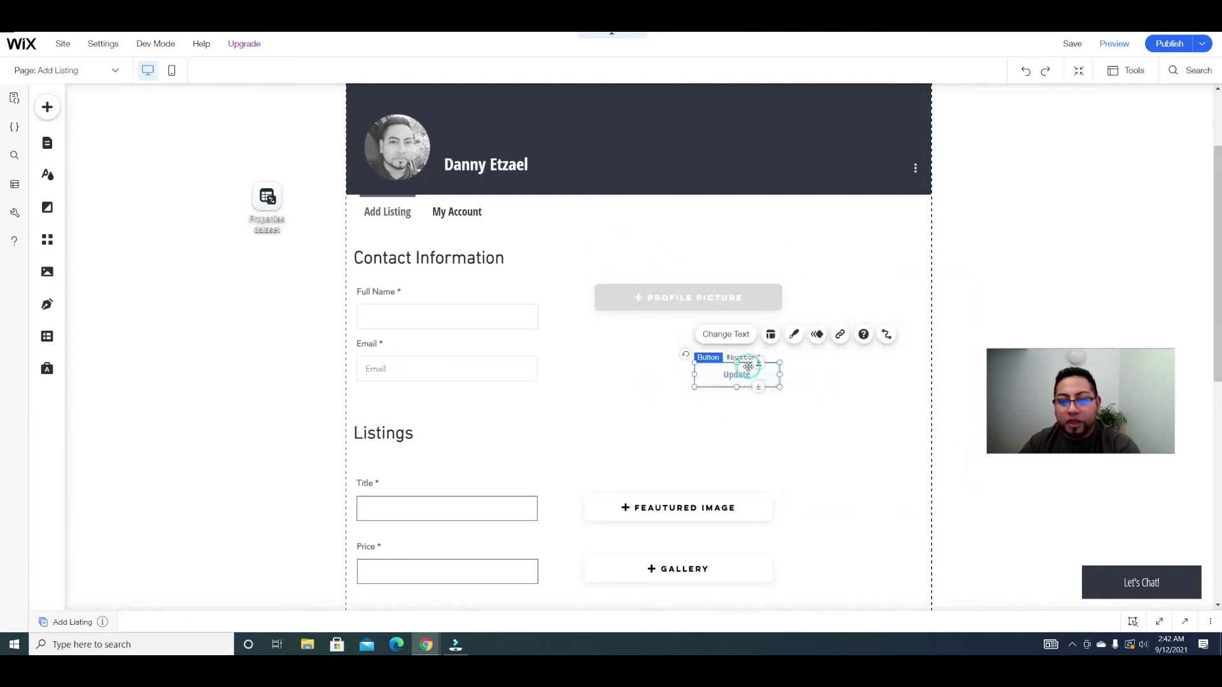
{"action": "left_click", "coordinate": [888, 336]}
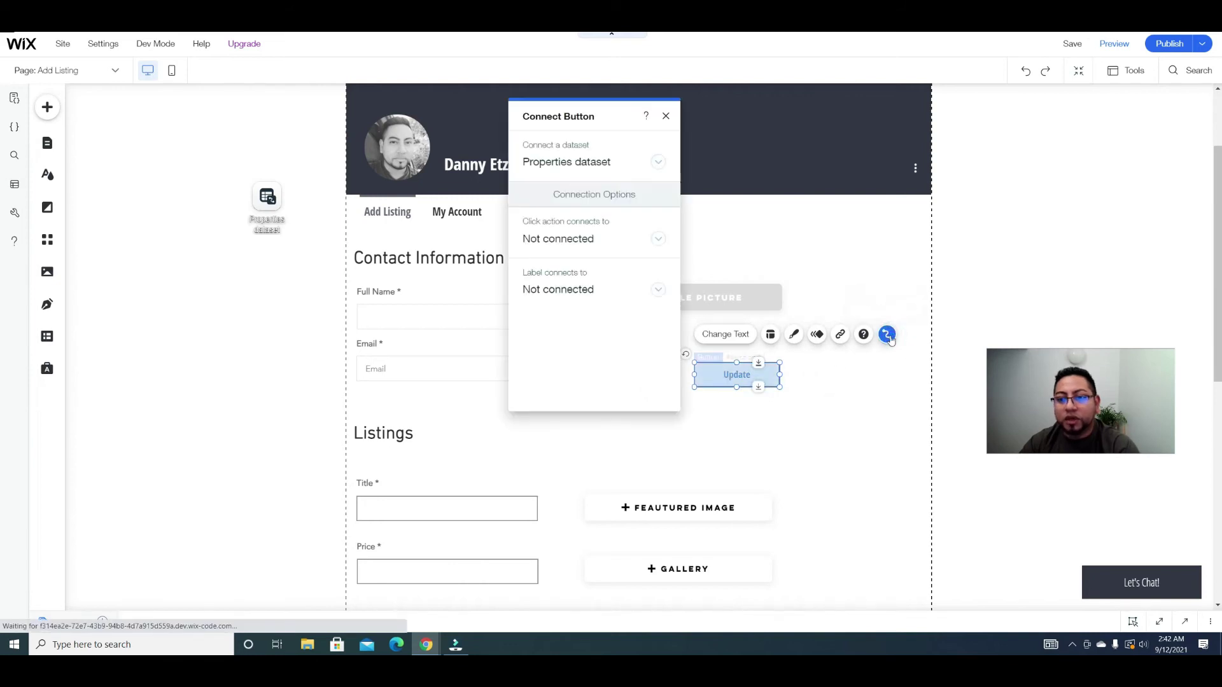
{"action": "left_click", "coordinate": [625, 245]}
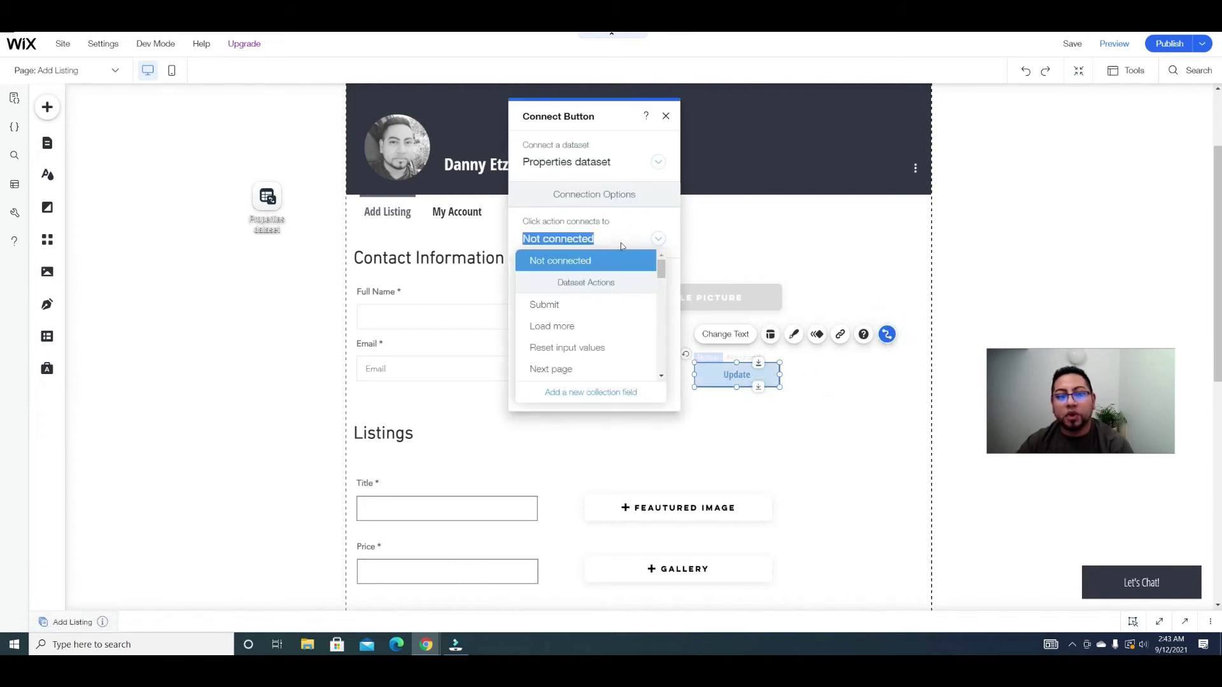
{"action": "left_click", "coordinate": [565, 304]}
{"action": "left_click", "coordinate": [598, 291]}
{"action": "left_click", "coordinate": [584, 303]}
{"action": "left_click", "coordinate": [839, 397]}
Step: Place the success message and then the error message below the Update button
{"action": "left_click_drag", "start_coordinate": [700, 347], "coordinate": [737, 398]}
{"action": "left_click_drag", "start_coordinate": [714, 349], "coordinate": [752, 423]}
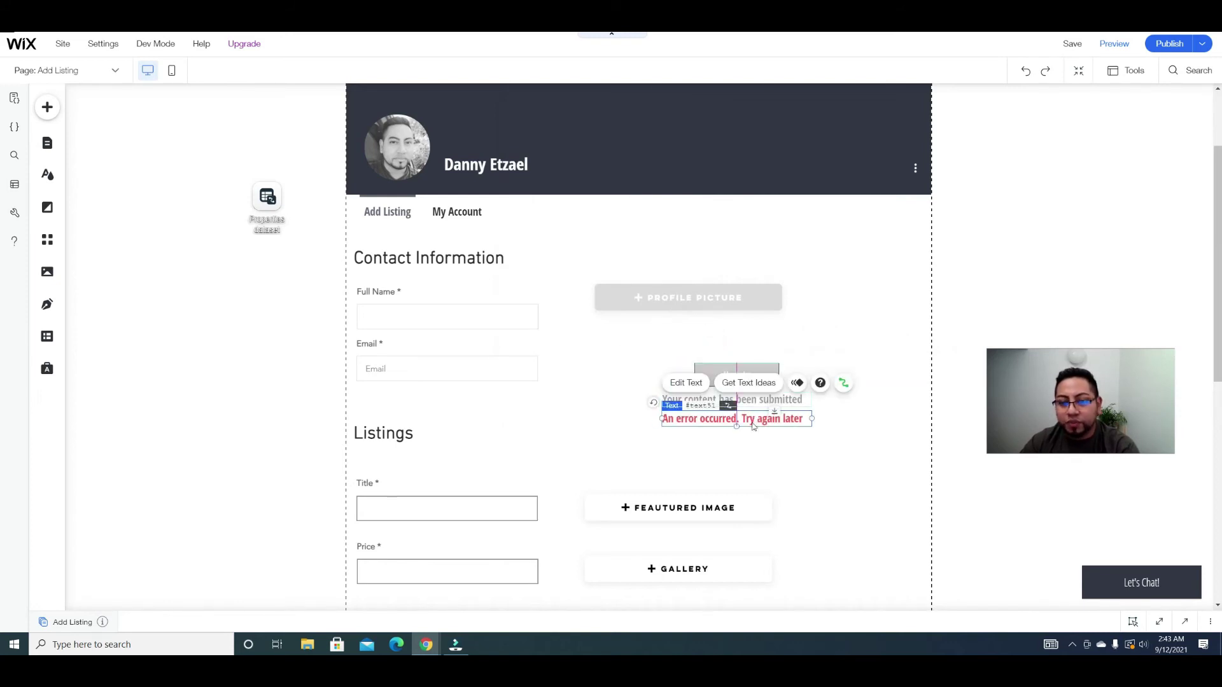
{"action": "scroll", "coordinate": [801, 445], "scroll_direction": "down", "scroll_amount": 1}
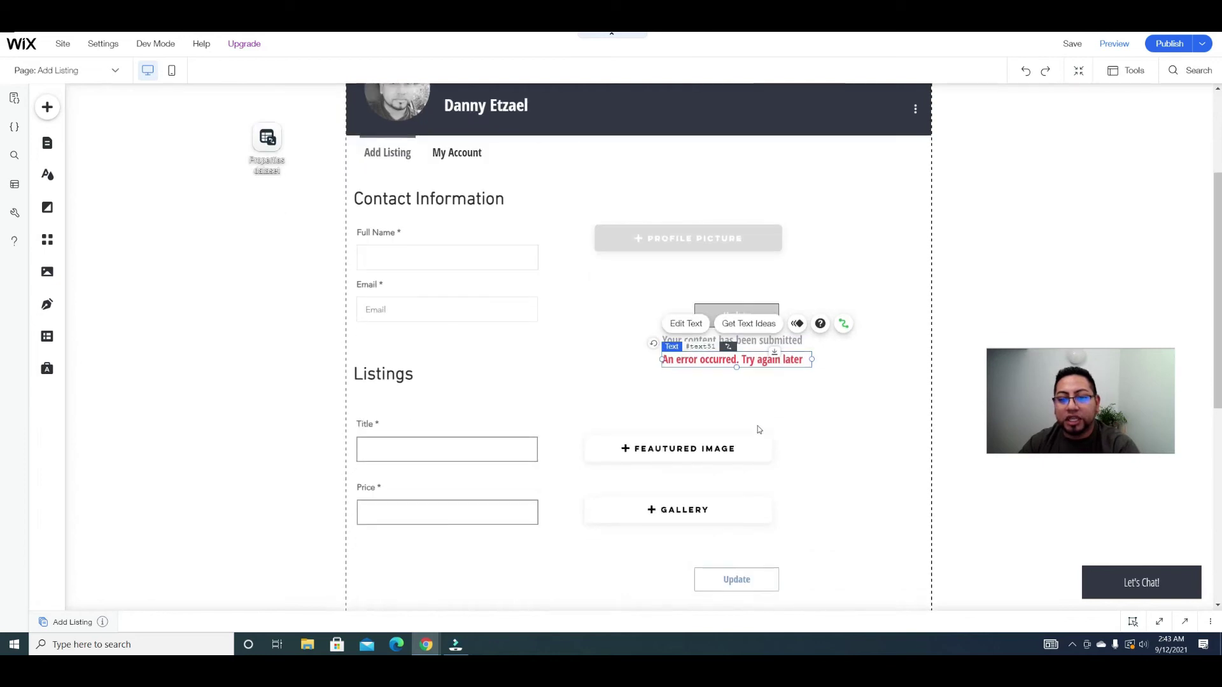
{"action": "left_click", "coordinate": [833, 433]}
Step: Connect the Title input to Title (Text) and the Price input to Price (Text)
{"action": "scroll", "coordinate": [625, 446], "scroll_direction": "down", "scroll_amount": 1}
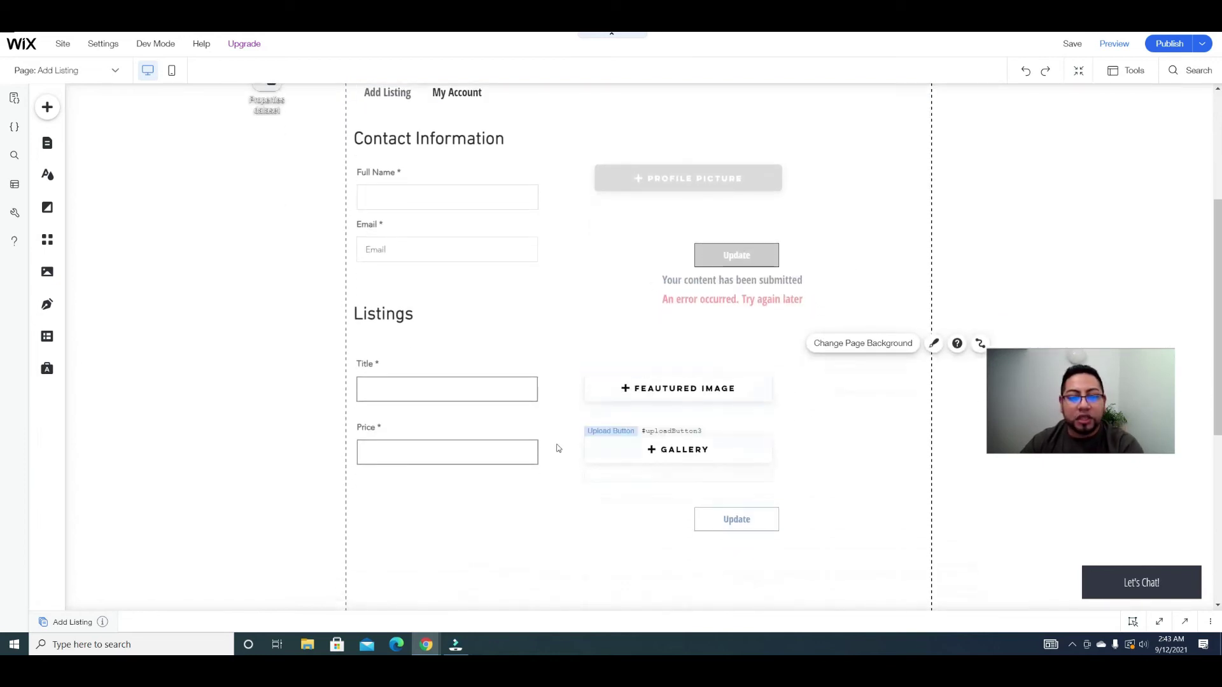
{"action": "left_click", "coordinate": [481, 400]}
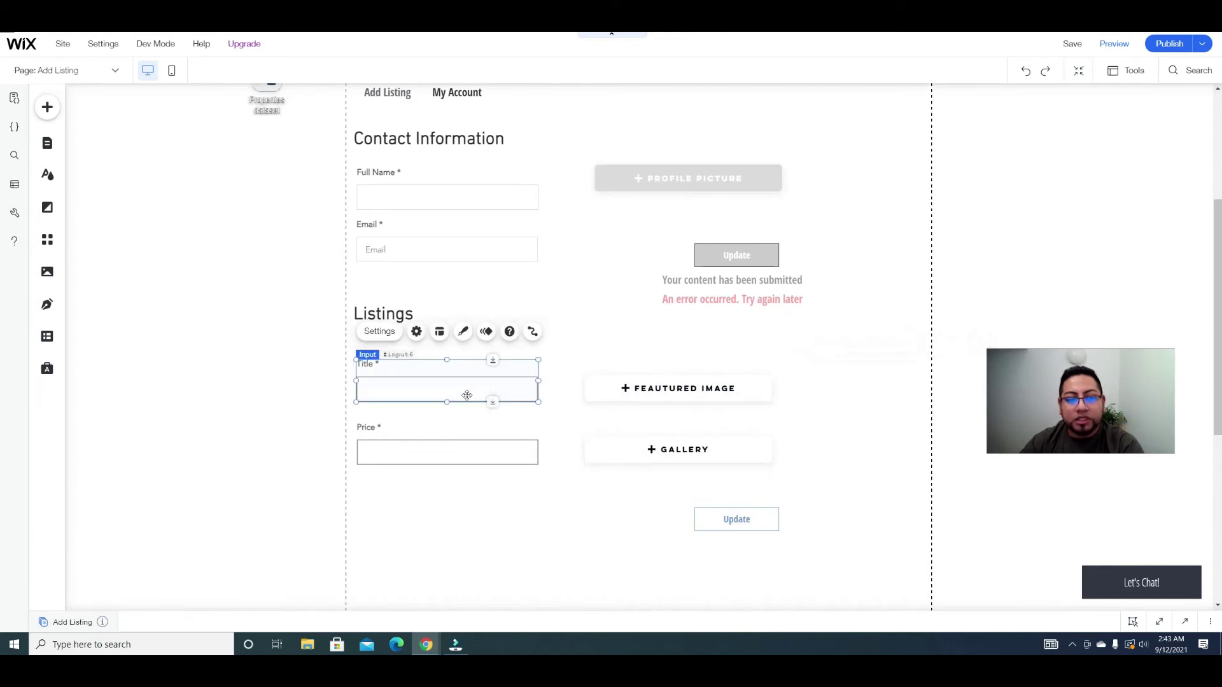
{"action": "left_click", "coordinate": [533, 332]}
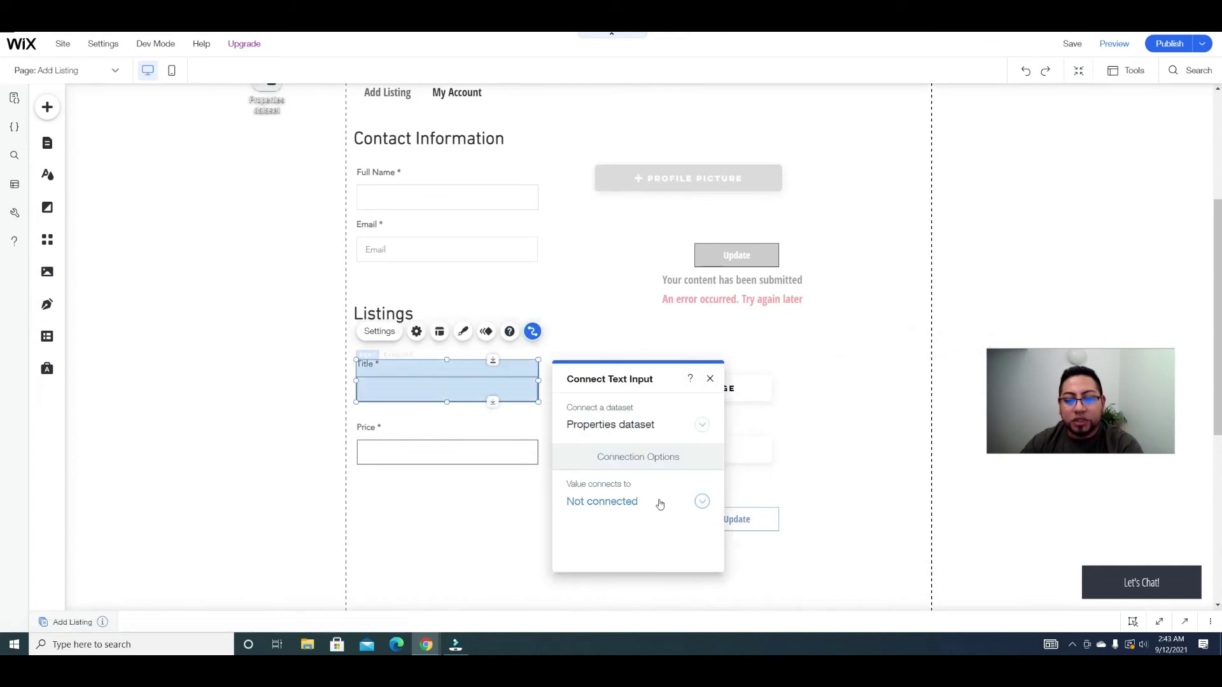
{"action": "left_click", "coordinate": [657, 502]}
{"action": "left_click", "coordinate": [613, 433]}
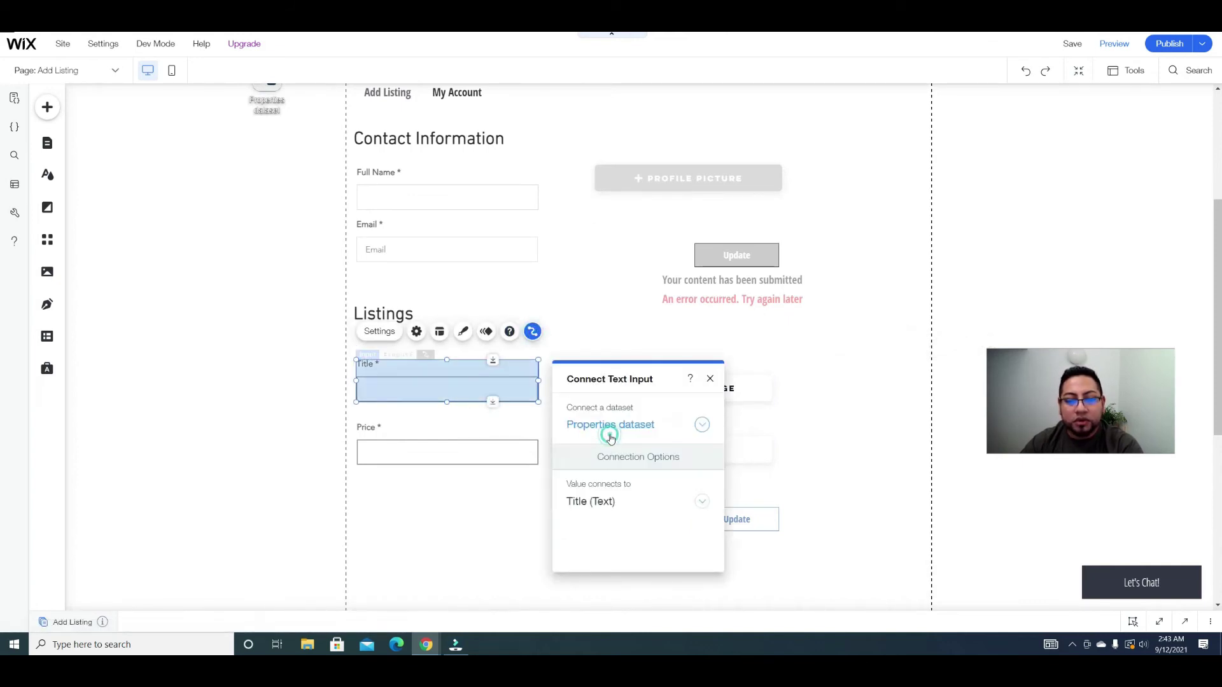
{"action": "left_click", "coordinate": [485, 445]}
{"action": "left_click", "coordinate": [533, 396]}
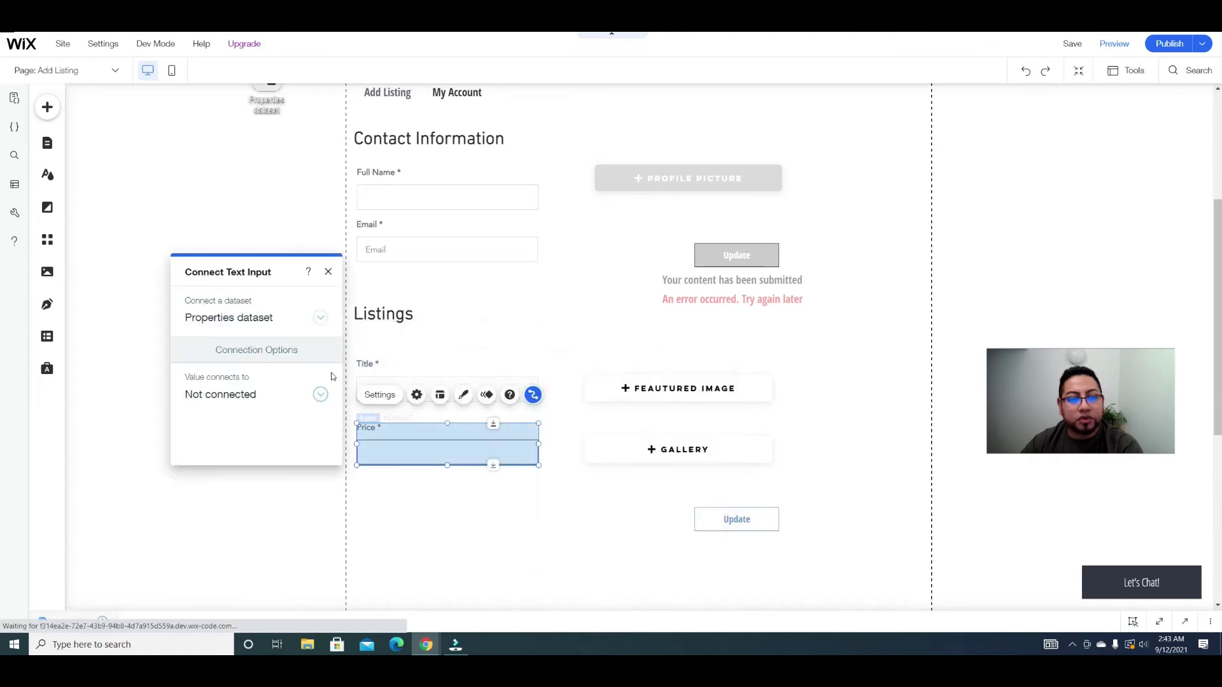
{"action": "left_click", "coordinate": [306, 398]}
{"action": "scroll", "coordinate": [306, 400], "scroll_direction": "down", "scroll_amount": 5}
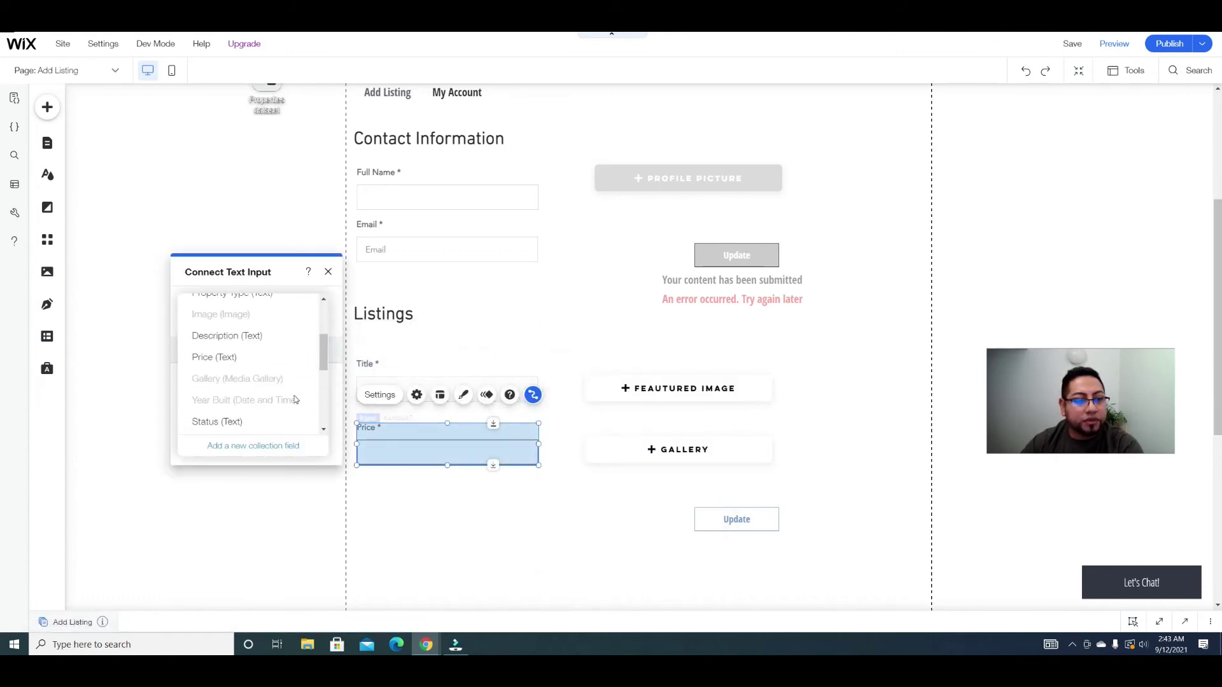
{"action": "left_click", "coordinate": [232, 355]}
Step: Link the featured image upload to Image (Image) and the gallery upload to Gallery (Media Gallery)
{"action": "left_click", "coordinate": [724, 378]}
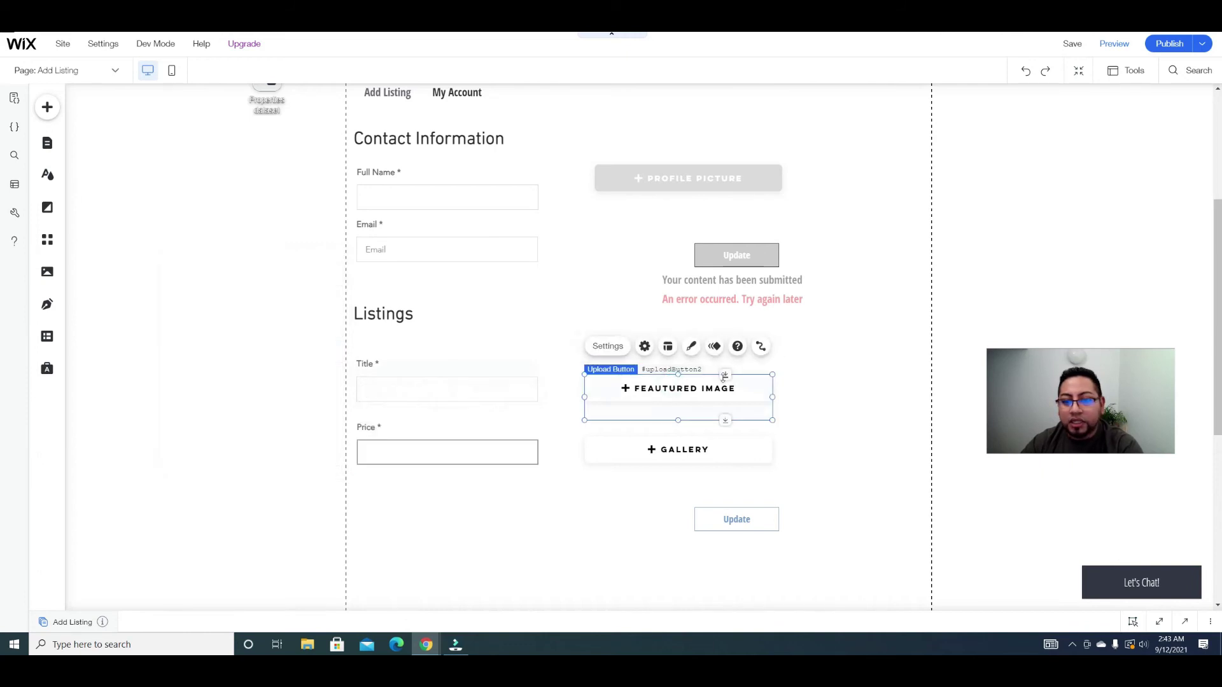
{"action": "left_click", "coordinate": [760, 346]}
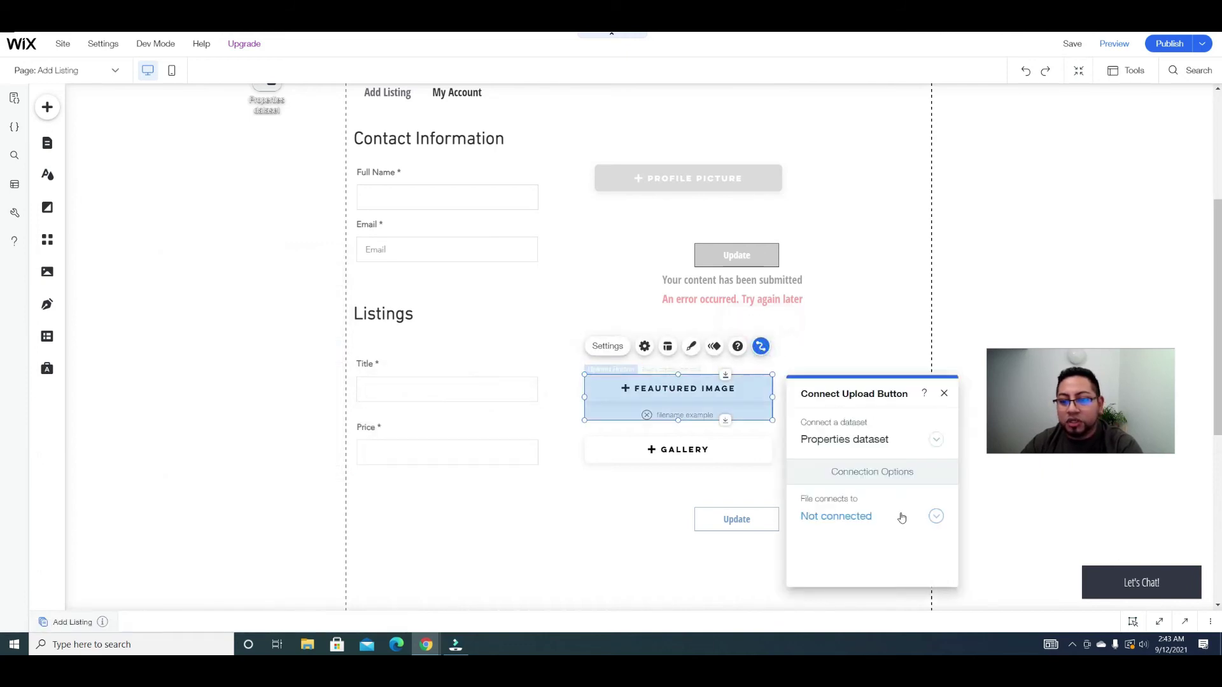
{"action": "left_click", "coordinate": [900, 514]}
{"action": "scroll", "coordinate": [891, 509], "scroll_direction": "down", "scroll_amount": 2}
{"action": "left_click", "coordinate": [854, 496]}
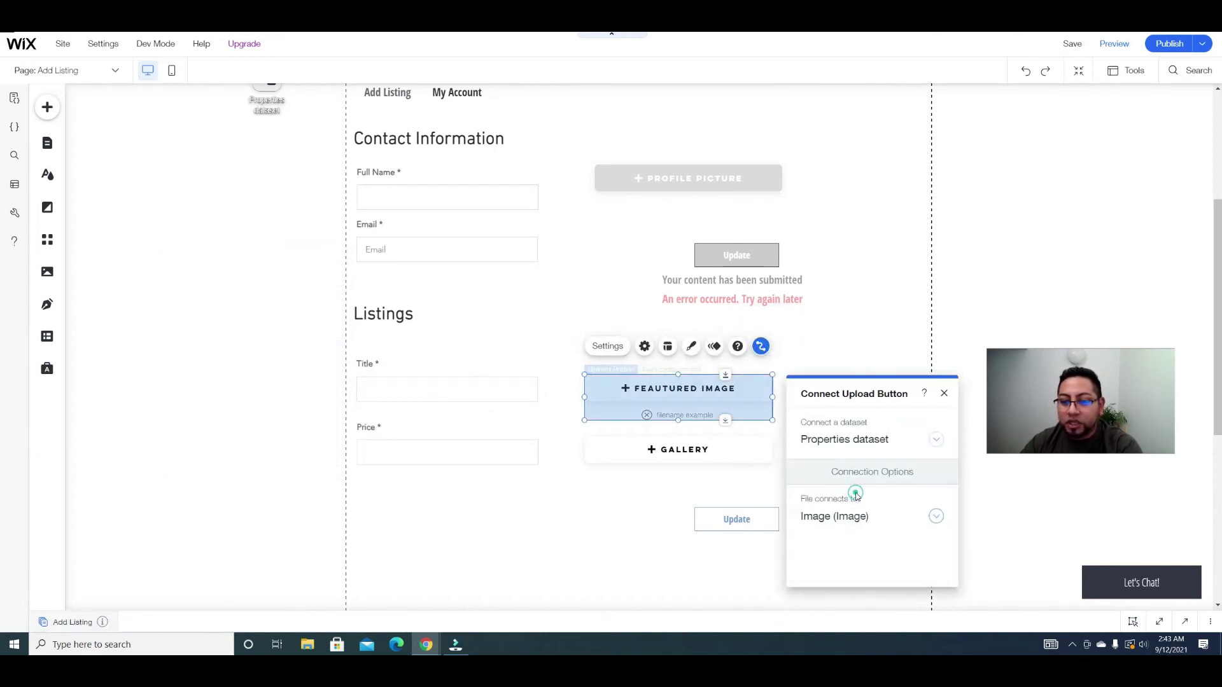
{"action": "left_click", "coordinate": [758, 445]}
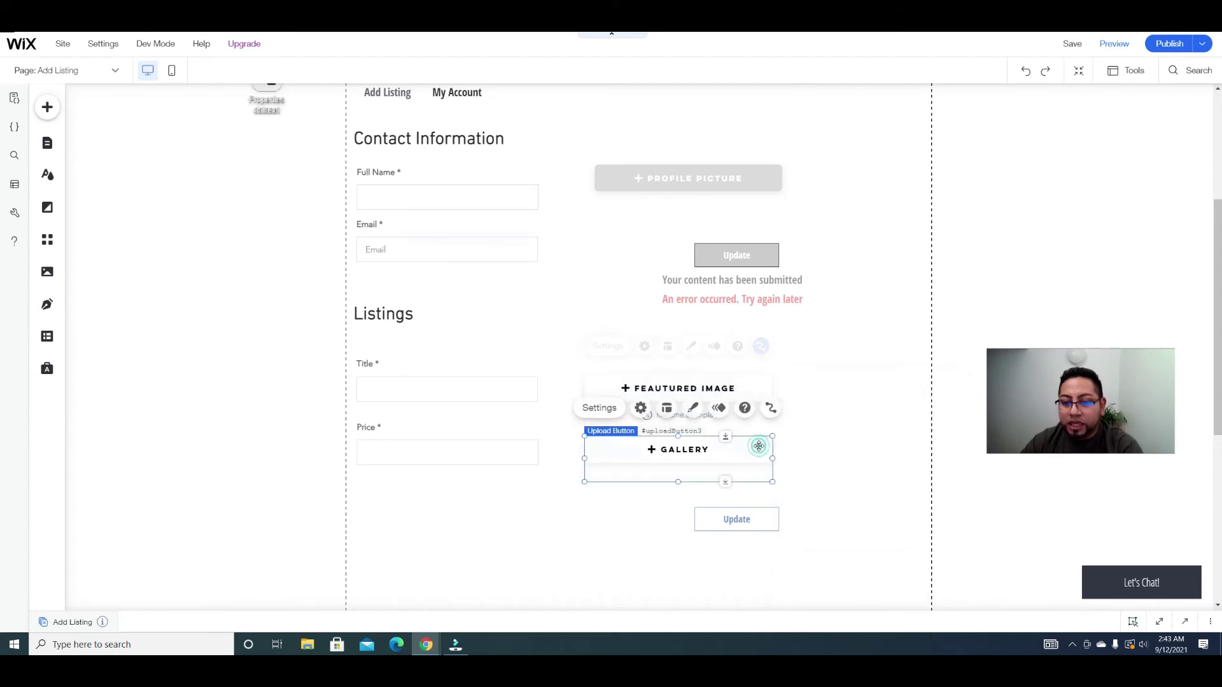
{"action": "left_click", "coordinate": [762, 408]}
{"action": "left_click", "coordinate": [853, 414]}
{"action": "scroll", "coordinate": [859, 417], "scroll_direction": "down", "scroll_amount": 3}
{"action": "left_click", "coordinate": [863, 335]}
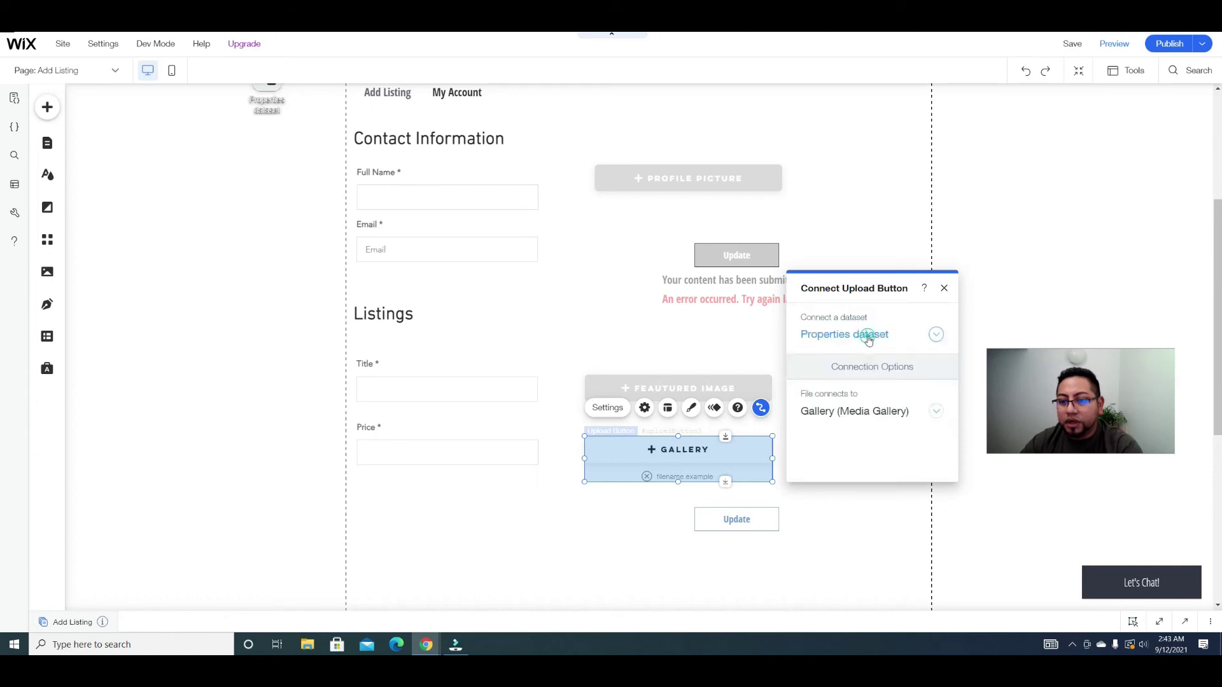
{"action": "left_click", "coordinate": [945, 290]}
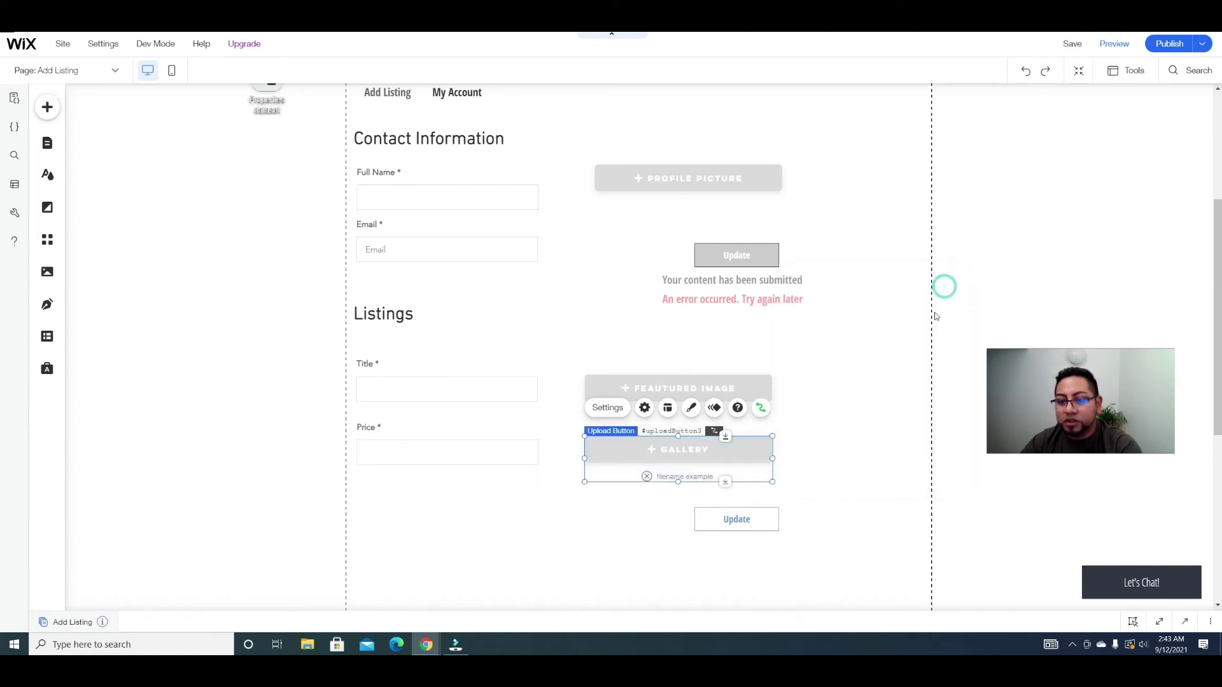
Step: Set the listing Update button's click action to Submit to the Properties dataset
{"action": "left_click", "coordinate": [772, 514]}
{"action": "scroll", "coordinate": [904, 495], "scroll_direction": "down", "scroll_amount": 2}
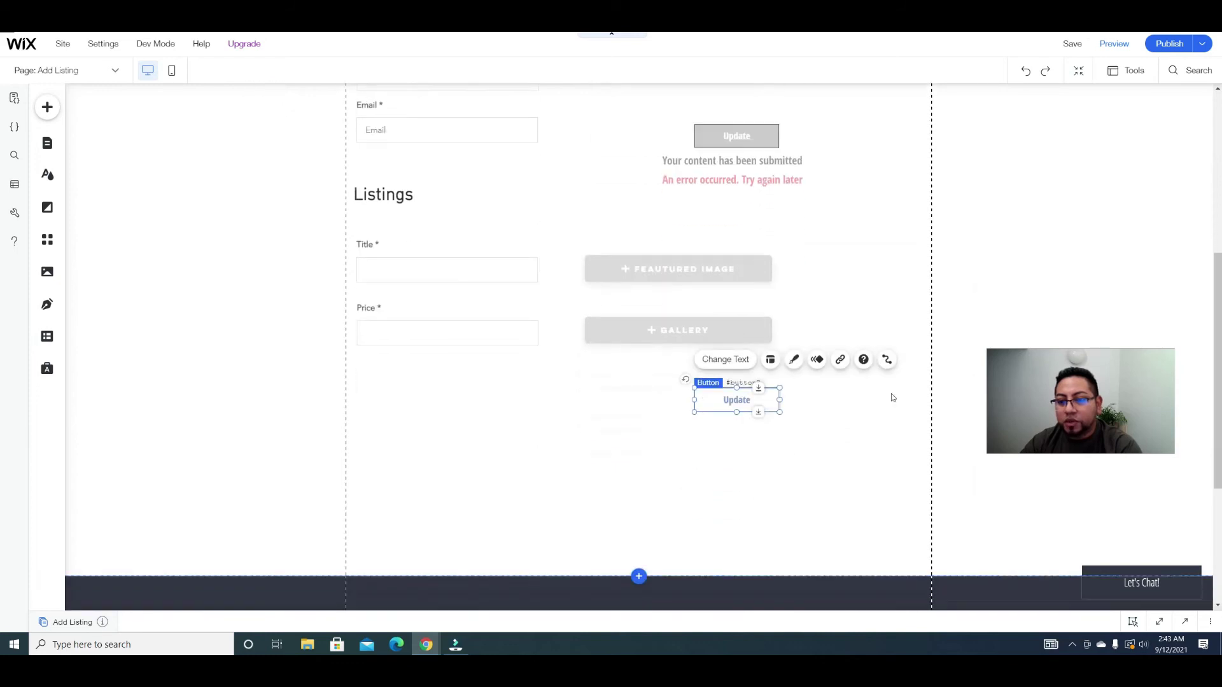
{"action": "left_click", "coordinate": [886, 359]}
{"action": "left_click", "coordinate": [643, 245]}
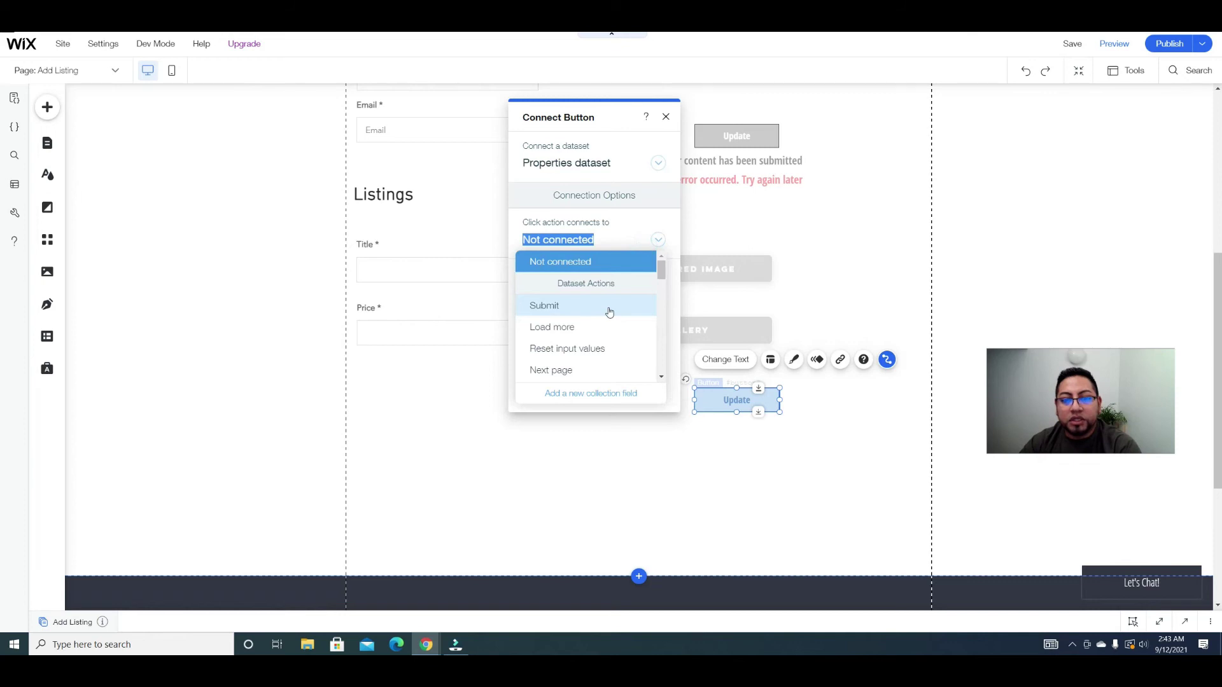
{"action": "scroll", "coordinate": [609, 312], "scroll_direction": "down", "scroll_amount": 4}
{"action": "scroll", "coordinate": [608, 312], "scroll_direction": "up", "scroll_amount": 5}
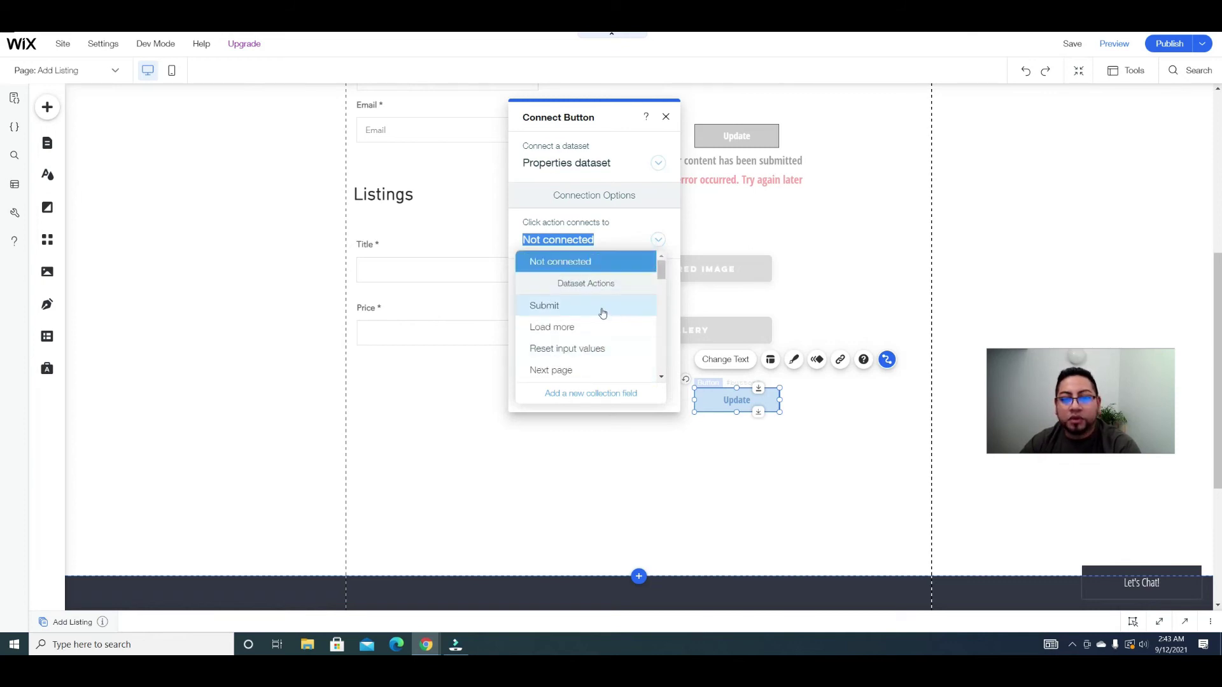
{"action": "left_click", "coordinate": [603, 313]}
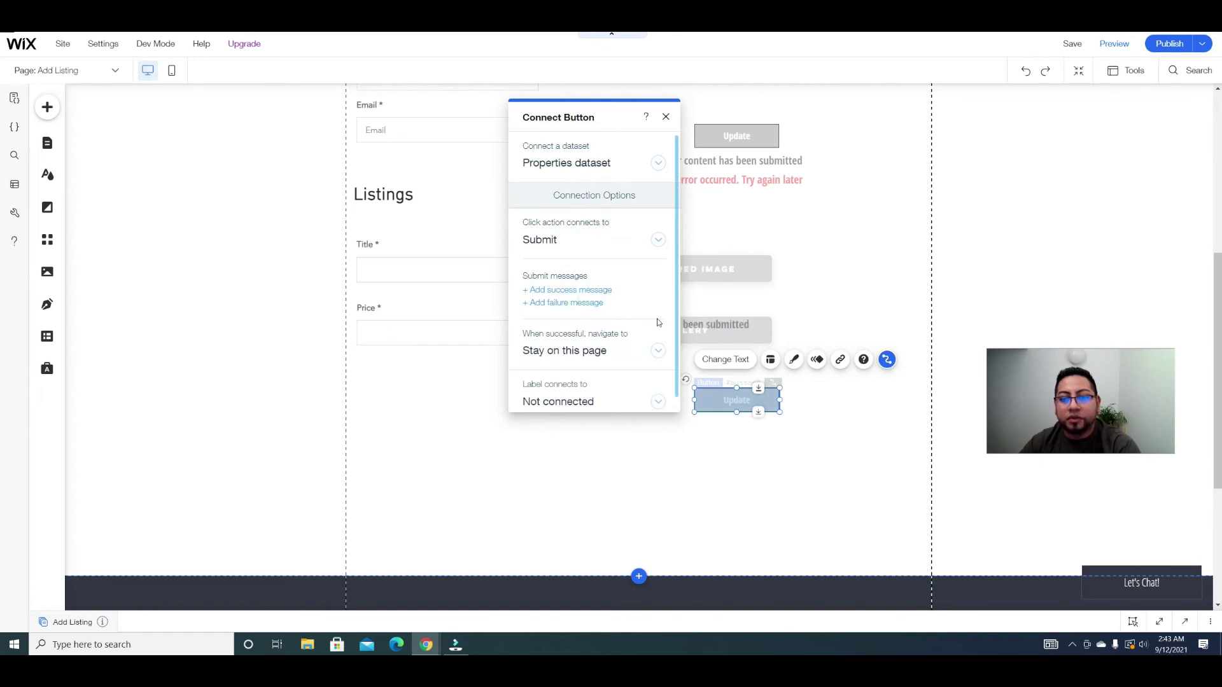
{"action": "left_click", "coordinate": [665, 116]}
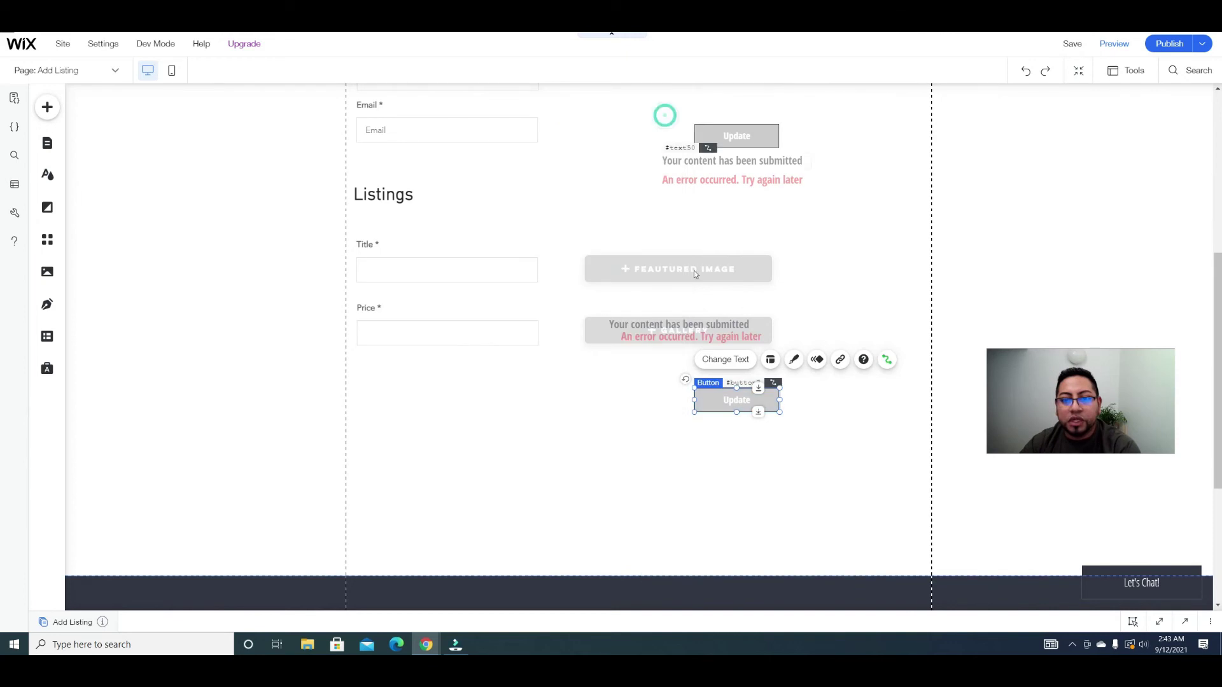
Step: Move the success message and then the error message beneath the Update button
{"action": "left_click", "coordinate": [694, 325]}
{"action": "left_click_drag", "start_coordinate": [721, 414], "coordinate": [744, 434]}
{"action": "left_click_drag", "start_coordinate": [702, 338], "coordinate": [742, 460]}
{"action": "left_click", "coordinate": [897, 380]}
{"action": "scroll", "coordinate": [878, 394], "scroll_direction": "up", "scroll_amount": 5}
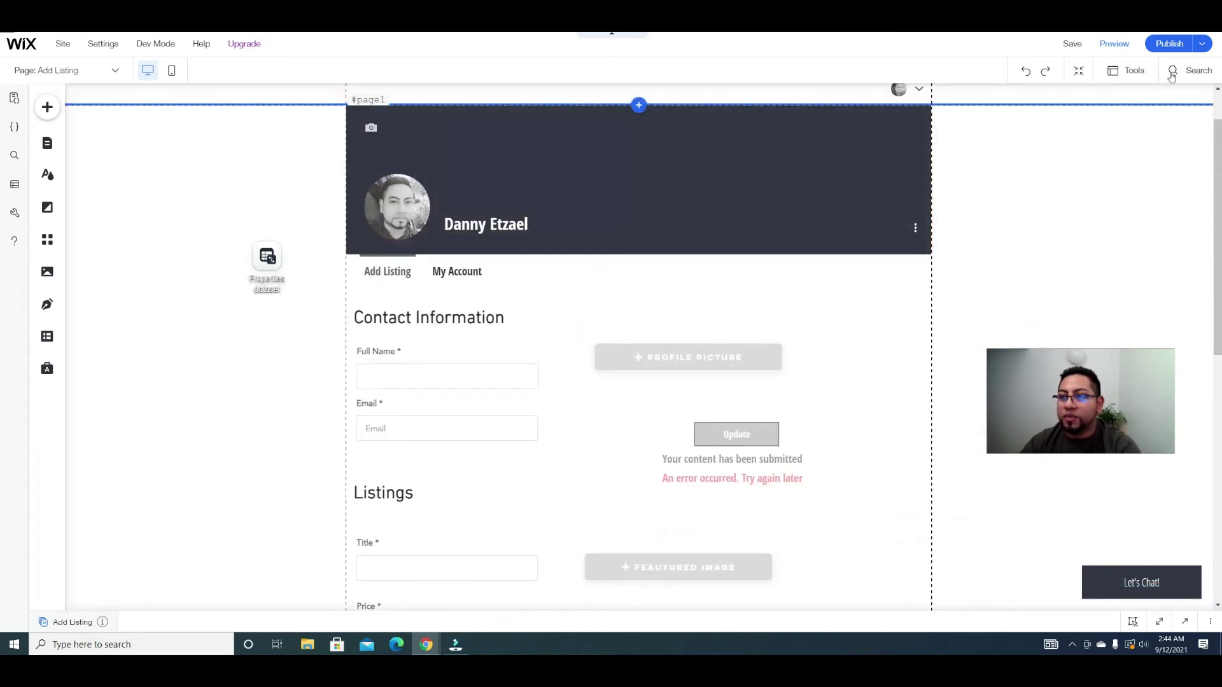
Step: Publish, then open HOME from the Site Menu and scroll to View Listings by Realtors
{"action": "mouse_move", "coordinate": [1169, 45]}
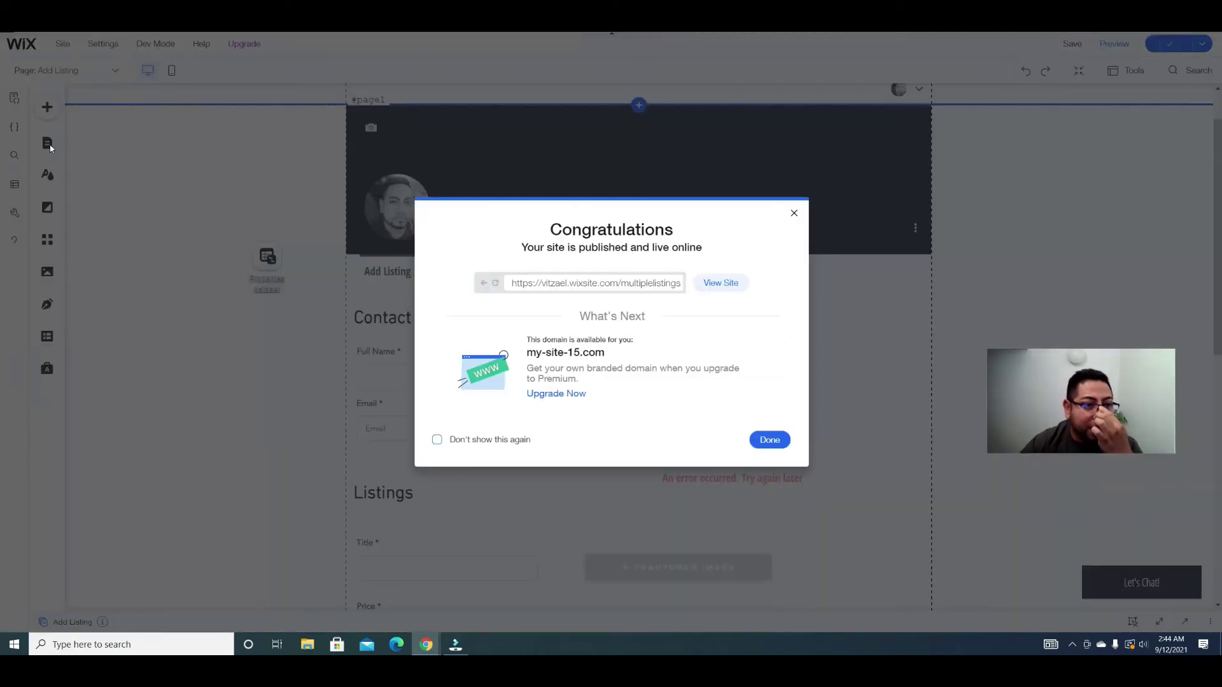
{"action": "left_click", "coordinate": [51, 141]}
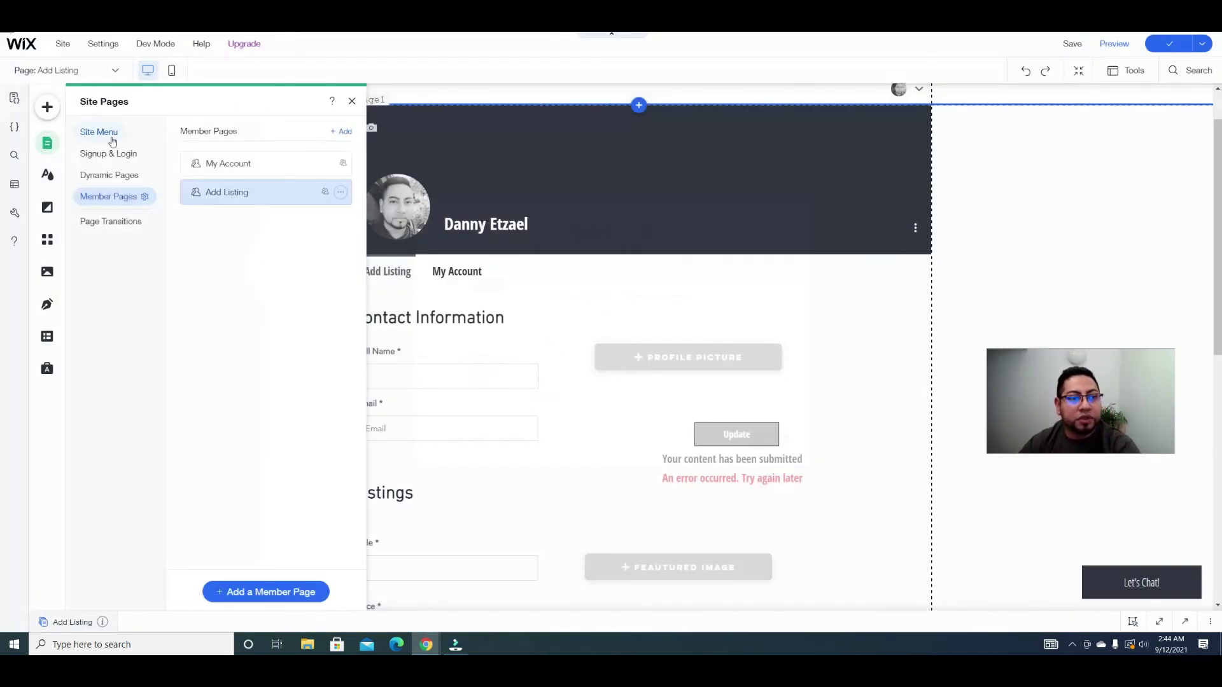
{"action": "left_click", "coordinate": [112, 138]}
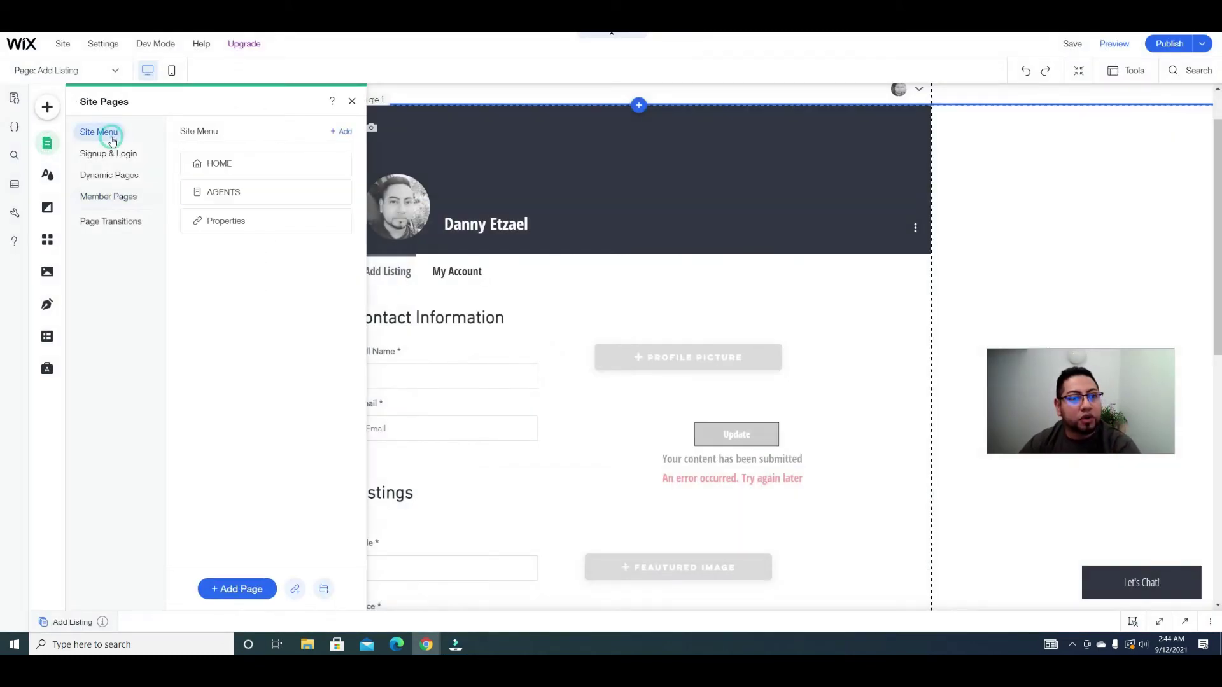
{"action": "left_click", "coordinate": [246, 169]}
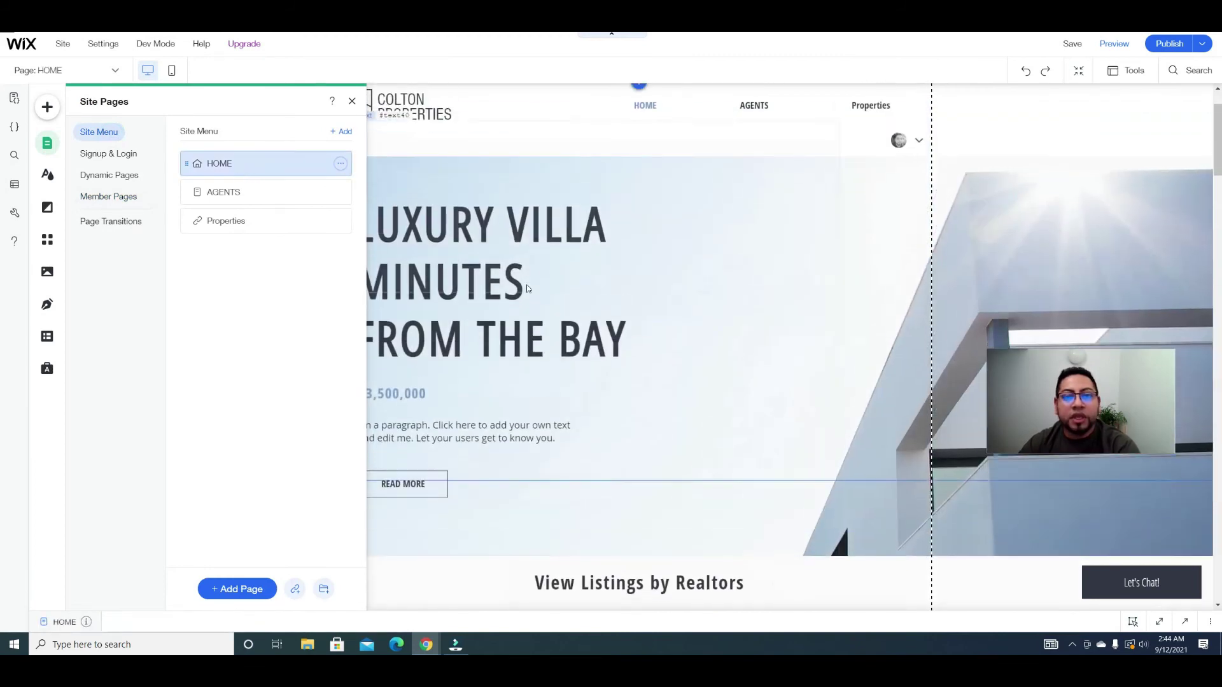
{"action": "scroll", "coordinate": [446, 157], "scroll_direction": "down", "scroll_amount": 3}
{"action": "left_click", "coordinate": [352, 101]}
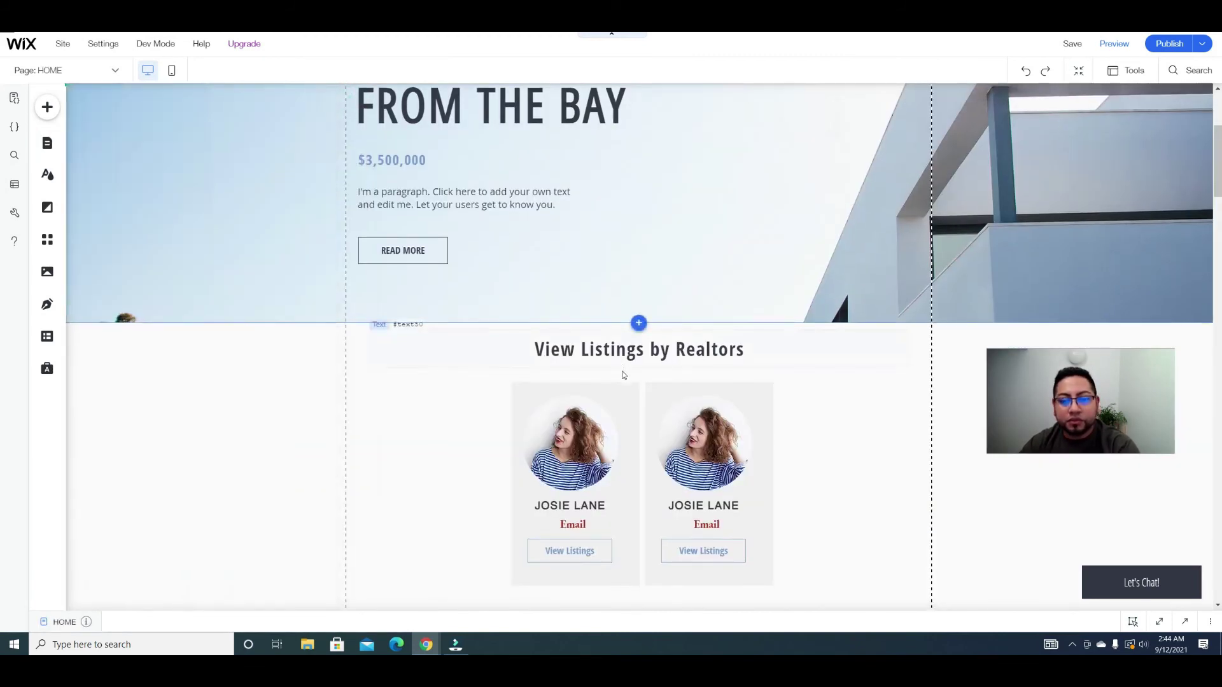
{"action": "scroll", "coordinate": [729, 380], "scroll_direction": "down", "scroll_amount": 3}
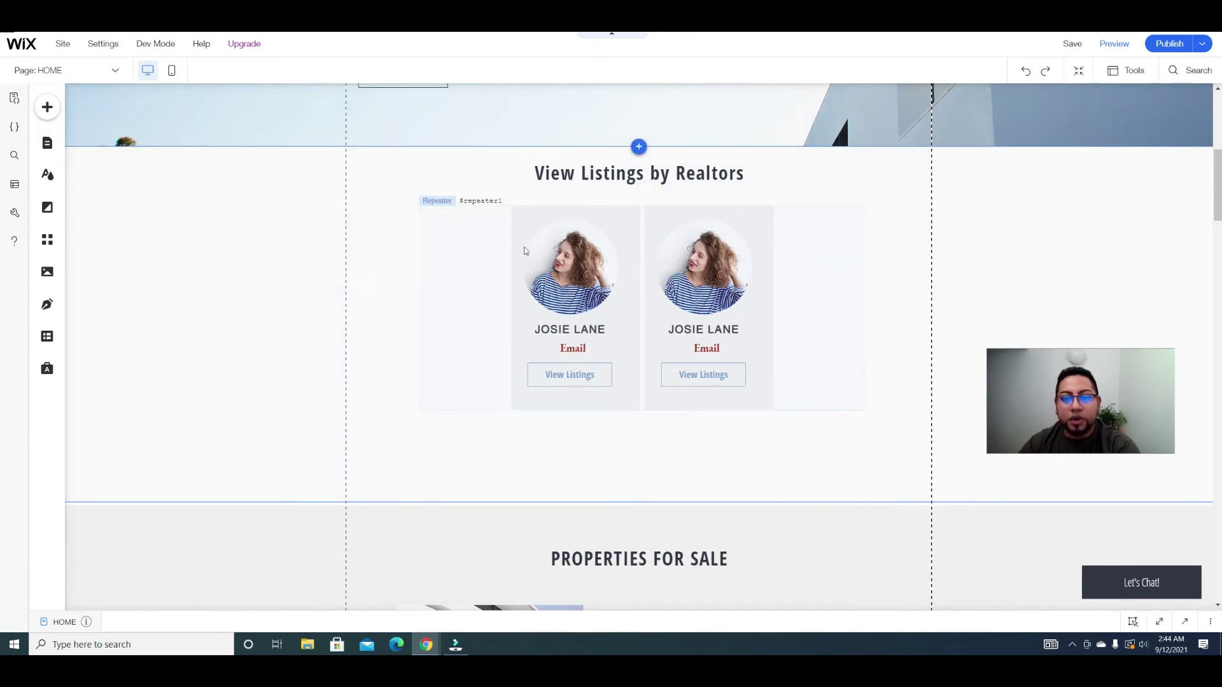
Step: Drop a dataset into the realtors section, bind it to Properties, and show 6 items
{"action": "left_click", "coordinate": [40, 342]}
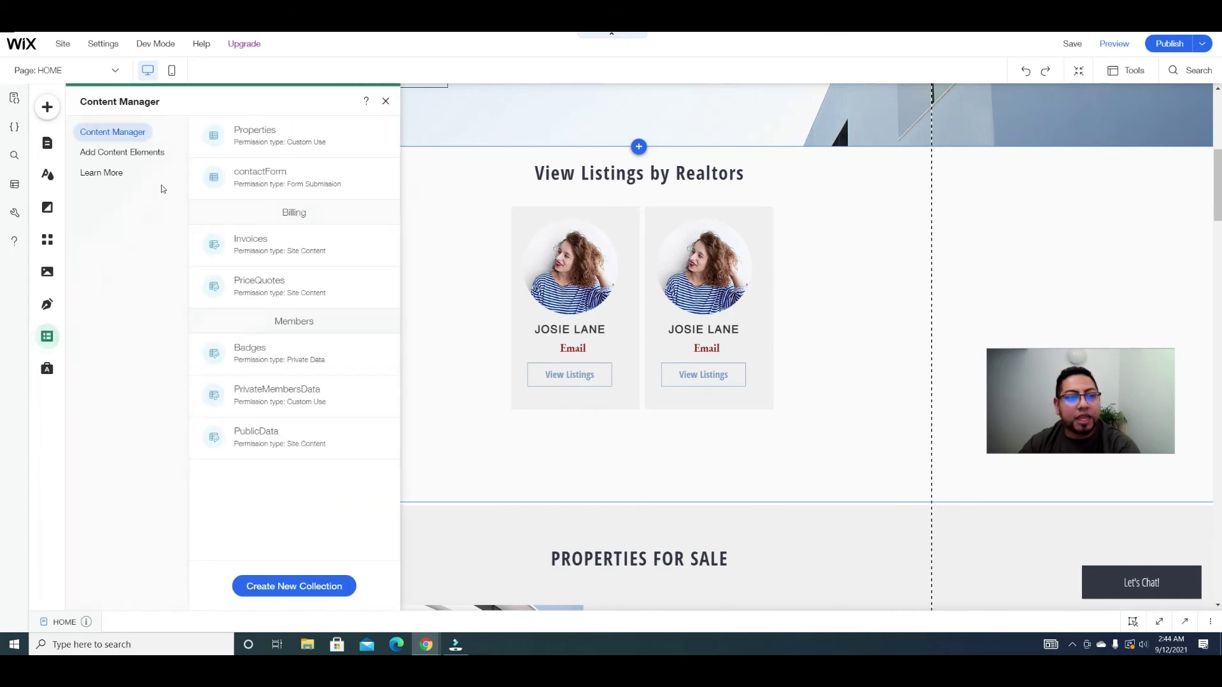
{"action": "left_click", "coordinate": [126, 154]}
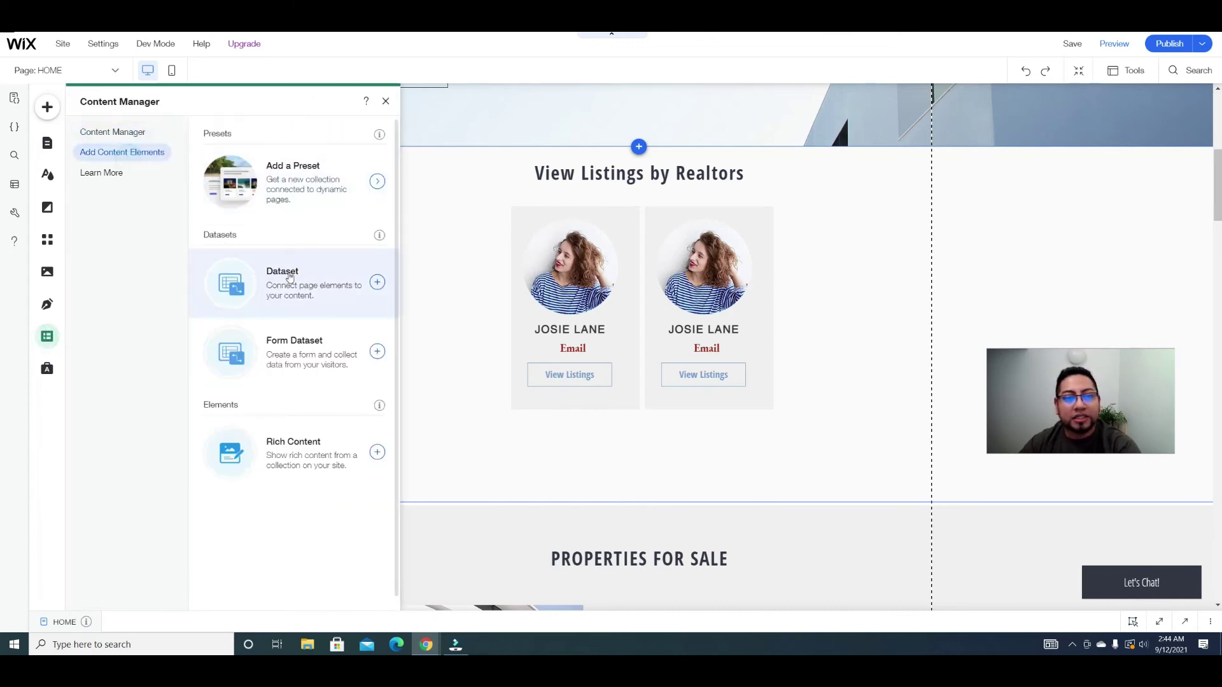
{"action": "left_click_drag", "start_coordinate": [288, 282], "coordinate": [375, 232]}
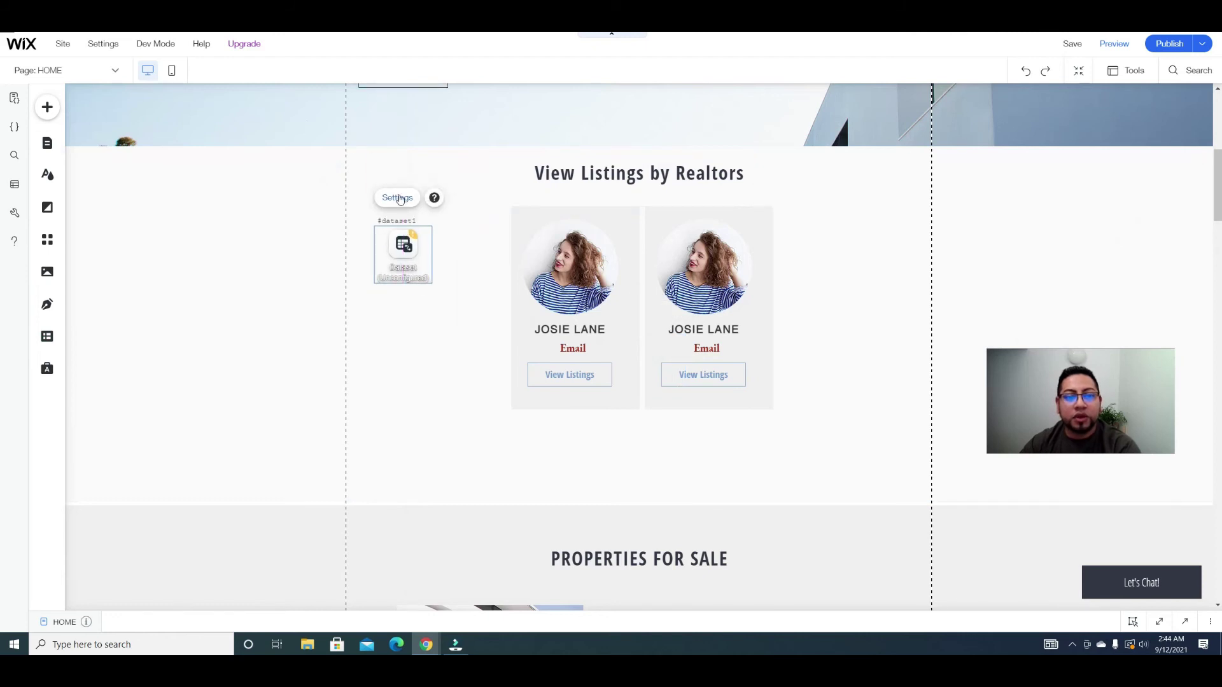
{"action": "left_click", "coordinate": [398, 198]}
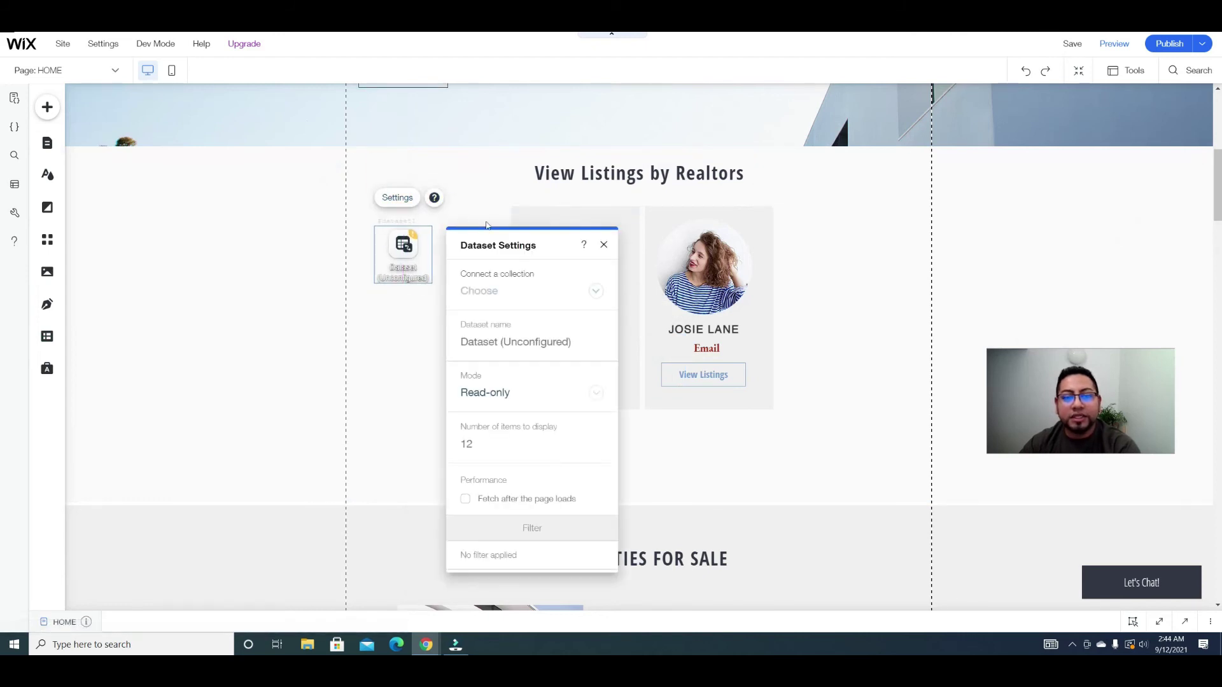
{"action": "left_click", "coordinate": [587, 292]}
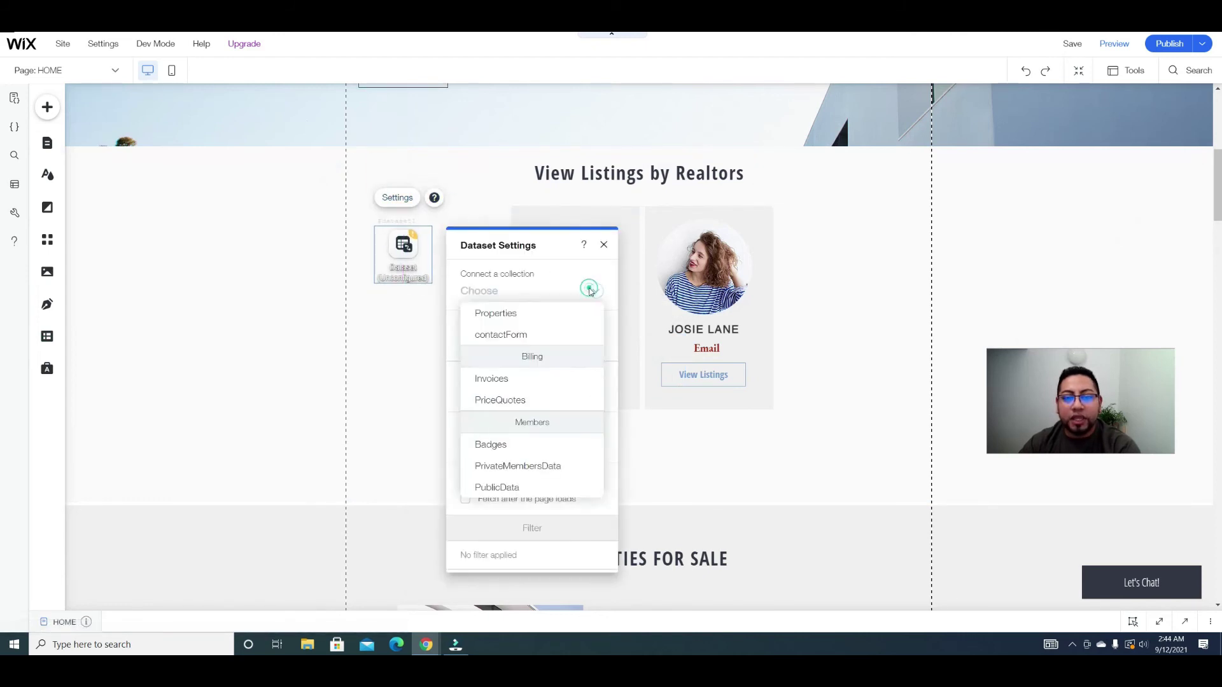
{"action": "left_click", "coordinate": [520, 321]}
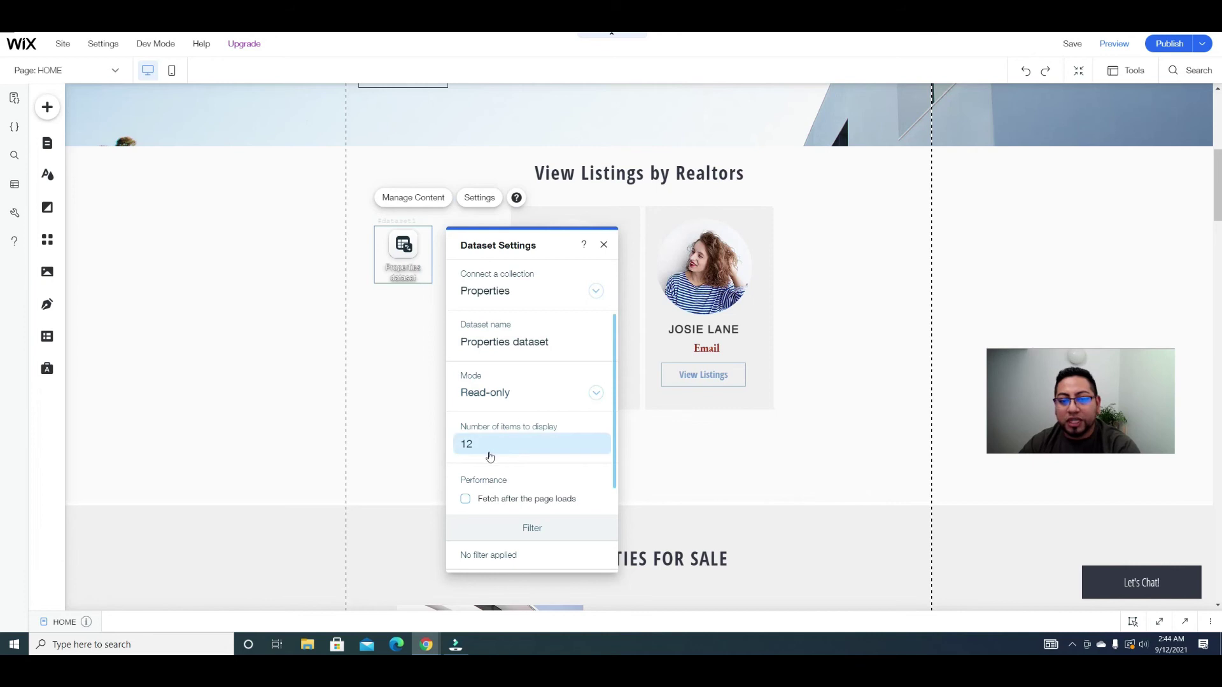
{"action": "scroll", "coordinate": [497, 437], "scroll_direction": "down", "scroll_amount": 1}
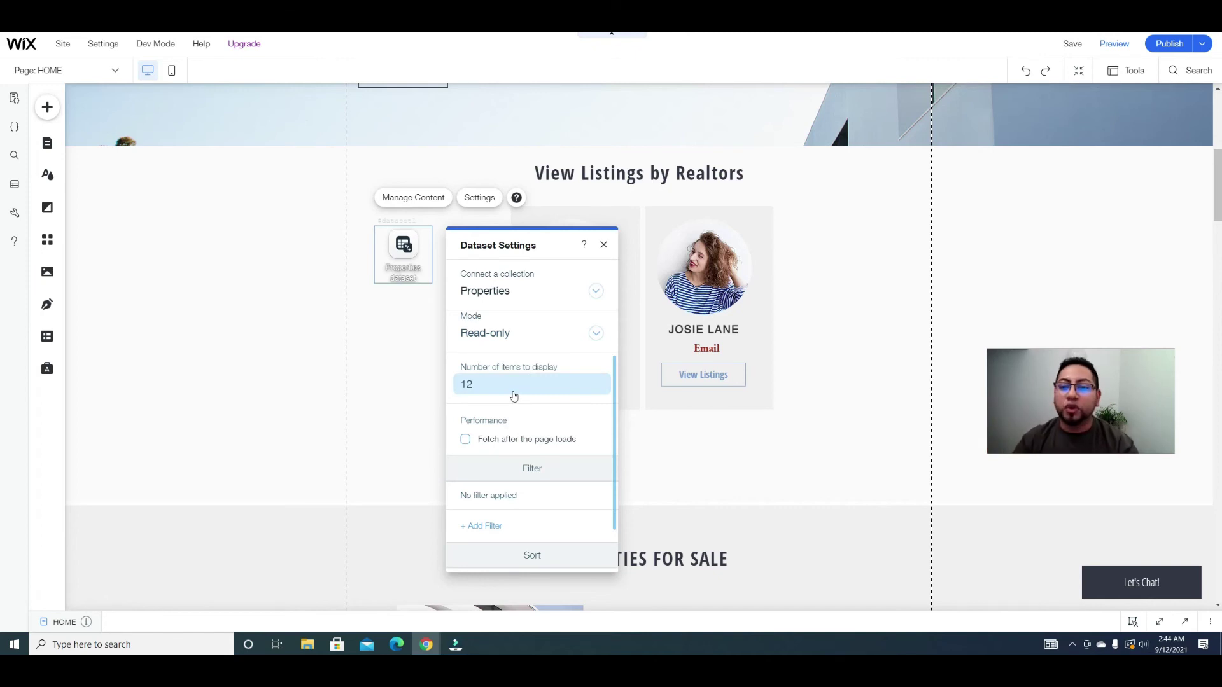
{"action": "left_click", "coordinate": [480, 384]}
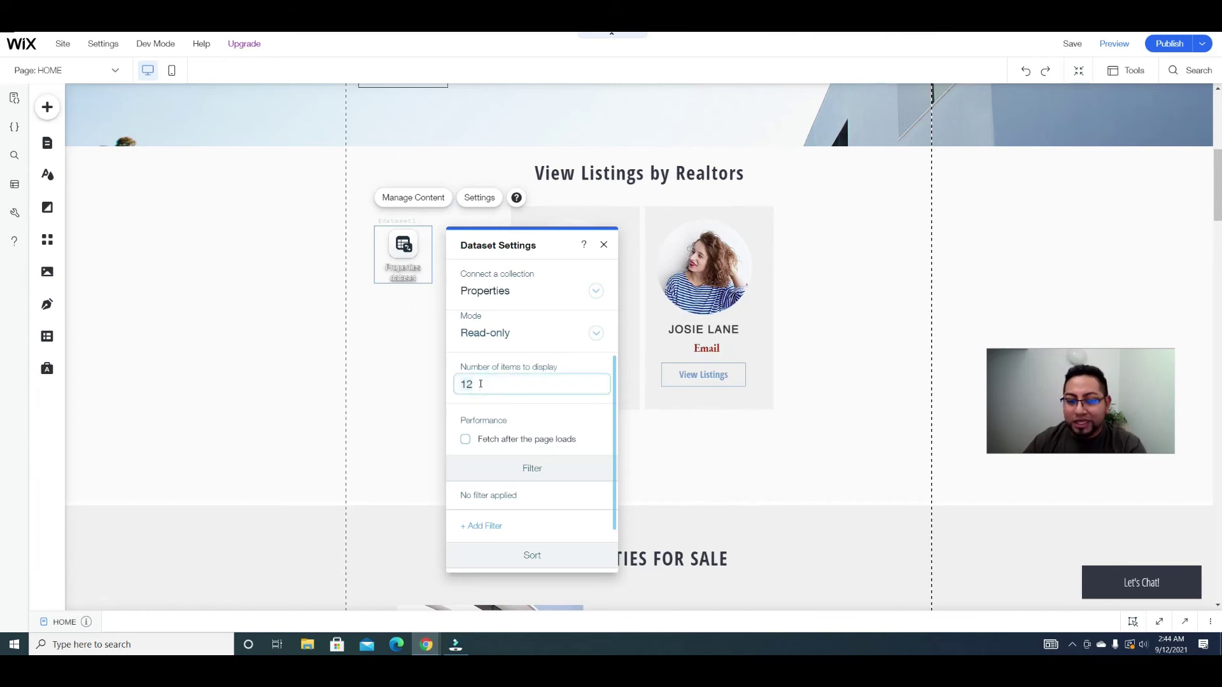
{"action": "type", "text": "6"}
{"action": "left_click", "coordinate": [603, 244]}
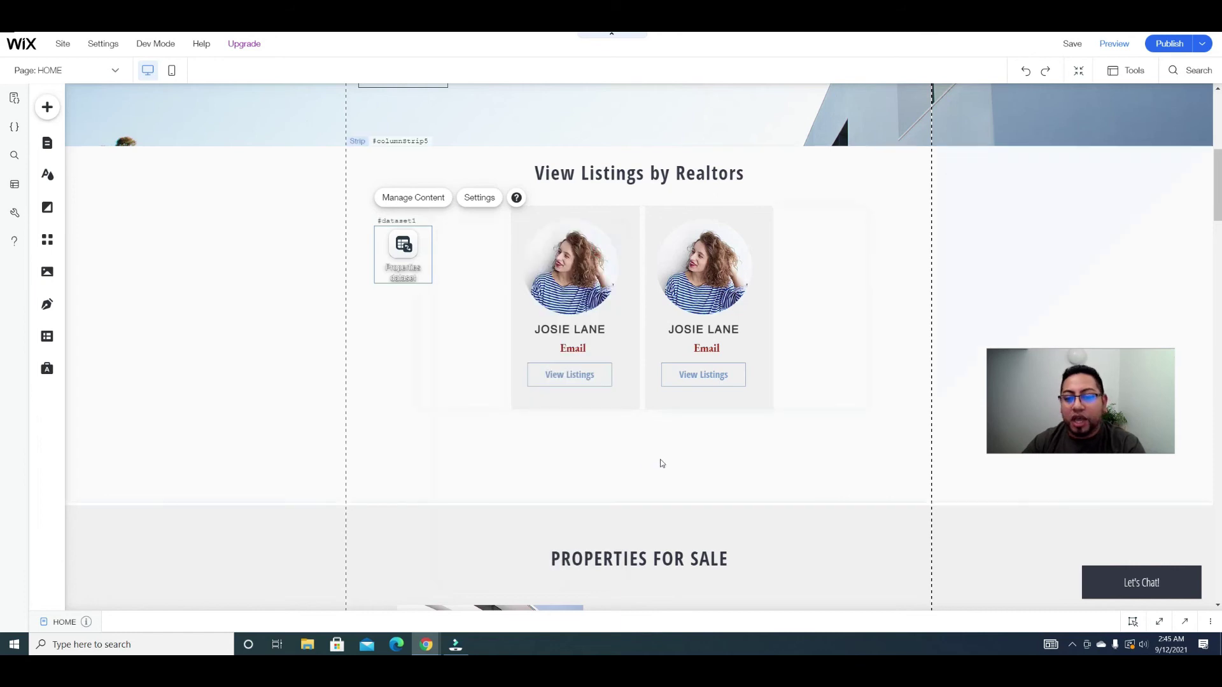
Step: Add a themed button beneath the realtor listings repeater
{"action": "left_click", "coordinate": [47, 107]}
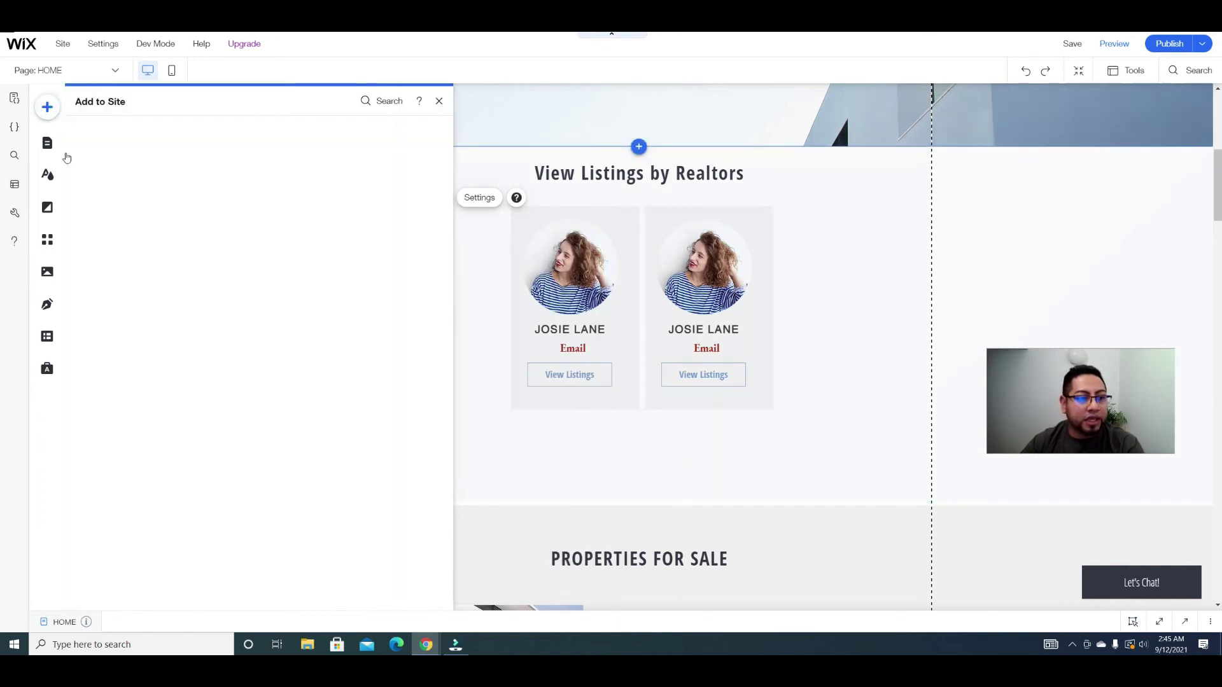
{"action": "left_click", "coordinate": [96, 216]}
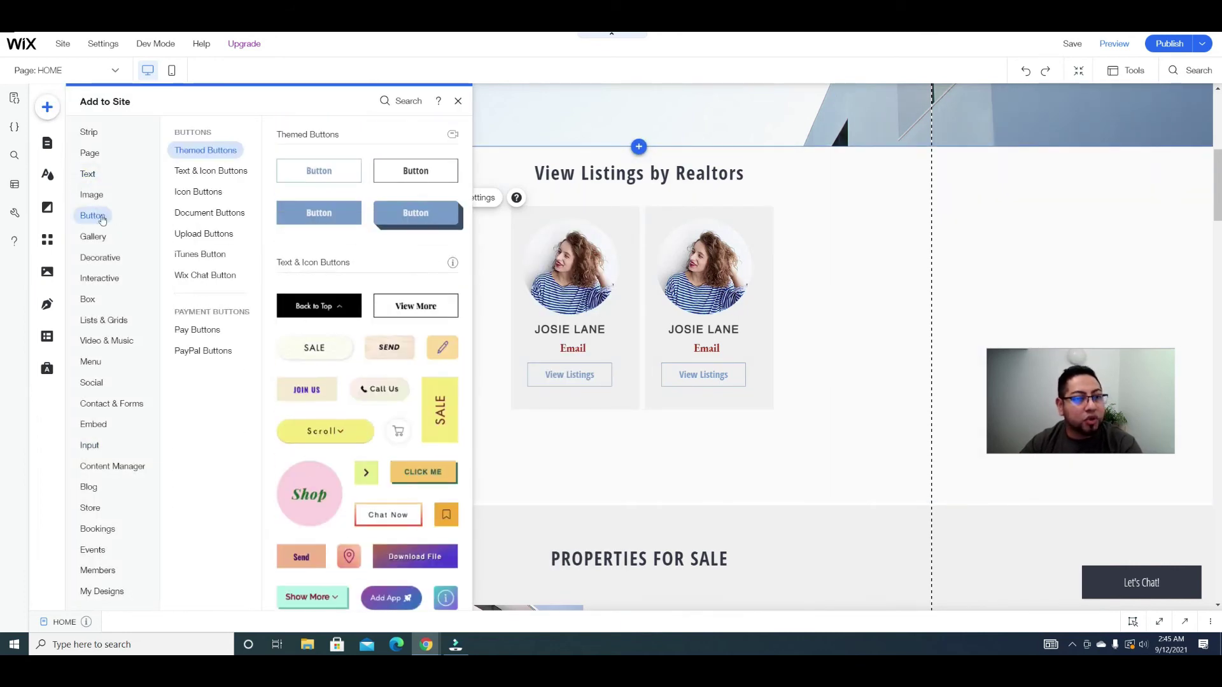
{"action": "mouse_move", "coordinate": [91, 199]}
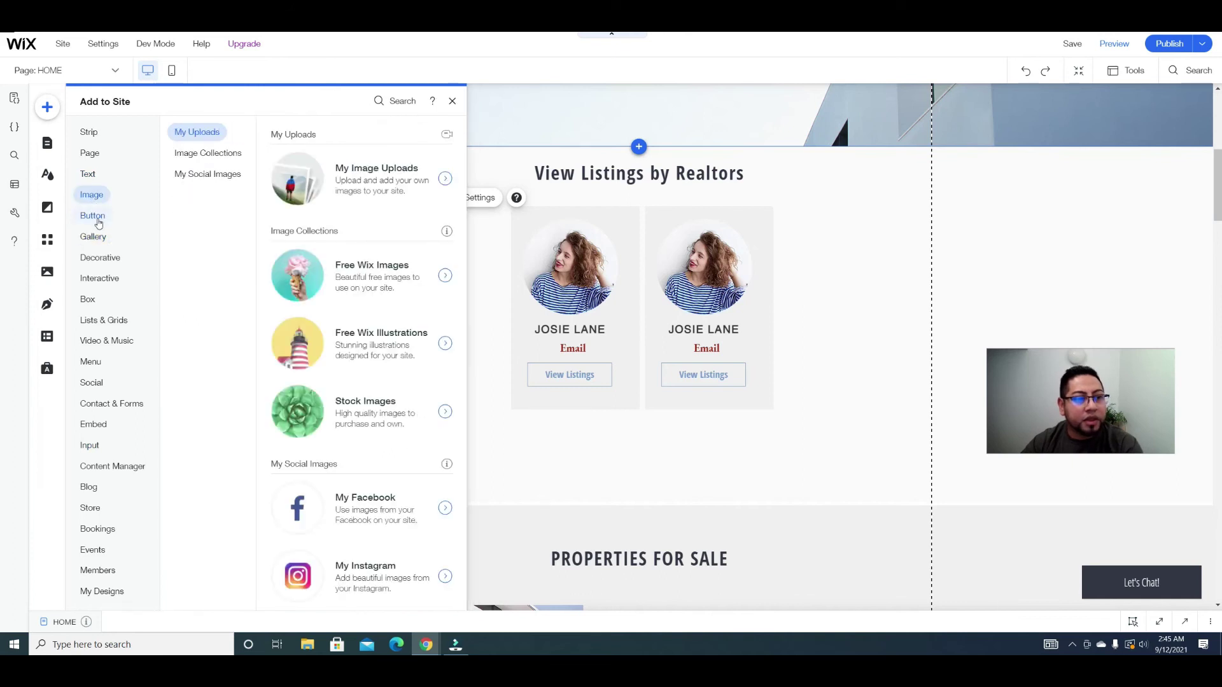
{"action": "mouse_move", "coordinate": [98, 223]}
{"action": "left_click_drag", "start_coordinate": [319, 170], "coordinate": [637, 463]}
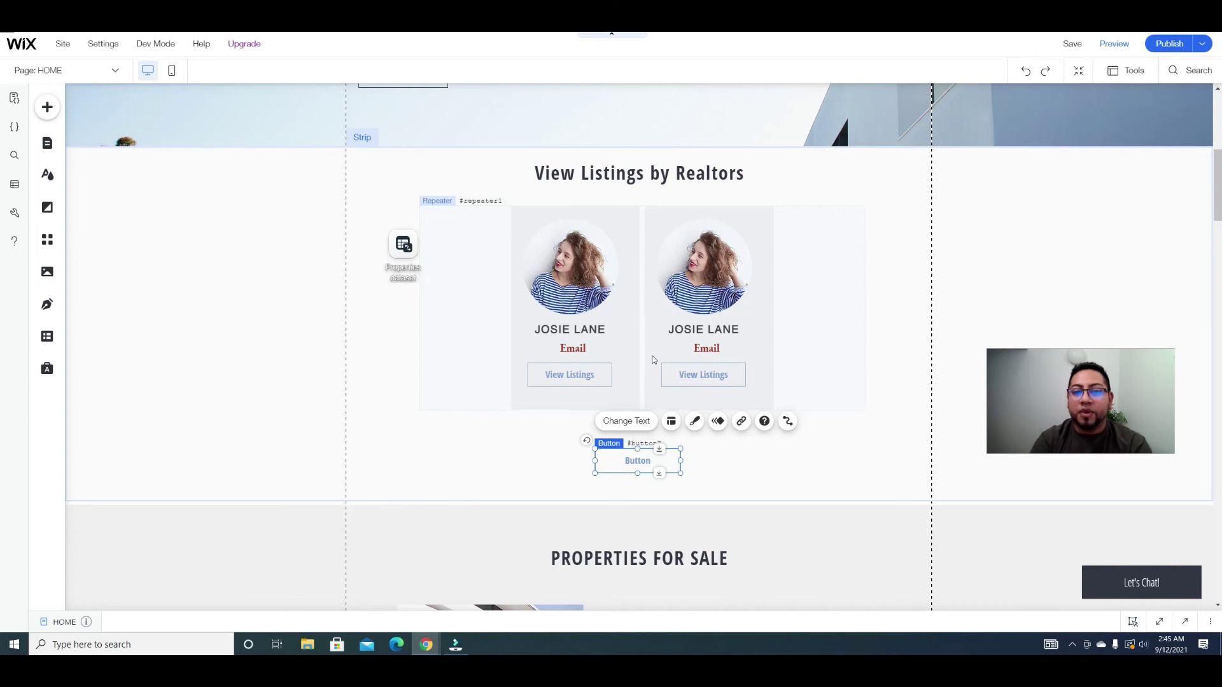
Step: Change the Properties dataset's number of items to display to 3
{"action": "left_click", "coordinate": [398, 256]}
{"action": "left_click", "coordinate": [479, 197]}
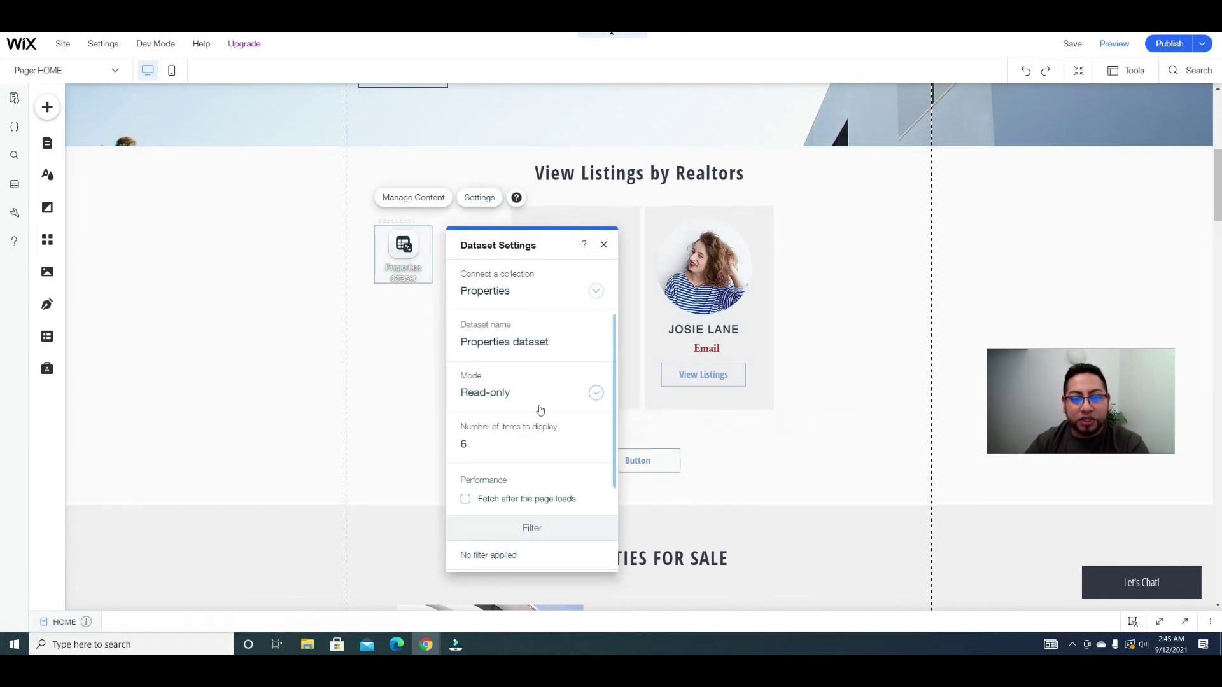
{"action": "left_click", "coordinate": [497, 450]}
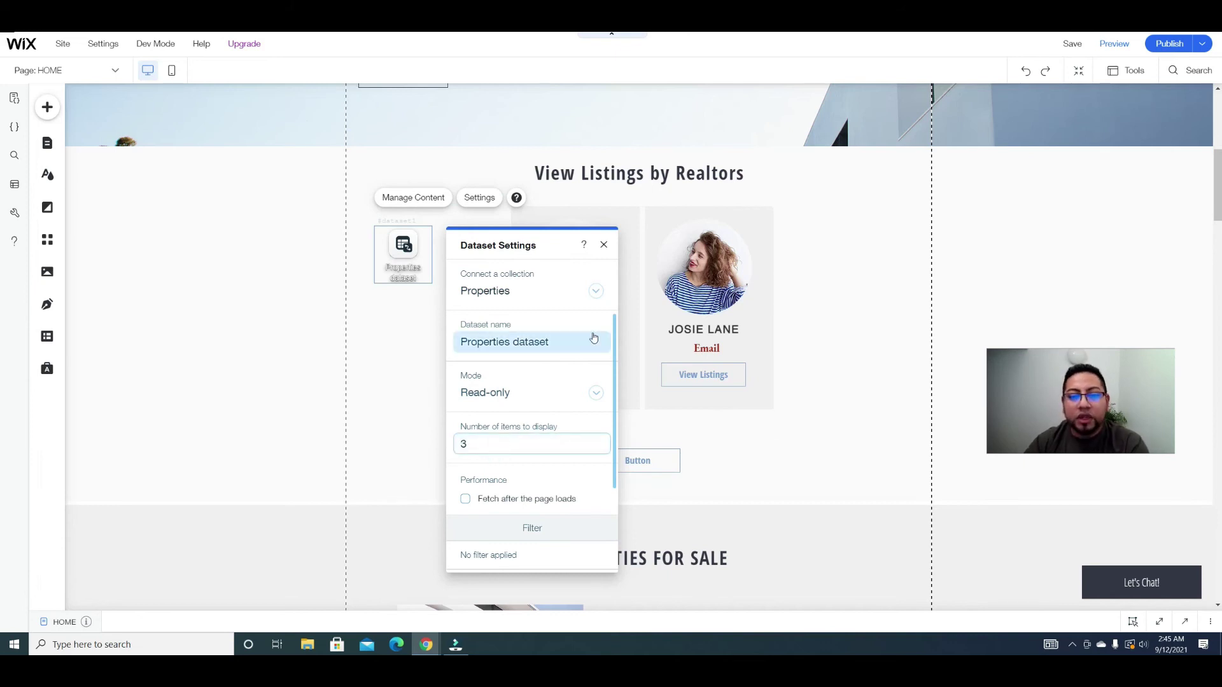
{"action": "left_click", "coordinate": [604, 245]}
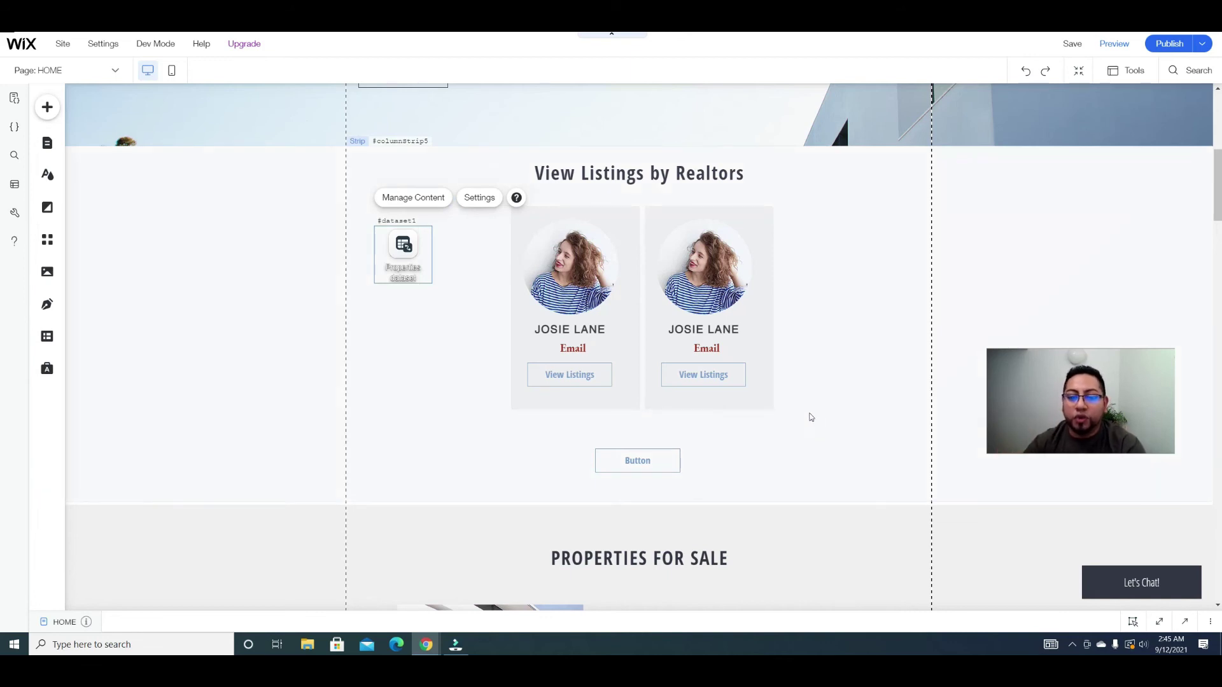
Step: Connect the new button so clicking it loads more listings
{"action": "left_click", "coordinate": [659, 461]}
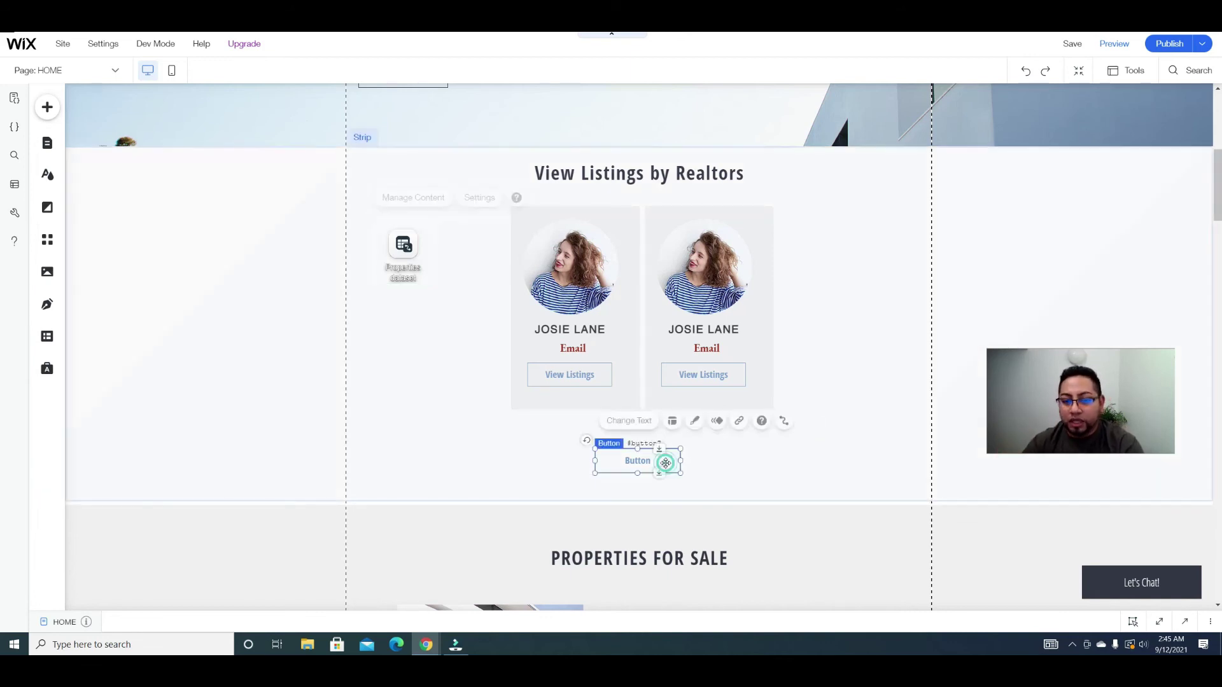
{"action": "left_click", "coordinate": [788, 421]}
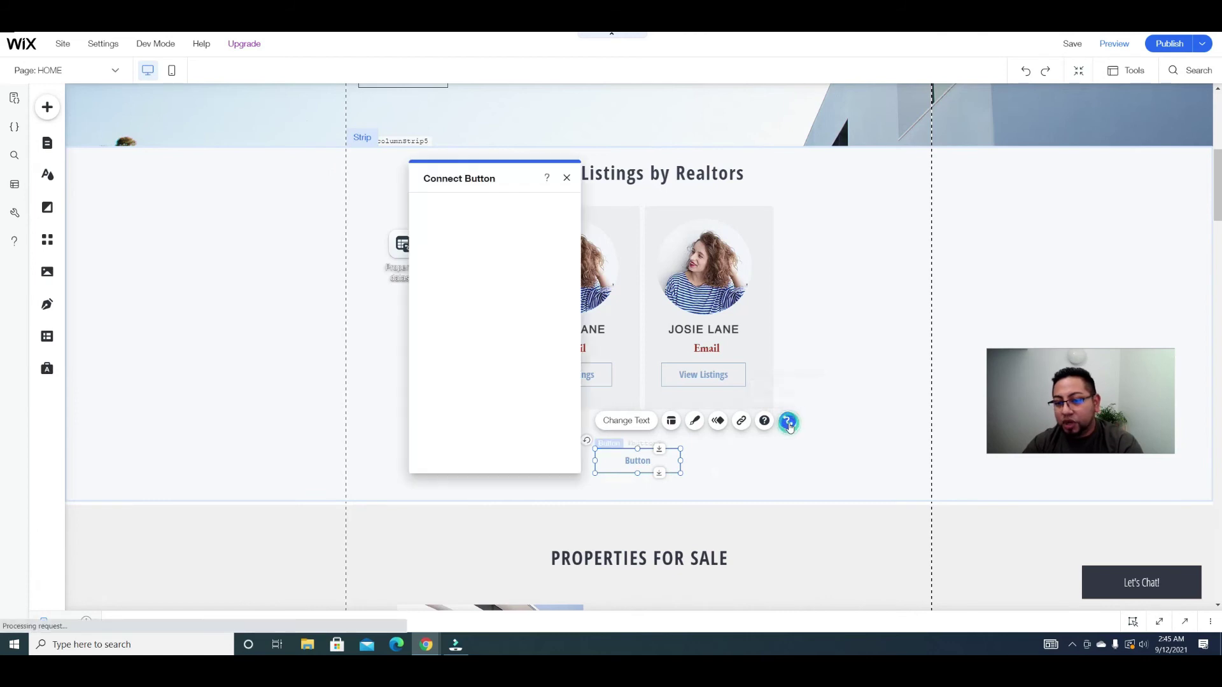
{"action": "left_click", "coordinate": [529, 307]}
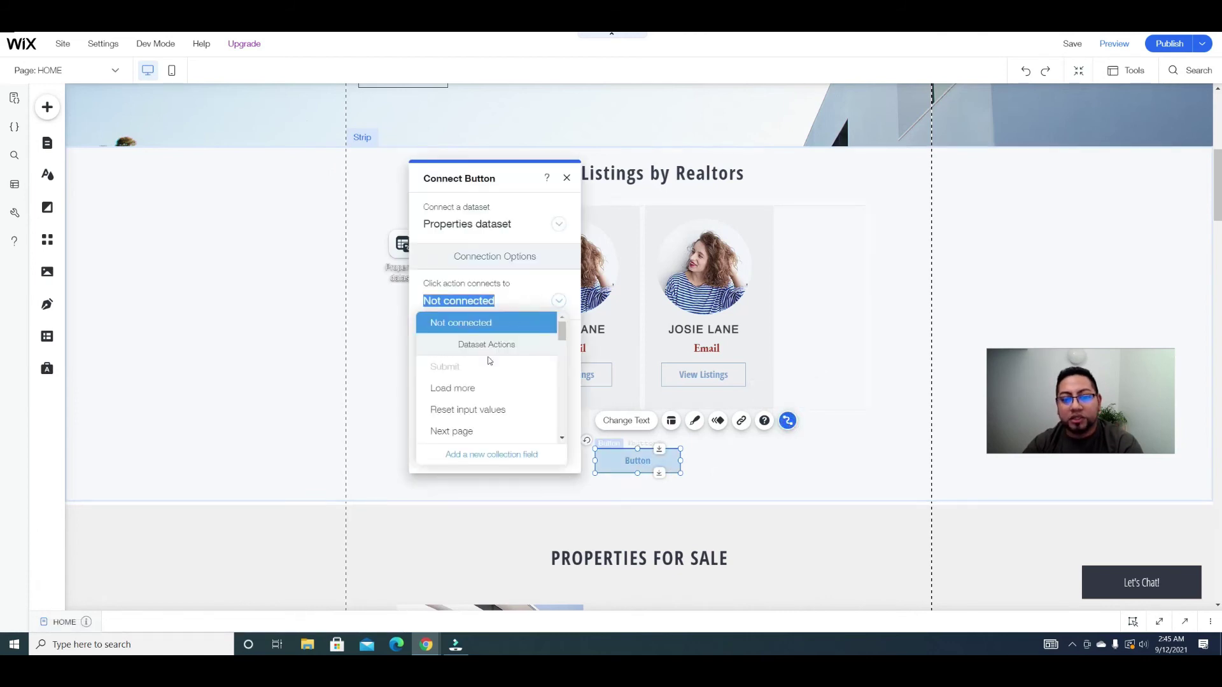
{"action": "left_click", "coordinate": [465, 390]}
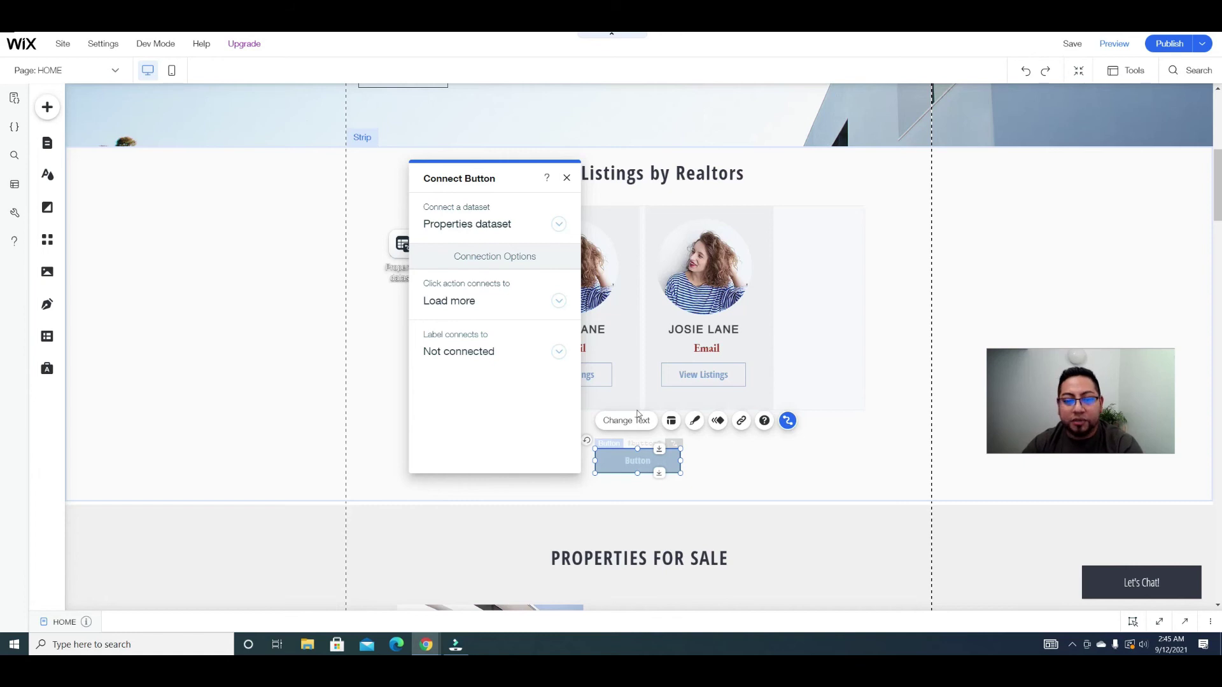
{"action": "left_click", "coordinate": [565, 177]}
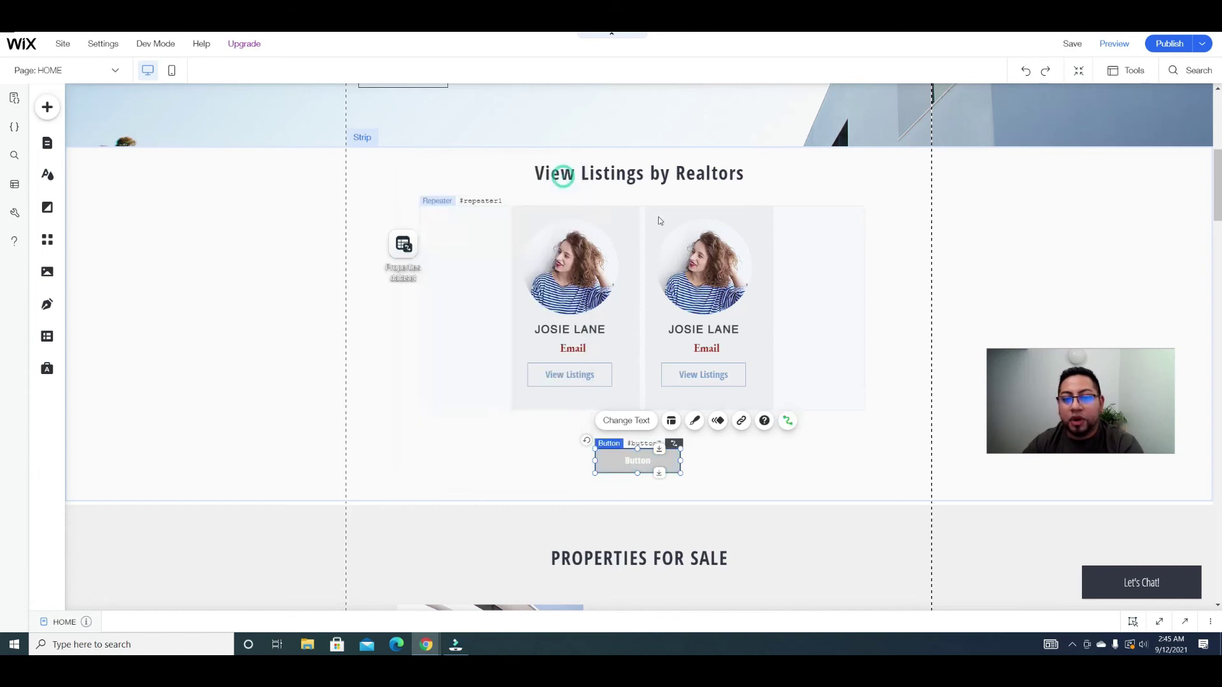
Step: Change the button's label to 'View More..'
{"action": "left_click", "coordinate": [627, 420]}
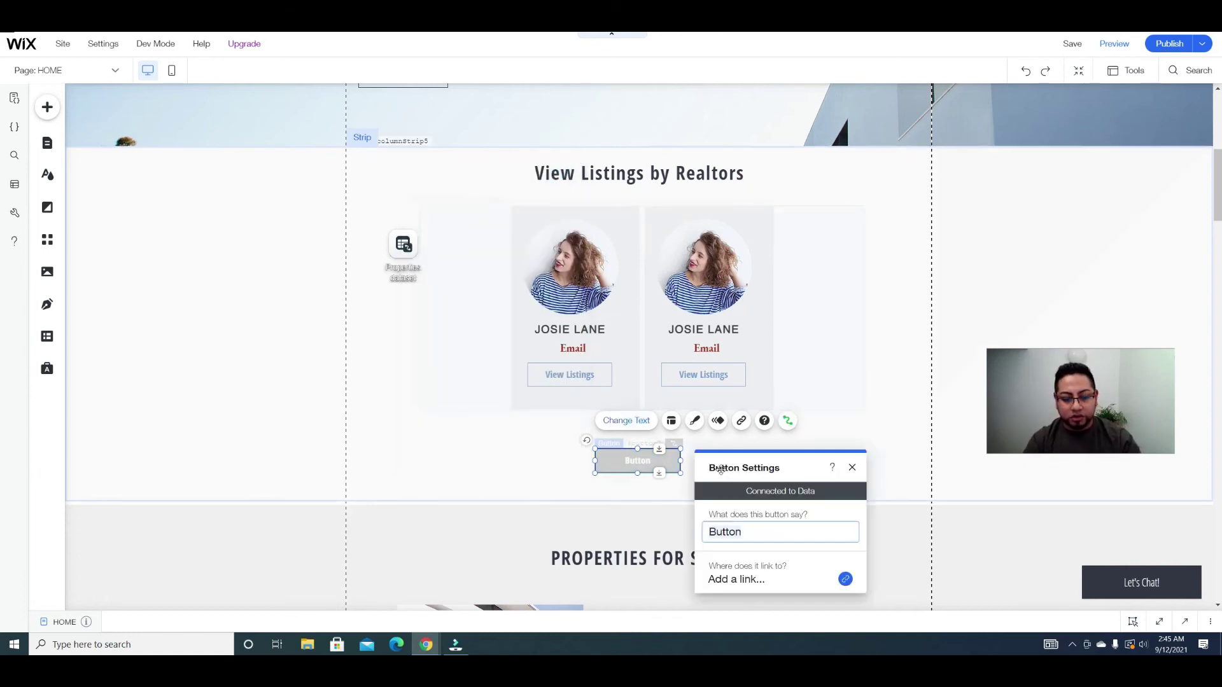
{"action": "type", "text": "Load Mo"}
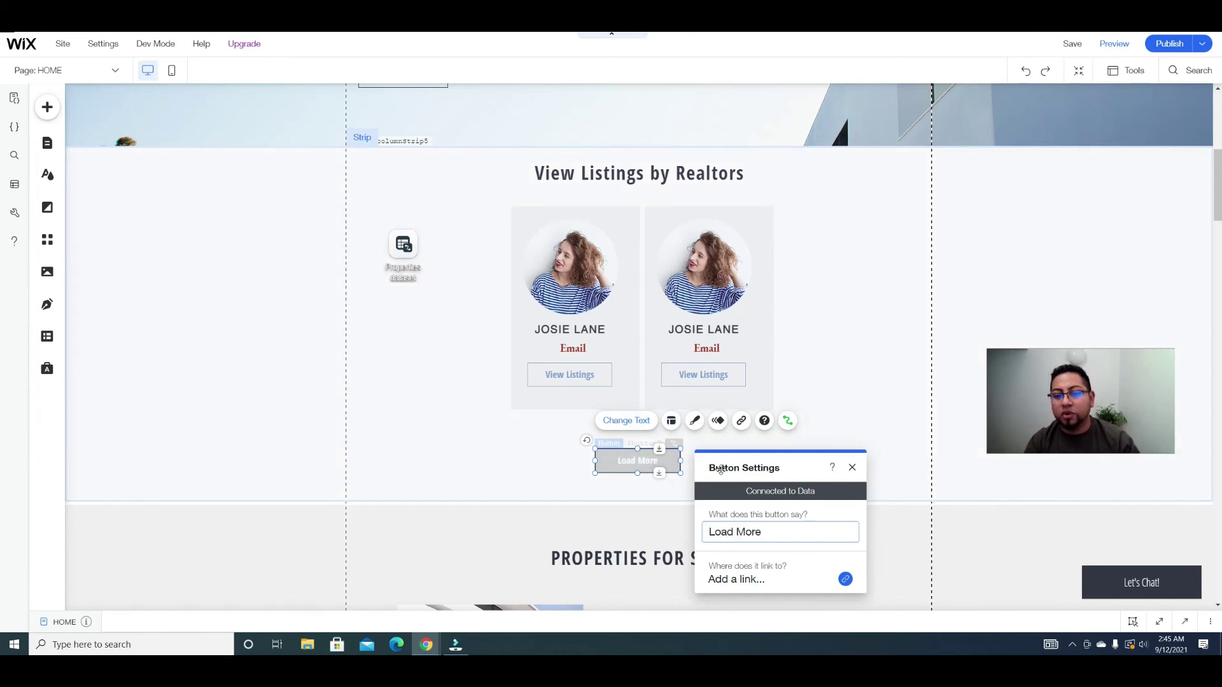
{"action": "type", "text": "re"}
{"action": "key", "text": "BackSpace"}
{"action": "key", "text": "BackSpace"}
{"action": "key", "text": "BackSpace"}
{"action": "key", "text": "BackSpace"}
{"action": "key", "text": "BackSpace"}
{"action": "key", "text": "BackSpace"}
{"action": "key", "text": "BackSpace"}
{"action": "key", "text": "BackSpace"}
{"action": "key", "text": "BackSpace"}
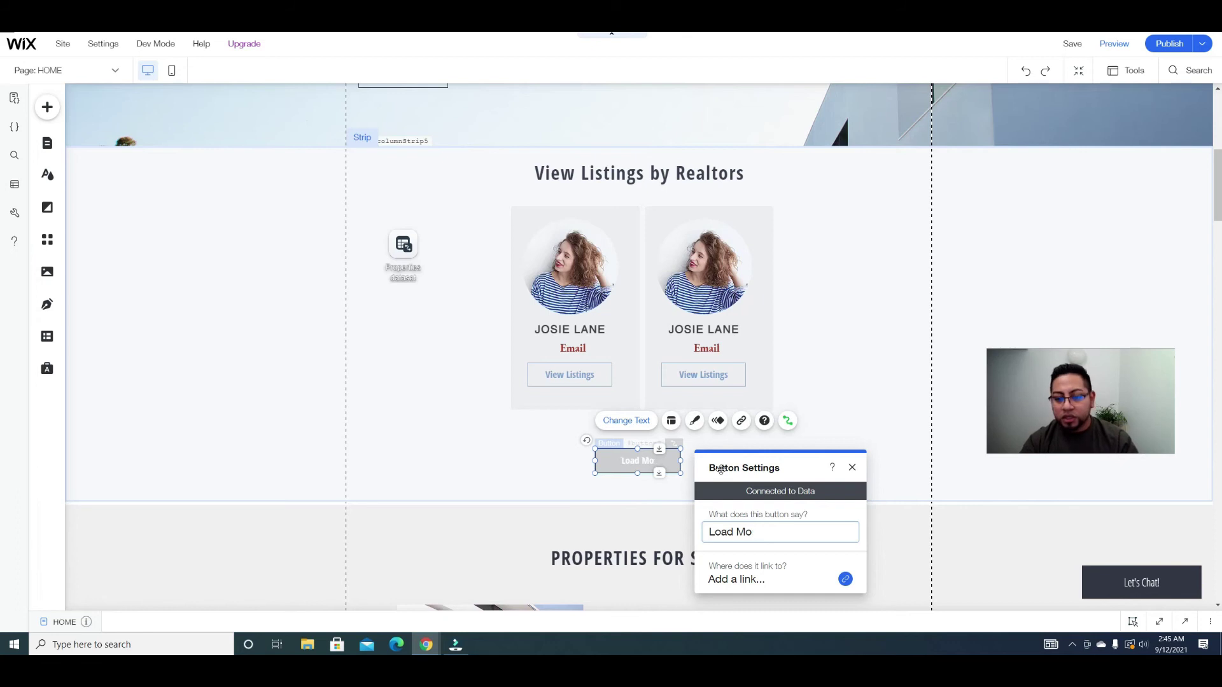
{"action": "type", "text": "V"}
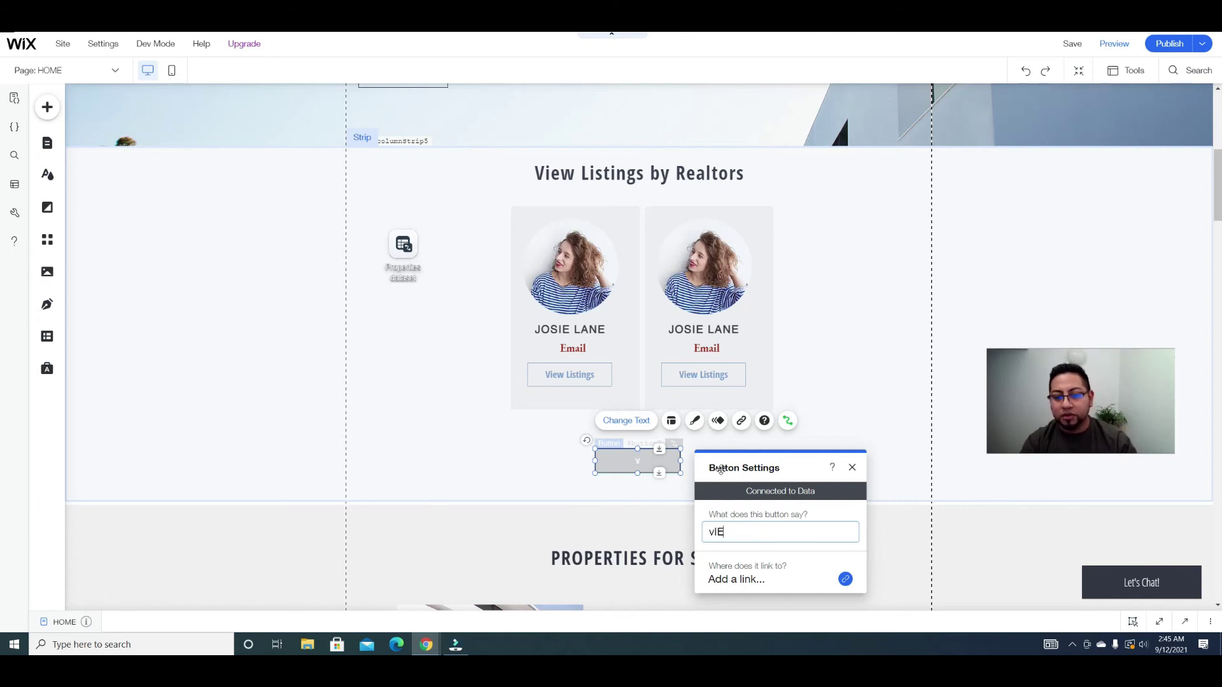
{"action": "key", "text": "BackSpace"}
{"action": "type", "text": "iew More.."}
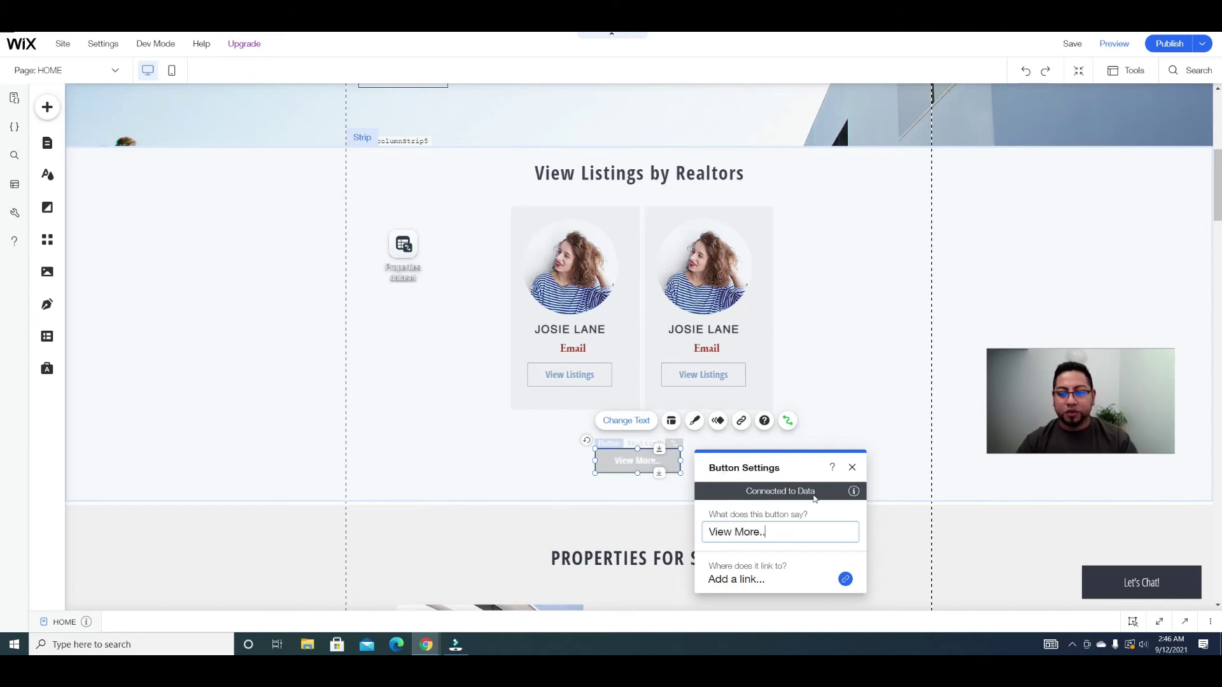
{"action": "left_click", "coordinate": [854, 411]}
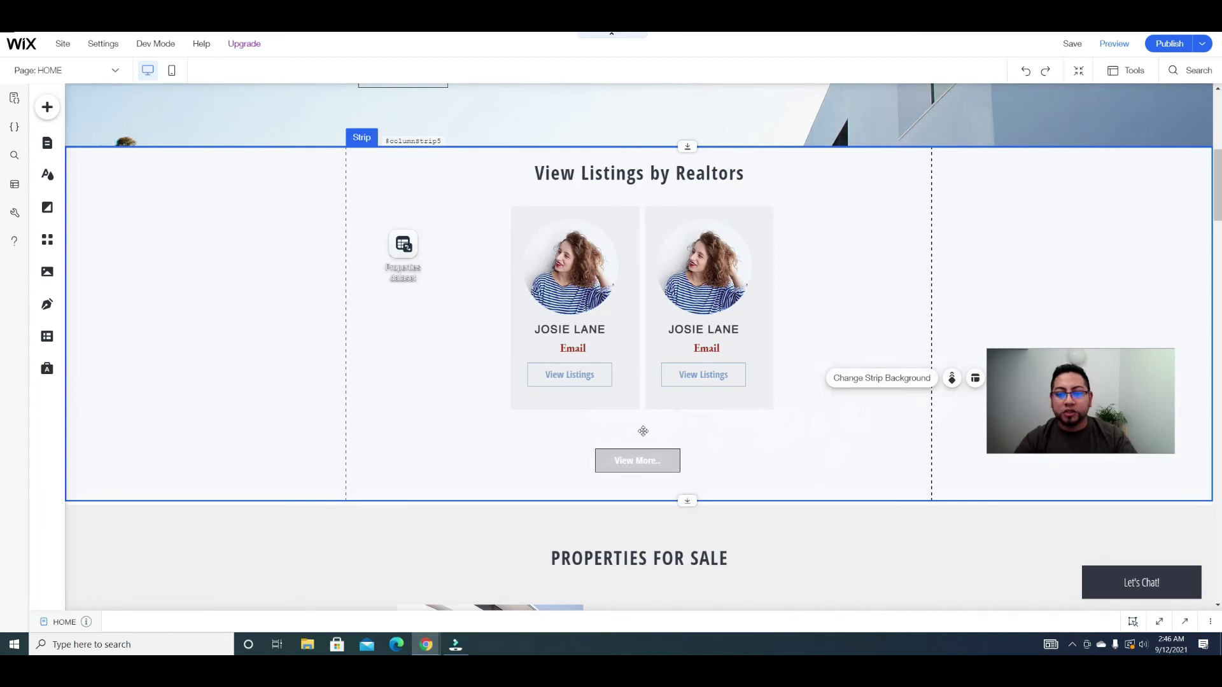
Step: Publish the site, dismiss the confirmation, and select the first realtor's photo
{"action": "left_click", "coordinate": [1169, 45]}
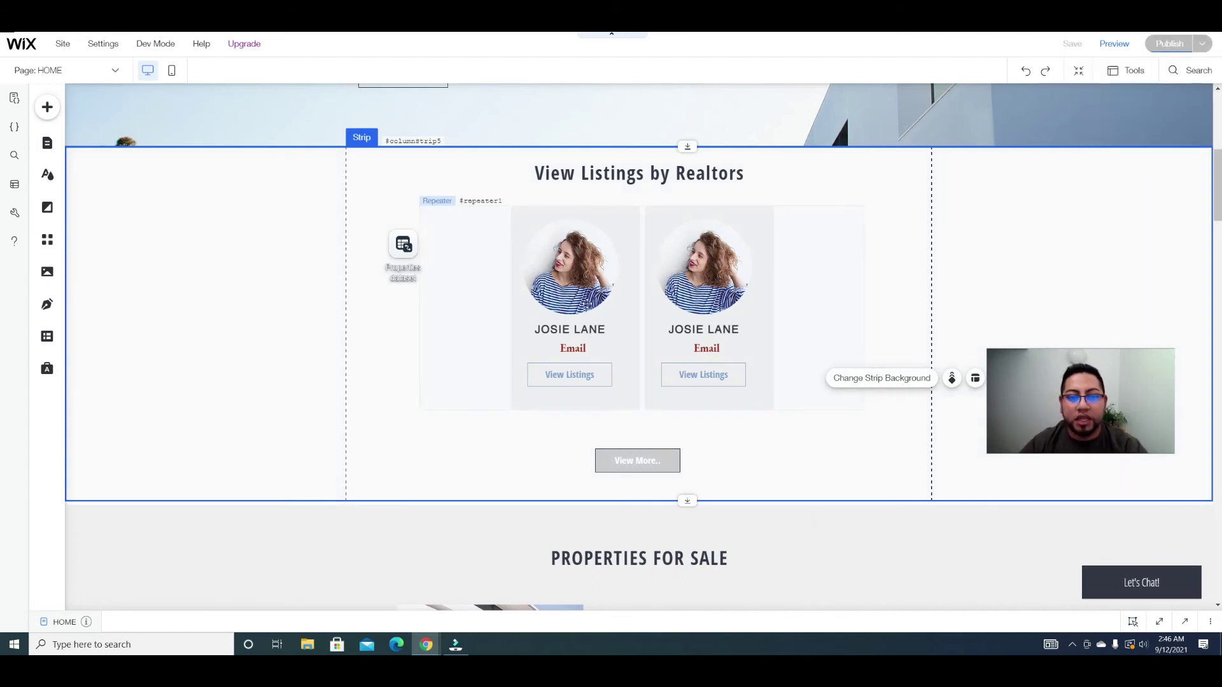
{"action": "left_click", "coordinate": [569, 270]}
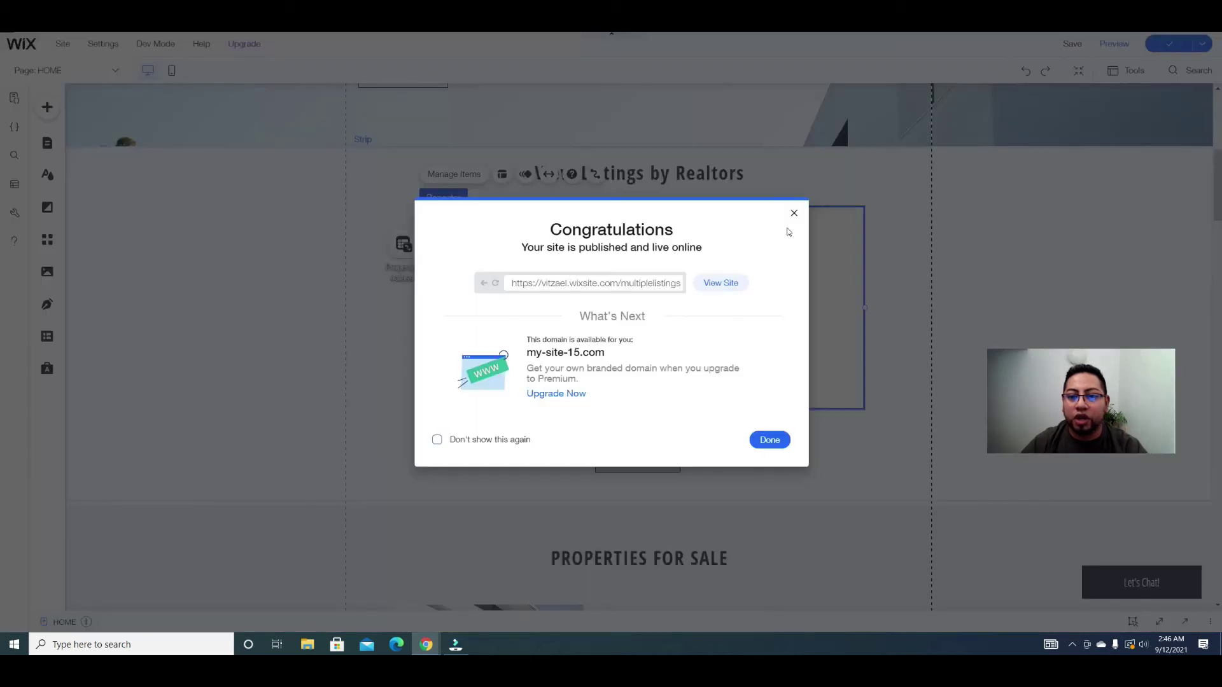
{"action": "left_click", "coordinate": [794, 213]}
{"action": "left_click", "coordinate": [594, 262]}
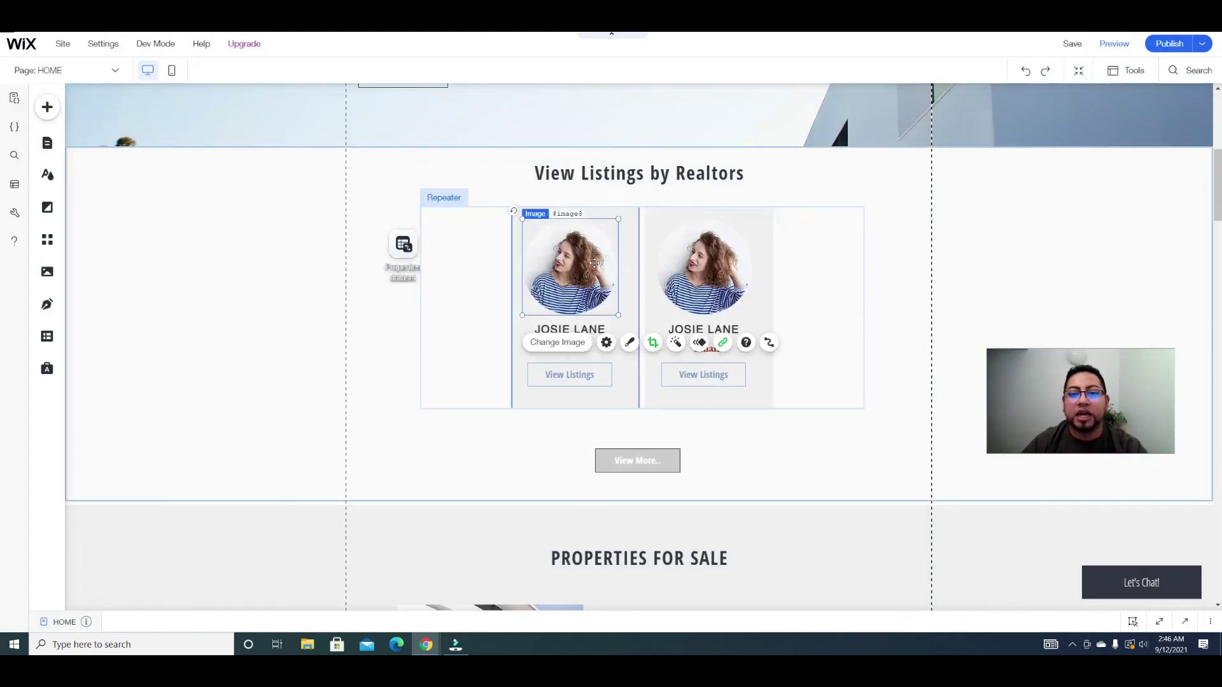
Step: Connect the realtor card photo to the Properties dataset's Profile Picture (Image) field
{"action": "left_click", "coordinate": [768, 343]}
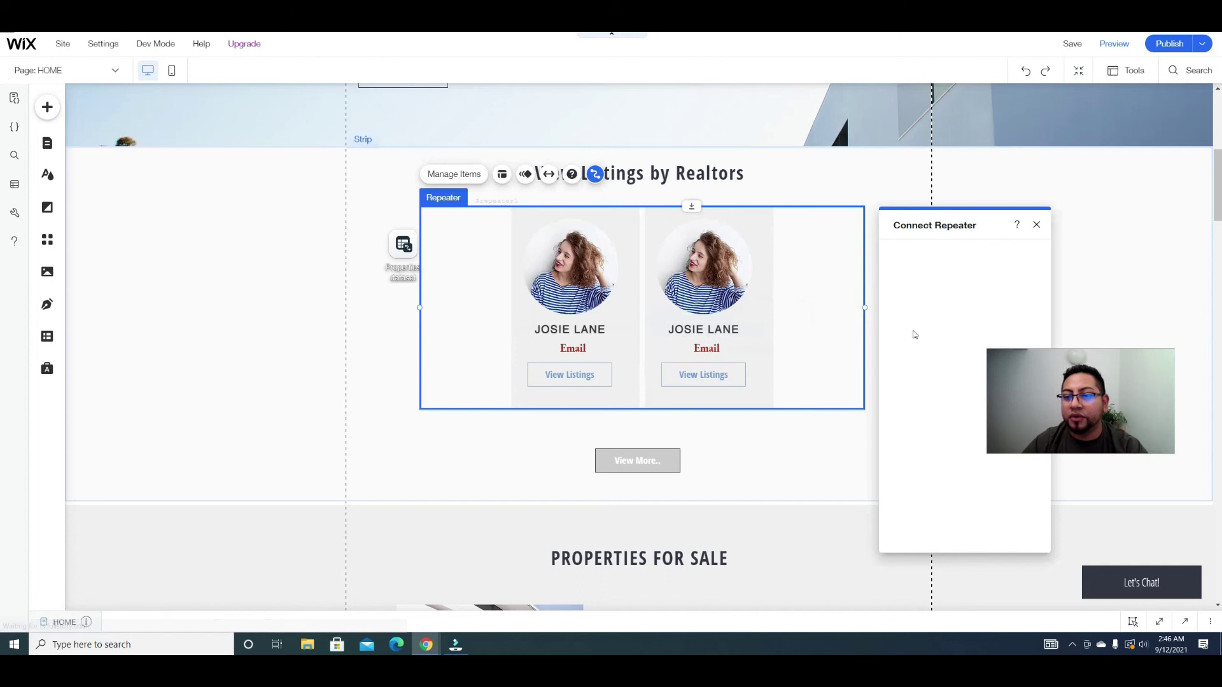
{"action": "left_click_drag", "start_coordinate": [961, 230], "coordinate": [742, 173]}
{"action": "left_click", "coordinate": [774, 273]}
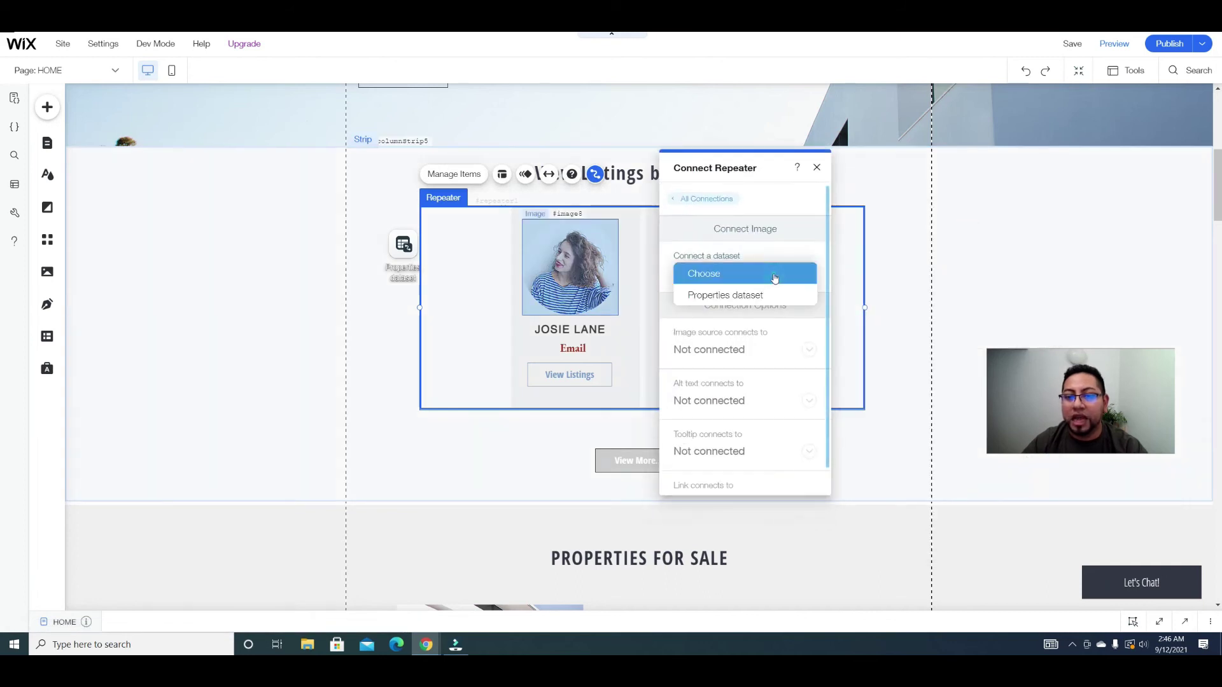
{"action": "left_click", "coordinate": [740, 298]}
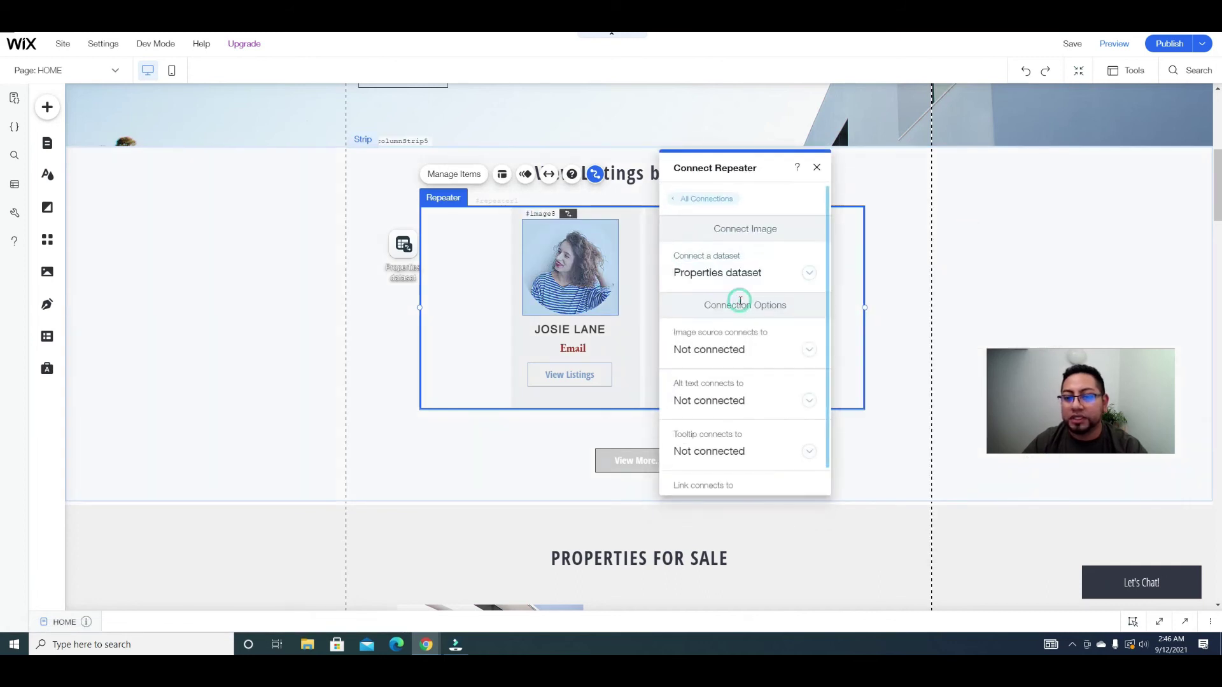
{"action": "left_click", "coordinate": [809, 349]}
{"action": "scroll", "coordinate": [738, 394], "scroll_direction": "down", "scroll_amount": 2}
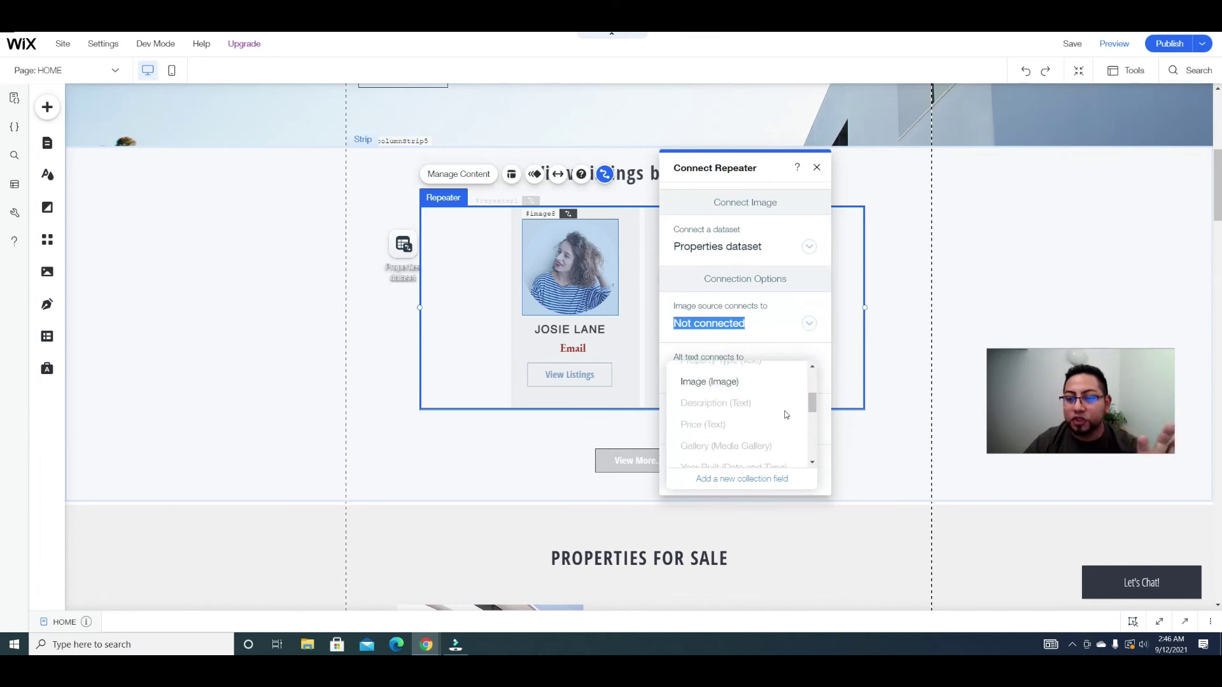
{"action": "scroll", "coordinate": [790, 415], "scroll_direction": "down", "scroll_amount": 1}
{"action": "scroll", "coordinate": [789, 415], "scroll_direction": "down", "scroll_amount": 2}
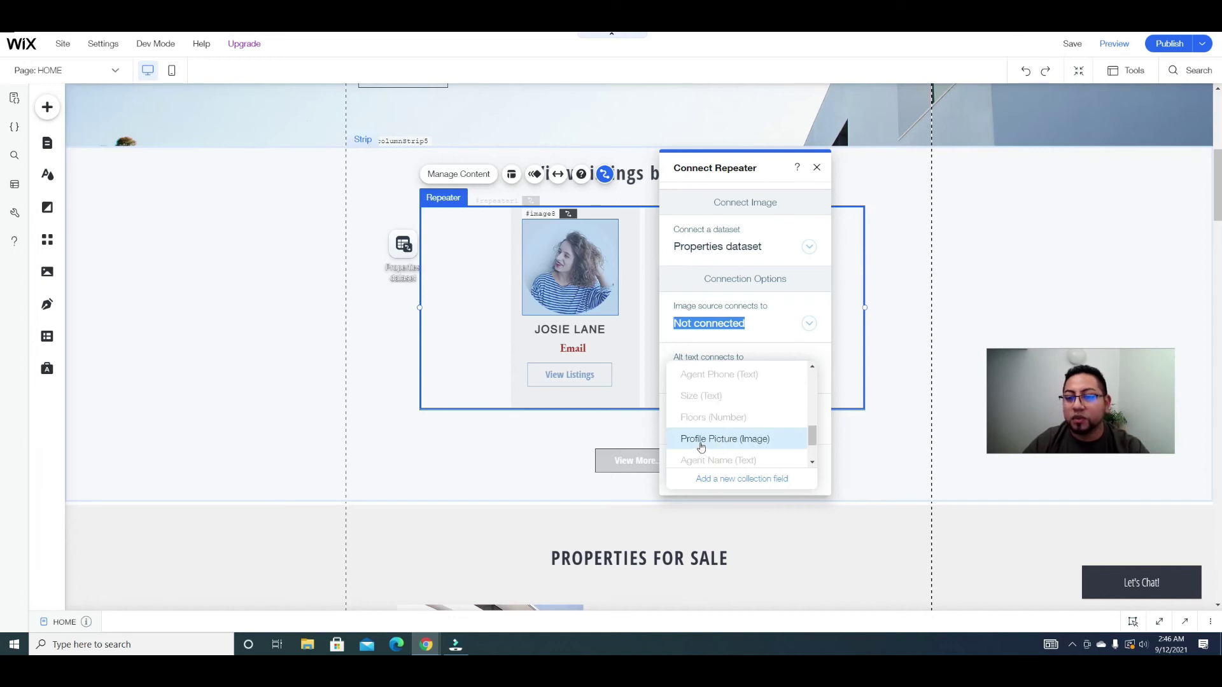
{"action": "left_click", "coordinate": [703, 439]}
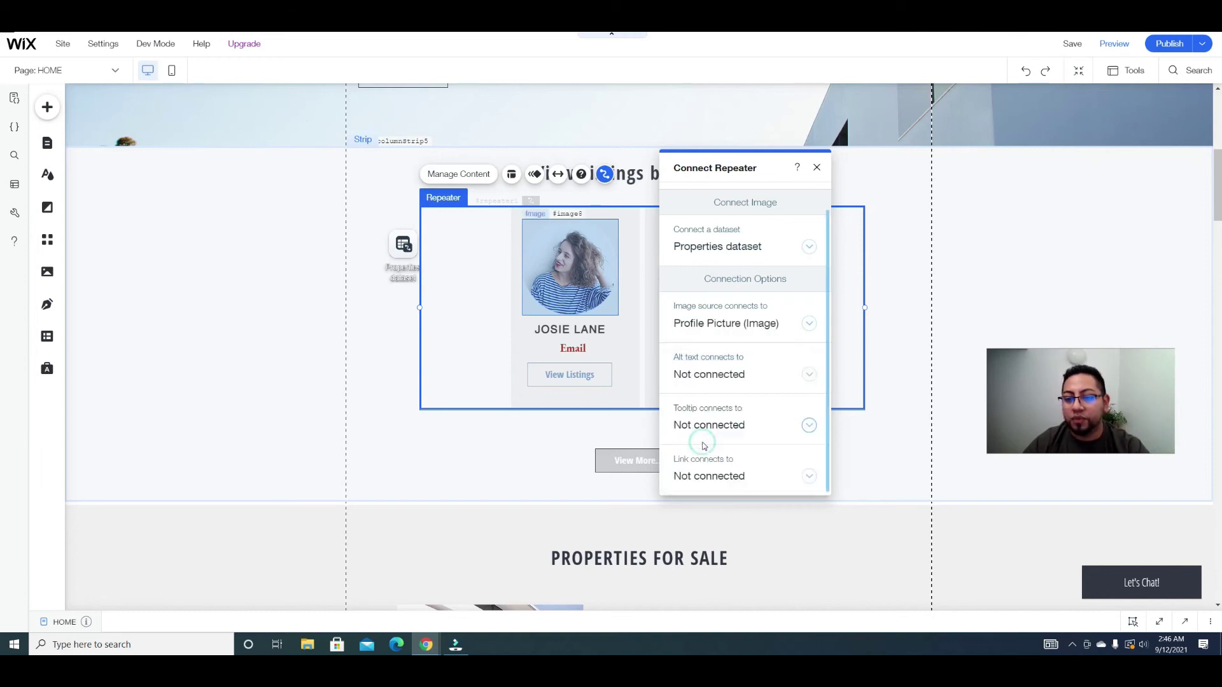
{"action": "left_click", "coordinate": [573, 329]}
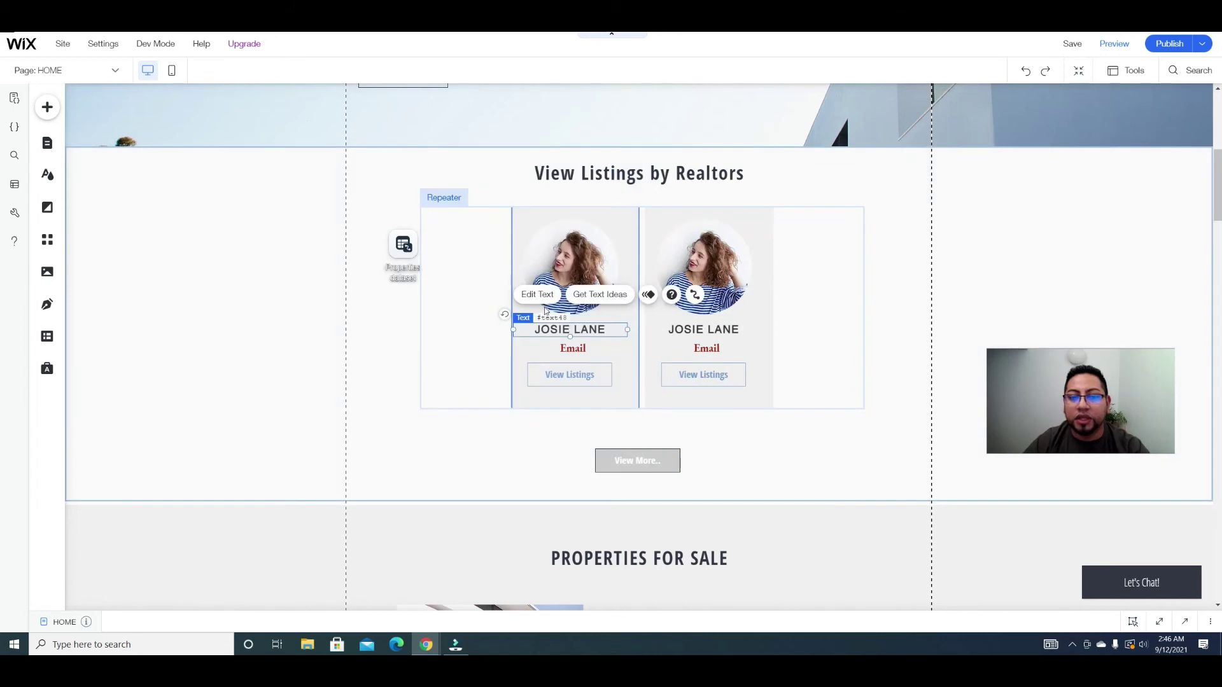
Step: Connect the realtor name text to the Agent Name field
{"action": "left_click", "coordinate": [698, 299]}
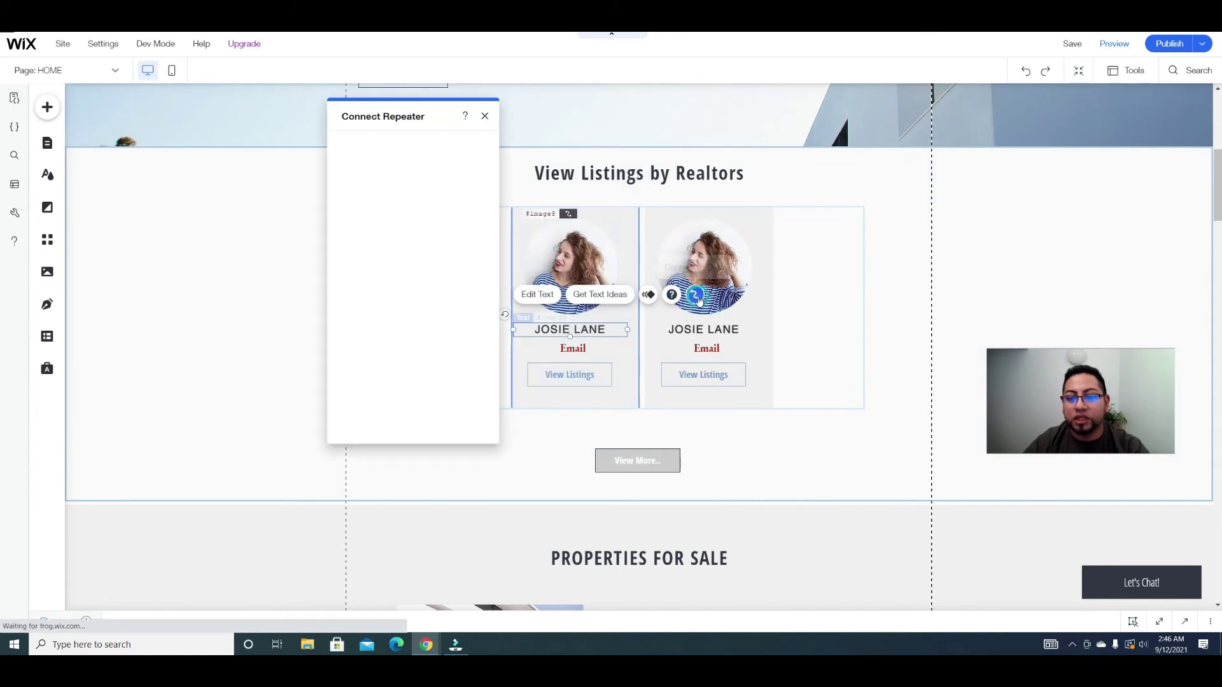
{"action": "left_click", "coordinate": [382, 298]}
{"action": "scroll", "coordinate": [407, 371], "scroll_direction": "down", "scroll_amount": 3}
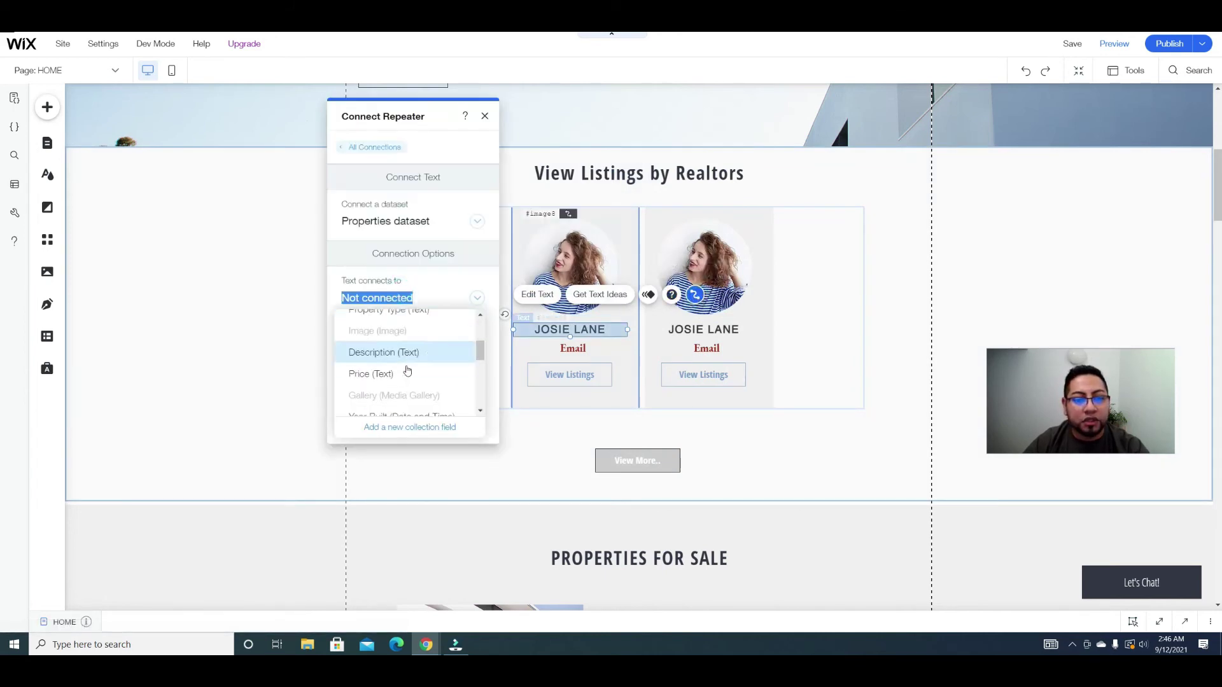
{"action": "scroll", "coordinate": [407, 356], "scroll_direction": "up", "scroll_amount": 3}
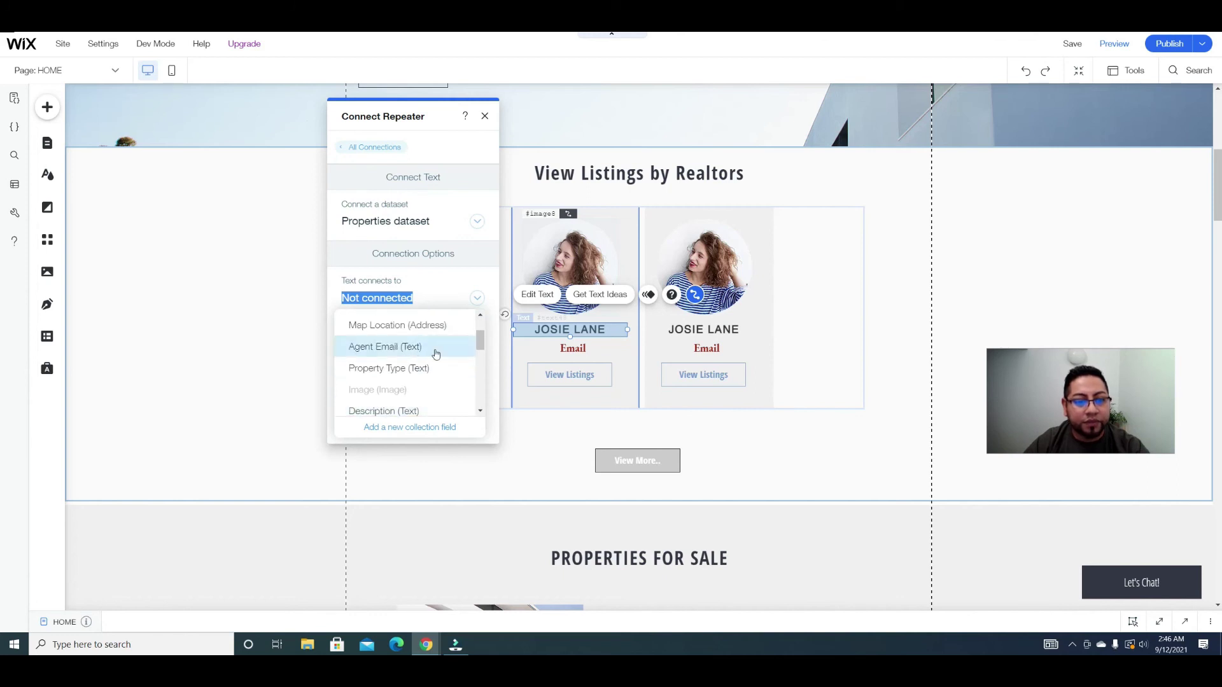
{"action": "scroll", "coordinate": [461, 350], "scroll_direction": "down", "scroll_amount": 2}
{"action": "scroll", "coordinate": [451, 355], "scroll_direction": "up", "scroll_amount": 2}
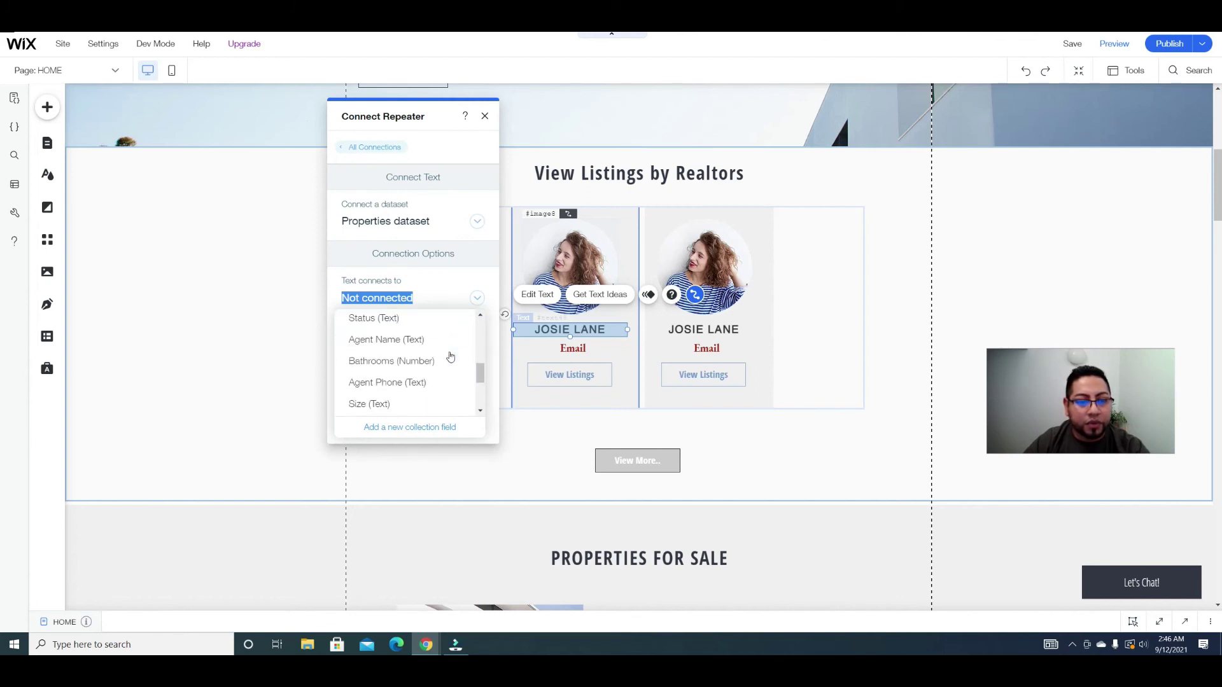
{"action": "left_click", "coordinate": [395, 344]}
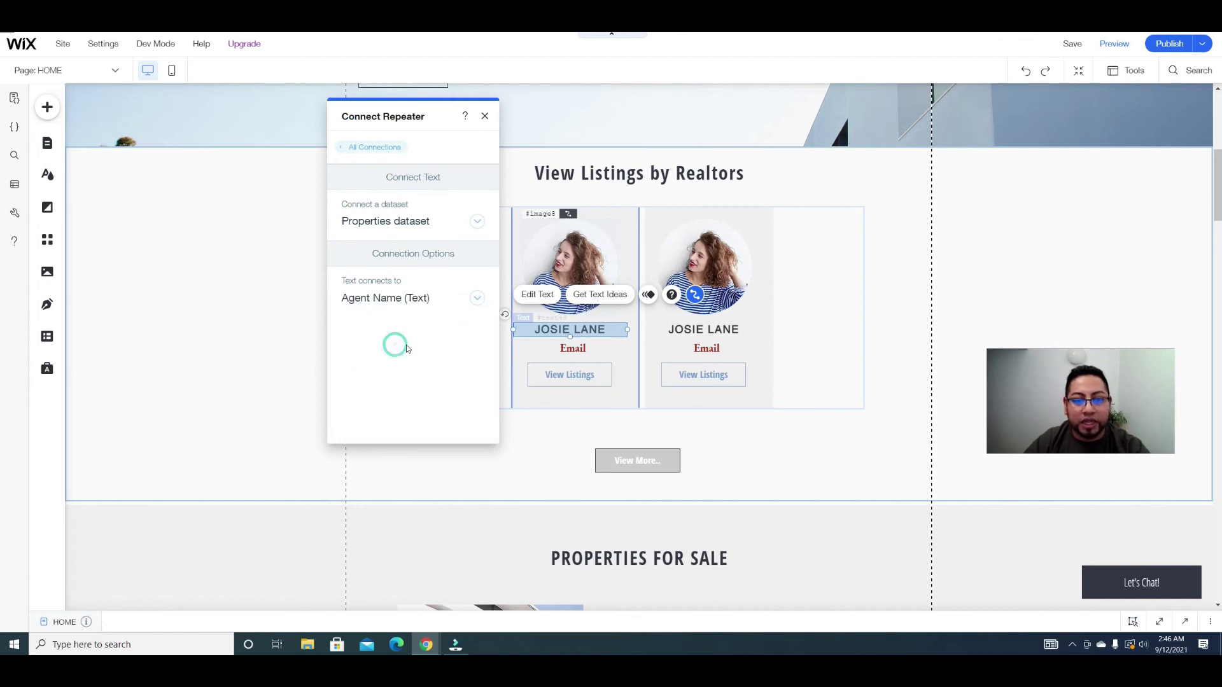
Step: Connect the Email text to the Agent Email field
{"action": "left_click", "coordinate": [573, 350]}
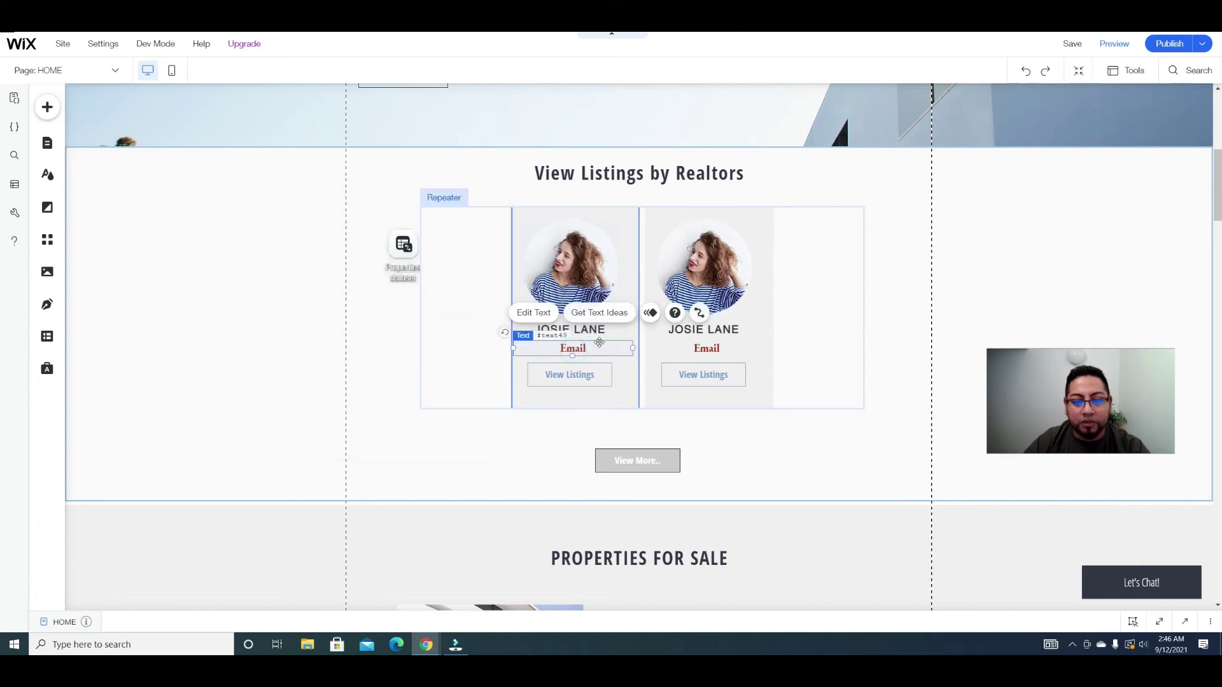
{"action": "left_click", "coordinate": [693, 315]}
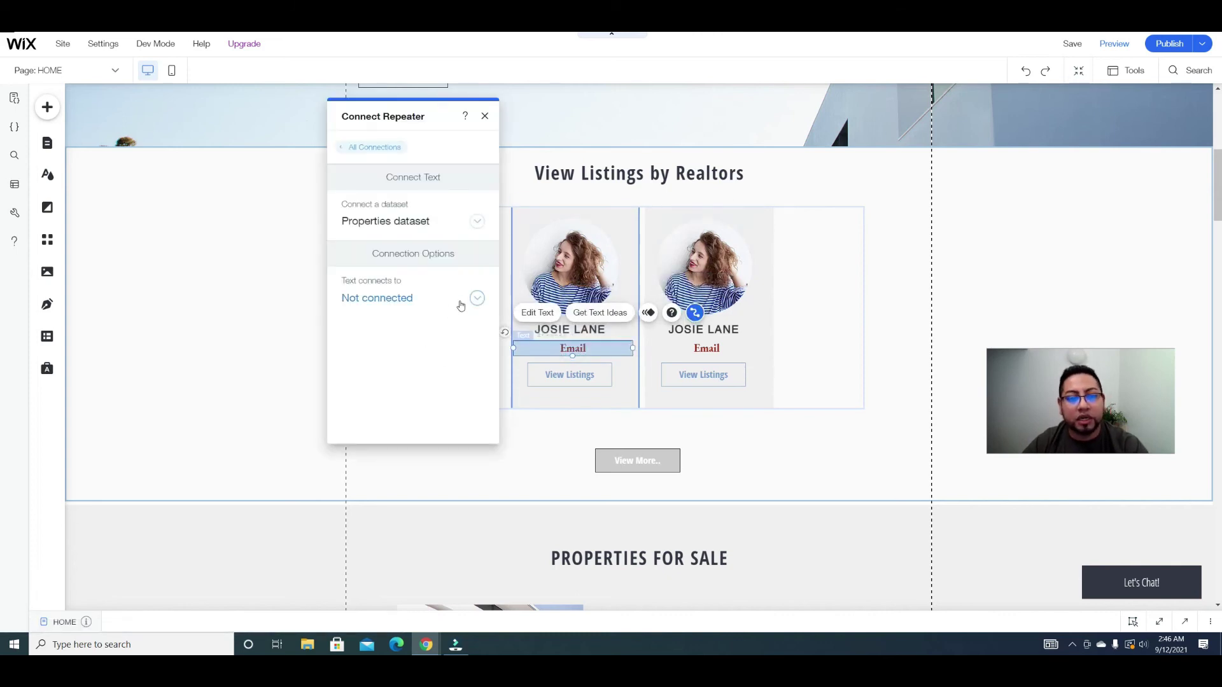
{"action": "left_click", "coordinate": [463, 299]}
{"action": "scroll", "coordinate": [418, 382], "scroll_direction": "down", "scroll_amount": 3}
{"action": "scroll", "coordinate": [418, 390], "scroll_direction": "down", "scroll_amount": 1}
{"action": "scroll", "coordinate": [409, 376], "scroll_direction": "up", "scroll_amount": 1}
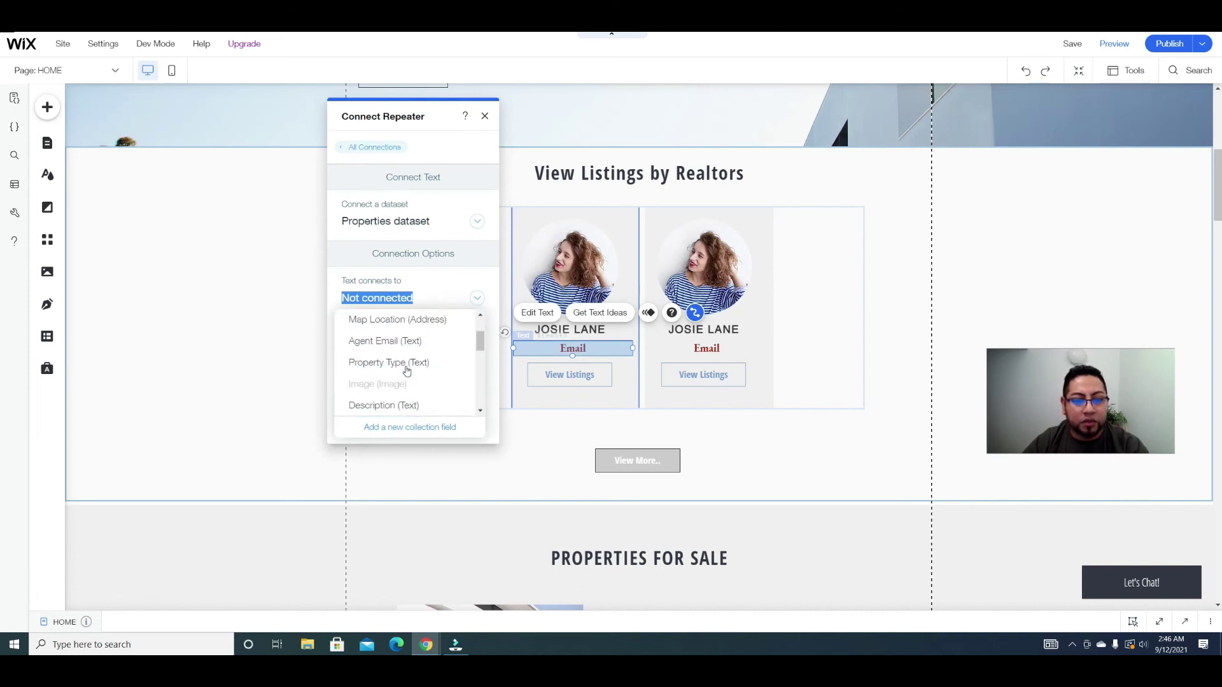
{"action": "left_click", "coordinate": [399, 349]}
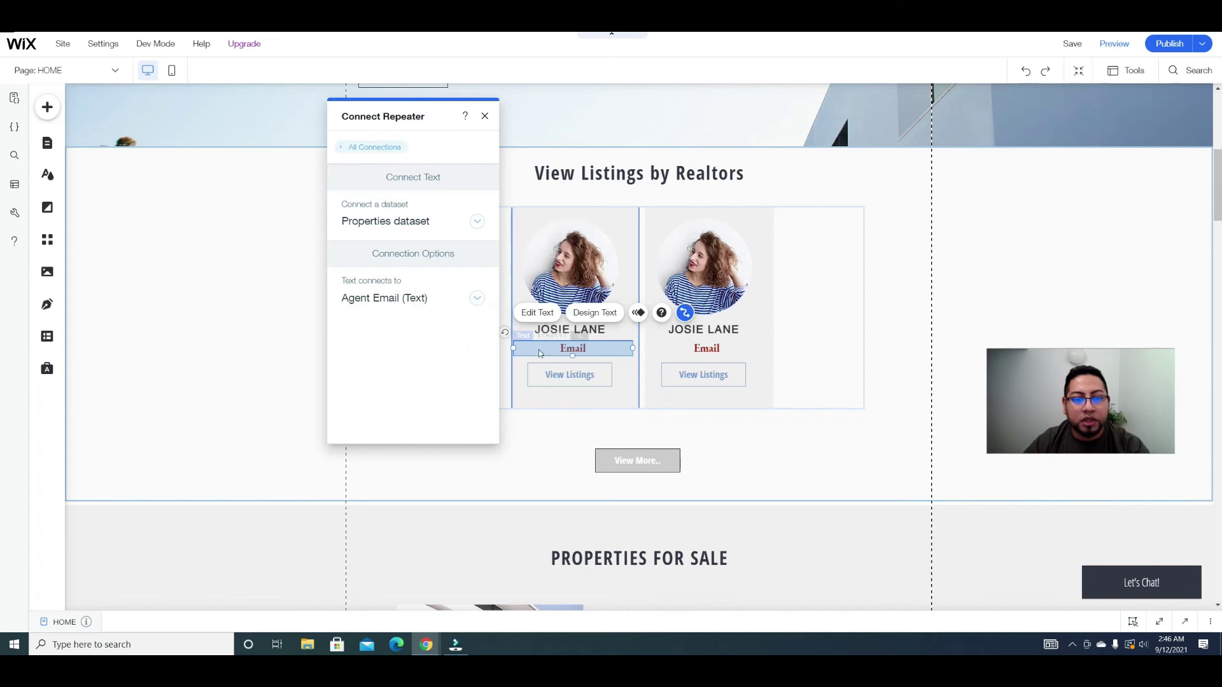
{"action": "left_click", "coordinate": [596, 374]}
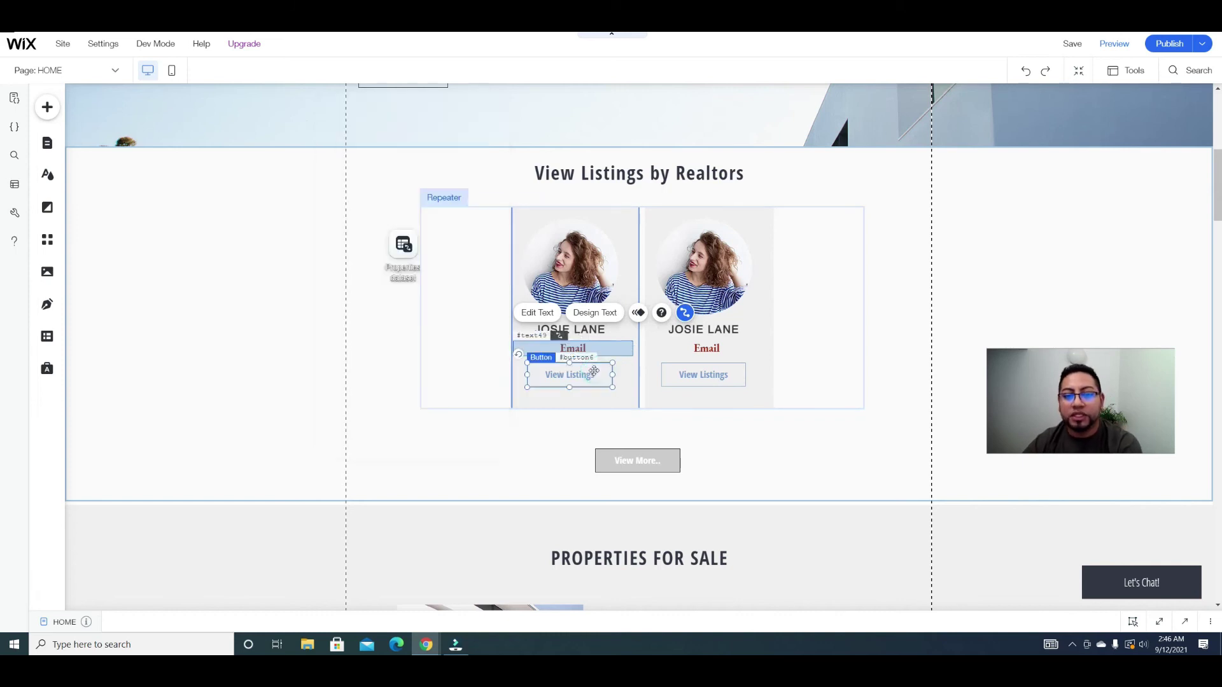
{"action": "left_click", "coordinate": [720, 335]}
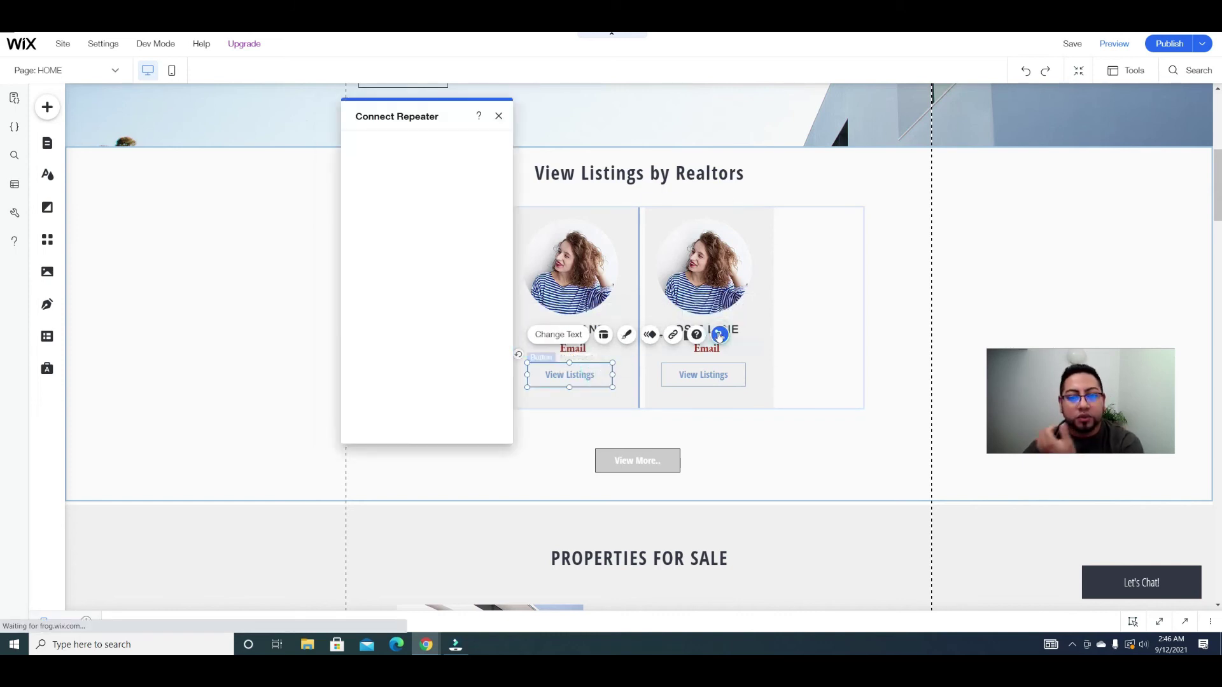
{"action": "left_click", "coordinate": [490, 298]}
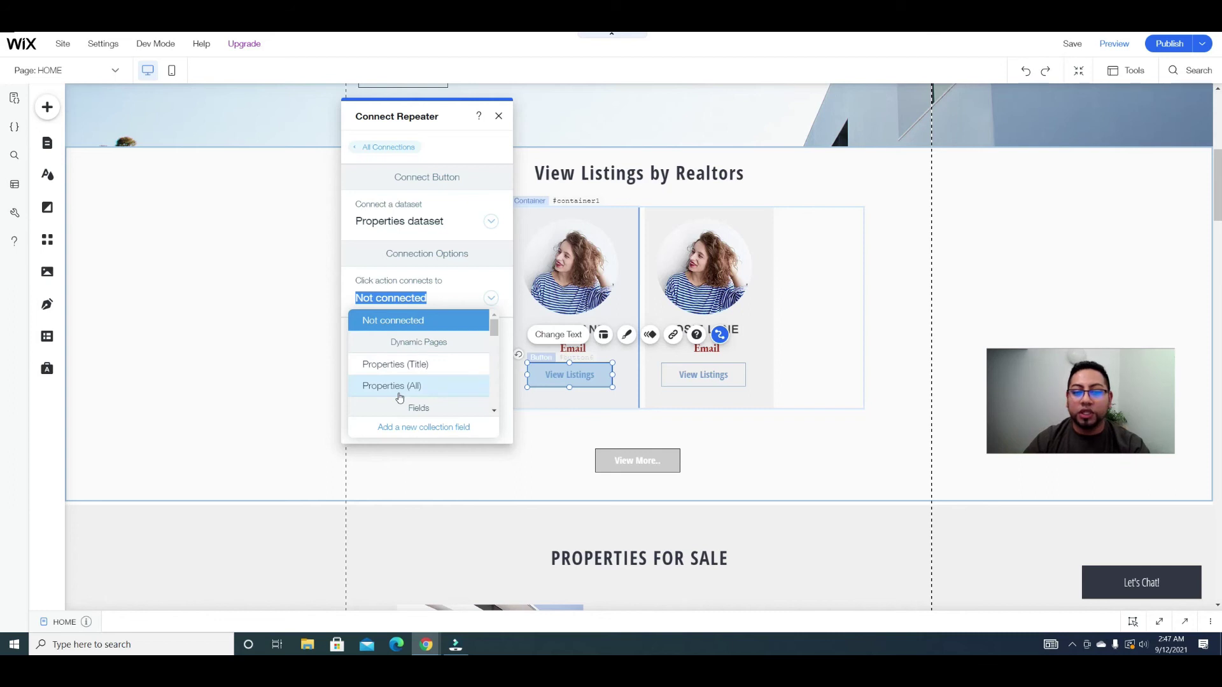
{"action": "left_click", "coordinate": [399, 390]}
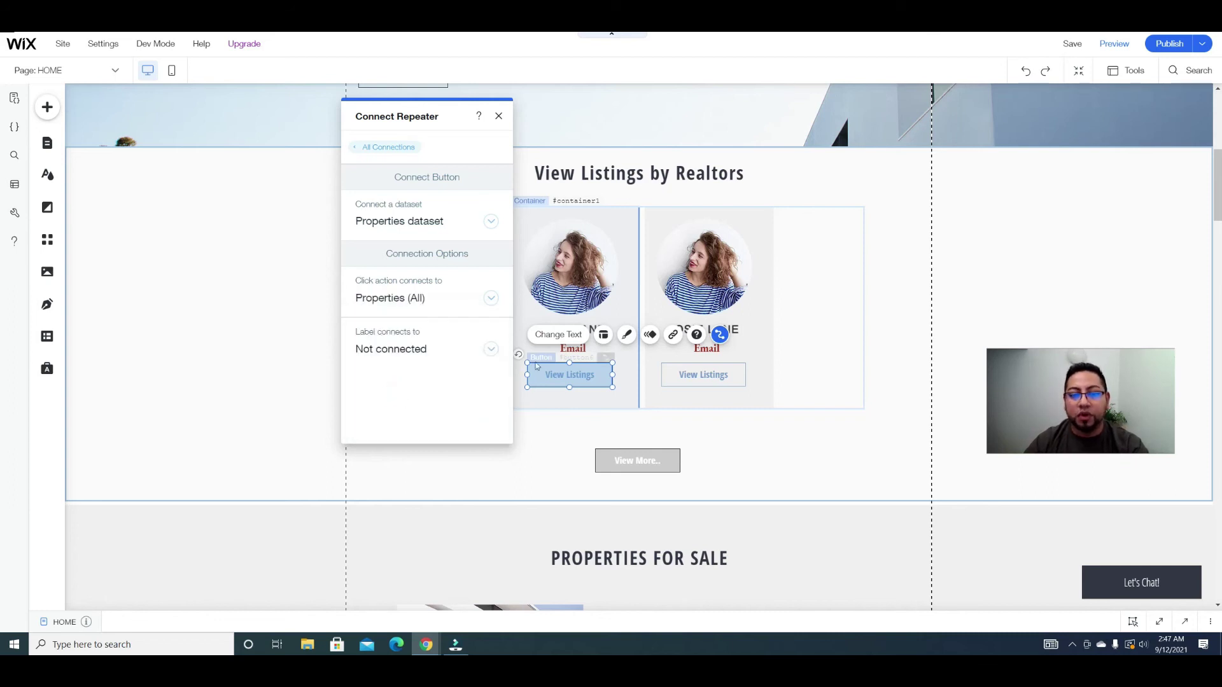
{"action": "left_click", "coordinate": [498, 116]}
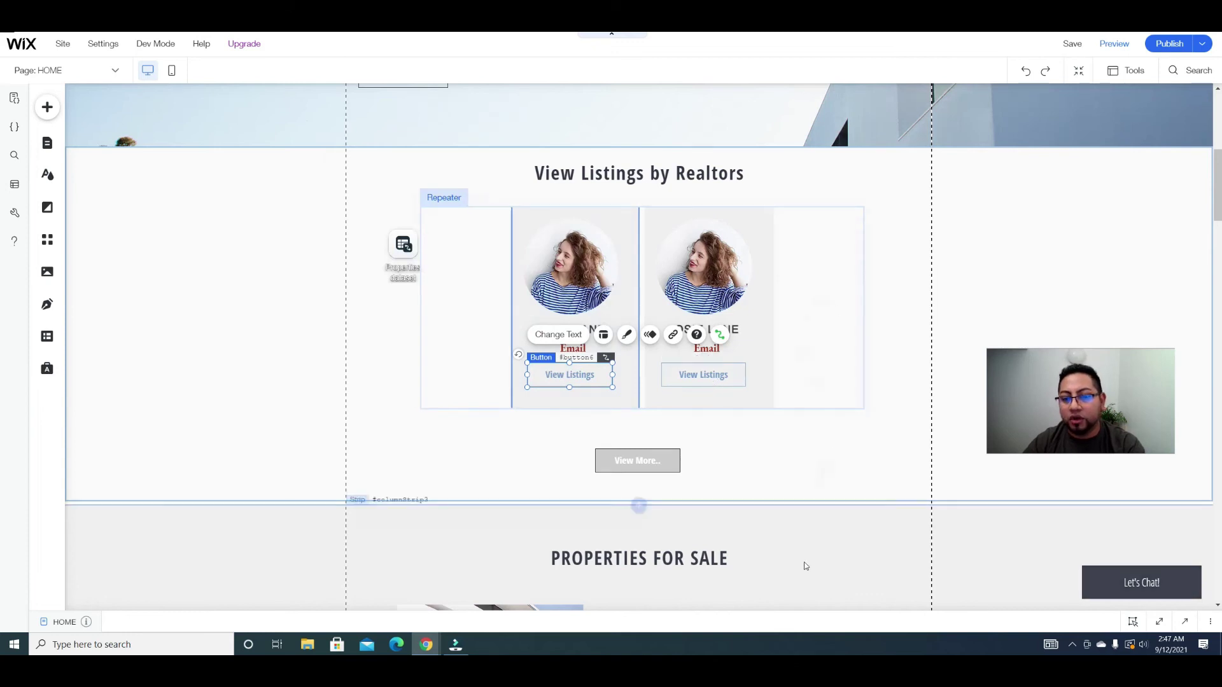
{"action": "scroll", "coordinate": [804, 564], "scroll_direction": "down", "scroll_amount": 2}
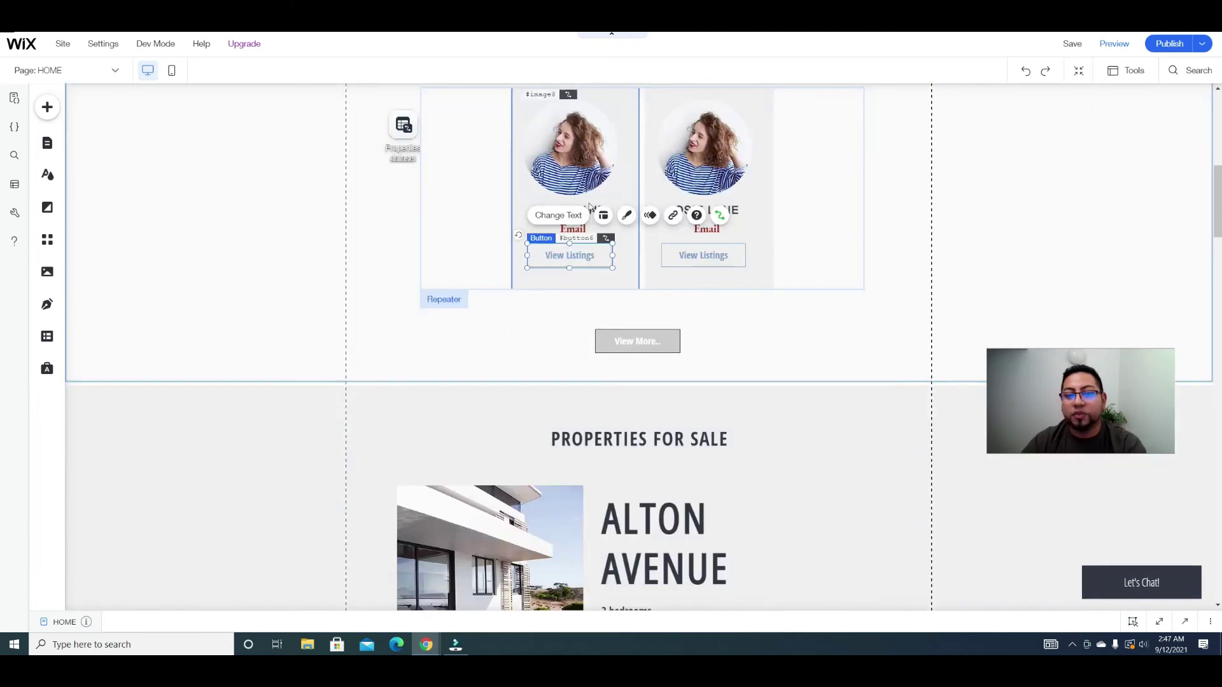
Step: Select the second realtor's photo and scroll back up the HOME page
{"action": "left_click", "coordinate": [712, 124]}
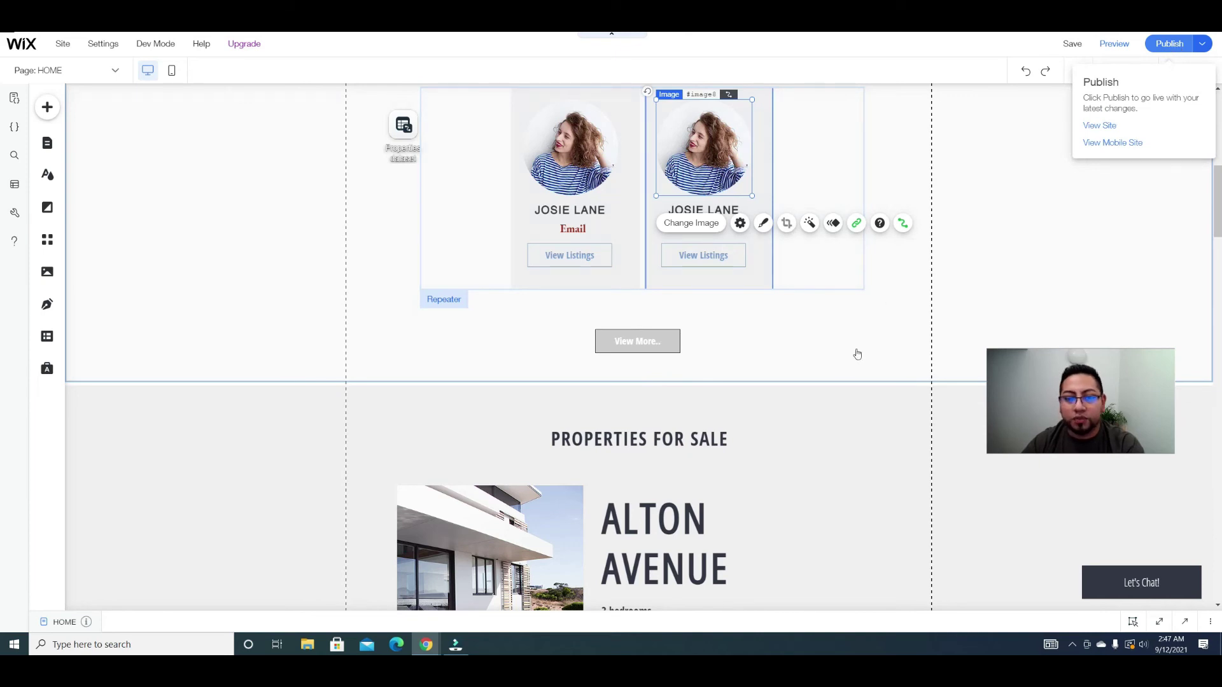
{"action": "scroll", "coordinate": [818, 365], "scroll_direction": "up", "scroll_amount": 1}
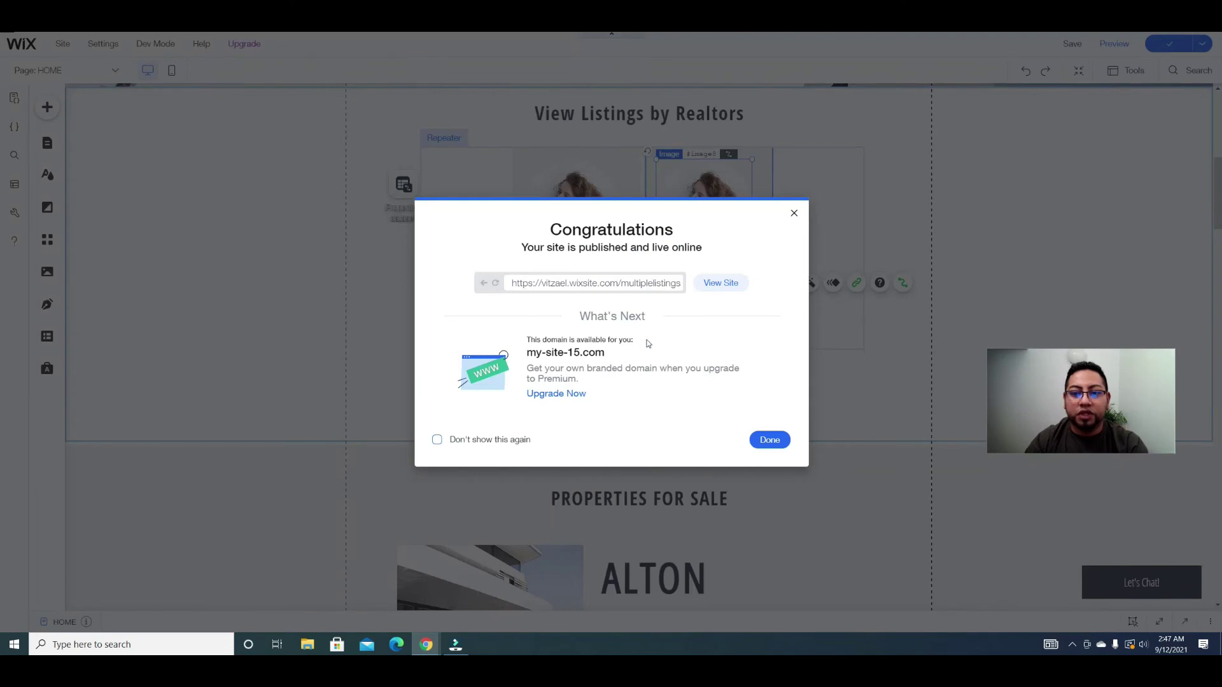
Step: Open the published site and scroll through the live HOME page
{"action": "left_click", "coordinate": [731, 290]}
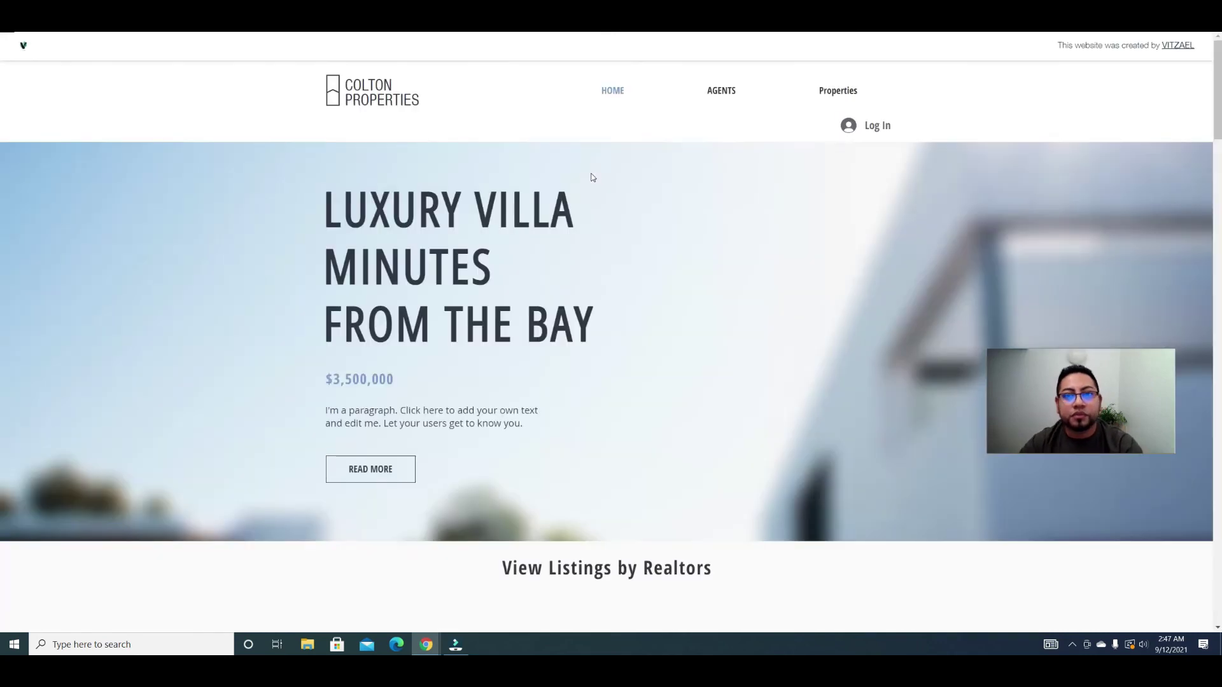
{"action": "scroll", "coordinate": [617, 196], "scroll_direction": "down", "scroll_amount": 6}
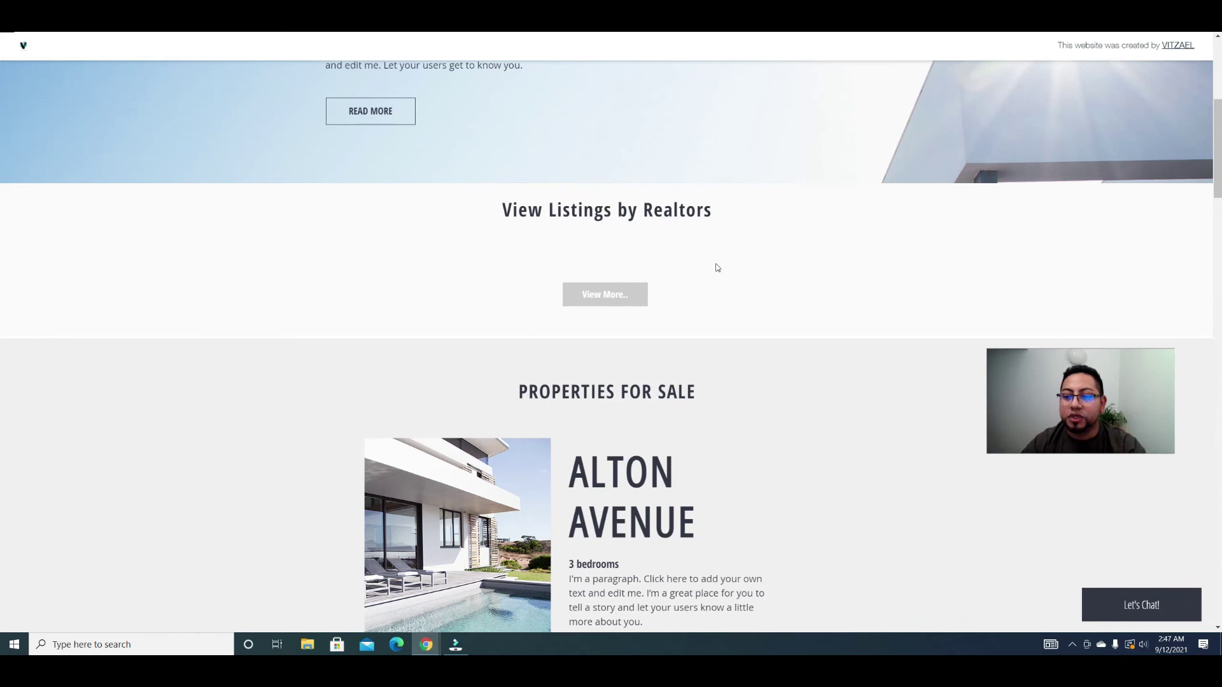
{"action": "scroll", "coordinate": [714, 268], "scroll_direction": "up", "scroll_amount": 5}
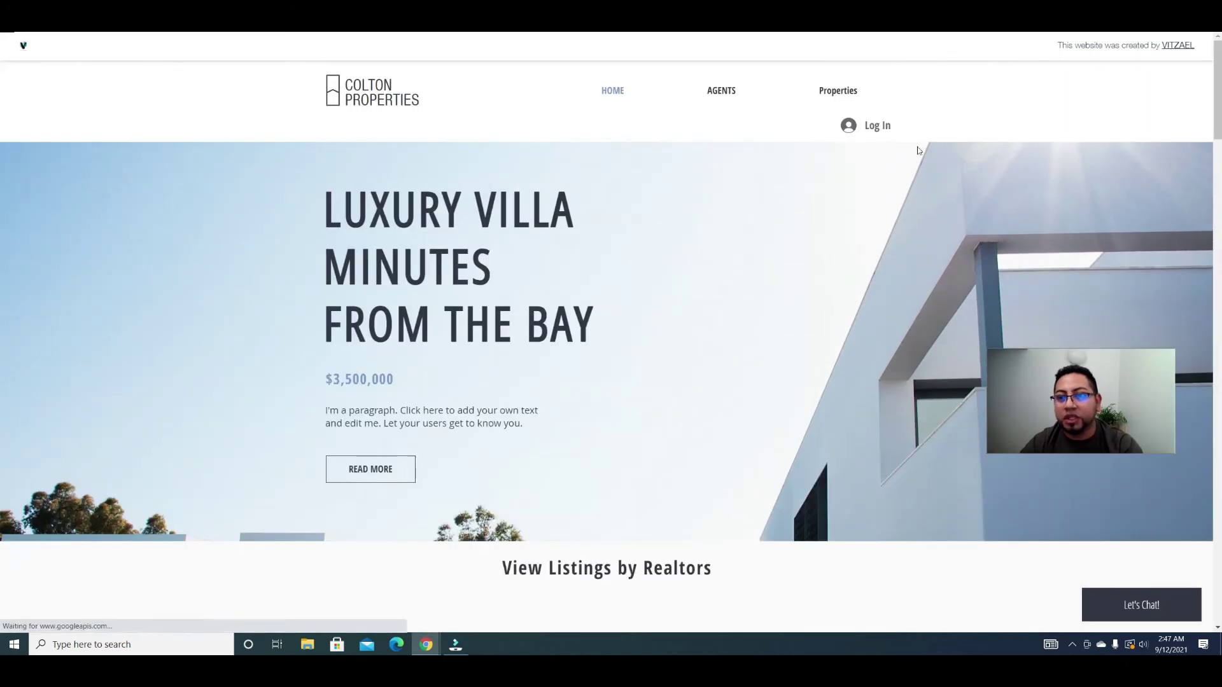
Step: Log in with Google and open the Add Listing page from the member menu
{"action": "left_click", "coordinate": [876, 127]}
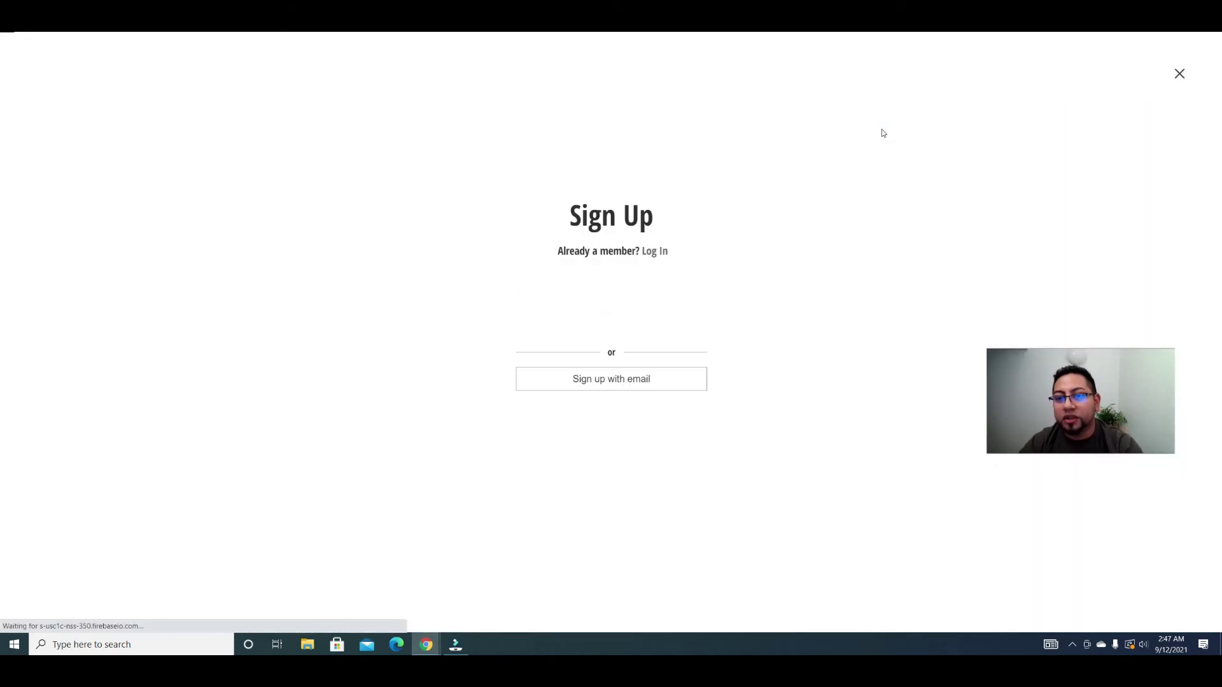
{"action": "left_click", "coordinate": [620, 327]}
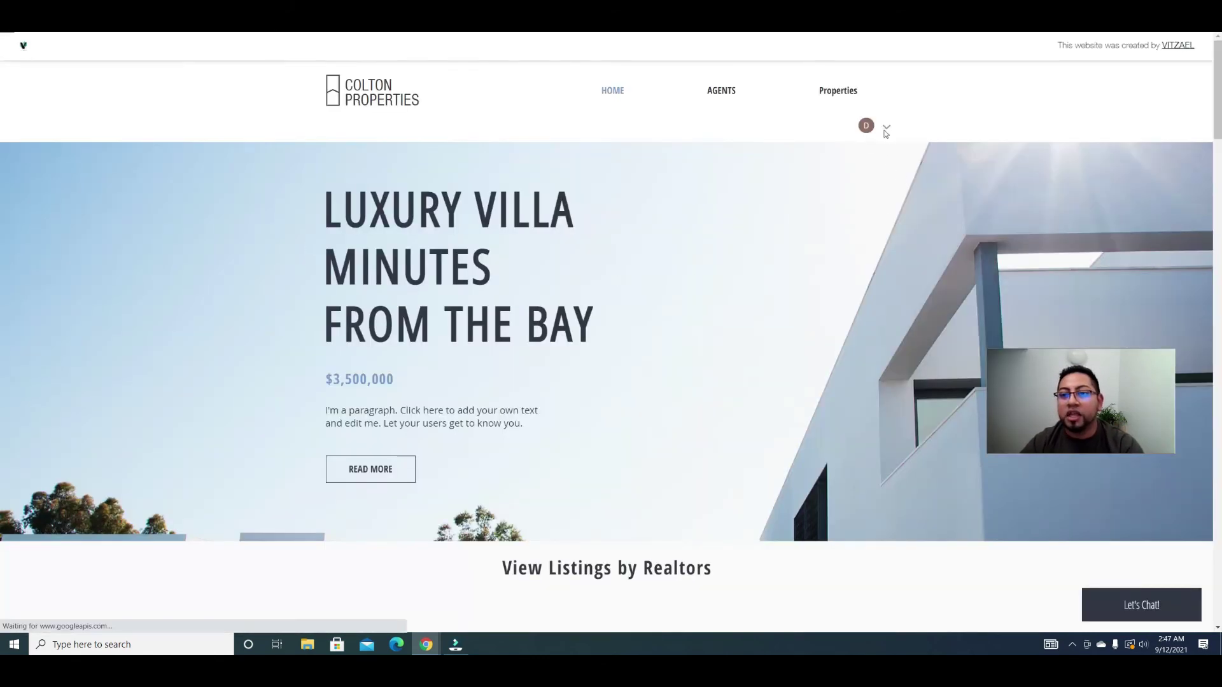
{"action": "left_click", "coordinate": [886, 128]}
{"action": "left_click", "coordinate": [856, 157]}
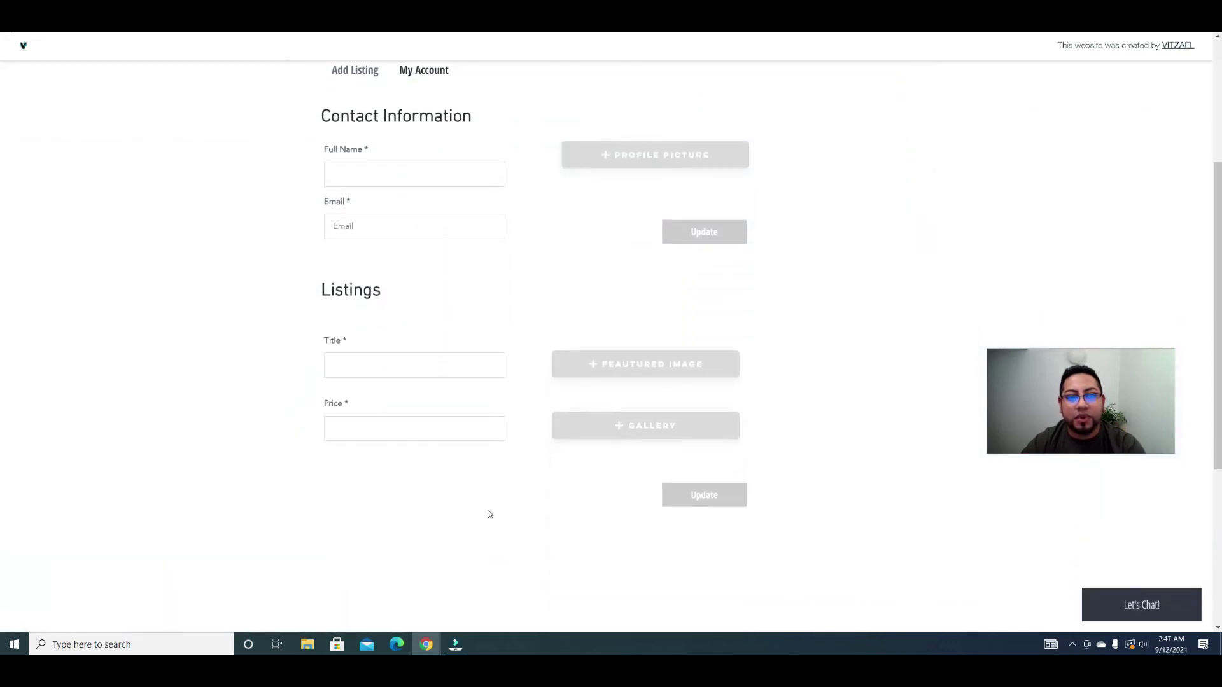
{"action": "left_click", "coordinate": [408, 180]}
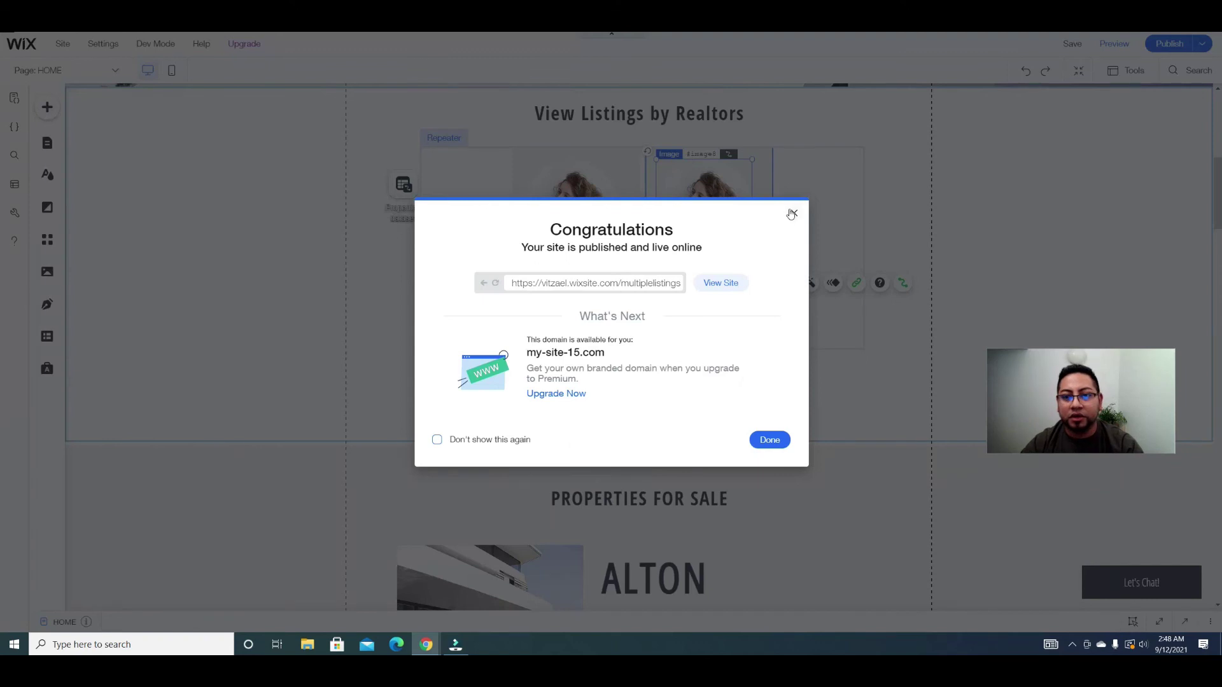
Step: Dismiss the publish confirmation and open the Add Listing member page for editing
{"action": "left_click", "coordinate": [792, 213]}
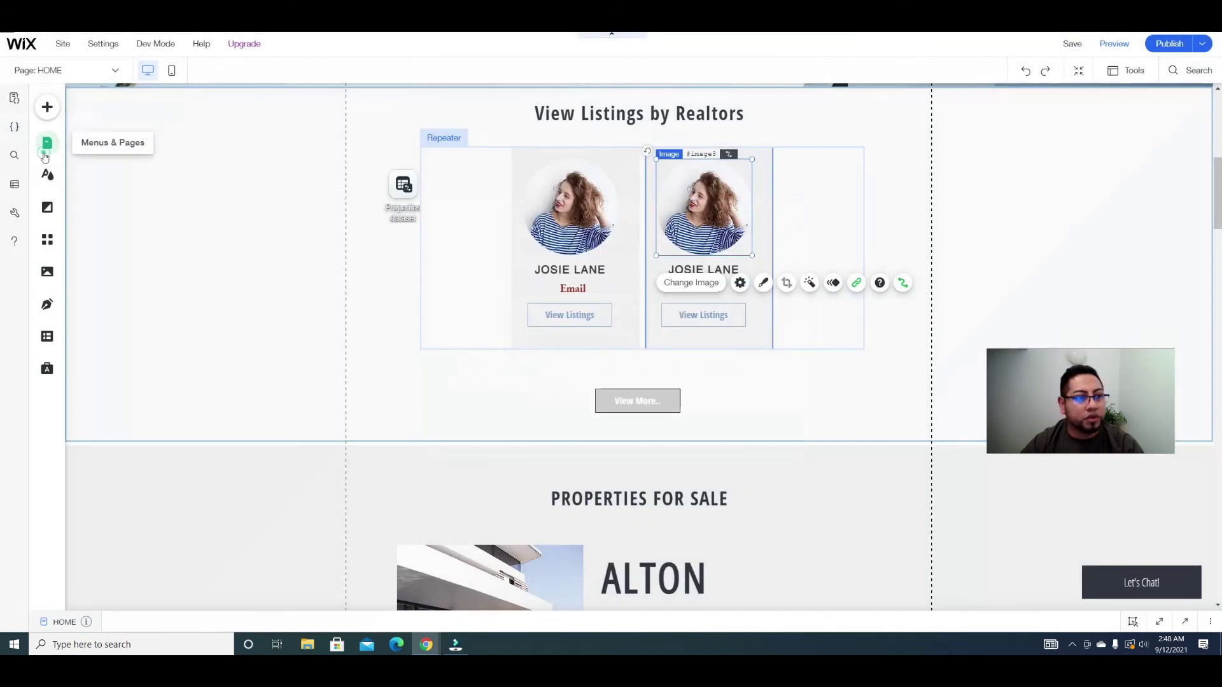
{"action": "left_click", "coordinate": [45, 154]}
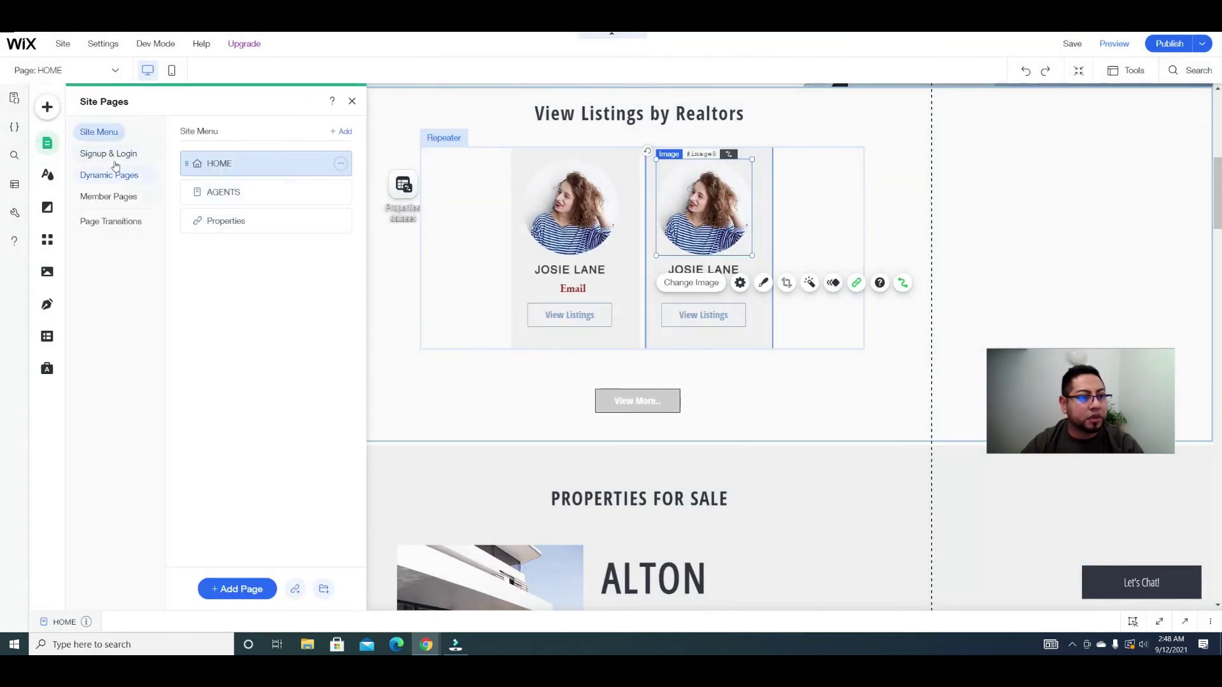
{"action": "left_click", "coordinate": [109, 196]}
{"action": "left_click", "coordinate": [248, 192]}
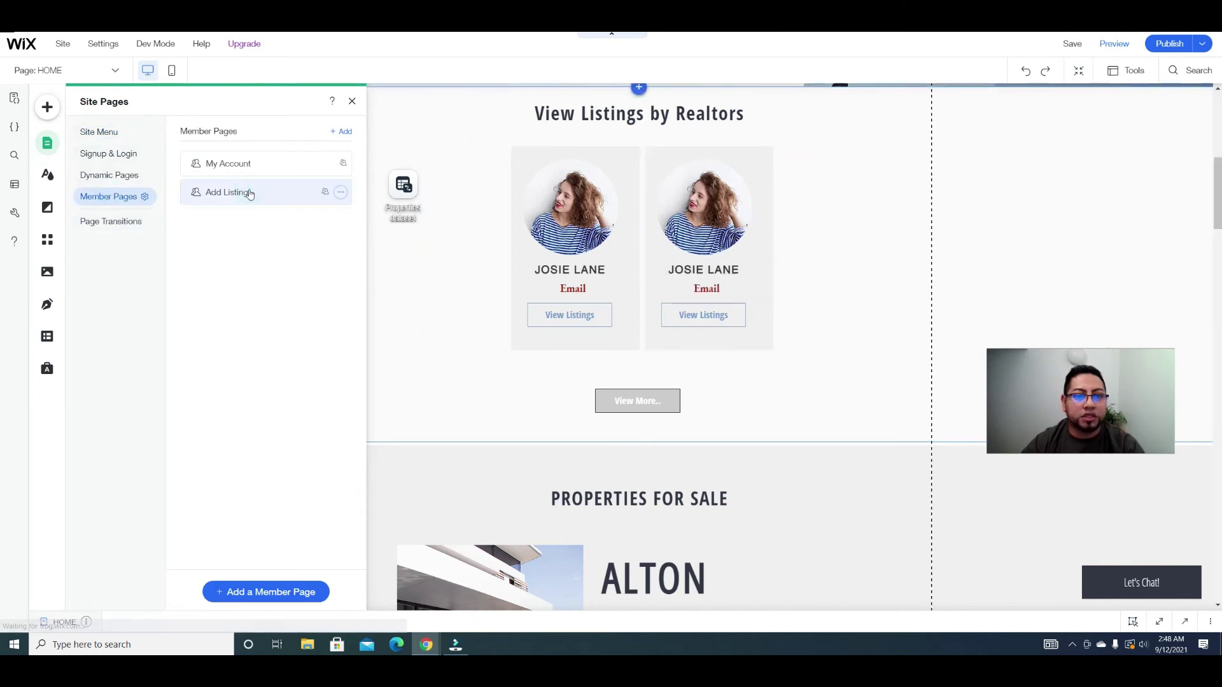
{"action": "left_click", "coordinate": [351, 101]}
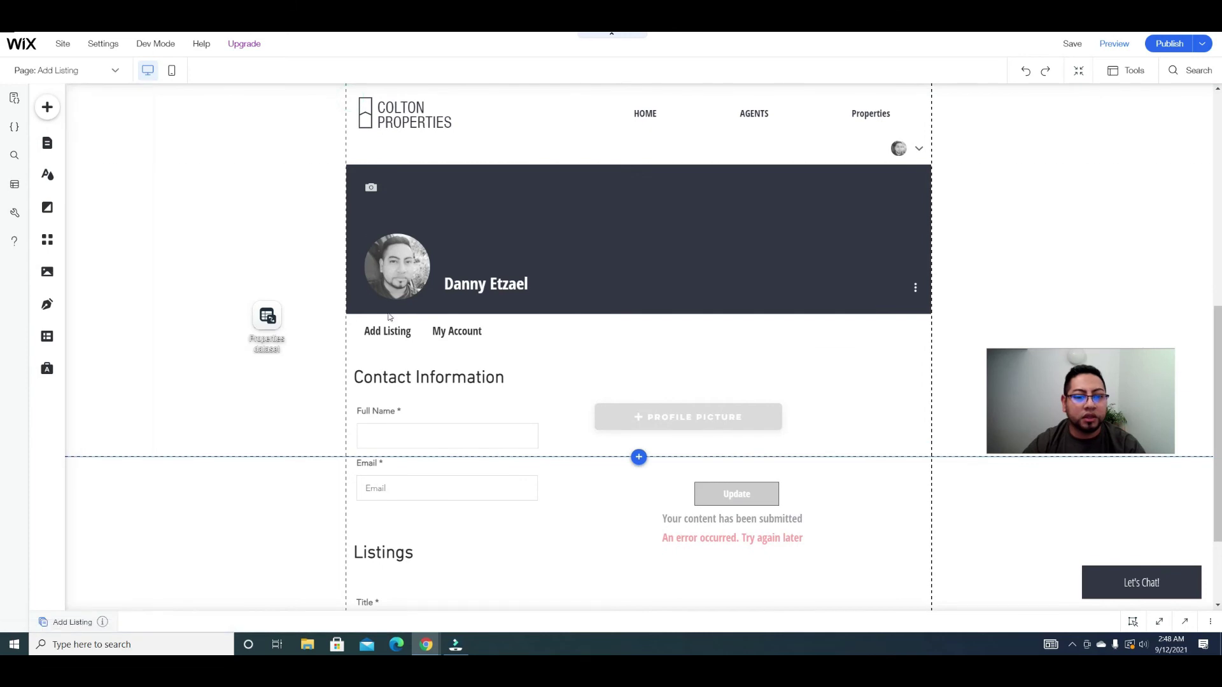
Step: Inspect the Full Name input, the profile picture upload element and the Properties dataset
{"action": "scroll", "coordinate": [535, 347], "scroll_direction": "down", "scroll_amount": 4}
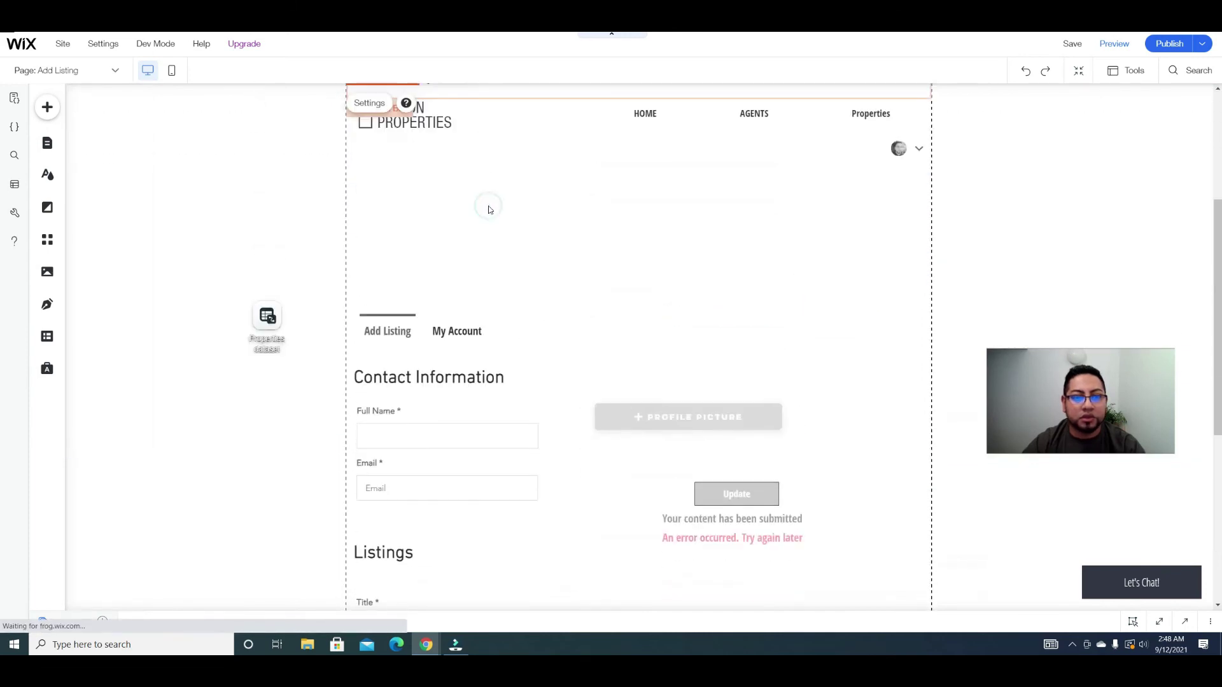
{"action": "scroll", "coordinate": [519, 280], "scroll_direction": "down", "scroll_amount": 1}
{"action": "scroll", "coordinate": [503, 248], "scroll_direction": "up", "scroll_amount": 1}
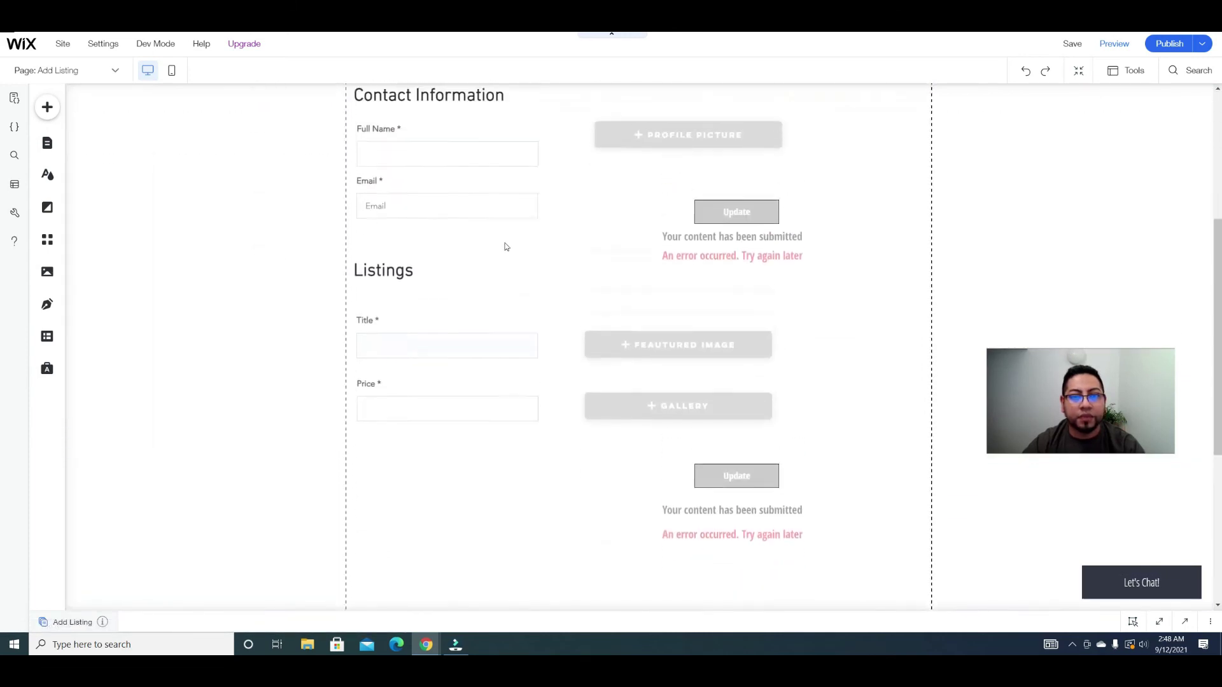
{"action": "left_click", "coordinate": [462, 200]}
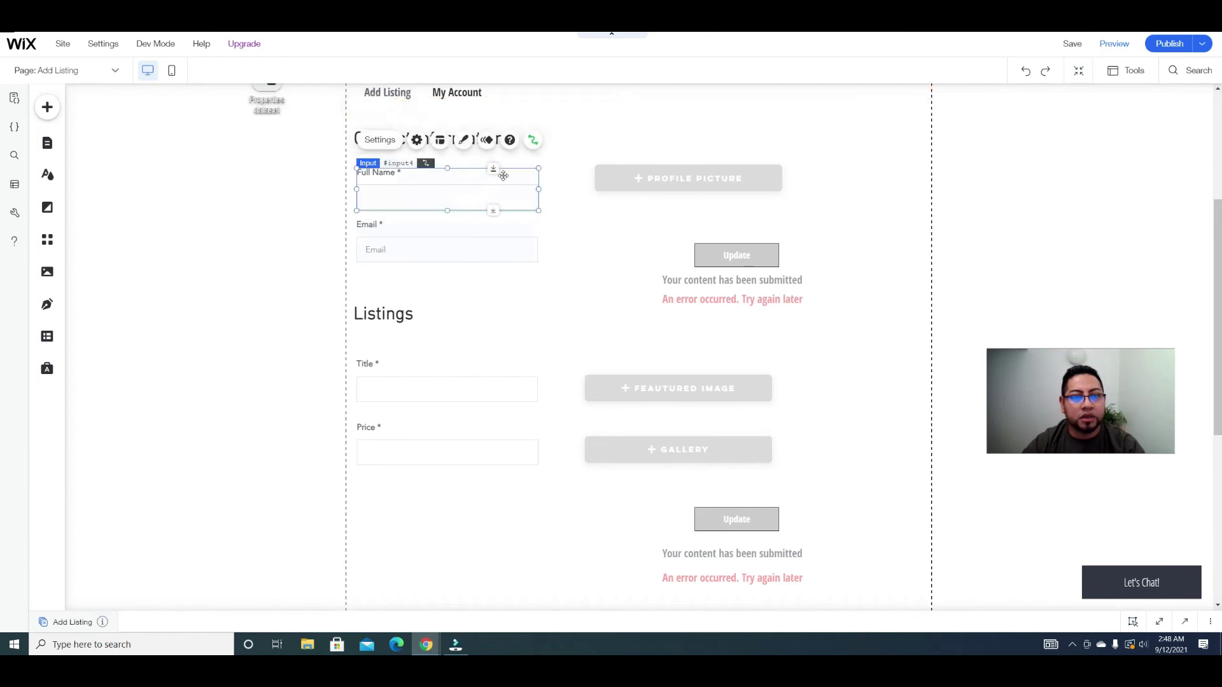
{"action": "left_click", "coordinate": [643, 173]}
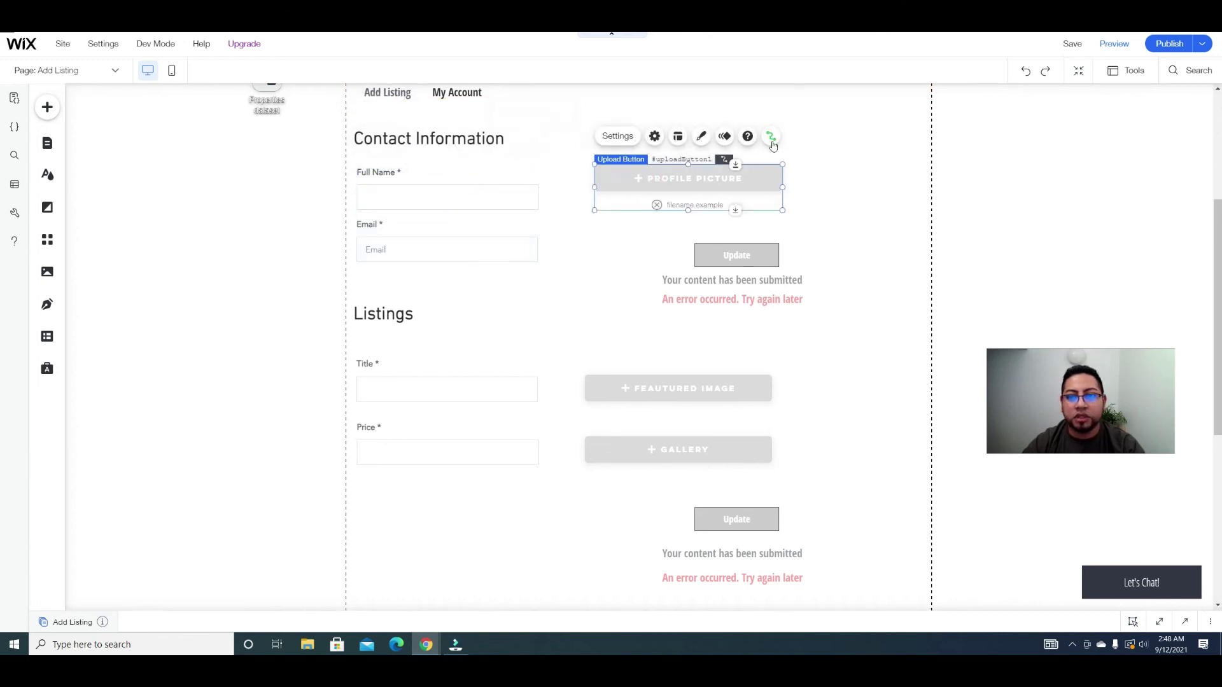
{"action": "left_click", "coordinate": [277, 100]}
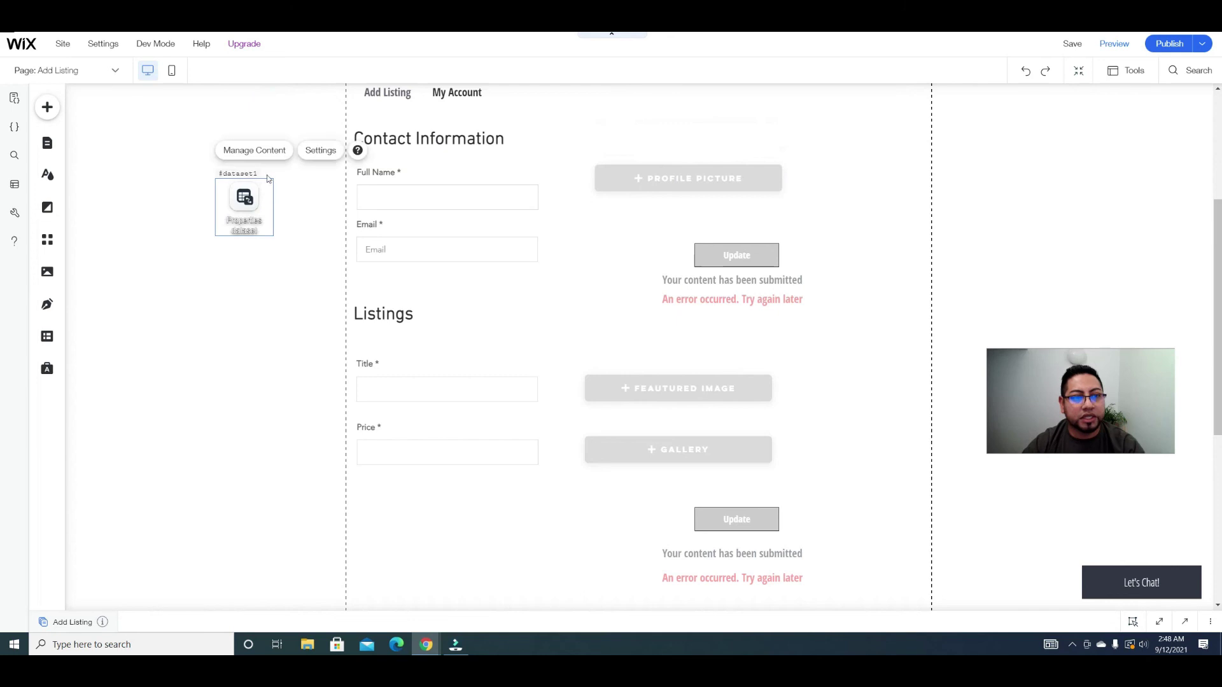
{"action": "left_click", "coordinate": [312, 151]}
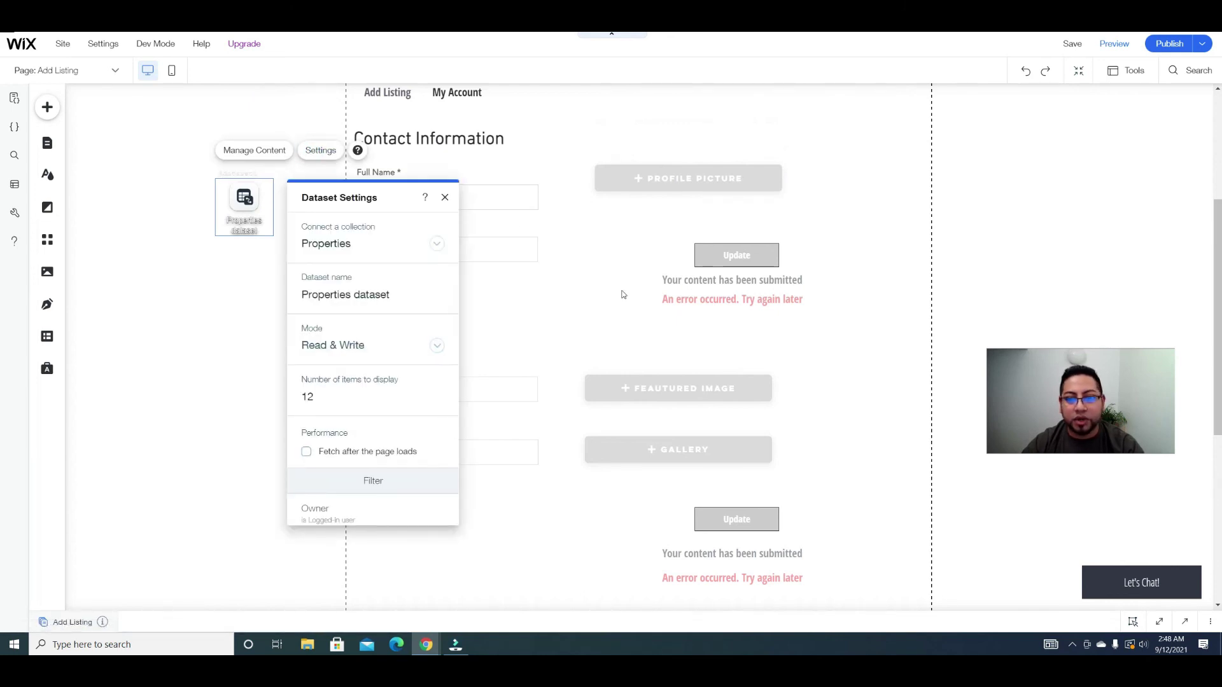
{"action": "left_click", "coordinate": [443, 199]}
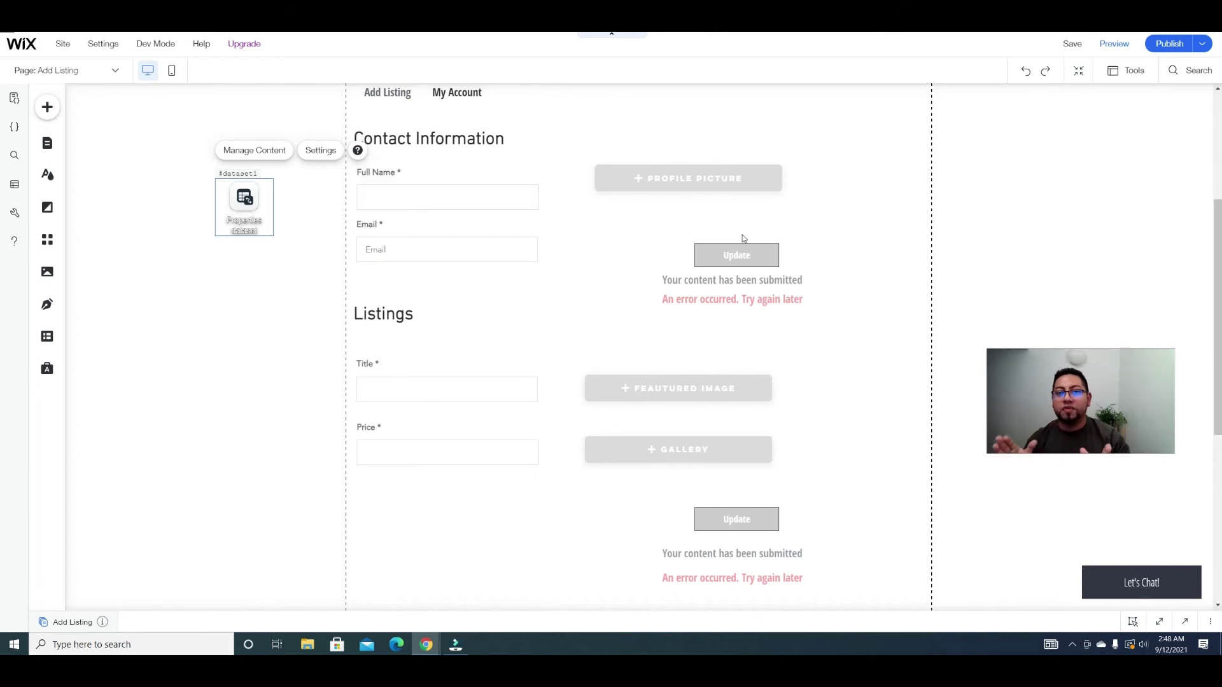
{"action": "scroll", "coordinate": [731, 282], "scroll_direction": "up", "scroll_amount": 3}
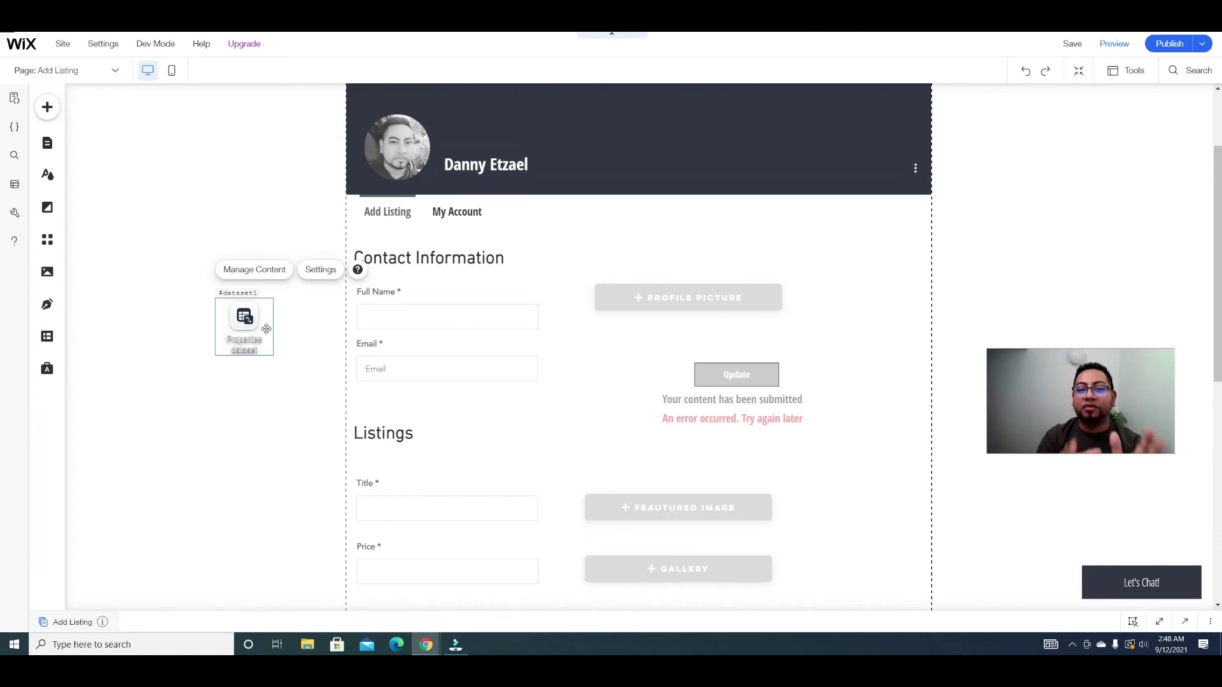
{"action": "left_click", "coordinate": [317, 268]}
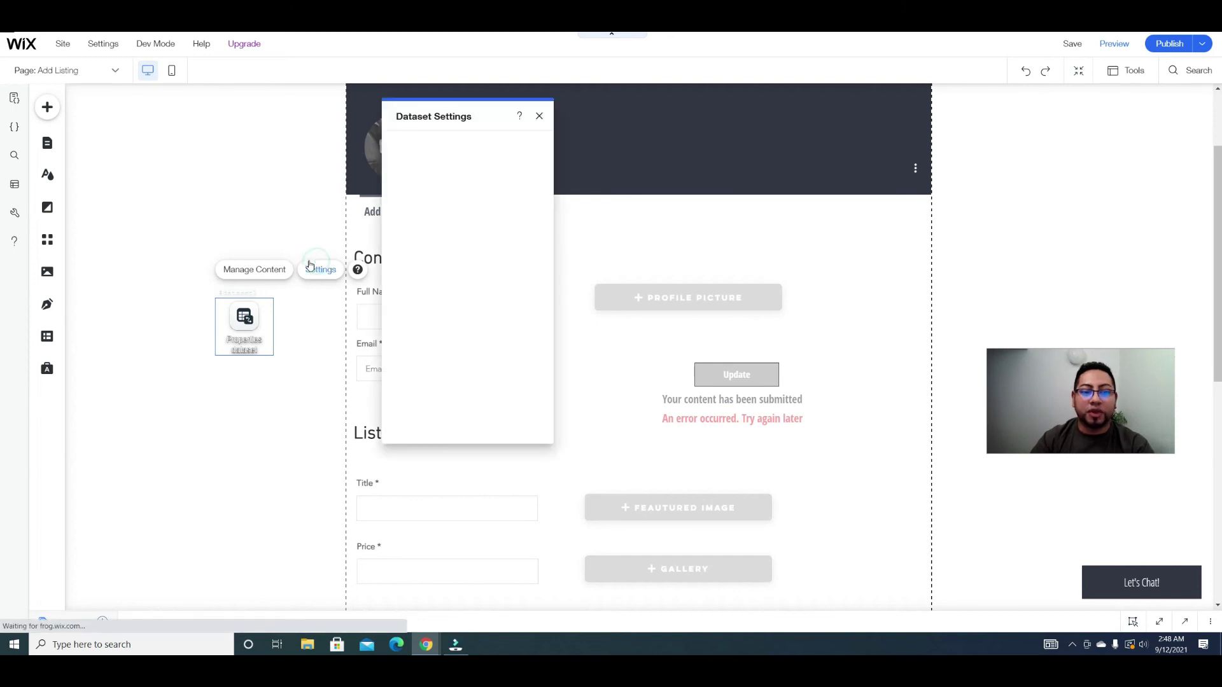
{"action": "left_click", "coordinate": [429, 272]}
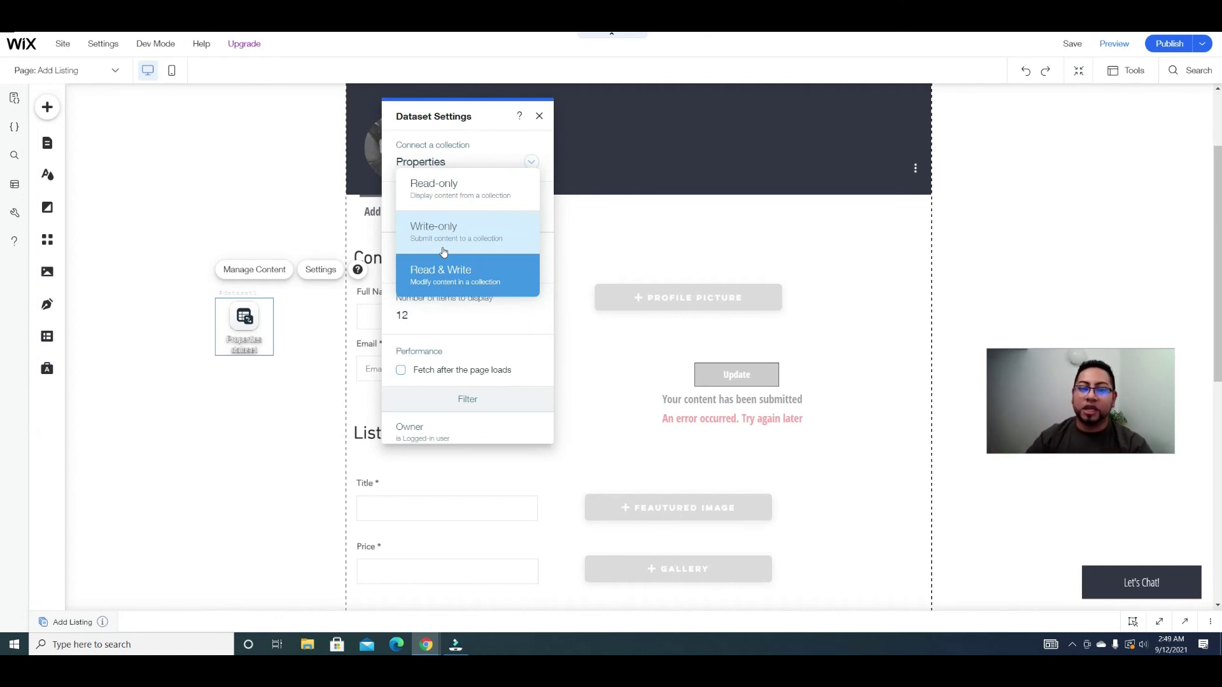
{"action": "left_click", "coordinate": [329, 371]}
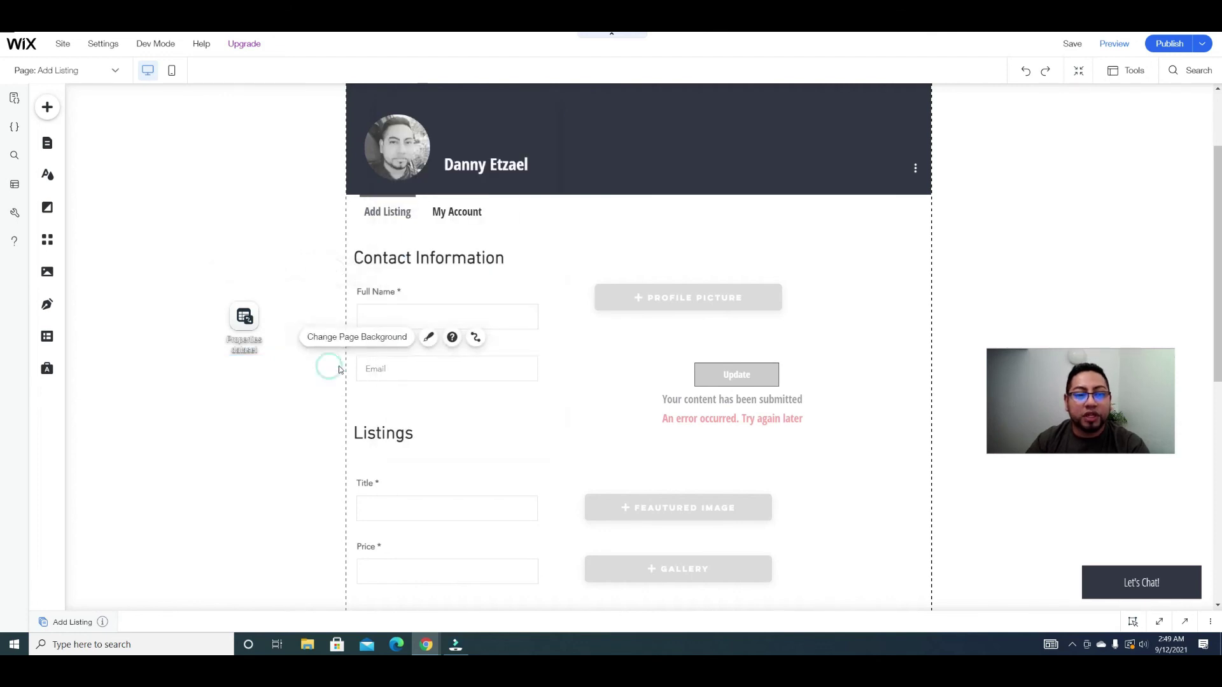
Step: Add a themed button beside the Contact Information heading on the Add Listing page
{"action": "left_click", "coordinate": [40, 116]}
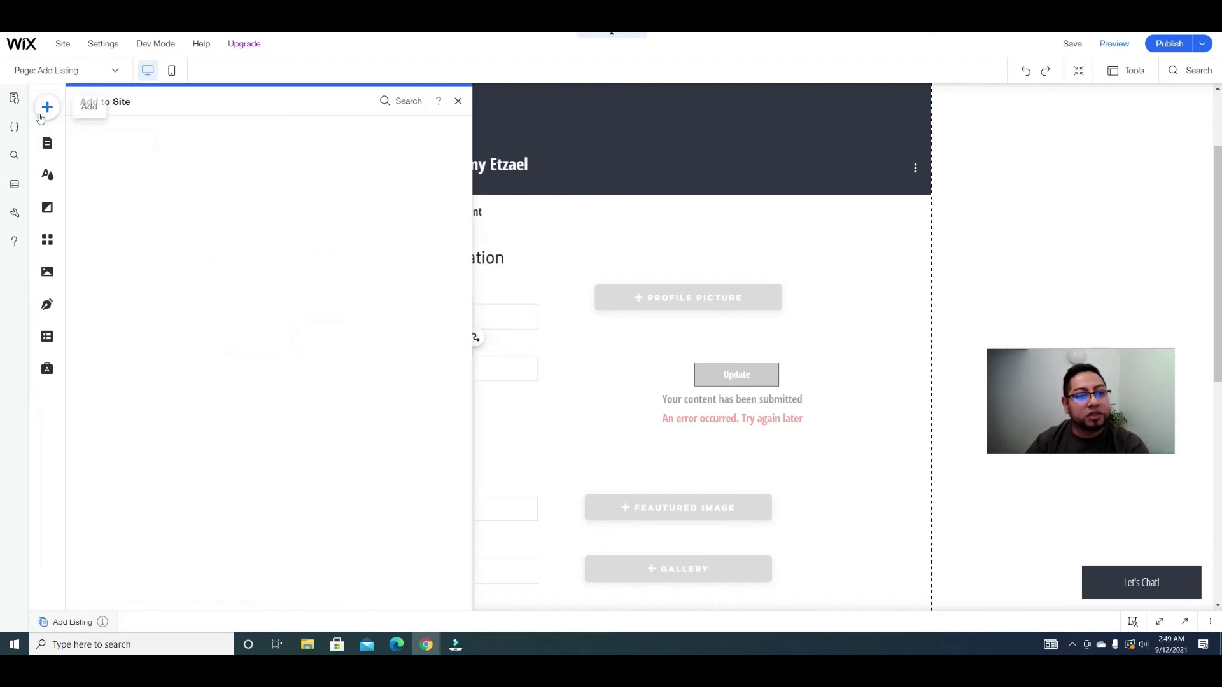
{"action": "mouse_move", "coordinate": [92, 215]}
{"action": "left_click", "coordinate": [190, 212]}
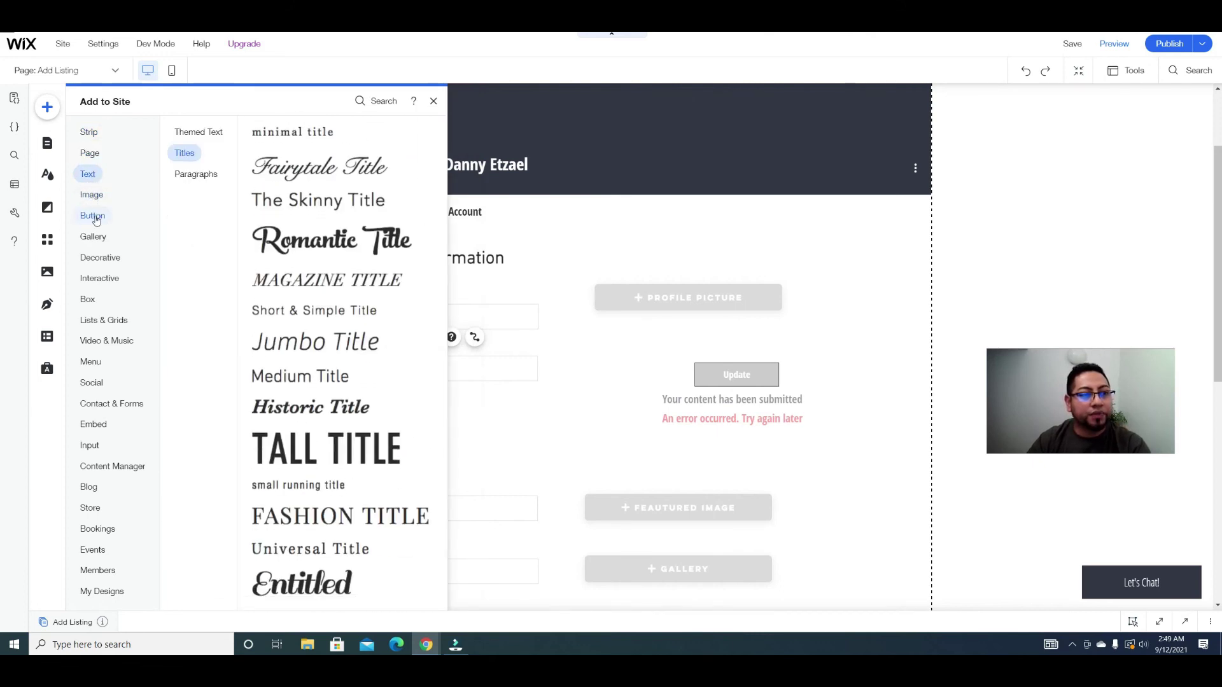
{"action": "mouse_move", "coordinate": [95, 219]}
{"action": "left_click", "coordinate": [198, 192]}
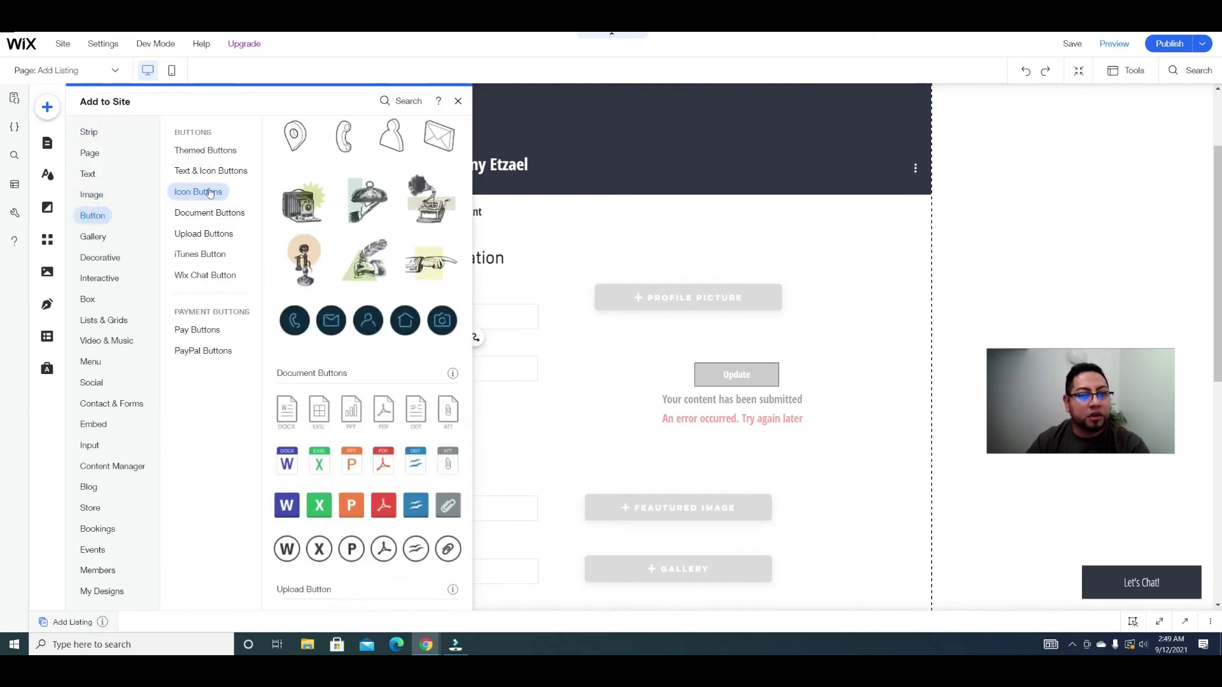
{"action": "scroll", "coordinate": [285, 174], "scroll_direction": "up", "scroll_amount": 5}
{"action": "scroll", "coordinate": [285, 174], "scroll_direction": "up", "scroll_amount": 10}
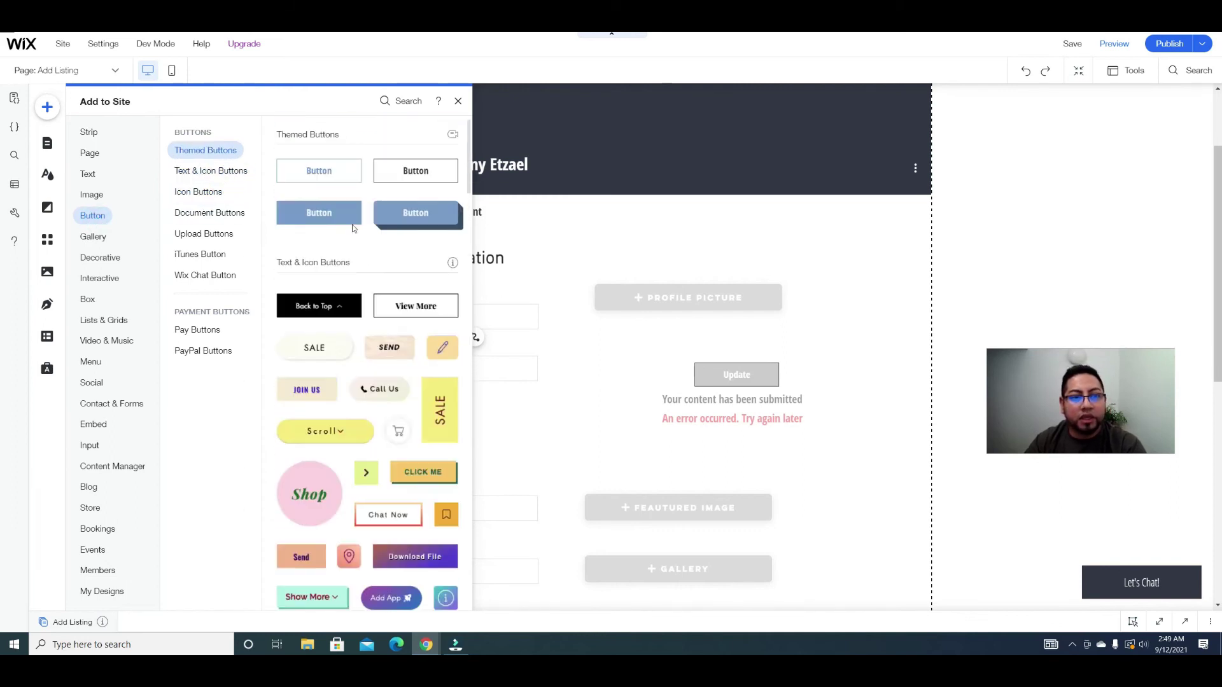
{"action": "left_click_drag", "start_coordinate": [319, 171], "coordinate": [855, 256]}
Step: Change the new button's label to 'Start adding' and bring up its data connection settings
{"action": "left_click", "coordinate": [847, 215]}
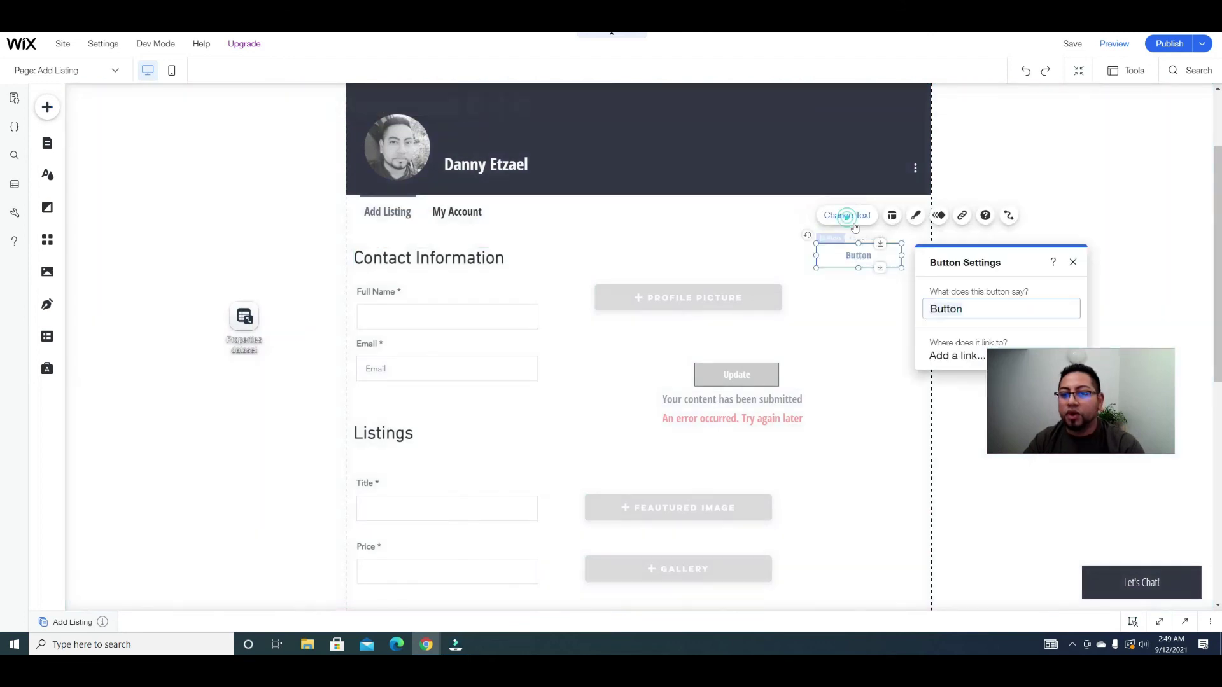
{"action": "double_click", "coordinate": [928, 309]}
{"action": "type", "text": "Sta"}
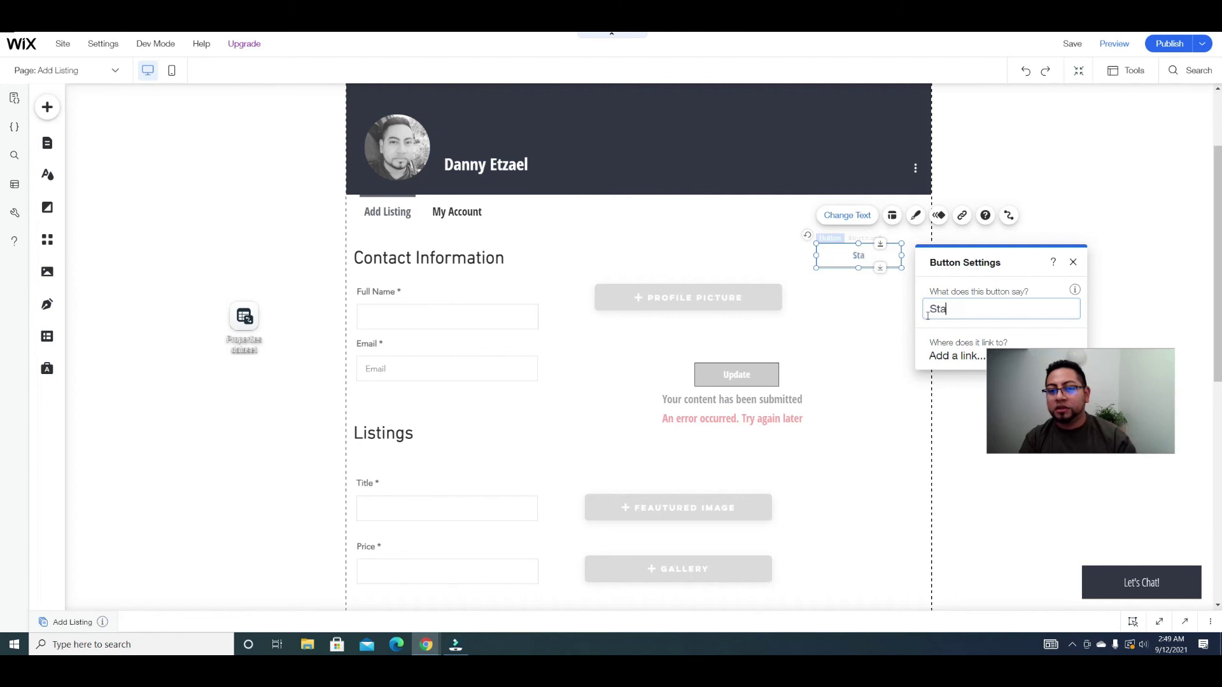
{"action": "type", "text": "rt adding"}
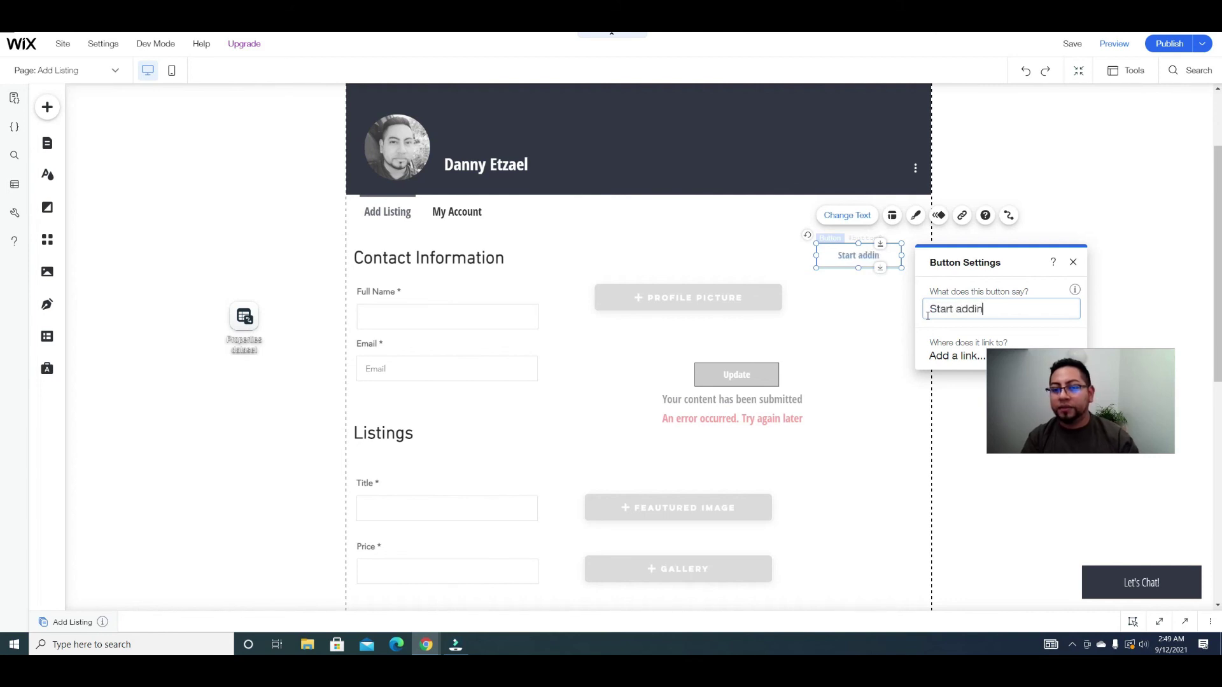
{"action": "left_click", "coordinate": [1008, 215]}
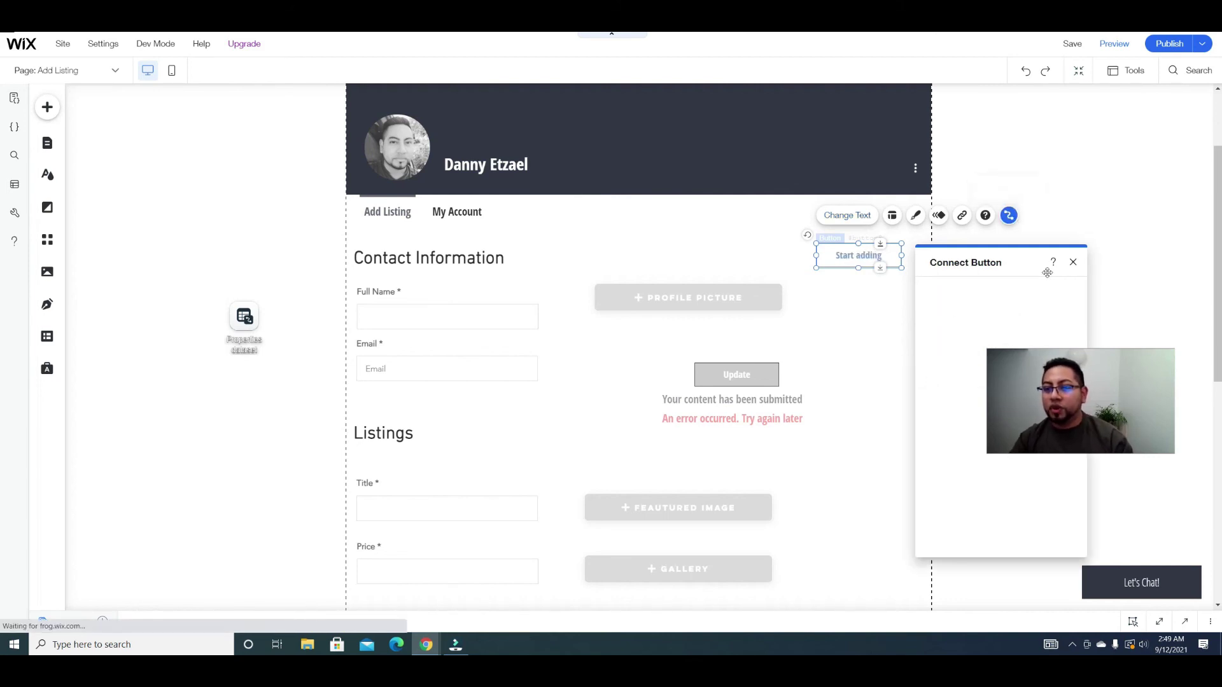
Step: Set the Start adding button's click action to New in the Properties dataset
{"action": "left_click_drag", "start_coordinate": [1027, 268], "coordinate": [678, 174]}
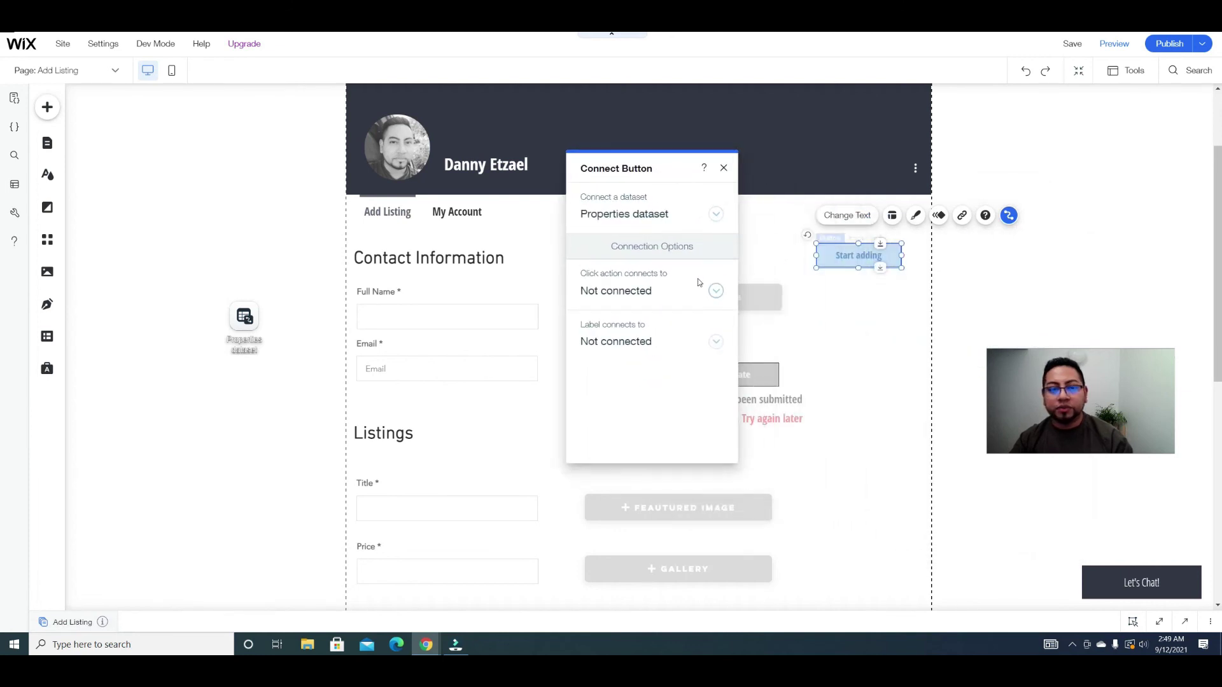
{"action": "left_click", "coordinate": [700, 285]}
{"action": "scroll", "coordinate": [657, 408], "scroll_direction": "down", "scroll_amount": 1}
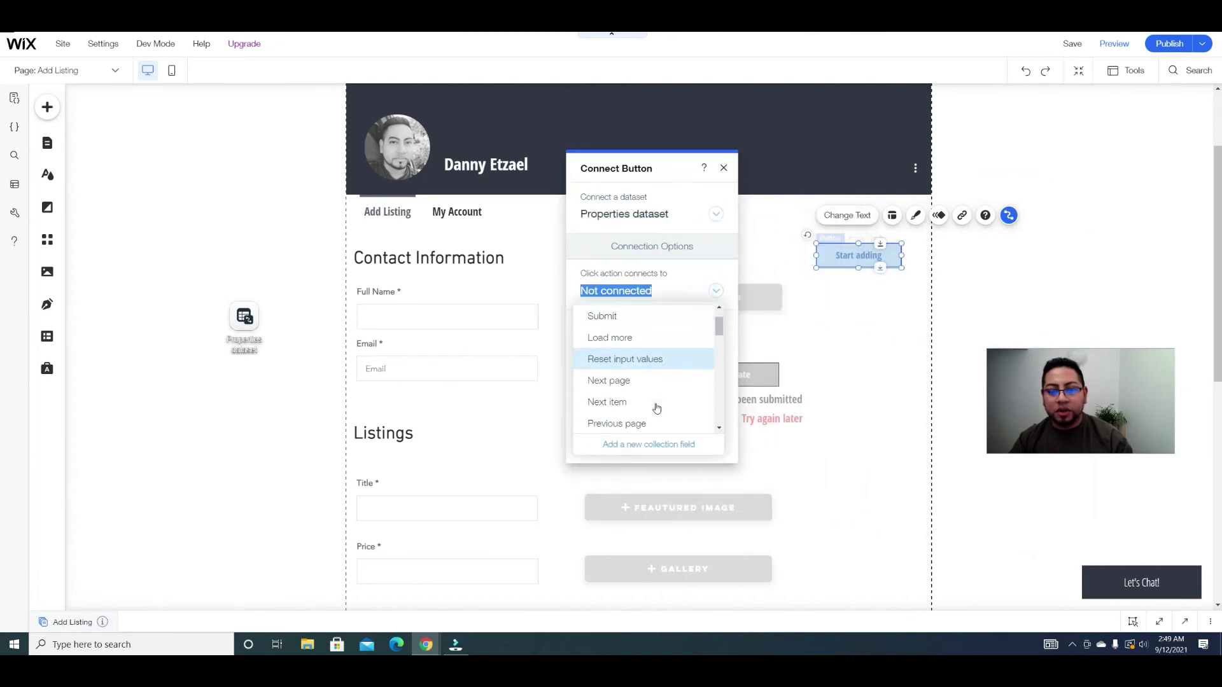
{"action": "scroll", "coordinate": [721, 331], "scroll_direction": "up", "scroll_amount": 1}
{"action": "scroll", "coordinate": [721, 331], "scroll_direction": "down", "scroll_amount": 3}
{"action": "left_click", "coordinate": [630, 390]}
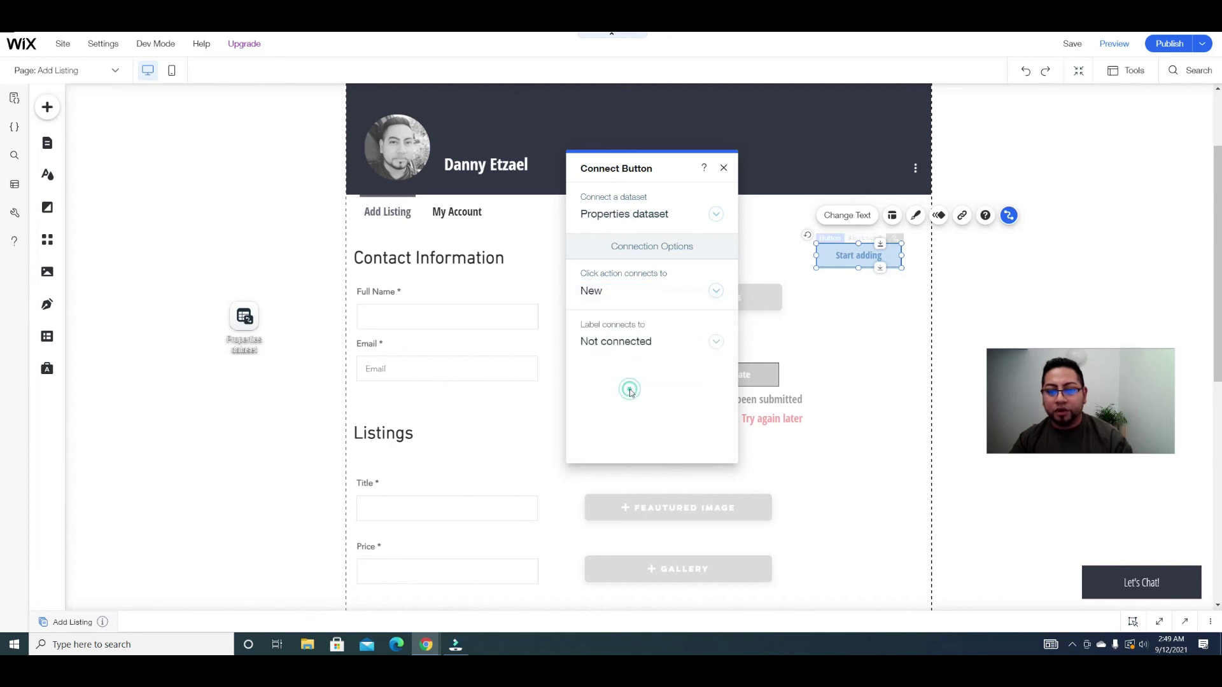
Step: Publish the site and dismiss the publish confirmation
{"action": "left_click", "coordinate": [723, 169]}
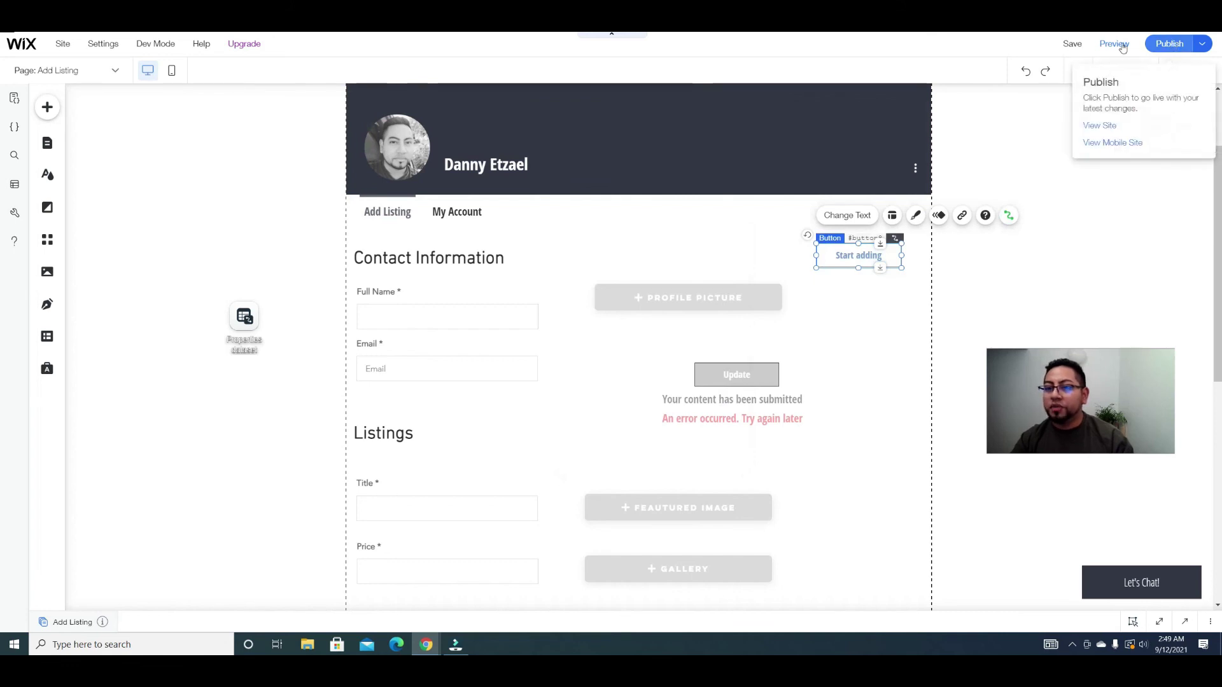
{"action": "left_click", "coordinate": [1115, 44]}
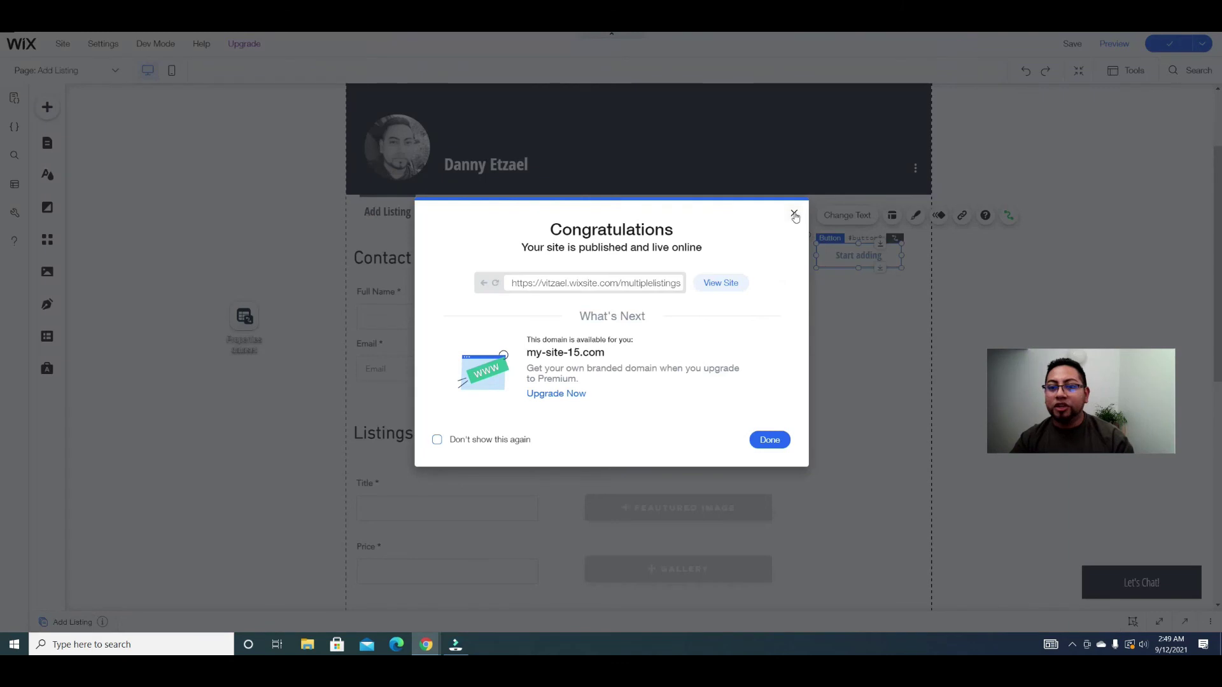
{"action": "left_click", "coordinate": [794, 215]}
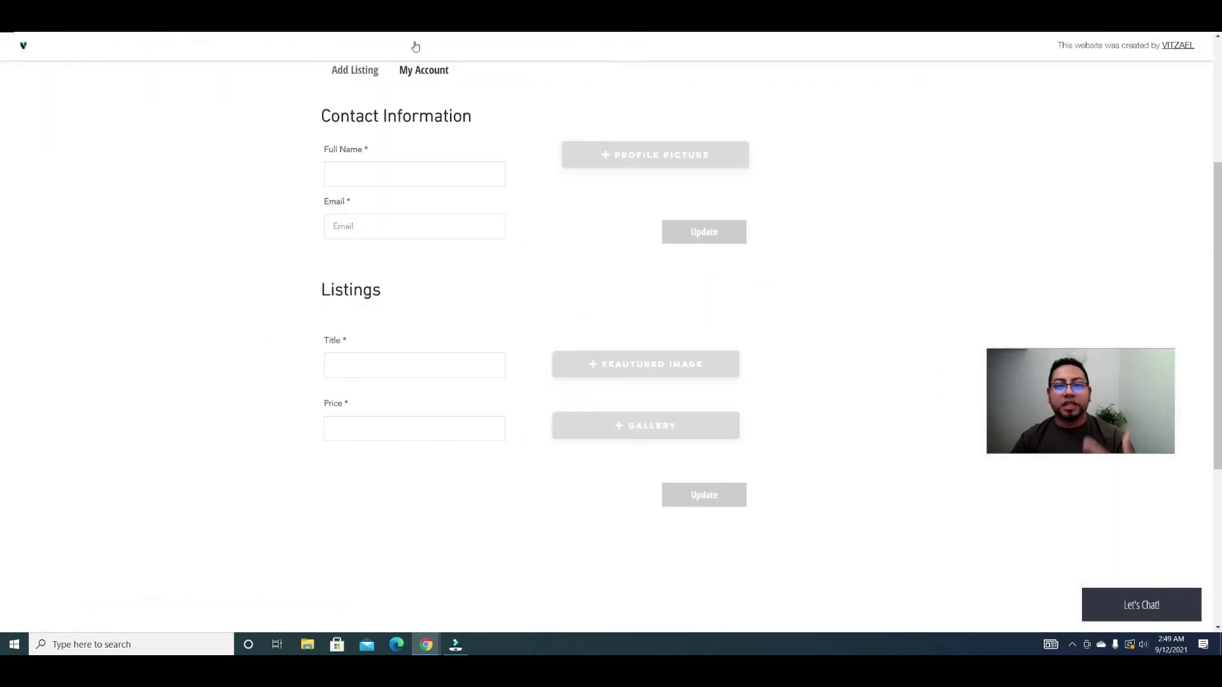
Step: Start a new listing, fill in full name and e-mail, and attach the portrait profile picture
{"action": "scroll", "coordinate": [390, 193], "scroll_direction": "up", "scroll_amount": 2}
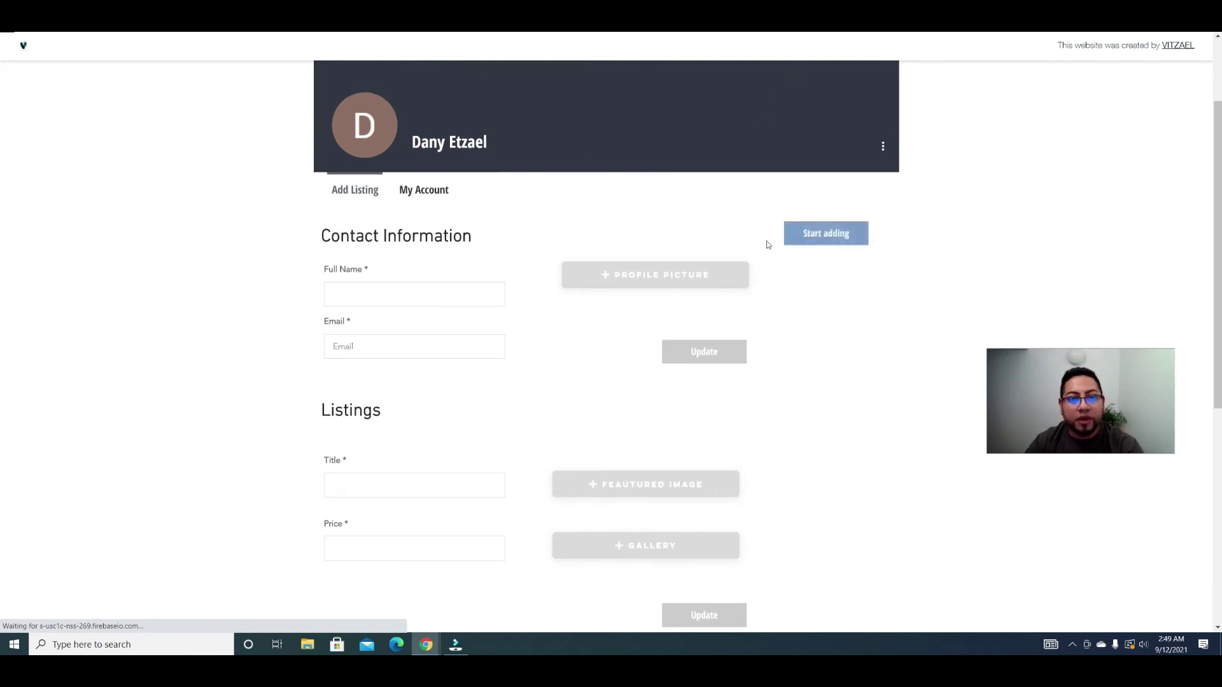
{"action": "left_click", "coordinate": [365, 292]}
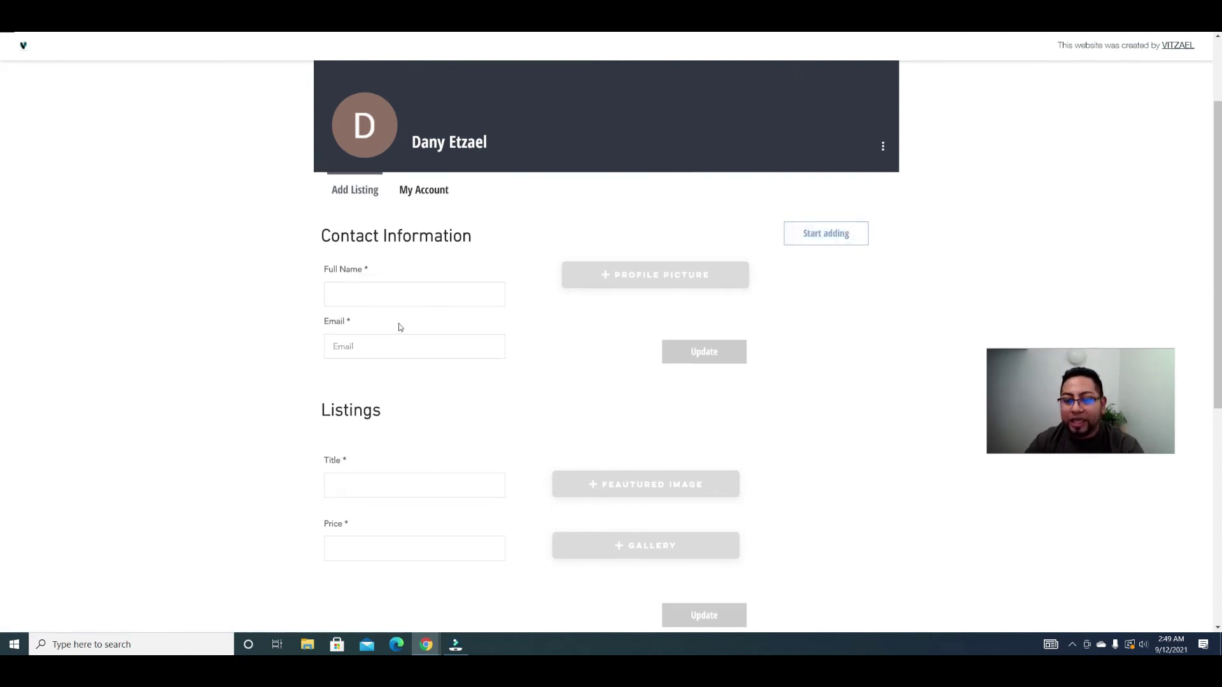
{"action": "left_click", "coordinate": [842, 244]}
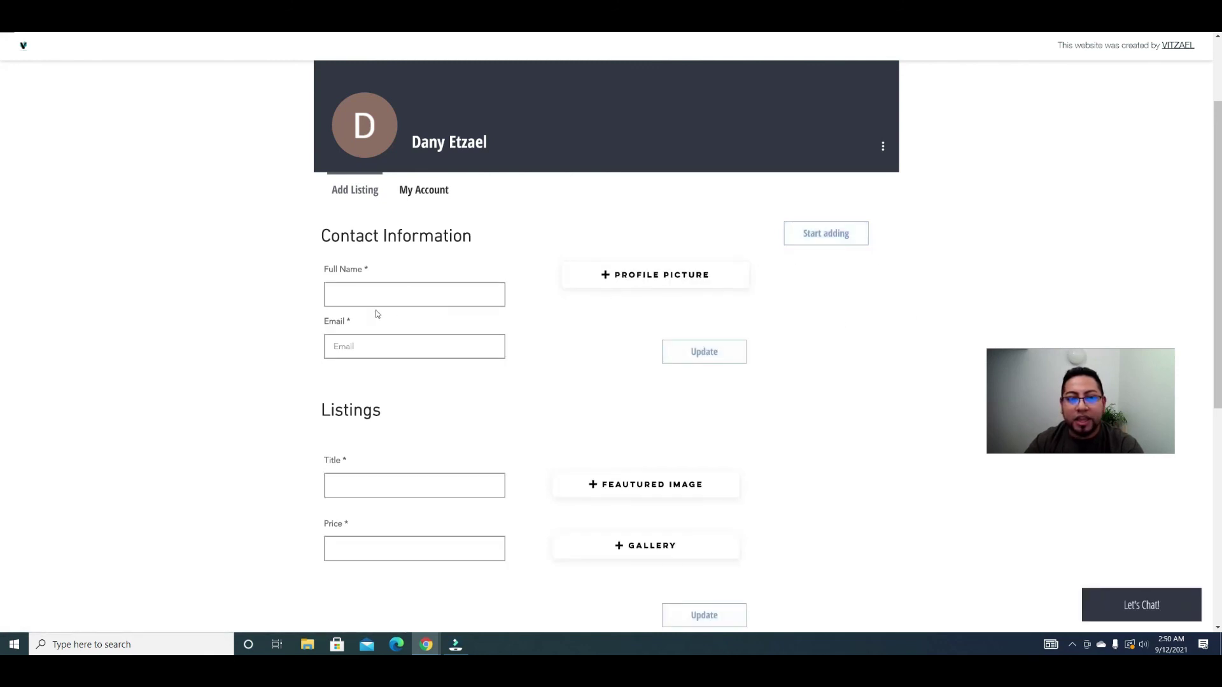
{"action": "left_click", "coordinate": [397, 297]}
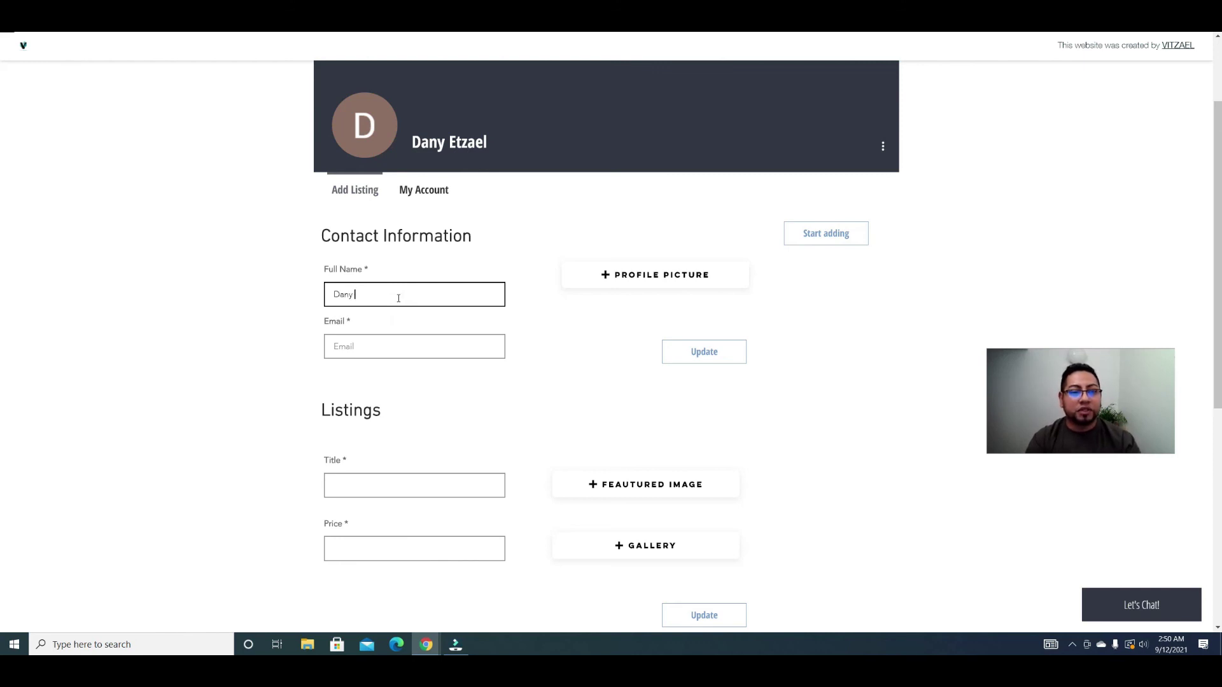
{"action": "left_click", "coordinate": [451, 347]}
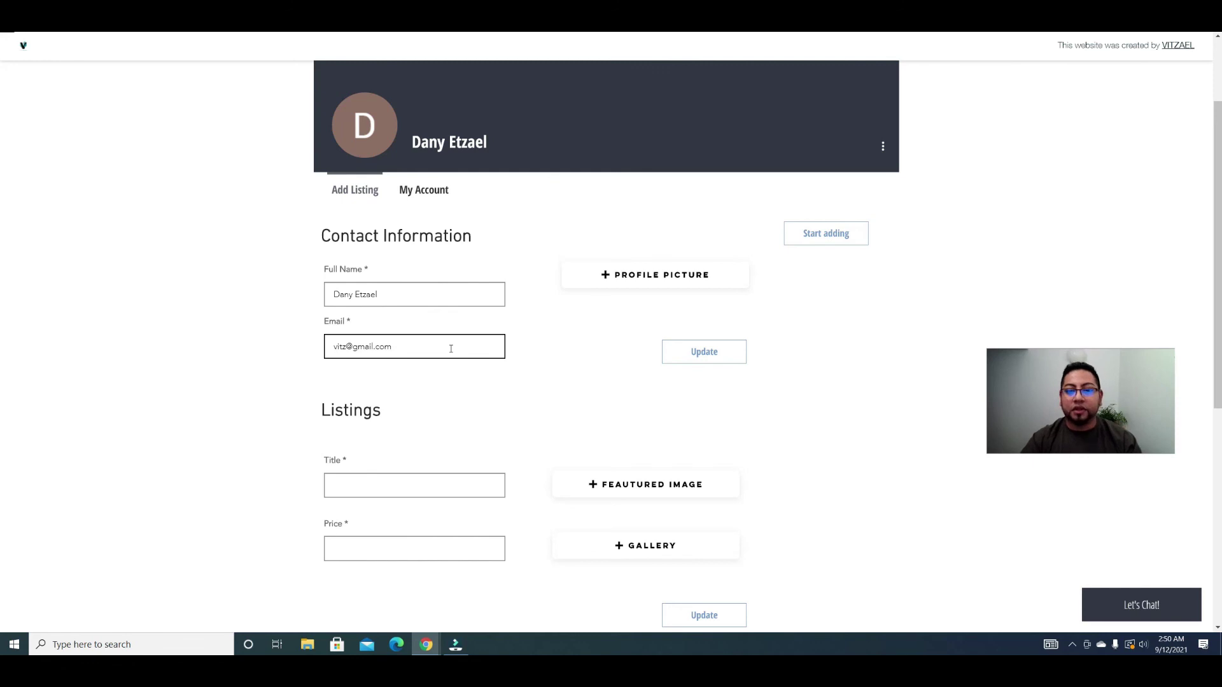
{"action": "left_click", "coordinate": [671, 274]}
{"action": "left_click", "coordinate": [615, 130]}
{"action": "left_click", "coordinate": [812, 353]}
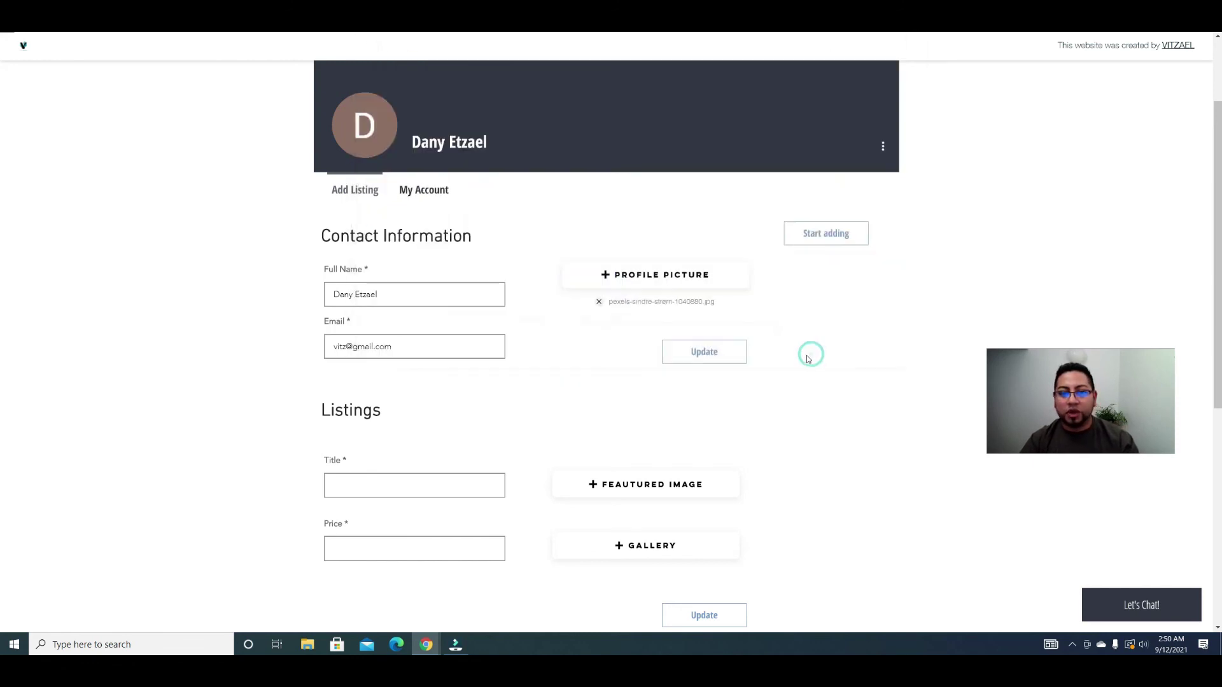
Step: Enter title 'Awesome property', price $500,000 and featured image pexels-expect-best-323780
{"action": "scroll", "coordinate": [639, 409], "scroll_direction": "down", "scroll_amount": 3}
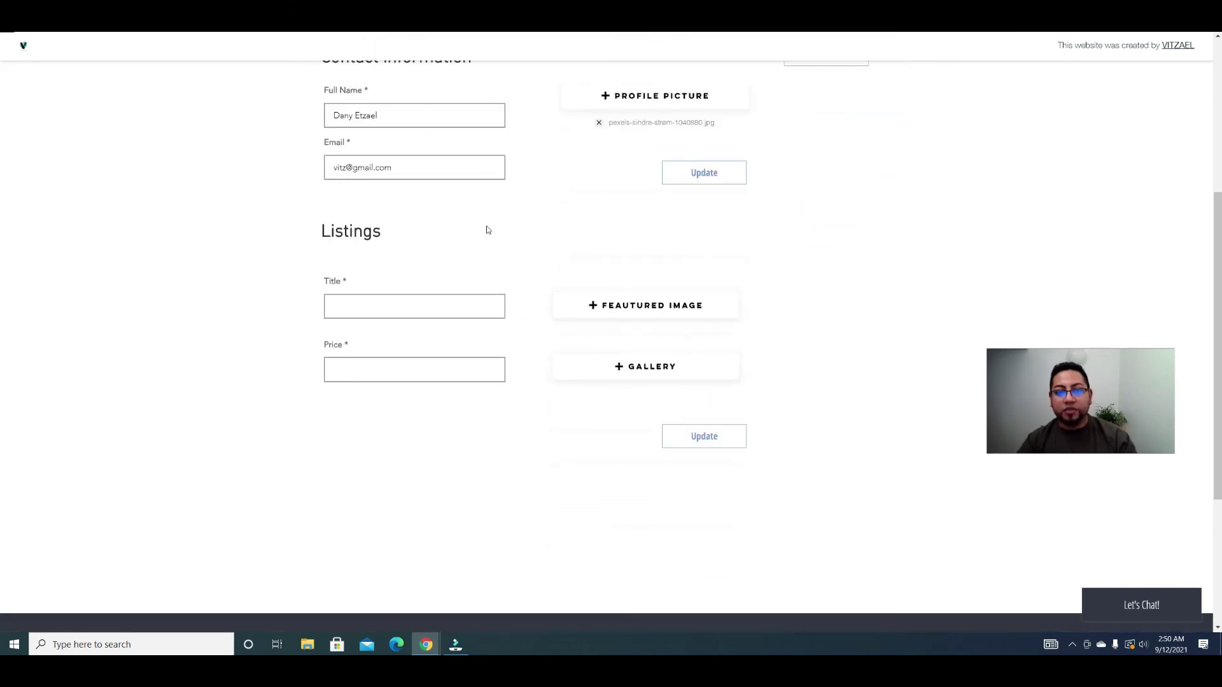
{"action": "left_click", "coordinate": [374, 311]}
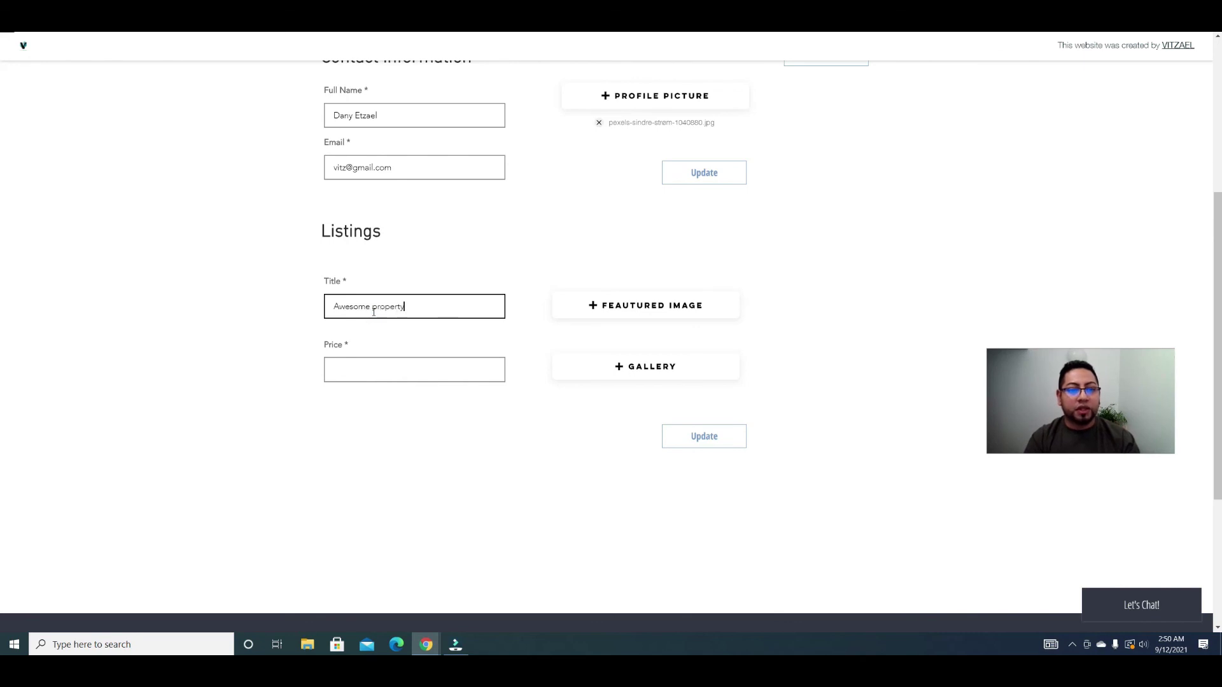
{"action": "left_click", "coordinate": [447, 359]}
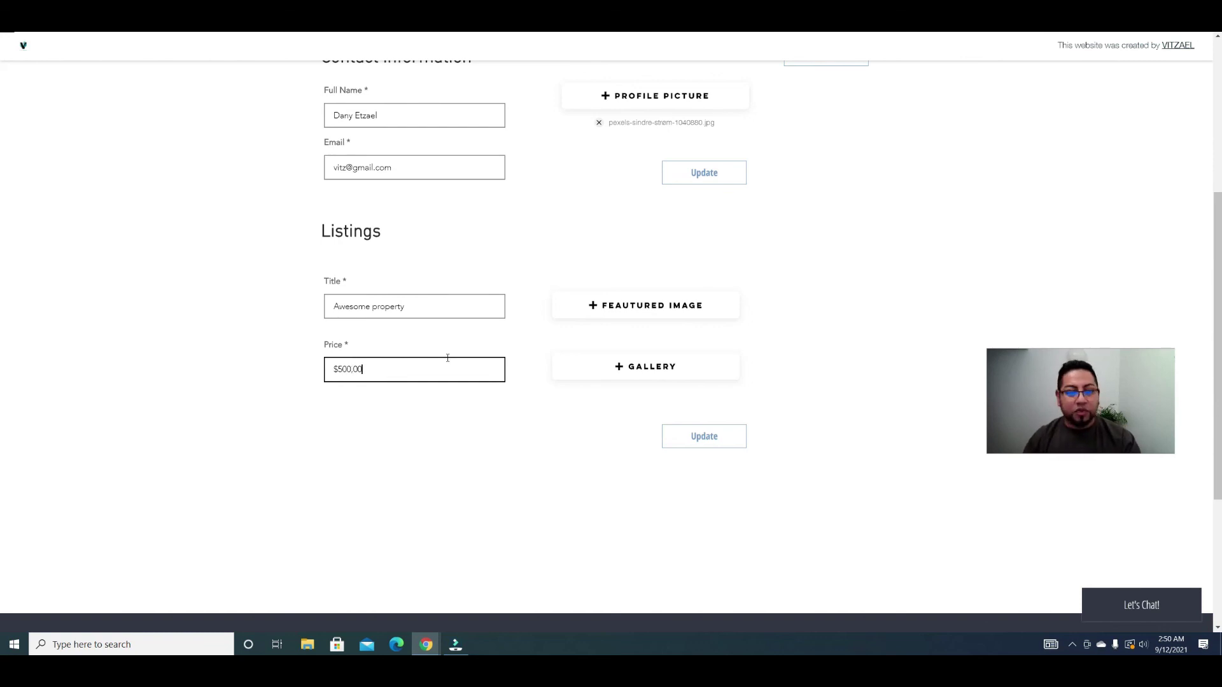
{"action": "left_click", "coordinate": [695, 308]}
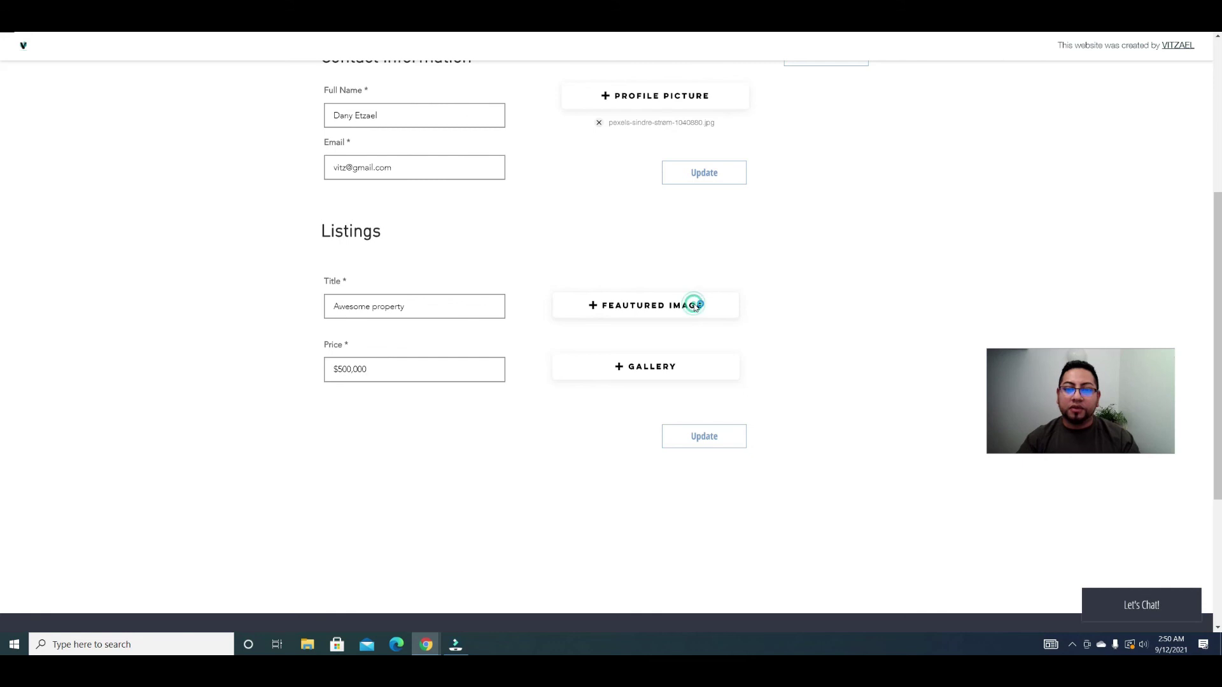
{"action": "left_click", "coordinate": [521, 136]}
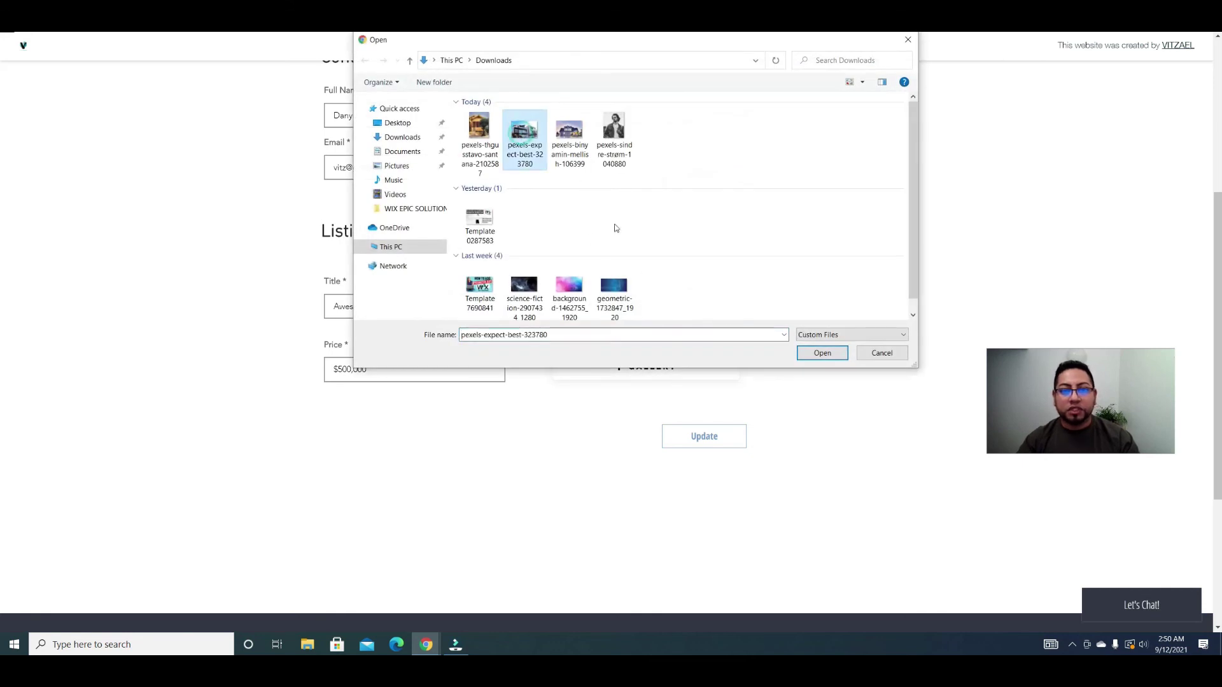
{"action": "left_click", "coordinate": [818, 352]}
Step: Attach three house photos to the gallery and submit the listing
{"action": "left_click", "coordinate": [700, 366]}
{"action": "left_click_drag", "start_coordinate": [447, 180], "coordinate": [590, 127]}
{"action": "left_click", "coordinate": [822, 352]}
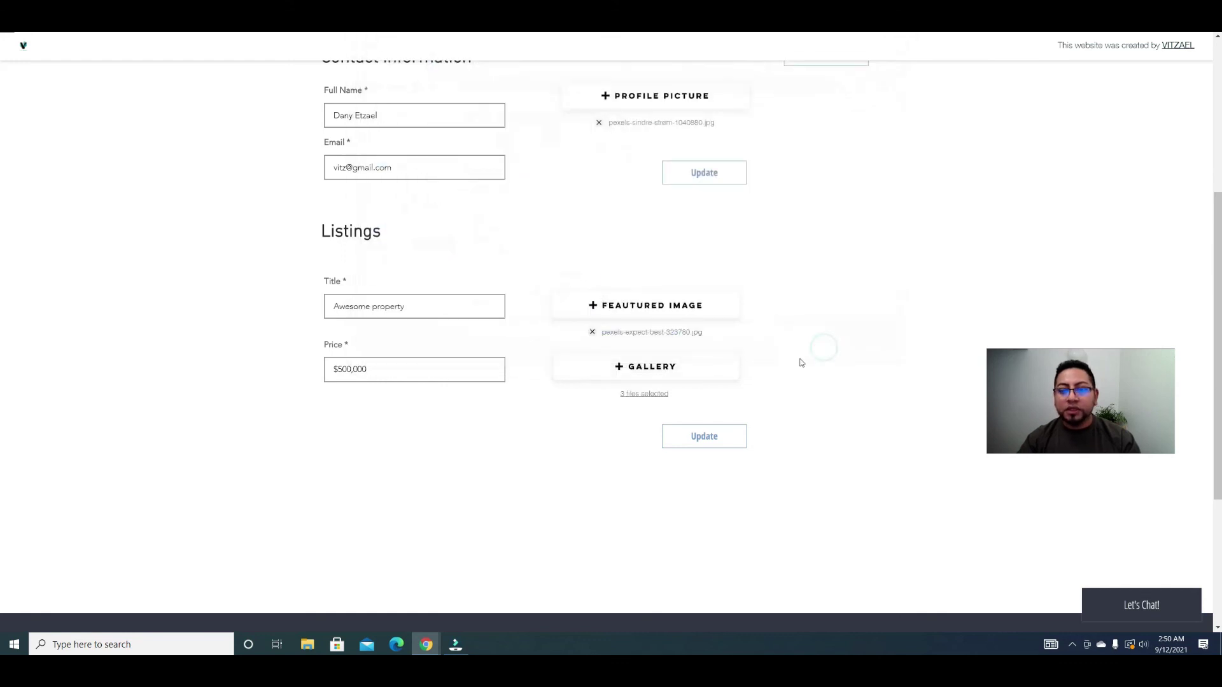
{"action": "left_click", "coordinate": [726, 445]}
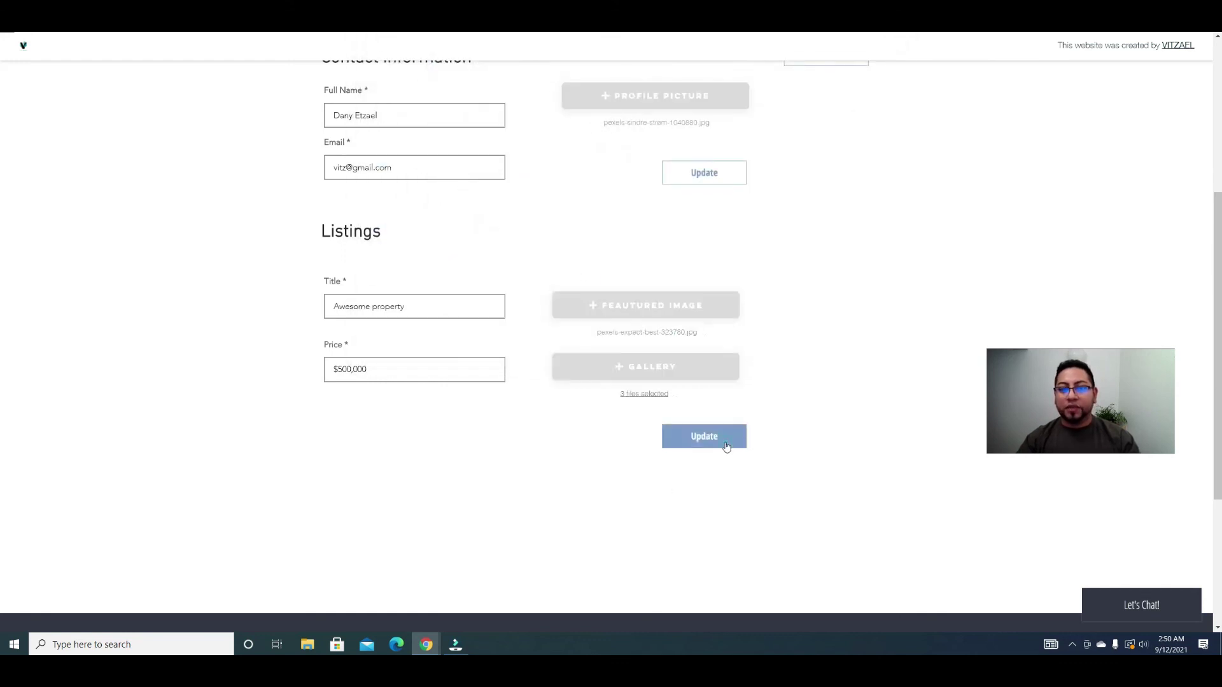
{"action": "scroll", "coordinate": [727, 445], "scroll_direction": "up", "scroll_amount": 2}
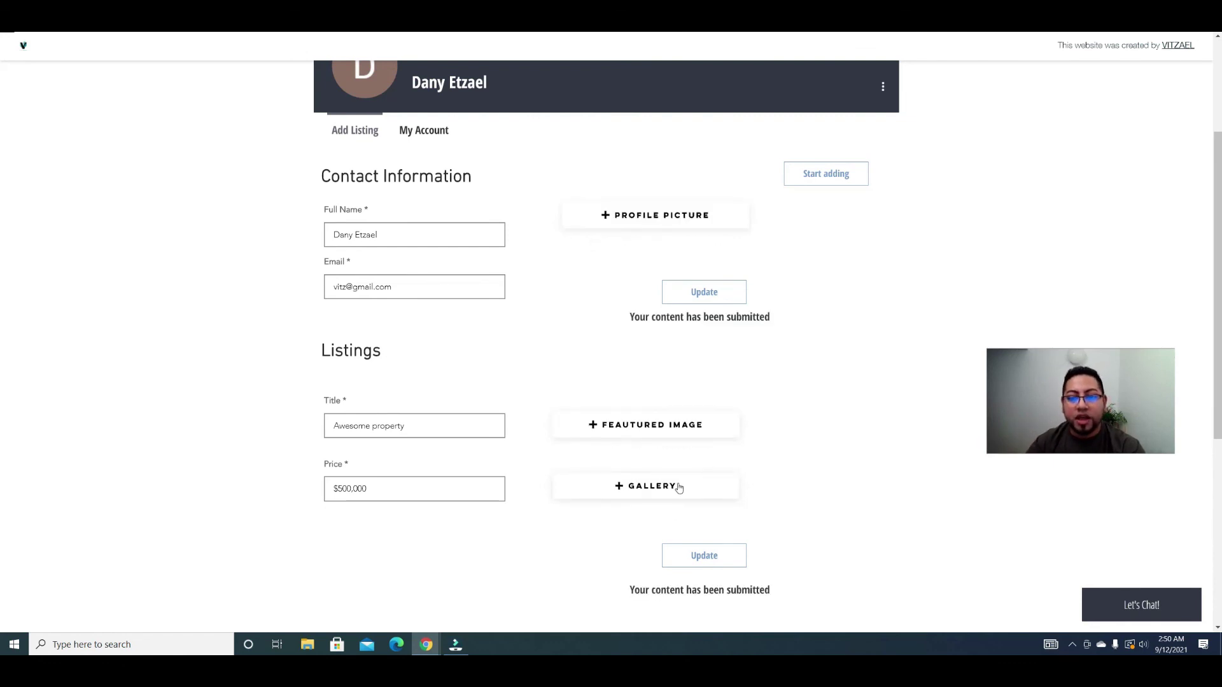
{"action": "scroll", "coordinate": [678, 487], "scroll_direction": "down", "scroll_amount": 3}
{"action": "scroll", "coordinate": [677, 477], "scroll_direction": "up", "scroll_amount": 6}
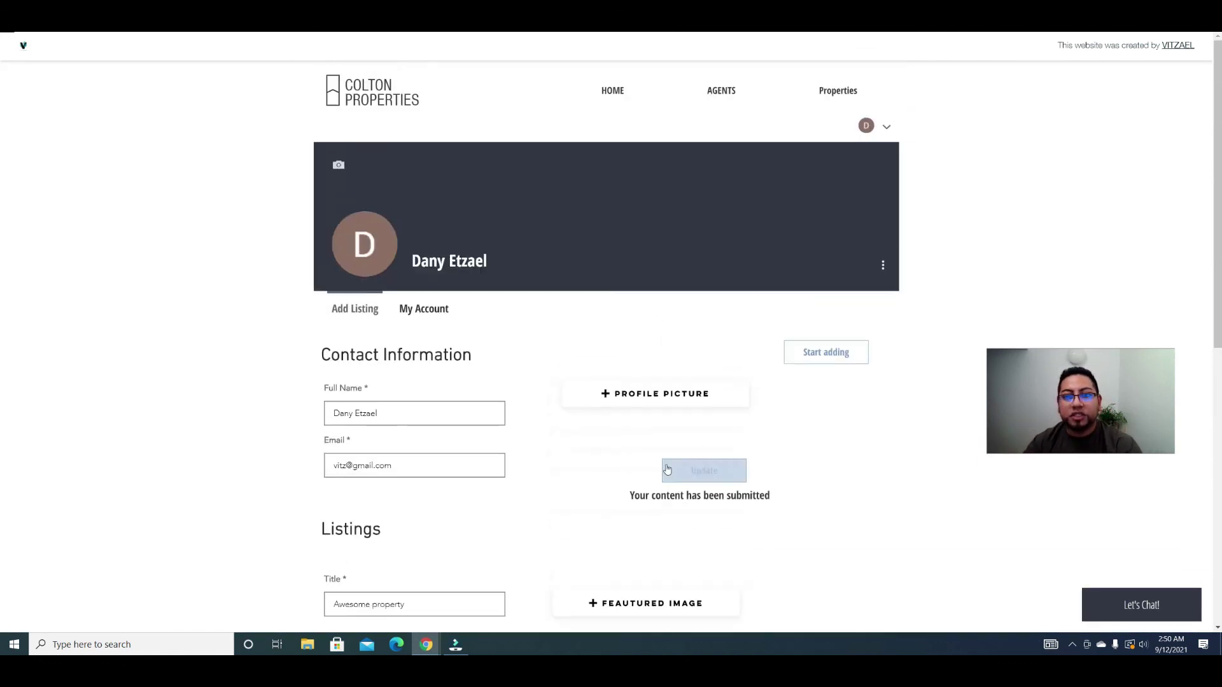
Step: Open the realtor's Property Listings showing Awesome property at $500,000, then log out
{"action": "left_click", "coordinate": [615, 94]}
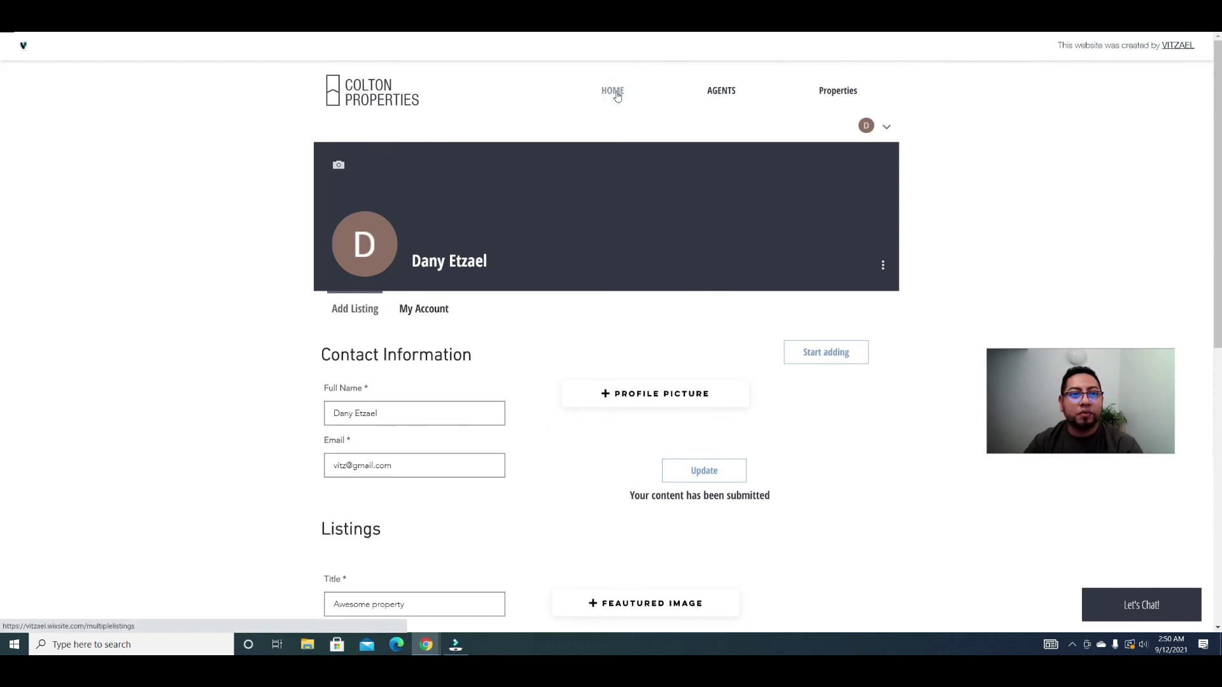
{"action": "scroll", "coordinate": [637, 360], "scroll_direction": "down", "scroll_amount": 5}
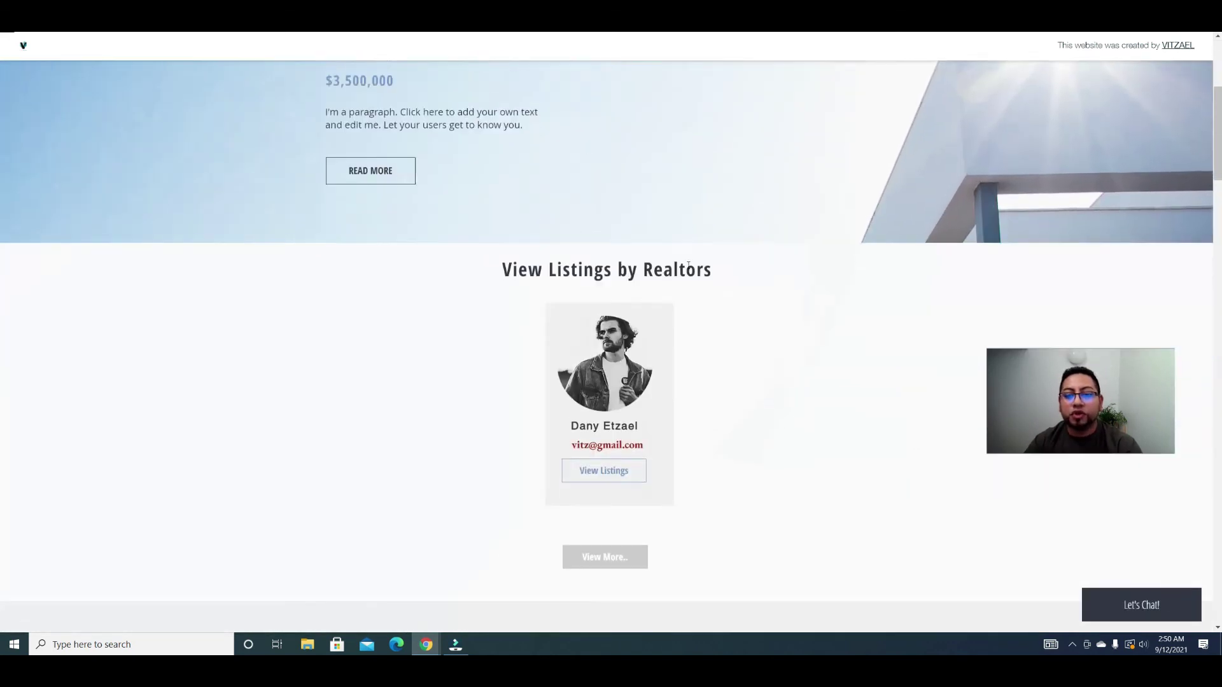
{"action": "scroll", "coordinate": [647, 428], "scroll_direction": "down", "scroll_amount": 3}
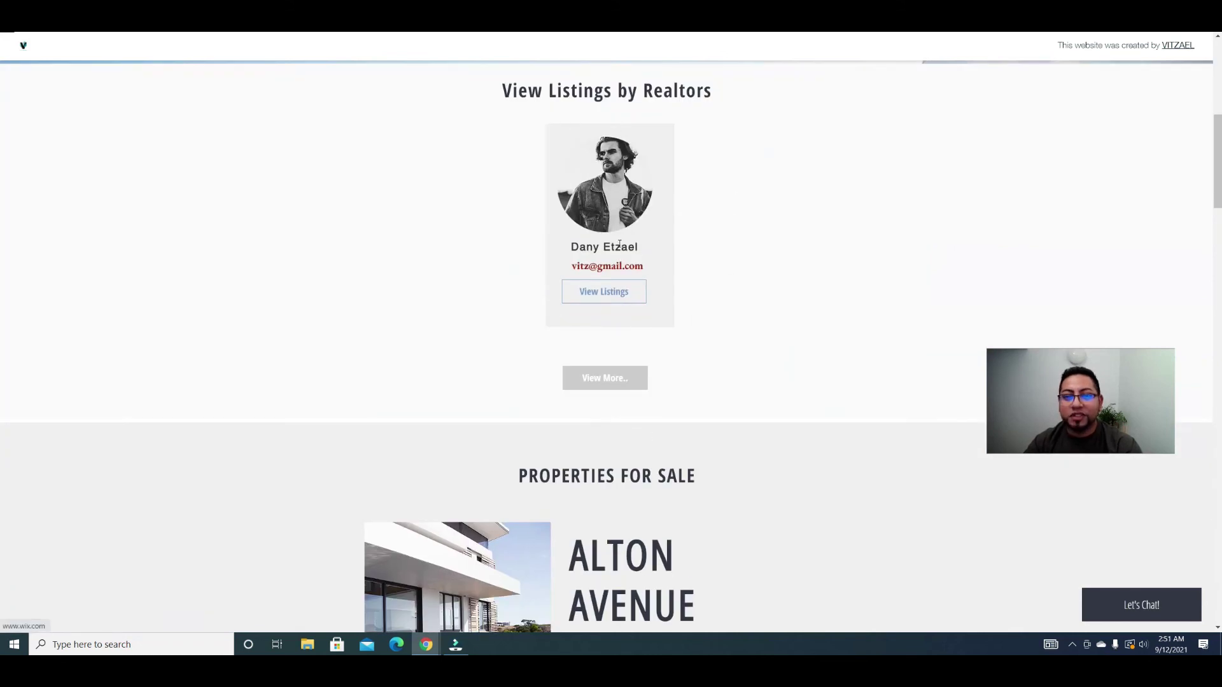
{"action": "left_click", "coordinate": [605, 294]}
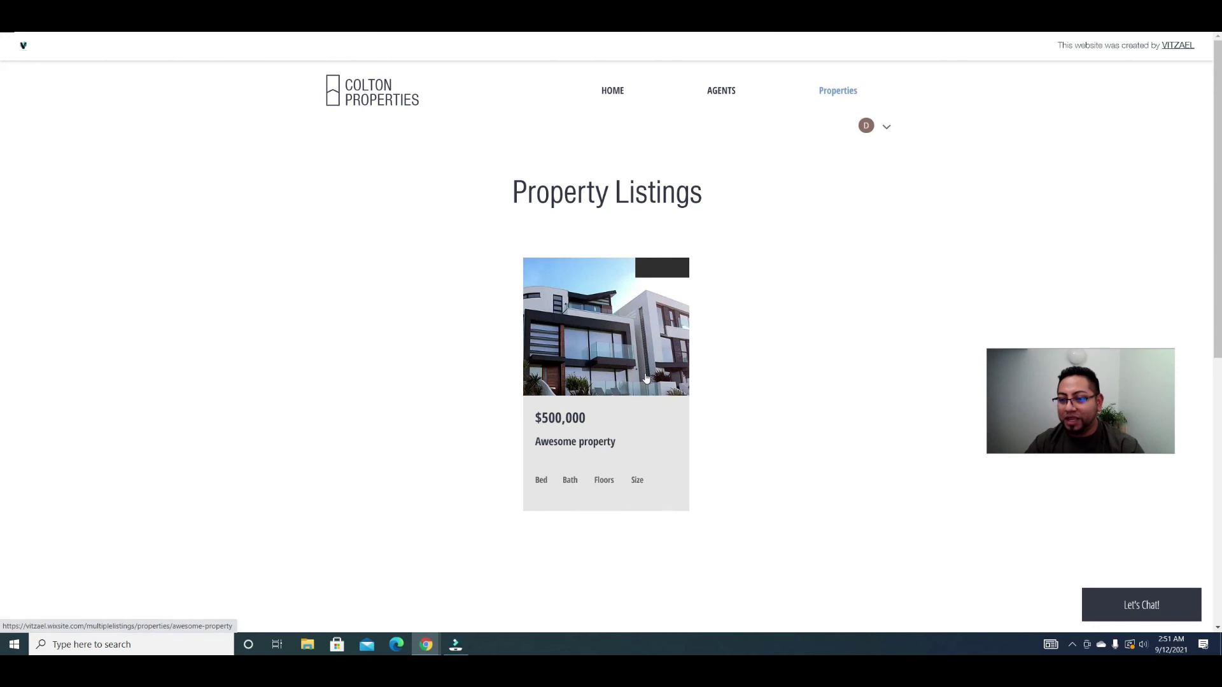
{"action": "left_click", "coordinate": [886, 126]}
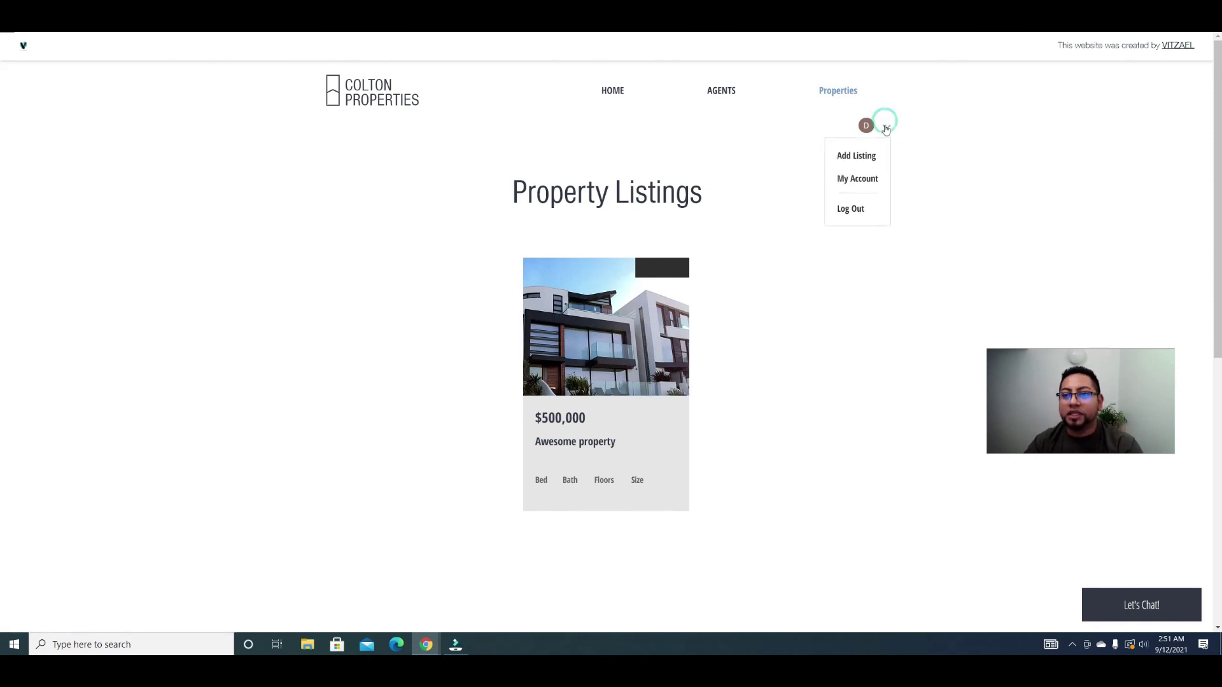
{"action": "left_click", "coordinate": [860, 209]}
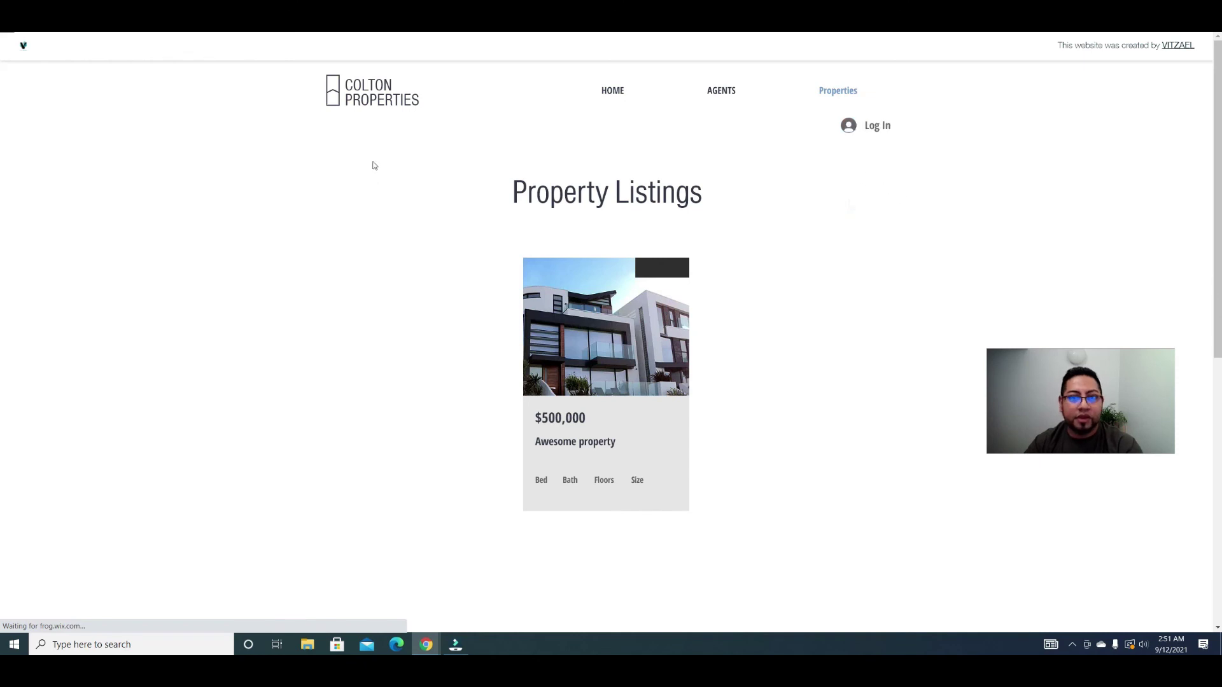
Step: Reopen the Property Listings page address in a new private browser window
{"action": "right_click", "coordinate": [186, 25]}
{"action": "left_click", "coordinate": [239, 81]}
{"action": "left_click", "coordinate": [1209, 20]}
{"action": "left_click", "coordinate": [1155, 47]}
{"action": "key", "text": "ctrl+v"}
{"action": "key", "text": "Return"}
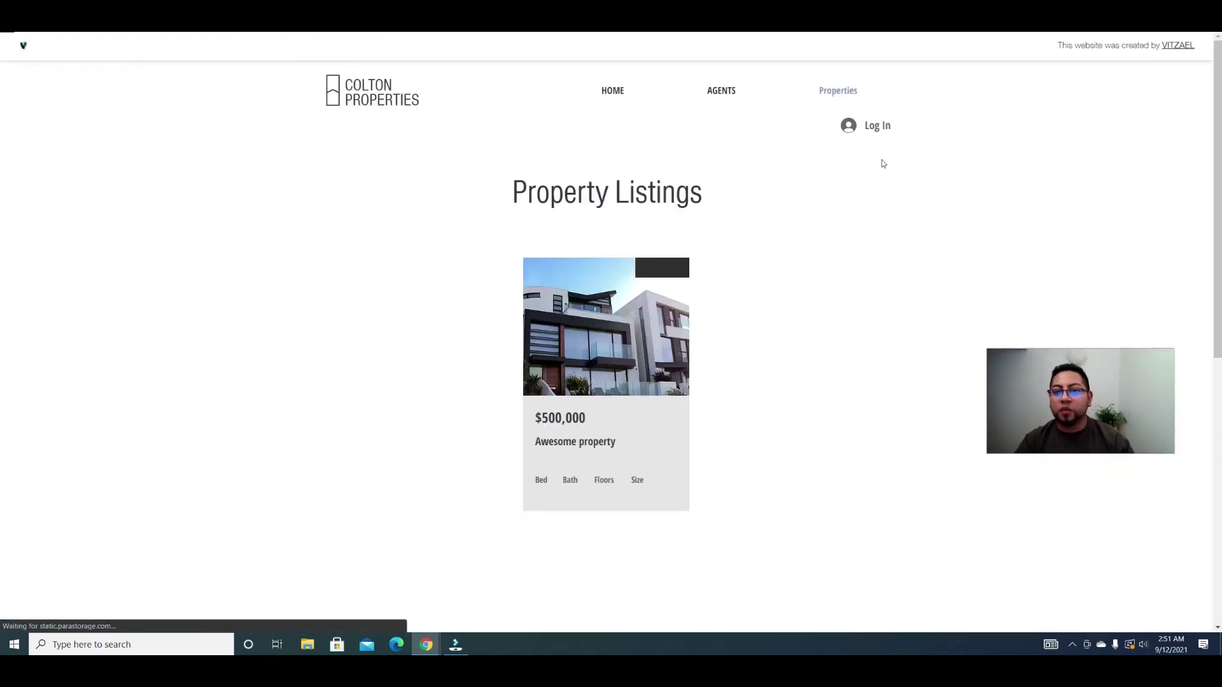
Step: Log in as a member with Google, entering the account e-mail and password
{"action": "left_click", "coordinate": [612, 93]}
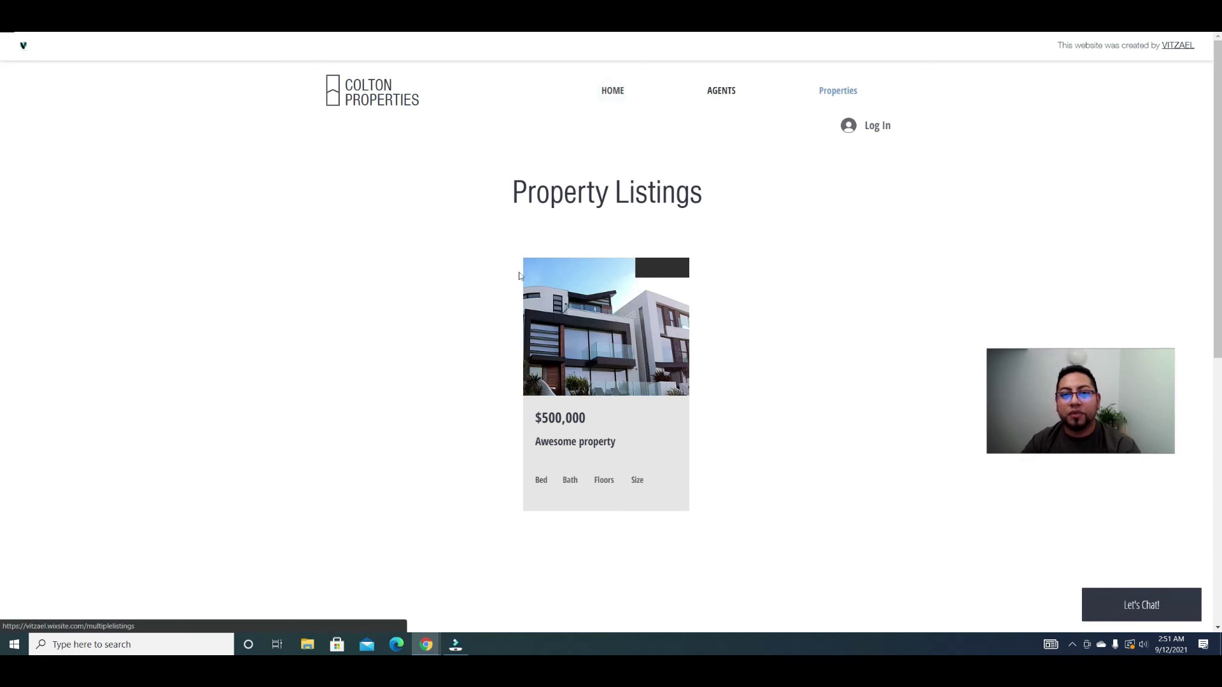
{"action": "scroll", "coordinate": [661, 369], "scroll_direction": "down", "scroll_amount": 8}
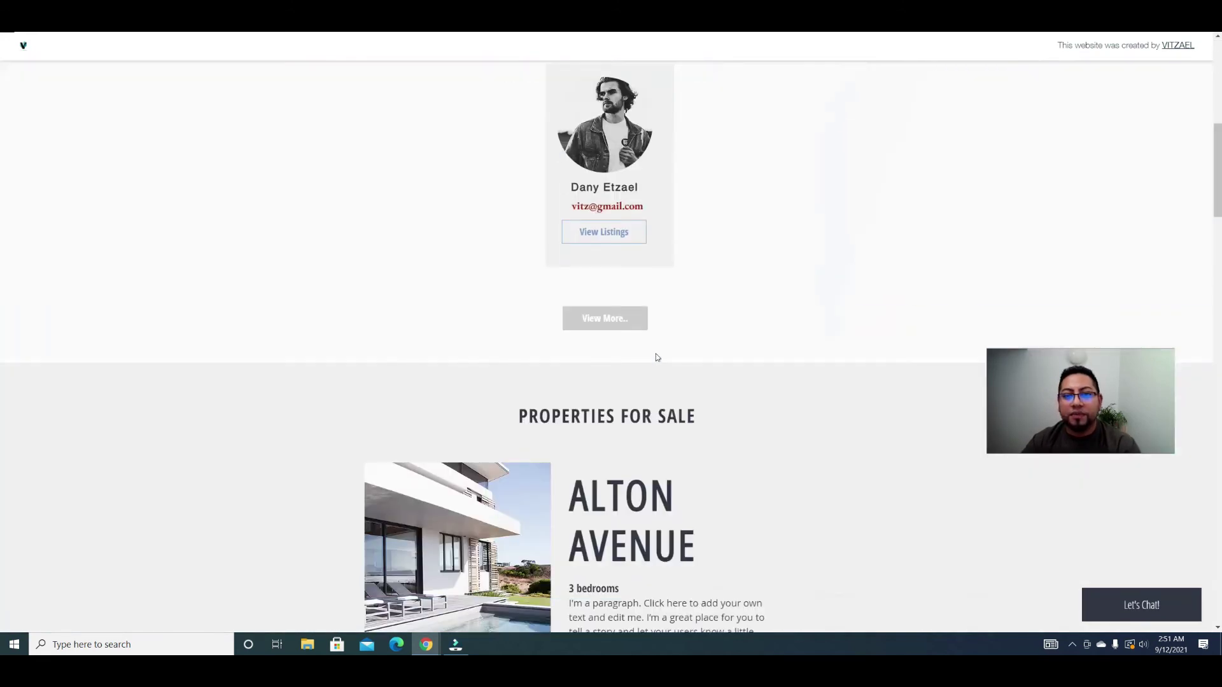
{"action": "scroll", "coordinate": [657, 358], "scroll_direction": "up", "scroll_amount": 7}
{"action": "scroll", "coordinate": [690, 396], "scroll_direction": "up", "scroll_amount": 1}
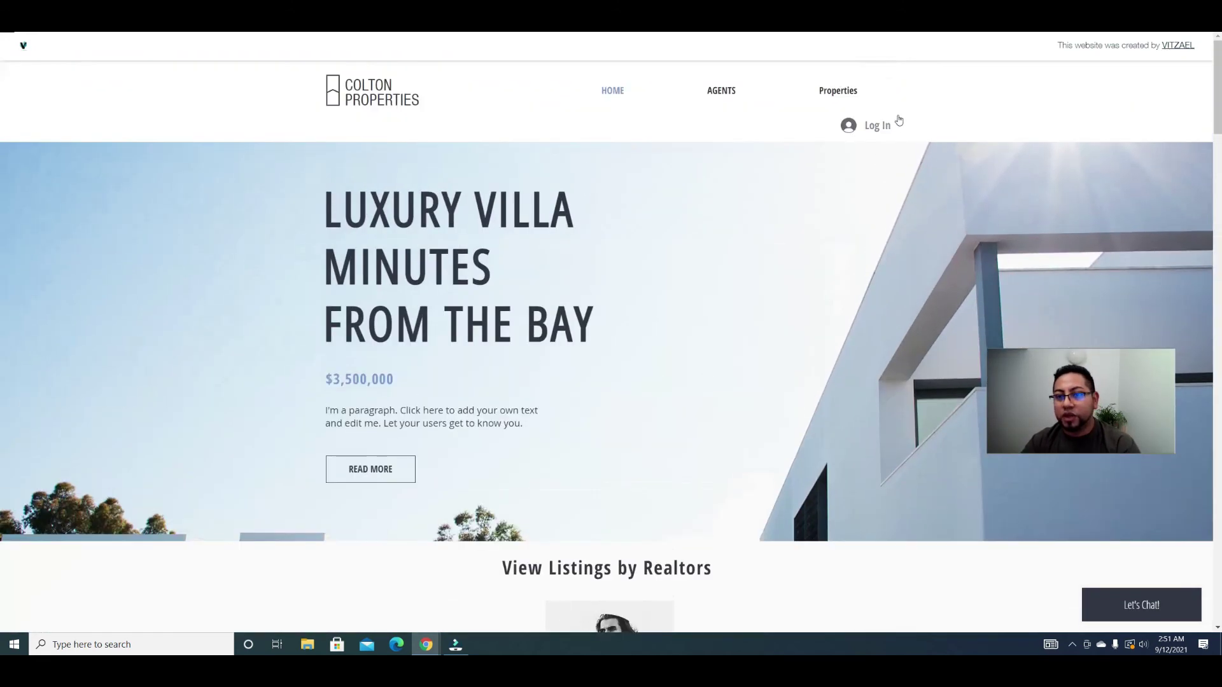
{"action": "left_click", "coordinate": [880, 124]}
{"action": "left_click", "coordinate": [633, 332]}
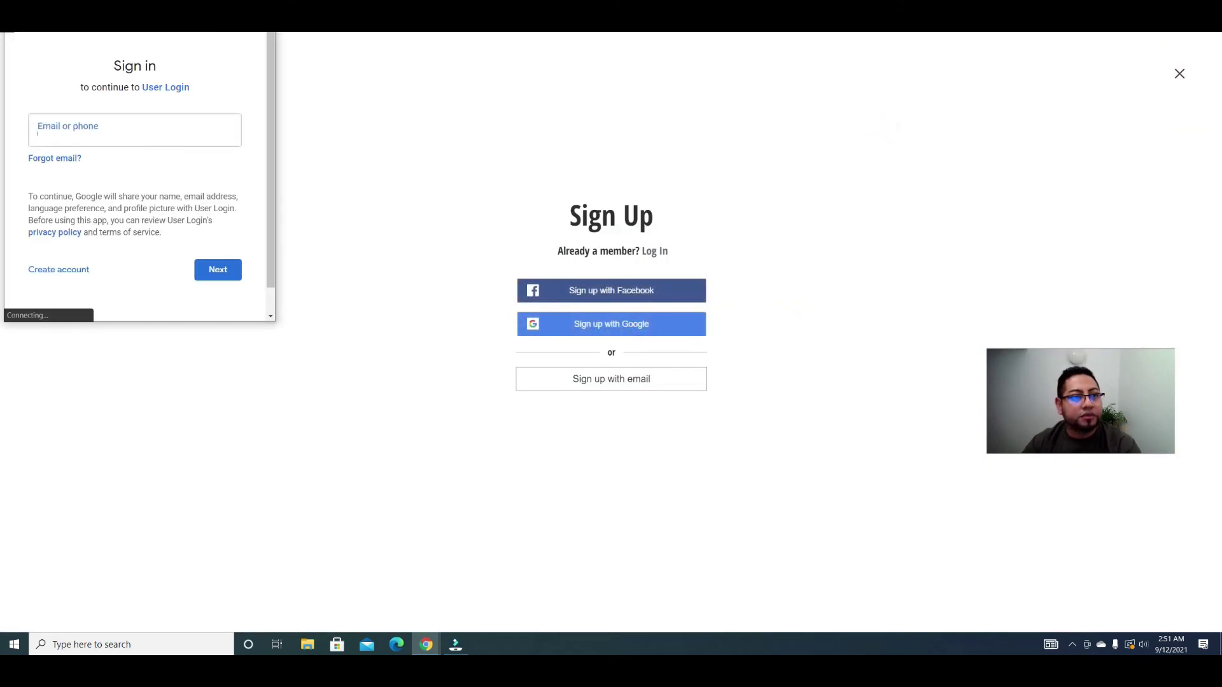
{"action": "left_click_drag", "start_coordinate": [148, 32], "coordinate": [452, 49]}
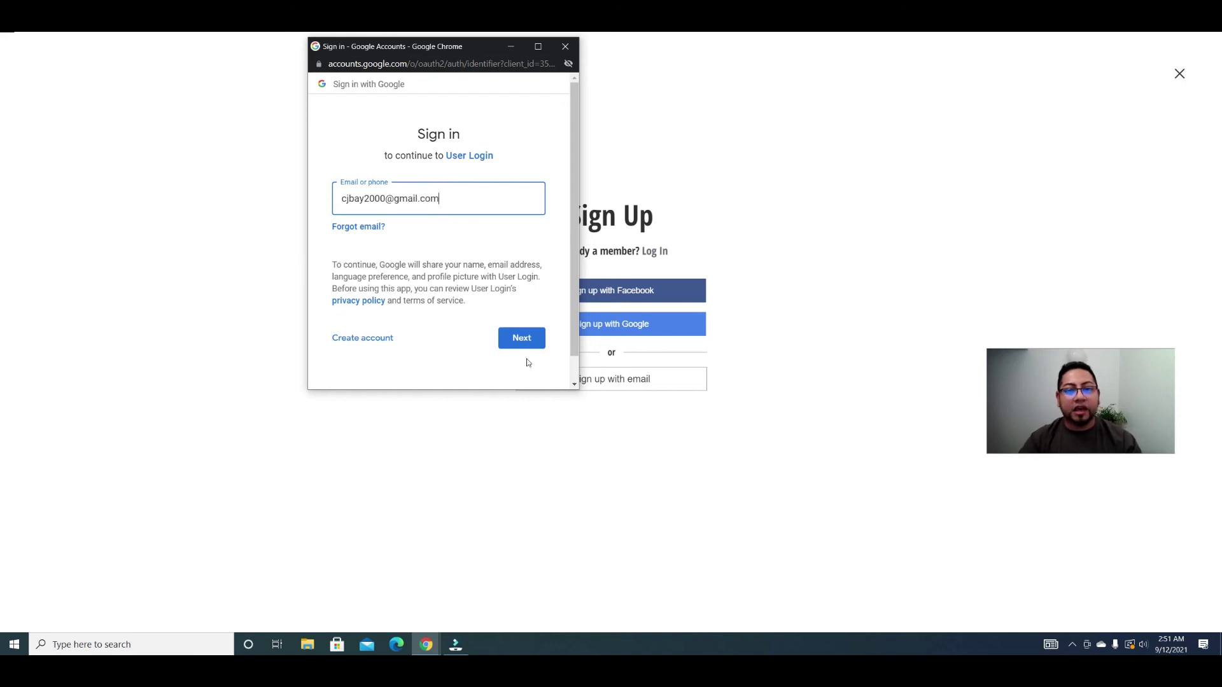
{"action": "left_click", "coordinate": [527, 339]}
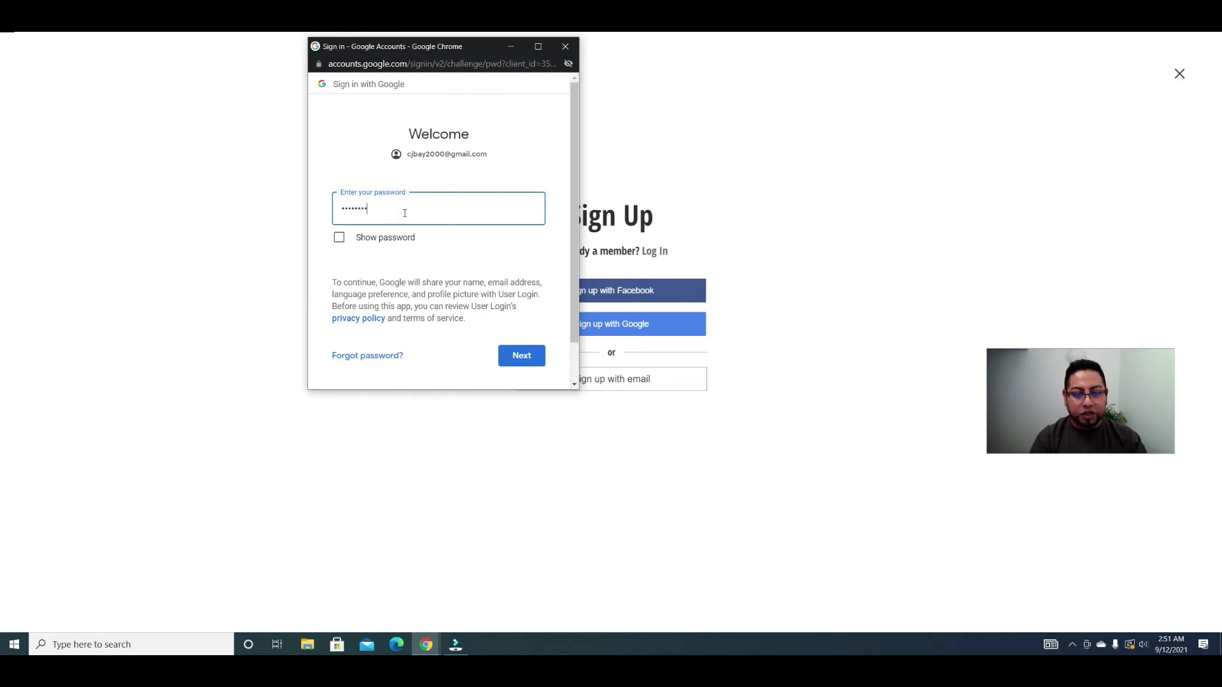
{"action": "left_click", "coordinate": [527, 362]}
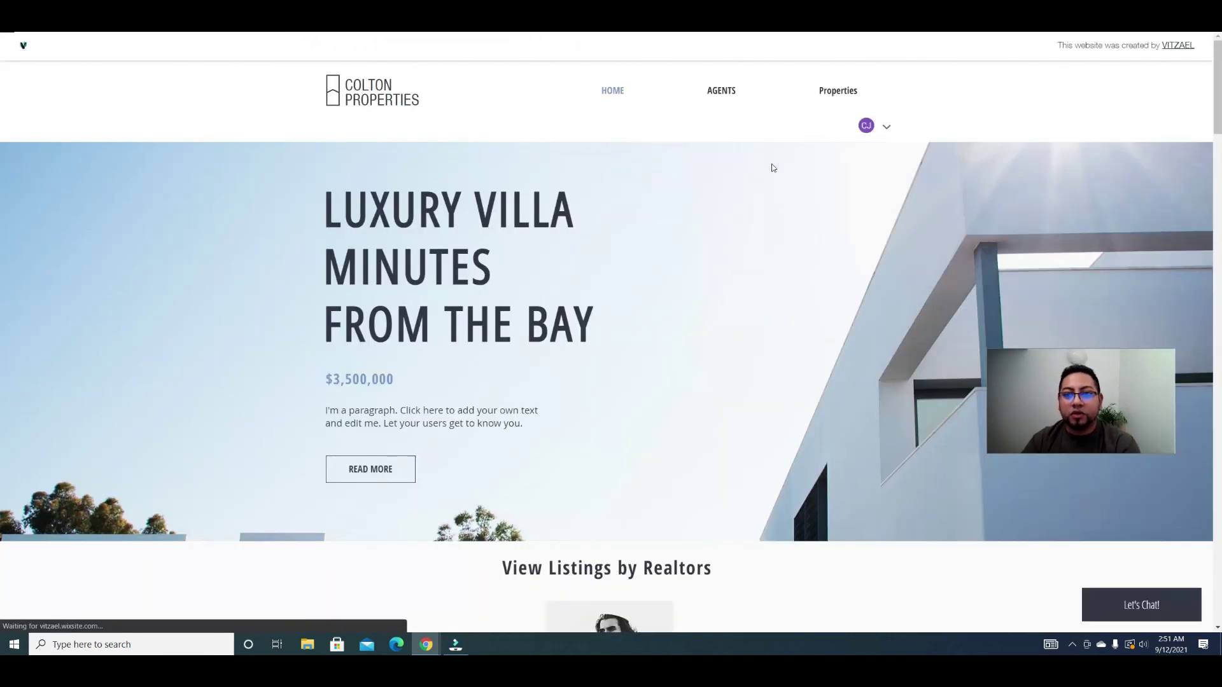
Step: Go to Add Listing, start a new listing and enter the member's full name and e-mail
{"action": "left_click", "coordinate": [886, 126]}
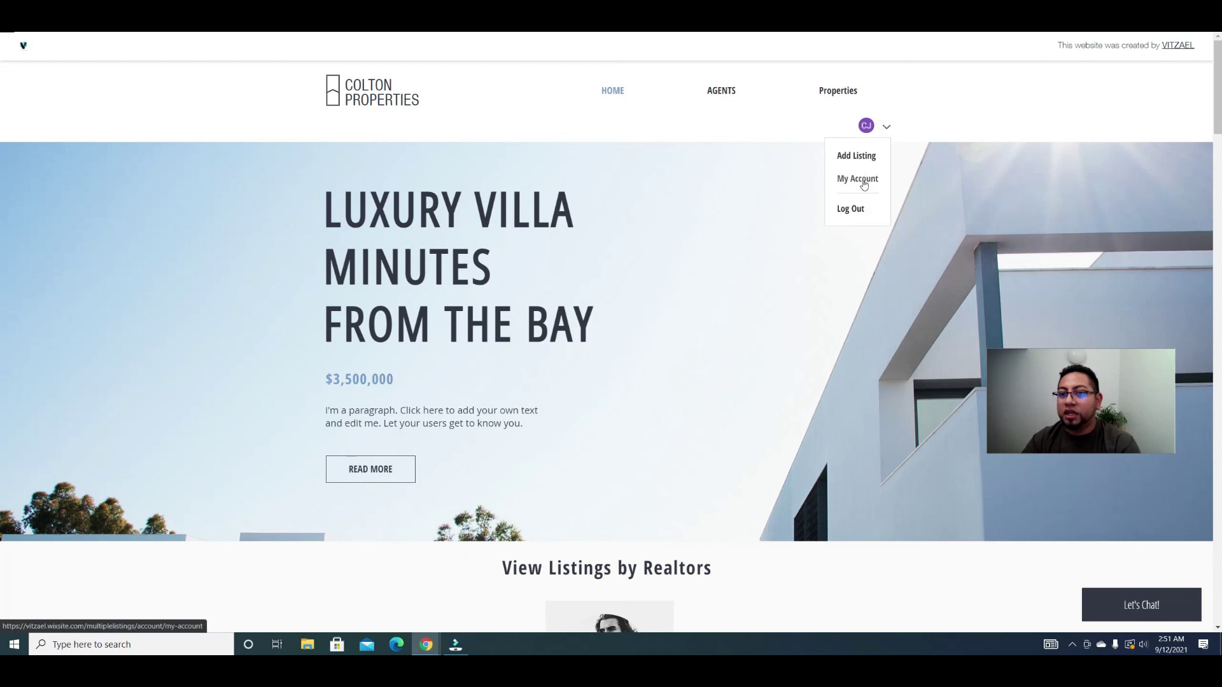
{"action": "left_click", "coordinate": [864, 156]}
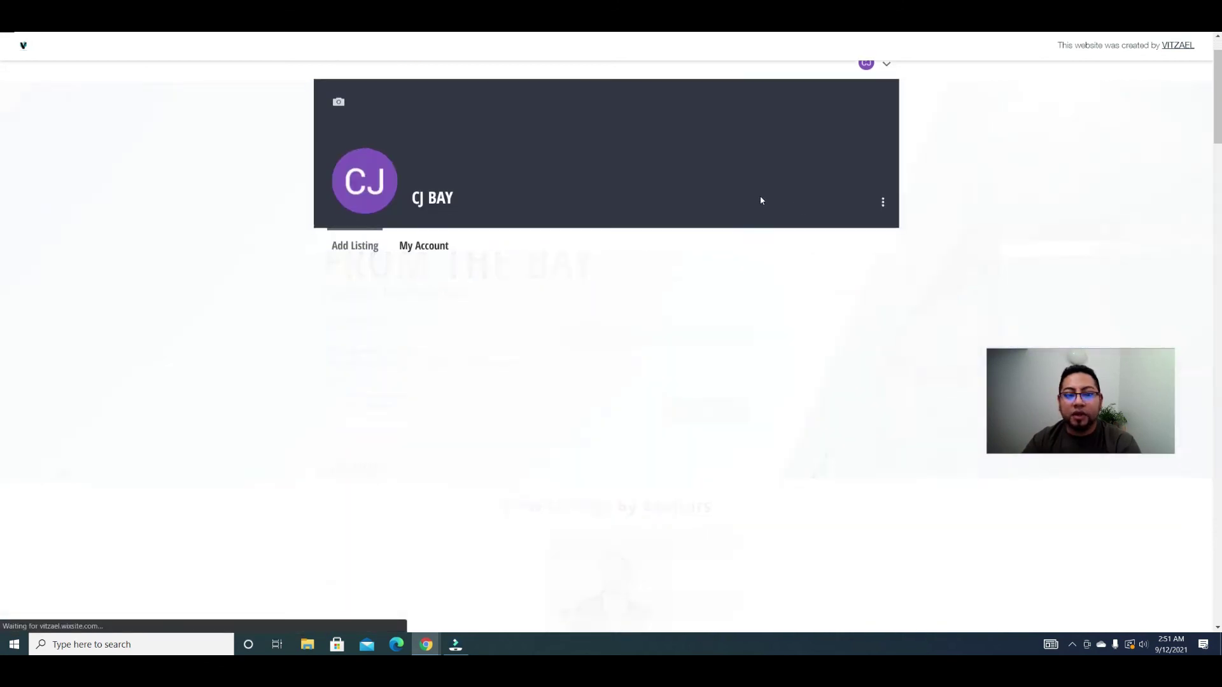
{"action": "scroll", "coordinate": [350, 358], "scroll_direction": "down", "scroll_amount": 4}
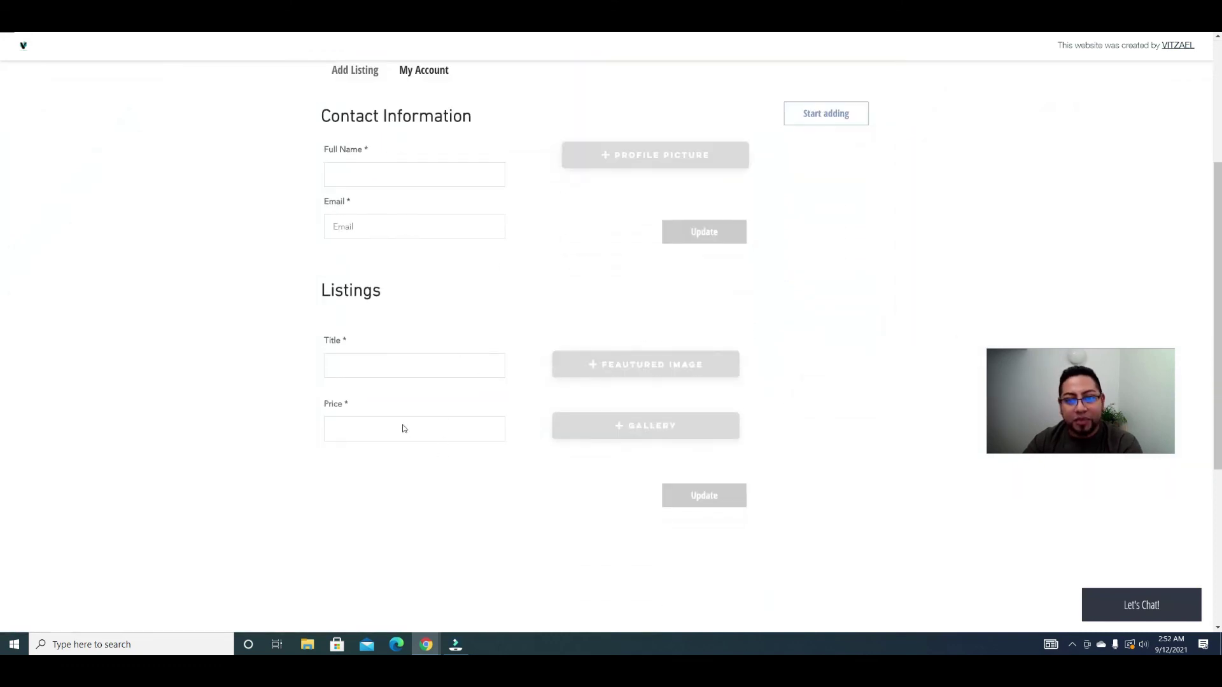
{"action": "scroll", "coordinate": [670, 451], "scroll_direction": "up", "scroll_amount": 2}
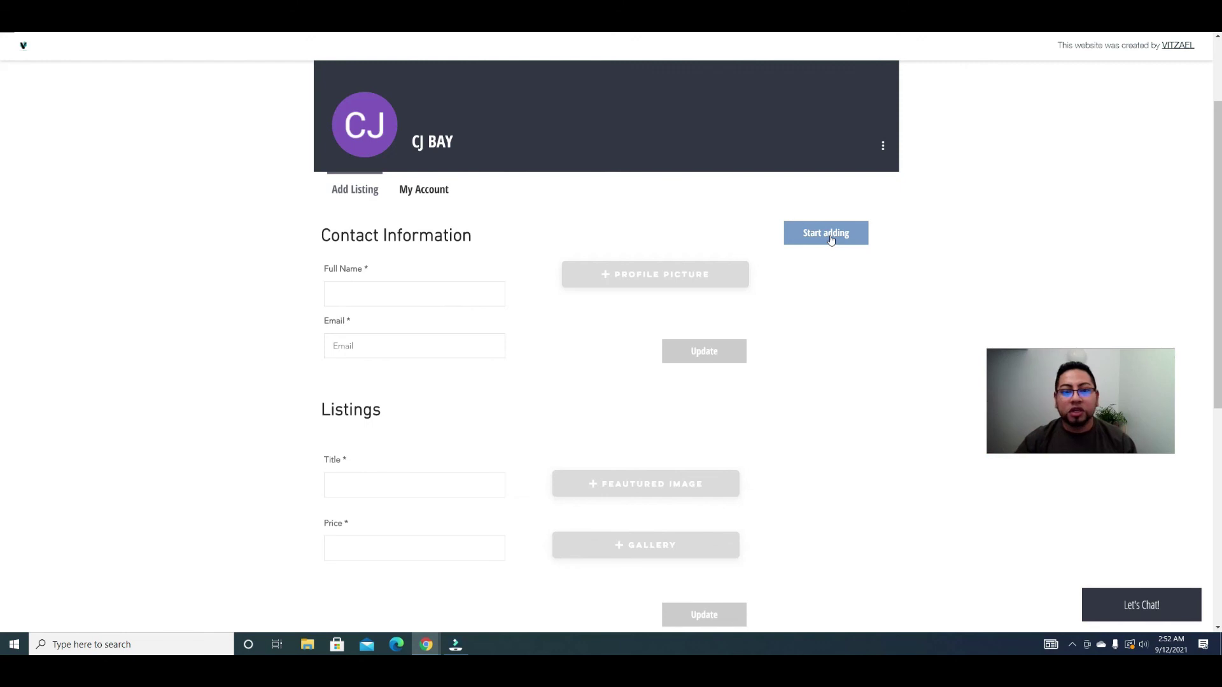
{"action": "left_click", "coordinate": [830, 239]}
{"action": "left_click", "coordinate": [407, 293]}
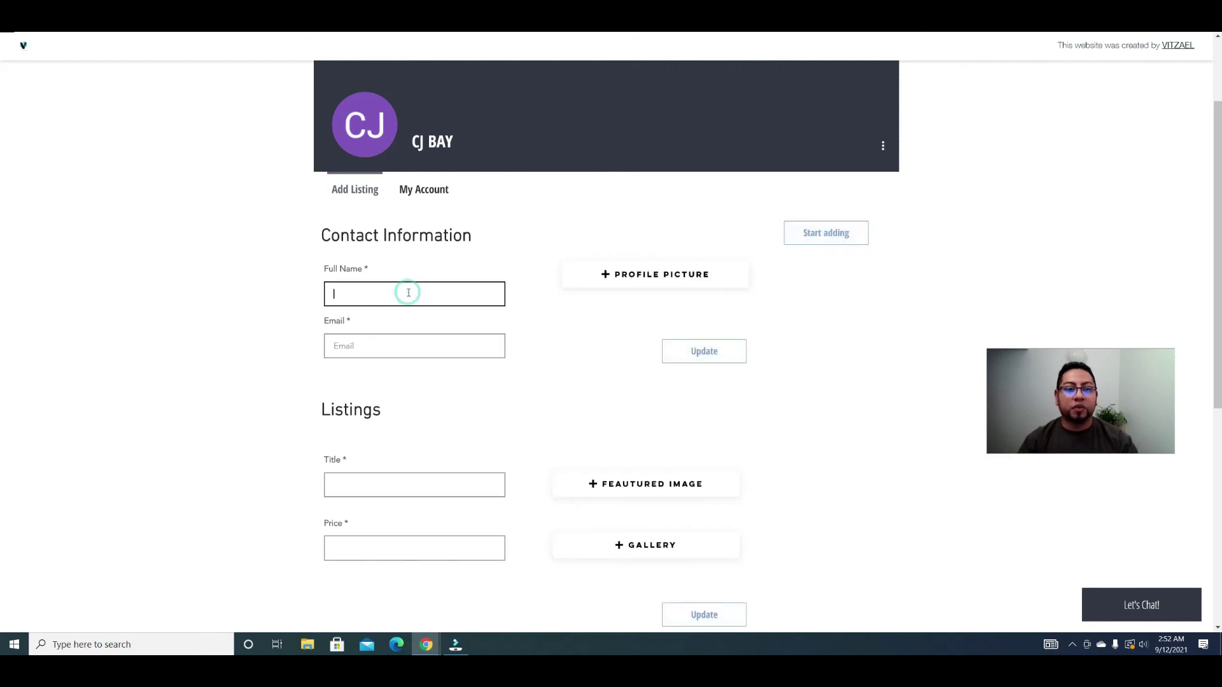
{"action": "key", "text": "Tab"}
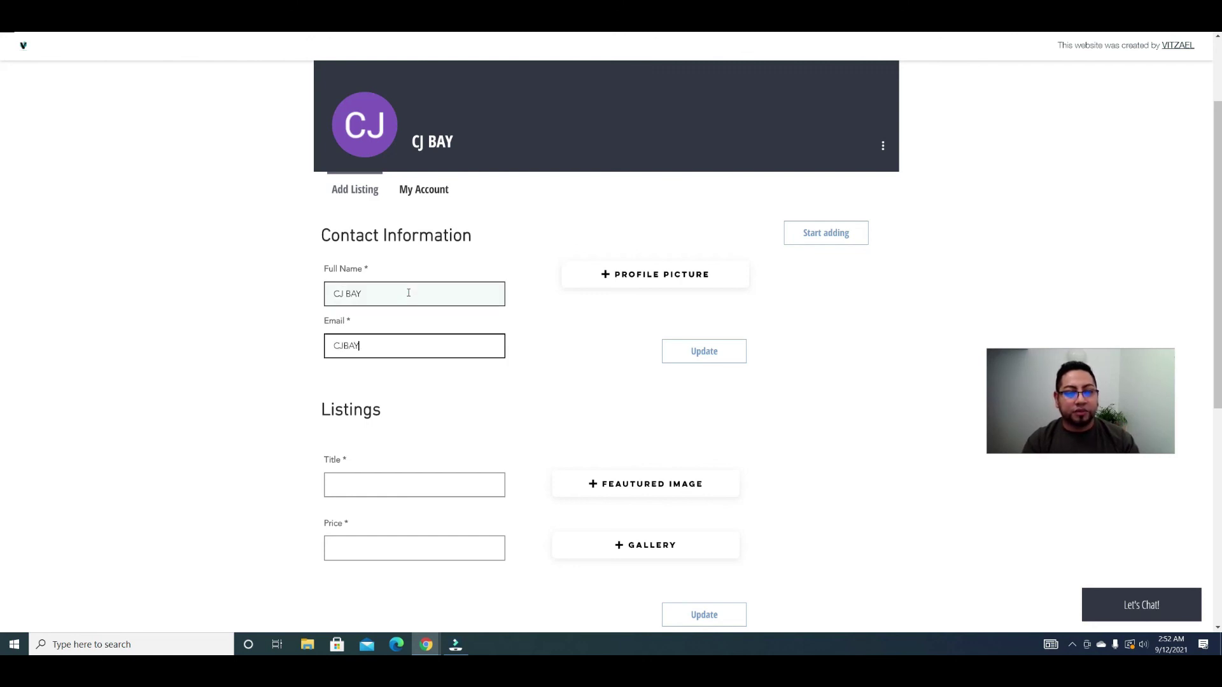
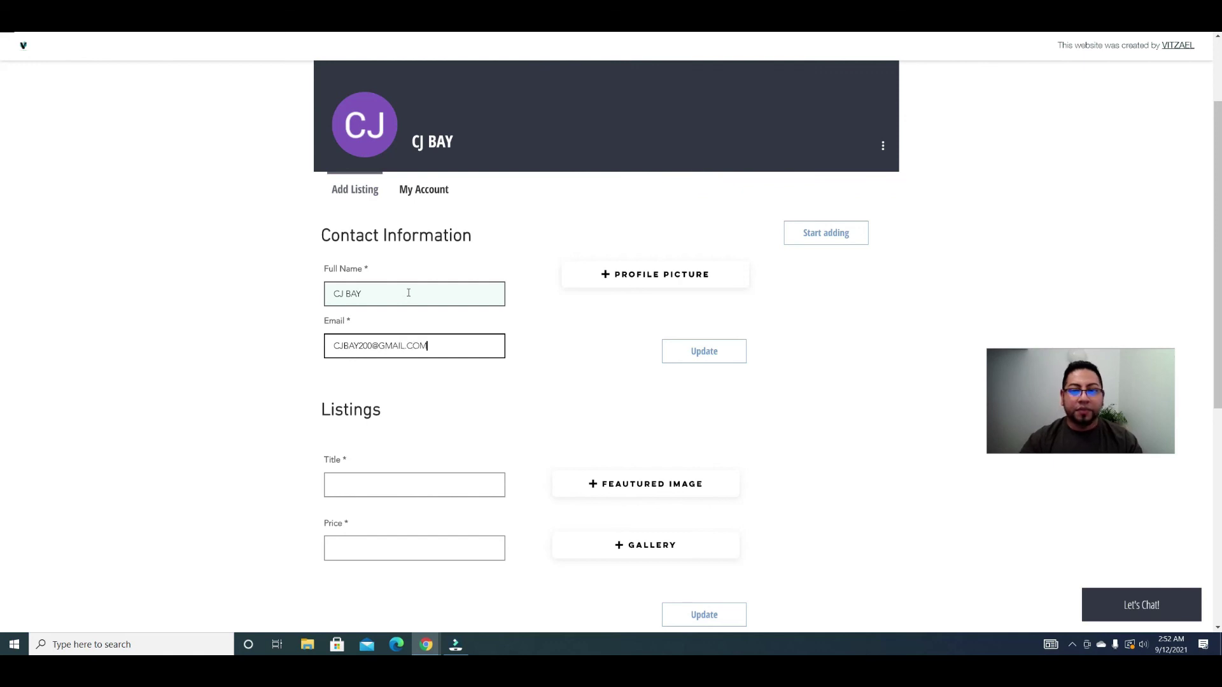
Step: Attach geometric-1732847_1920.jpg as the profile picture
{"action": "left_click", "coordinate": [633, 272]}
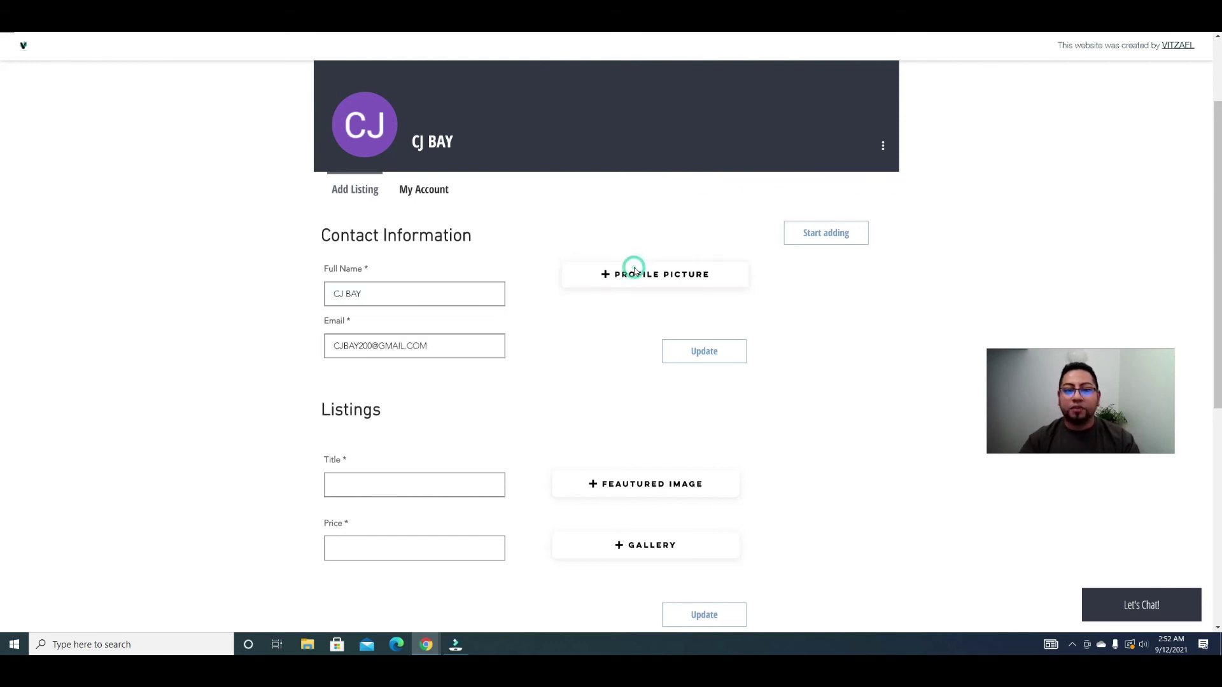
{"action": "scroll", "coordinate": [553, 251], "scroll_direction": "down", "scroll_amount": 1}
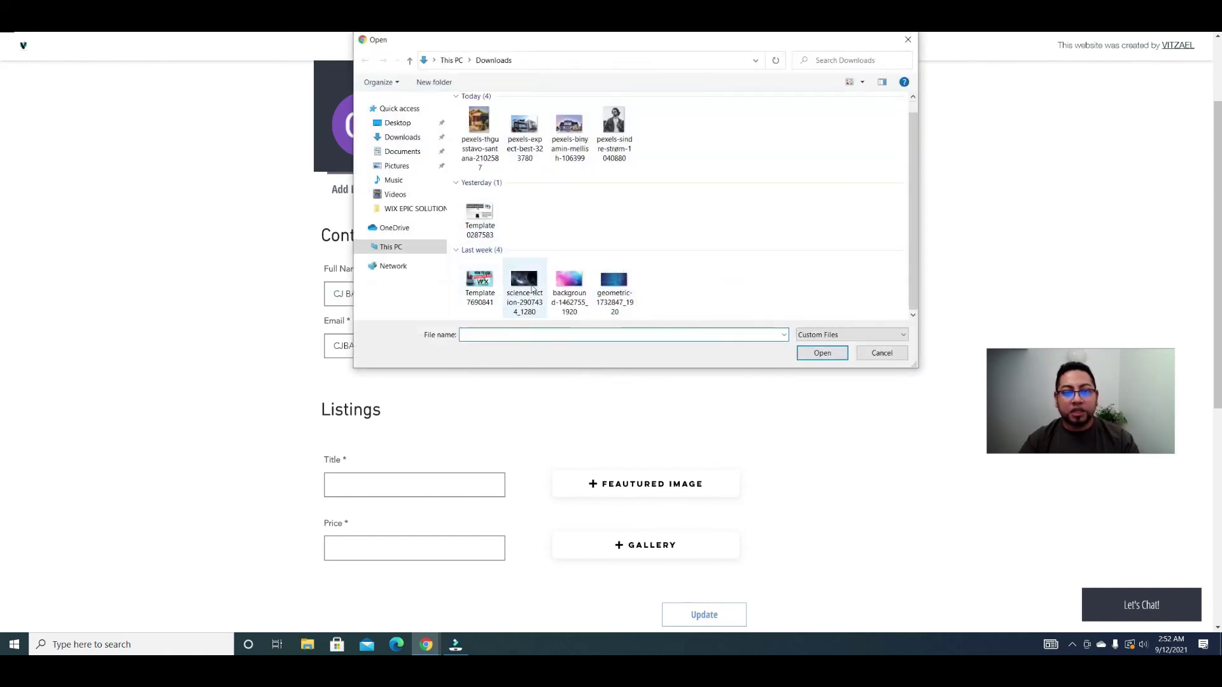
{"action": "left_click", "coordinate": [625, 287]}
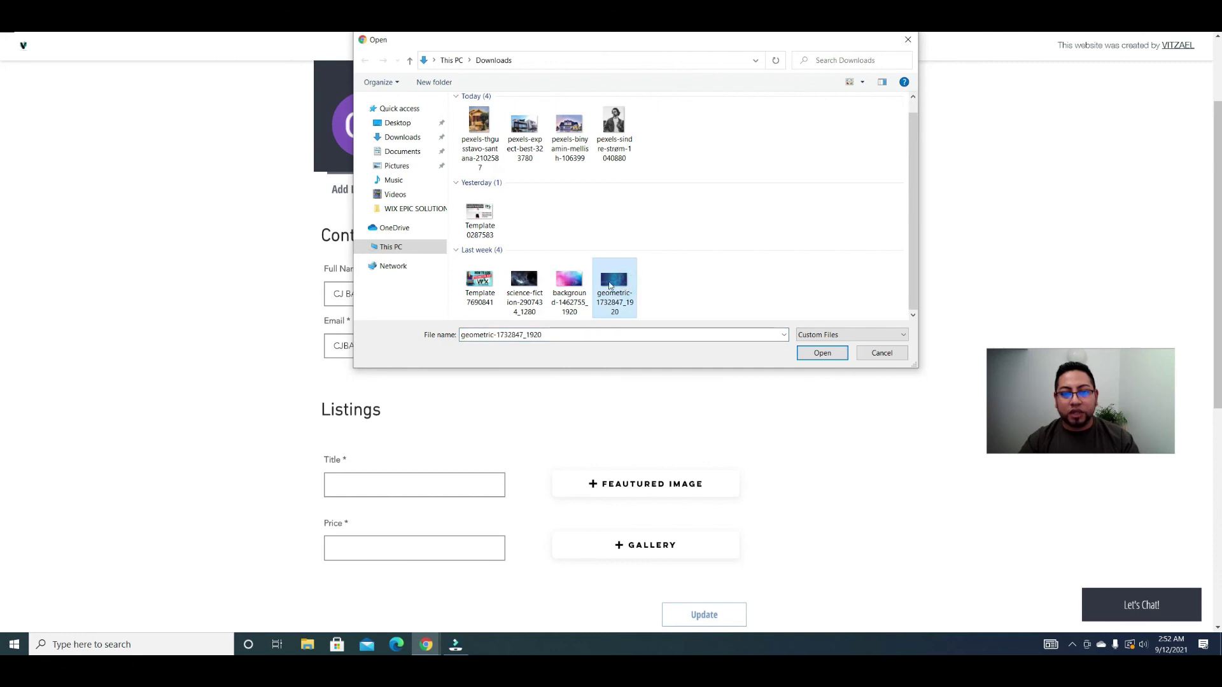
{"action": "left_click", "coordinate": [820, 353]}
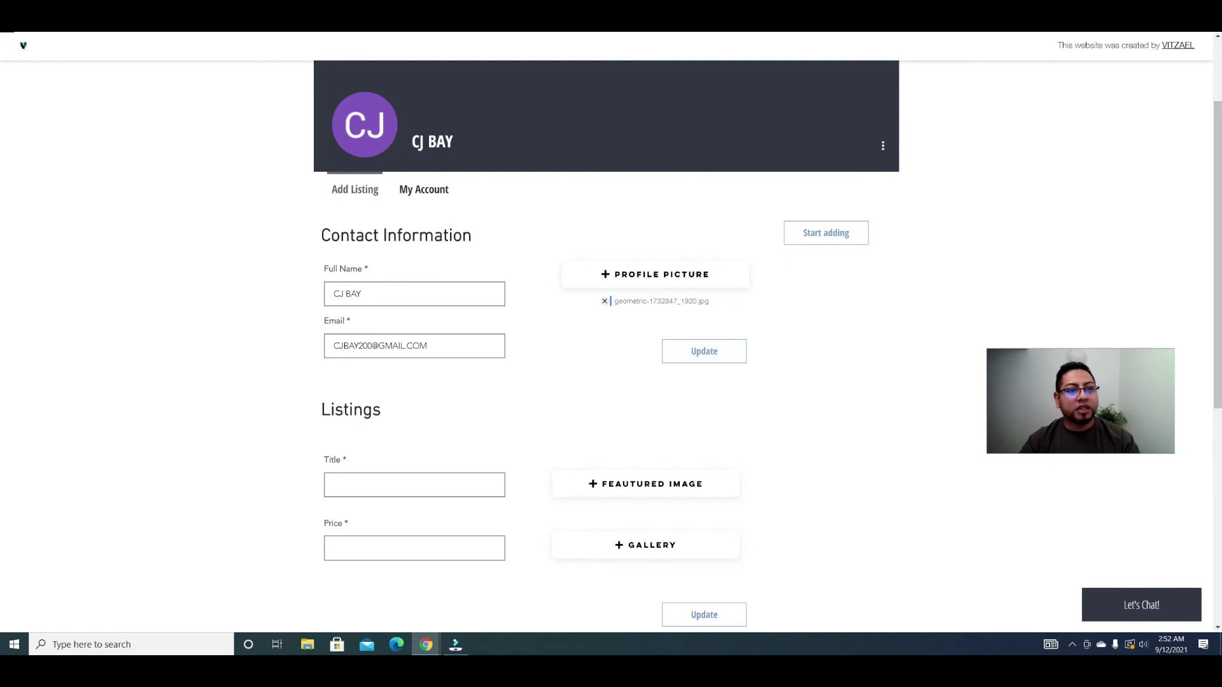
Step: Load pexels.com in a new private browser window
{"action": "key", "text": "ctrl+shift+n"}
{"action": "type", "text": "pexels.com"}
{"action": "key", "text": "Return"}
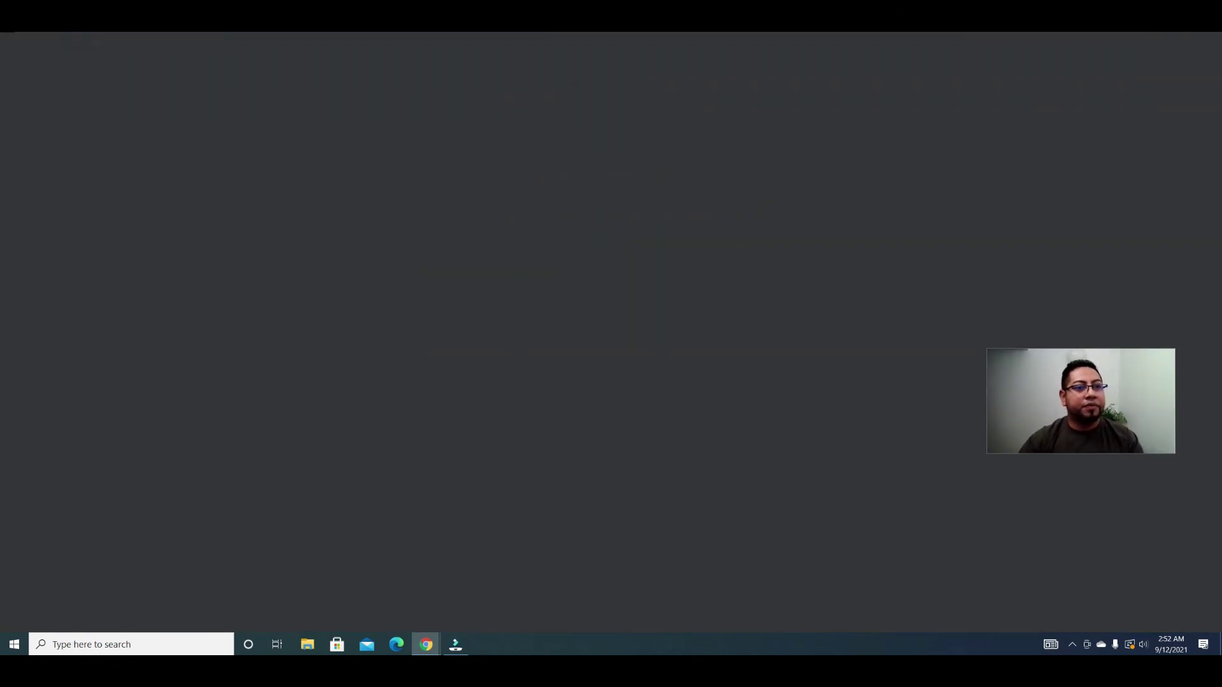
Step: Search Pexels for 'PROFILE' and download the smiling man in glasses portrait for the profile picture
{"action": "left_click", "coordinate": [485, 197]}
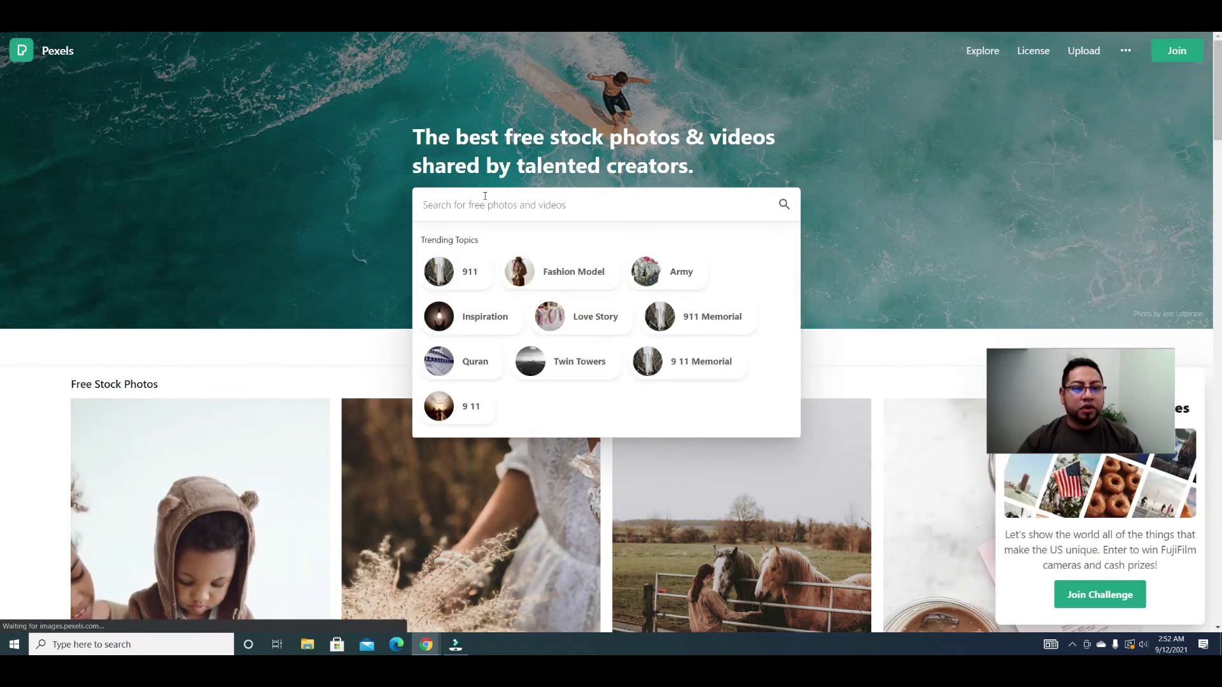
{"action": "type", "text": "PROFILE"}
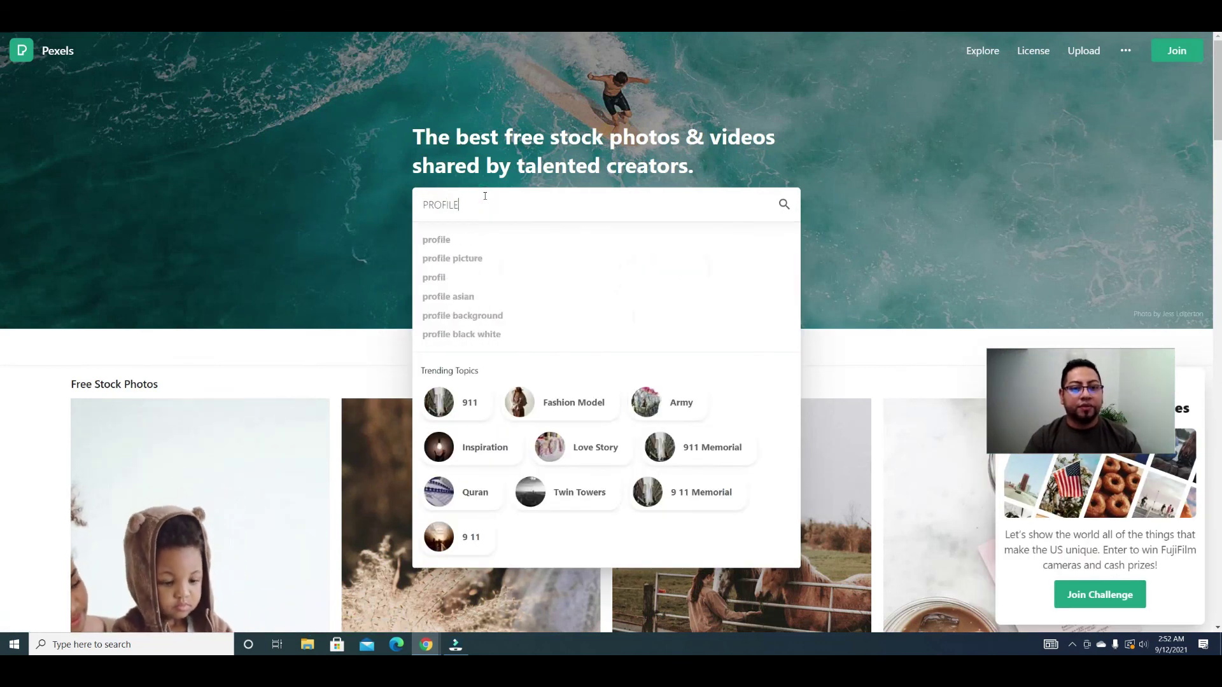
{"action": "key", "text": "Return"}
{"action": "scroll", "coordinate": [852, 392], "scroll_direction": "down", "scroll_amount": 1}
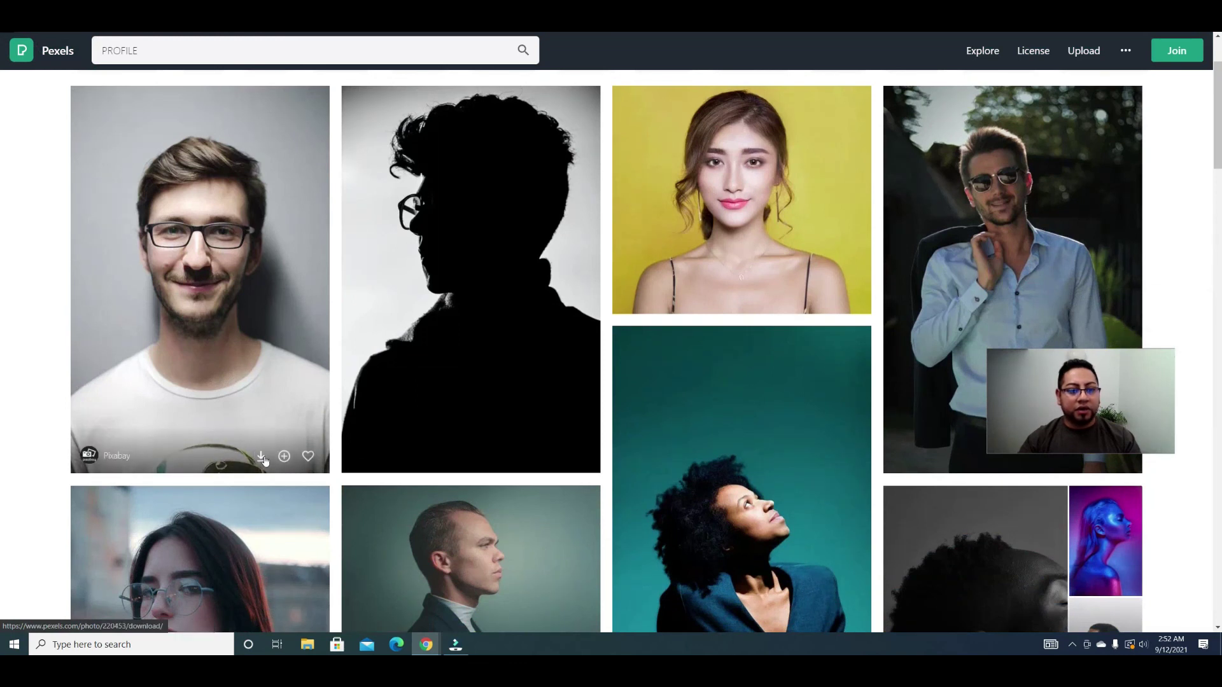
{"action": "left_click", "coordinate": [262, 457]}
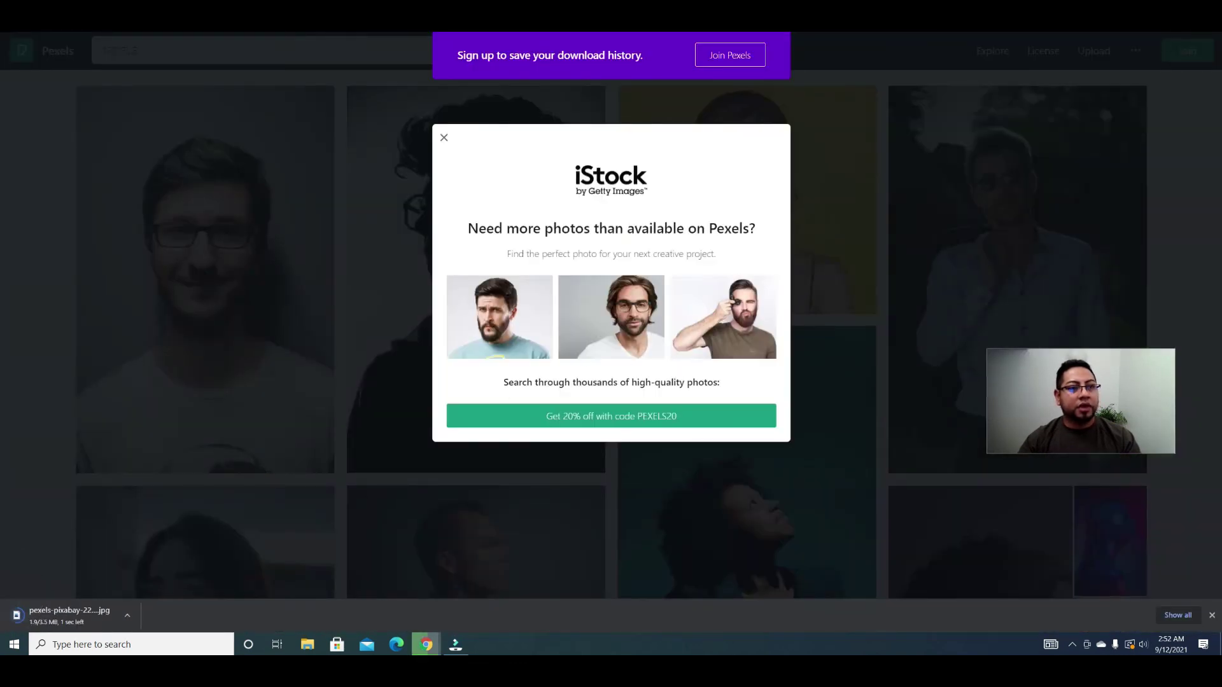
{"action": "key", "text": "ctrl+Tab"}
{"action": "left_click", "coordinate": [678, 287]}
Step: Attach pexels-pixabay-220453 as the profile picture and title the listing Famous Villa
{"action": "left_click", "coordinate": [485, 131]}
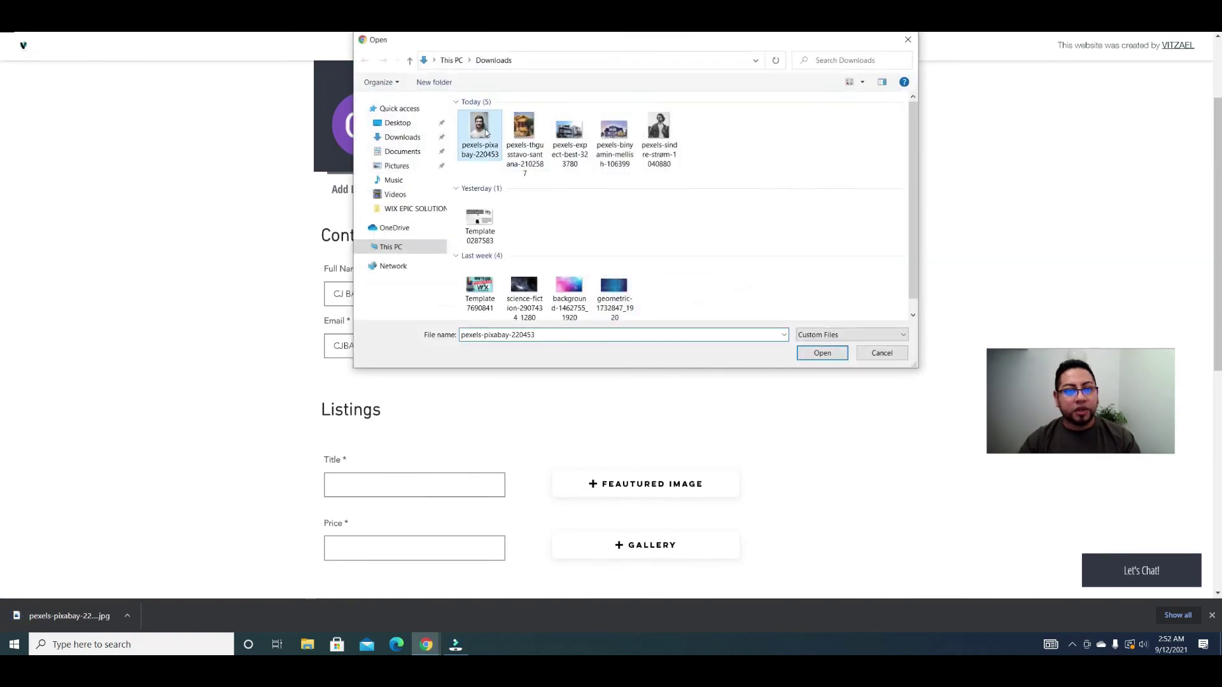
{"action": "double_click", "coordinate": [486, 131]}
{"action": "scroll", "coordinate": [623, 329], "scroll_direction": "down", "scroll_amount": 2}
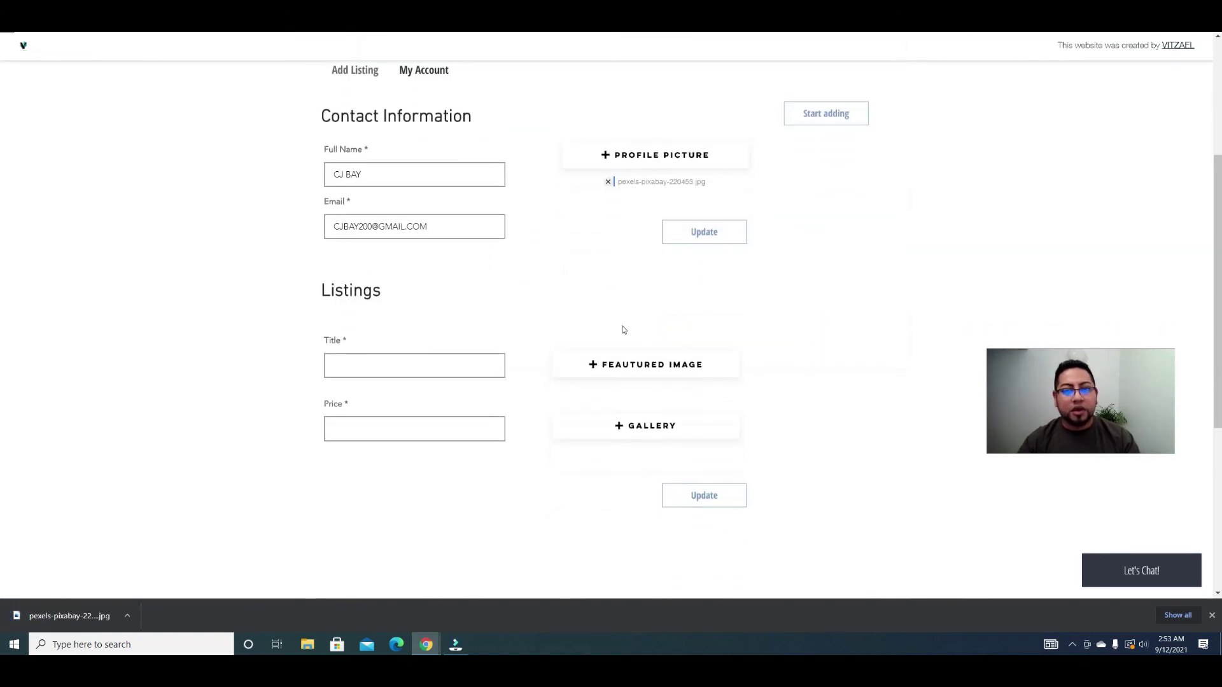
{"action": "left_click", "coordinate": [376, 363]}
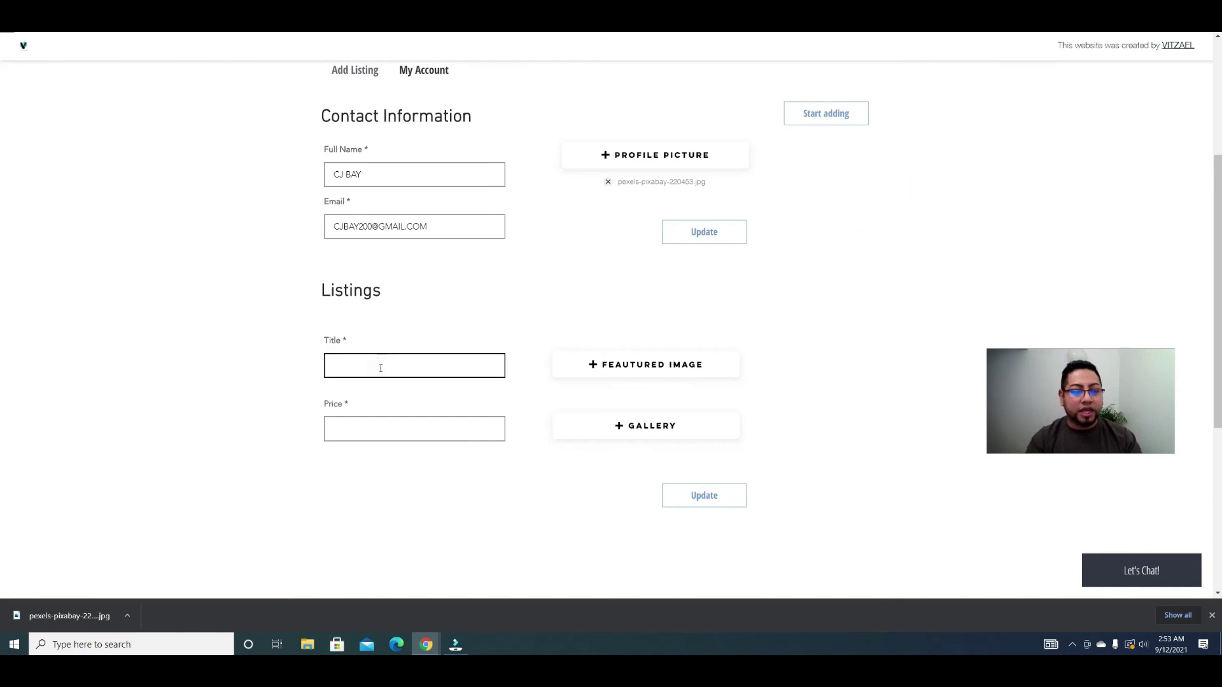
{"action": "type", "text": "fA"}
{"action": "type", "text": "amous"}
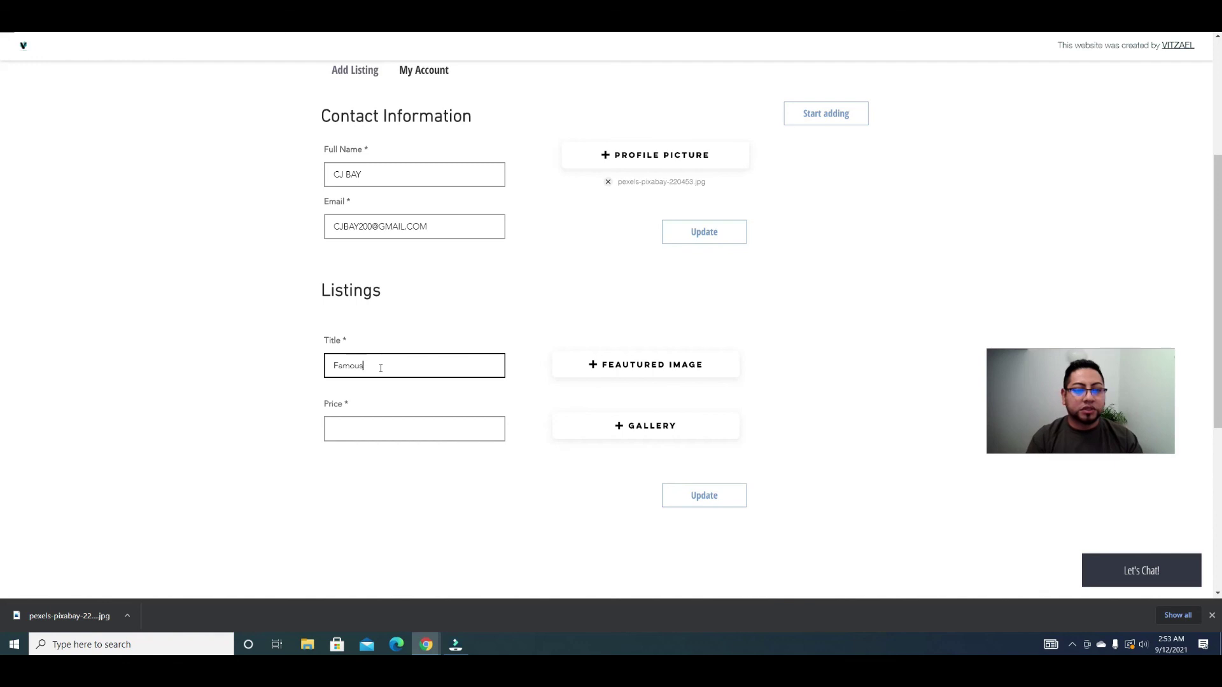
{"action": "type", "text": " Villa"}
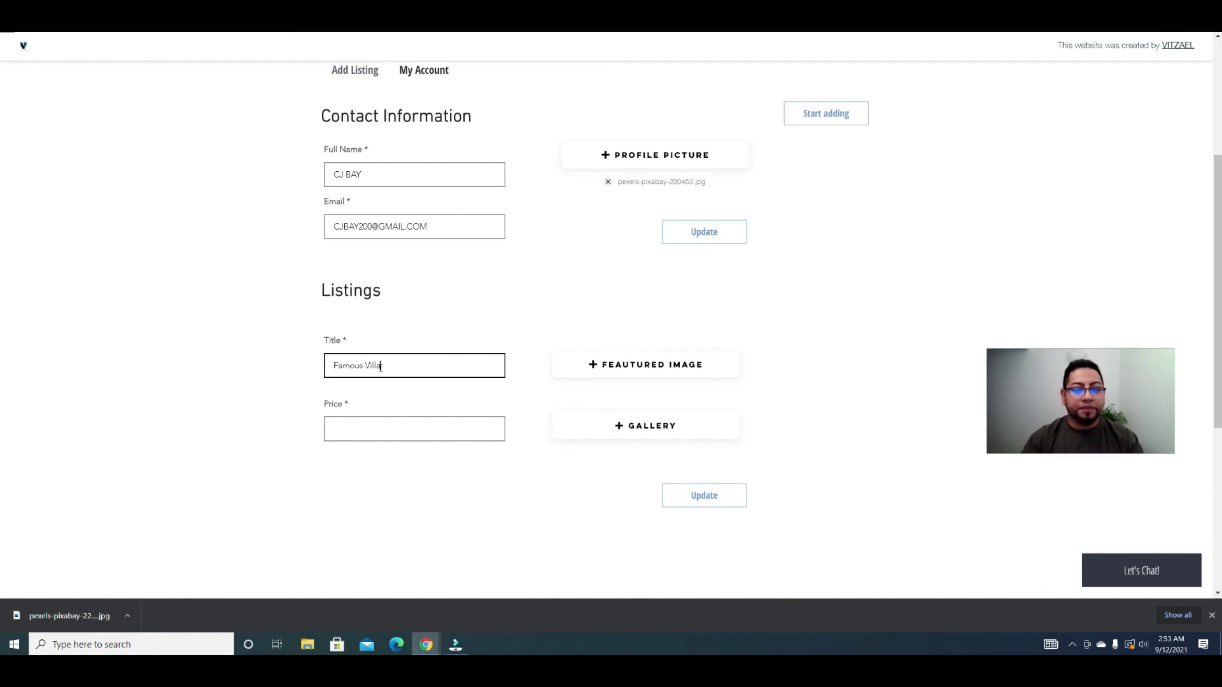
Step: Set the thgustavo-santana house photo as featured image and price $7895.2255
{"action": "left_click", "coordinate": [692, 355]}
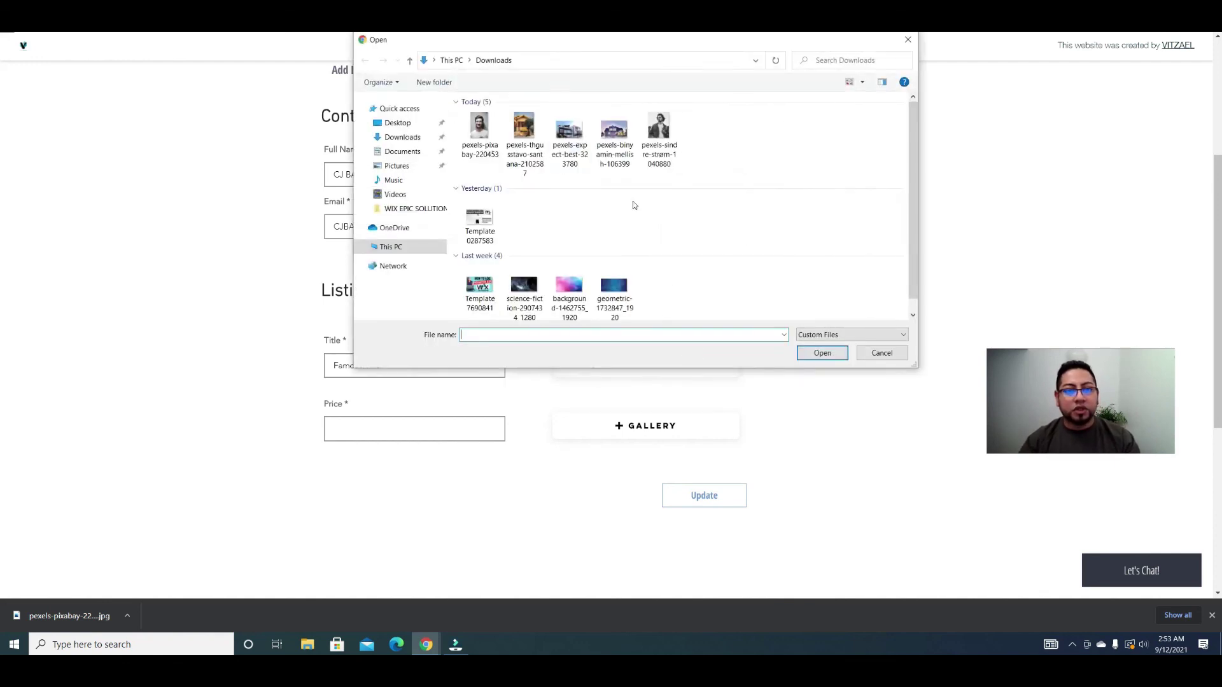
{"action": "left_click", "coordinate": [525, 133]}
{"action": "left_click", "coordinate": [826, 351]}
{"action": "left_click", "coordinate": [414, 421]}
{"action": "type", "text": "$7895"}
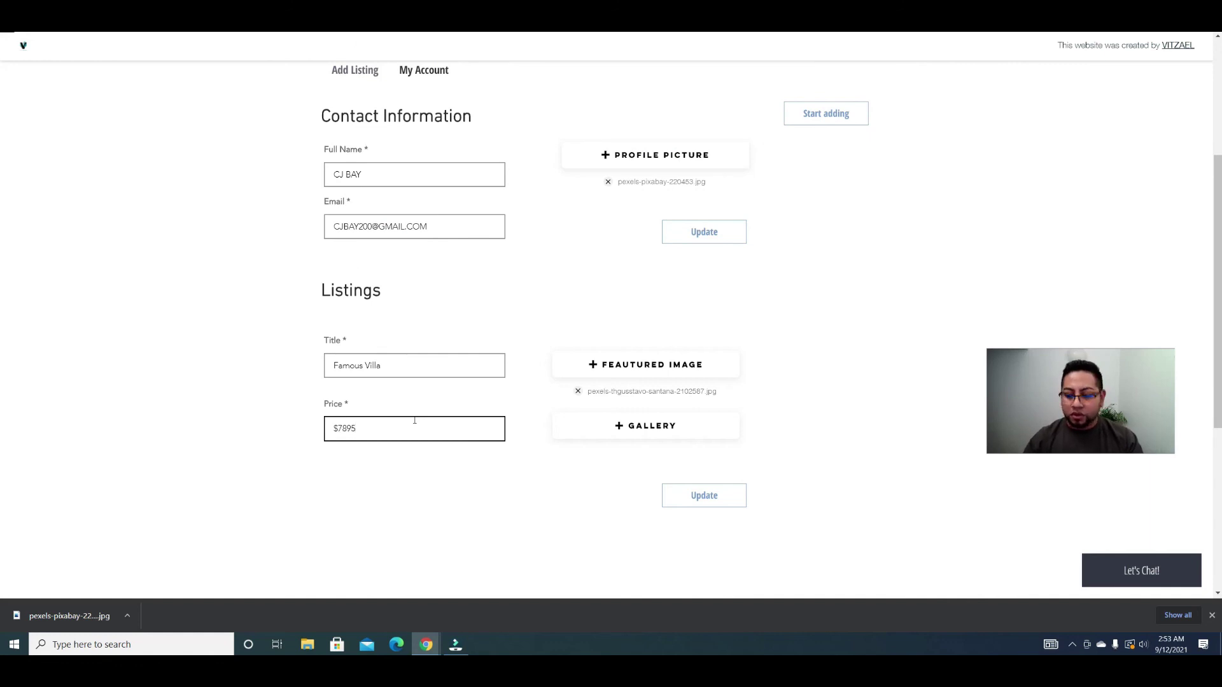
{"action": "type", "text": ".2255"}
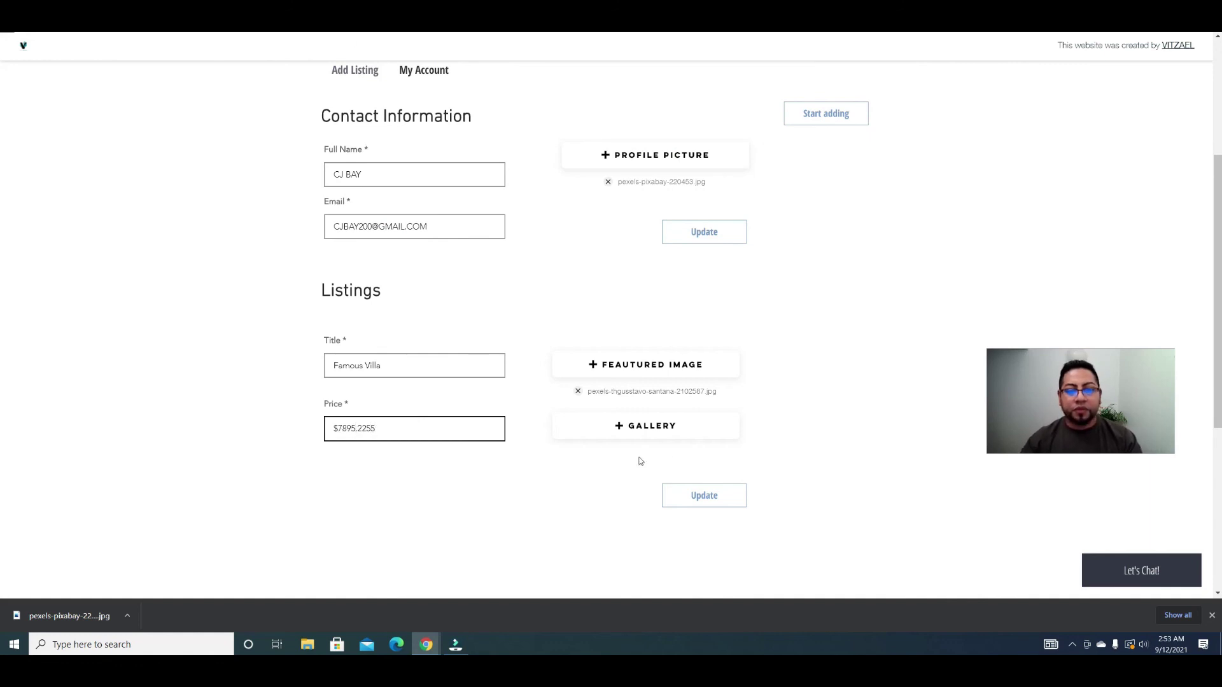
Step: Attach three downloaded photos to the gallery and submit the listing
{"action": "left_click", "coordinate": [683, 428]}
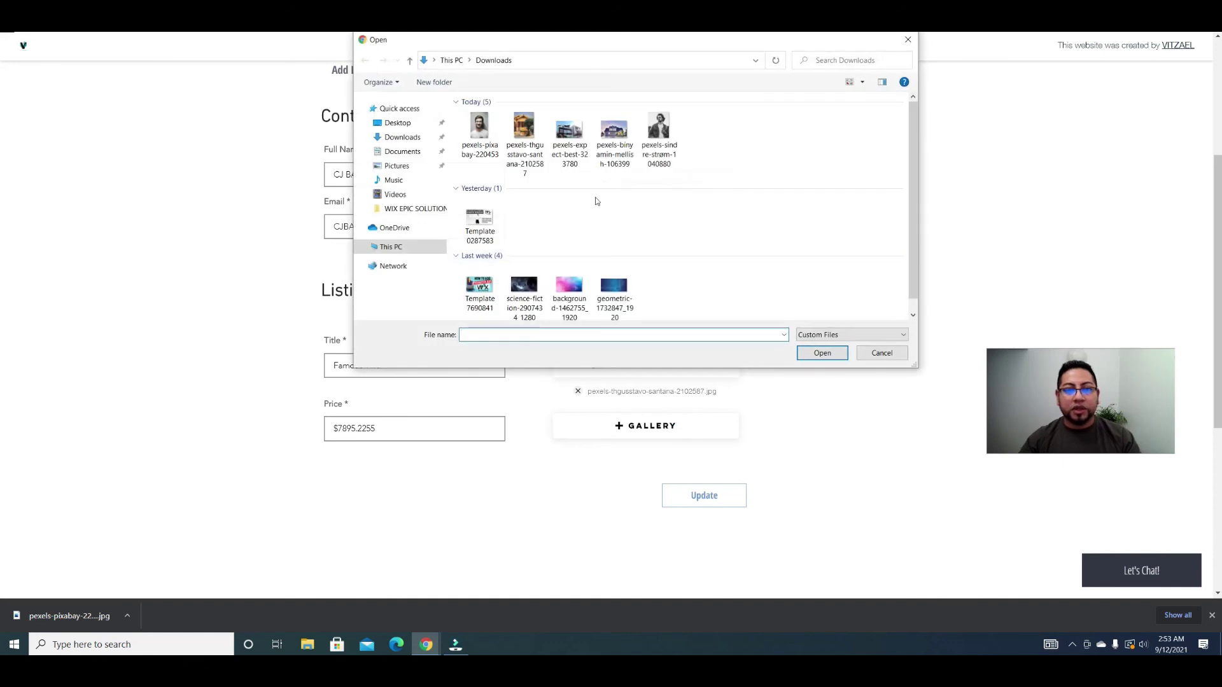
{"action": "left_click_drag", "start_coordinate": [649, 303], "coordinate": [535, 312]}
{"action": "left_click", "coordinate": [821, 353]}
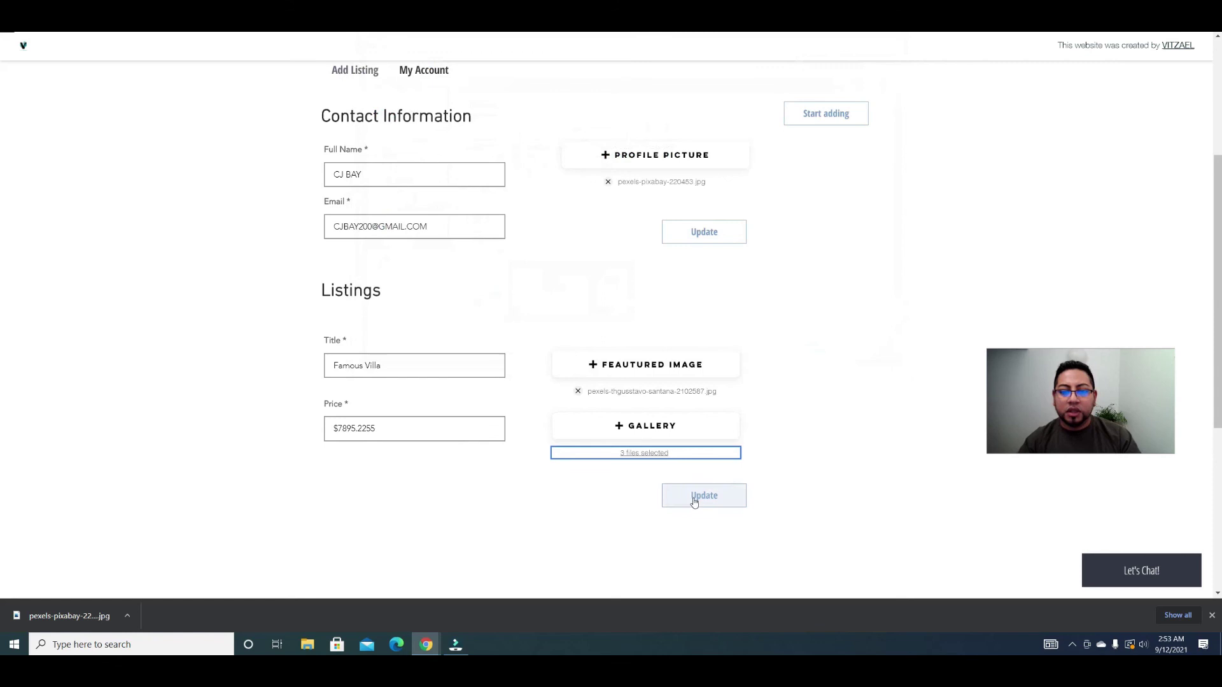
{"action": "left_click", "coordinate": [695, 503]}
{"action": "scroll", "coordinate": [696, 504], "scroll_direction": "up", "scroll_amount": 3}
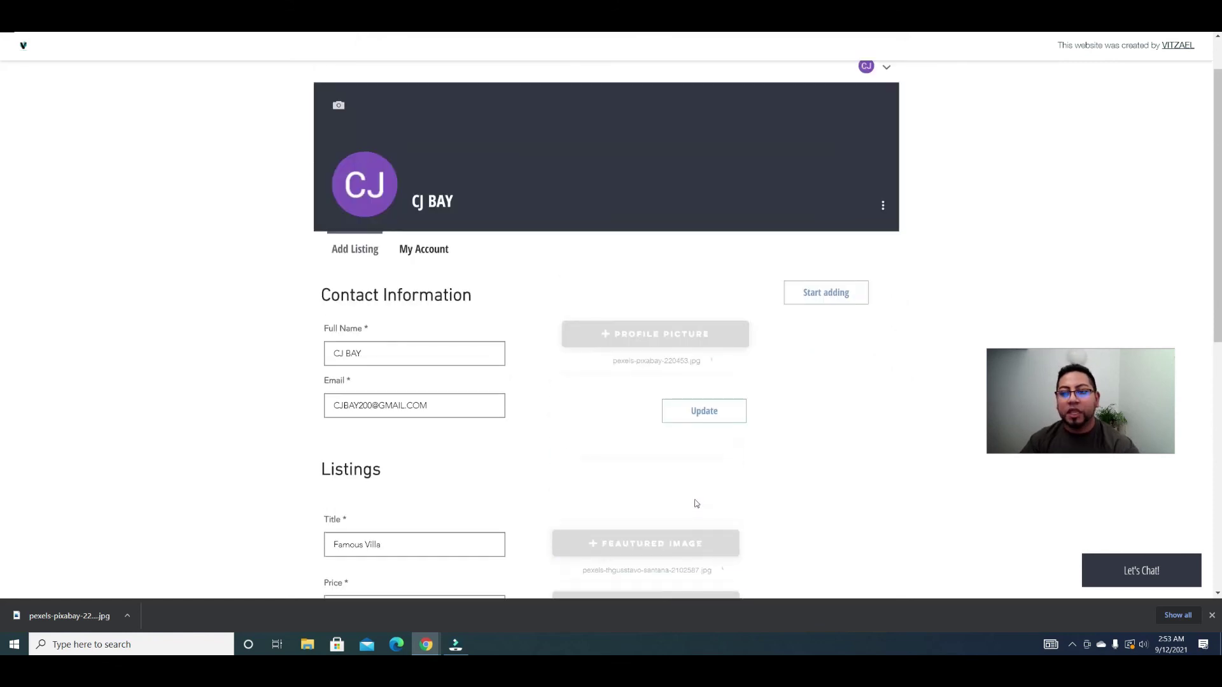
{"action": "scroll", "coordinate": [695, 504], "scroll_direction": "down", "scroll_amount": 2}
{"action": "scroll", "coordinate": [696, 504], "scroll_direction": "up", "scroll_amount": 1}
{"action": "scroll", "coordinate": [708, 476], "scroll_direction": "down", "scroll_amount": 3}
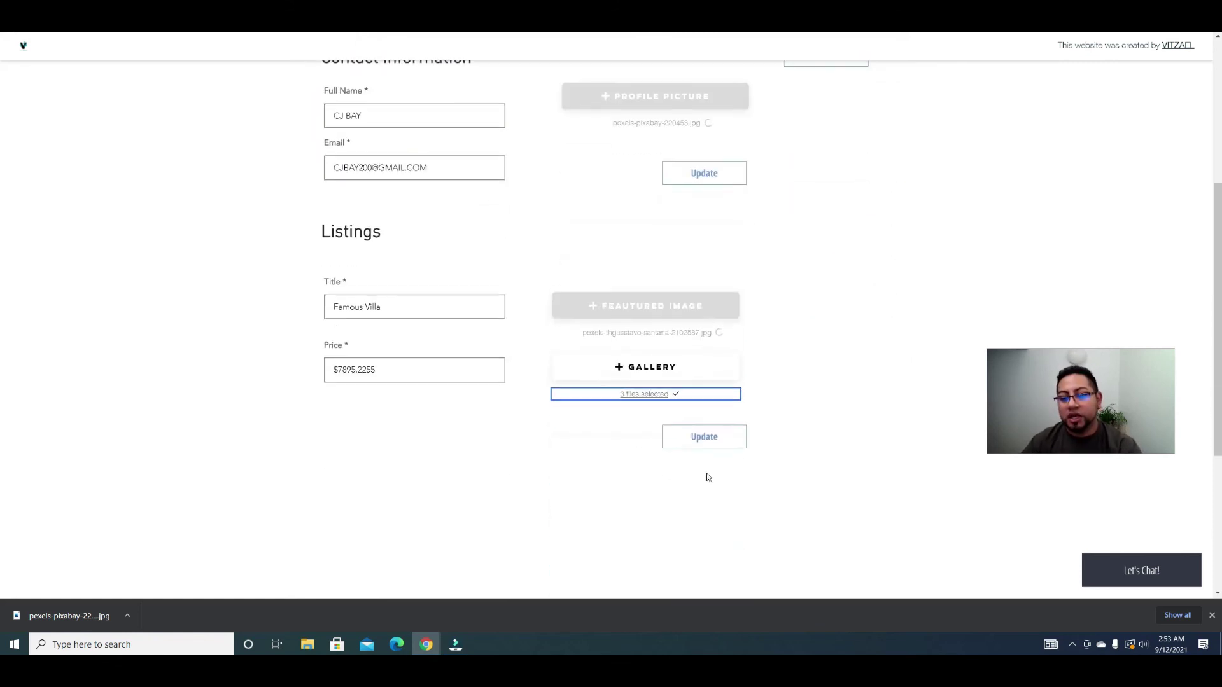
{"action": "scroll", "coordinate": [543, 186], "scroll_direction": "up", "scroll_amount": 5}
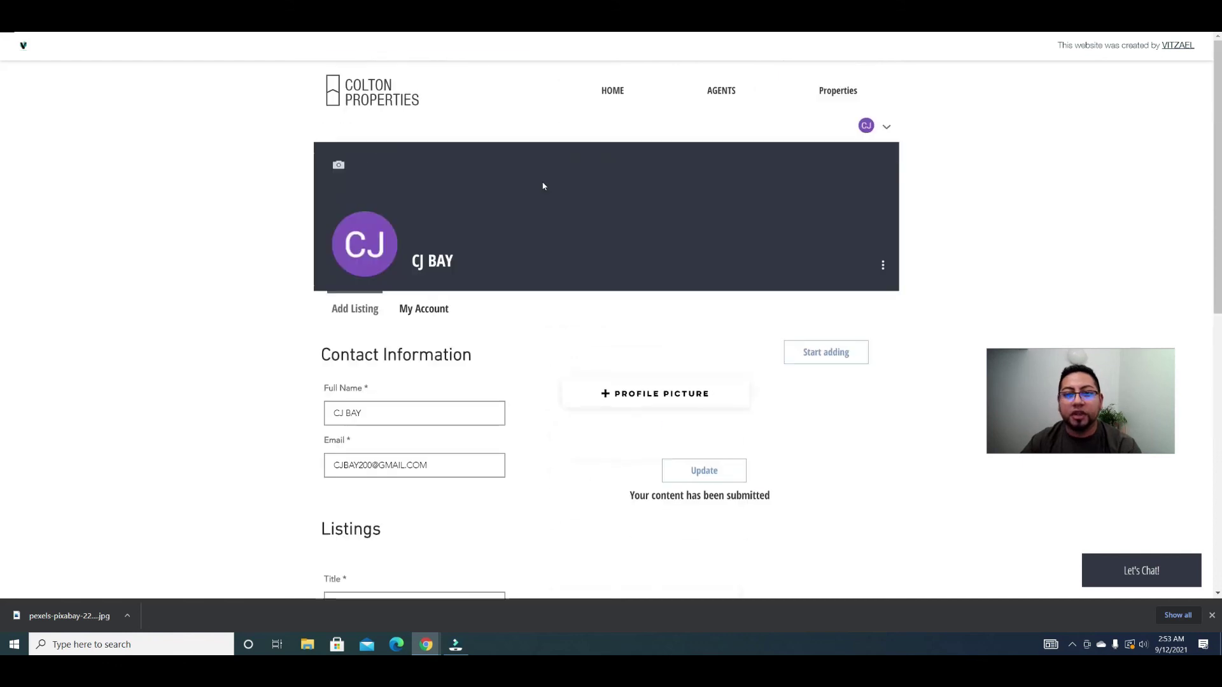
Step: Open the member's Property Listings from the home page to see Famous Villa at $7895.2255
{"action": "left_click", "coordinate": [621, 94]}
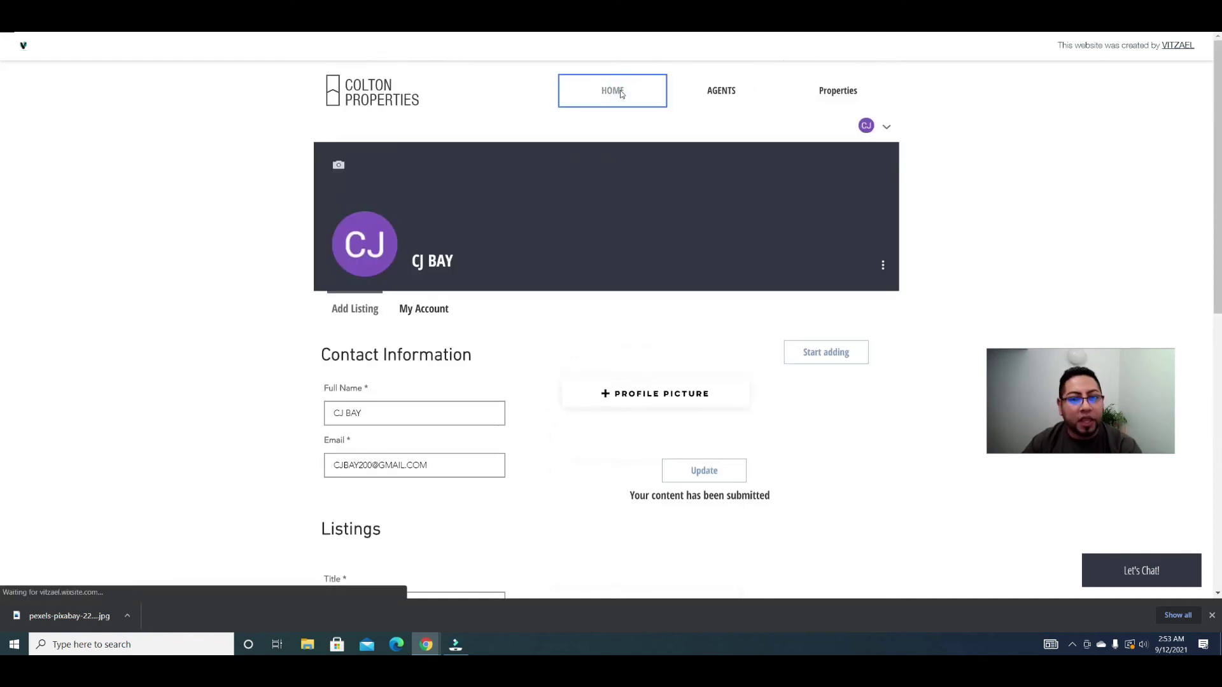
{"action": "scroll", "coordinate": [666, 215], "scroll_direction": "down", "scroll_amount": 6}
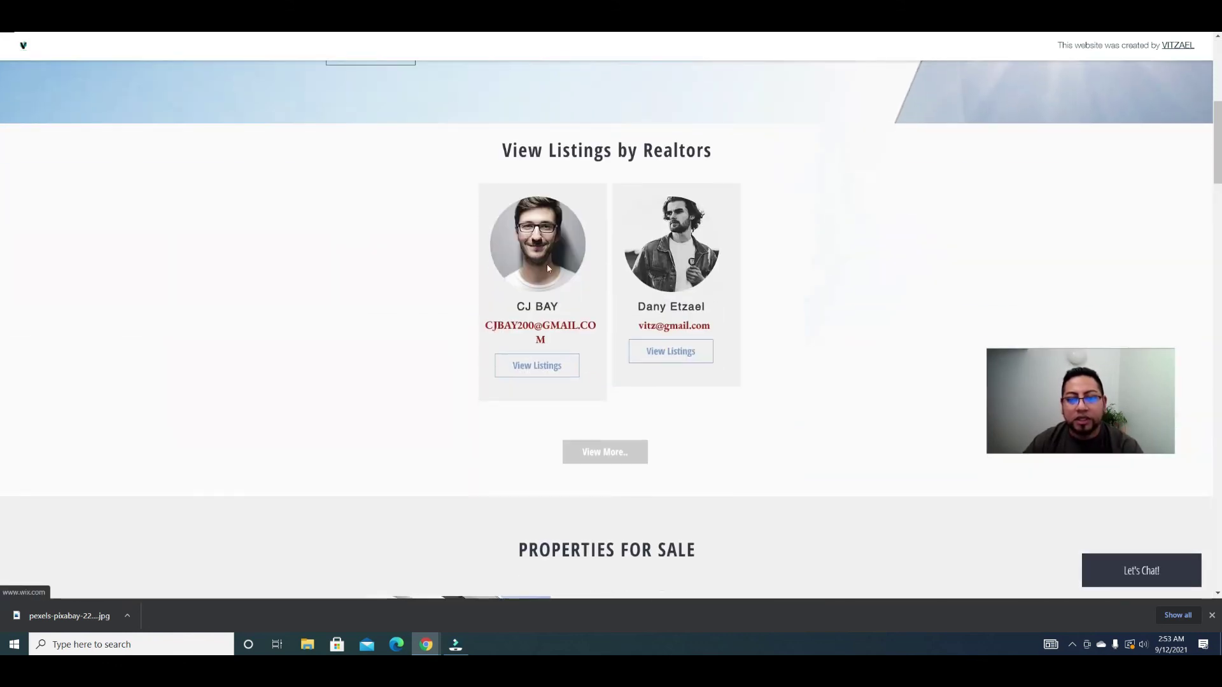
{"action": "left_click", "coordinate": [548, 366]}
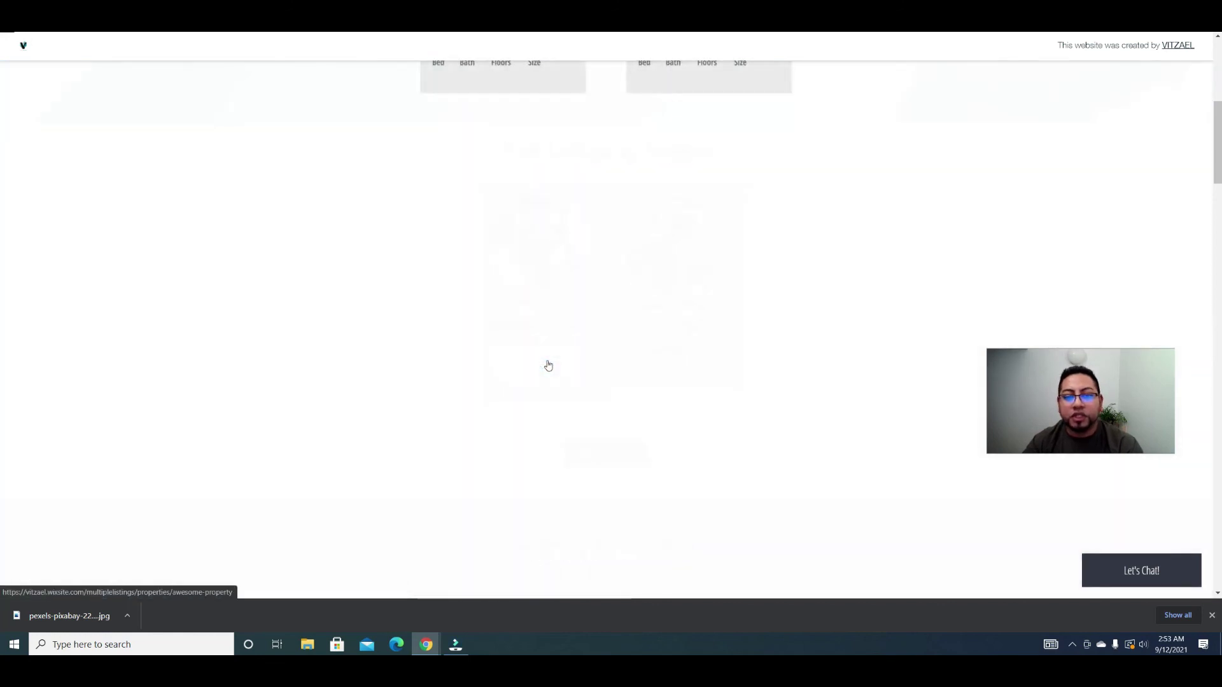
{"action": "scroll", "coordinate": [548, 366], "scroll_direction": "down", "scroll_amount": 1}
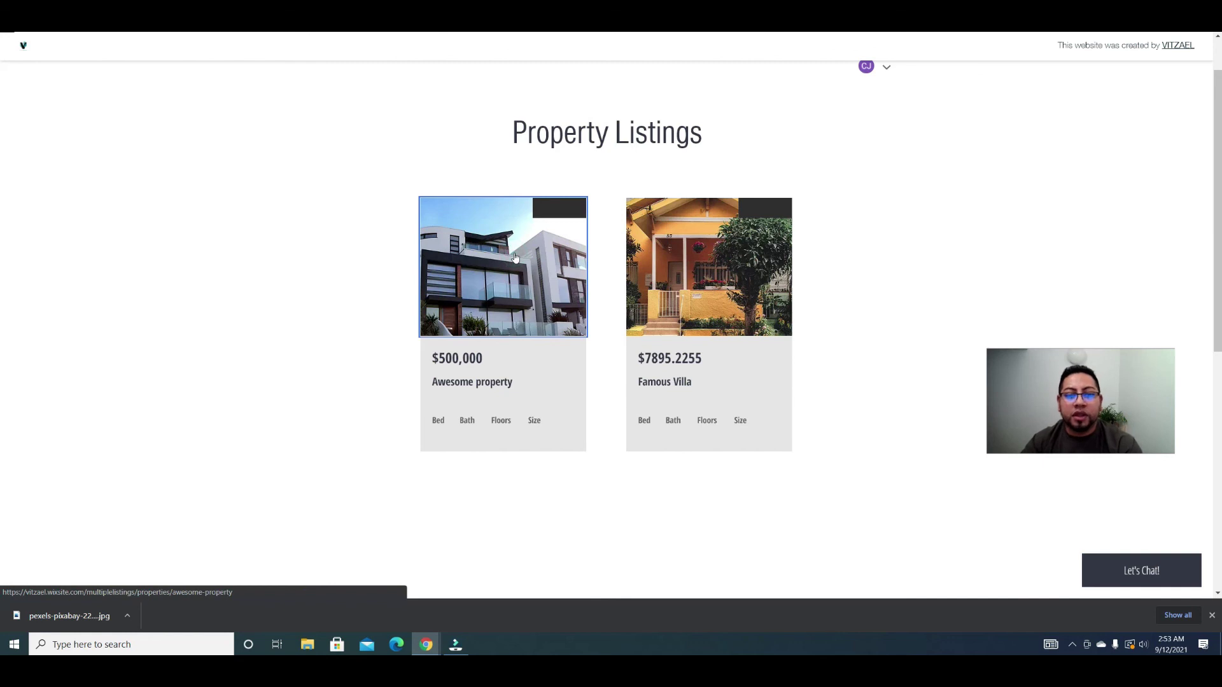
Step: Open the Famous Villa listing's detail page and browse its photo gallery
{"action": "left_click", "coordinate": [787, 272]}
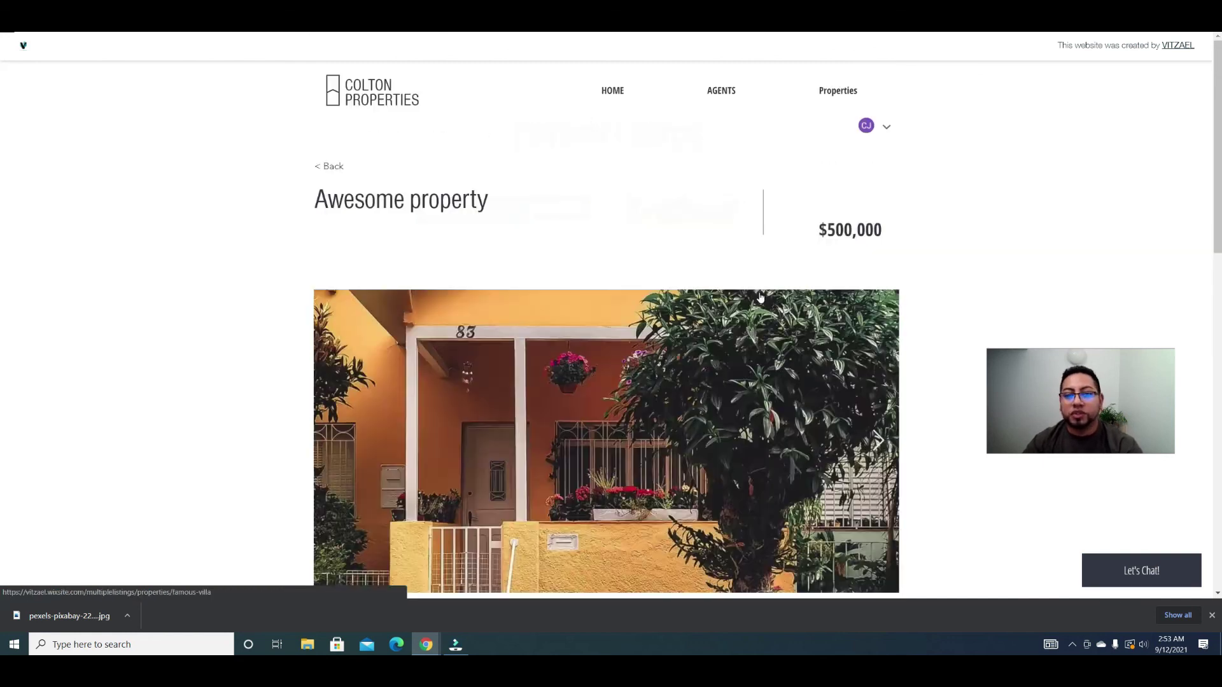
{"action": "scroll", "coordinate": [658, 338], "scroll_direction": "down", "scroll_amount": 2}
{"action": "left_click", "coordinate": [446, 414]}
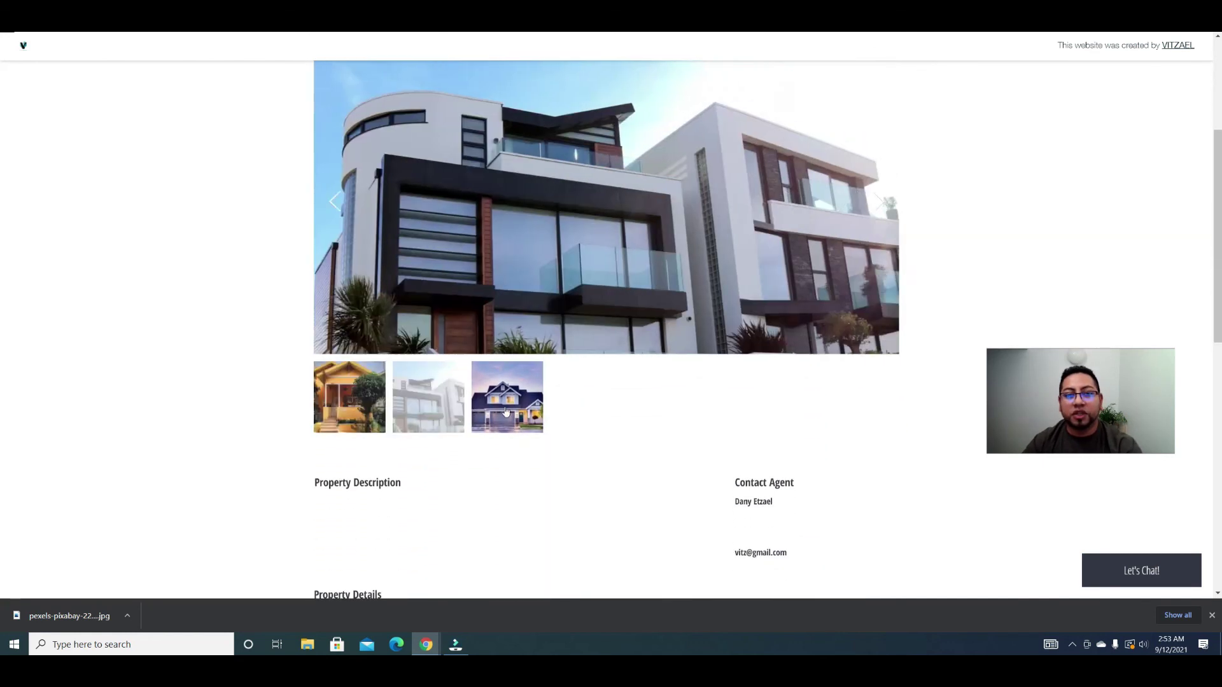
{"action": "scroll", "coordinate": [842, 334], "scroll_direction": "down", "scroll_amount": 3}
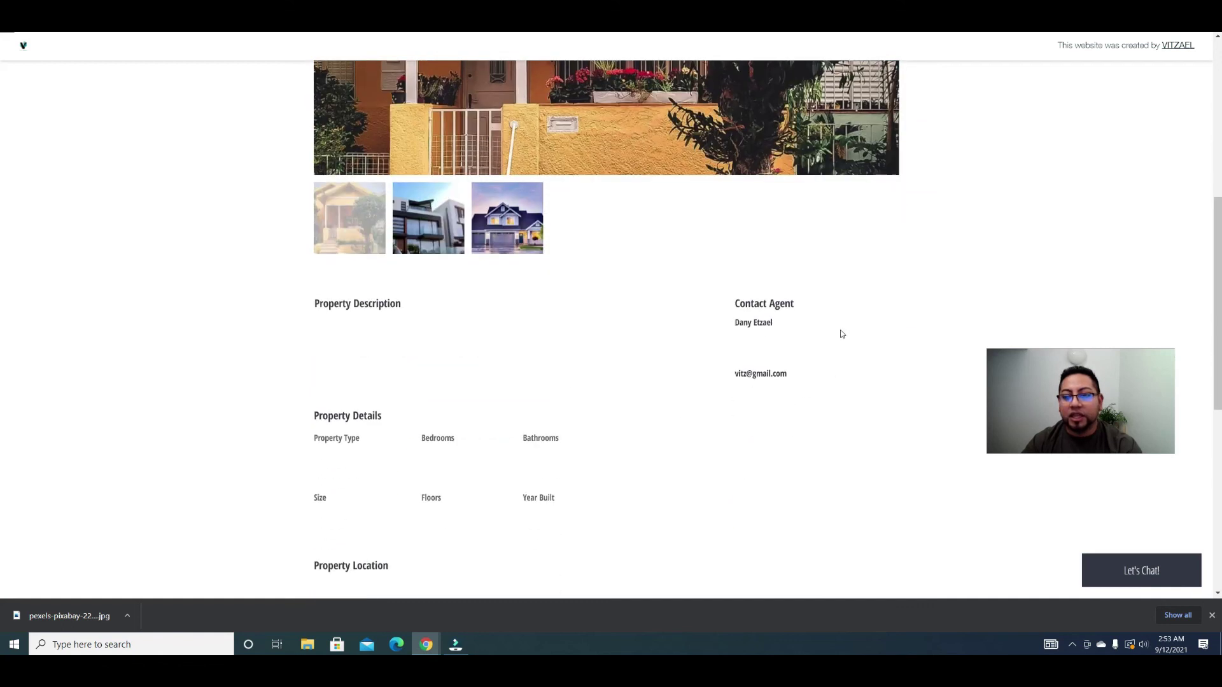
Step: Review the description, agent contact details and location map, then return to the home page
{"action": "left_click_drag", "start_coordinate": [785, 325], "coordinate": [731, 325]}
{"action": "left_click", "coordinate": [770, 328]}
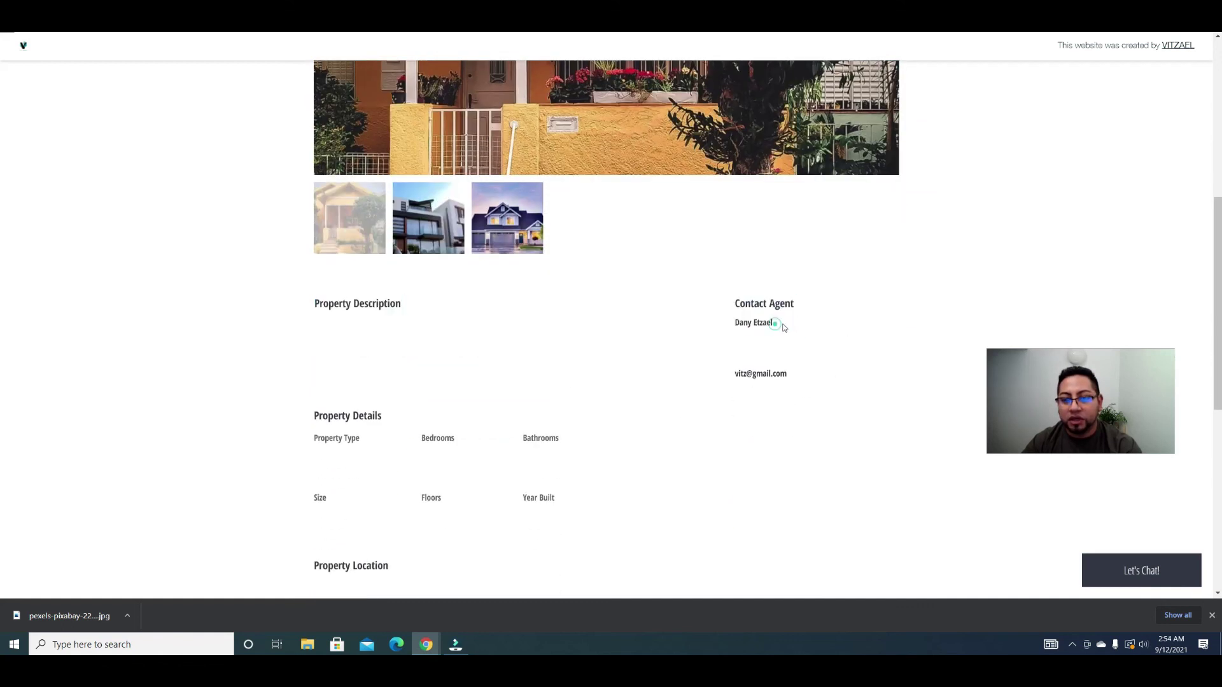
{"action": "left_click", "coordinate": [784, 372]}
{"action": "scroll", "coordinate": [605, 421], "scroll_direction": "down", "scroll_amount": 2}
{"action": "scroll", "coordinate": [605, 421], "scroll_direction": "down", "scroll_amount": 1}
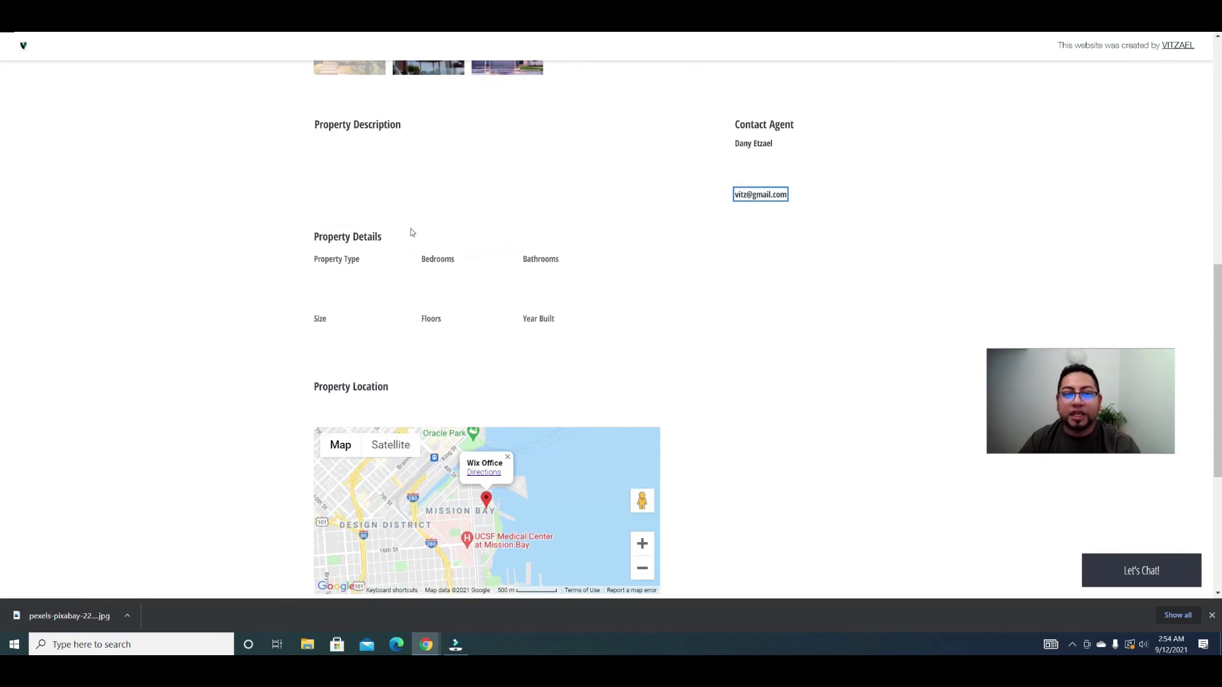
{"action": "scroll", "coordinate": [580, 321], "scroll_direction": "up", "scroll_amount": 3}
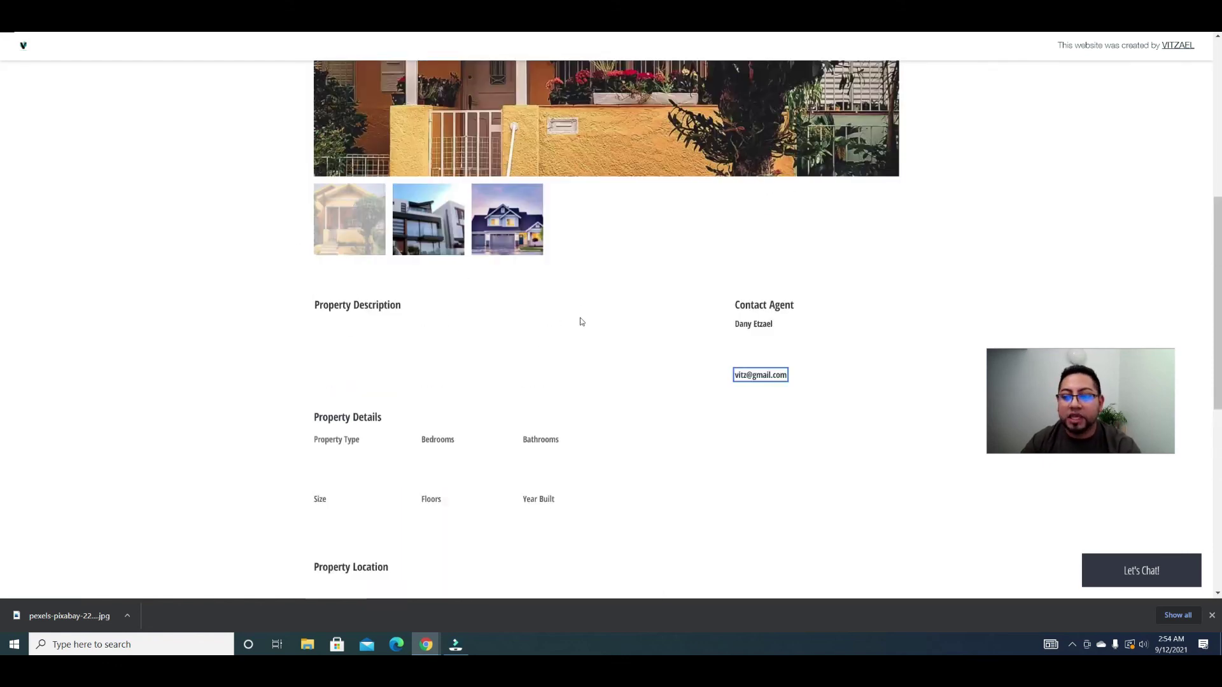
{"action": "scroll", "coordinate": [580, 321], "scroll_direction": "up", "scroll_amount": 7}
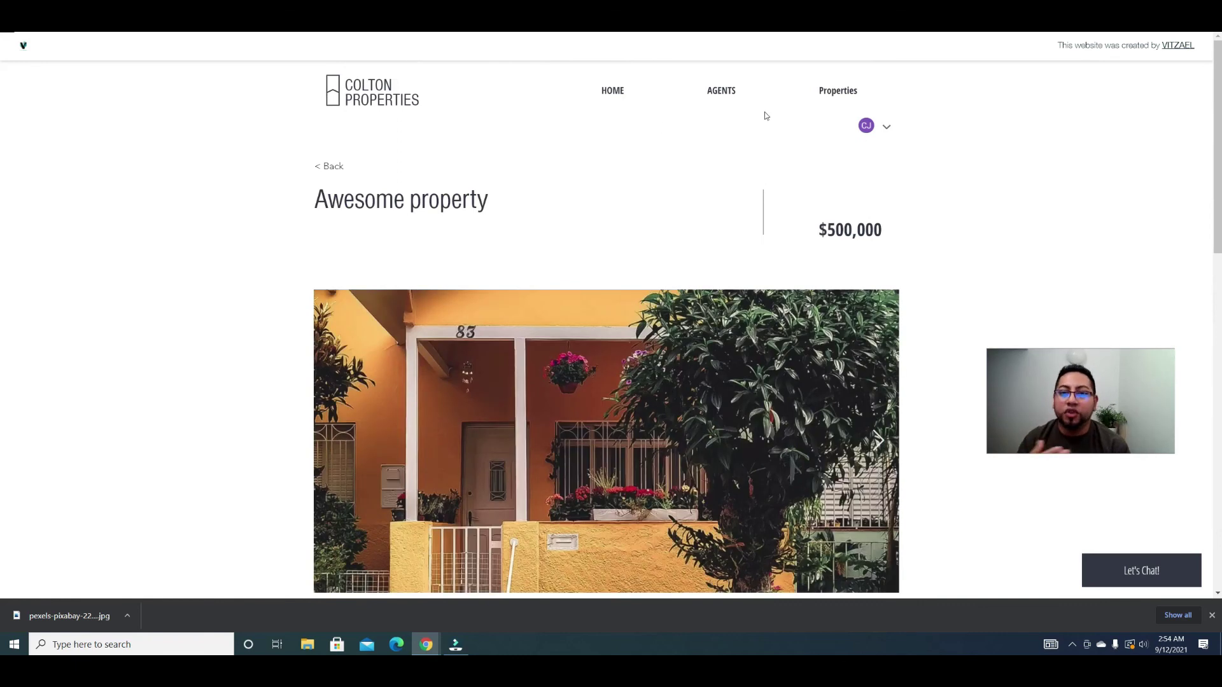
{"action": "left_click", "coordinate": [620, 98]}
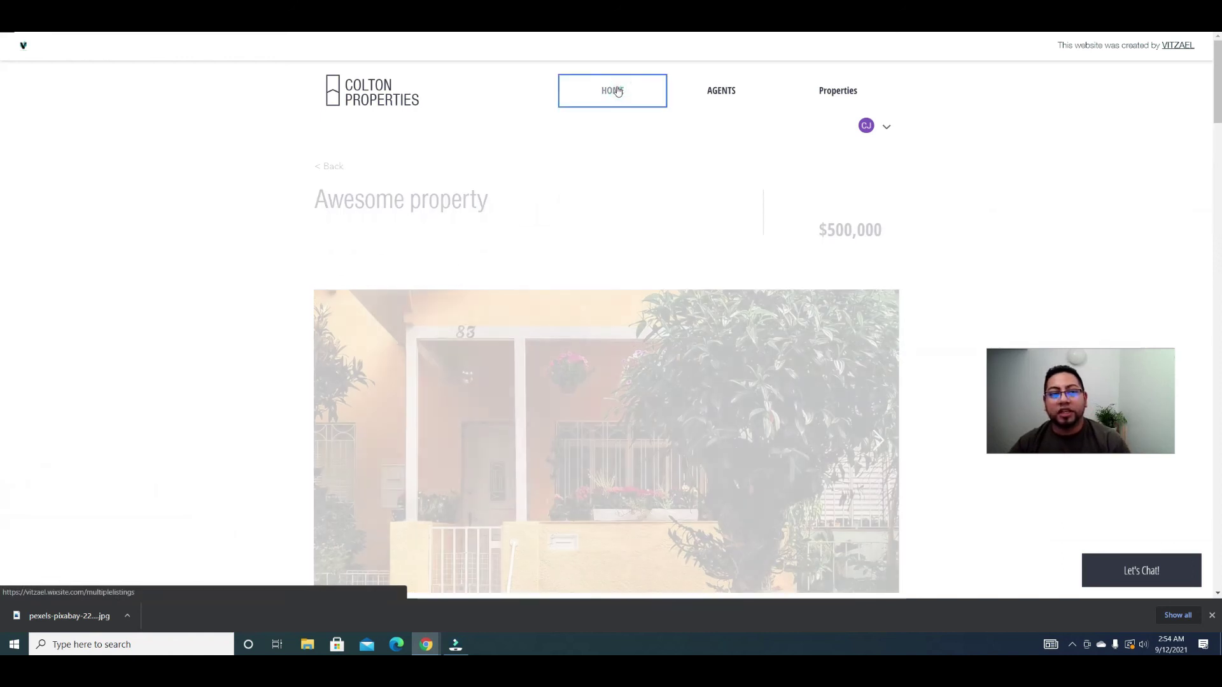
Step: Scroll down to the two realtor cards under View Listings by Realtors, then back up
{"action": "scroll", "coordinate": [924, 267], "scroll_direction": "down", "scroll_amount": 6}
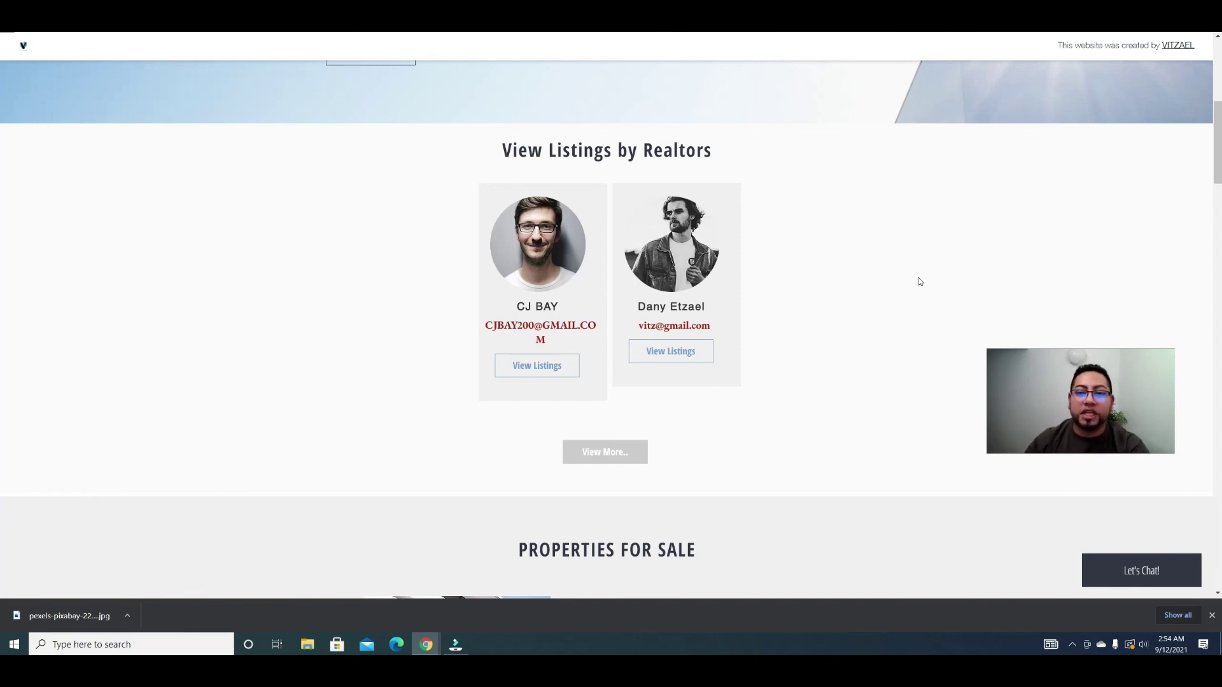
{"action": "scroll", "coordinate": [918, 281], "scroll_direction": "up", "scroll_amount": 6}
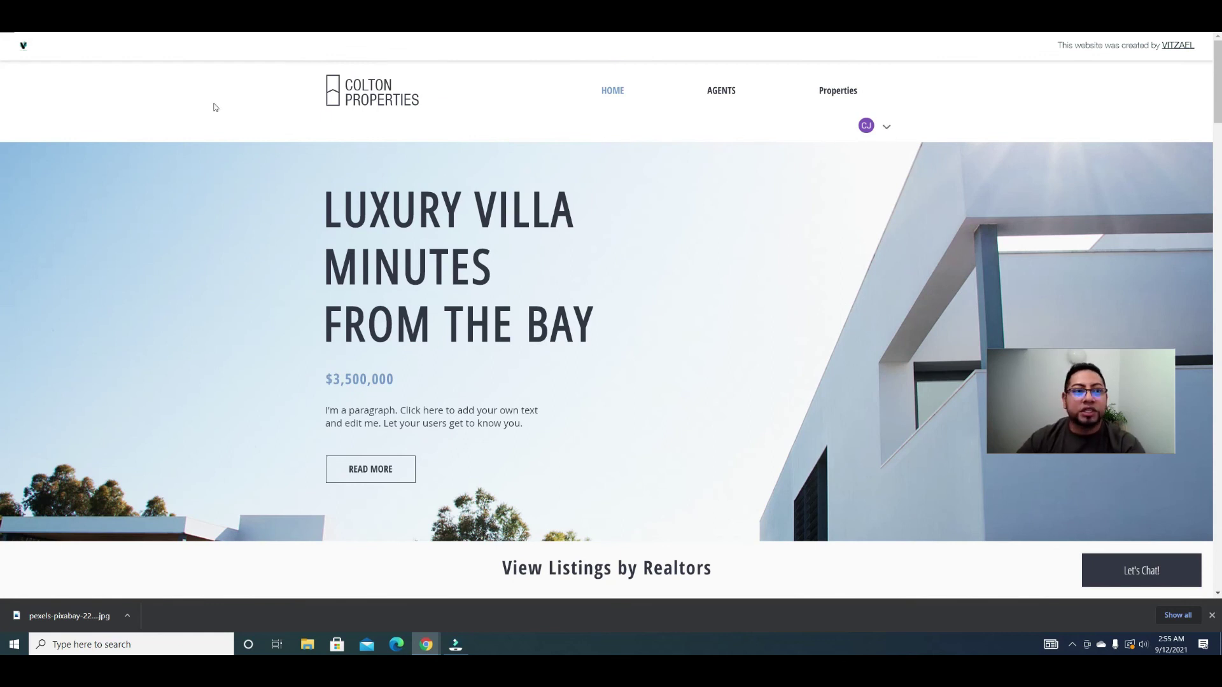
Step: Open My Account from the member menu and look through the account details
{"action": "left_click", "coordinate": [891, 127]}
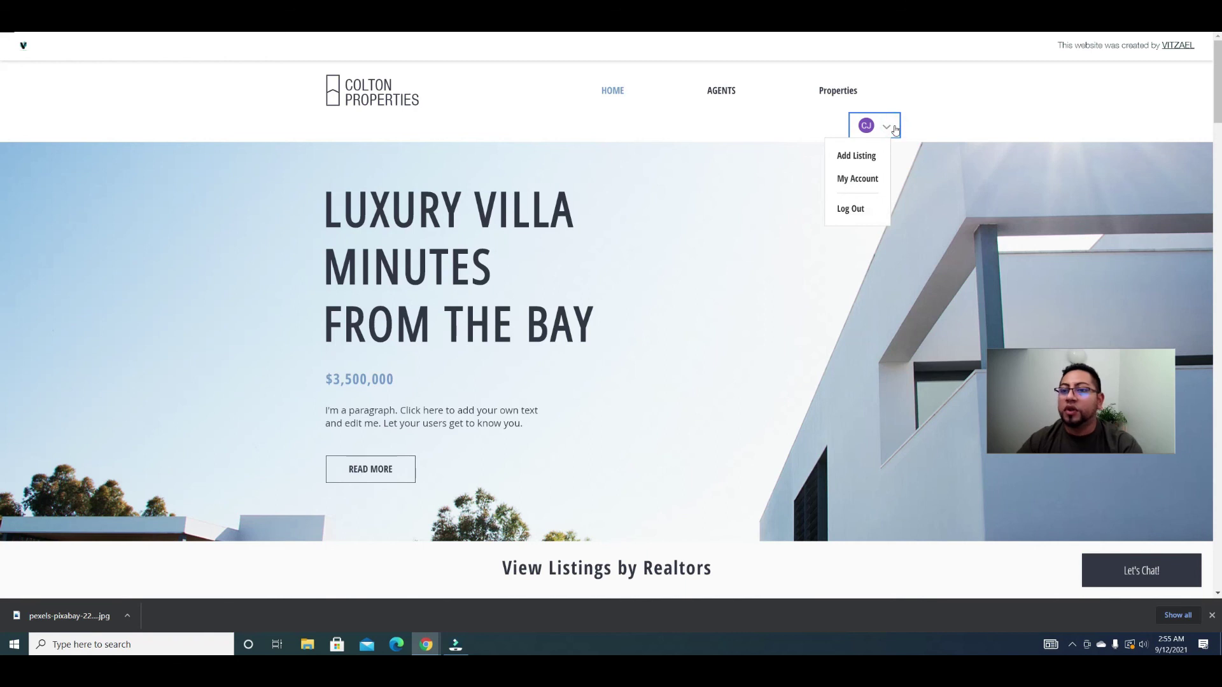
{"action": "left_click", "coordinate": [868, 179]}
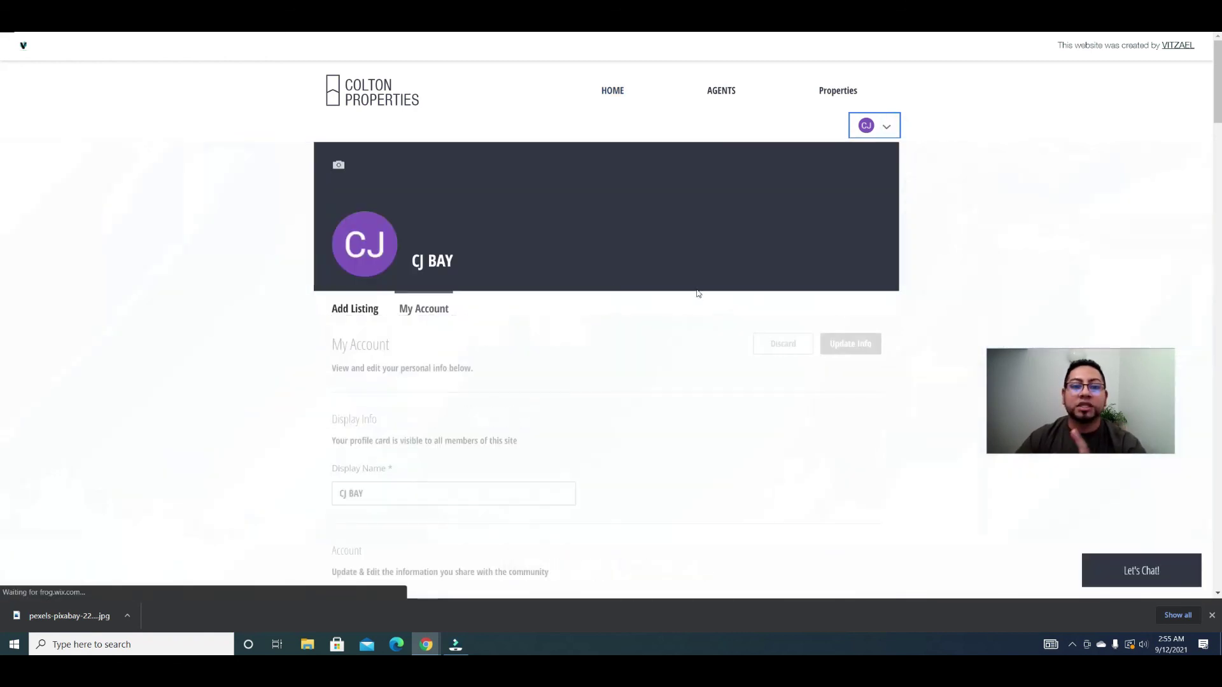
{"action": "scroll", "coordinate": [609, 280], "scroll_direction": "down", "scroll_amount": 5}
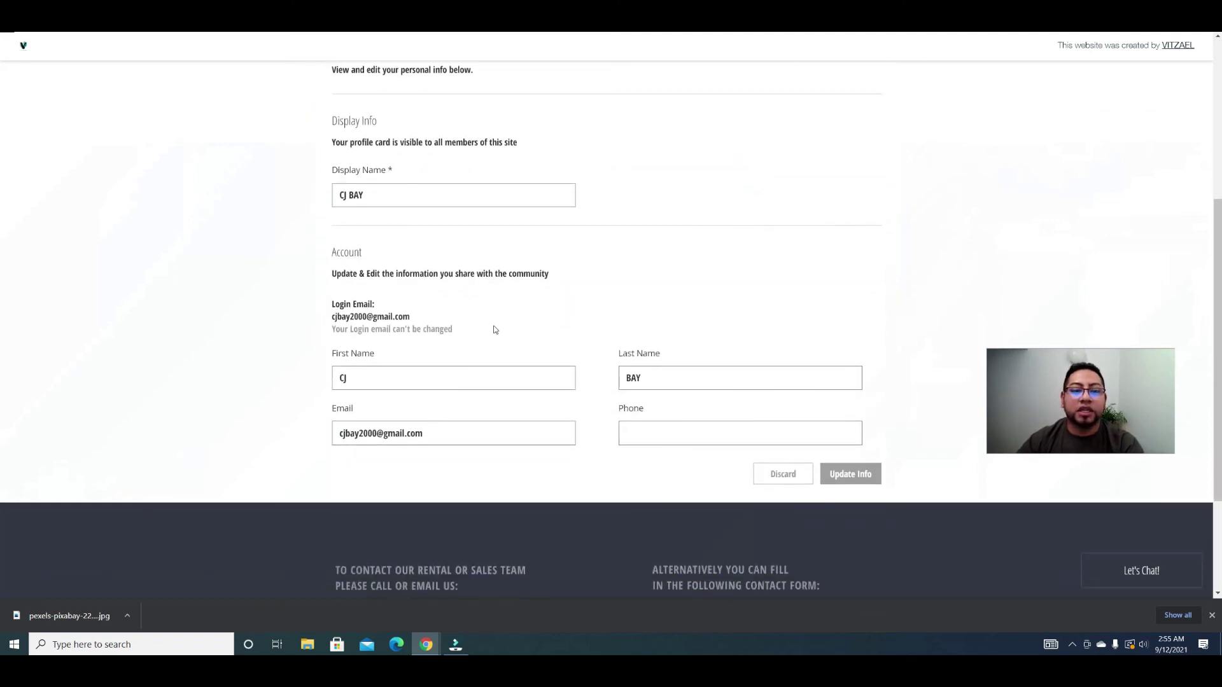
{"action": "scroll", "coordinate": [441, 254], "scroll_direction": "up", "scroll_amount": 5}
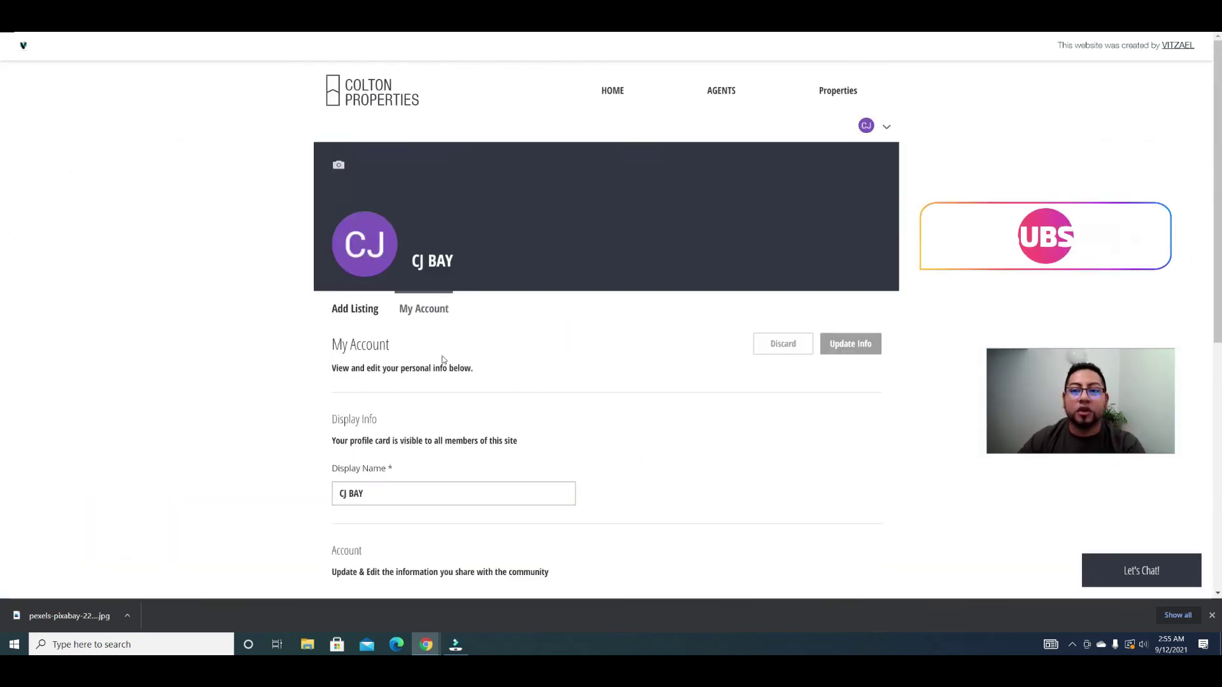
Step: Return to the Add Listing page showing the saved contact details and Famous Villa title
{"action": "left_click", "coordinate": [887, 131]}
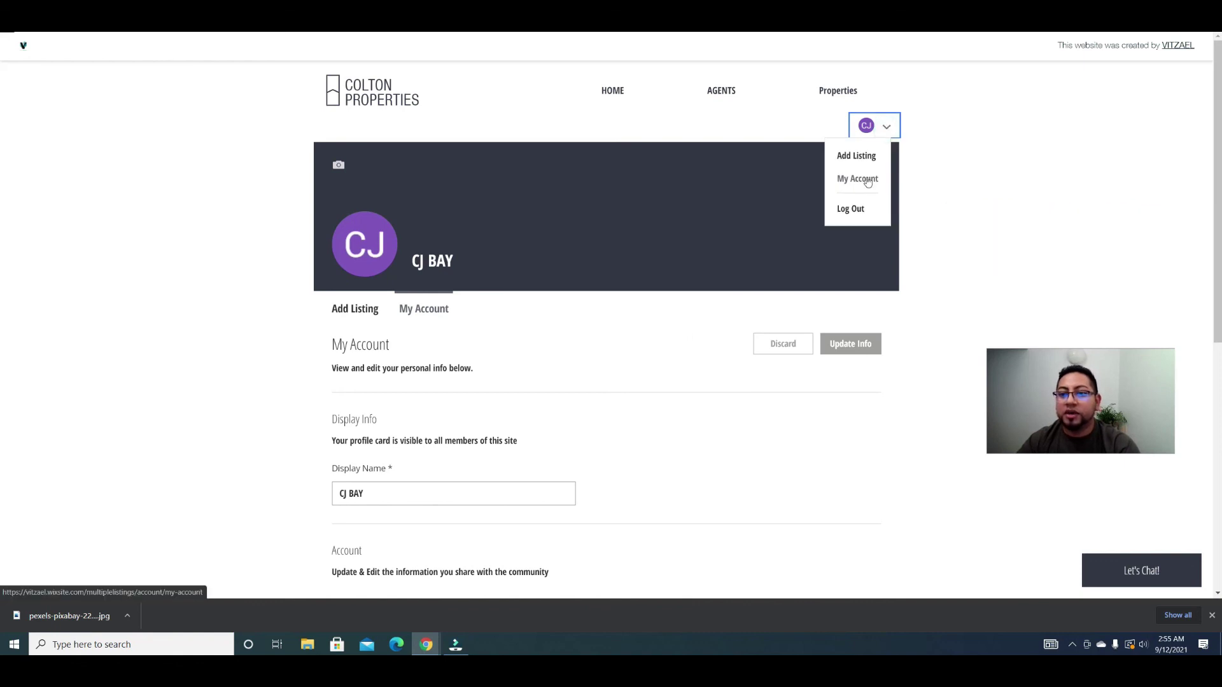
{"action": "left_click", "coordinate": [854, 155]}
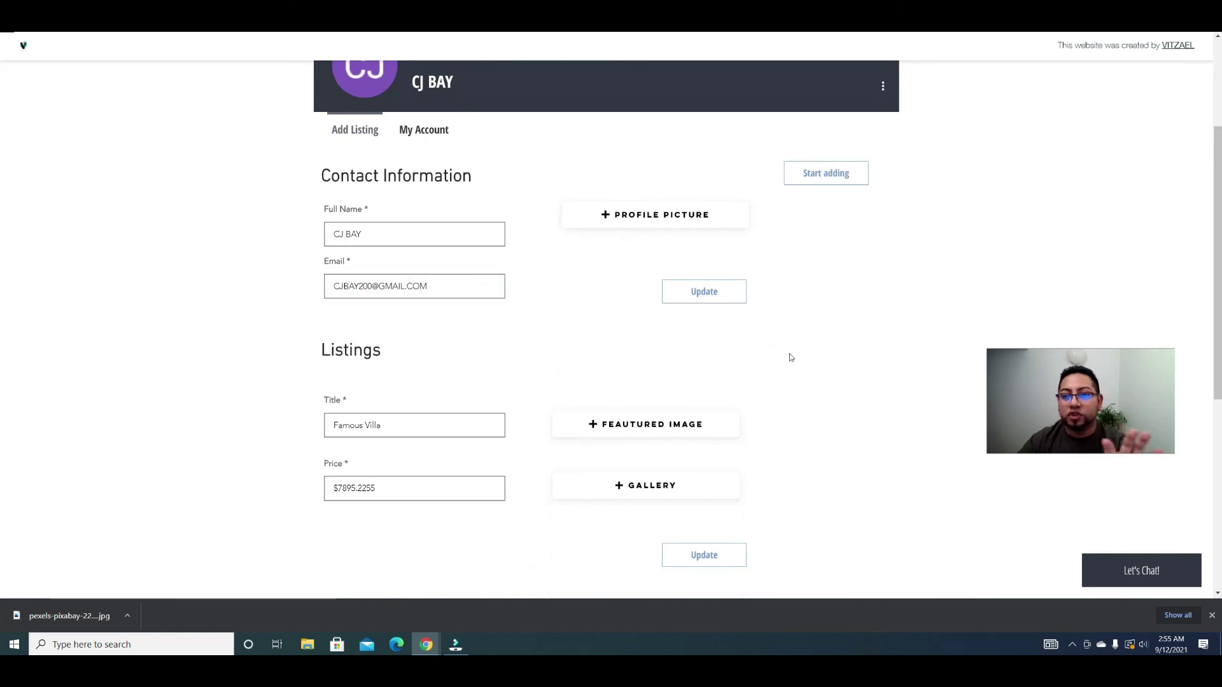
{"action": "scroll", "coordinate": [789, 355], "scroll_direction": "up", "scroll_amount": 3}
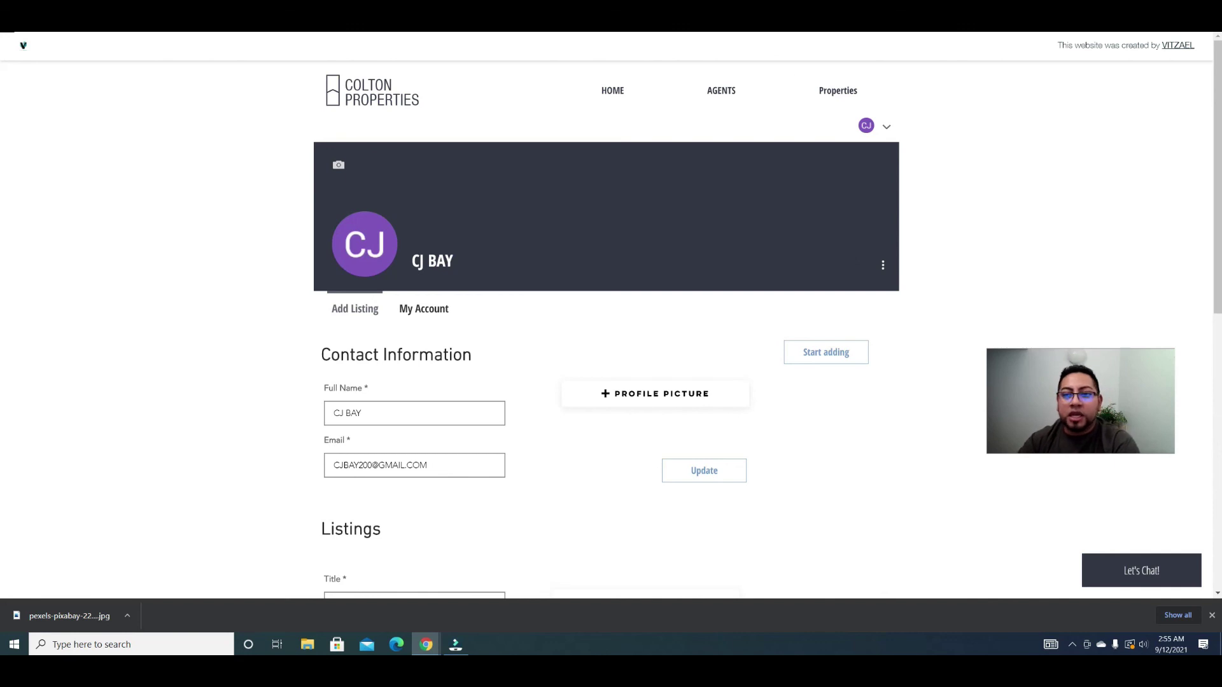
{"action": "scroll", "coordinate": [867, 344], "scroll_direction": "down", "scroll_amount": 3}
{"action": "scroll", "coordinate": [899, 331], "scroll_direction": "up", "scroll_amount": 3}
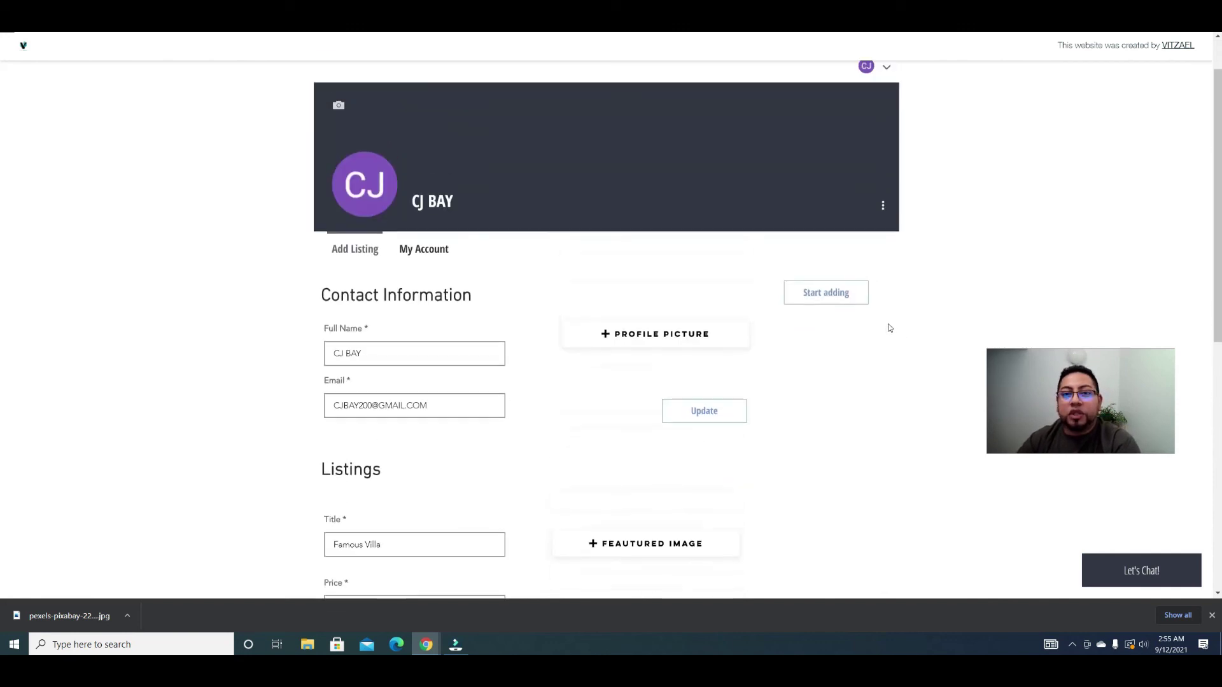